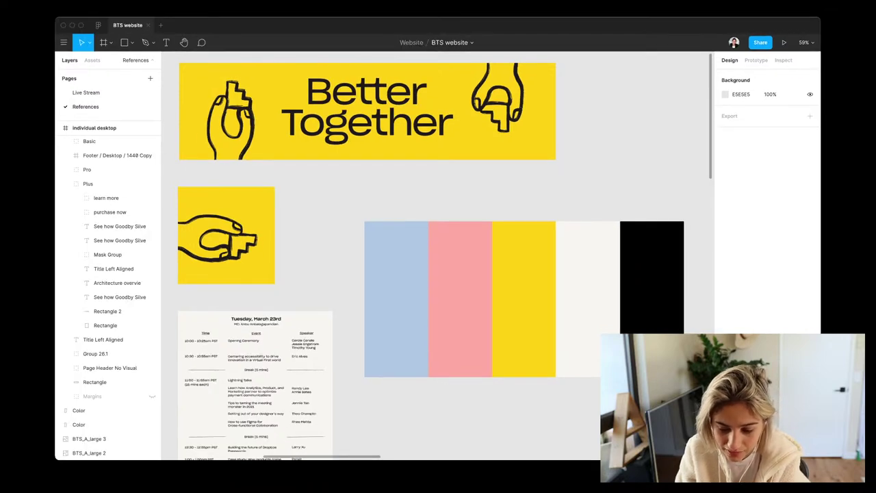
Inspect the References colour swatches, including the off-white F7F5F2 and black 000000 swatches
scroll(455, 208, "down", 5)
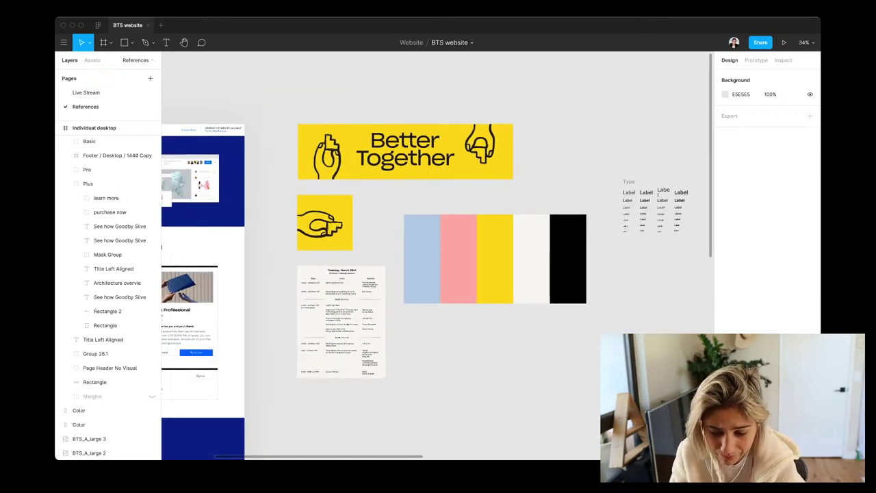
scroll(466, 205, "down", 3)
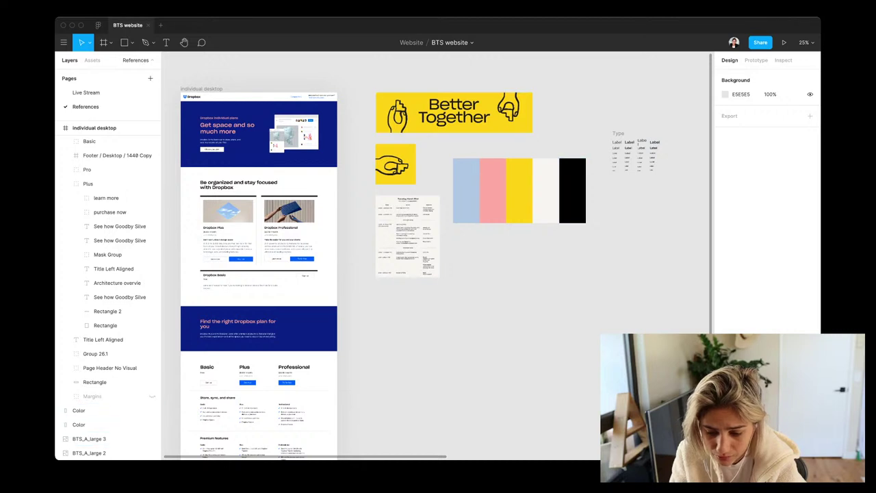
left_click_drag(565, 142, 453, 225)
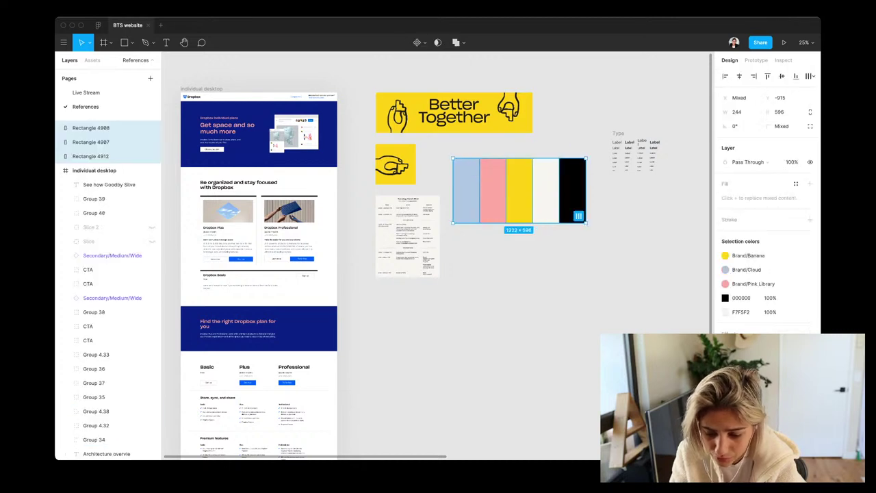
key("super+z")
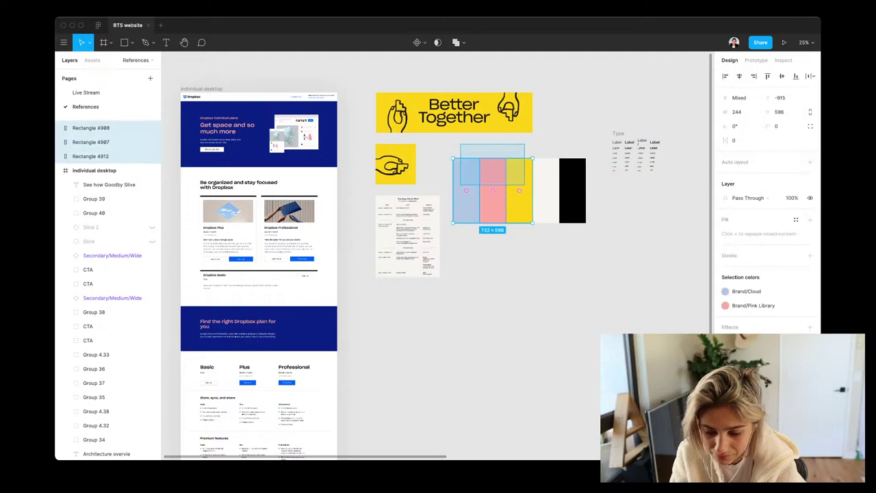
key("super+shift+z")
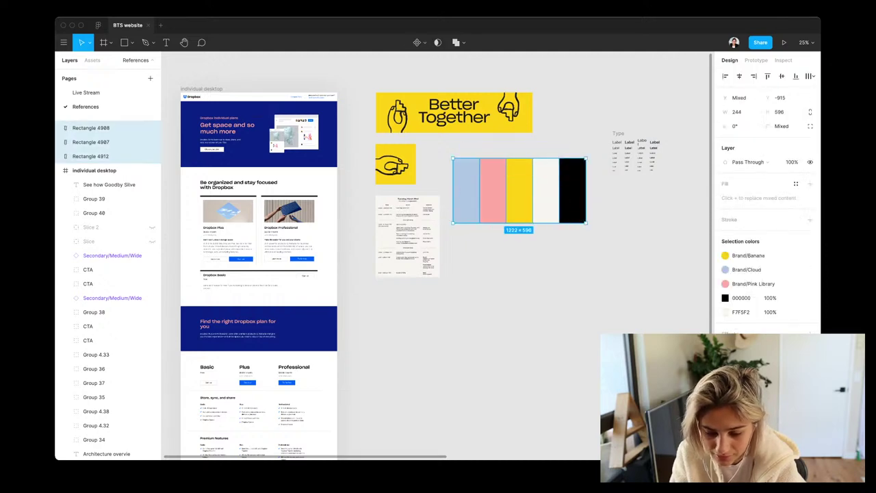
left_click(546, 190)
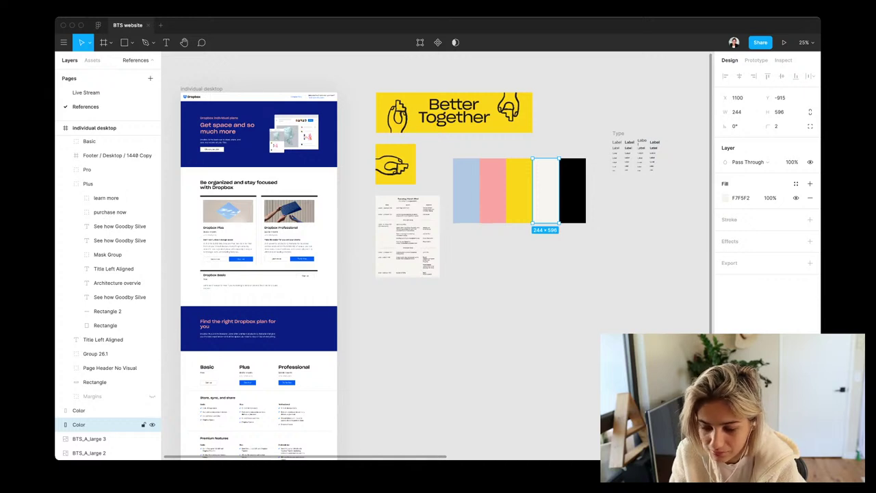
left_click(572, 190)
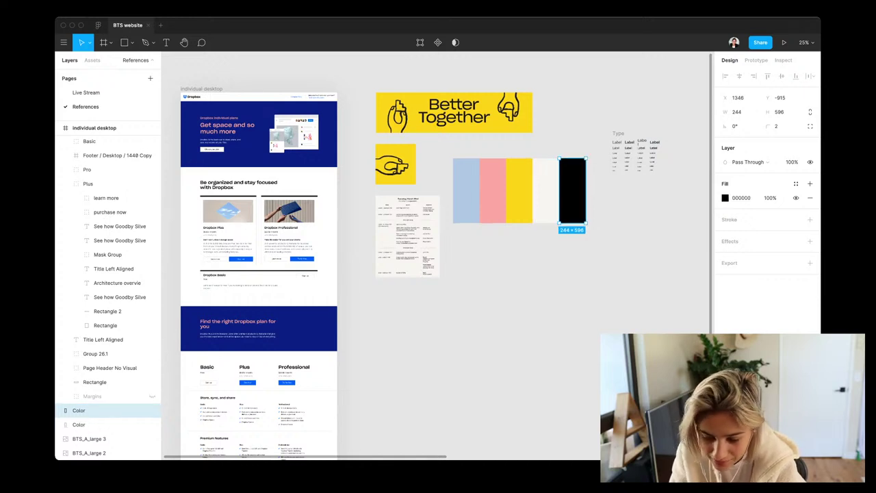
left_click(545, 190)
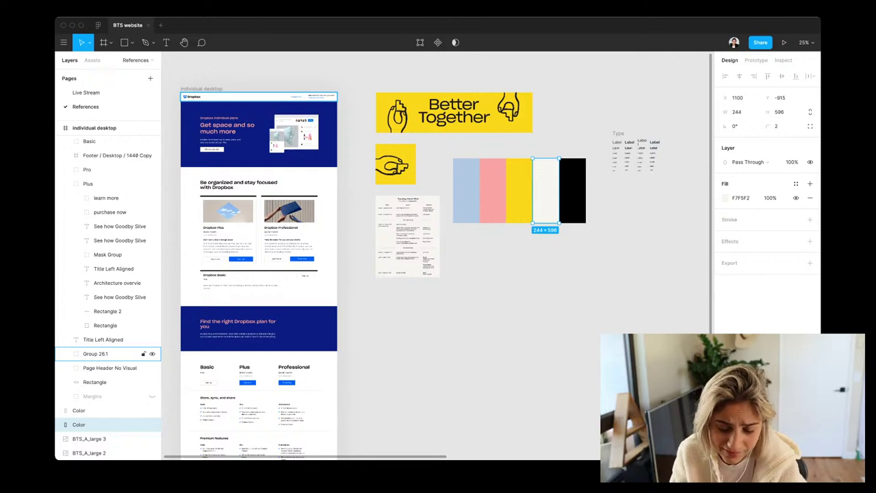
Inspect the hero description paragraph and the Dropbox page header group, then deselect
scroll(186, 77, "up", 5)
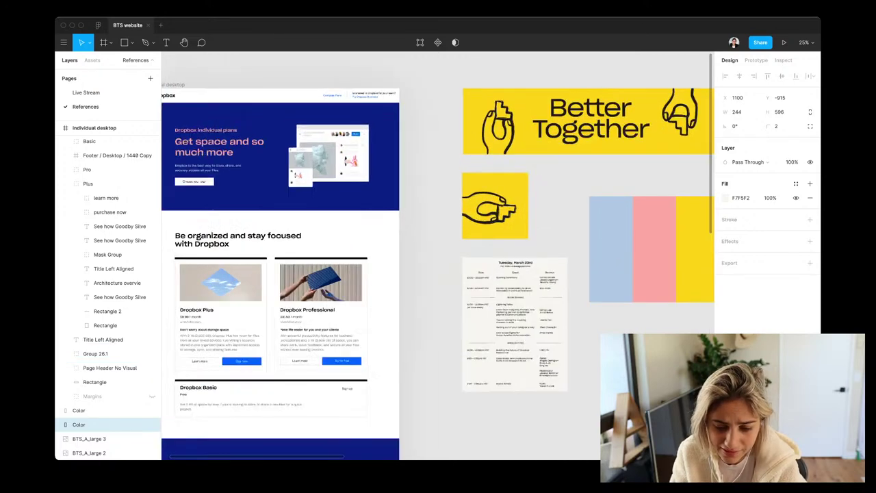
scroll(445, 274, "up", 1)
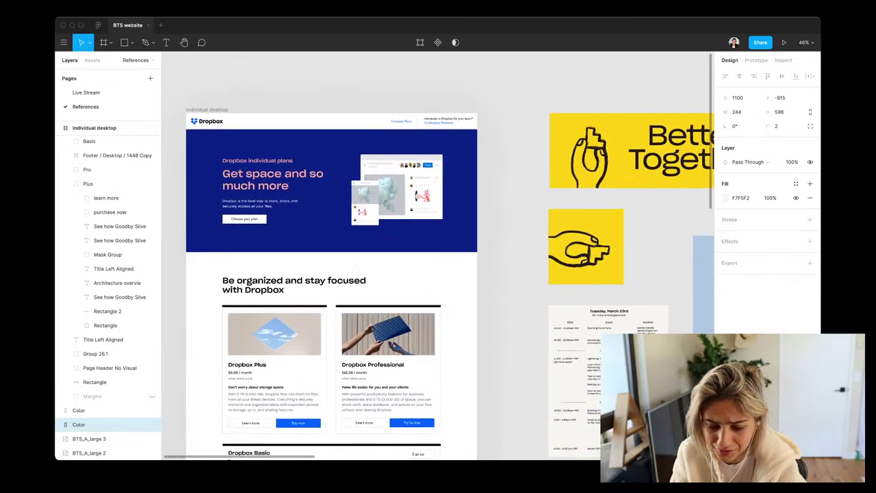
scroll(240, 96, "up", 4)
left_click(239, 97)
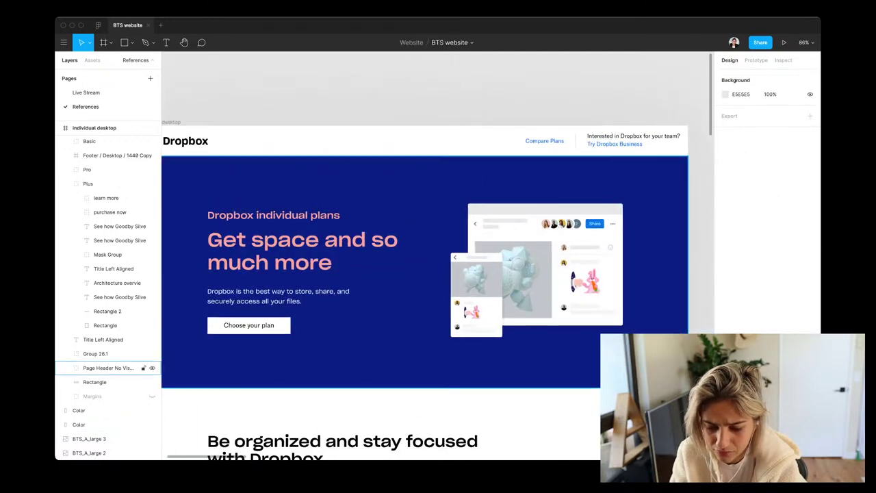
left_click(284, 295)
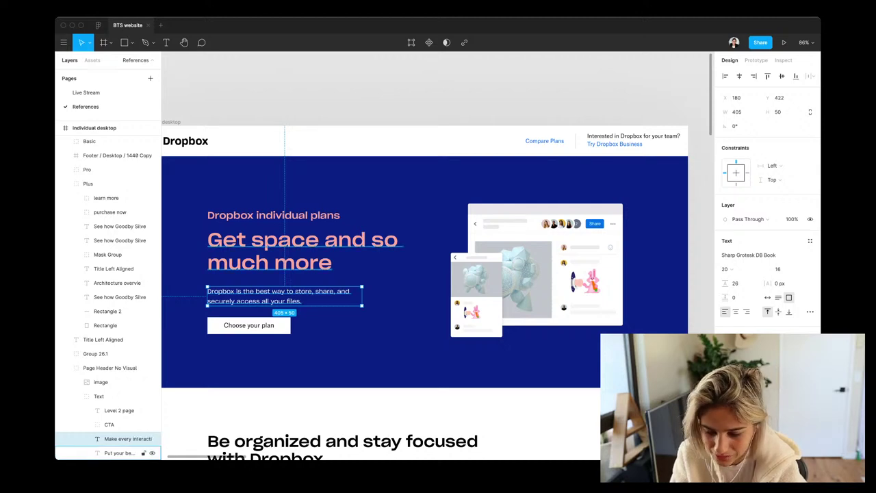
left_click(103, 353)
scroll(438, 274, "down", 5)
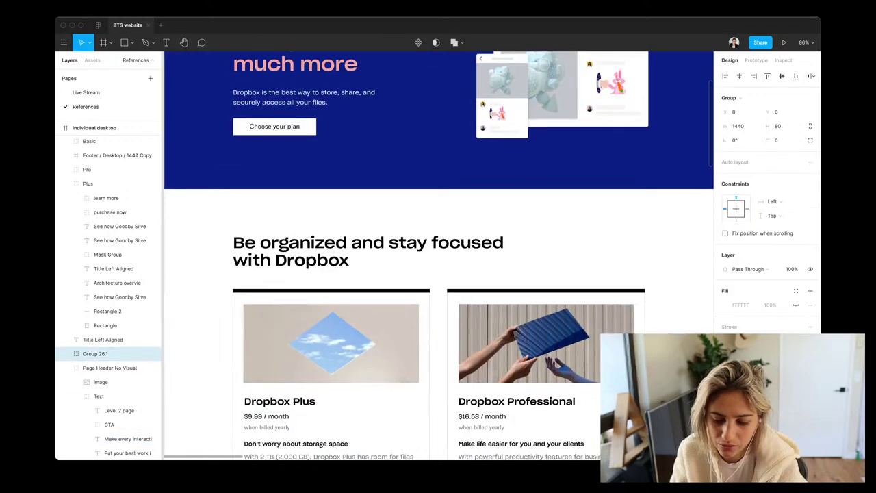
scroll(445, 253, "up", 5)
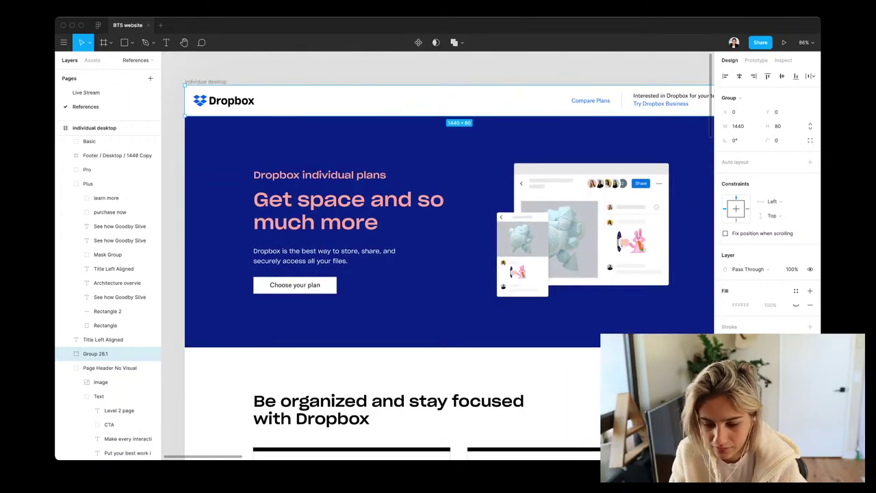
key("Escape")
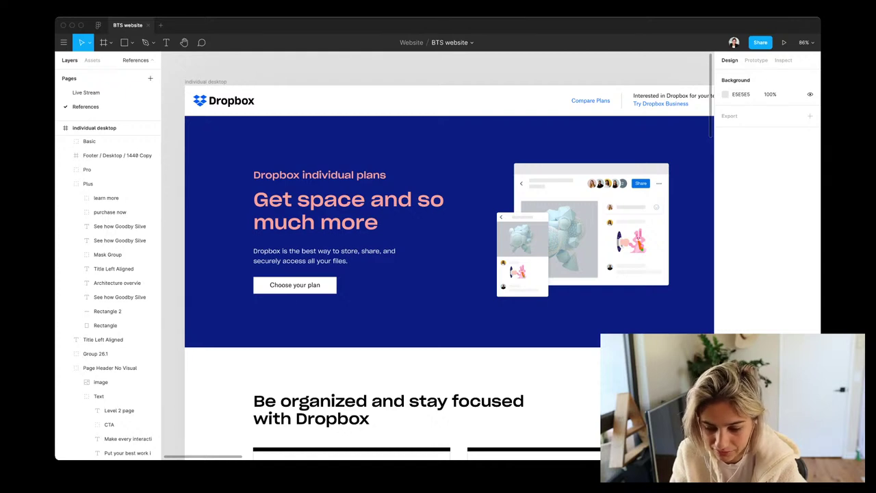
Look over a Label type sample on the References canvas, then switch to the Live Stream page
scroll(444, 267, "up", 1)
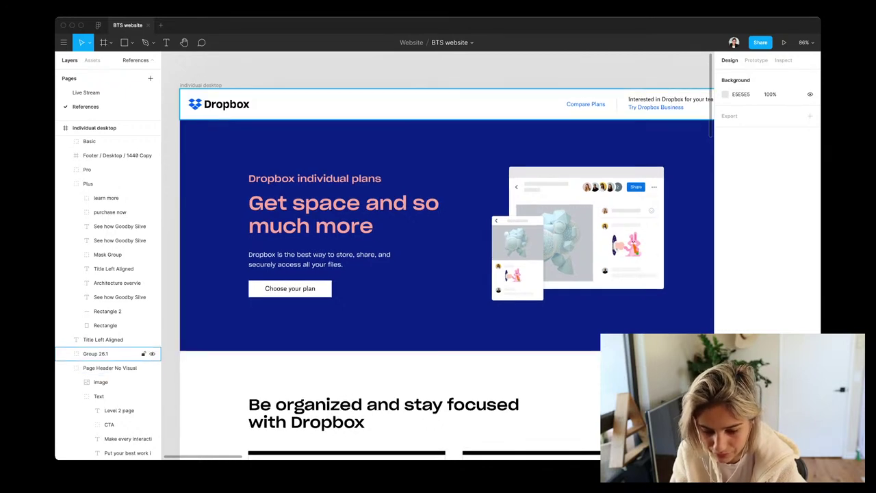
scroll(438, 267, "right", 5)
scroll(439, 267, "down", 5)
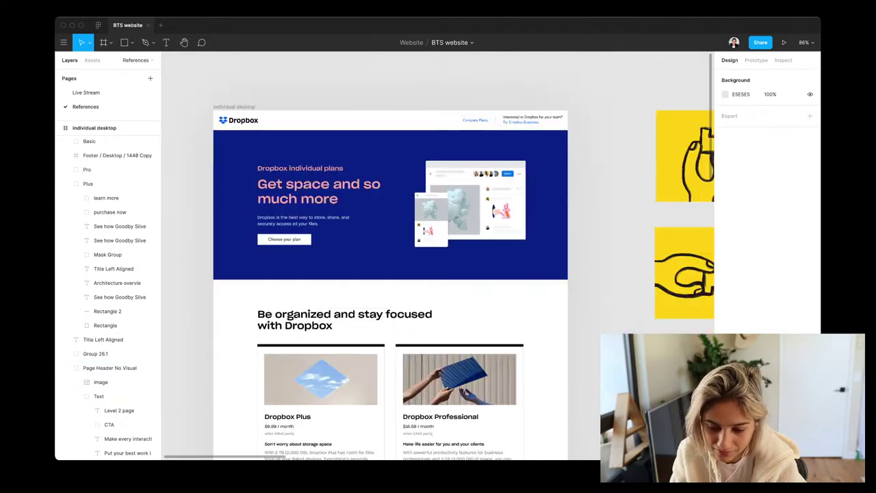
scroll(438, 266, "right", 3)
scroll(438, 267, "right", 4)
scroll(438, 267, "up", 1)
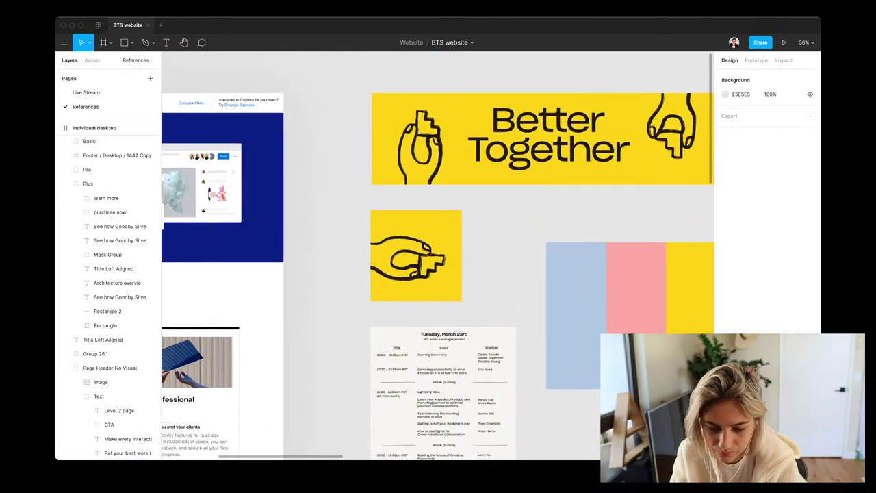
scroll(438, 267, "down", 6)
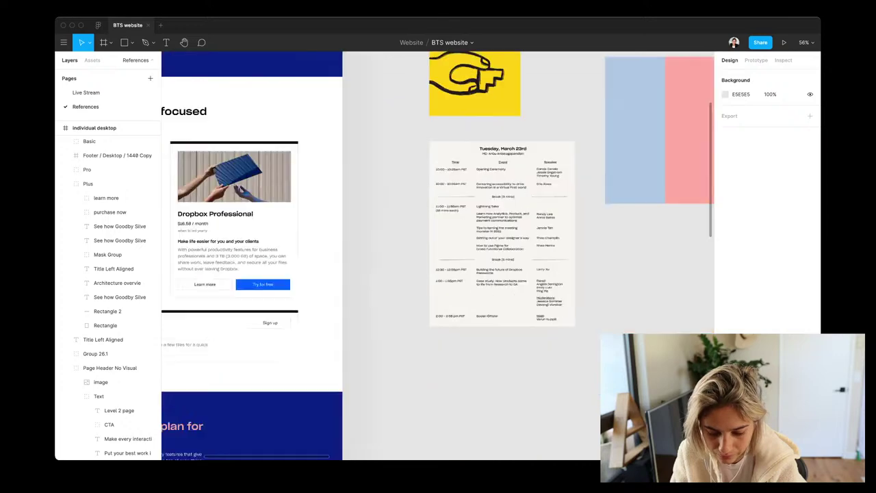
scroll(438, 267, "left", 3)
scroll(438, 267, "right", 6)
scroll(438, 267, "up", 3)
scroll(438, 267, "right", 1)
scroll(438, 267, "down", 1)
scroll(438, 267, "left", 5)
scroll(438, 267, "down", 3)
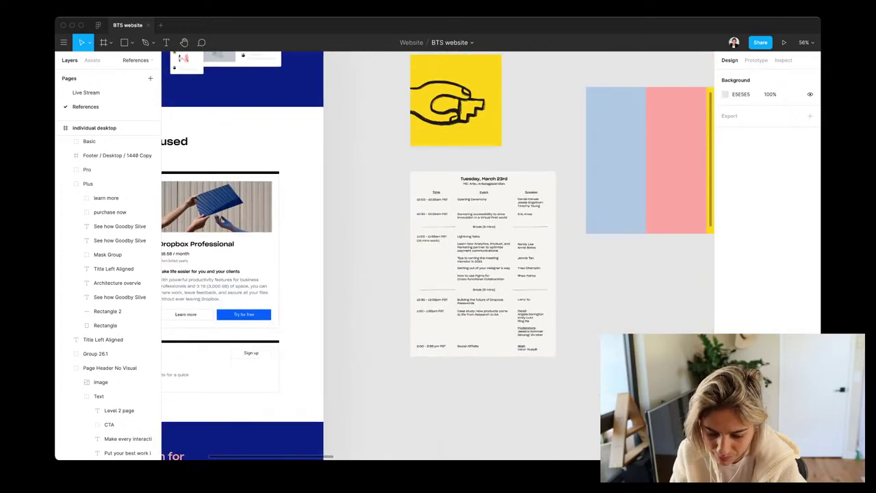
scroll(438, 267, "right", 8)
scroll(438, 267, "up", 5)
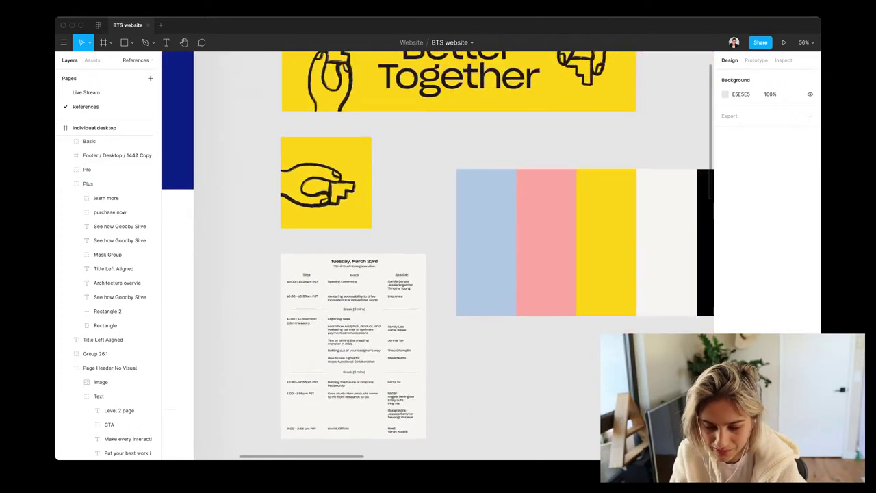
scroll(438, 267, "left", 1)
scroll(438, 267, "down", 1)
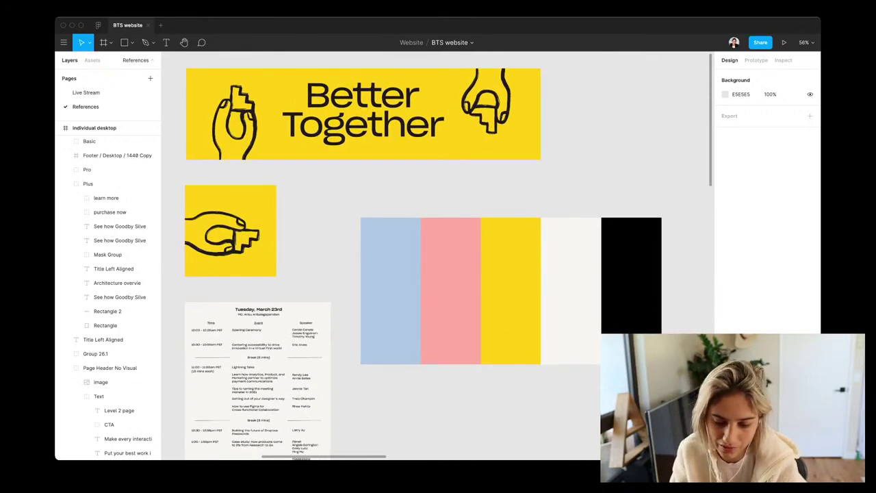
scroll(438, 267, "down", 1)
scroll(438, 267, "right", 1)
scroll(438, 267, "up", 5)
scroll(438, 267, "left", 2)
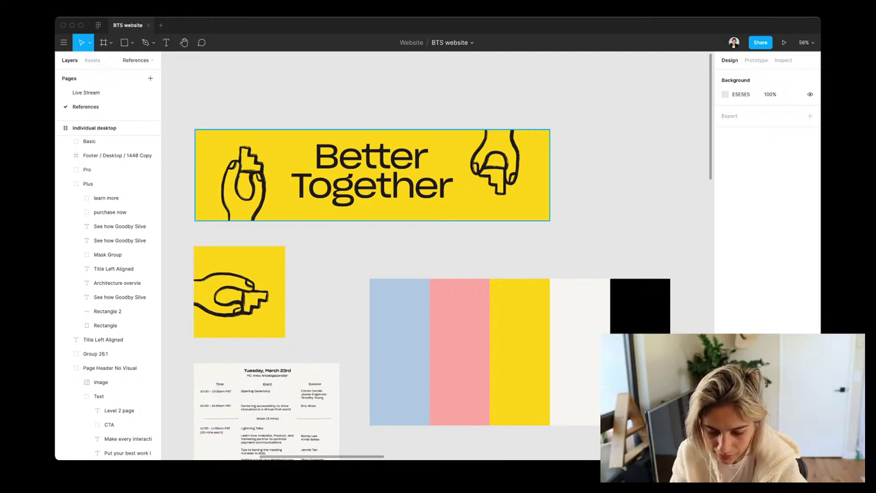
scroll(267, 411, "down", 3)
scroll(267, 411, "left", 1)
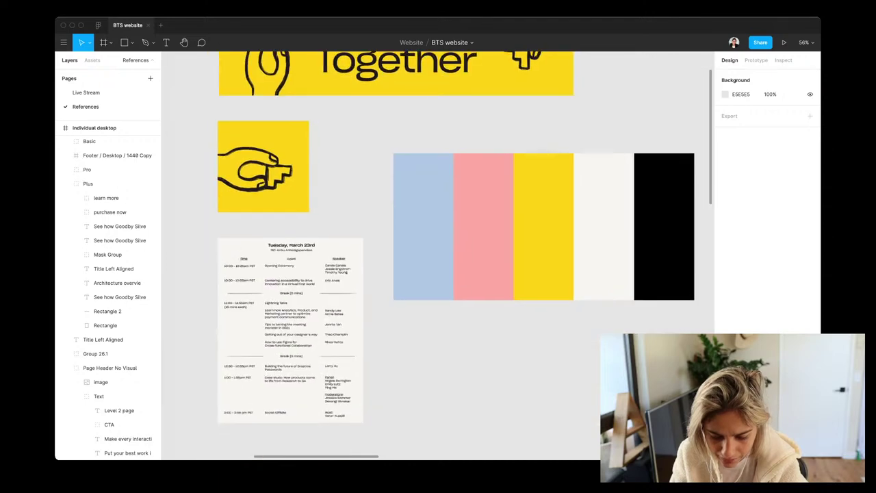
scroll(264, 399, "up", 5)
scroll(328, 273, "down", 2)
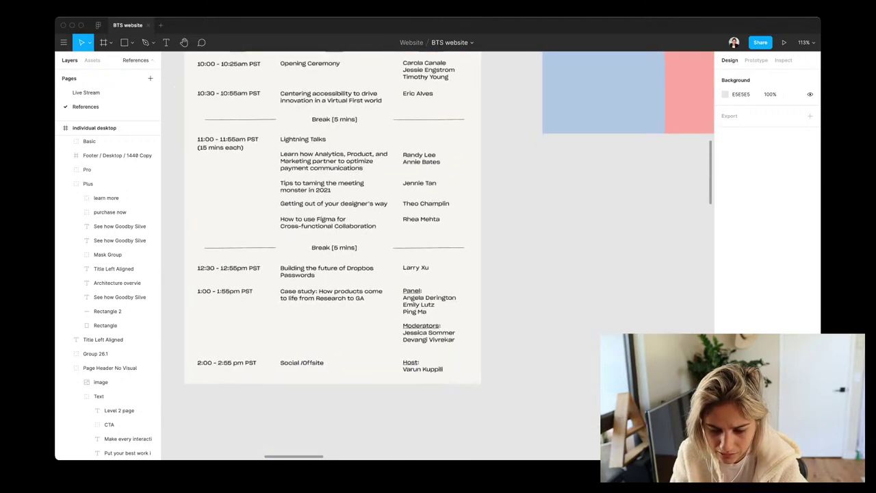
scroll(329, 274, "up", 2)
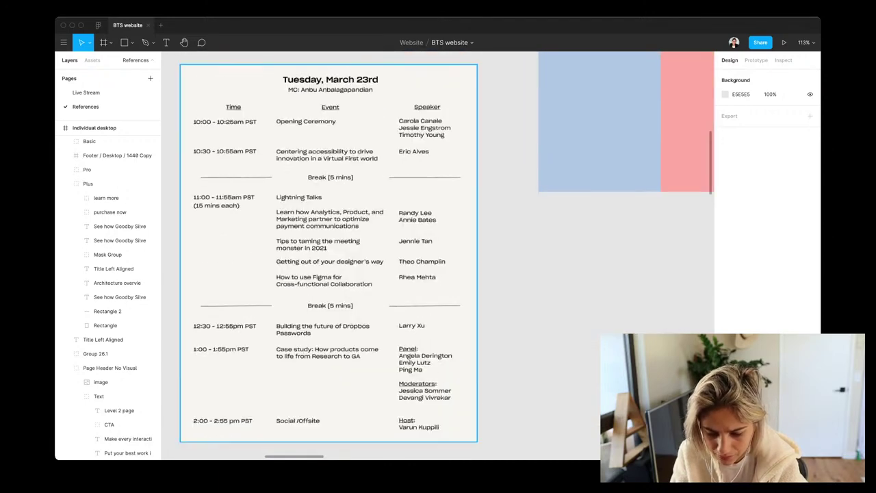
scroll(329, 274, "up", 3)
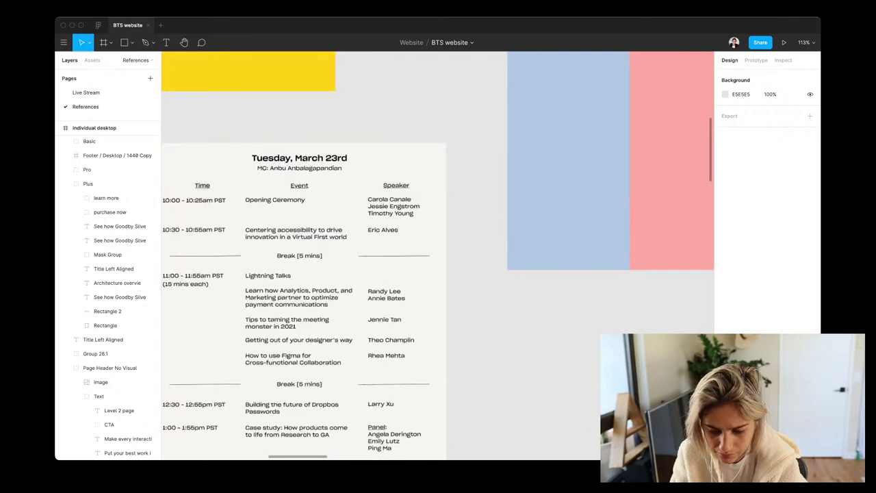
scroll(438, 255, "up", 2)
scroll(438, 256, "up", 1)
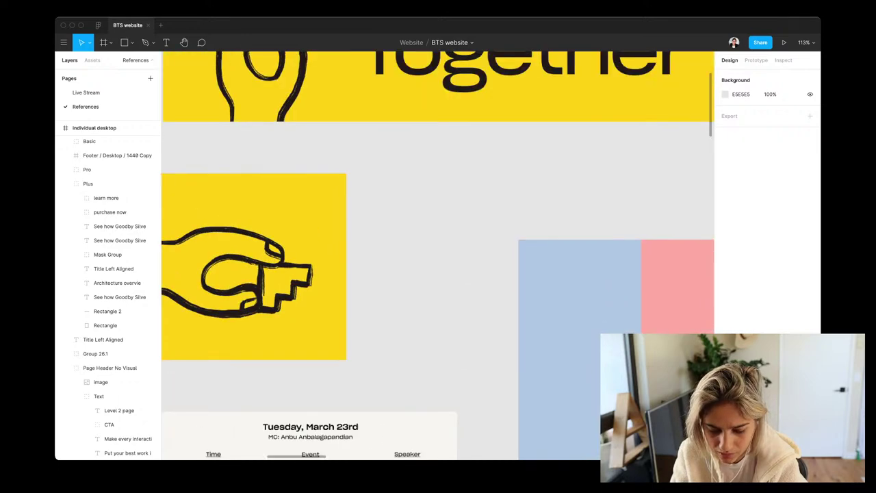
scroll(329, 260, "down", 5)
scroll(438, 255, "down", 4)
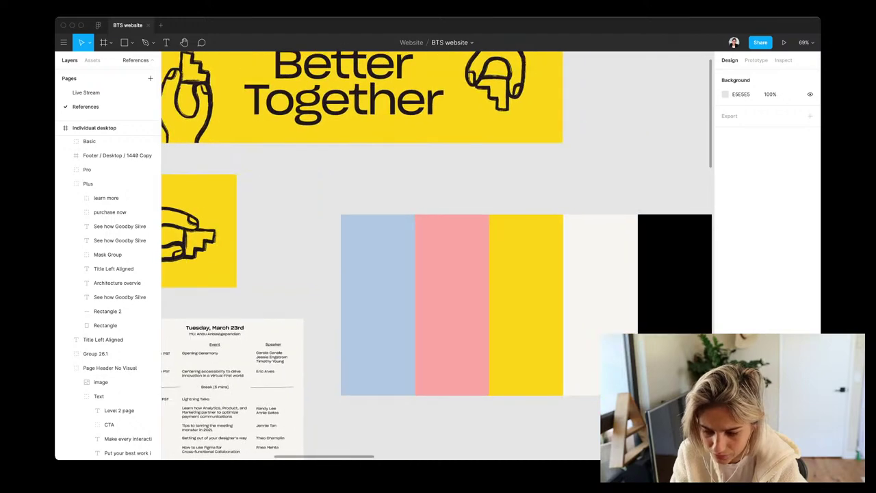
scroll(438, 255, "right", 3)
scroll(439, 256, "down", 2)
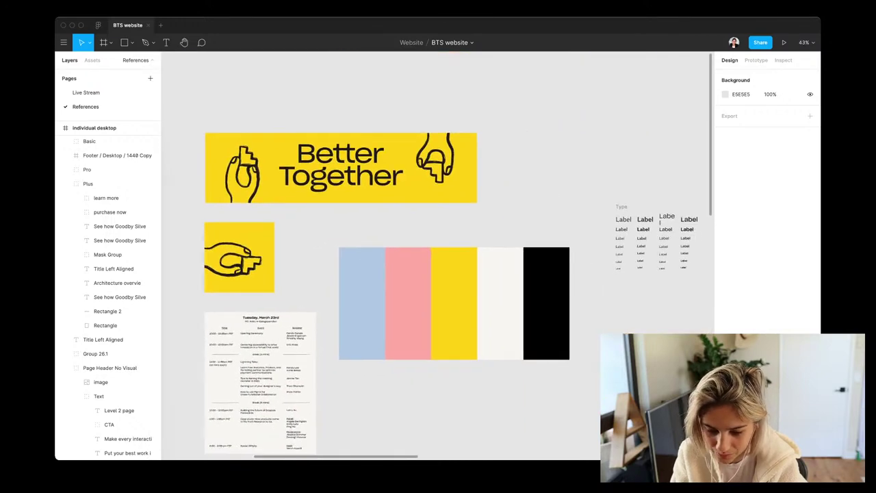
scroll(438, 255, "down", 2)
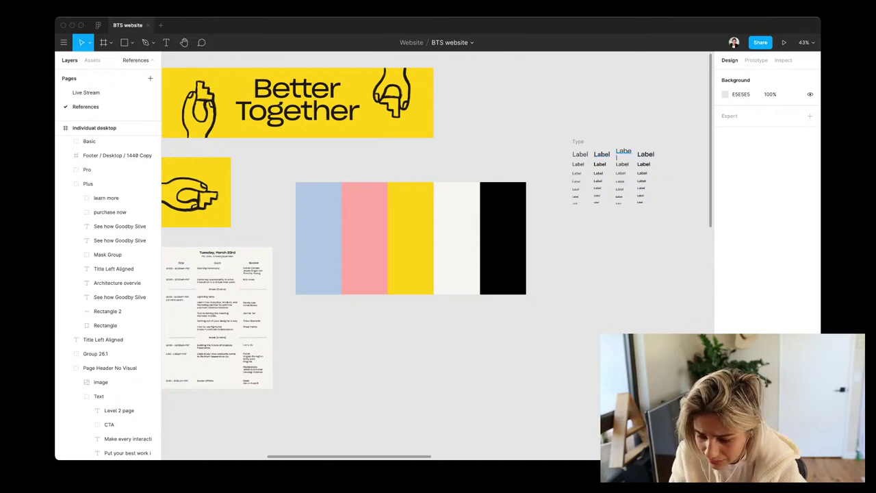
left_click(623, 154)
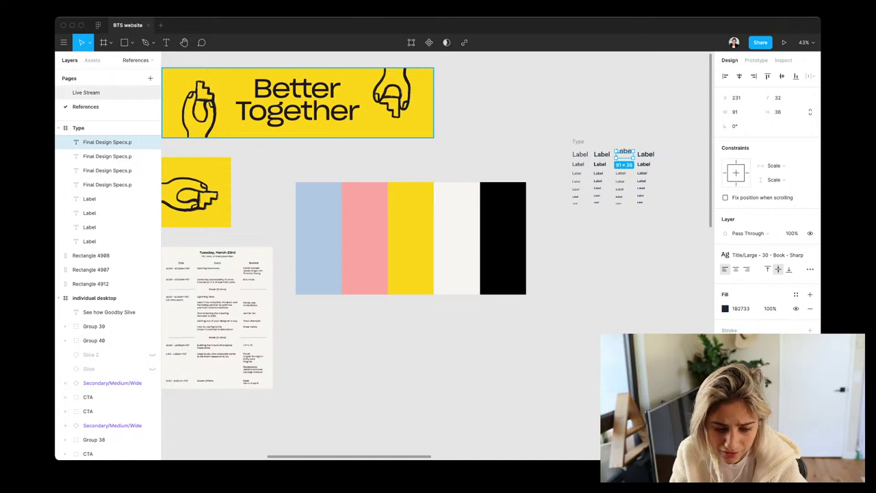
left_click(85, 93)
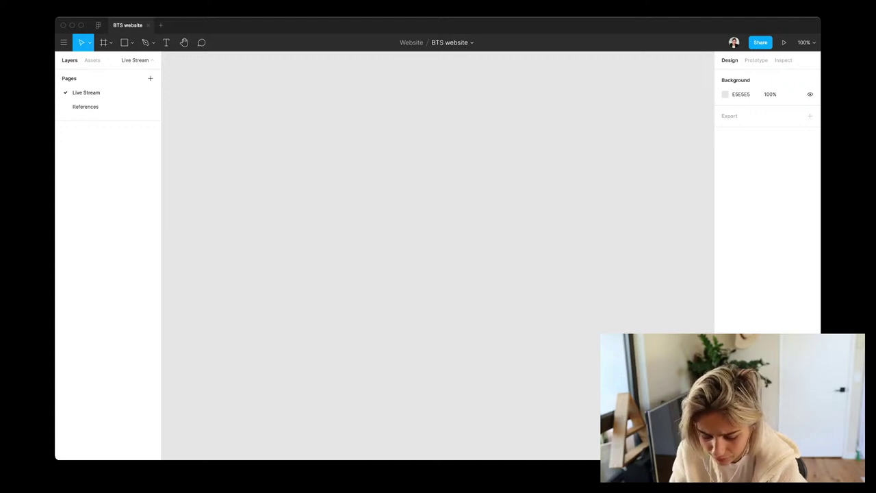
Add a Desktop 1440×1024 frame preset on Live Stream, then go back to References
key("f")
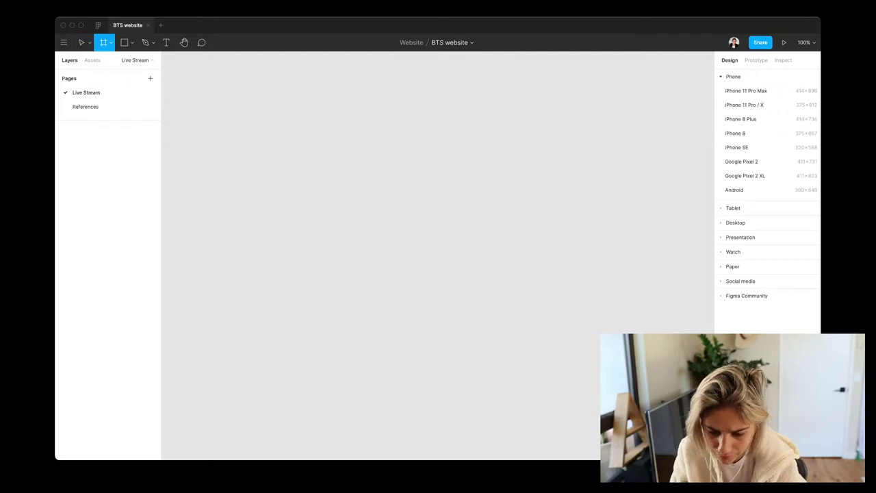
left_click(735, 223)
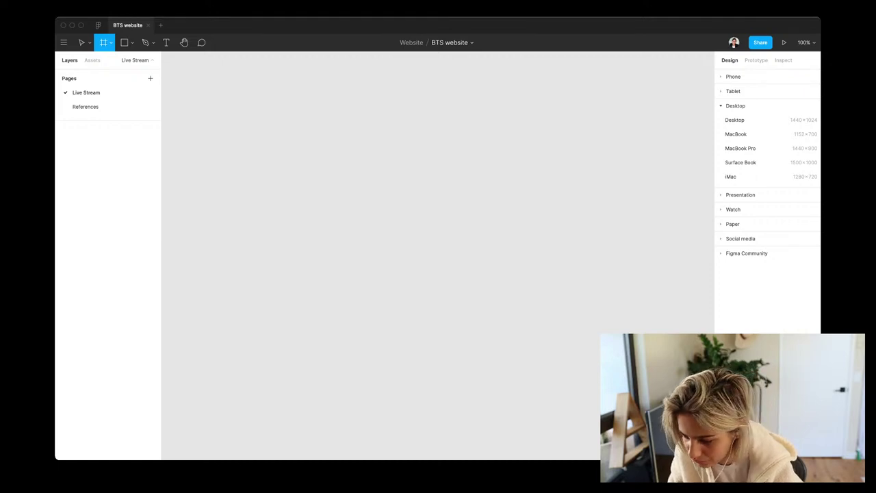
left_click(735, 120)
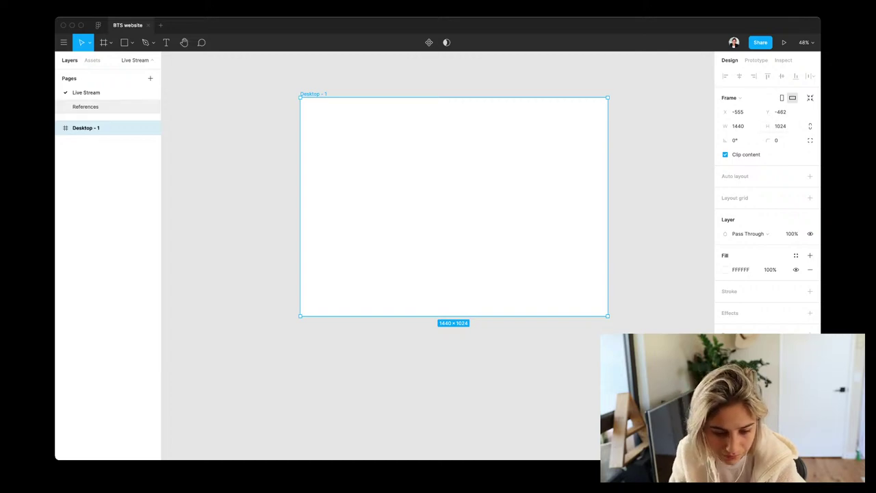
left_click(86, 106)
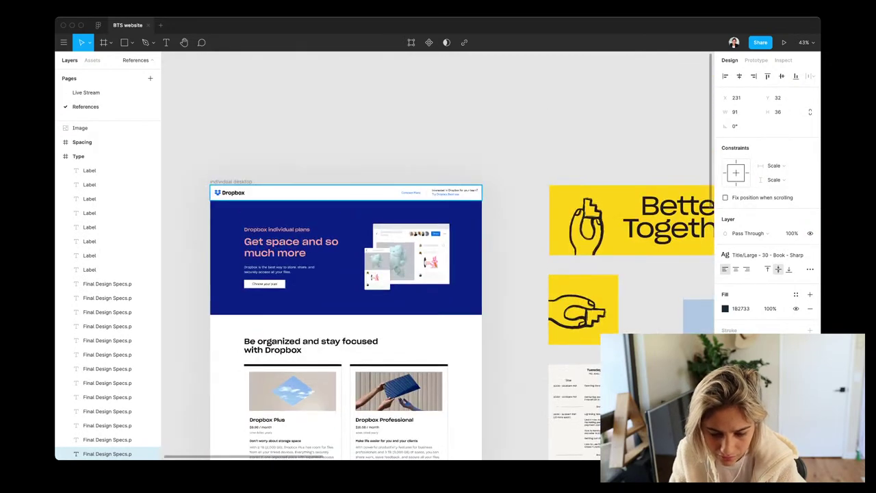
Paste the Dropbox header group into Desktop - 1, remove its logo, and select Group 6 in Nav
left_click(343, 192)
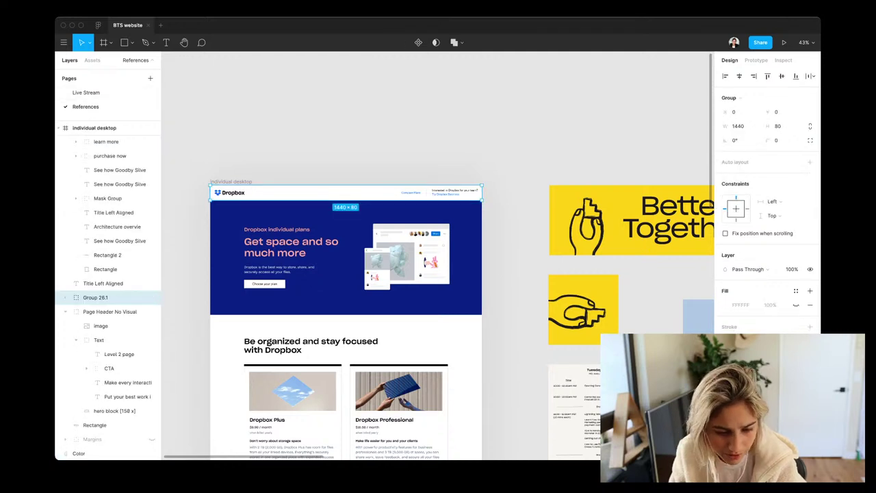
left_click(85, 92)
key("super+v")
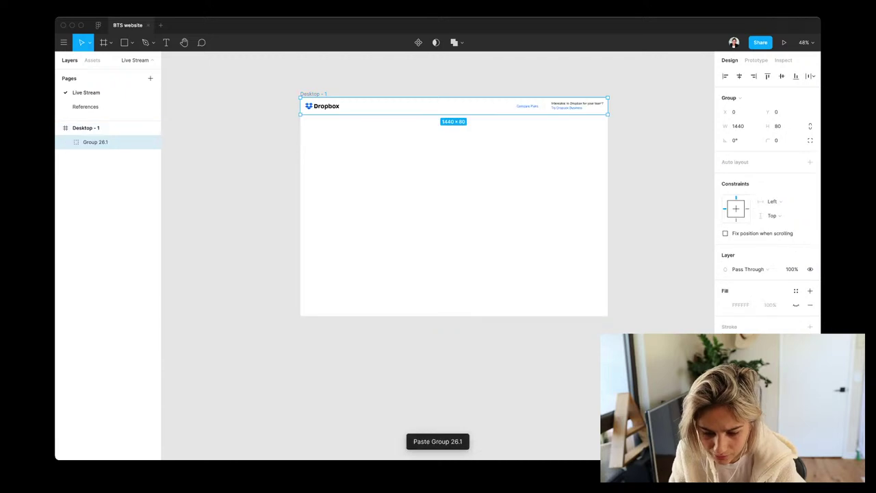
key("Return")
key("Return")
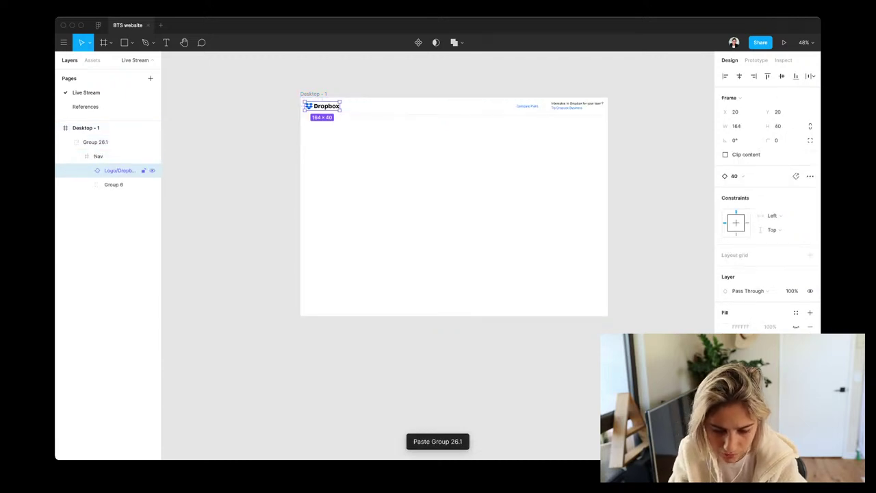
key("Escape")
left_click(95, 142)
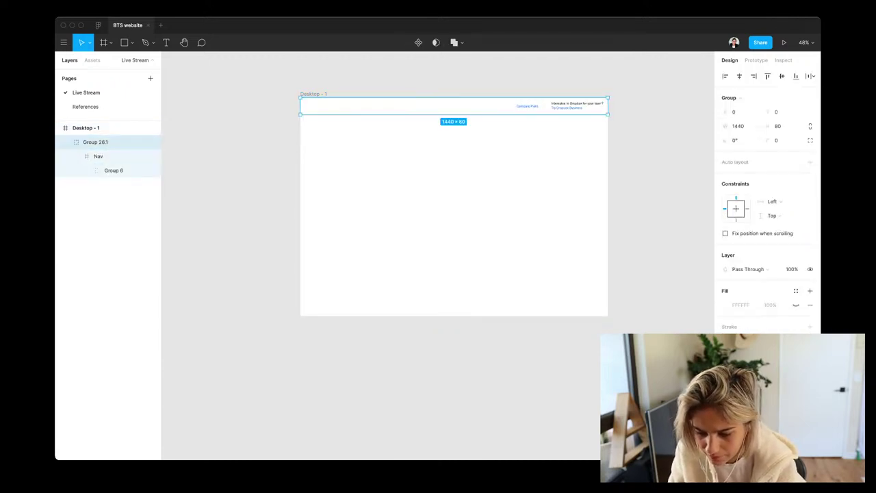
left_click(98, 156)
left_click(113, 170)
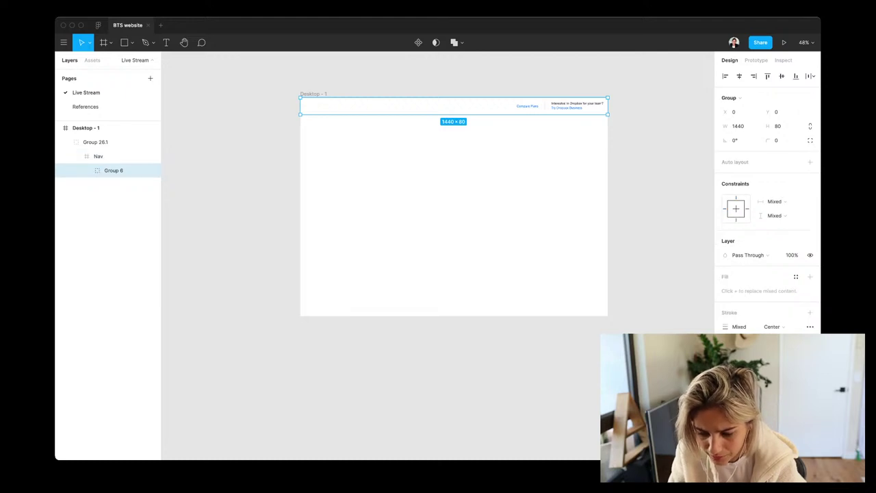
Delete the header's promo text group, divider line and empty group, keeping Compare Plans
double_click(577, 105)
key("Delete")
left_click(544, 106)
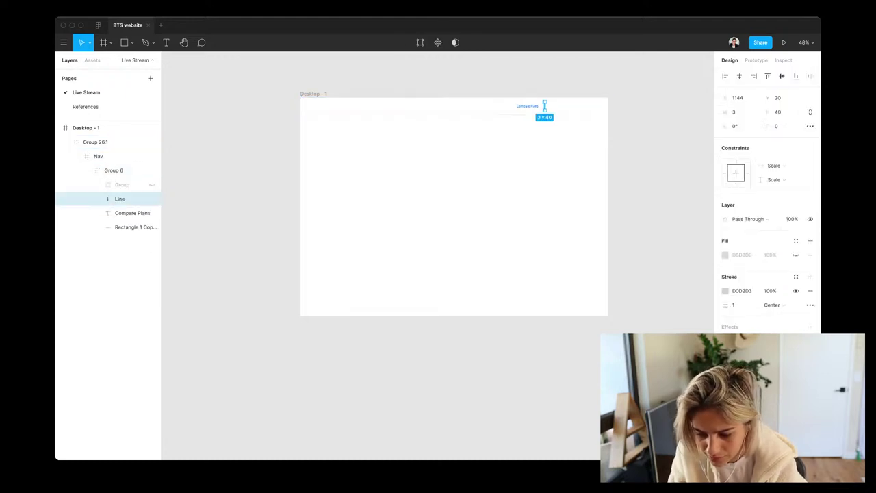
key("Delete")
left_click(98, 156)
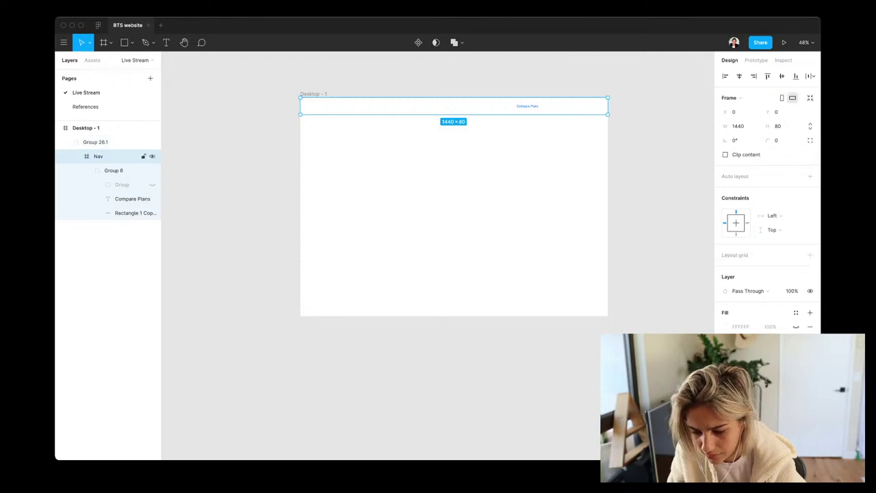
scroll(522, 106, "up", 5)
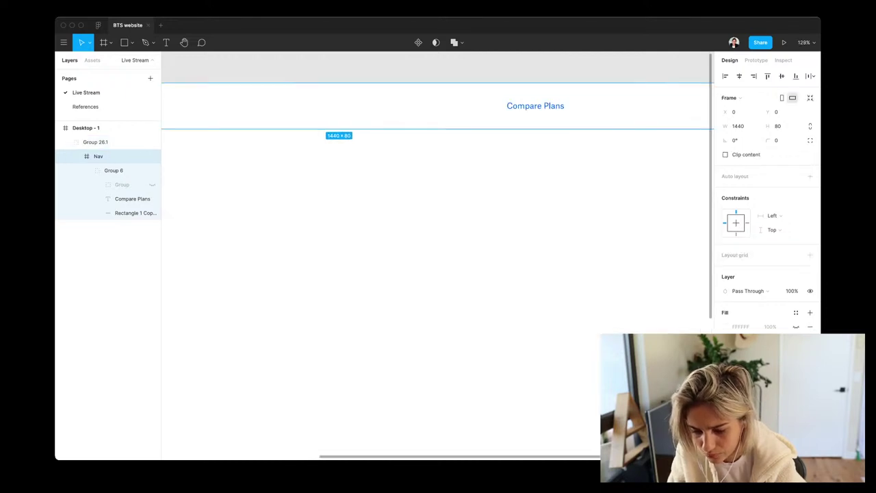
left_click(522, 109)
left_click(536, 106)
scroll(479, 112, "right", 5)
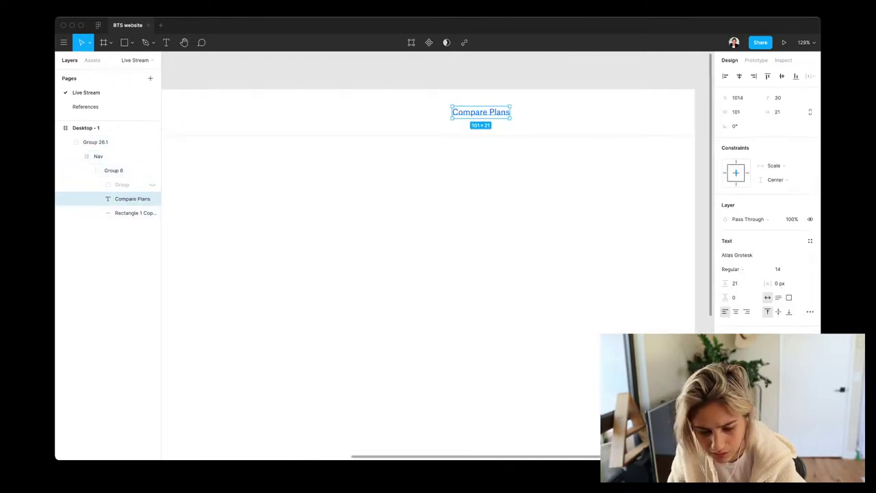
left_click(122, 184)
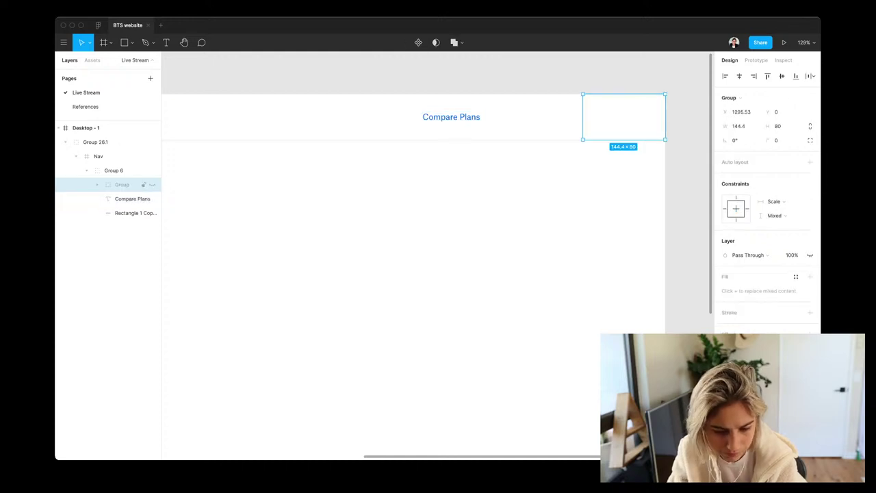
key("Delete")
Add auto layout to Group 6 so it becomes a frame hugging Compare Plans
left_click(132, 184)
left_click(123, 199)
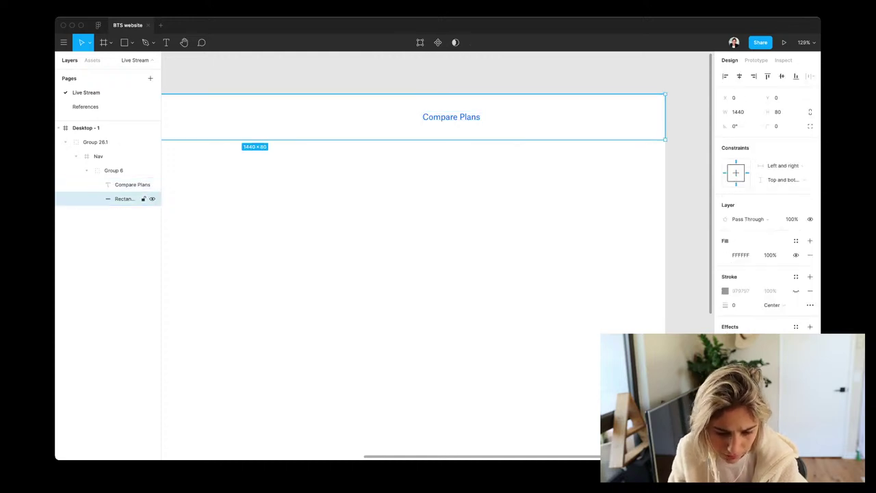
left_click(114, 170)
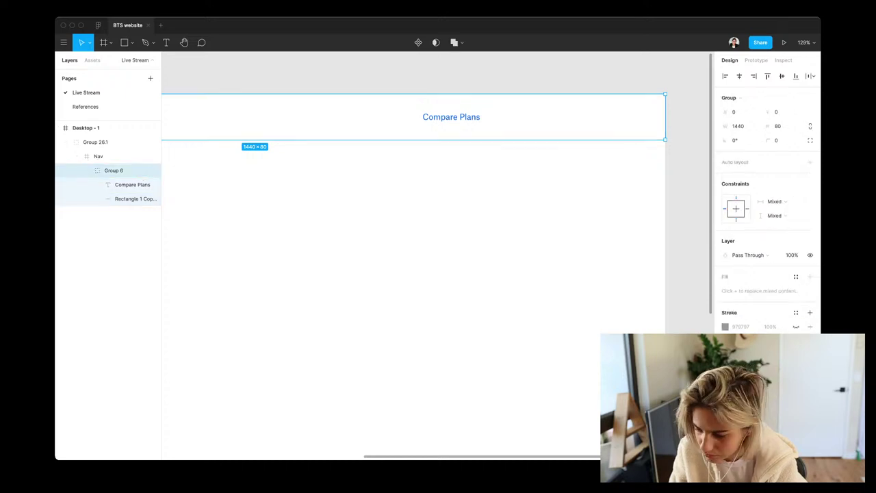
left_click(809, 162)
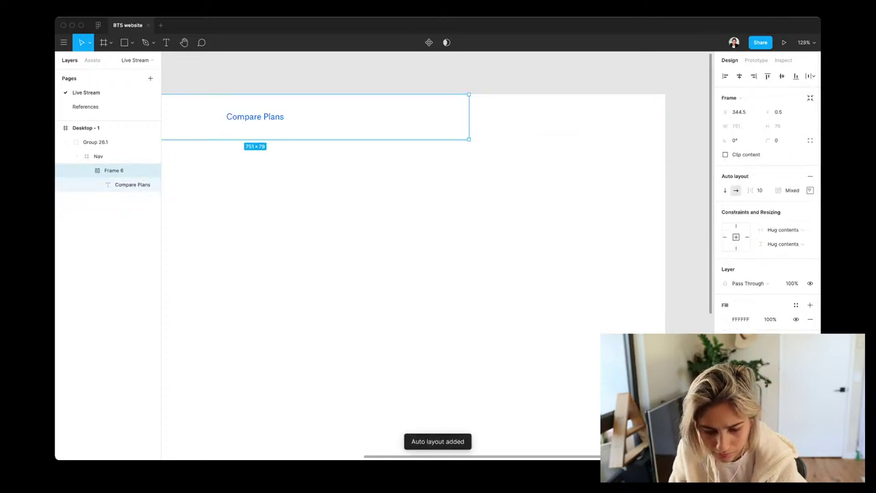
Centre the Compare Plans text inside its auto-layout Frame 6
left_click_drag(255, 116, 451, 116)
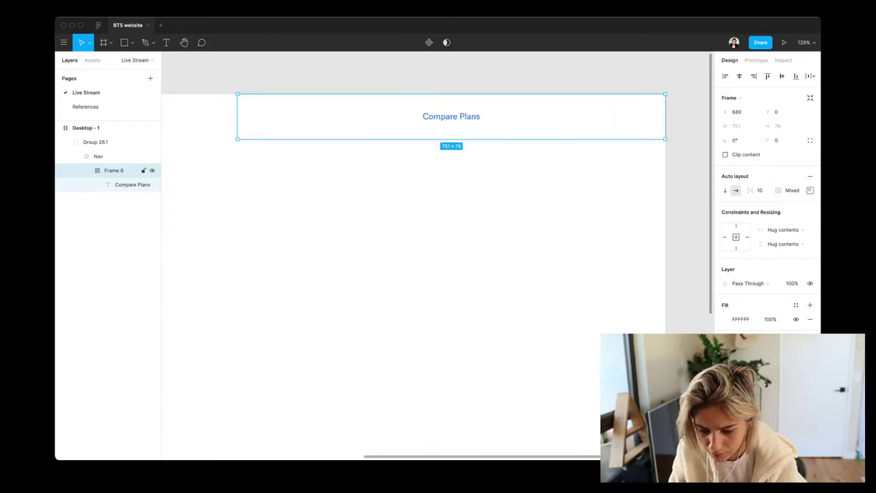
key("Return")
key("shift+Return")
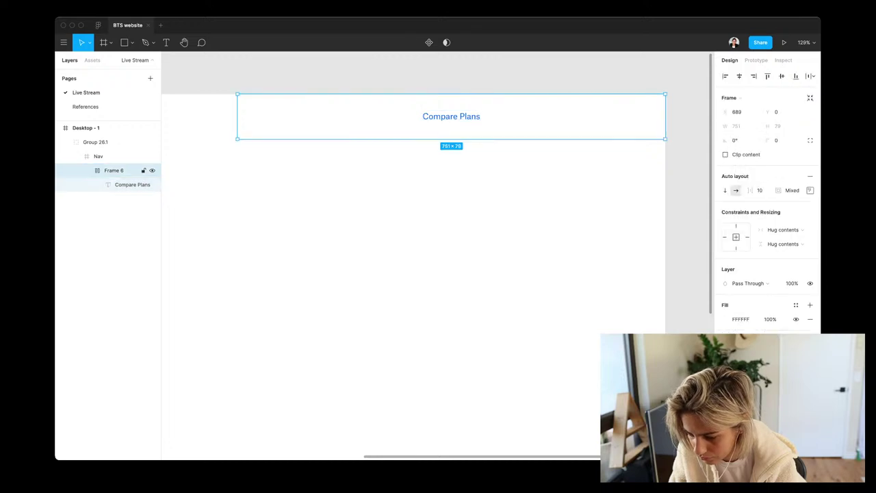
left_click(810, 190)
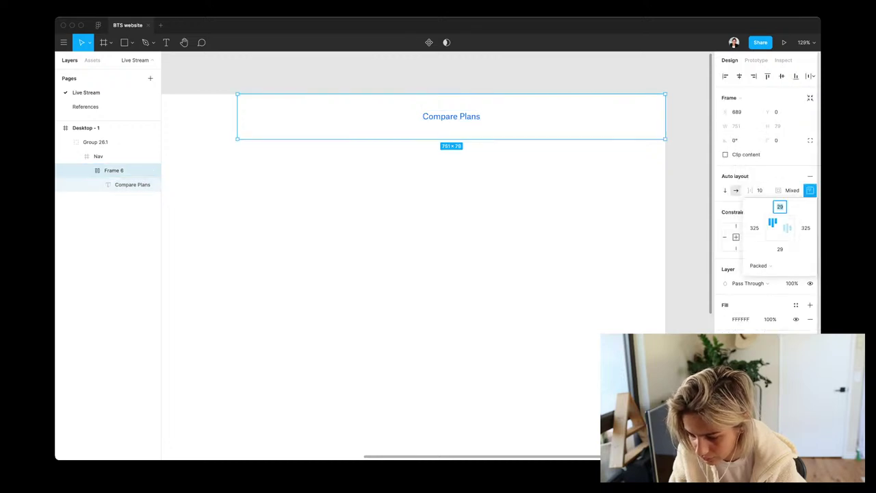
left_click(787, 227)
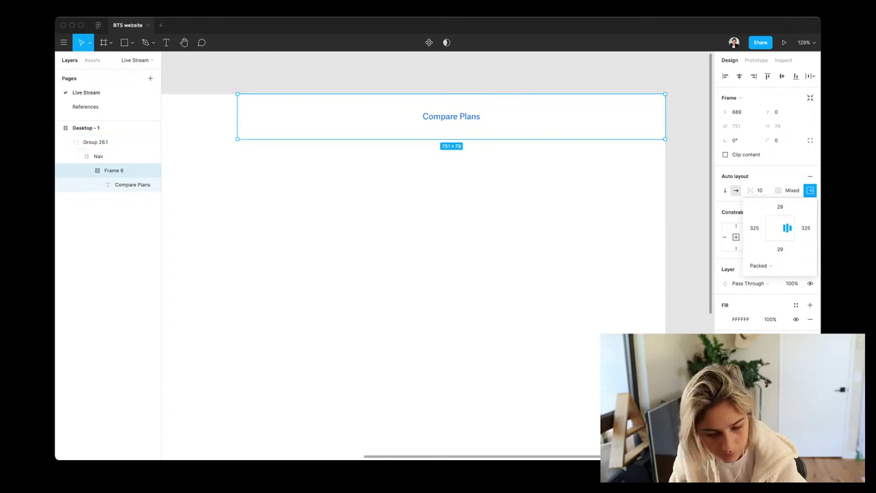
left_click(132, 184)
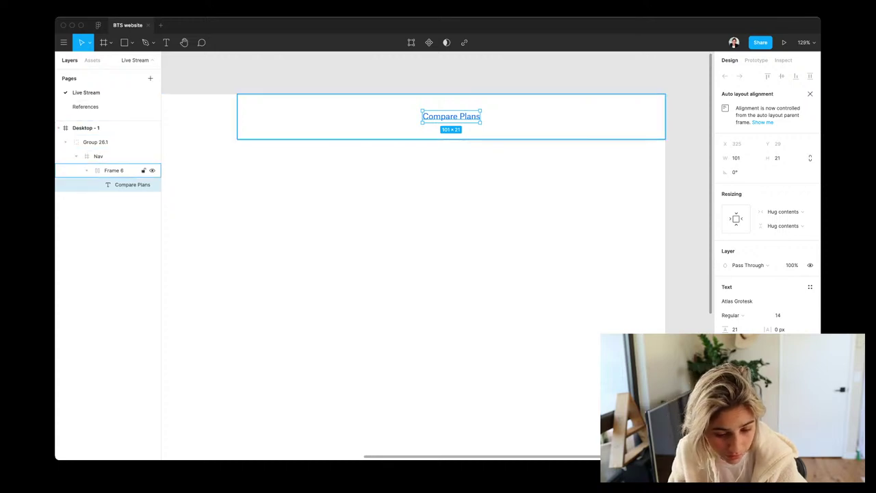
left_click(114, 170)
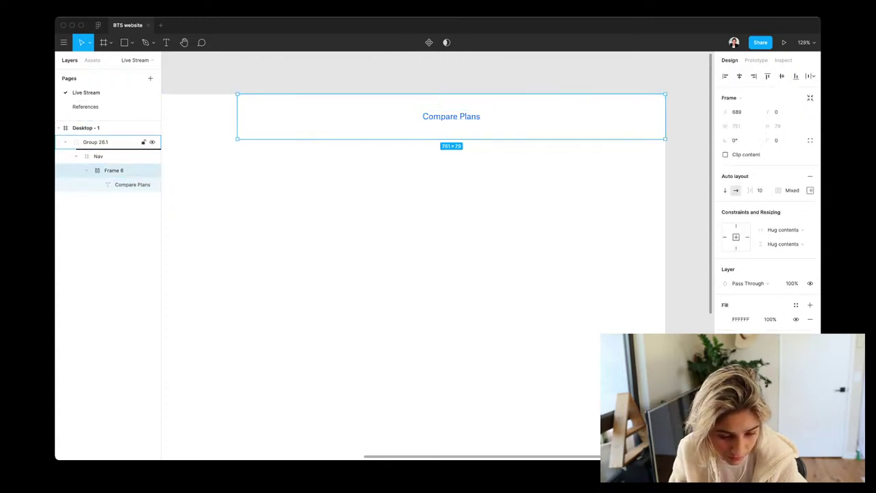
Move Frame 6 directly into Desktop - 1 and delete the old Group 26.1 and Nav
left_click_drag(114, 170, 103, 137)
left_click(96, 169)
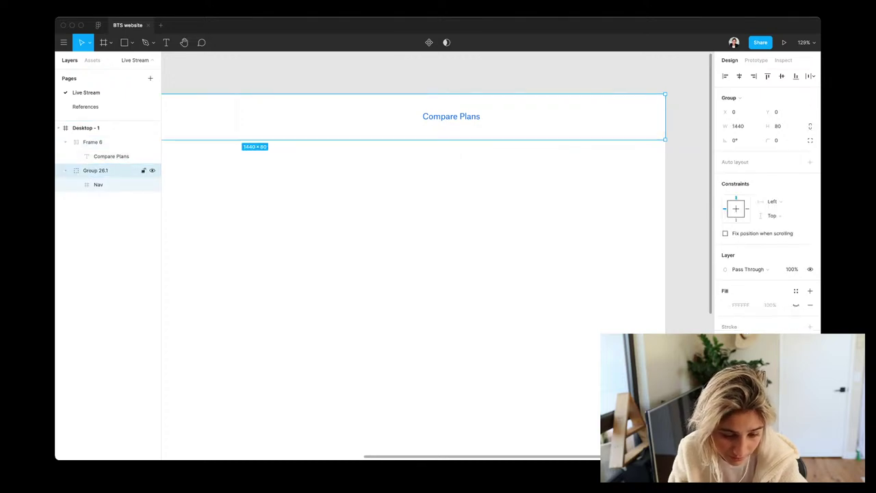
key("Delete")
left_click(95, 142)
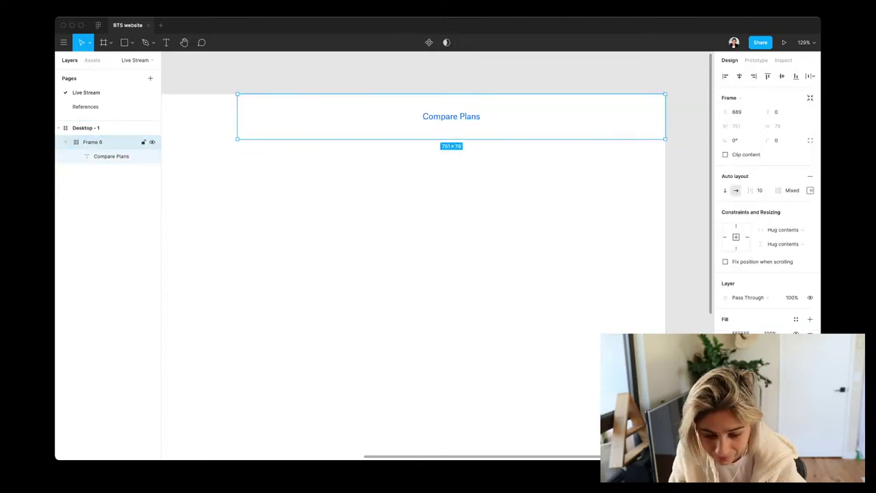
left_click(110, 156)
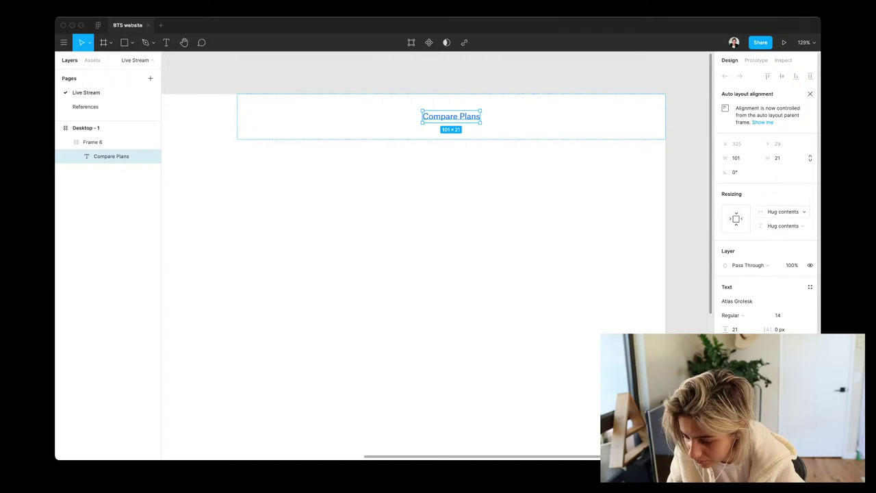
left_click(96, 142)
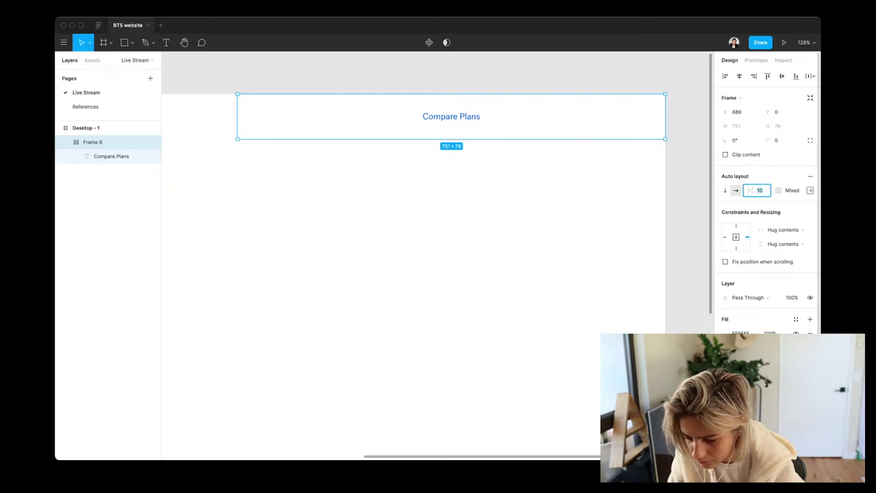
Remove Frame 6's auto layout, nudge Compare Plans right, and stretch the frame to full page width
key("shift+v")
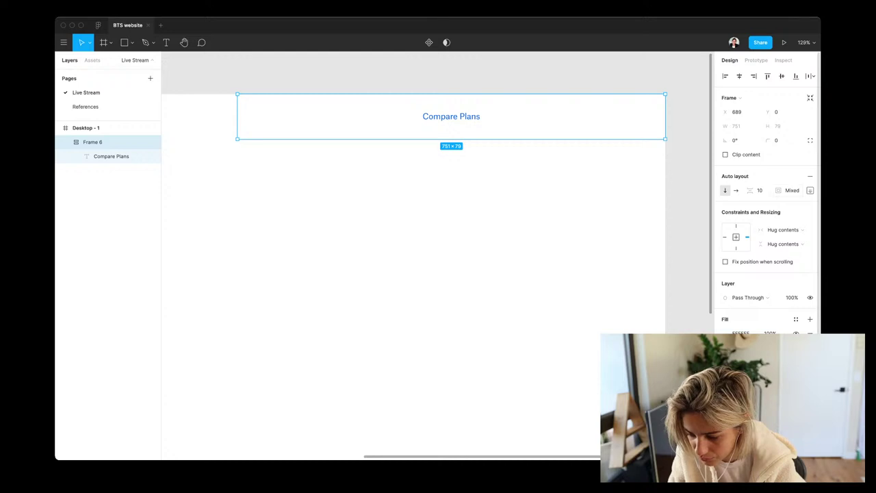
left_click(810, 176)
key("Return")
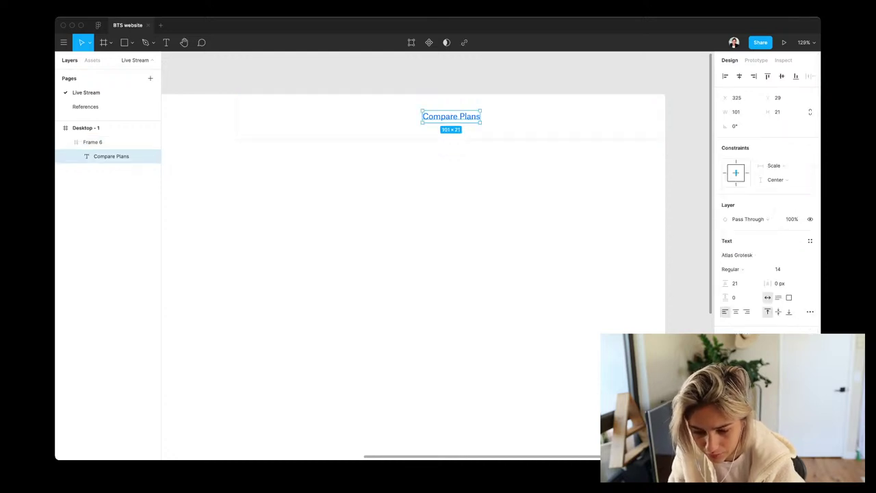
key("shift+Right")
key("shift+Right")
key("shift+Right")
key("shift+Right")
key("shift+Right")
key("shift+Right")
key("shift+Right")
key("shift+Right")
key("shift+Right")
key("shift+Right")
key("shift+Right")
key("shift+Right")
key("shift+Right")
key("shift+Right")
key("shift+Right")
key("shift+Right")
key("shift+Right")
key("shift+Right")
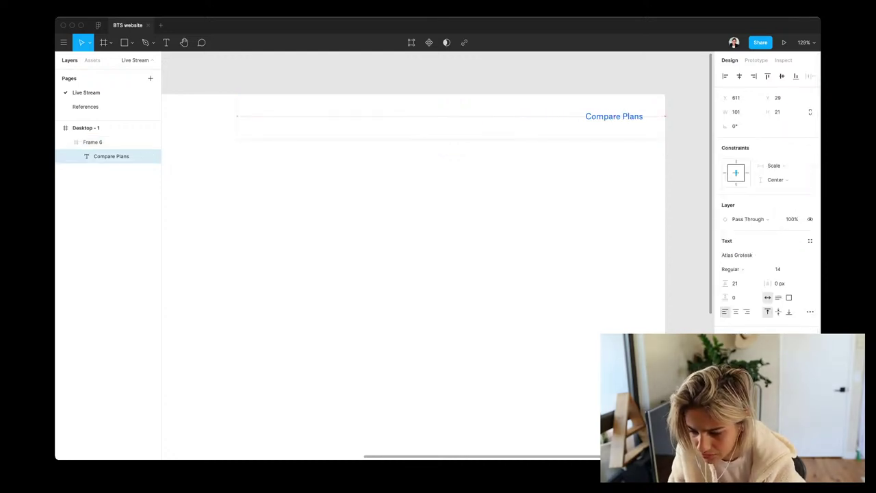
key("Right")
key("Right")
key("Right")
key("shift+Return")
scroll(458, 116, "down", 5)
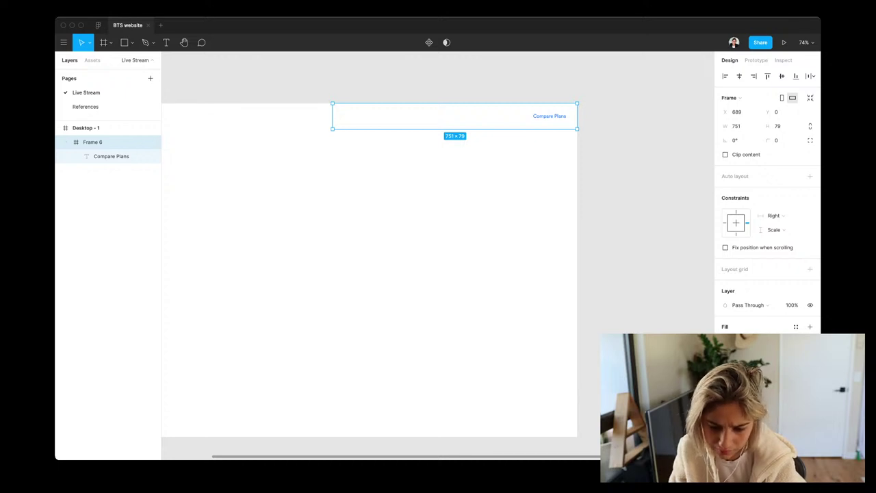
left_click_drag(332, 116, 235, 116)
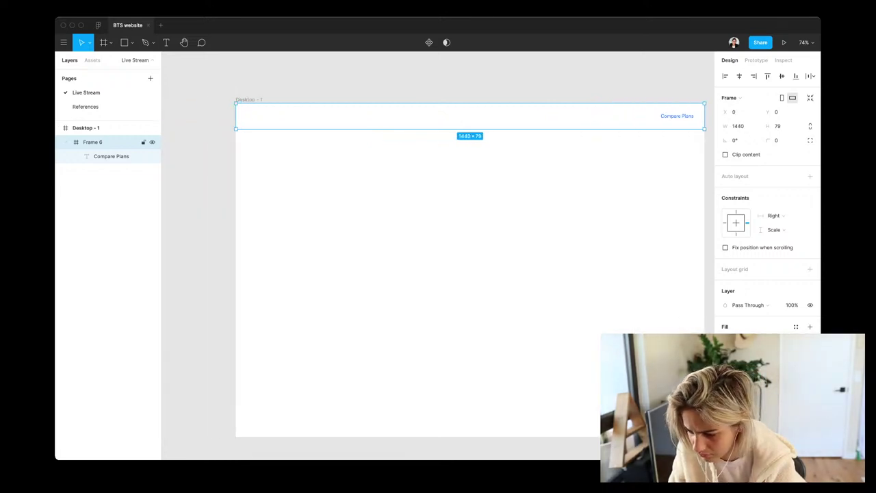
Pin Compare Plans to the right side 30 px from the edge and re-add auto layout
left_click(111, 156)
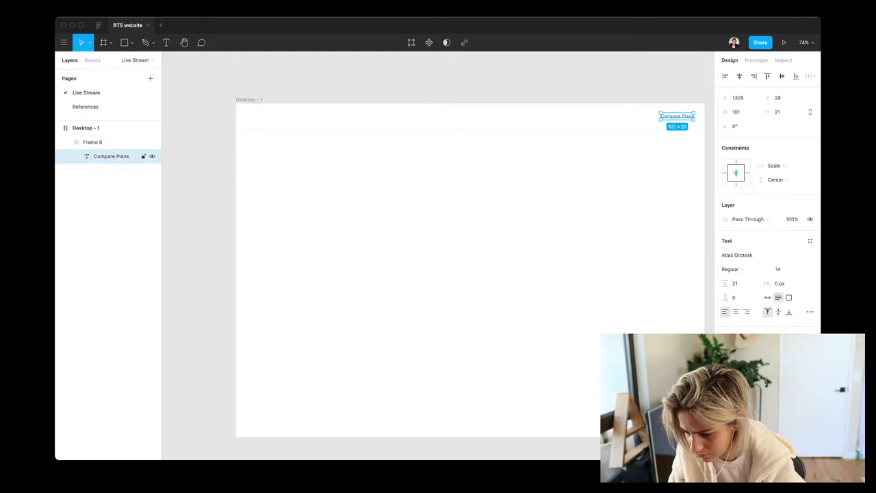
key("alt")
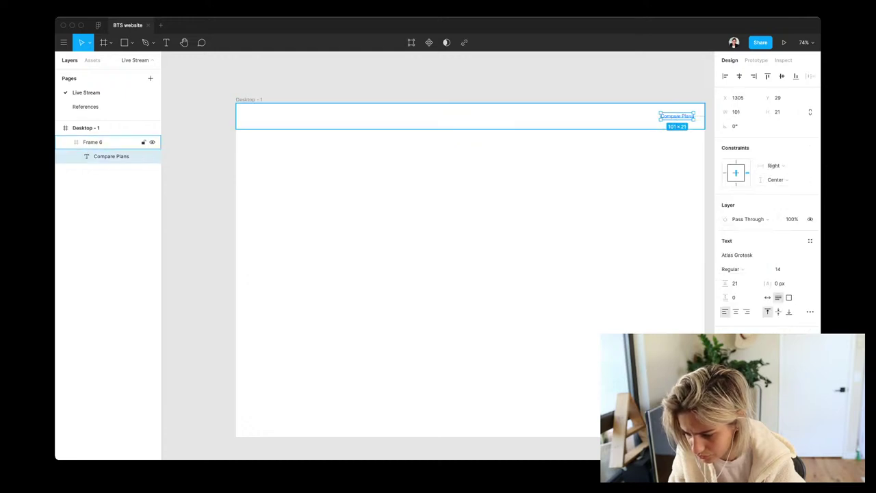
key("alt")
key("Right")
key("Right")
key("Right")
key("Right")
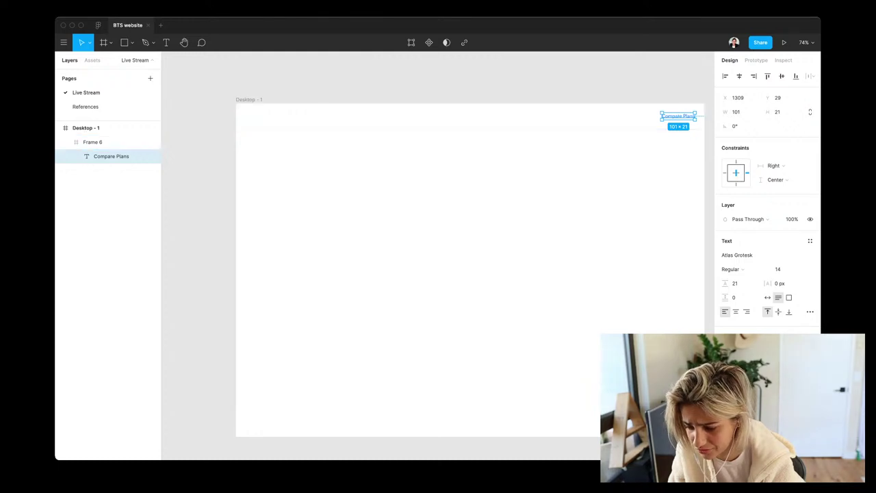
left_click(102, 142)
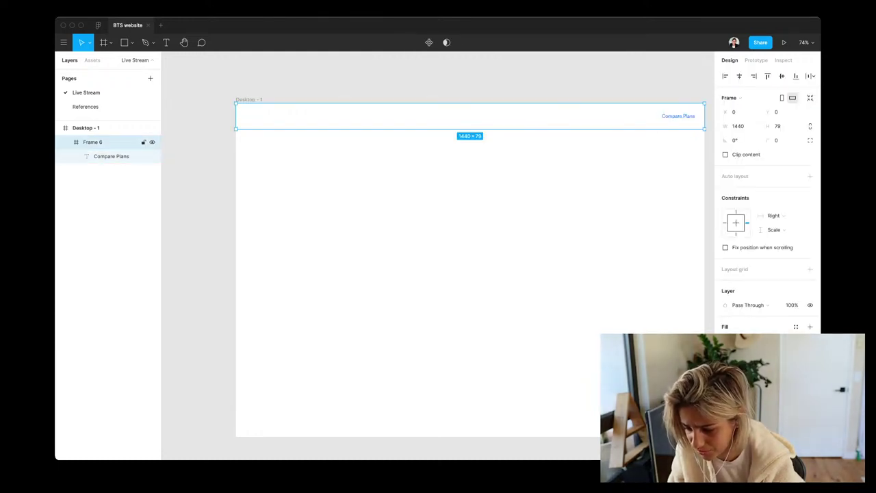
left_click(810, 175)
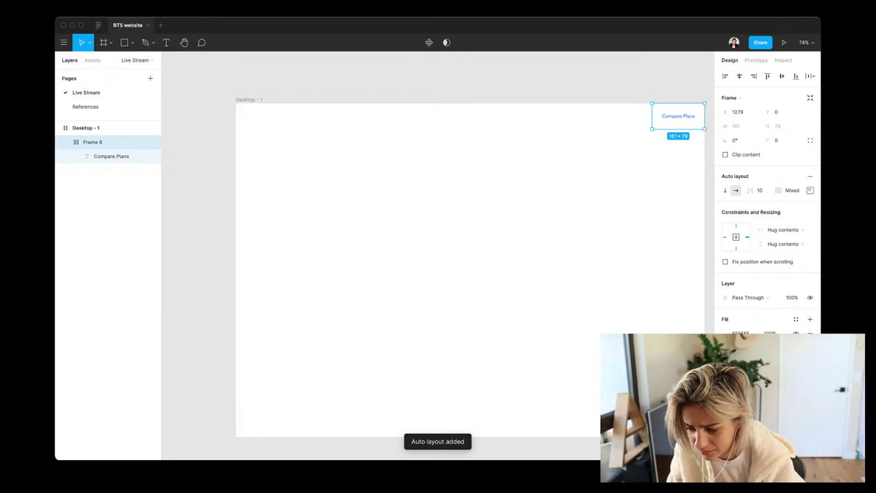
Centre Frame 6's content and widen the frame across the whole page
left_click(810, 190)
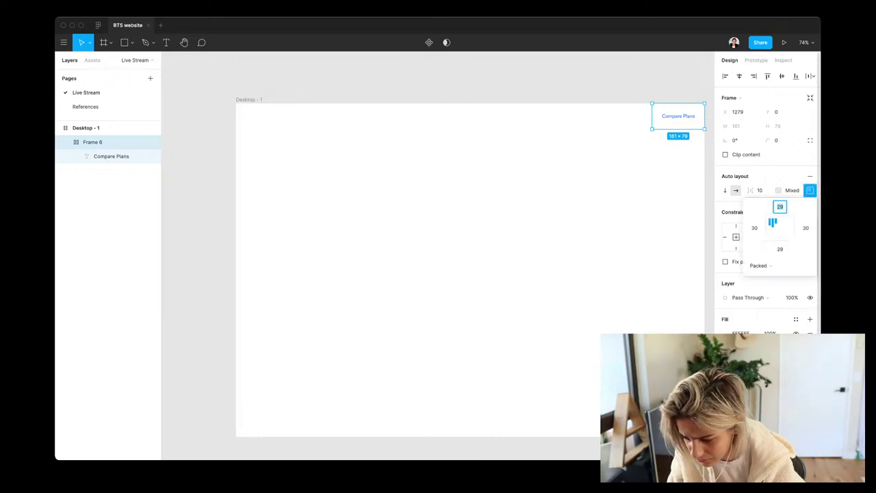
left_click(787, 228)
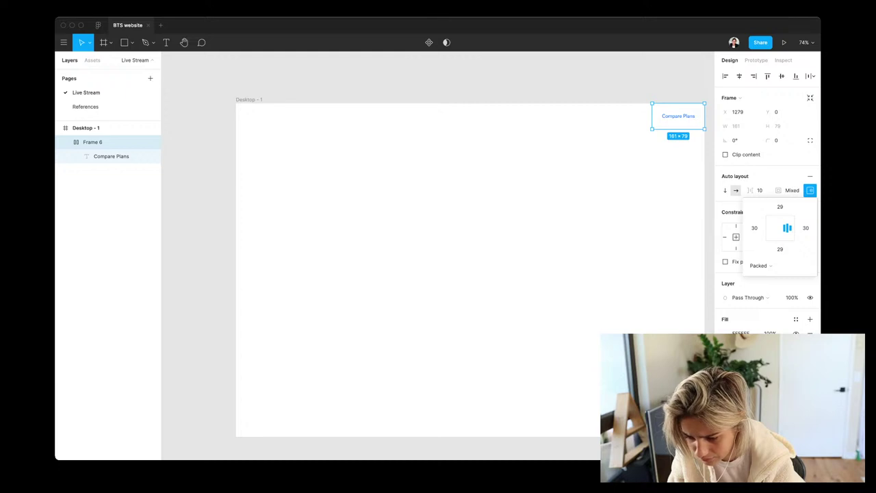
left_click_drag(652, 116, 235, 115)
Rename the label to 'Schedule', duplicate it twice, and set item spacing to 30
left_click(111, 156)
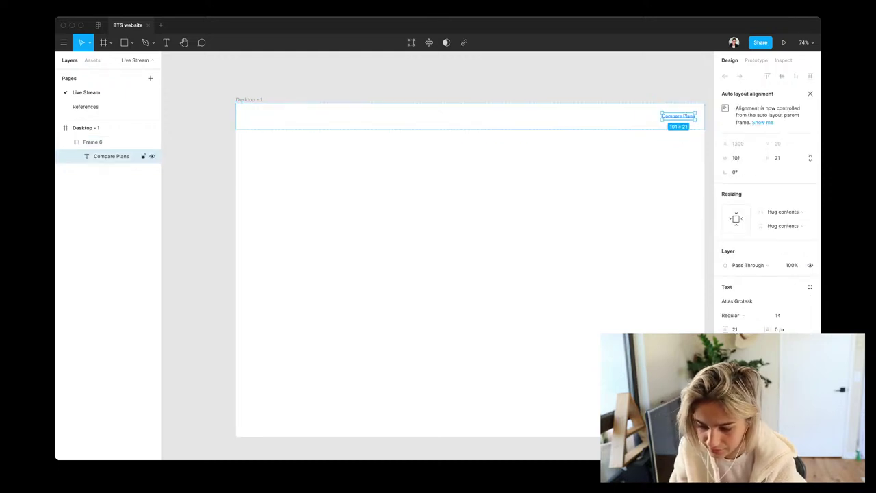
type("Schedule")
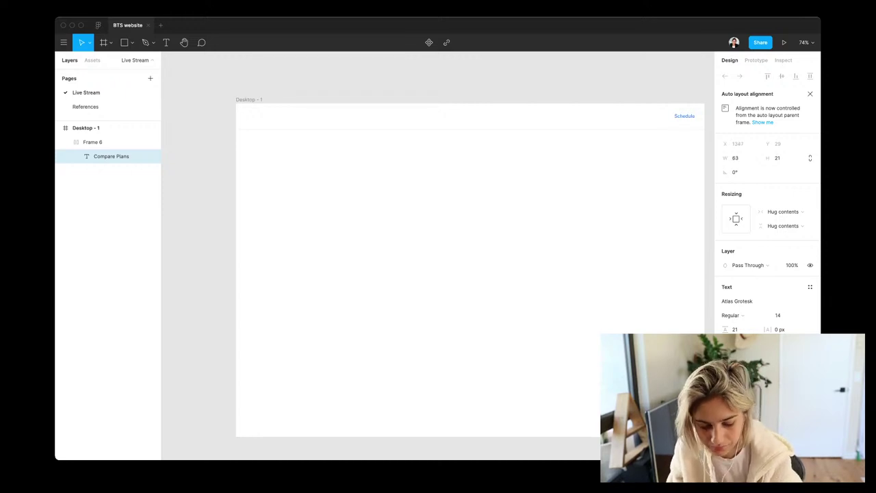
key("Escape")
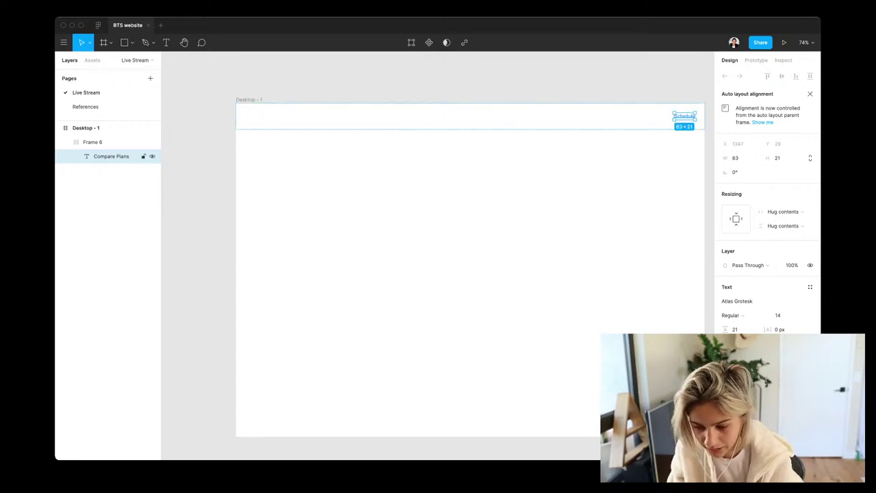
key("super+d")
key("super+d")
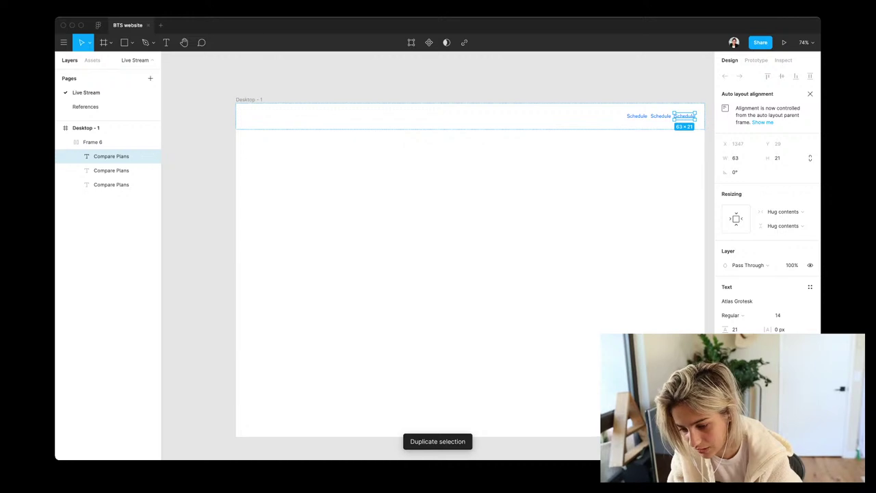
left_click(92, 142)
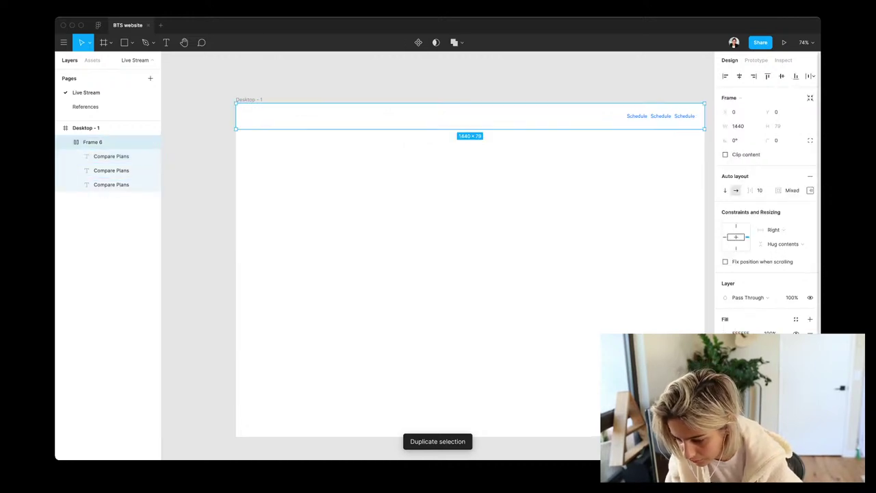
left_click(759, 190)
type("30")
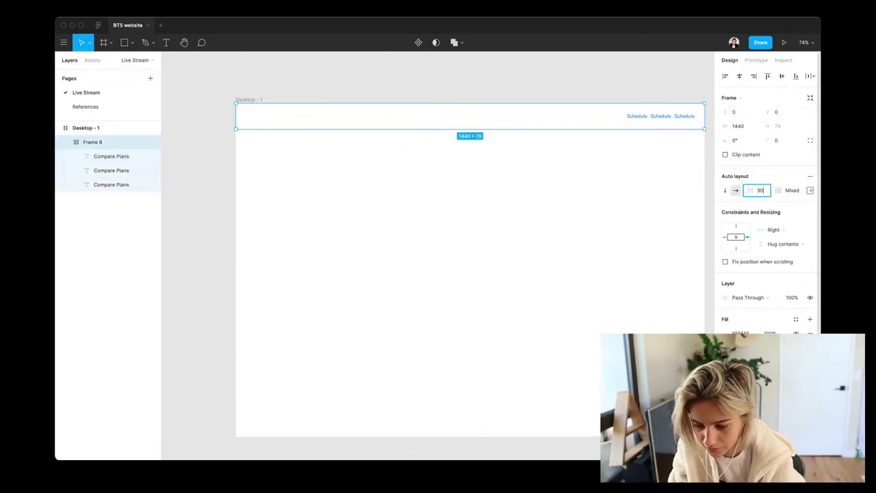
key("Return")
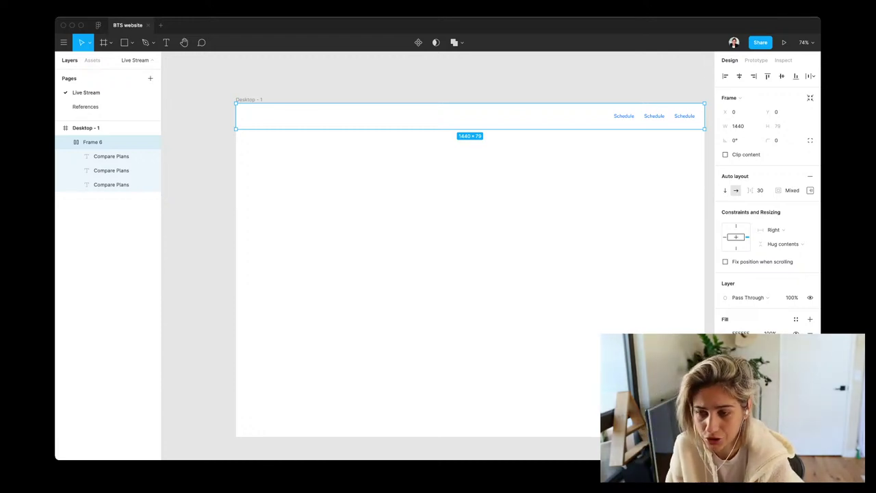
Check the three Schedule labels and start editing the middle one
left_click(111, 184)
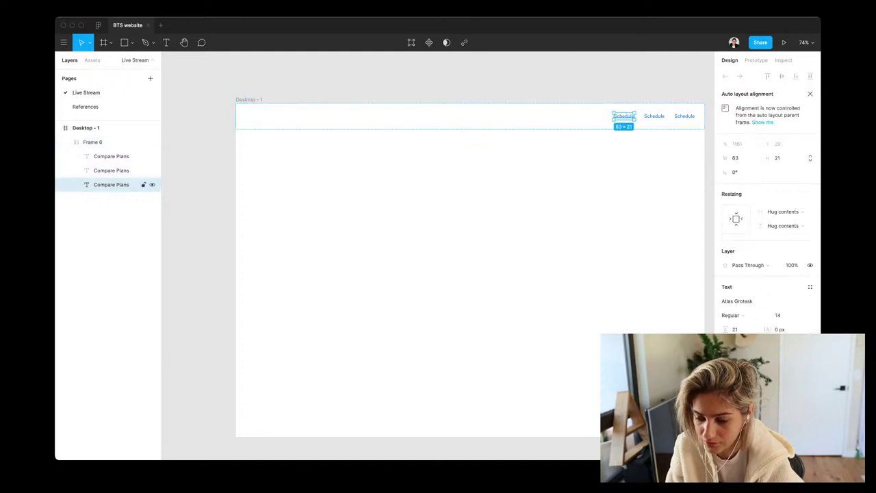
left_click(110, 156)
left_click(111, 170, "shift")
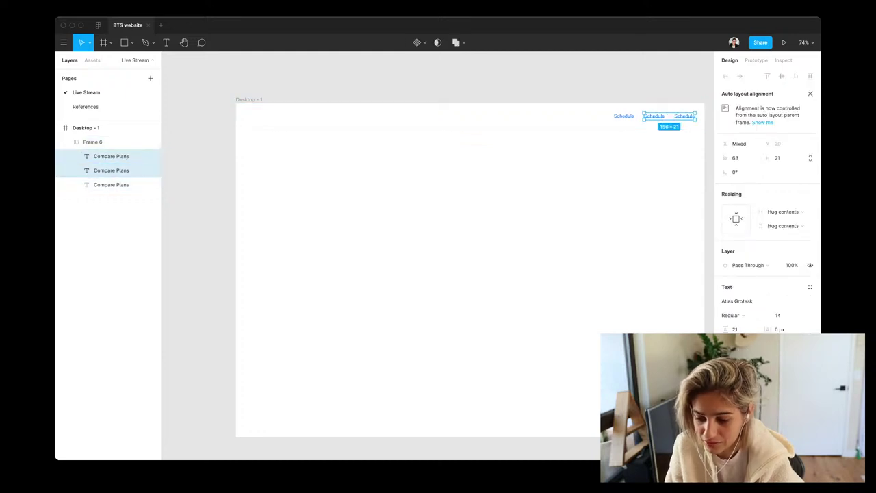
left_click(111, 184)
key("Escape")
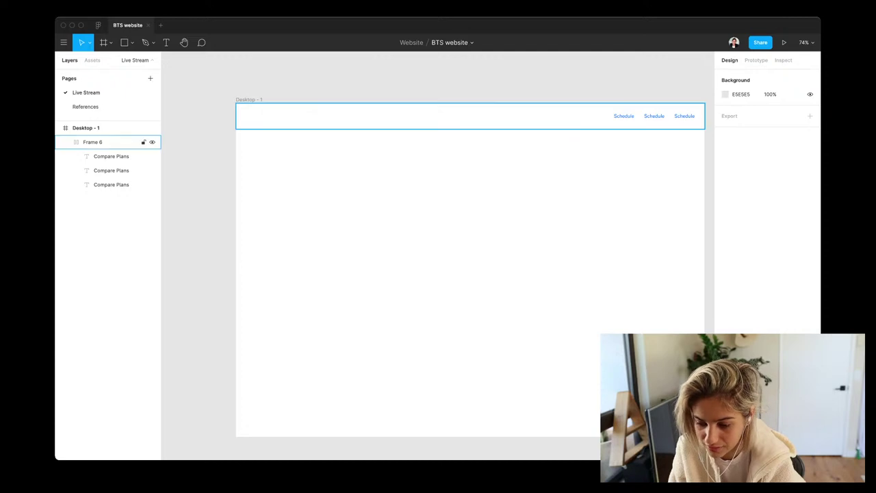
left_click(111, 170)
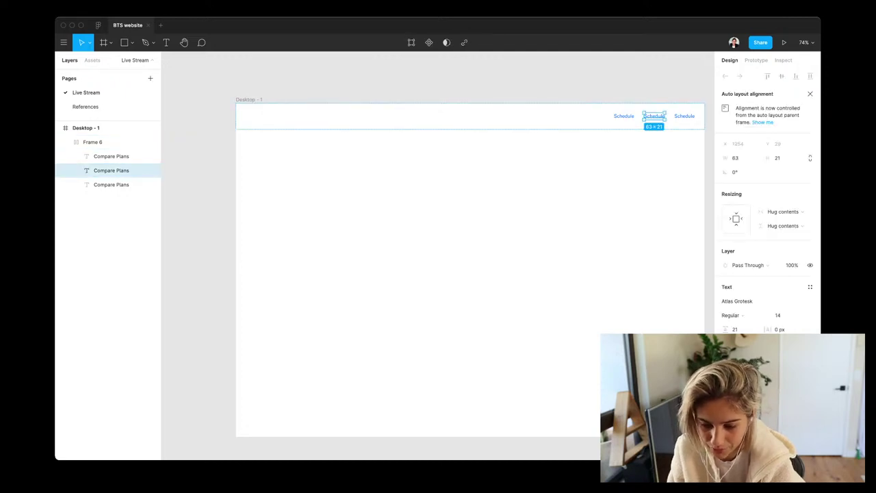
key("Return")
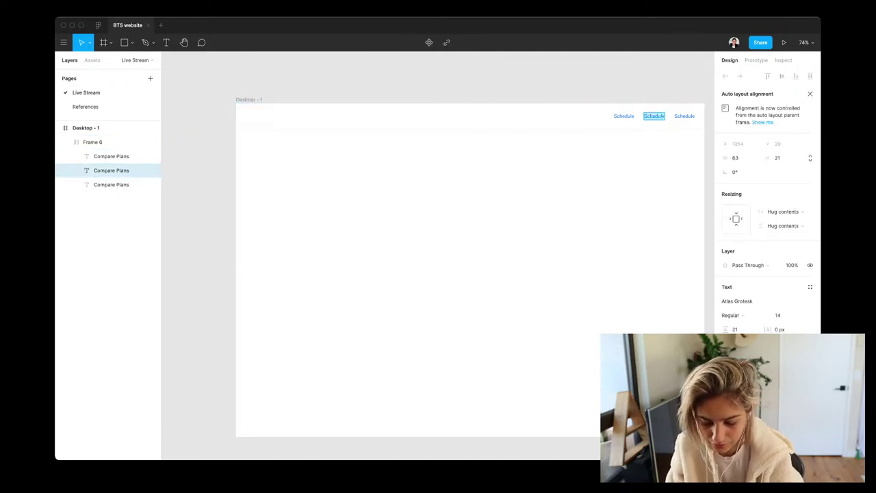
Rename the middle nav label to 'Speakers'
type("speaker")
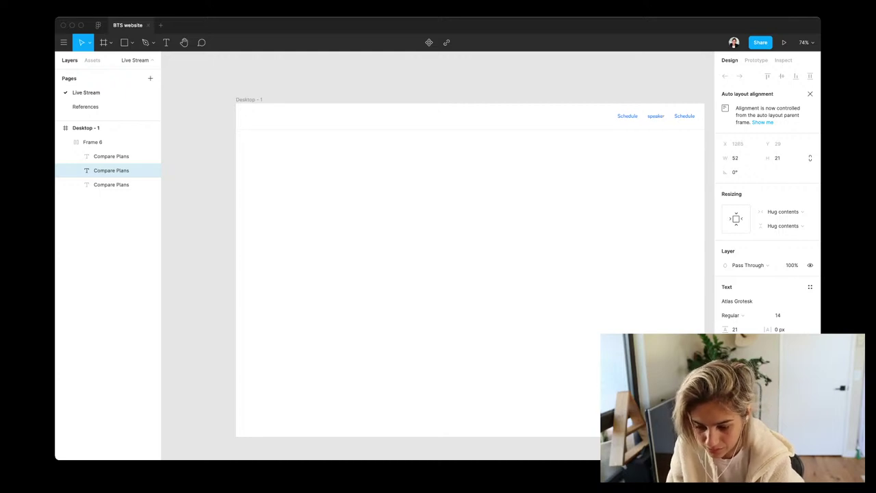
type("s")
key("Escape")
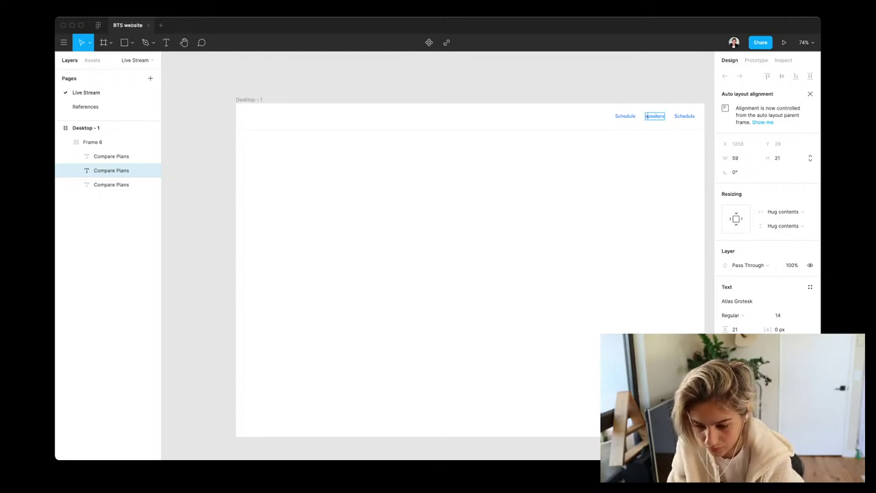
type("S")
key("Escape")
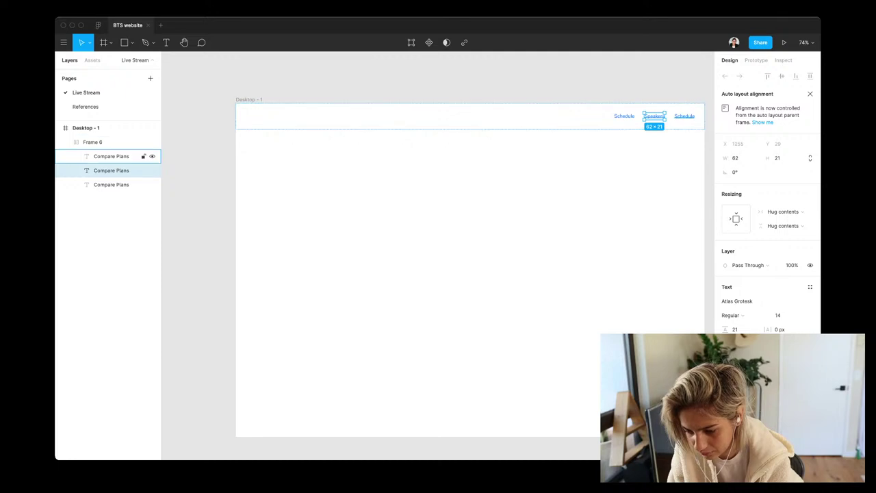
Hide the rightmost Schedule label and bring up the Google I/O 2018 Schedule page
left_click(111, 156)
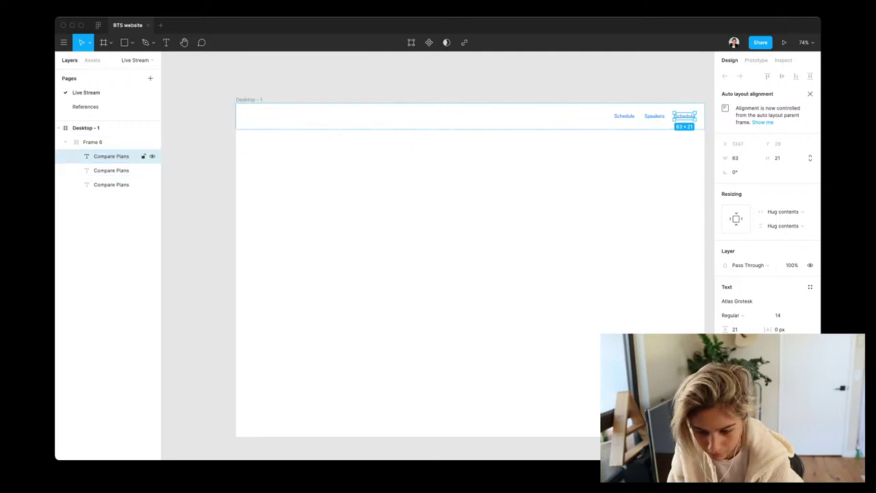
key("super+shift+h")
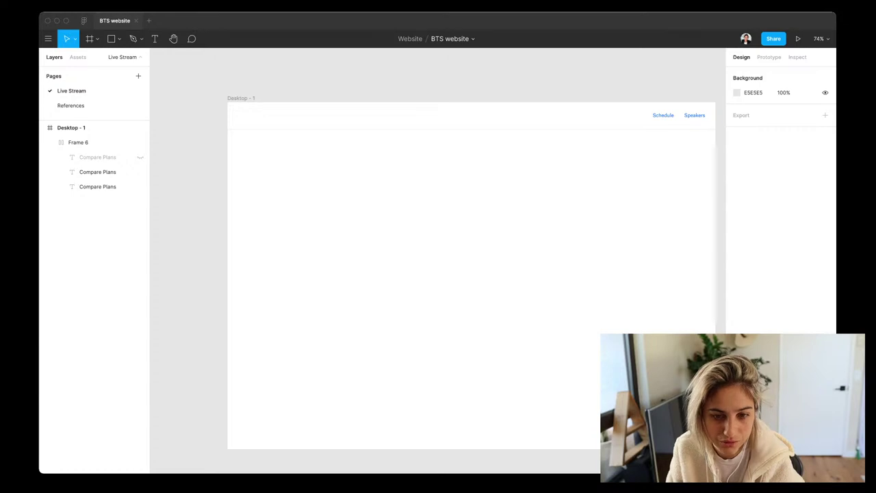
key("super+Tab")
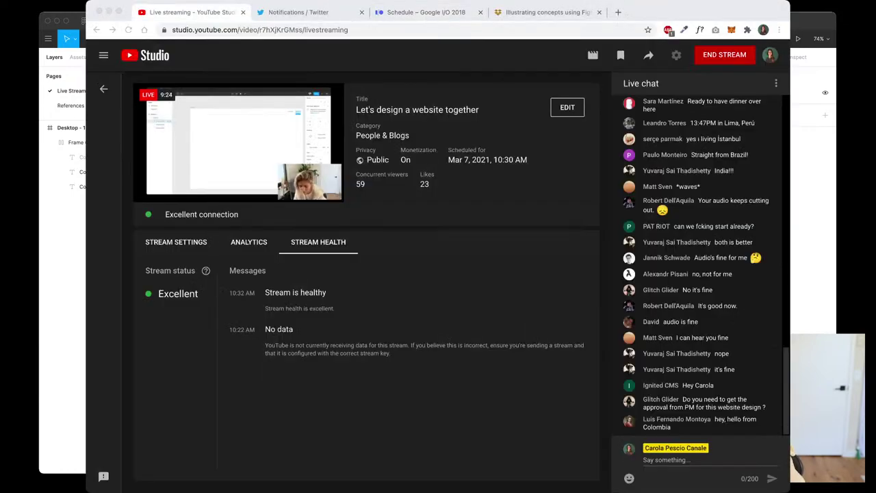
key("super+3")
Show the Wednesday, May 9 sessions in the Google I/O 2018 schedule
scroll(438, 274, "up", 3)
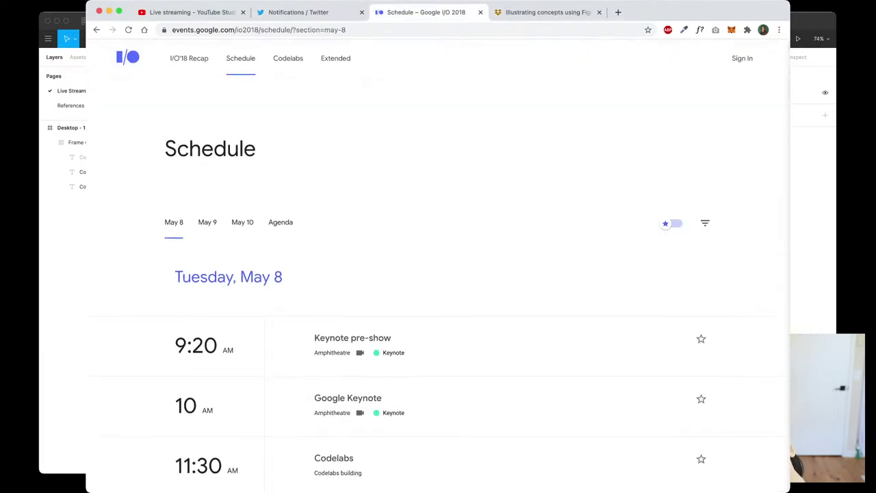
scroll(438, 274, "down", 3)
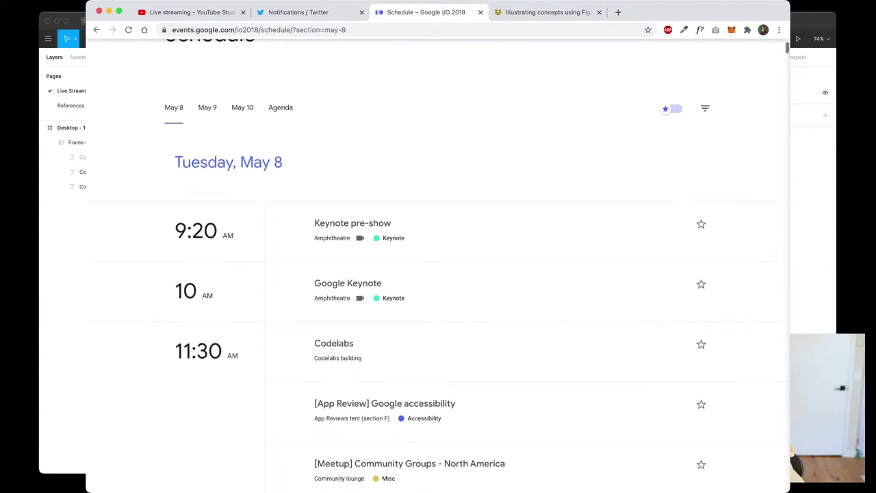
scroll(438, 274, "down", 1)
scroll(438, 274, "up", 1)
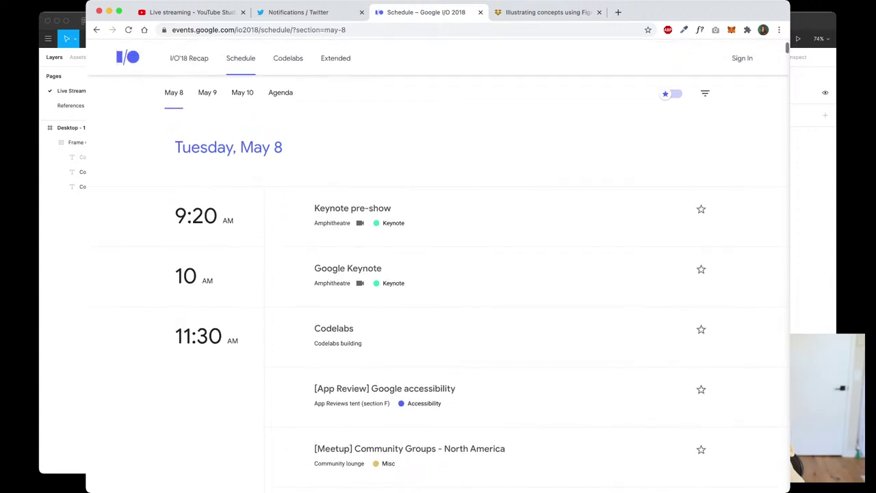
left_click(208, 92)
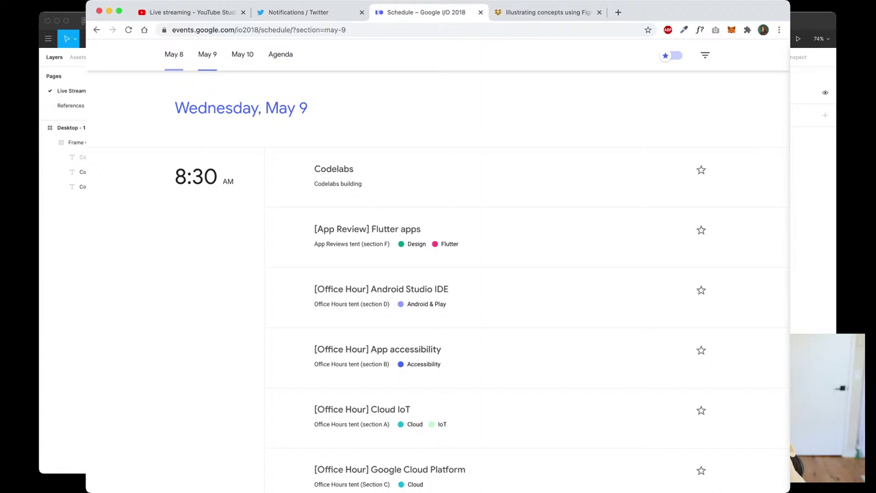
Review the Tuesday, May 8 sessions list, then switch to the Smart Animate article tab
left_click(174, 54)
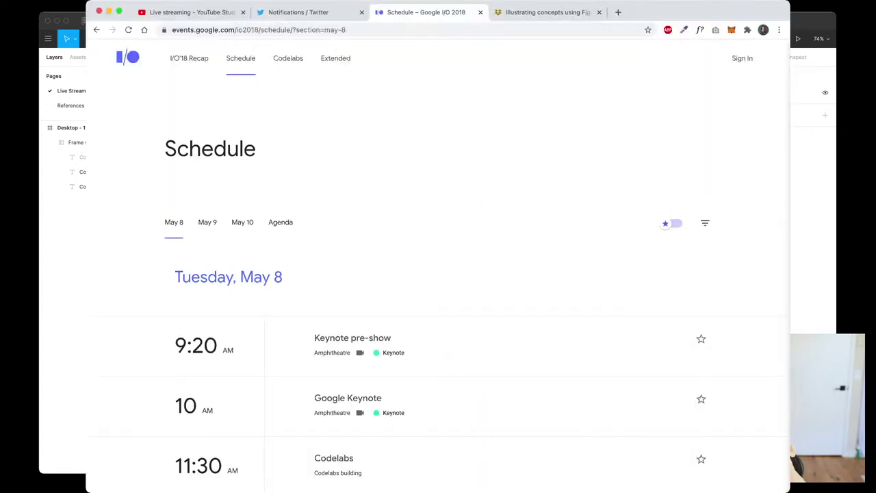
scroll(438, 266, "down", 5)
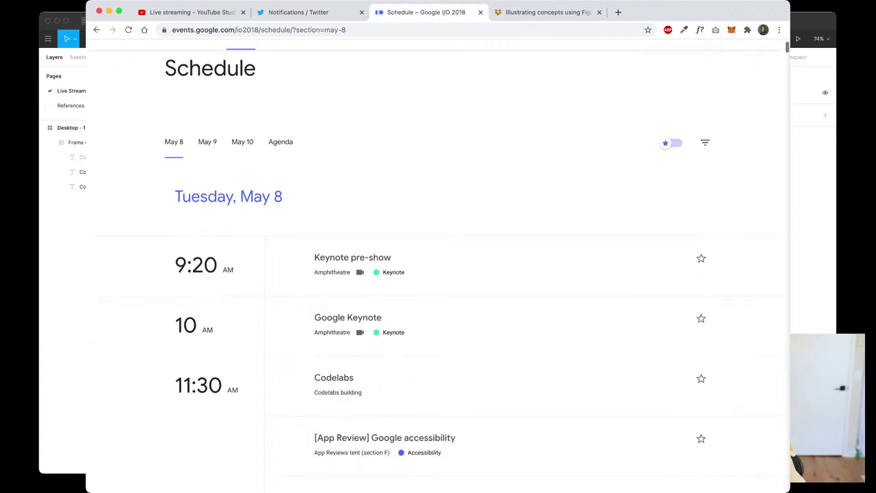
scroll(438, 273, "down", 20)
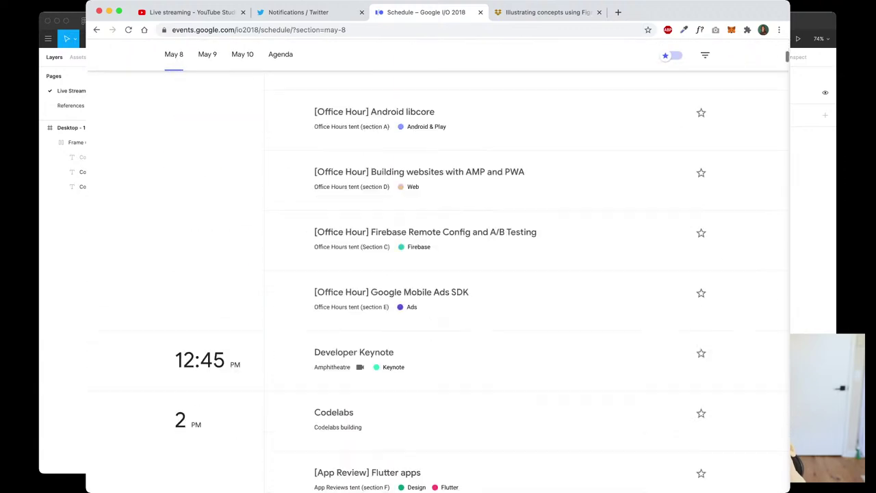
scroll(438, 273, "down", 10)
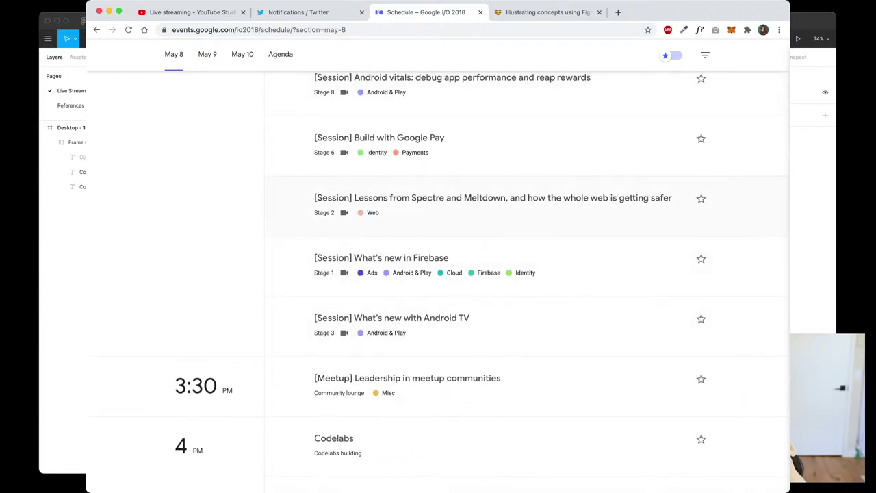
scroll(438, 274, "down", 15)
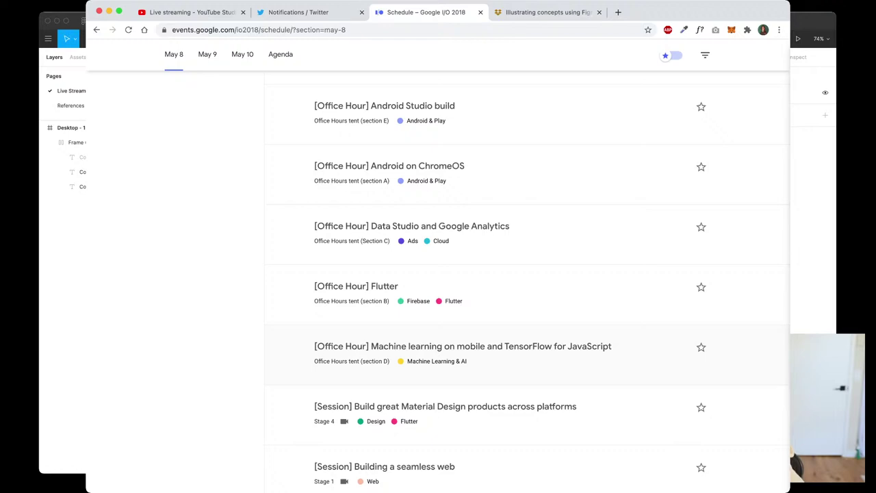
scroll(438, 273, "up", 10)
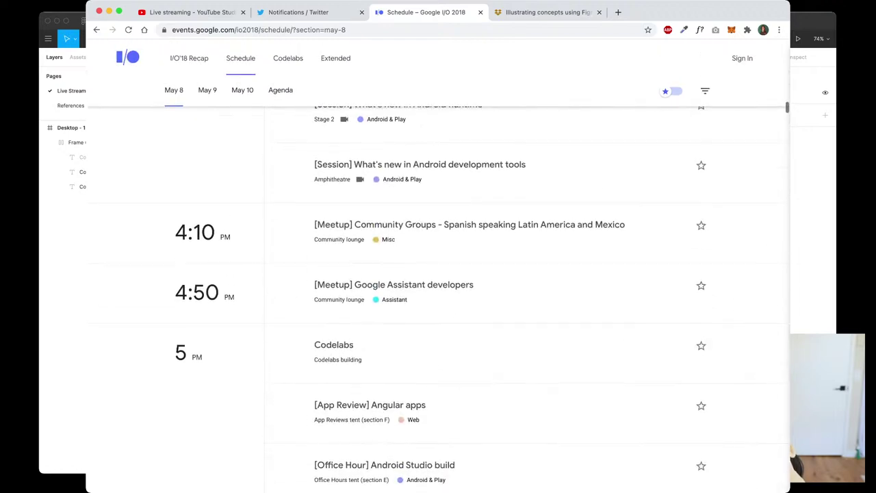
scroll(438, 274, "up", 5)
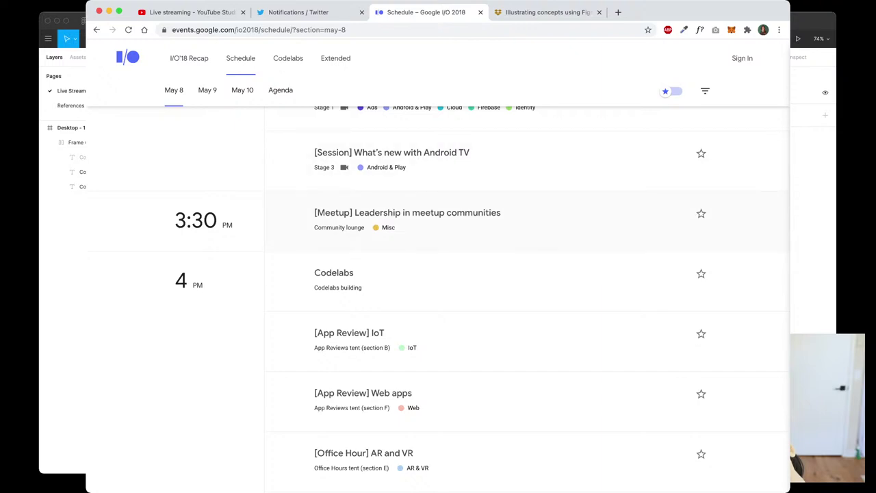
scroll(438, 274, "up", 6)
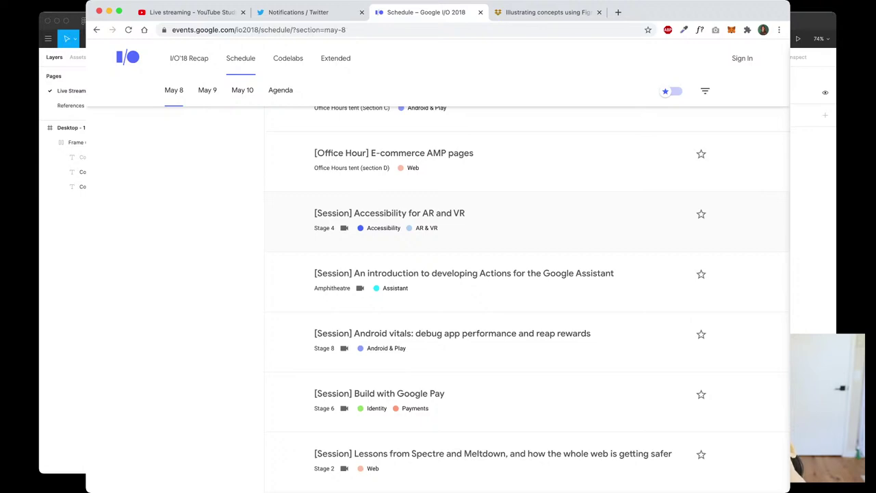
scroll(438, 274, "up", 10)
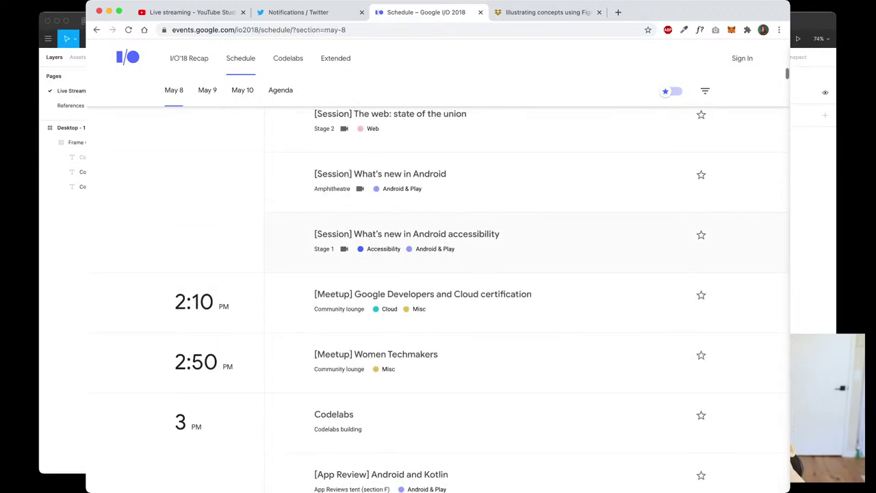
scroll(438, 274, "up", 15)
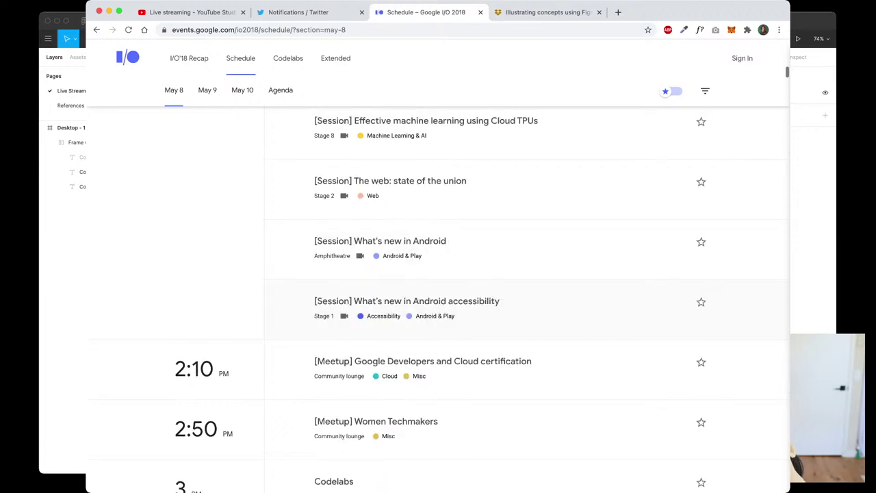
scroll(438, 274, "up", 2)
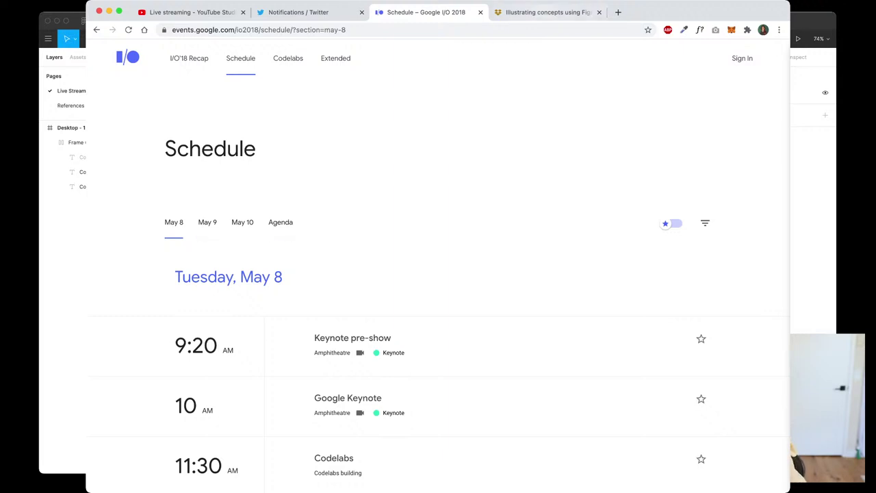
left_click(546, 12)
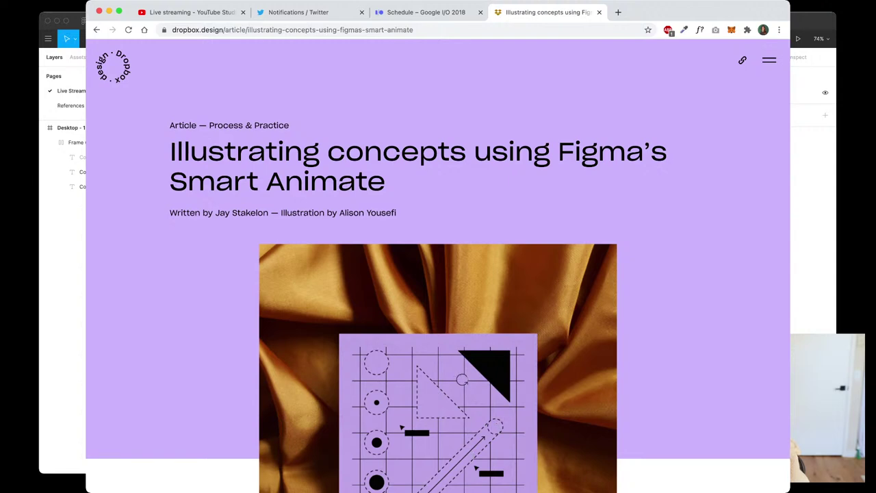
Read through the Dropbox Design article 'Illustrating concepts using Figma's Smart Animate'
scroll(438, 274, "down", 2)
scroll(438, 274, "down", 4)
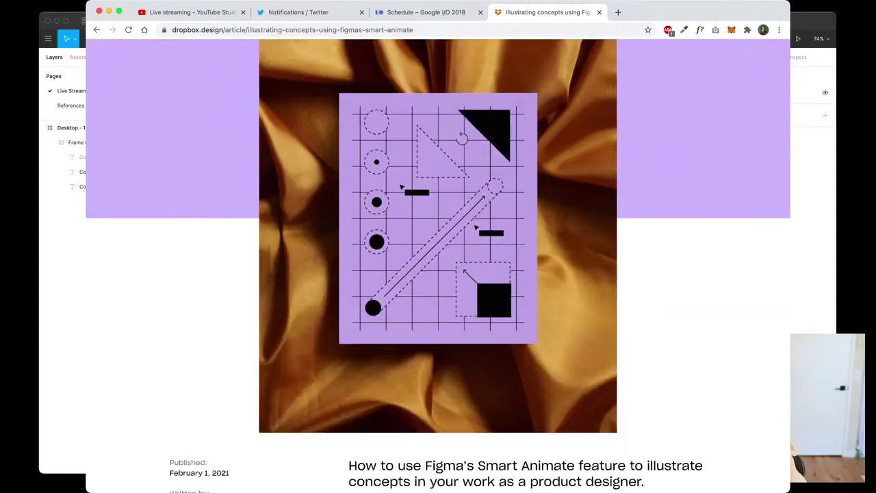
scroll(438, 274, "down", 4)
scroll(438, 274, "up", 10)
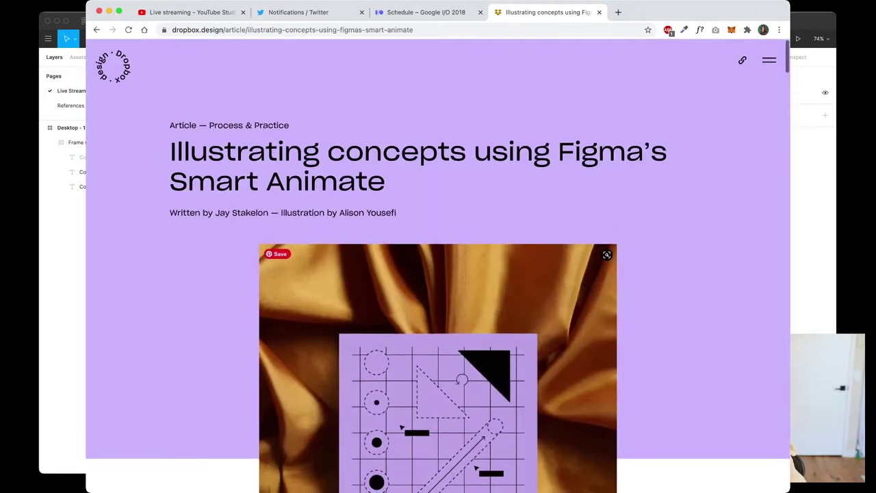
scroll(438, 274, "down", 4)
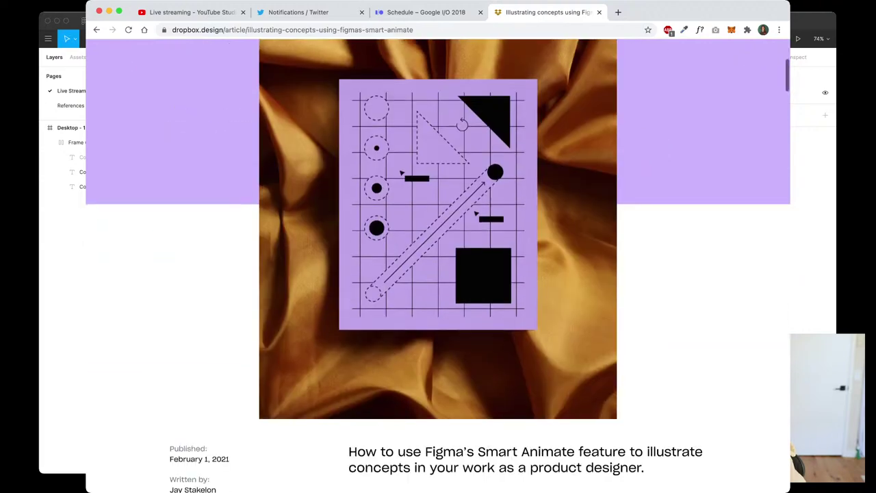
scroll(438, 273, "down", 6)
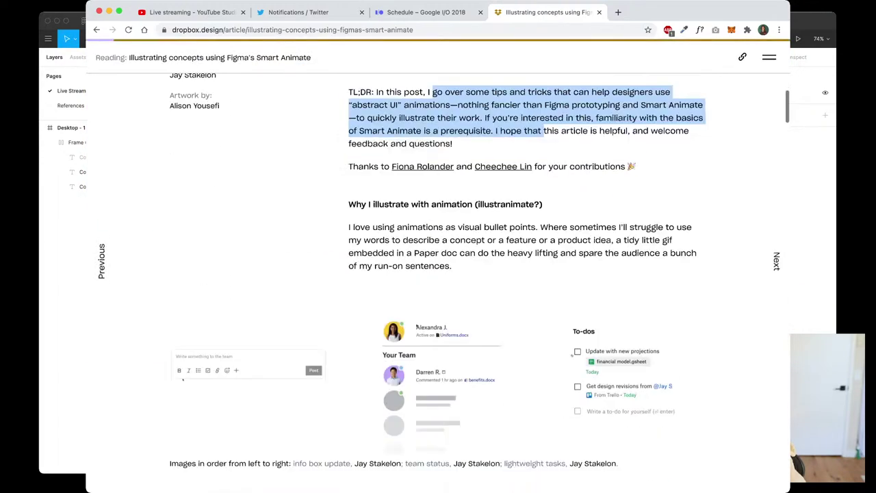
scroll(438, 274, "down", 6)
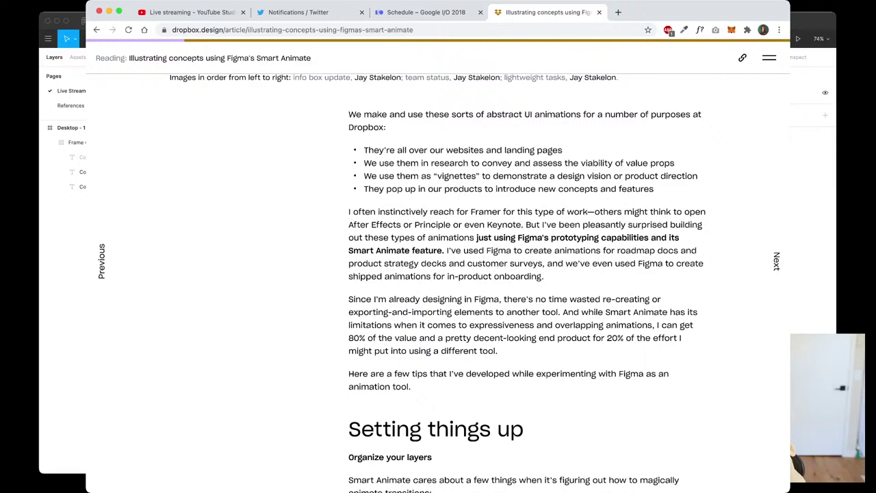
scroll(438, 274, "down", 8)
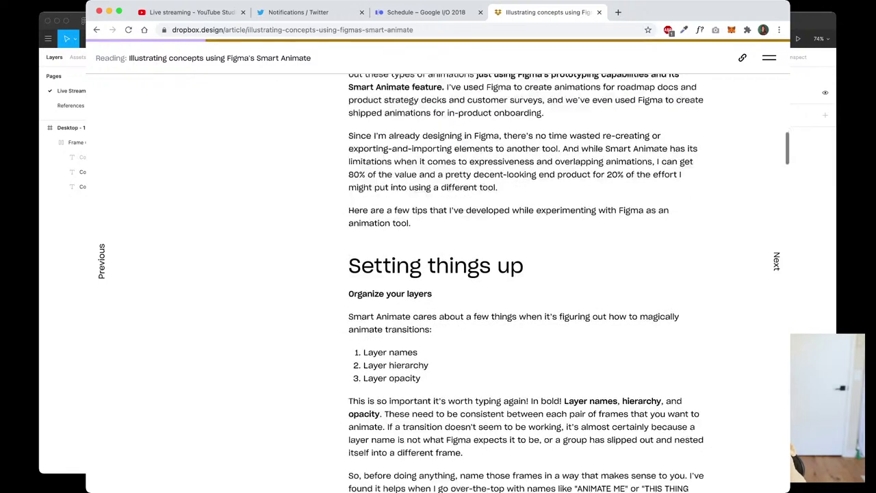
scroll(527, 274, "down", 3)
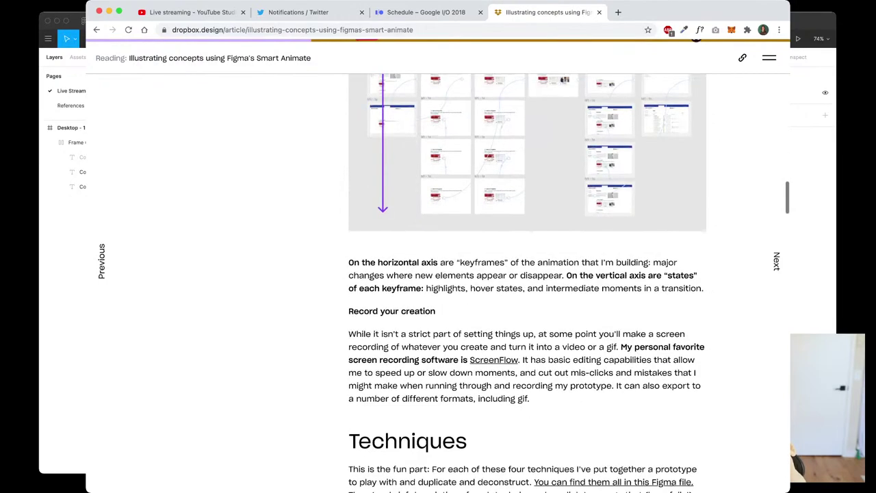
scroll(527, 274, "down", 8)
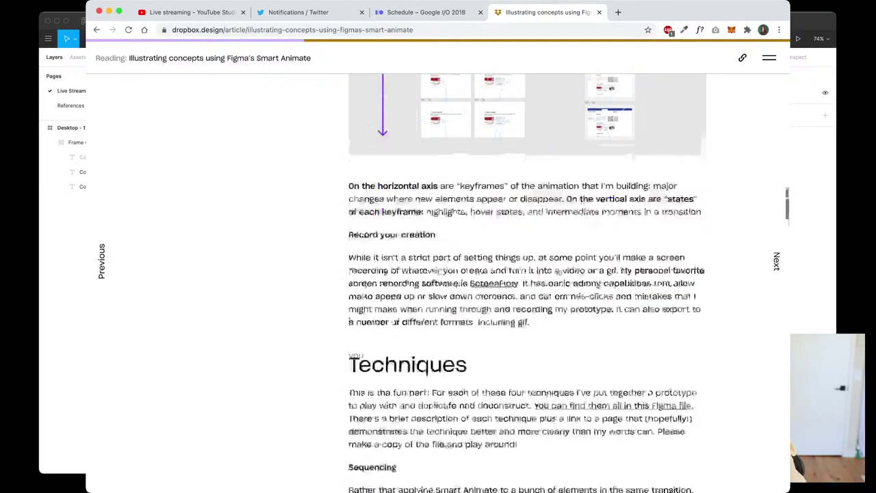
scroll(527, 273, "up", 20)
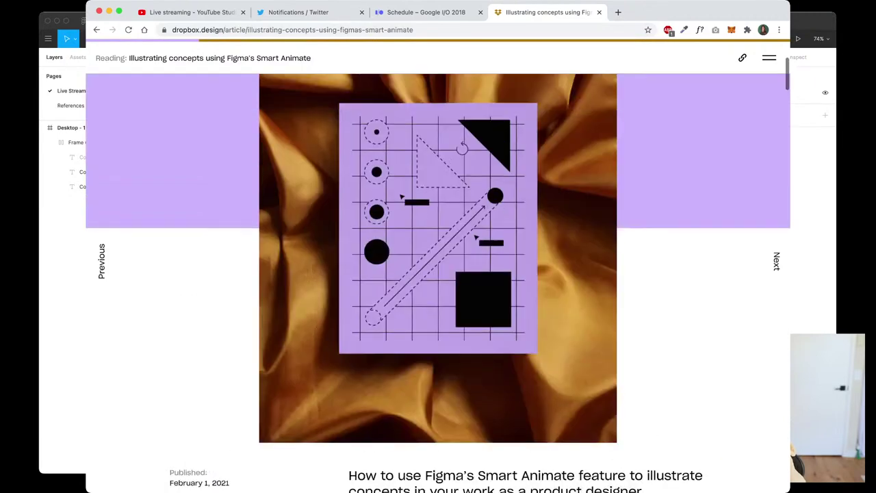
scroll(527, 274, "up", 4)
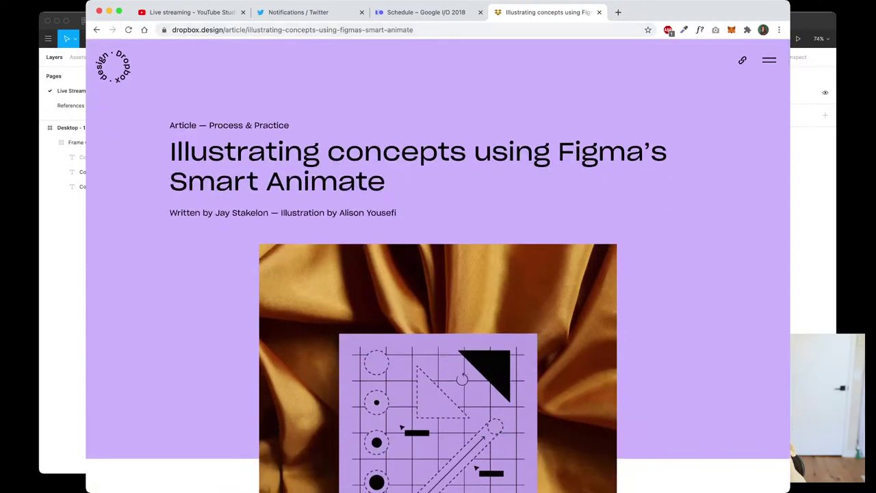
scroll(438, 266, "down", 20)
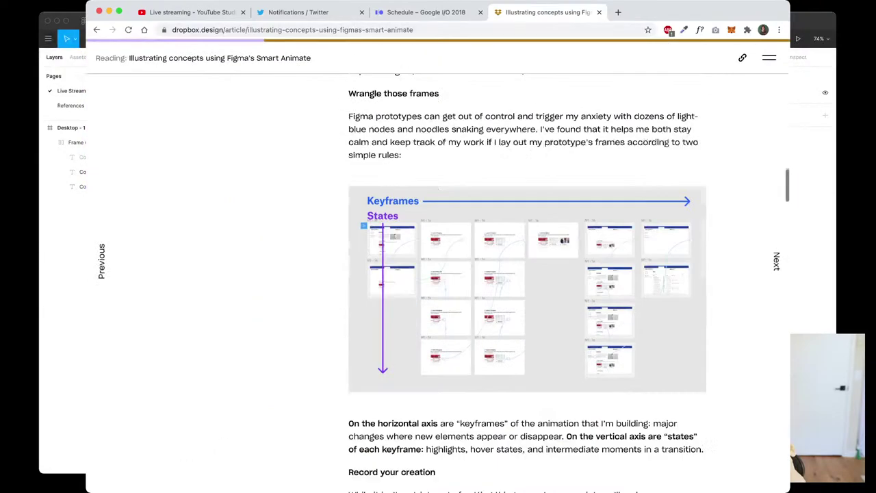
scroll(438, 265, "down", 9)
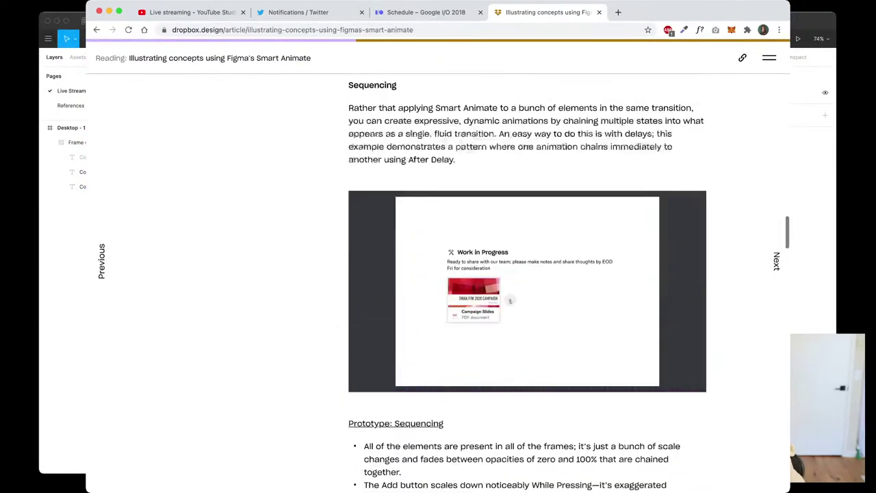
scroll(438, 266, "down", 1)
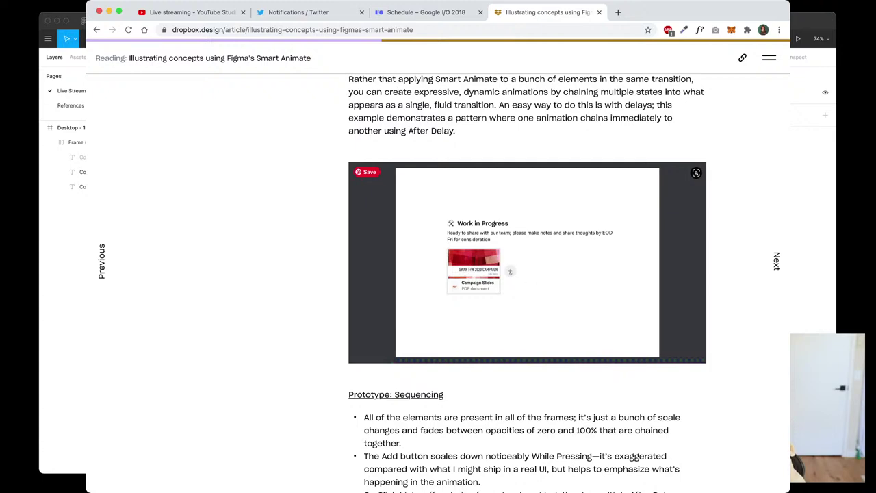
scroll(438, 266, "up", 10)
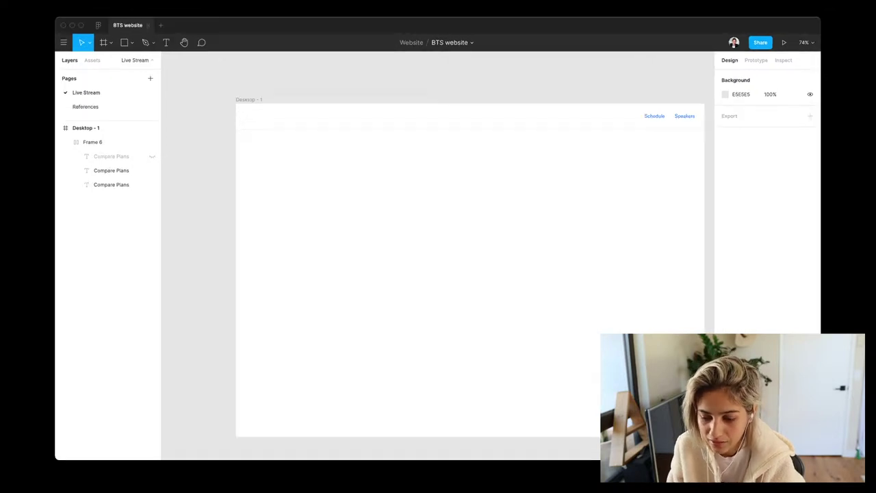
Inspect Frame 6's Schedule and Speakers text layers, then move to the References page
left_click(92, 142)
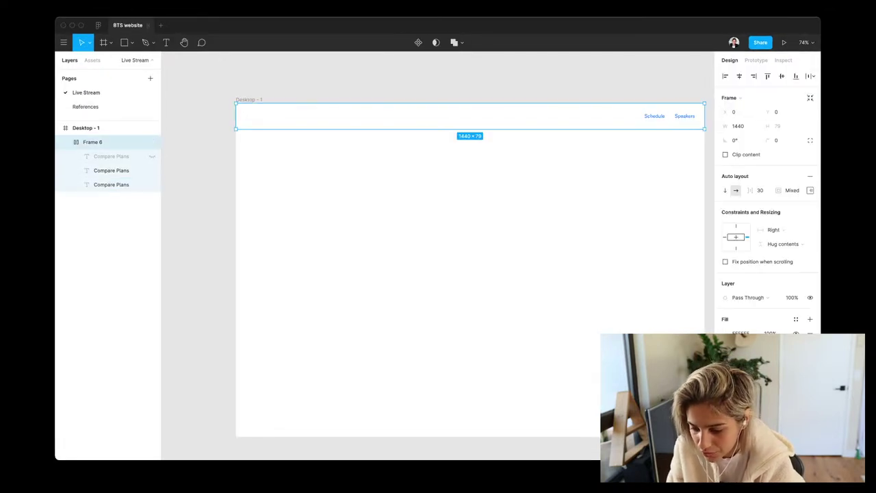
left_click(111, 184)
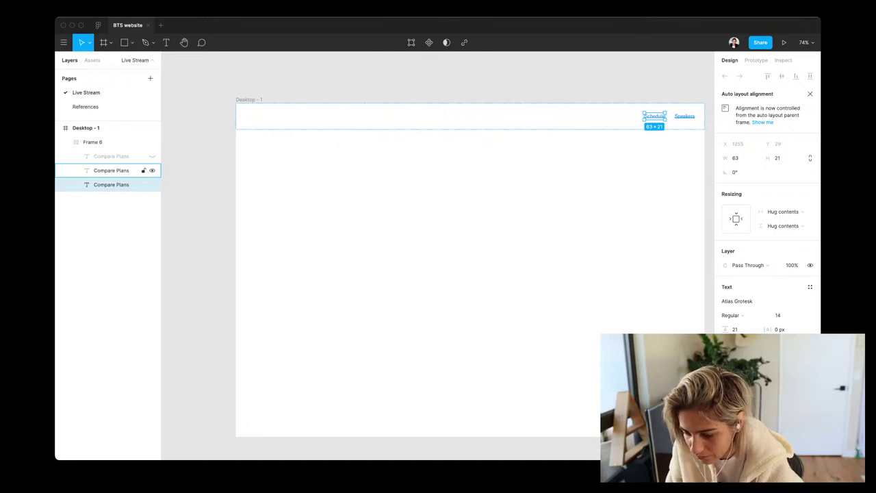
left_click(111, 170)
left_click(110, 184)
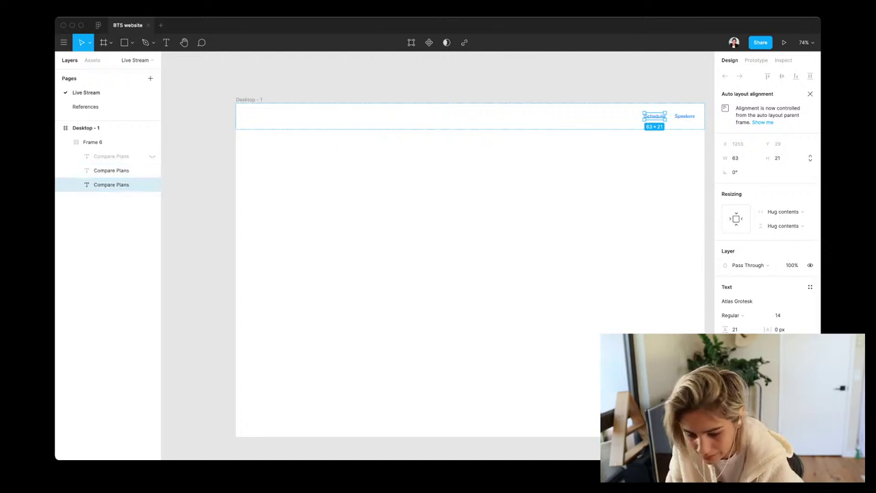
left_click(85, 107)
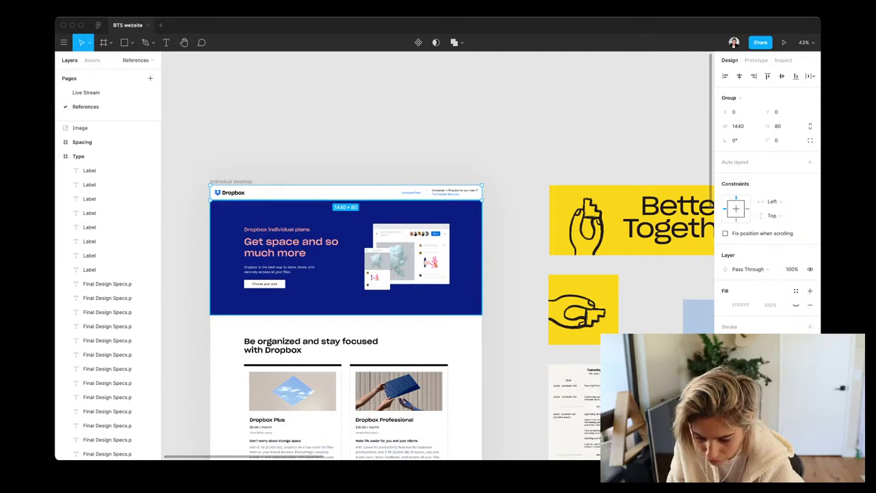
Inspect a Label sample in the References Type frame, then return to Live Stream
scroll(438, 253, "right", 10)
scroll(438, 253, "down", 4)
scroll(525, 199, "right", 5)
scroll(525, 198, "up", 1)
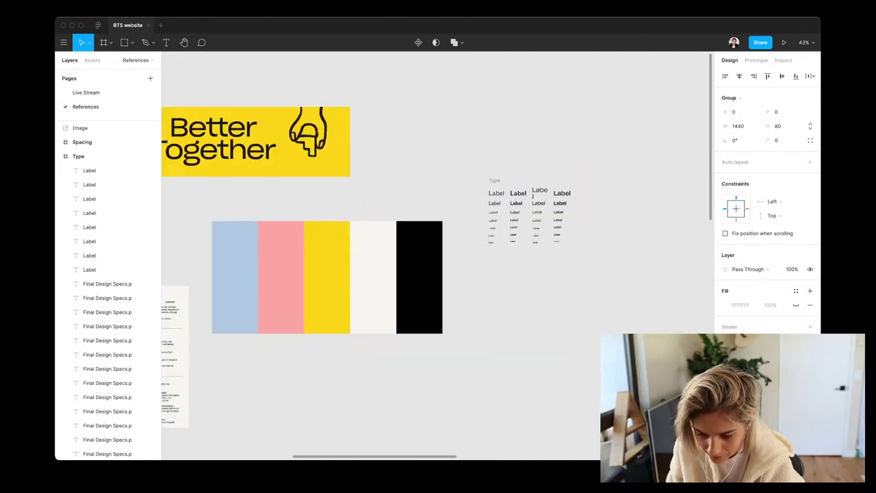
scroll(527, 200, "left", 10)
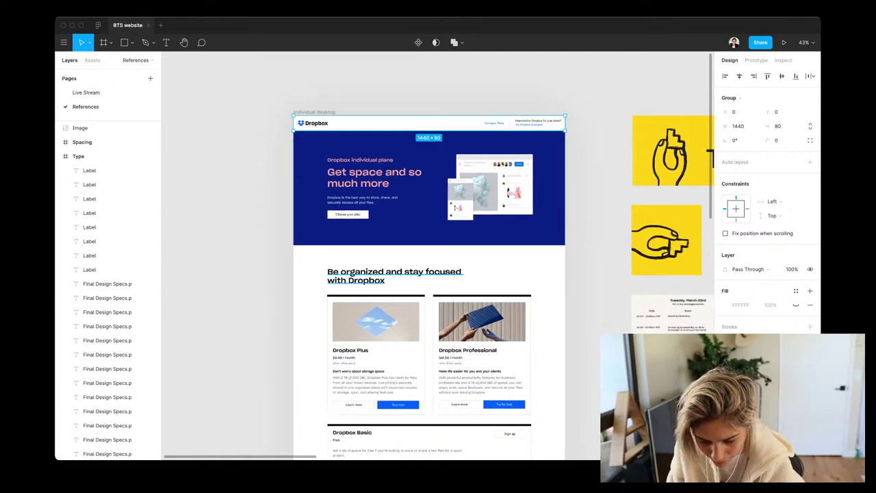
scroll(492, 176, "right", 10)
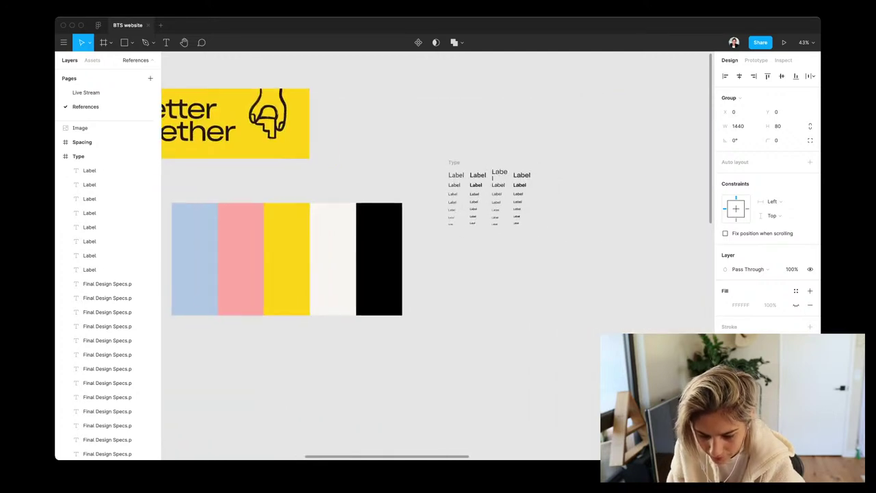
left_click(492, 176)
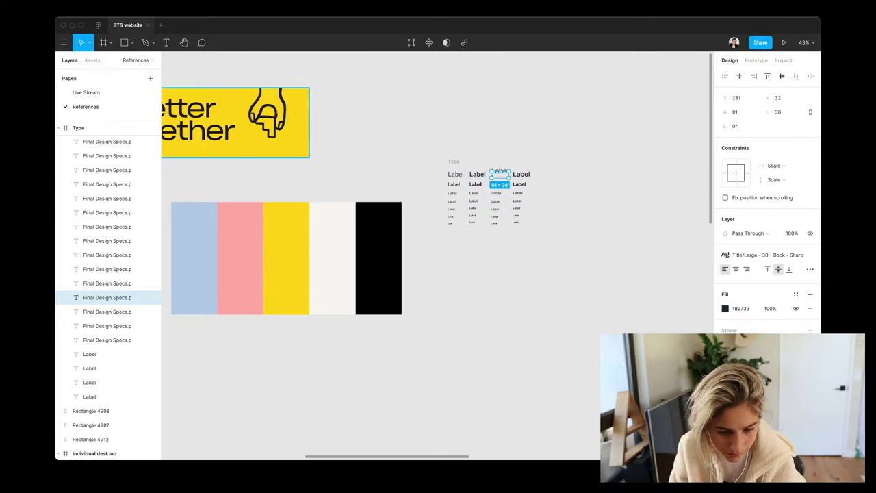
left_click(86, 93)
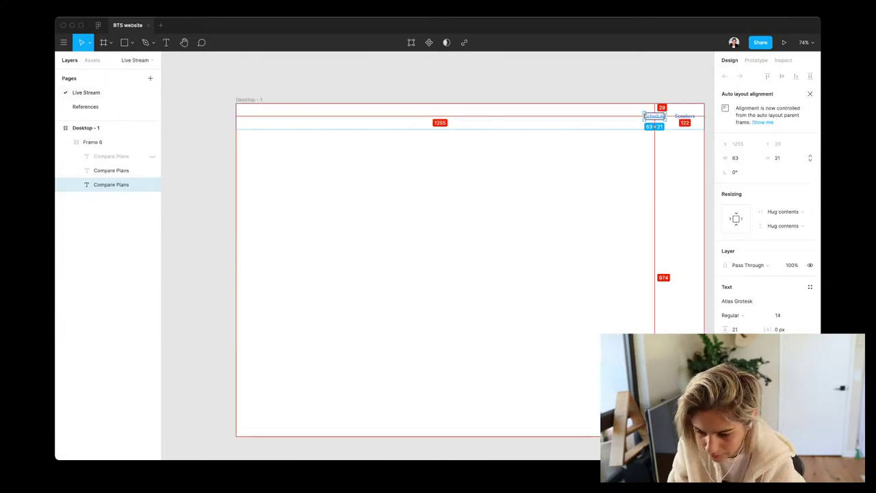
Select the Speakers nav link text in the header
left_click(111, 171)
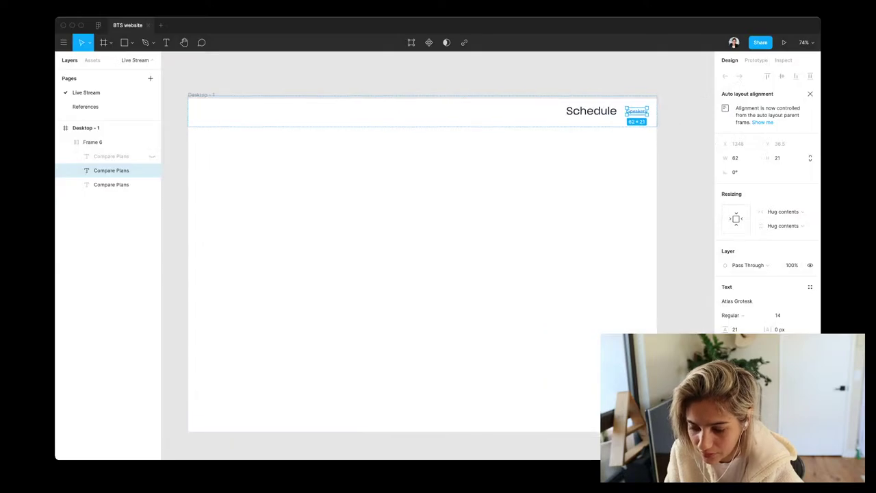
Select the Schedule link and view the available text styles
key("Escape")
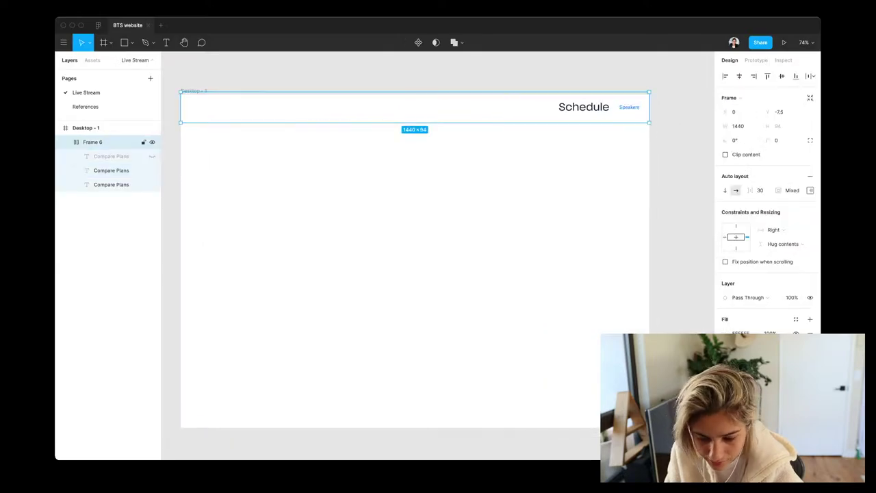
left_click(583, 107)
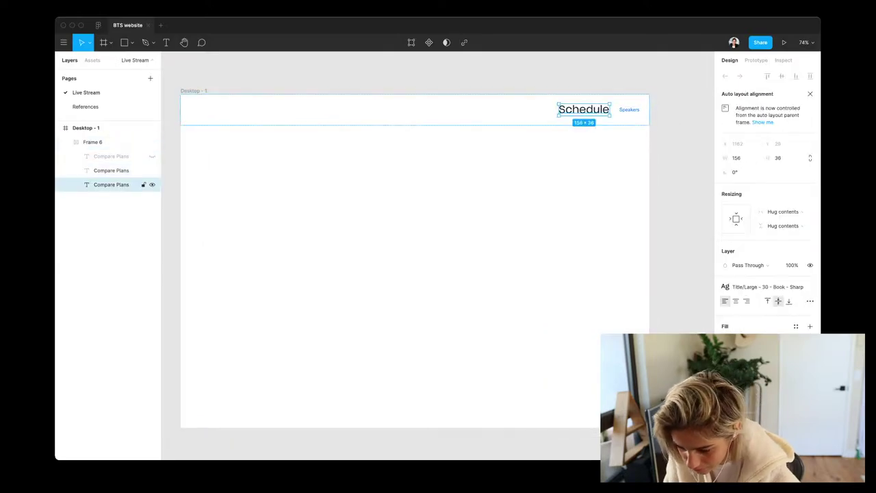
left_click(764, 287)
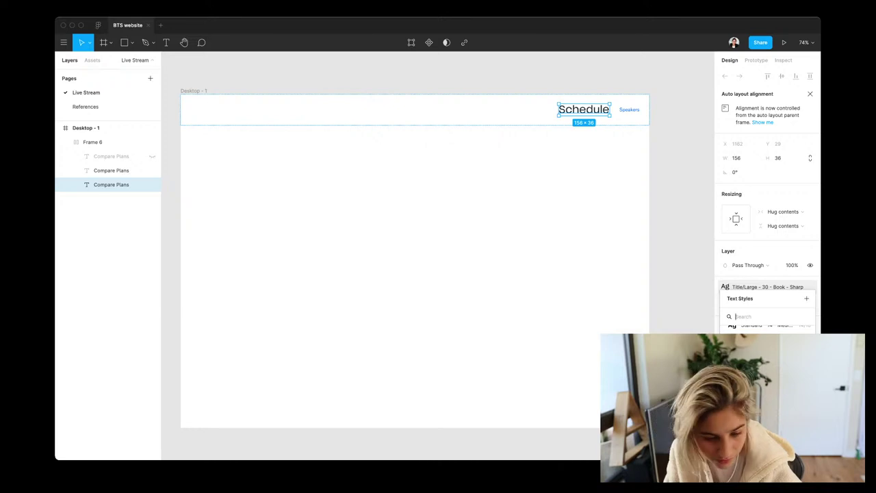
On References, locate and copy the Text/Standard 16 Label type sample
left_click(85, 107)
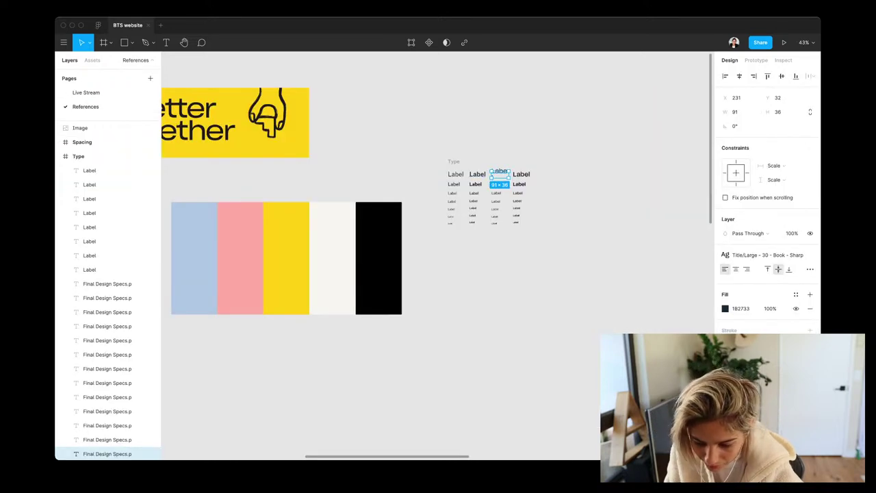
scroll(492, 196, "up", 5)
key("Escape")
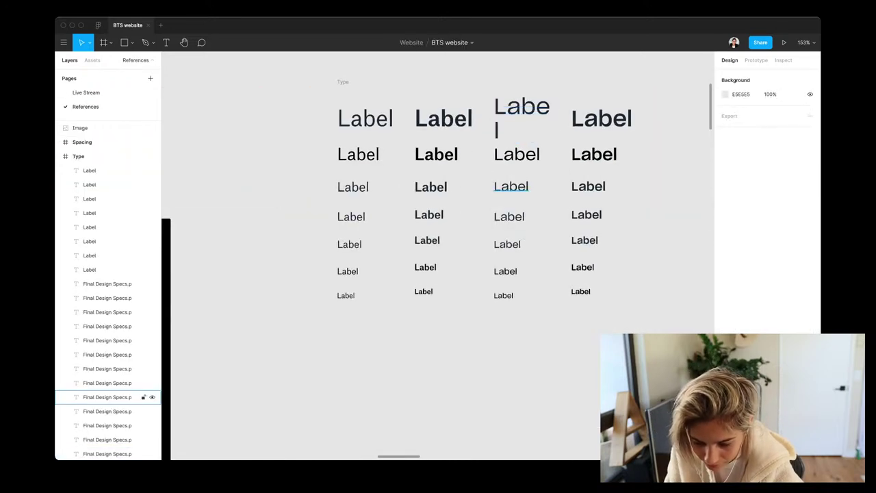
left_click(107, 397)
scroll(438, 253, "left", 10)
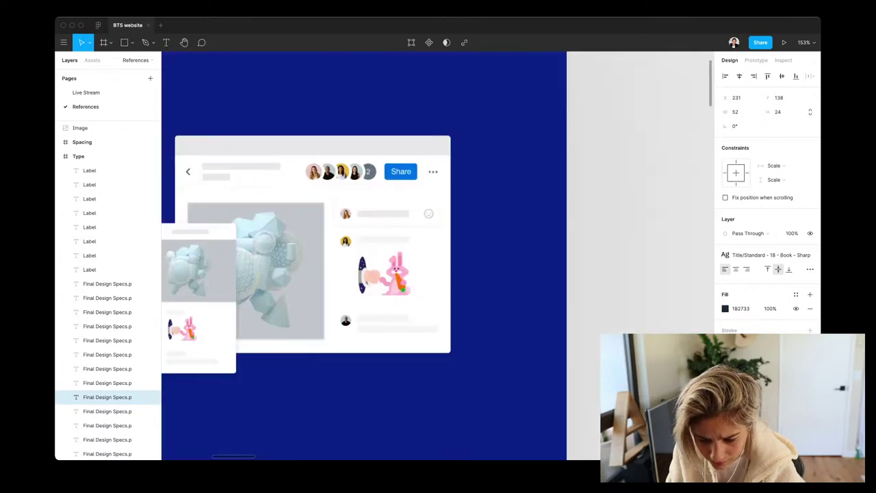
scroll(373, 254, "up", 5)
scroll(373, 254, "left", 2)
left_click(363, 212)
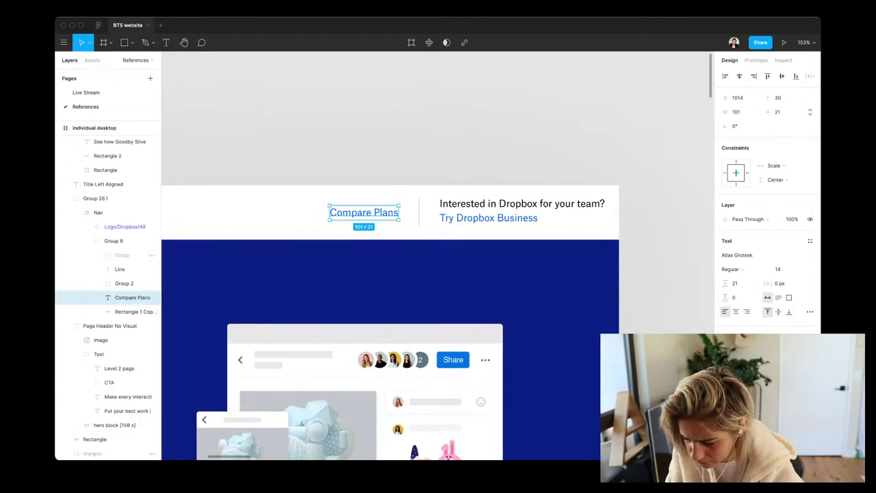
scroll(438, 253, "down", 10)
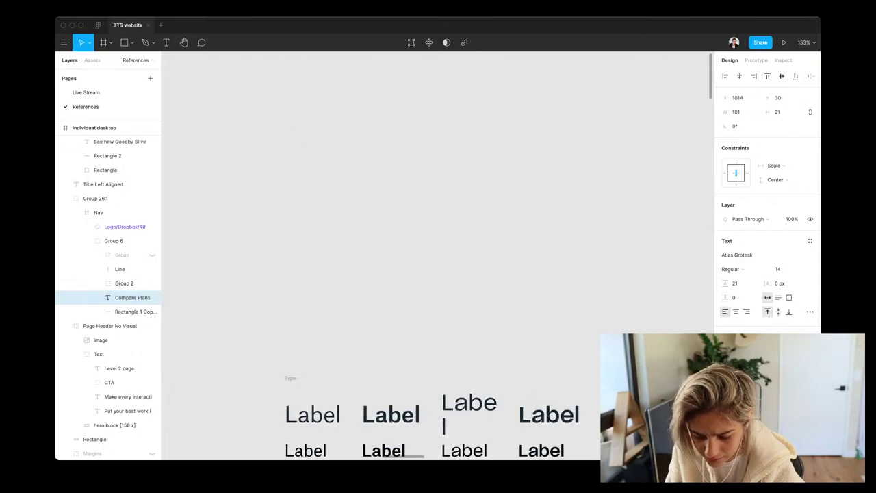
scroll(438, 253, "down", 8)
scroll(438, 253, "right", 6)
scroll(438, 254, "left", 5)
left_click(429, 256)
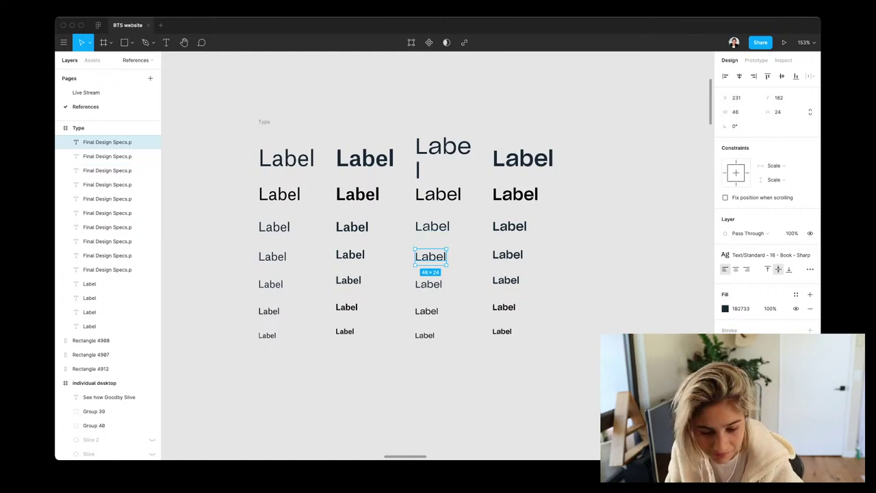
Apply the Label's style to Schedule and Speakers and delete the stray pasted Label
left_click(87, 93)
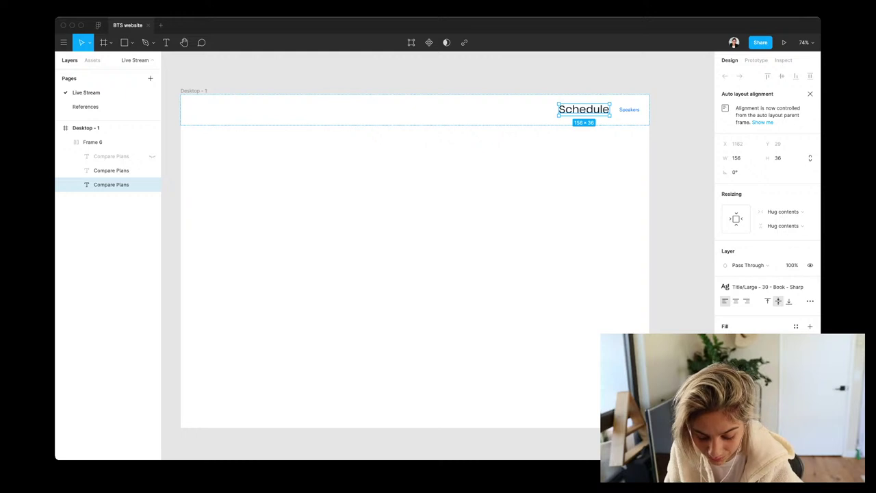
key("alt")
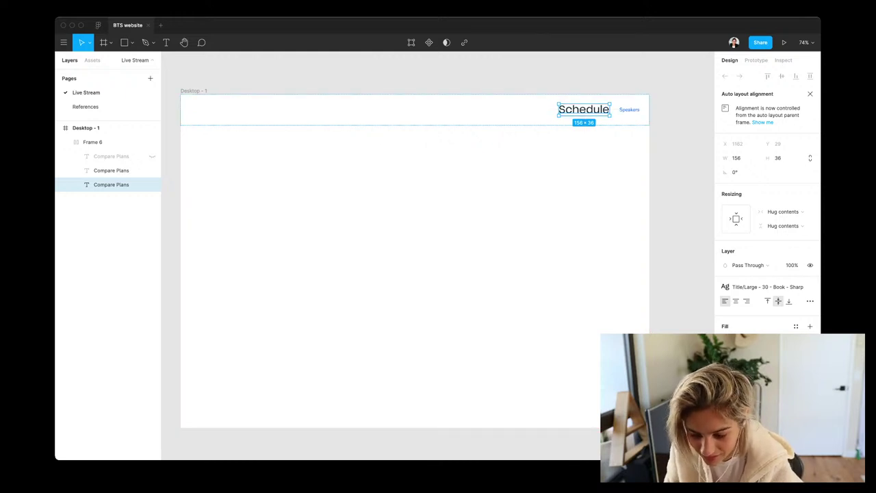
key("Escape")
key("super+v")
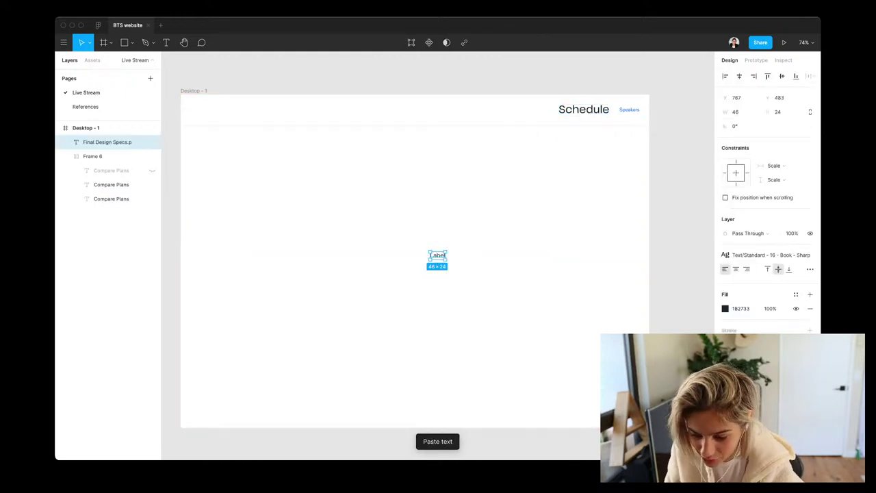
left_click(592, 110)
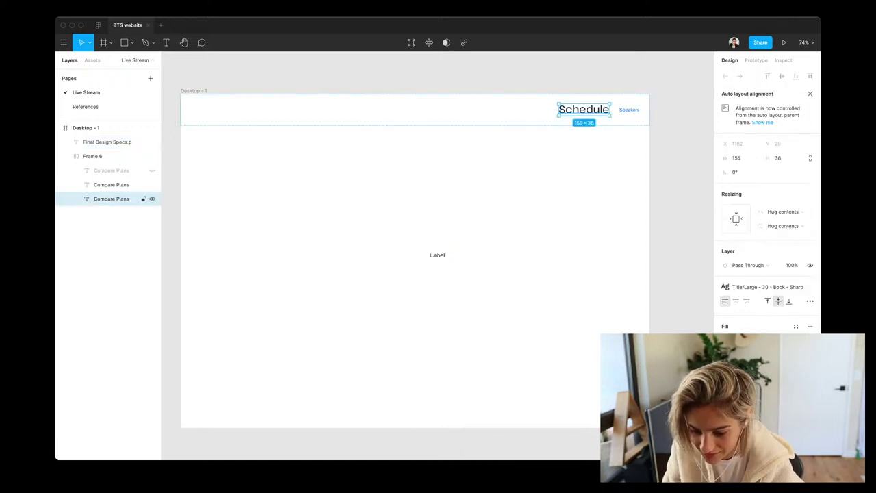
left_click(110, 142)
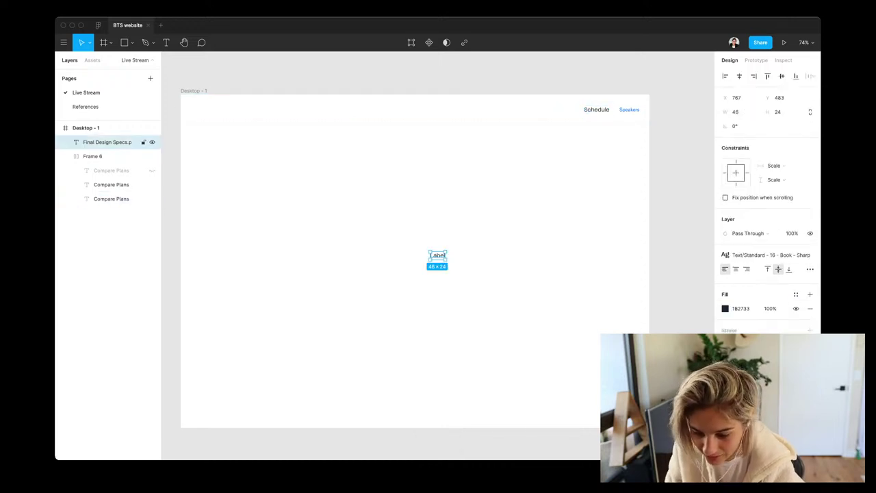
key("Delete")
left_click(111, 185)
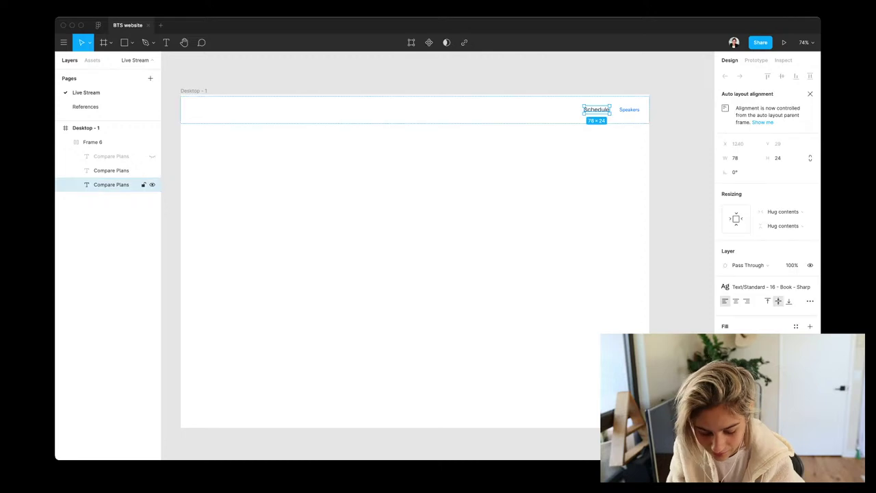
left_click(111, 170)
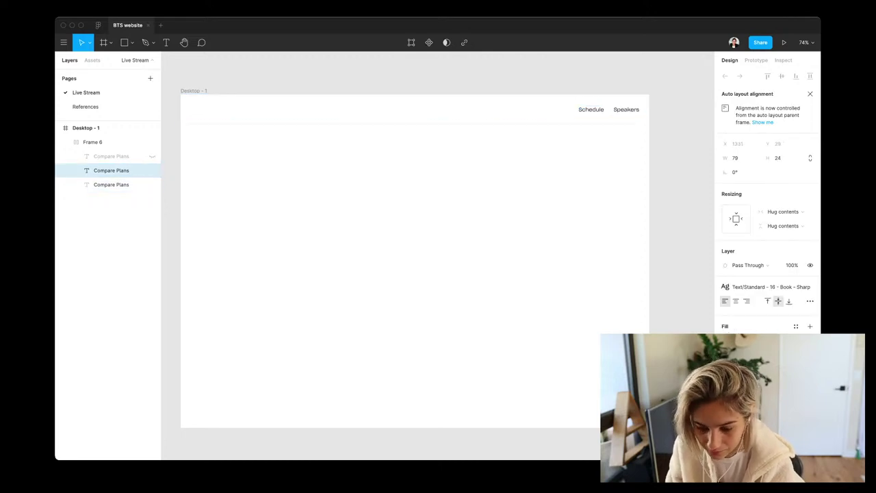
left_click(92, 141)
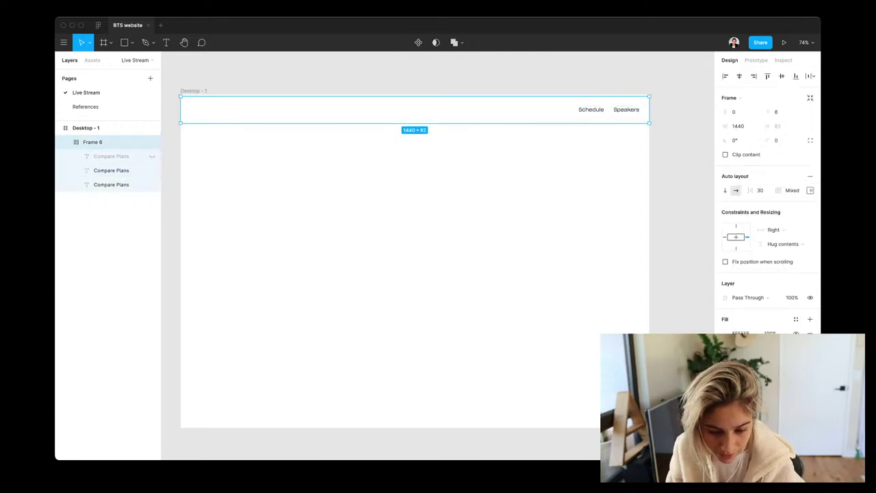
Remove the off-white swatch's gradient and save its fill as colour style 'coconut'
left_click(85, 106)
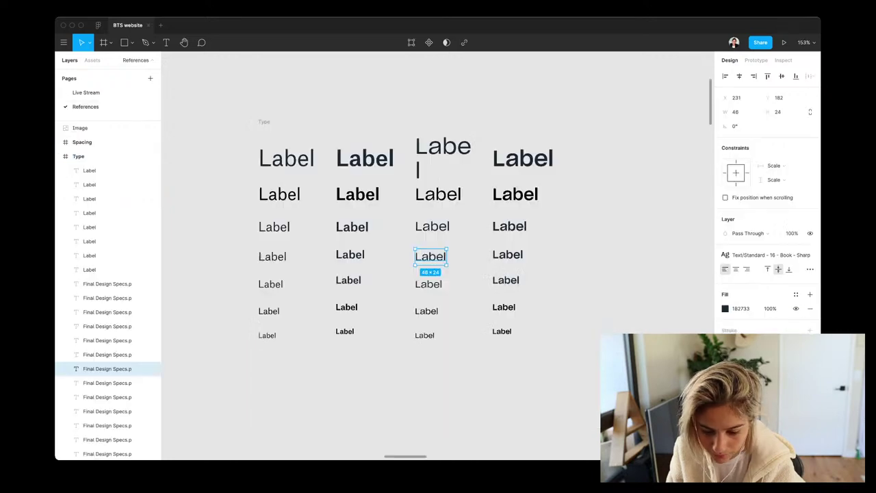
scroll(438, 253, "down", 3)
left_click(428, 406)
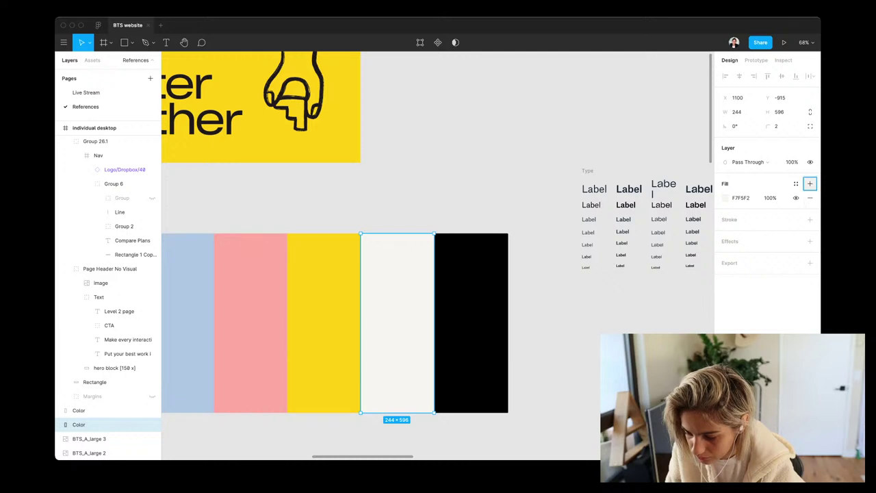
left_click(810, 183)
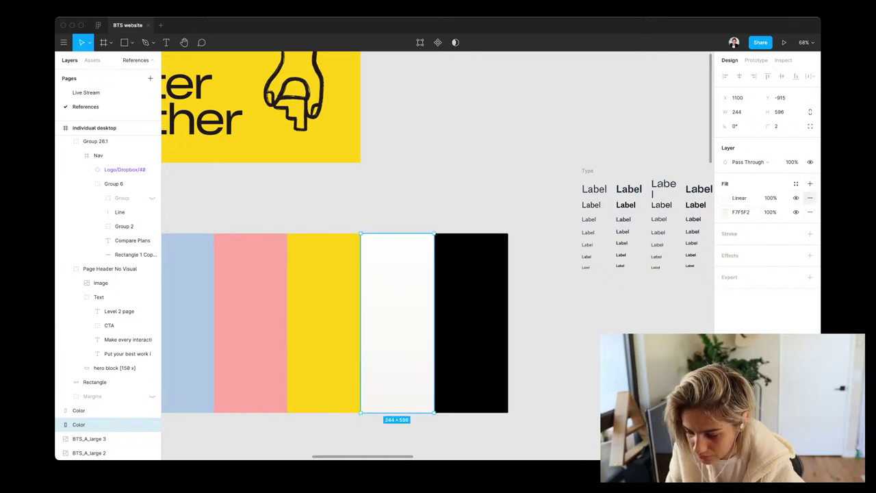
left_click(810, 198)
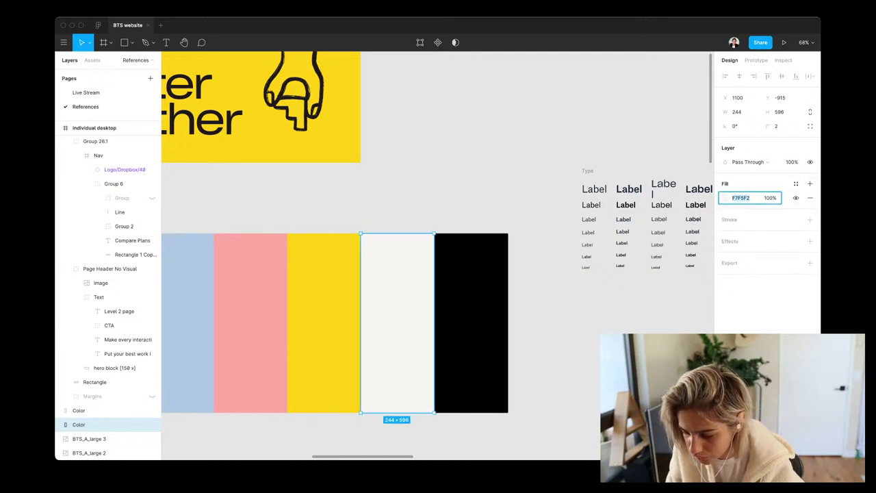
left_click(795, 184)
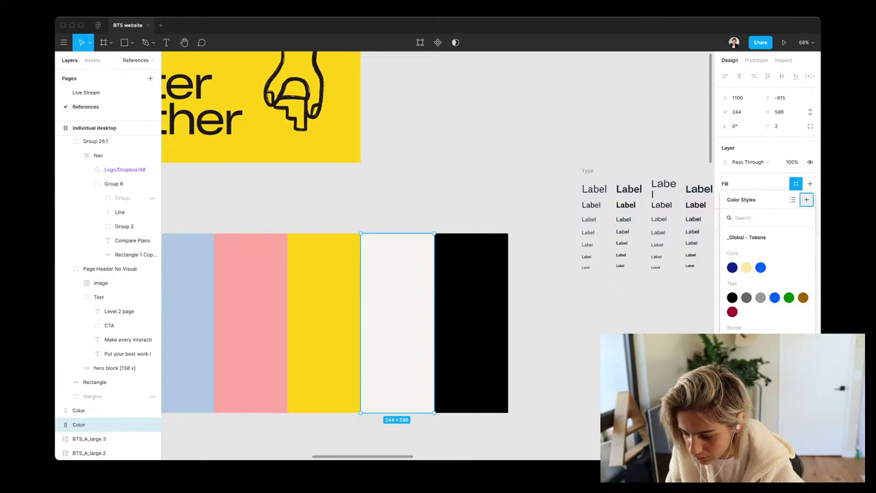
left_click(806, 199)
type("coconut")
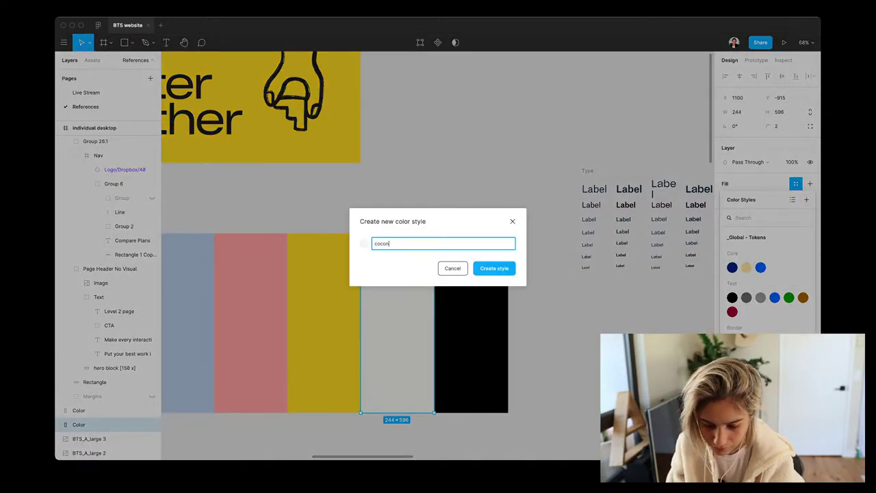
key("Return")
Save the black rectangle's fill as a colour style named 'text color'
left_click(102, 410)
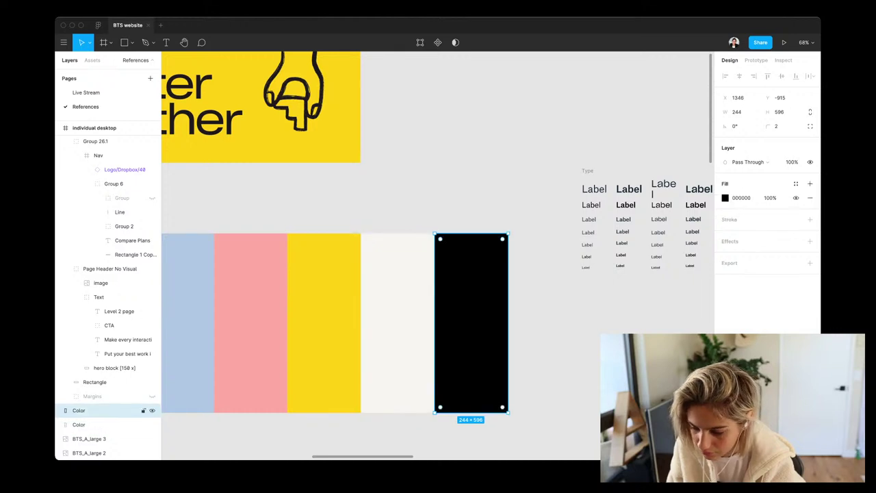
left_click(795, 184)
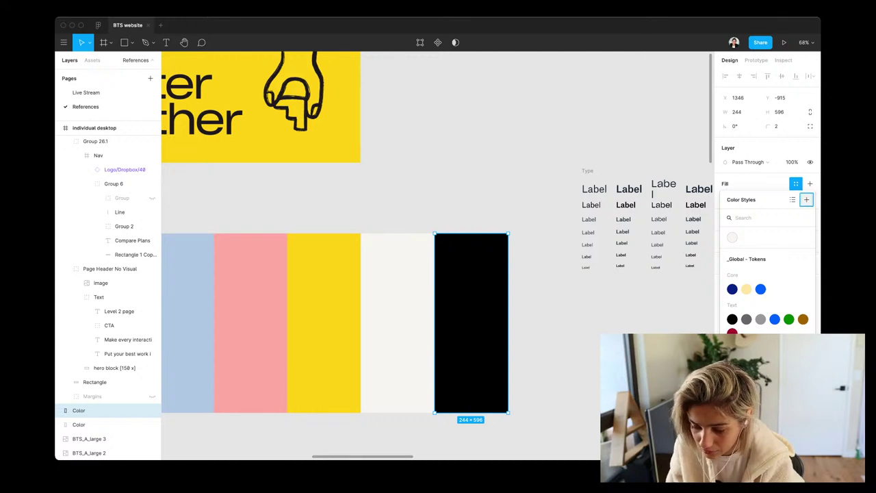
left_click(806, 199)
type("text color")
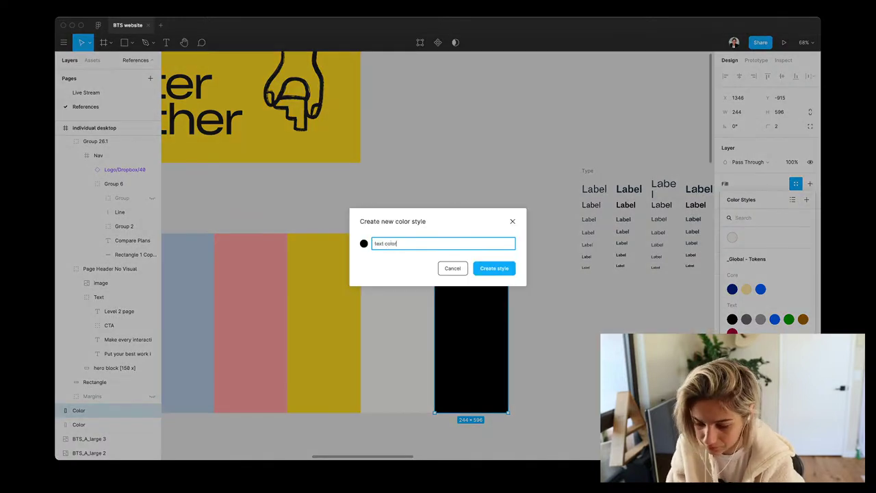
key("Return")
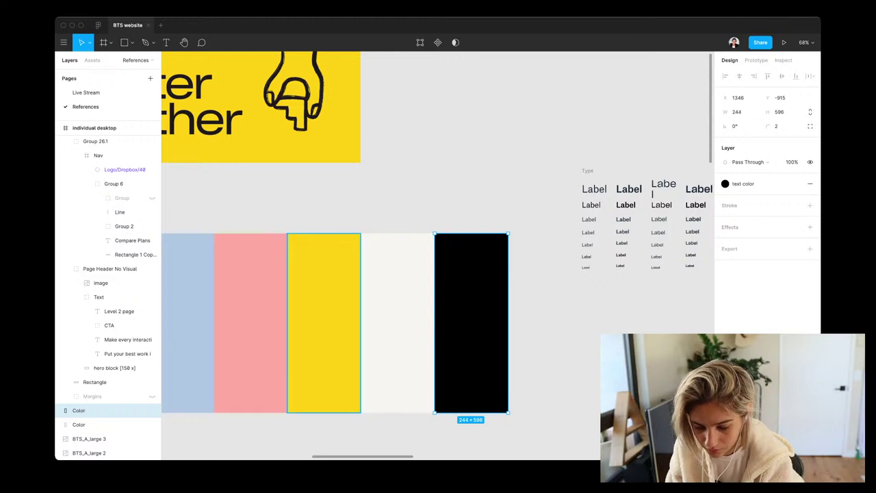
Check the yellow, pink and light-blue swatches' styles, then return to Live Stream
left_click(323, 322)
left_click(251, 321)
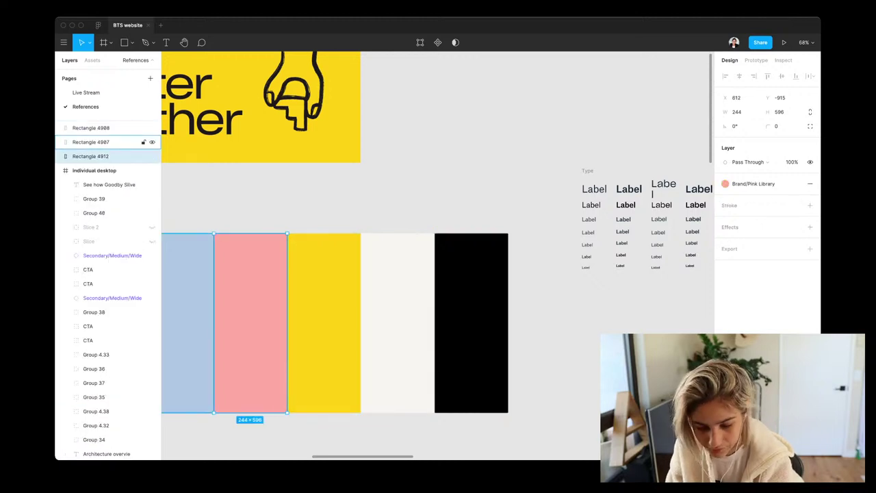
left_click(187, 322)
left_click(397, 322)
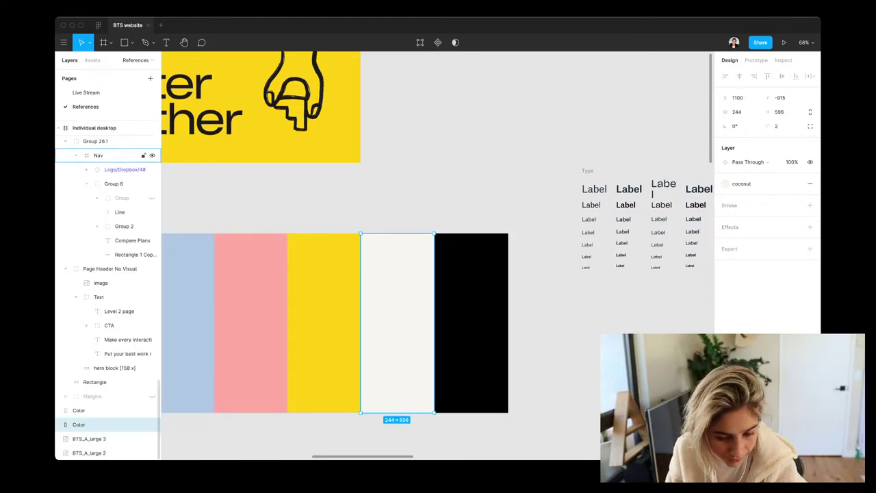
left_click(85, 92)
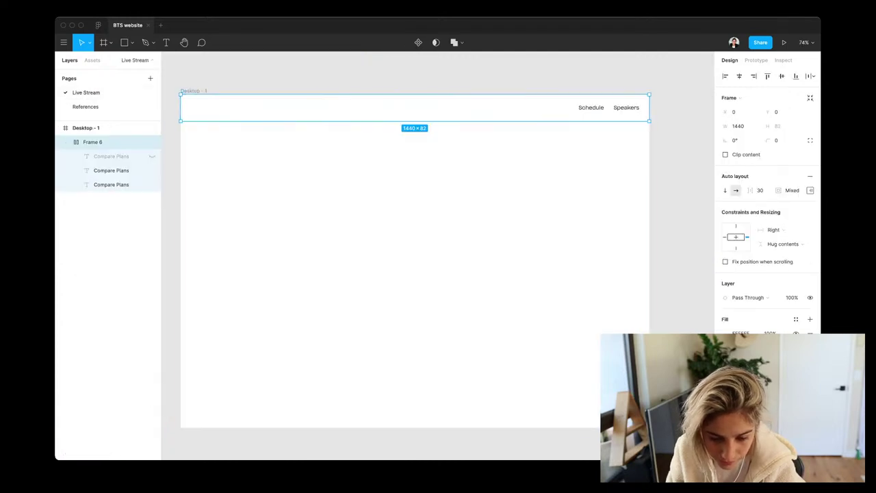
Rename the Desktop - 1 frame to 'Home'
left_click(86, 128)
double_click(85, 128)
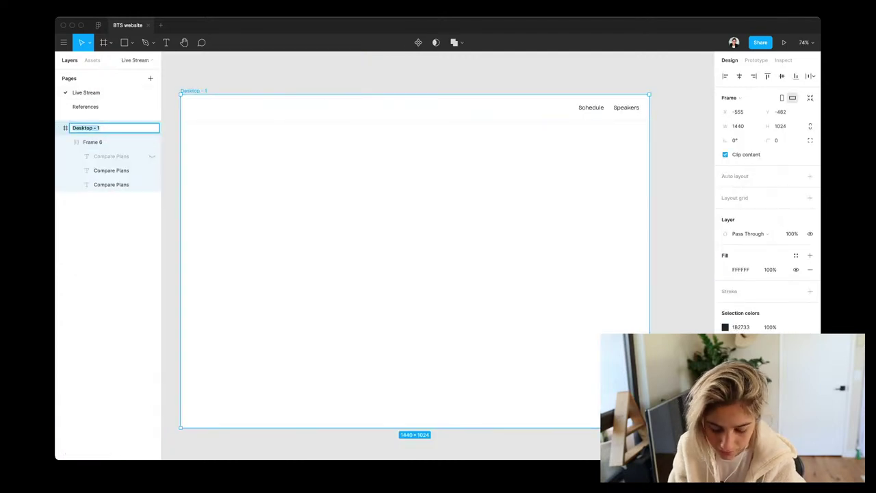
type("Home")
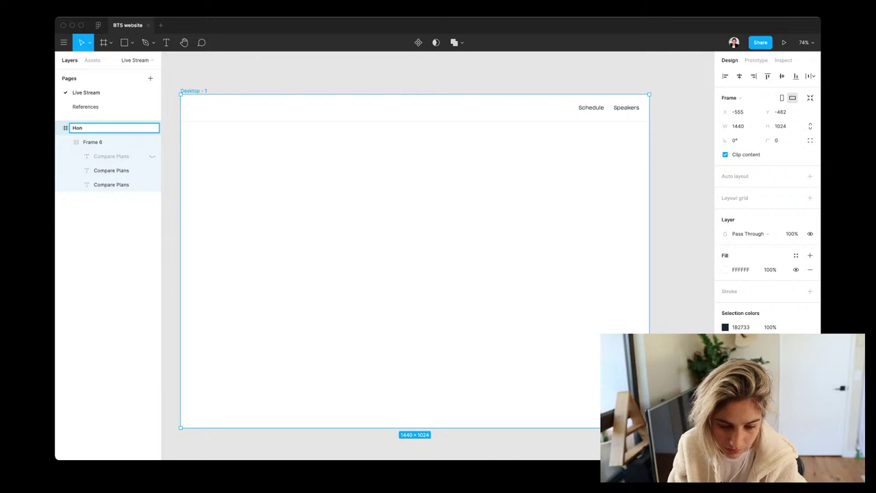
key("Return")
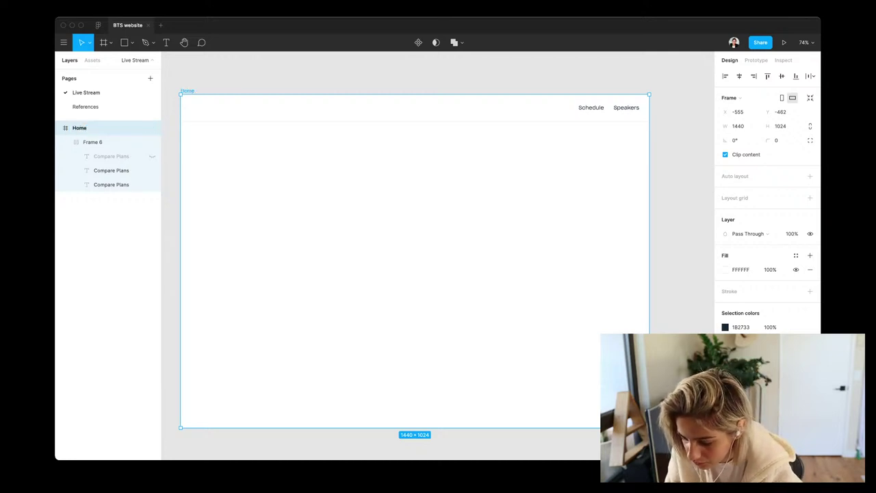
Fill the Home frame and nav bar Frame 6 with the coconut colour style
left_click(796, 255)
left_click(744, 308)
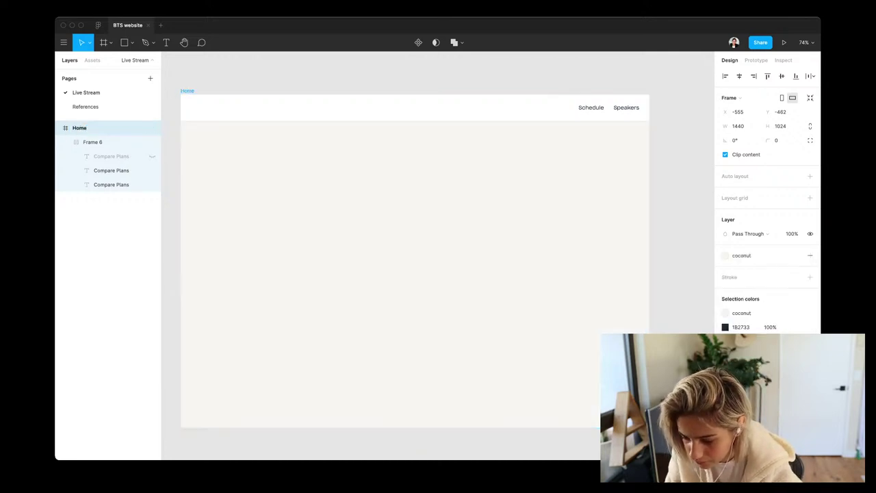
left_click(93, 141)
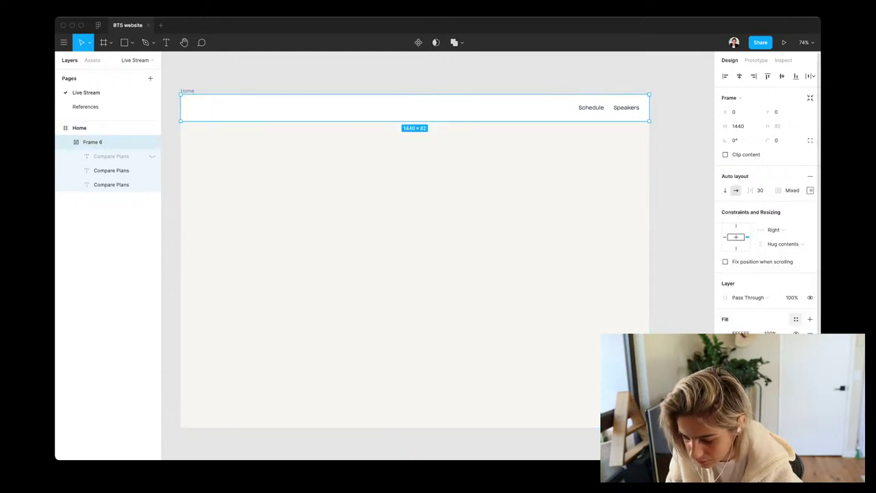
left_click(795, 319)
left_click(746, 335)
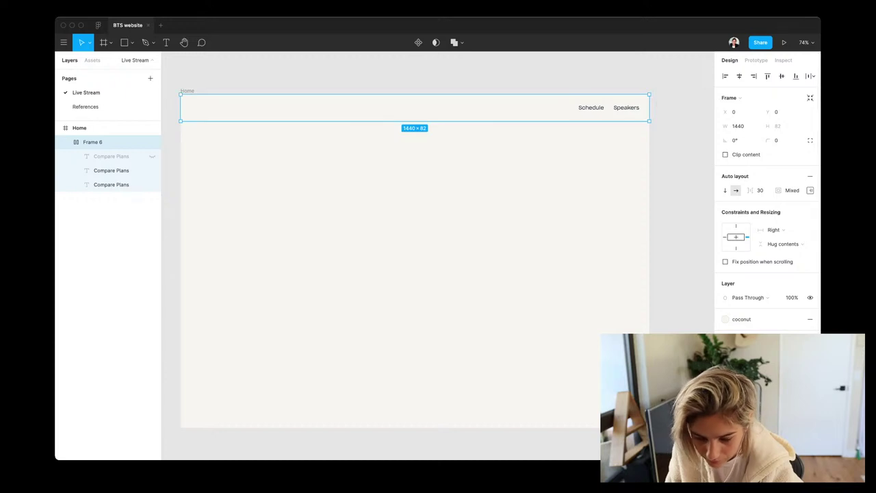
scroll(766, 205, "down", 1)
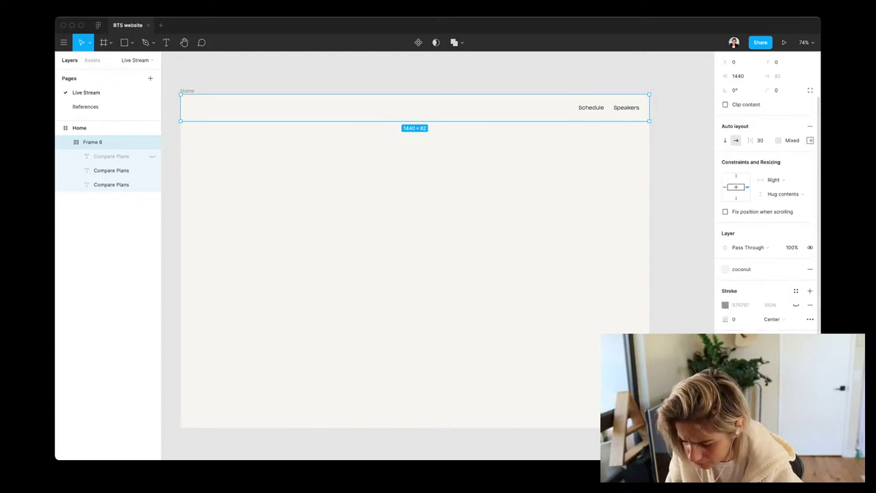
scroll(767, 206, "up", 1)
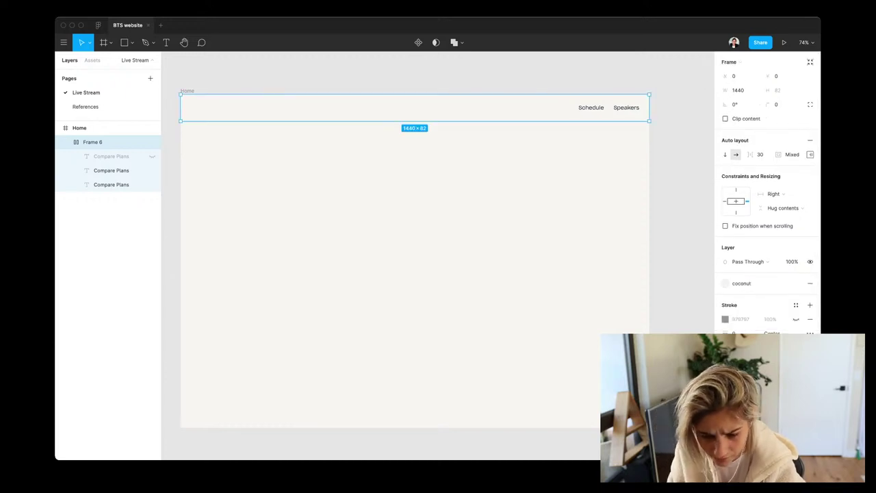
Replace a misplaced rectangle with a 100×28 grey rectangle inside nav bar Frame 6
key("Escape")
scroll(438, 253, "left", 2)
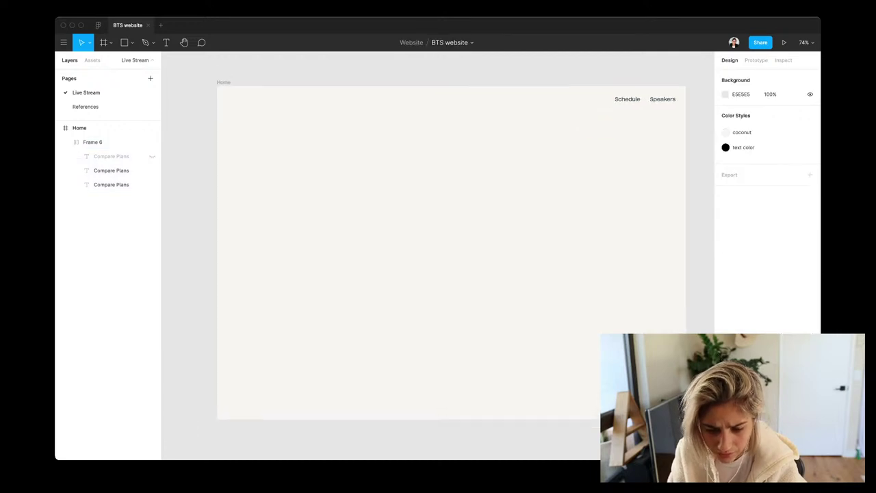
key("r")
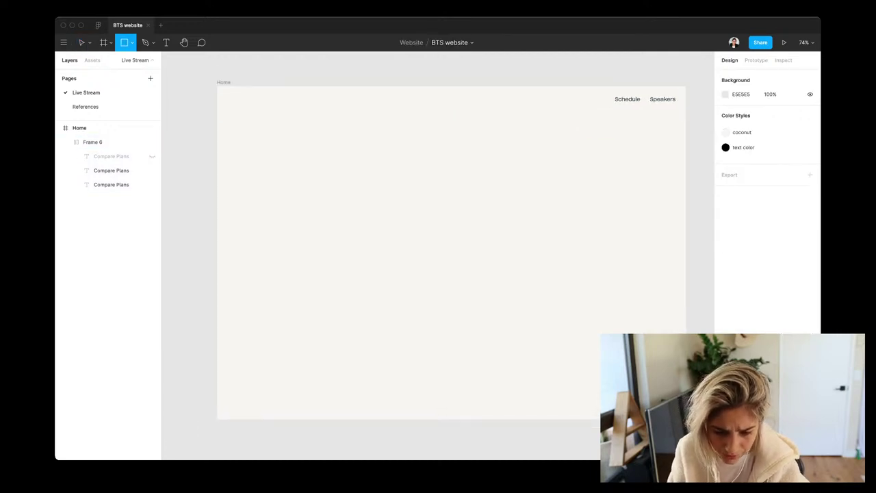
mouse_move(565, 81)
left_mouse_down()
mouse_move(605, 121)
mouse_move(603, 107)
left_mouse_up()
key("Delete")
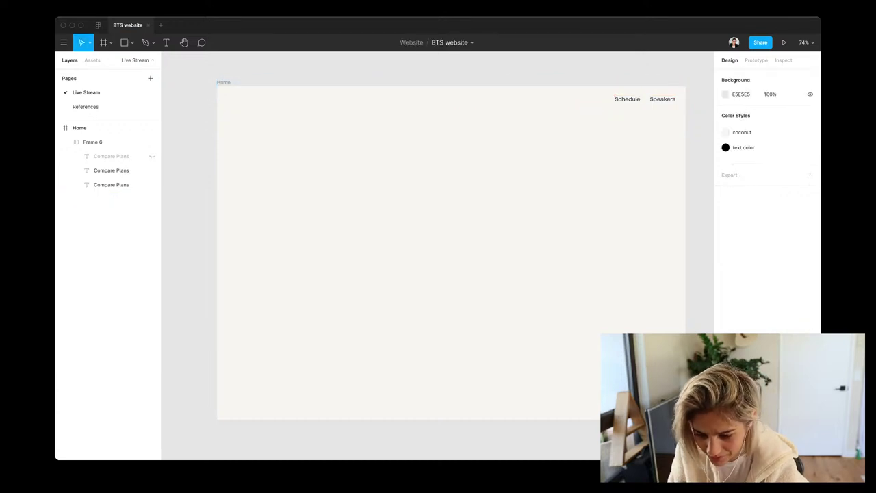
left_click(102, 141)
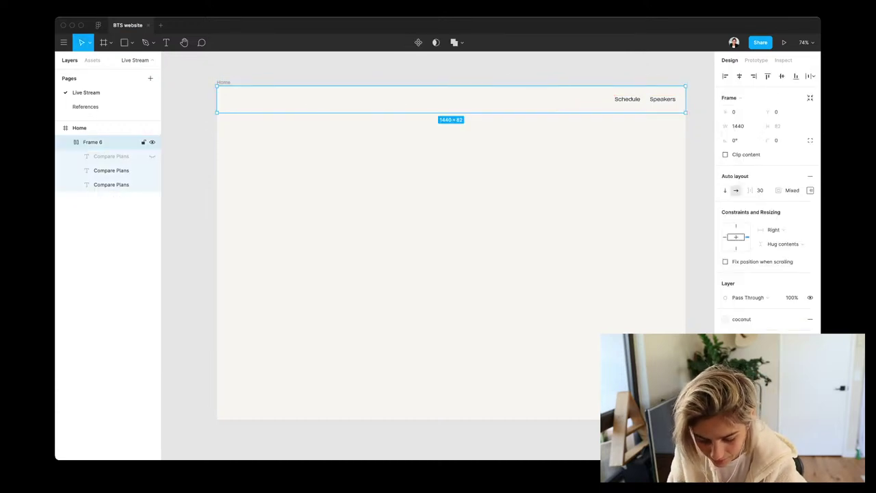
key("r")
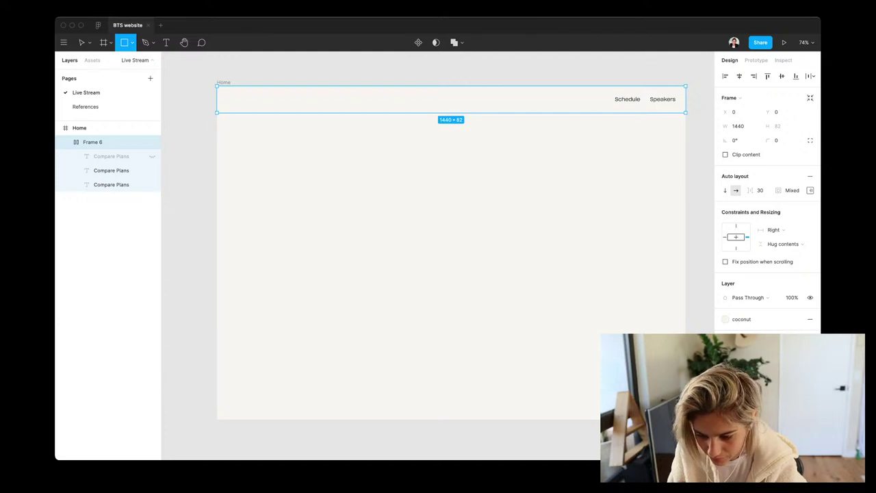
left_click(589, 99)
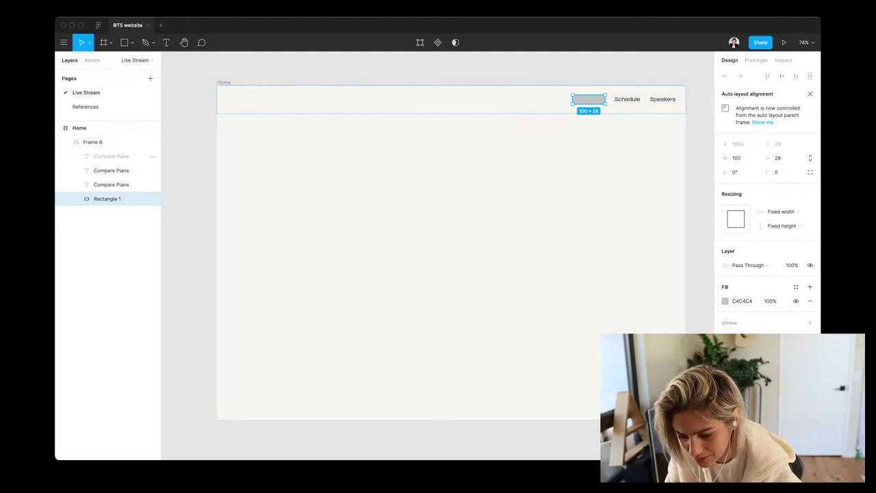
Group Schedule and Speakers and wrap them in auto layout Frame 1 with 30 spacing
left_click(111, 170)
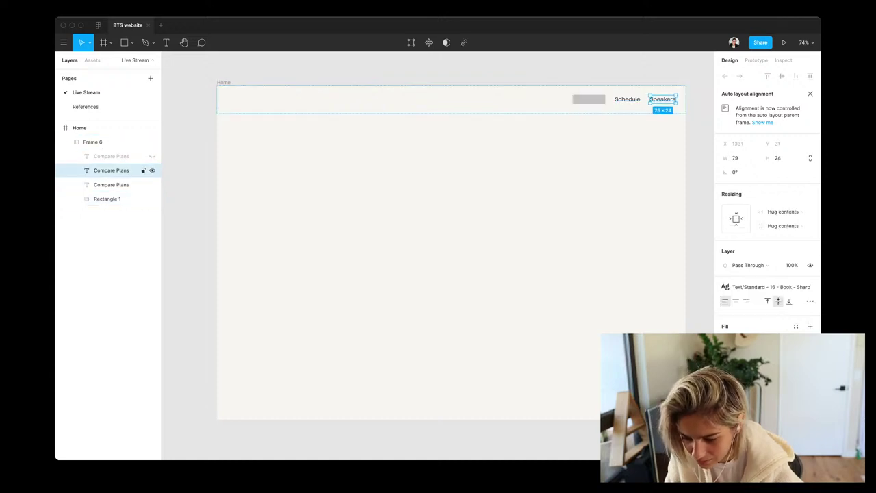
left_click(110, 184, "shift")
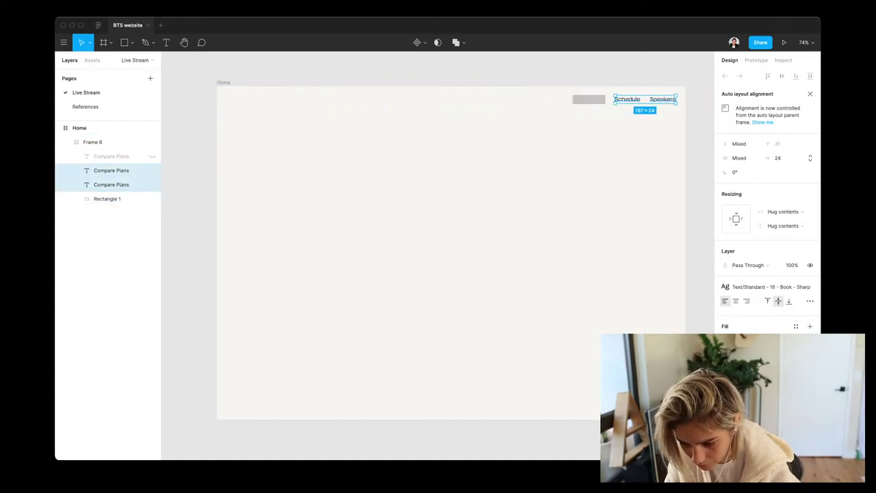
key("super+g")
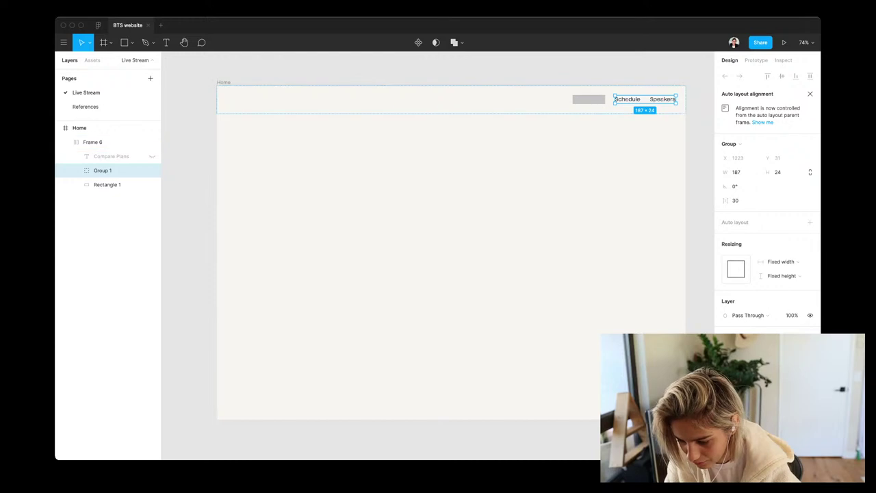
left_click(107, 184)
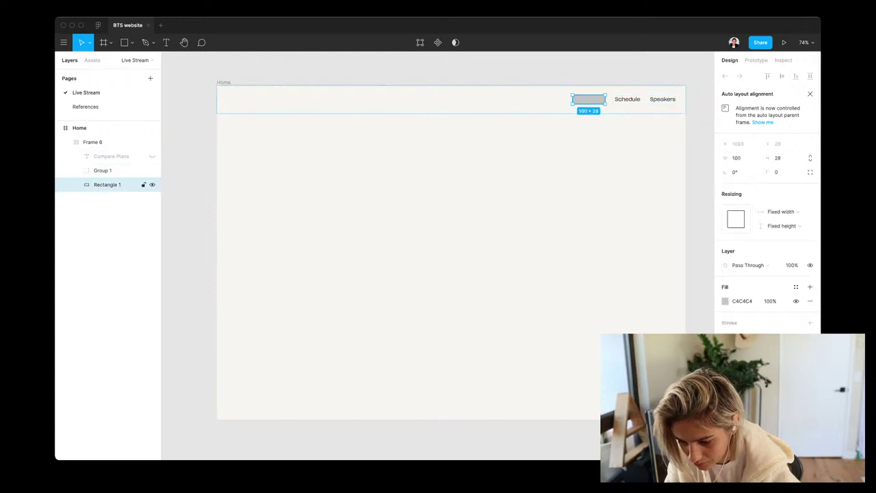
left_click(102, 171)
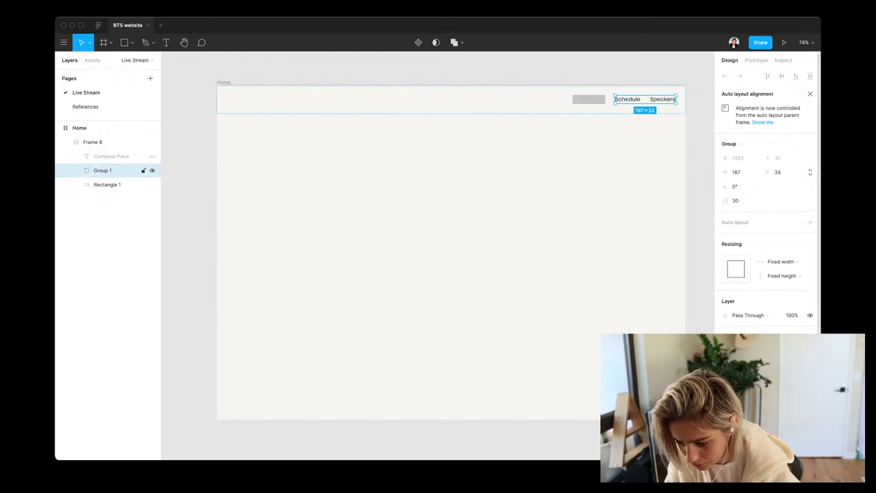
left_click(810, 222)
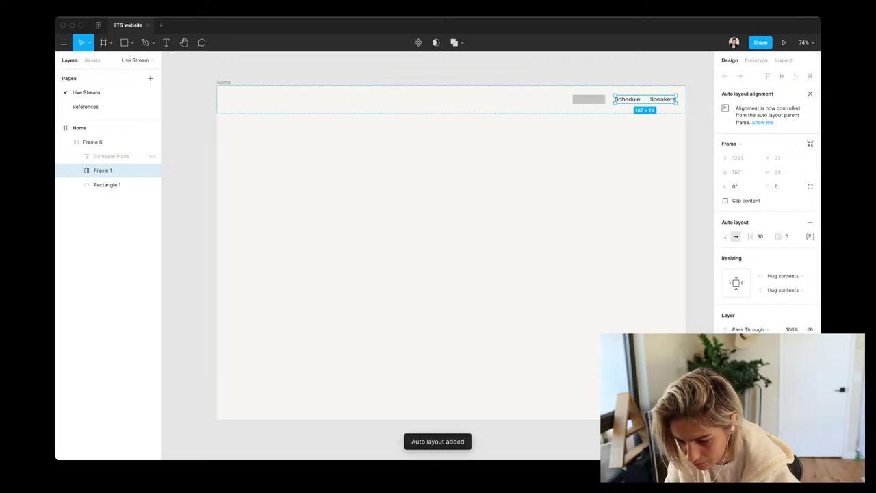
left_click(96, 141)
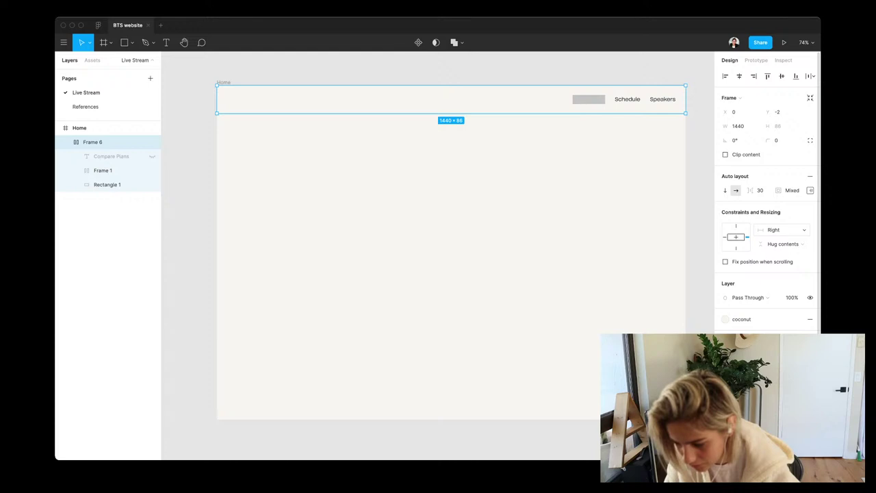
Set the nav bar's horizontal constraint to Left and right and nudge it to Y 0
left_click(778, 229)
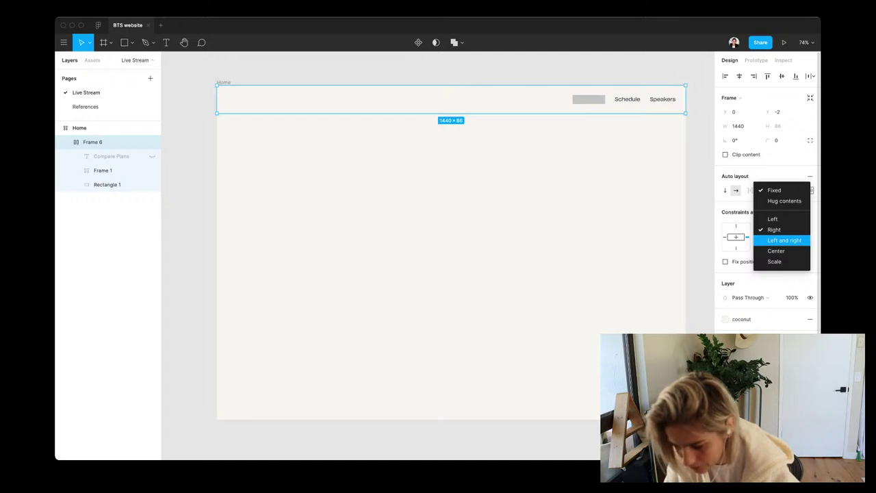
left_click(784, 240)
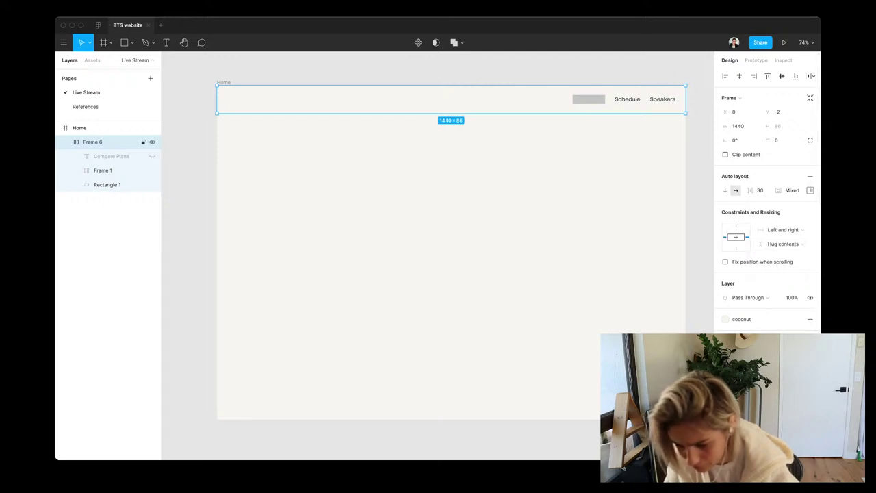
left_click(588, 99)
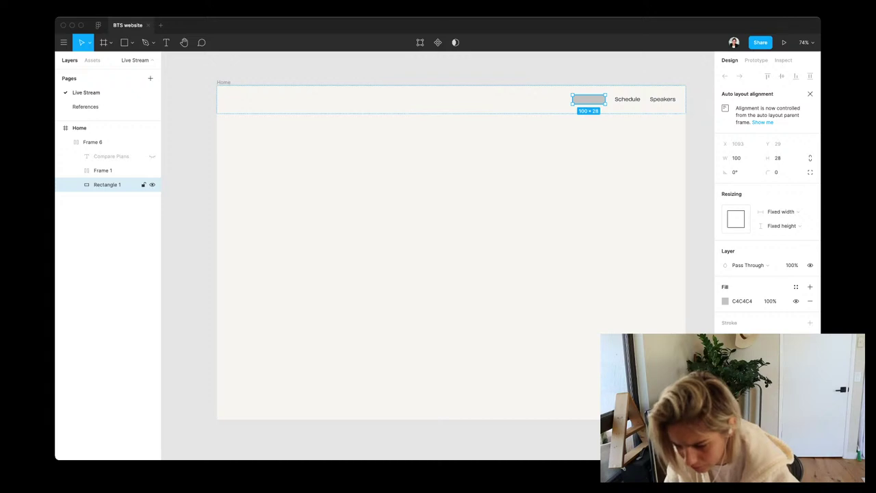
key("Escape")
key("Down")
key("Down")
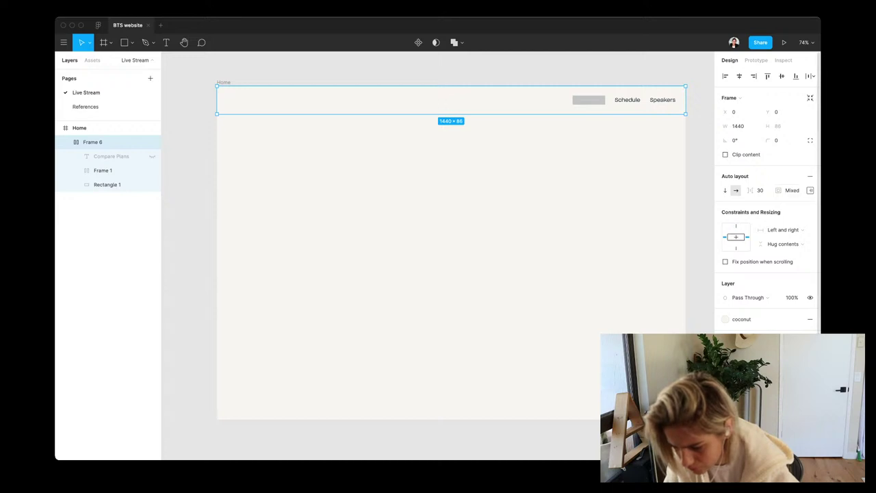
Try centring the nav items within the bar's auto layout alignment
left_click(810, 190)
left_click(780, 228)
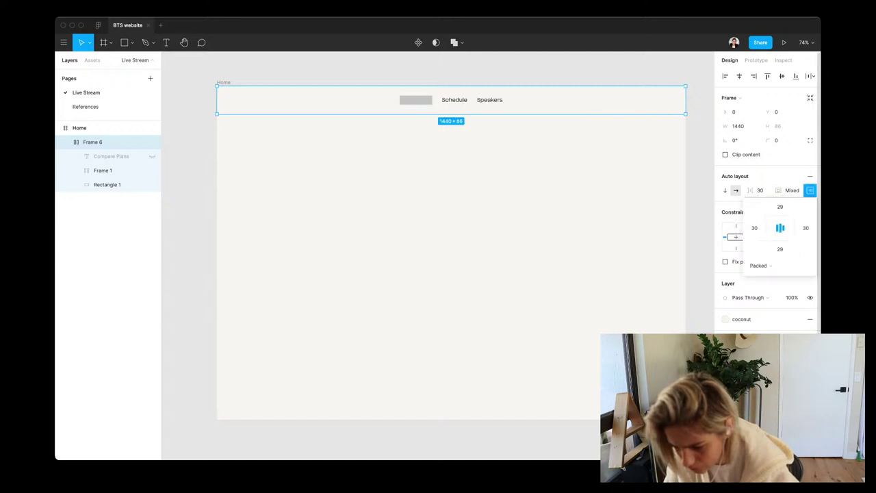
key("Escape")
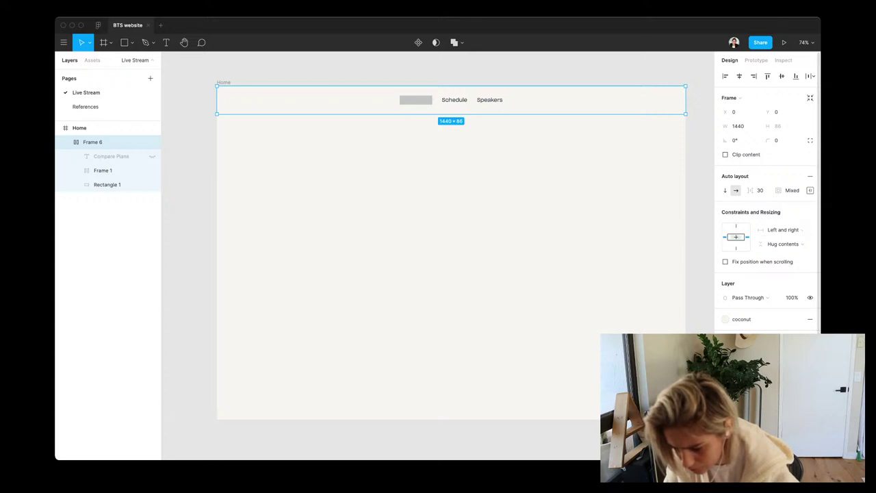
left_click(783, 229)
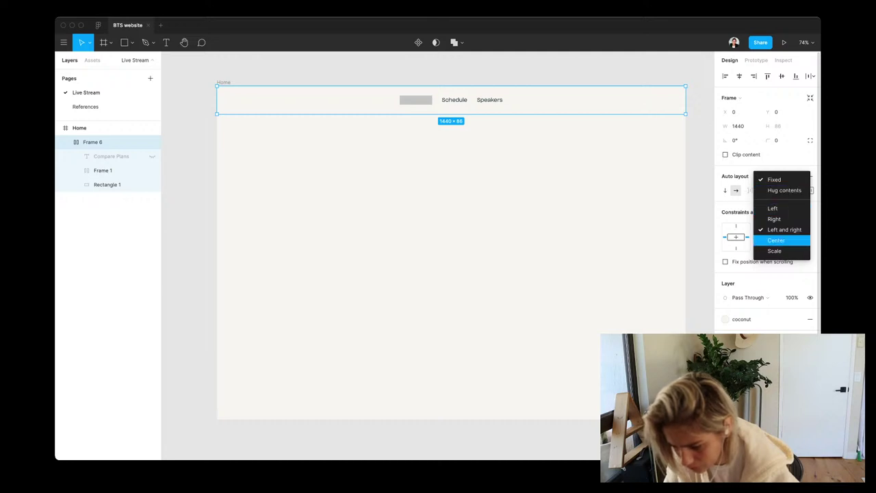
key("Escape")
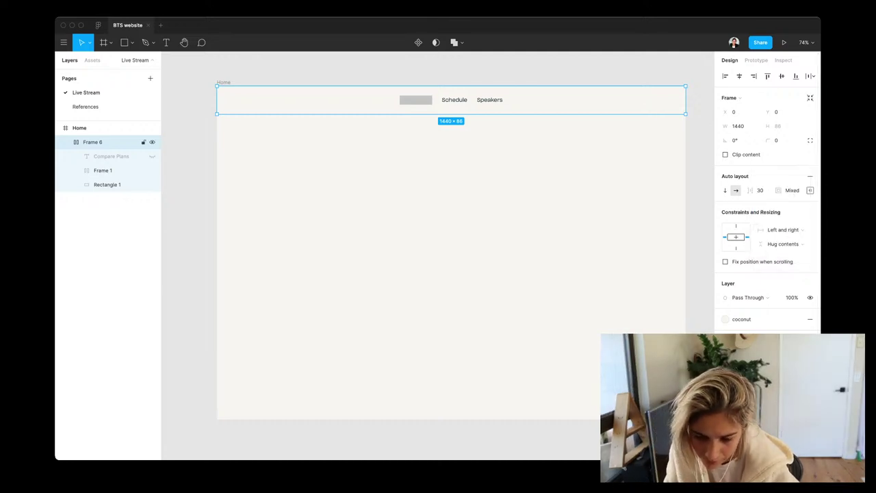
Move the Schedule/Speakers link group below Compare Plans and right-align the nav items again
left_click(472, 100)
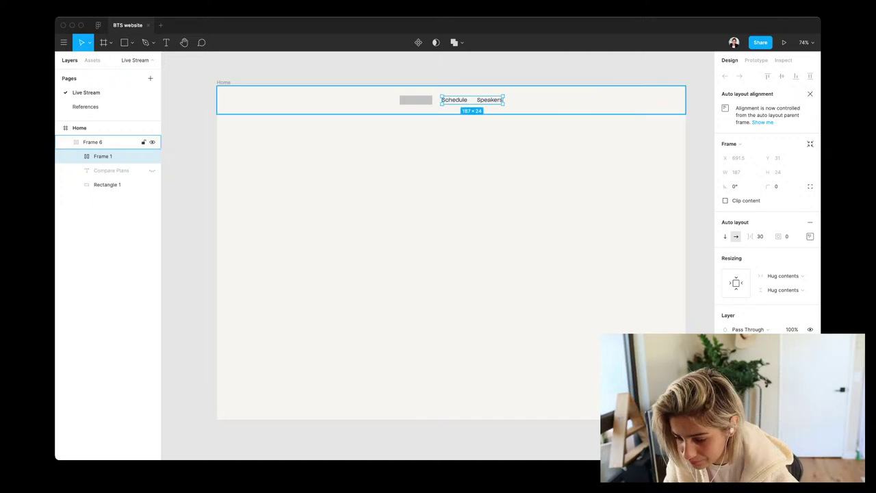
key("super+bracketleft")
key("Escape")
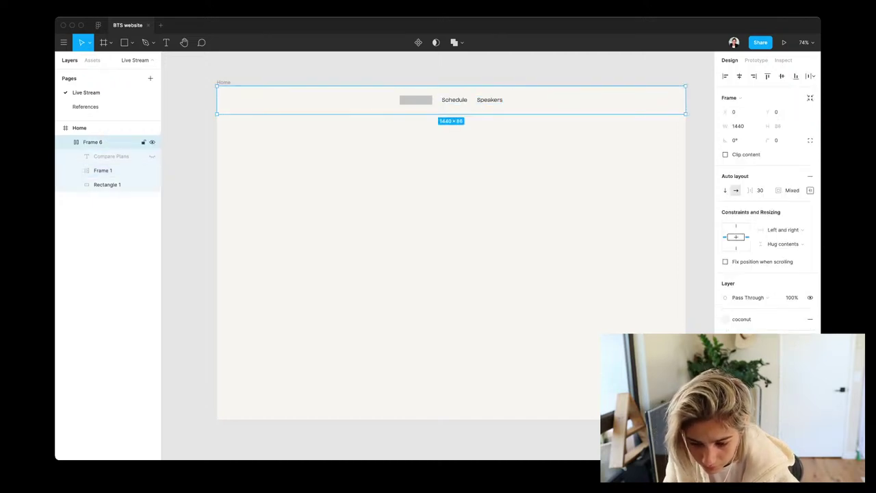
key("alt+d")
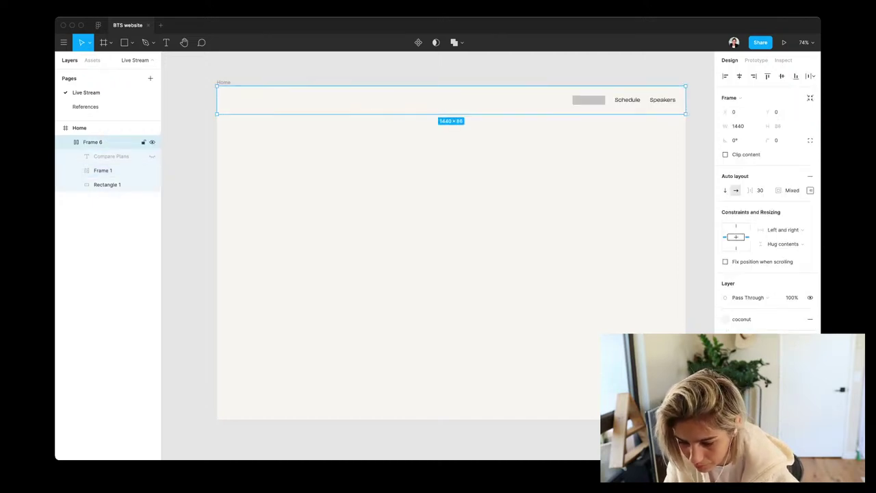
left_click(106, 185)
Cut the grey box from the nav bar and paste it at the header's left end
key("Delete")
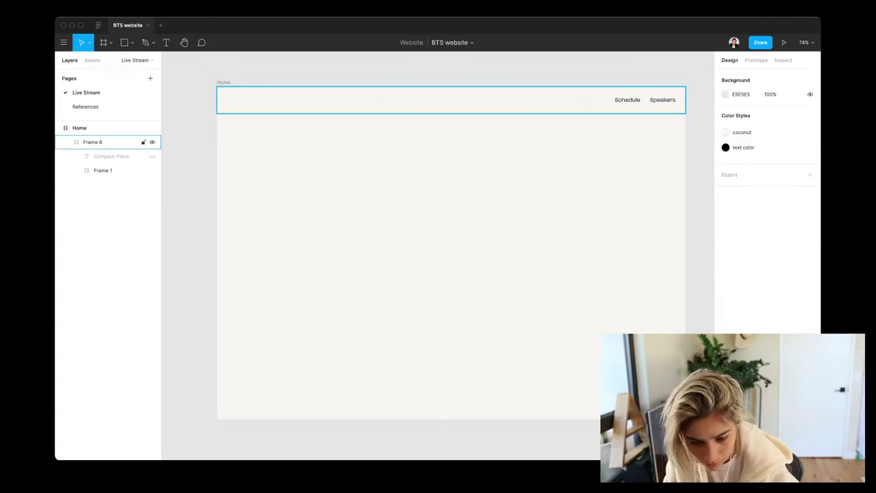
left_click(92, 141)
key("super+v")
key("super+z")
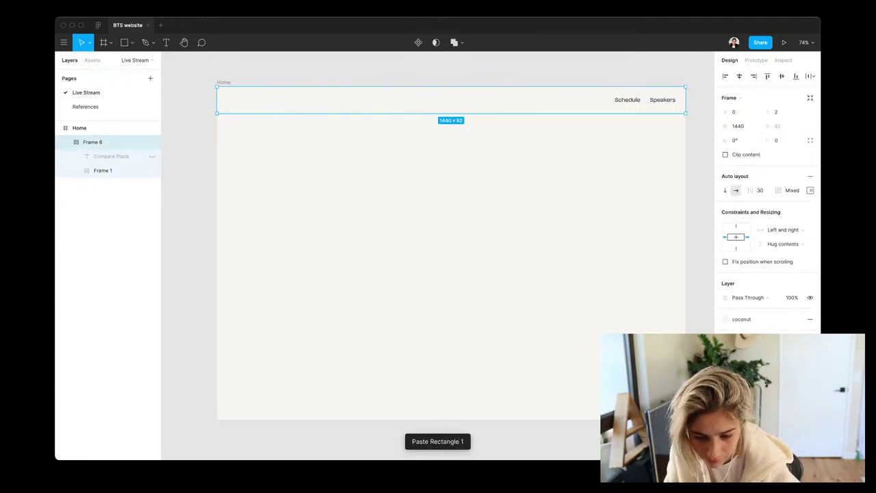
key("Escape")
key("super+v")
key("shift+Down")
key("shift+Down")
key("shift+Down")
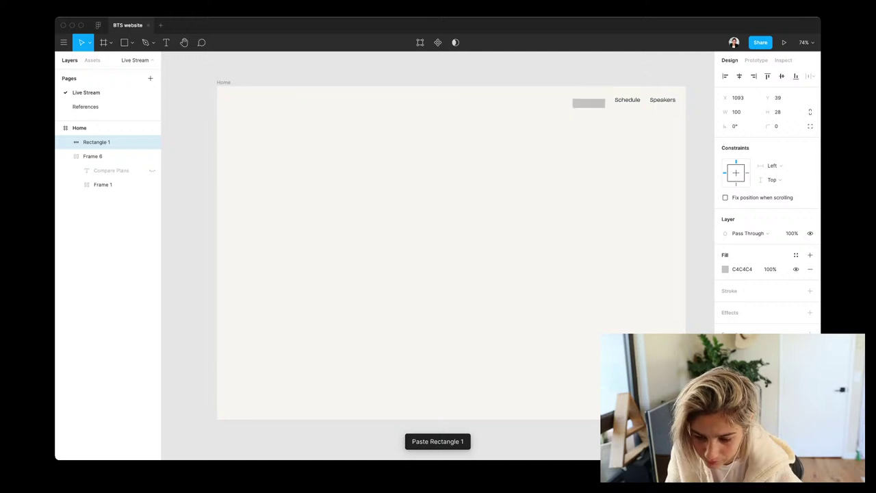
left_click_drag(588, 109, 244, 100)
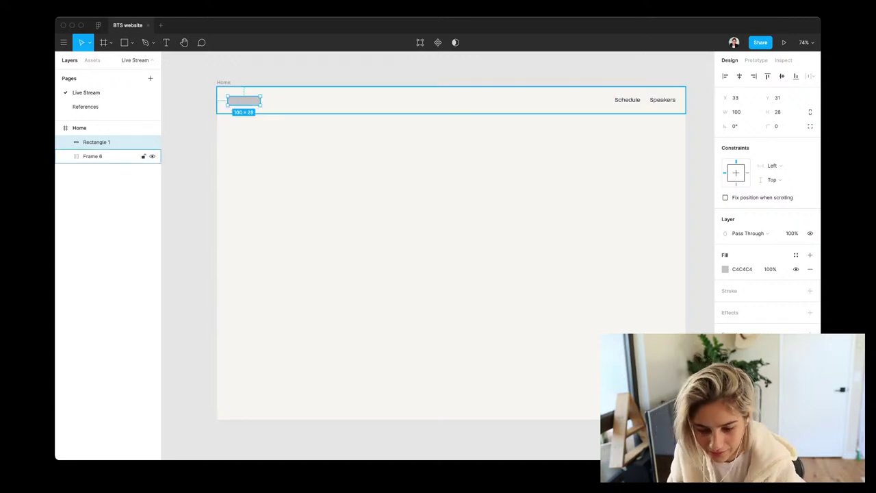
Nudge the grey 100×28 box up one pixel so it sits level with the links
left_click(308, 100)
key("Down")
key("Down")
key("Down")
key("Down")
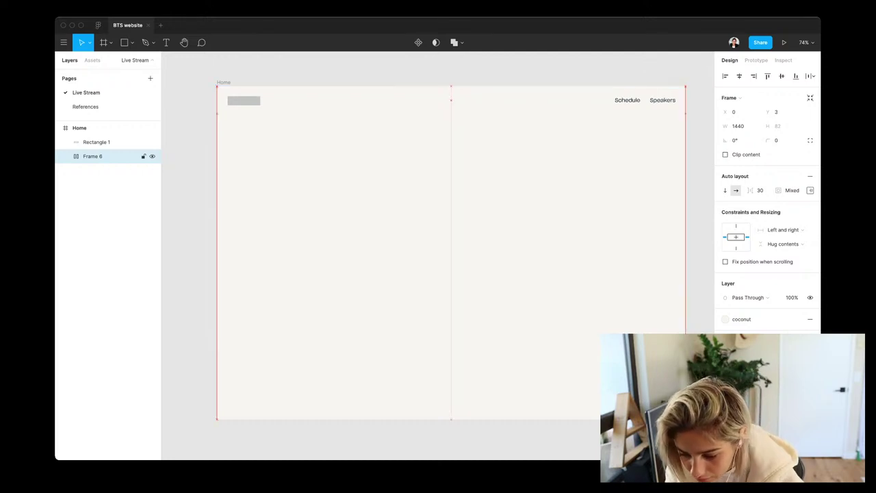
key("Up")
key("Up")
key("Up")
key("Up")
key("Up")
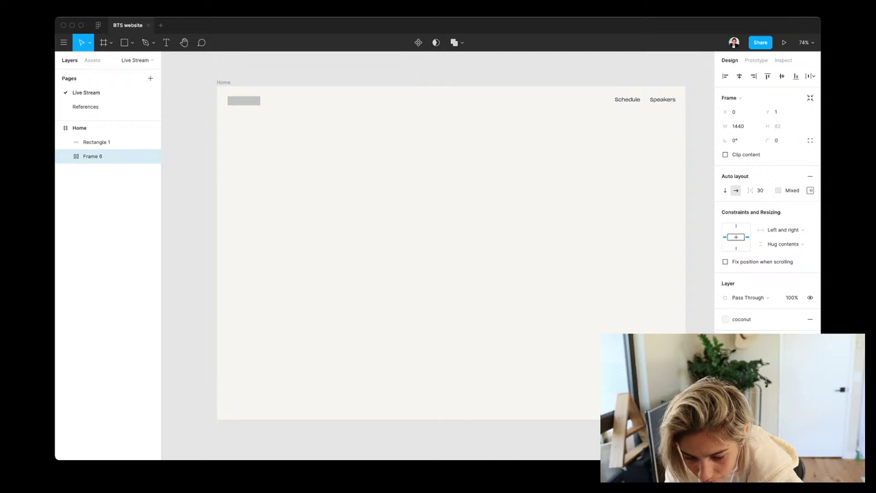
left_click(79, 128)
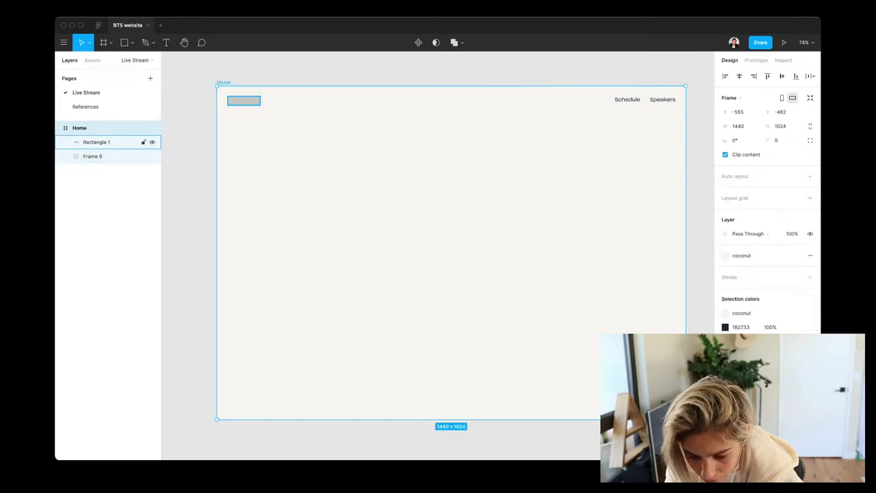
left_click(92, 156)
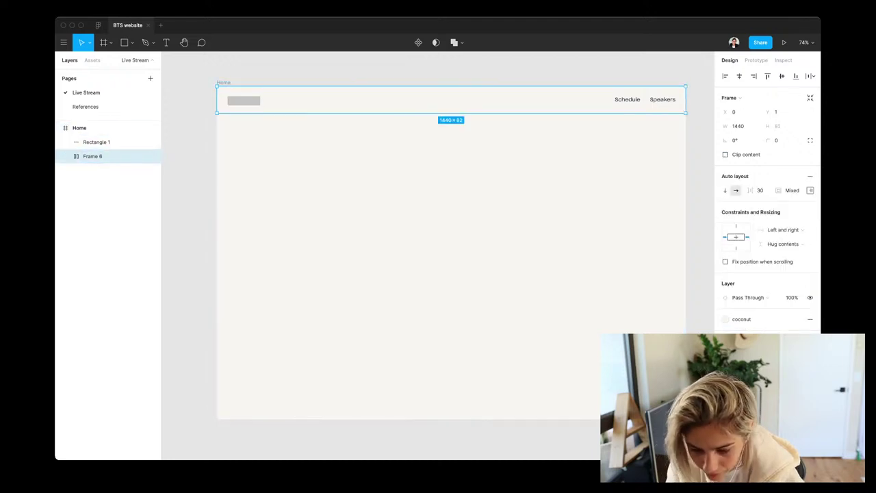
left_click(96, 142)
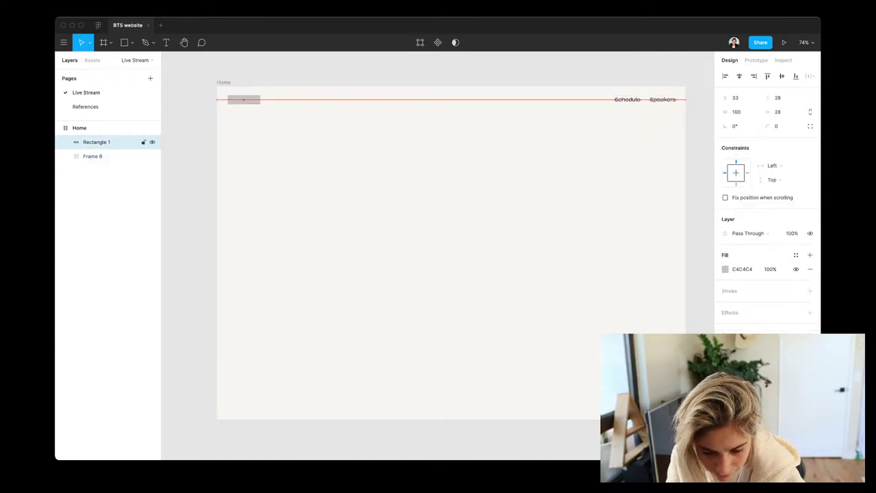
key("Up")
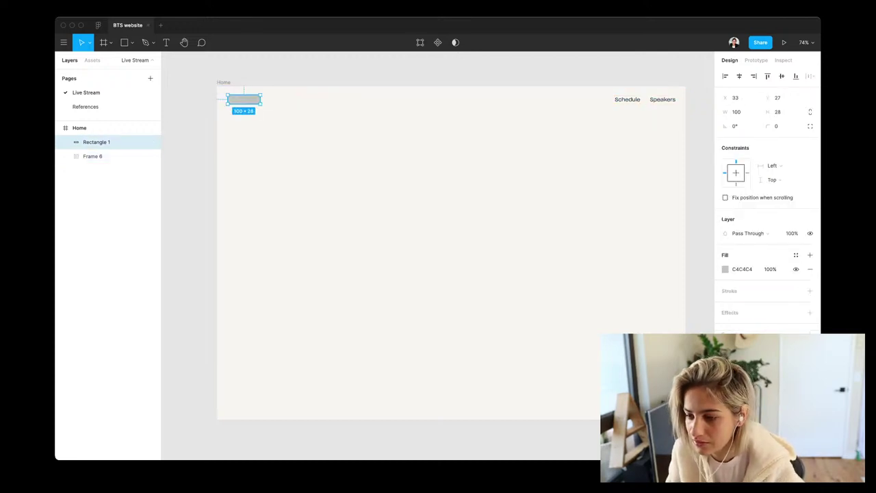
key("Escape")
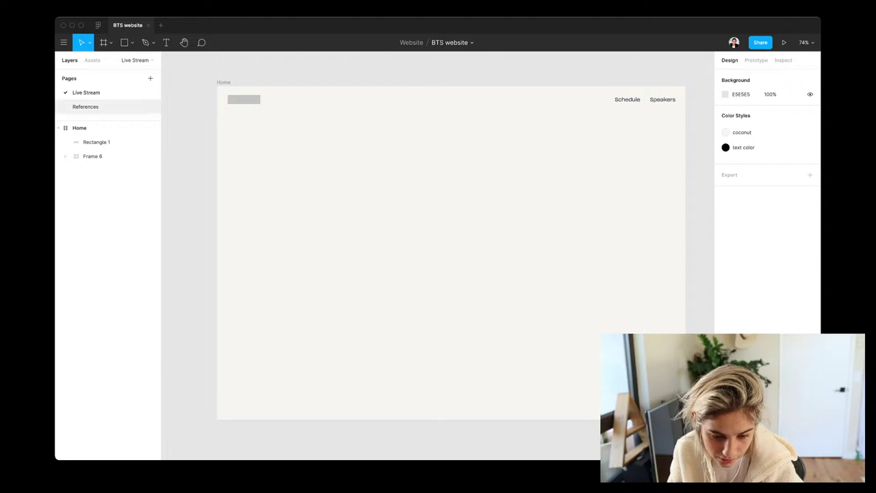
Paste the Better Together banner at 777×200 under the header and draw a 1440×499 hero rectangle
left_click(85, 106)
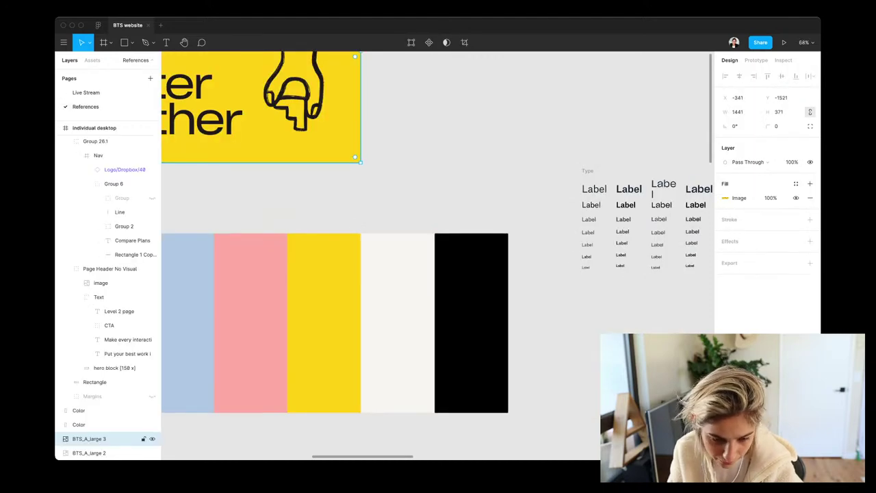
left_click(86, 92)
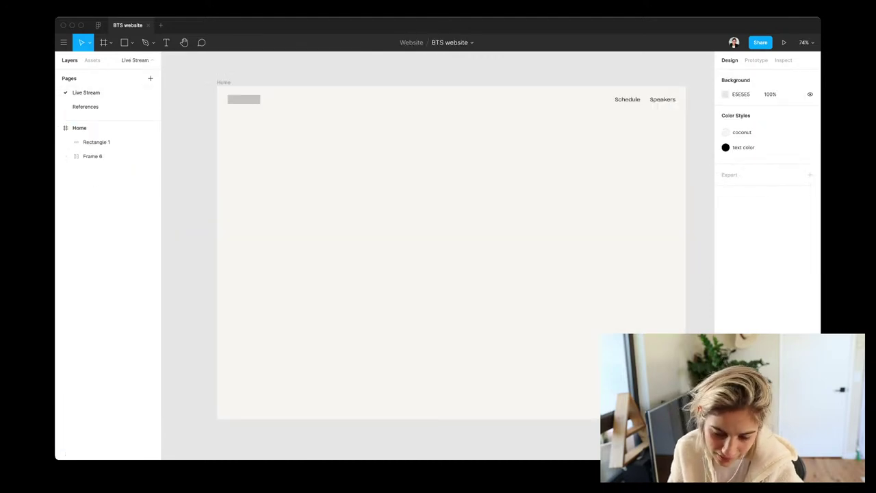
key("super+v")
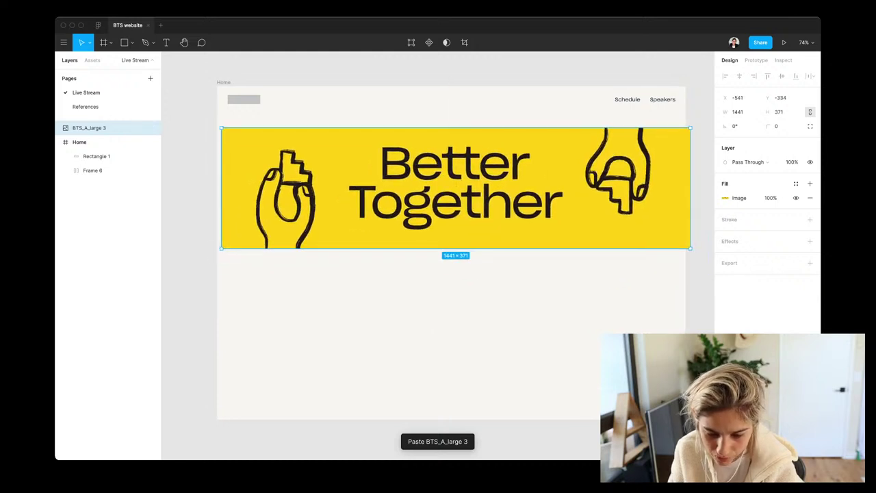
left_click_drag(455, 189, 451, 189)
left_click_drag(690, 248, 469, 193)
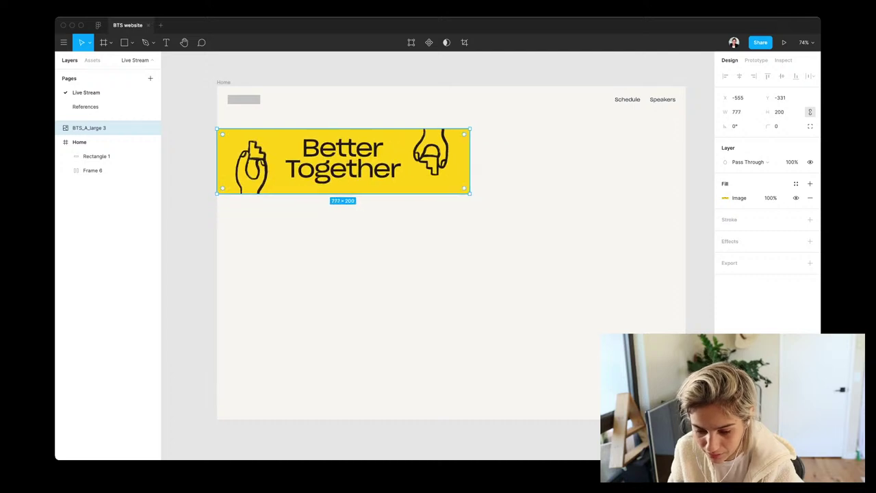
left_click_drag(343, 161, 425, 154)
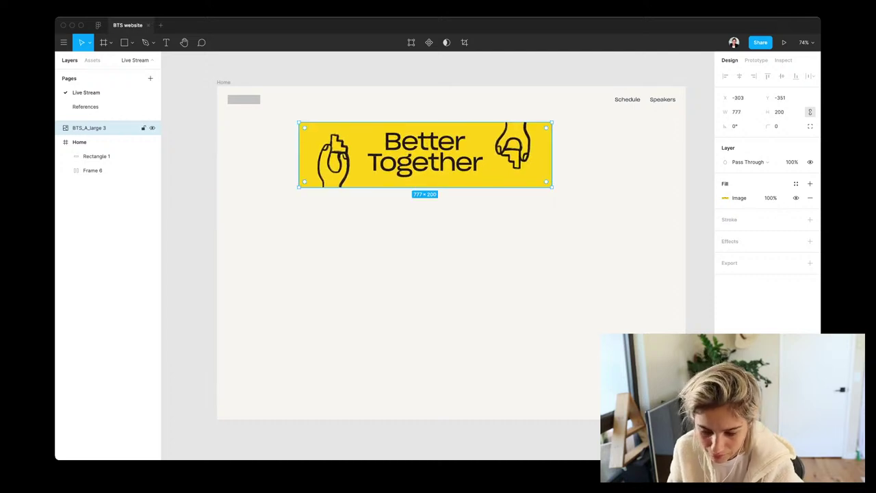
key("r")
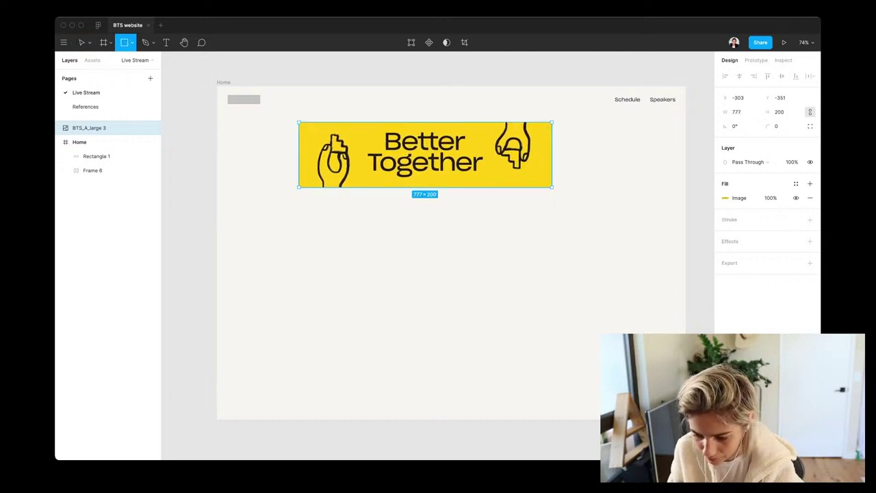
mouse_move(685, 249)
left_mouse_down()
mouse_move(243, 112)
mouse_move(217, 87)
left_mouse_up()
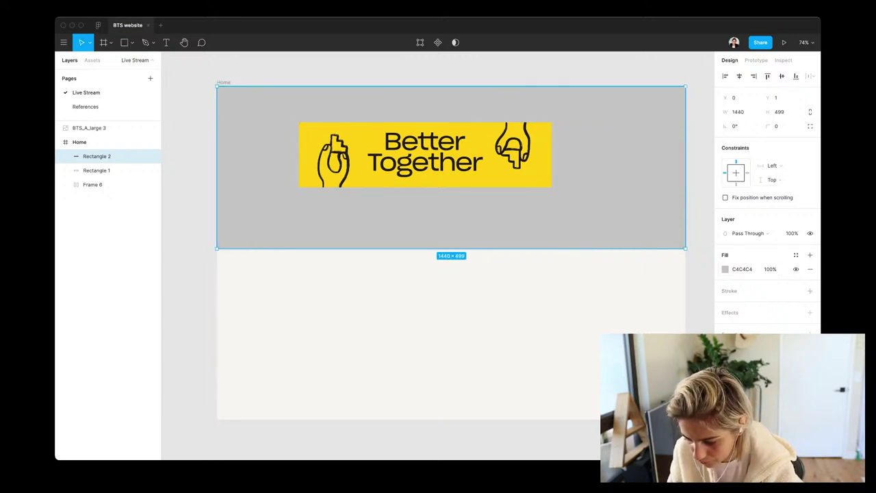
Fill the hero rectangle with the Accent/Banana colour style
left_click(796, 254)
type("banan")
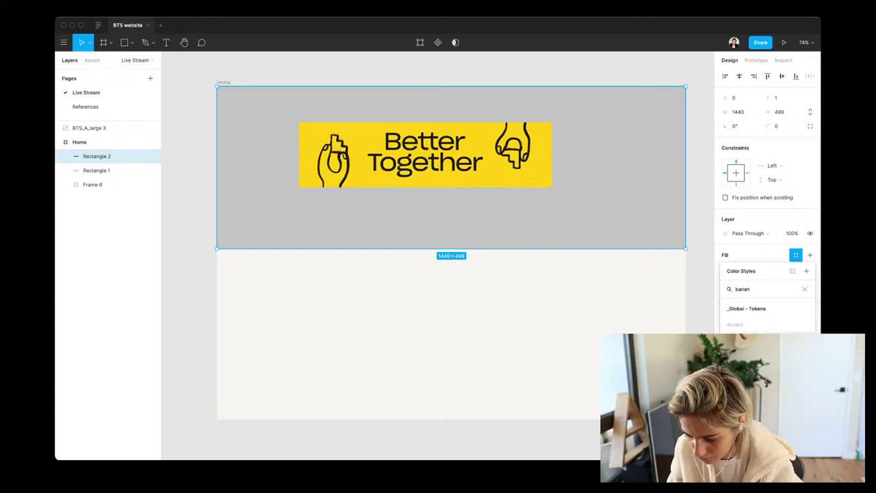
key("Return")
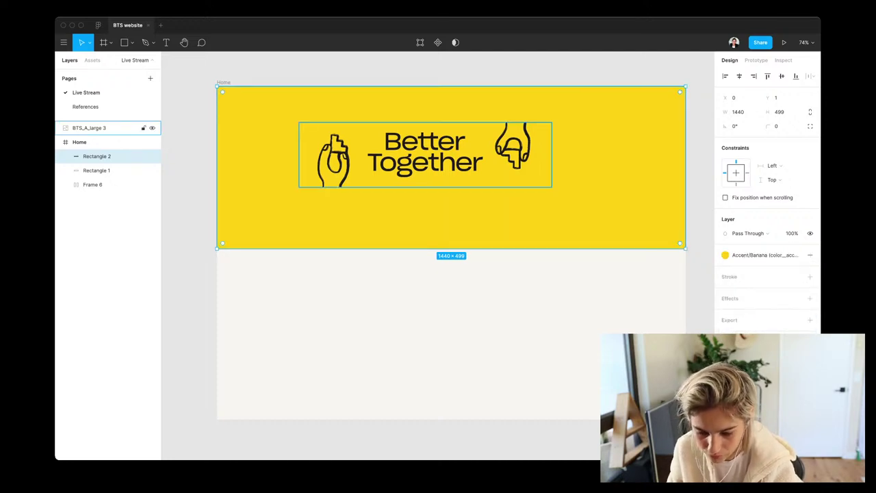
Group the yellow rectangle with the Better Together logo as Group 1
left_click(89, 127, "shift")
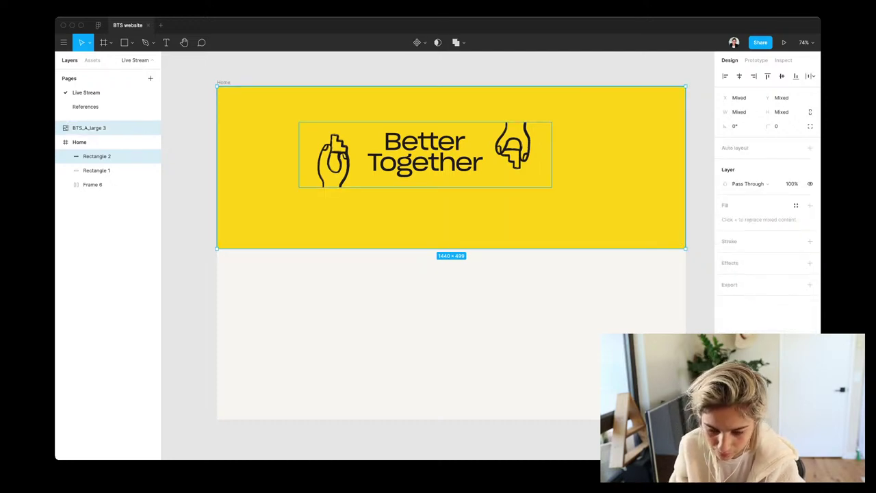
key("super+bracketleft")
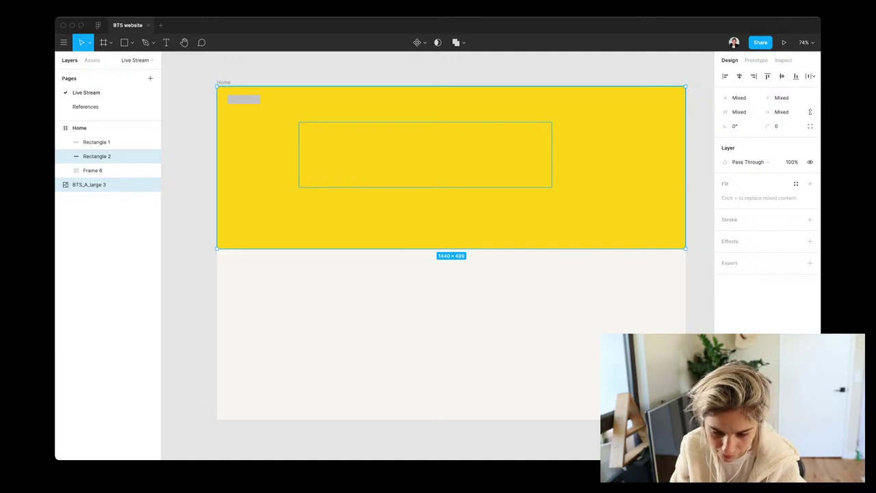
key("super+z")
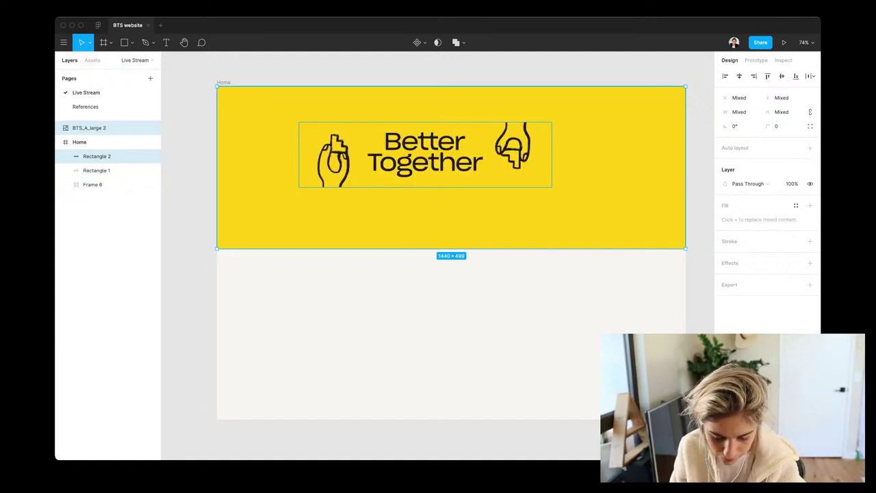
key("super+g")
key("super+bracketleft")
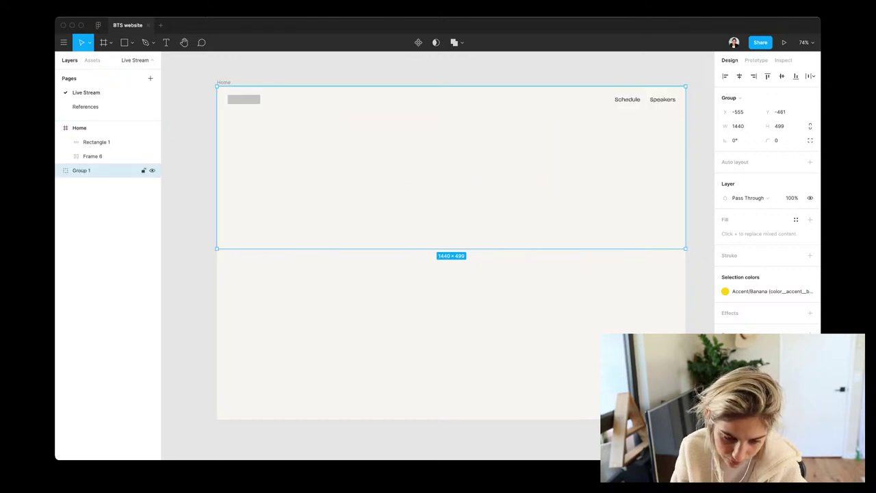
Move Group 1 into the Home frame under Frame 6 and remove Frame 6's coconut fill
left_click(96, 128)
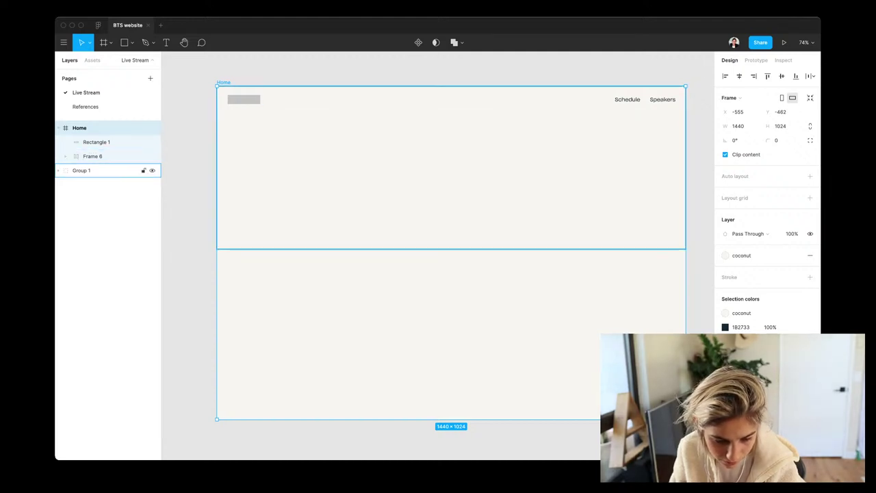
left_click_drag(80, 170, 103, 164)
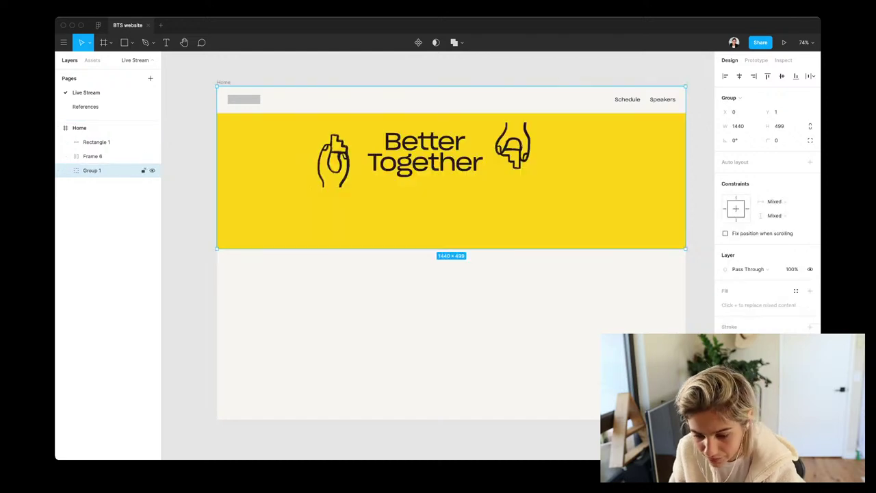
left_click(93, 156)
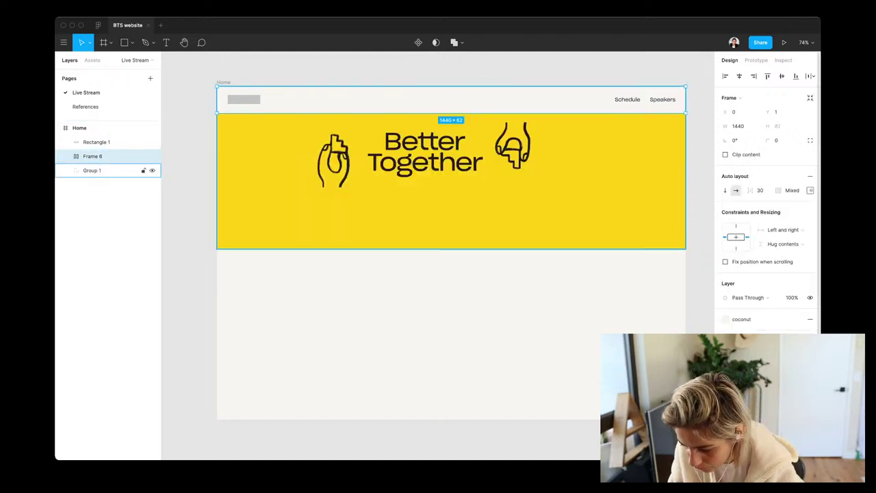
left_click(810, 319)
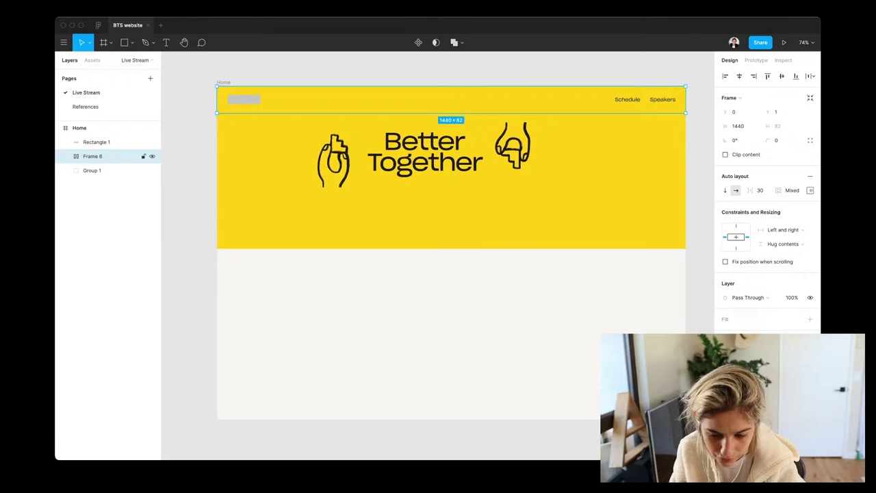
left_click(425, 154)
Crop one logo copy down to just the Better Together wordmark
left_click_drag(424, 154, 549, 205)
key("Return")
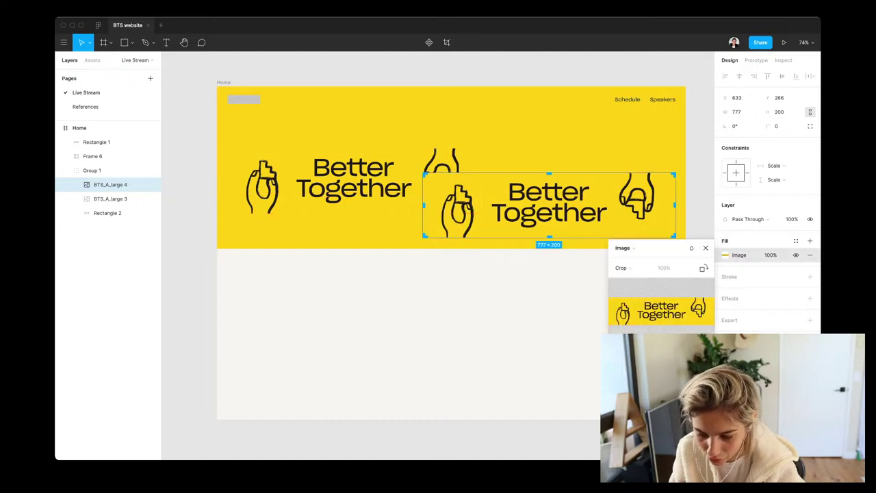
left_click_drag(675, 205, 613, 205)
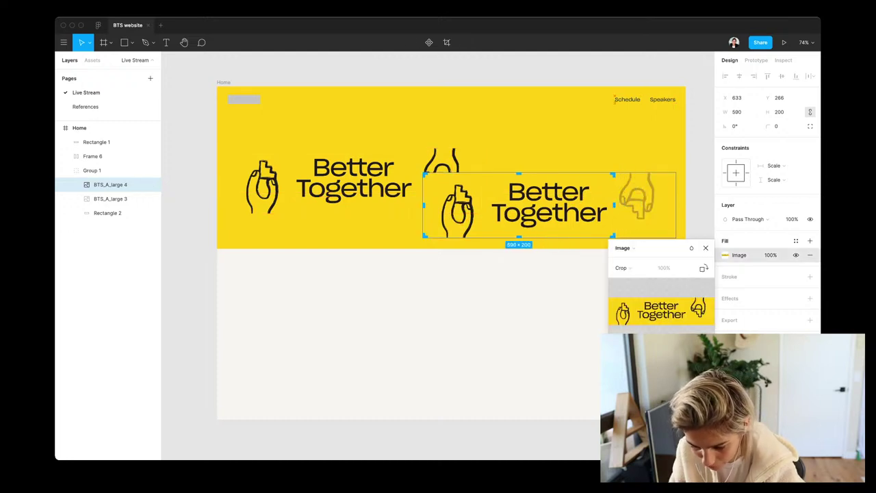
left_click_drag(425, 204, 483, 205)
key("Return")
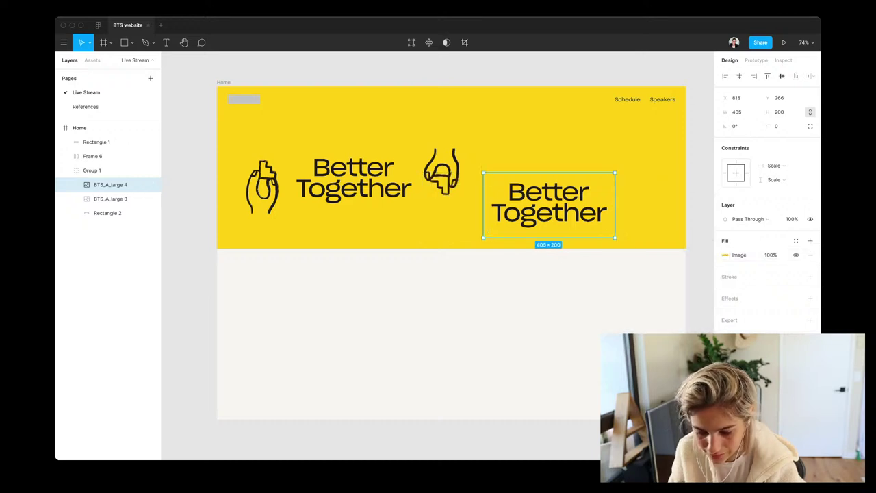
key("shift+Up")
key("shift+Up")
key("shift+Up")
key("shift+Up")
key("shift+Up")
key("shift+Right")
key("shift+Right")
Crop the other logo image, BTS_A_large 3, to only the right hand illustration
left_click(109, 198)
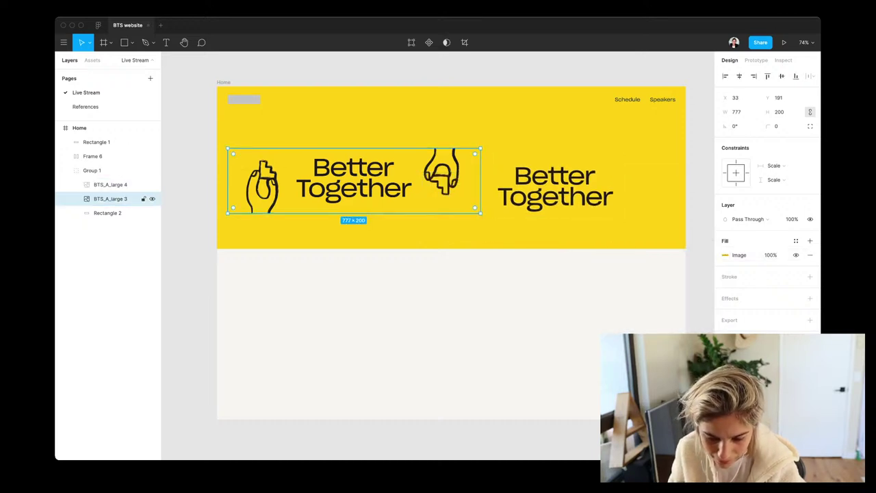
key("Return")
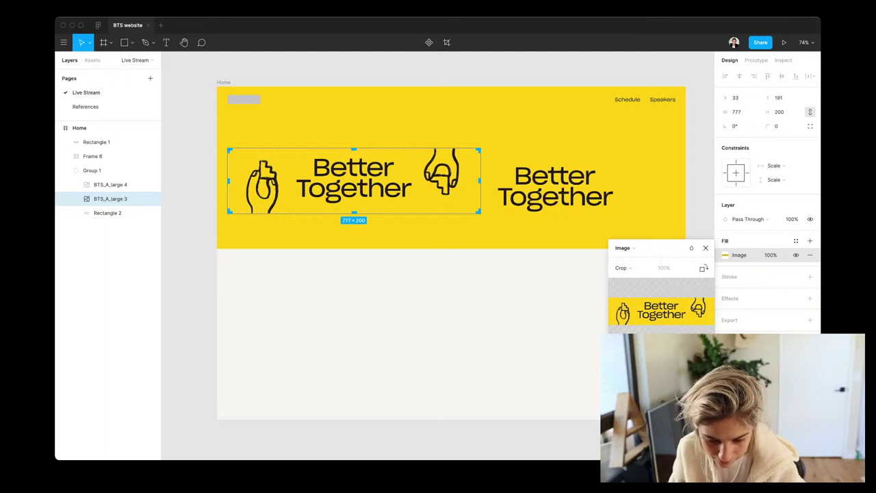
left_click_drag(229, 180, 419, 180)
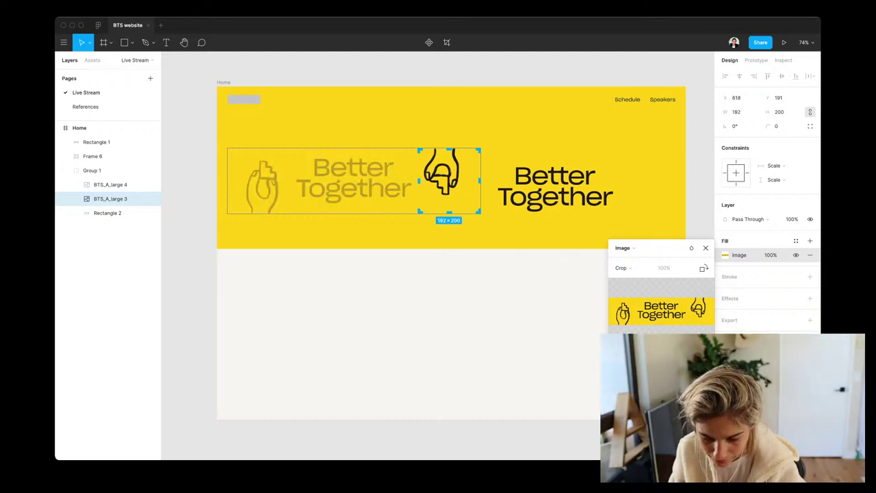
left_click_drag(479, 212, 468, 212)
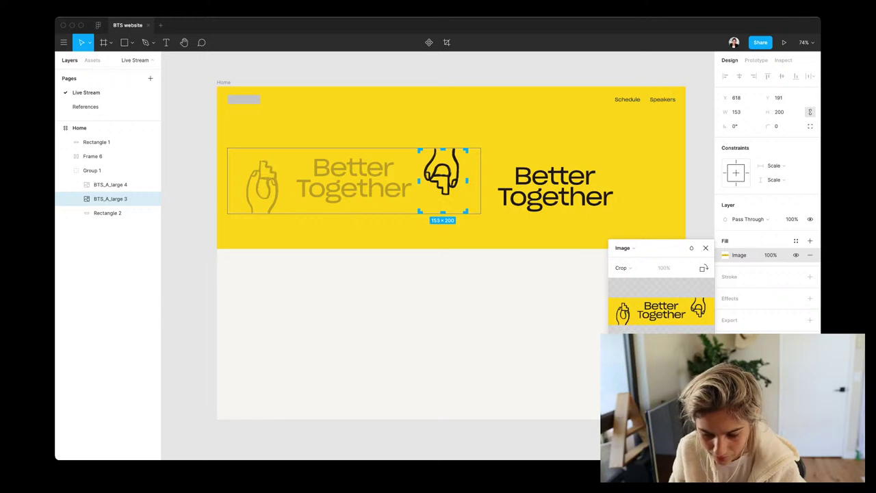
key("Return")
Rotate the hand -90° and place it at right, with the wordmark moved left
left_click_drag(442, 179, 393, 192)
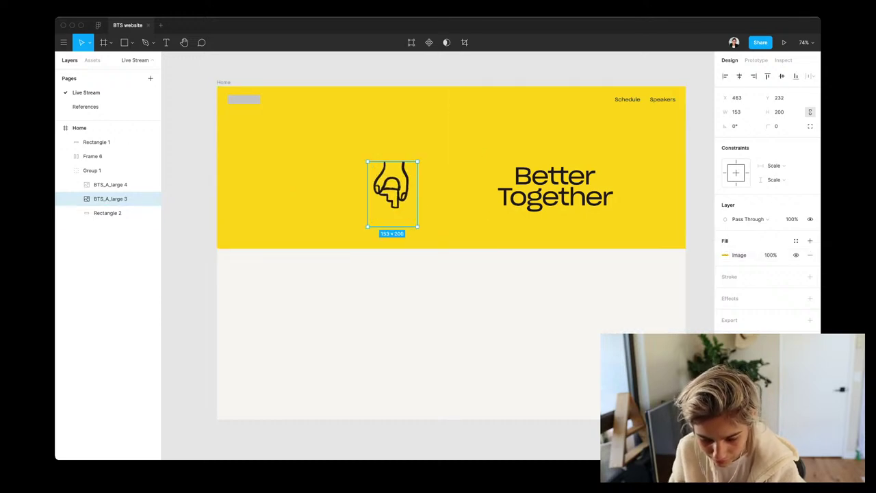
left_click_drag(421, 230, 358, 223)
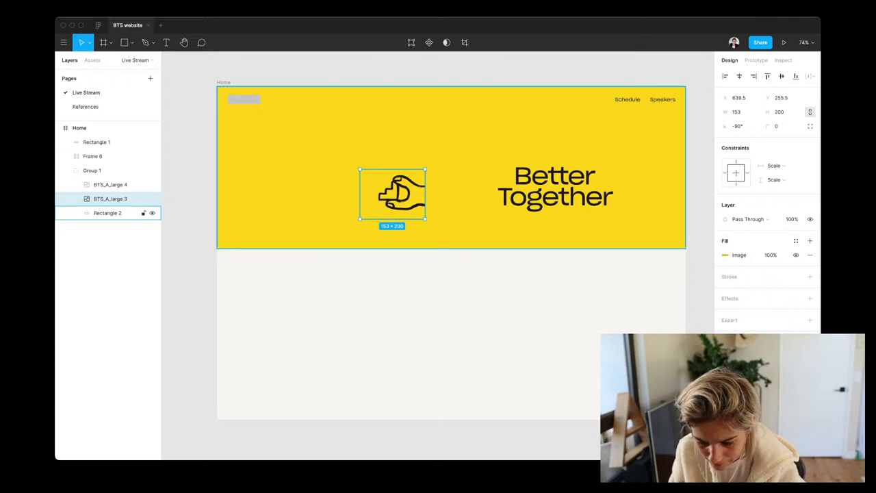
left_click_drag(393, 193, 636, 175)
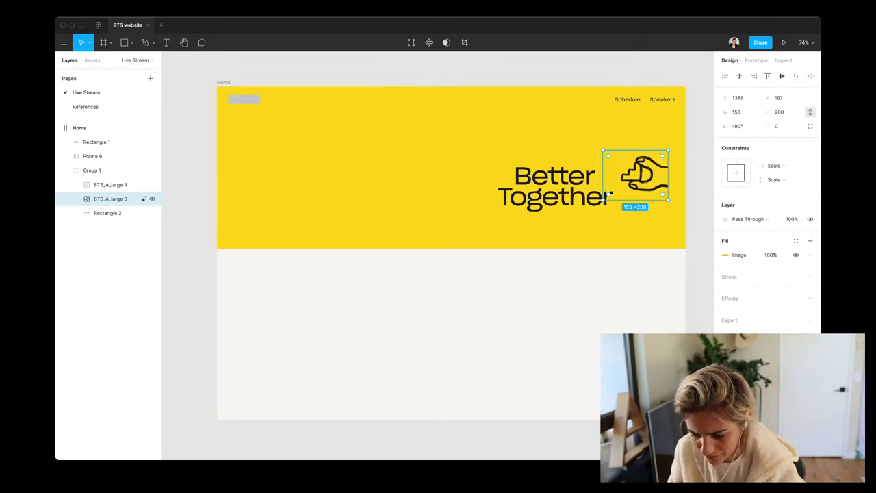
left_click_drag(561, 192, 332, 178)
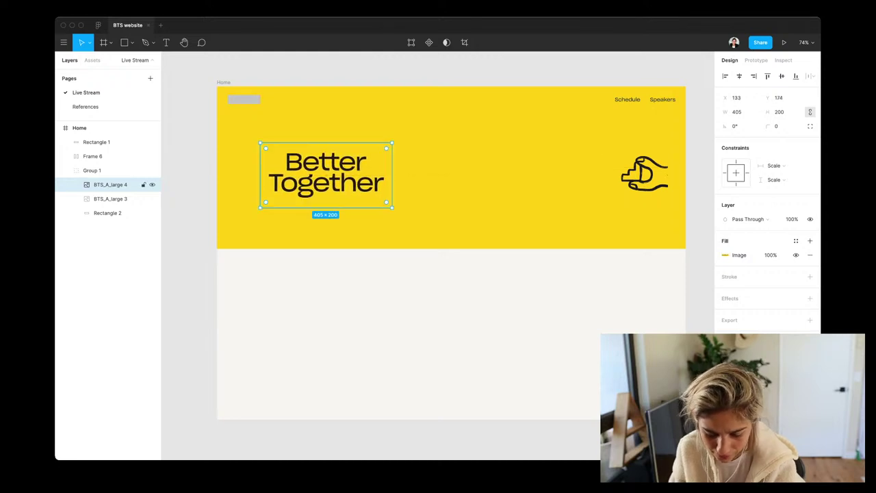
Add a 'Summit' text box under the wordmark and bring it above the images
left_click(352, 204)
key("t")
left_click(351, 204)
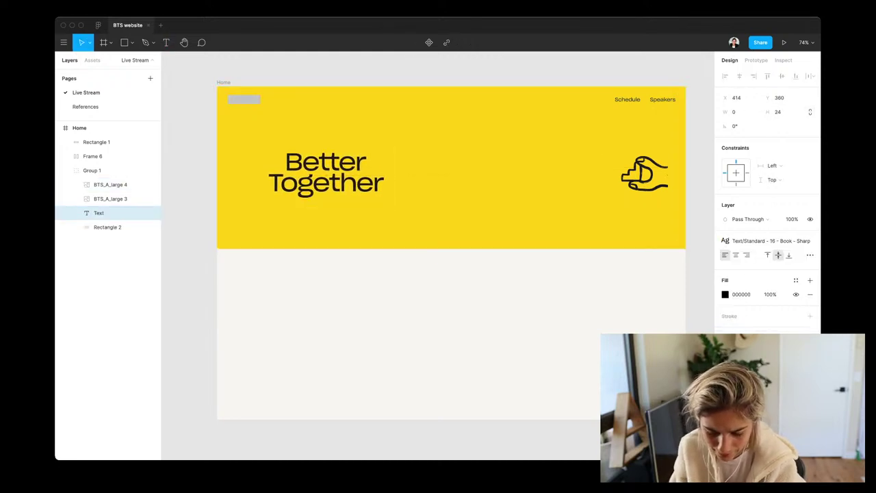
type("Summi")
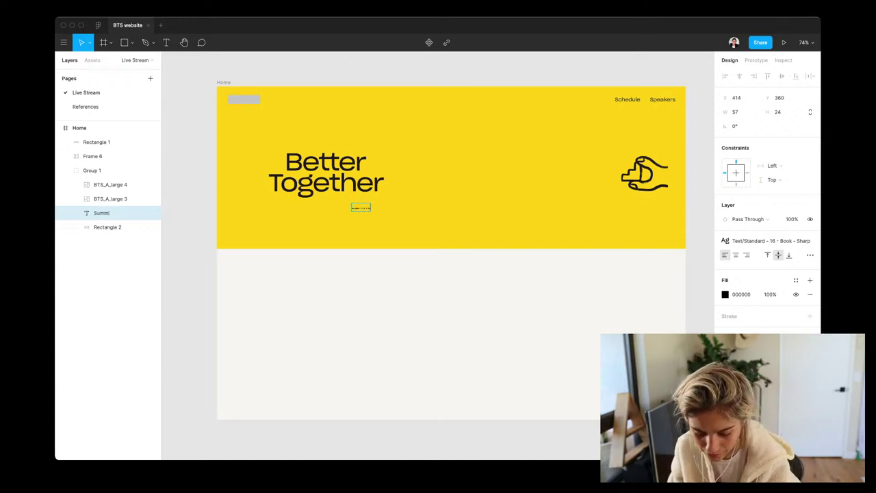
type("t")
key("super+a")
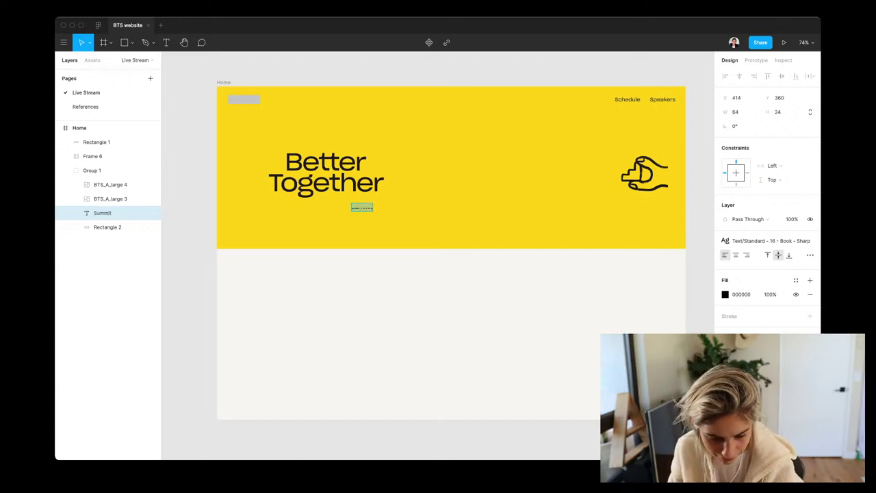
key("Escape")
key("super+bracketright")
key("super+bracketright")
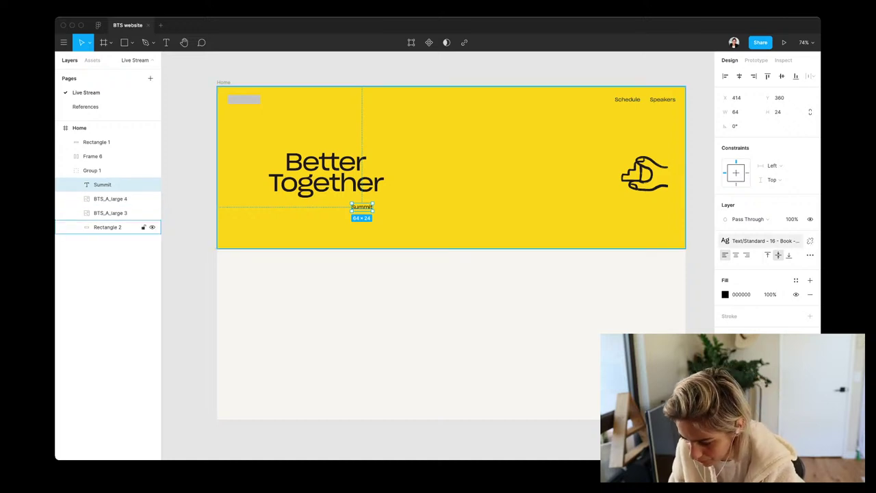
Detach Summit's text style, set font size 40, and align it under the wordmark's right edge
left_click(726, 240)
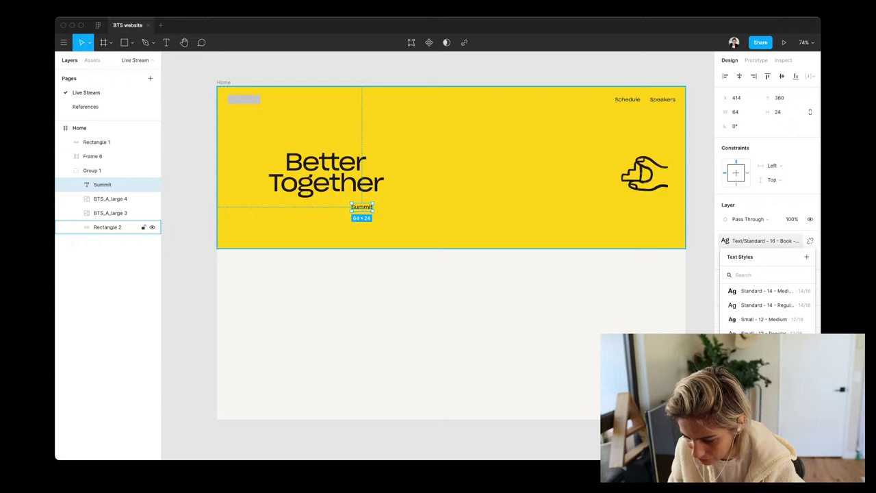
left_click(806, 240)
left_click(782, 269)
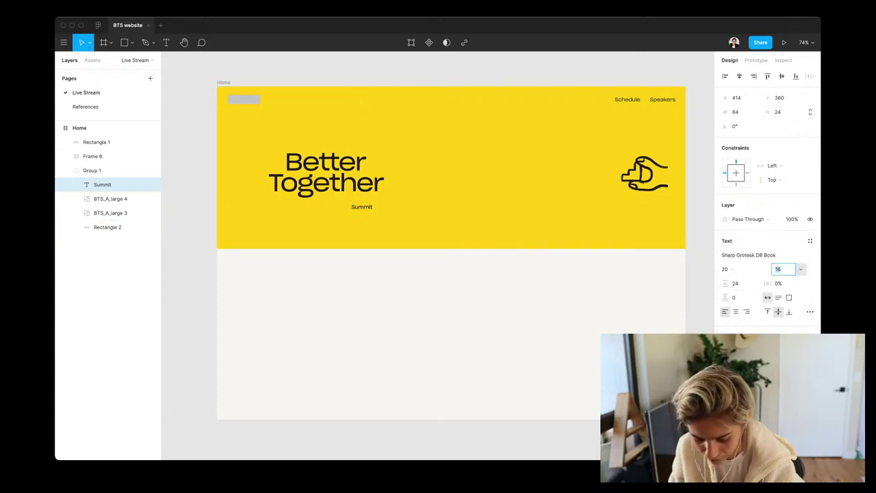
type("30")
key("Return")
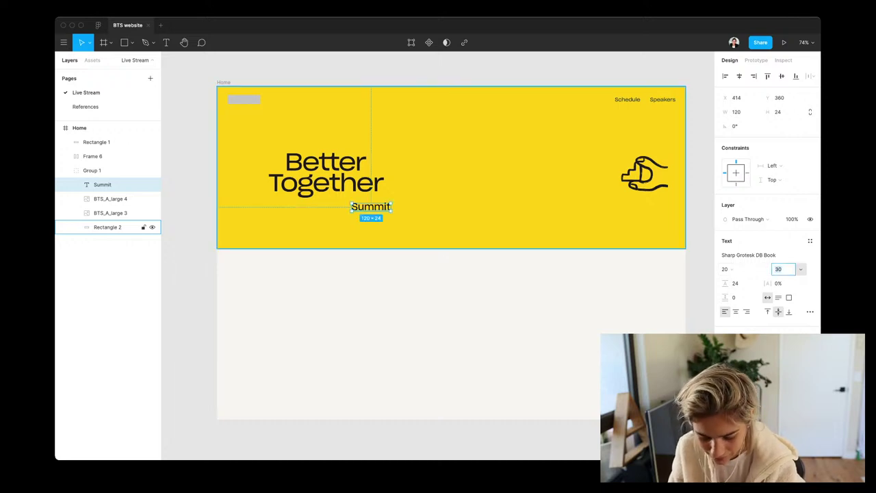
type("40")
key("Return")
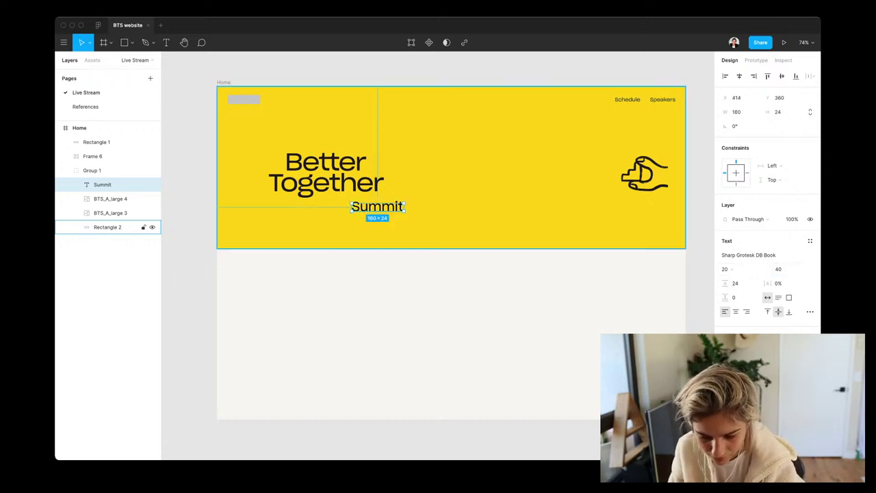
left_click_drag(377, 206, 374, 198)
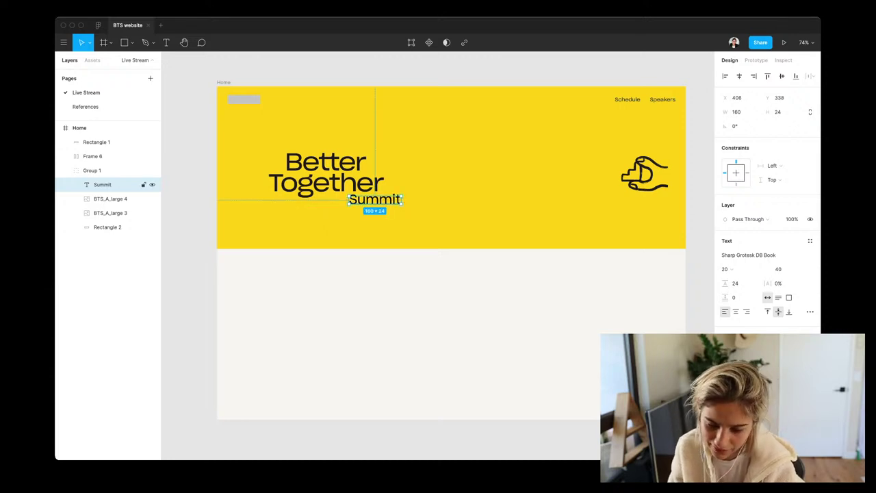
left_click(110, 198, "shift")
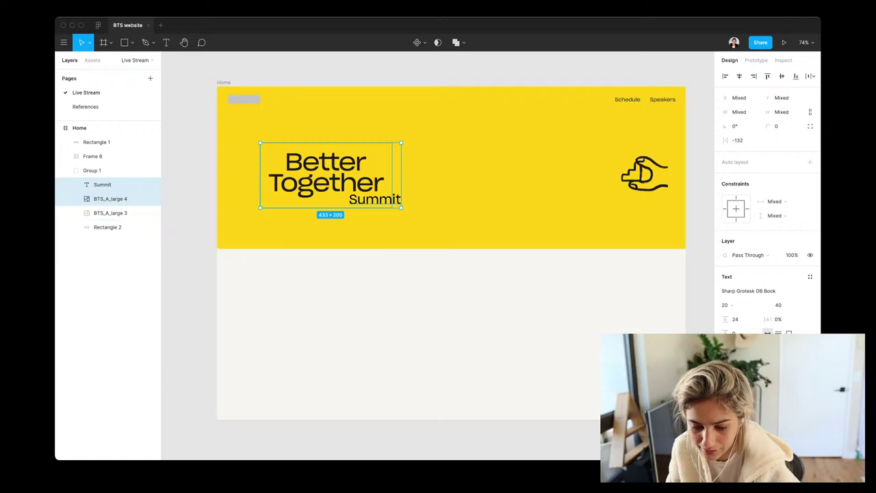
Drag the wordmark-and-Summit lockup upward until it snaps into alignment
left_click_drag(329, 174, 328, 166)
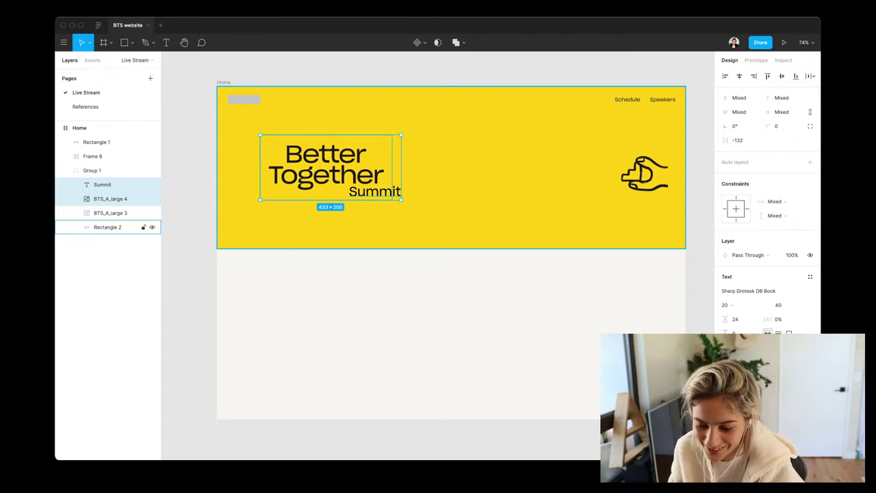
Enlarge the hand to 244×319 at the banner's right edge and Alt-drag a Summit copy below
left_click(110, 212)
left_click_drag(635, 175, 652, 168)
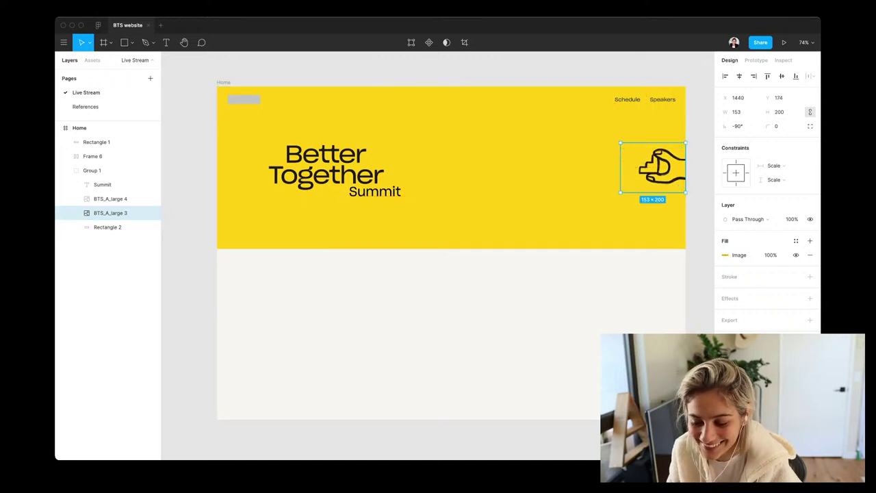
left_click_drag(621, 192, 582, 222)
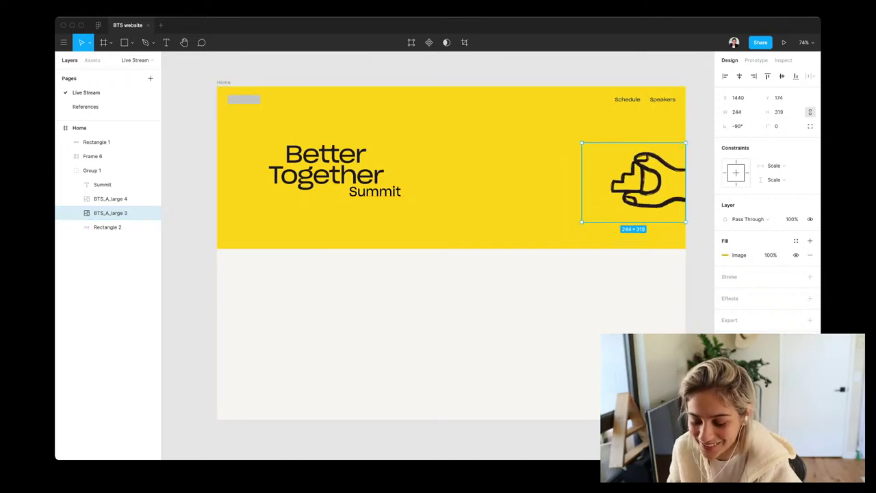
key("shift+Up")
key("shift+Up")
key("Up")
key("Up")
key("Up")
key("Up")
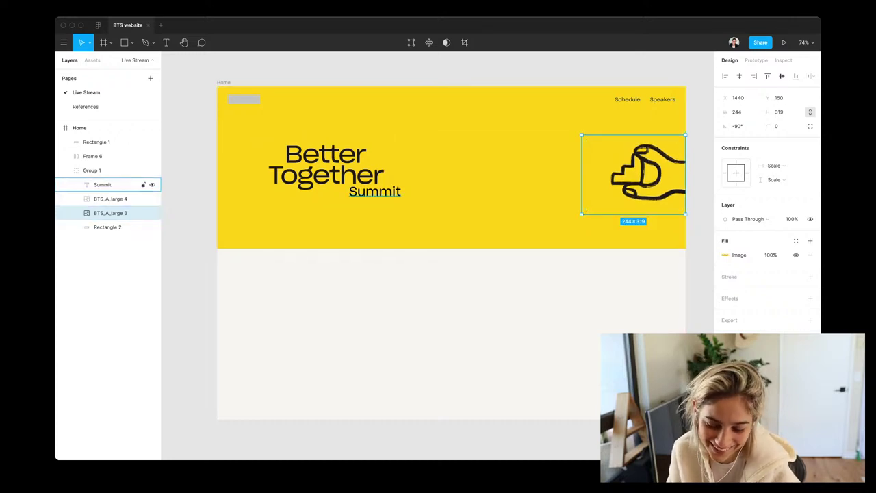
left_click(102, 184)
left_click_drag(374, 192, 329, 219)
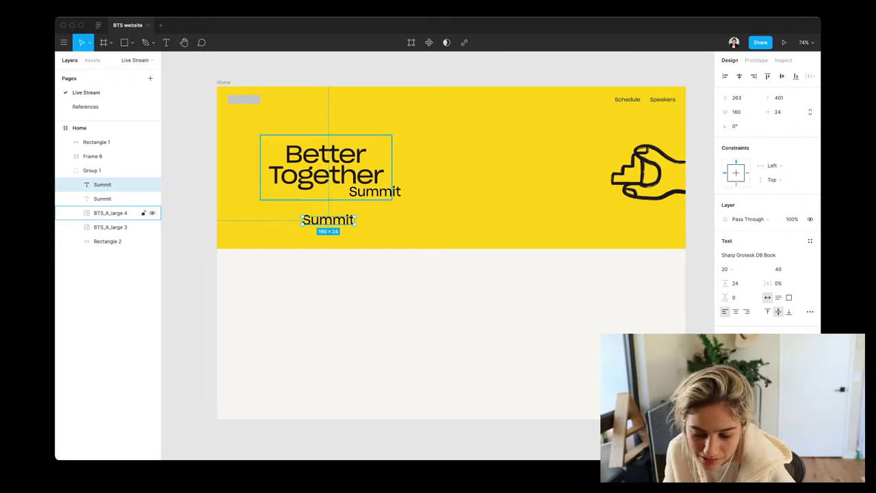
double_click(326, 164)
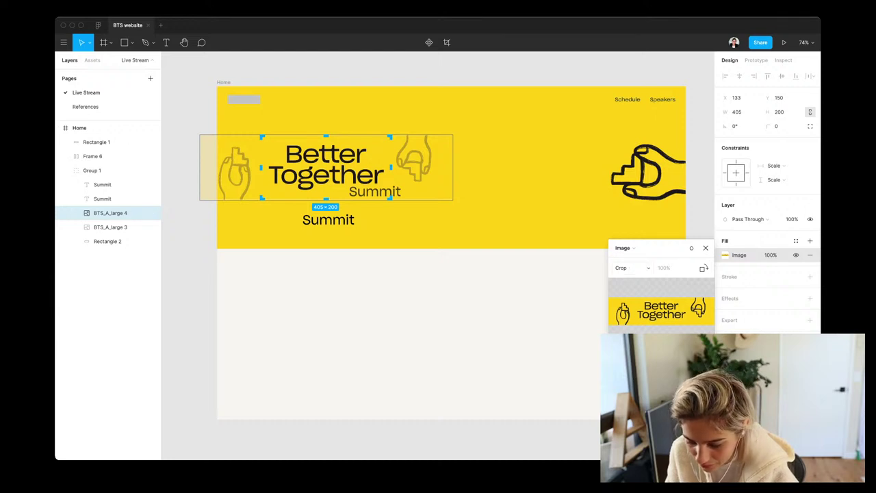
left_click(631, 268)
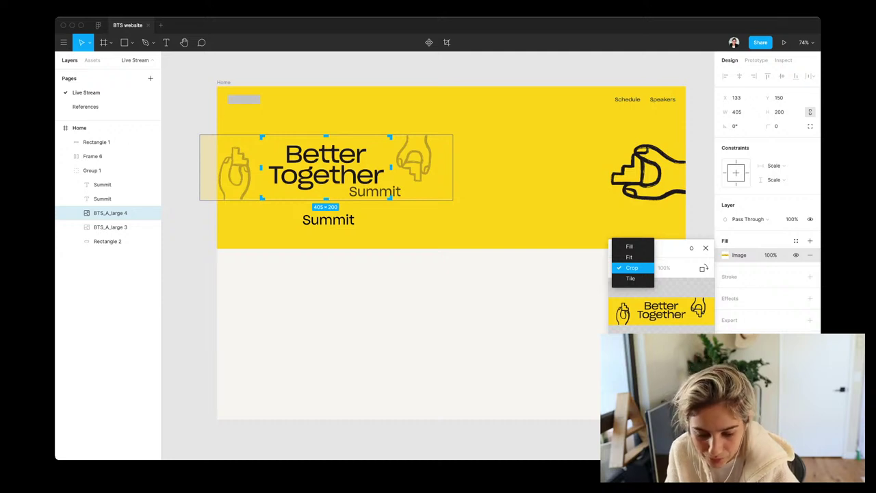
left_click(631, 268)
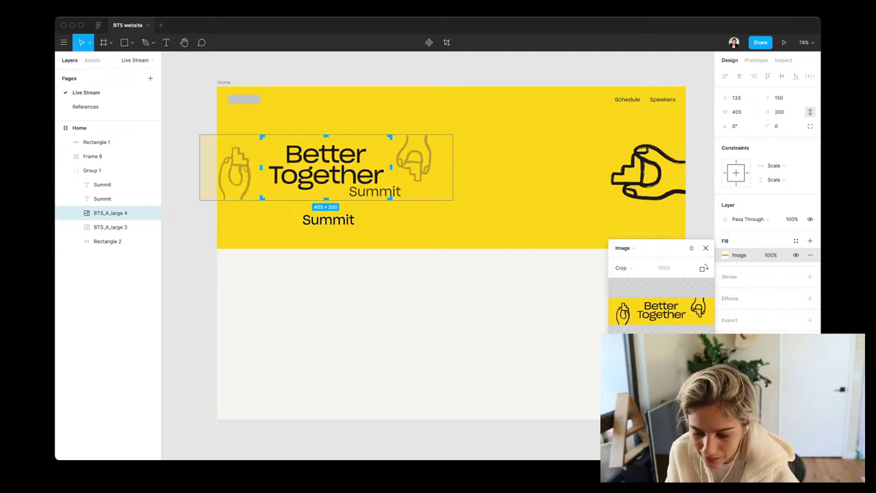
key("Escape")
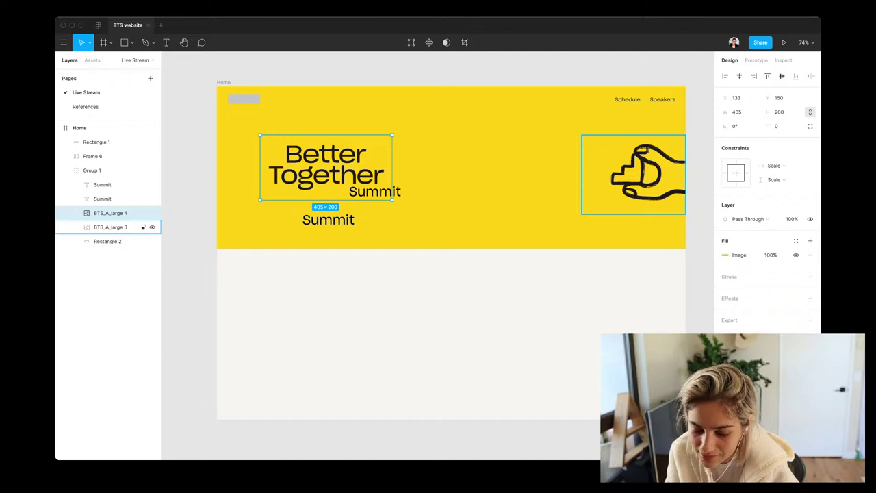
left_click(109, 226)
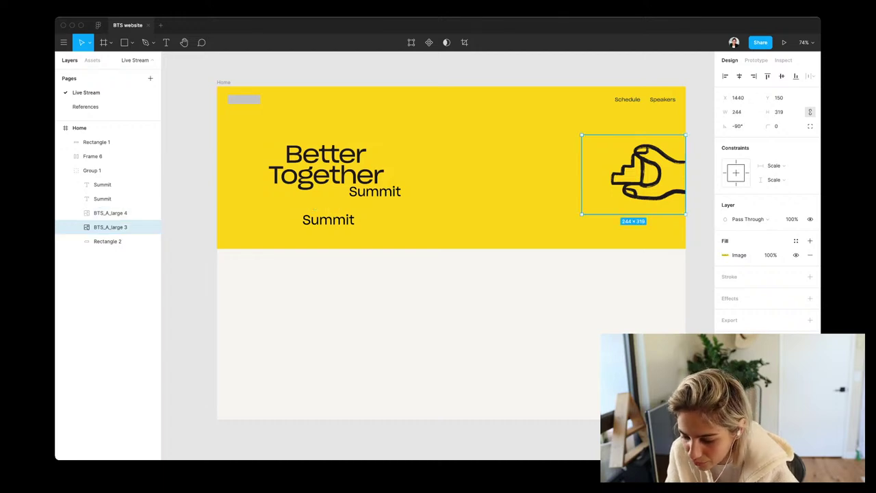
key("Return")
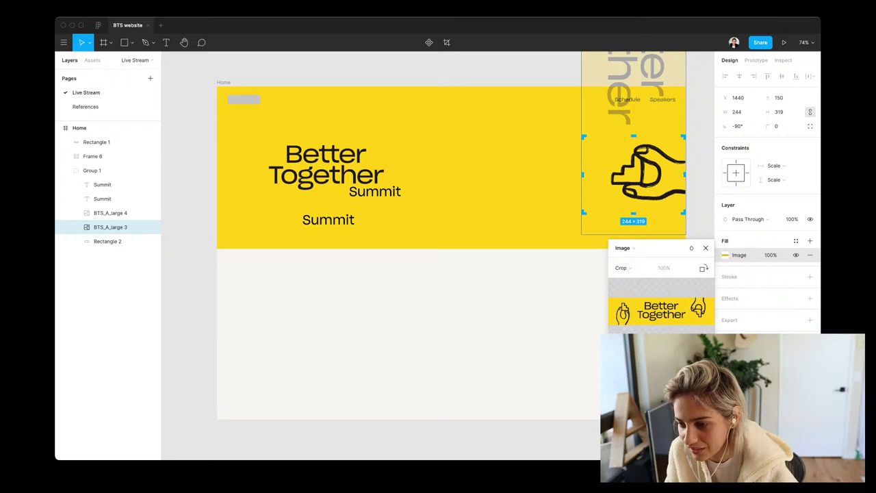
key("Escape")
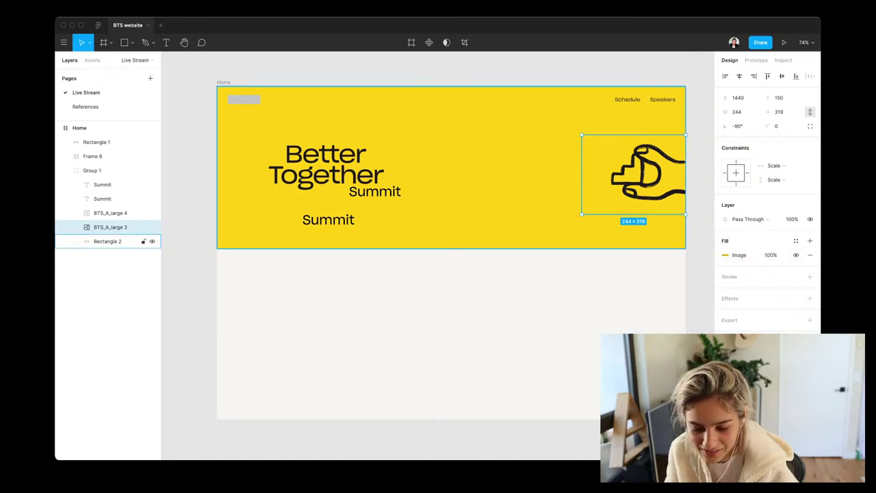
left_click(103, 184)
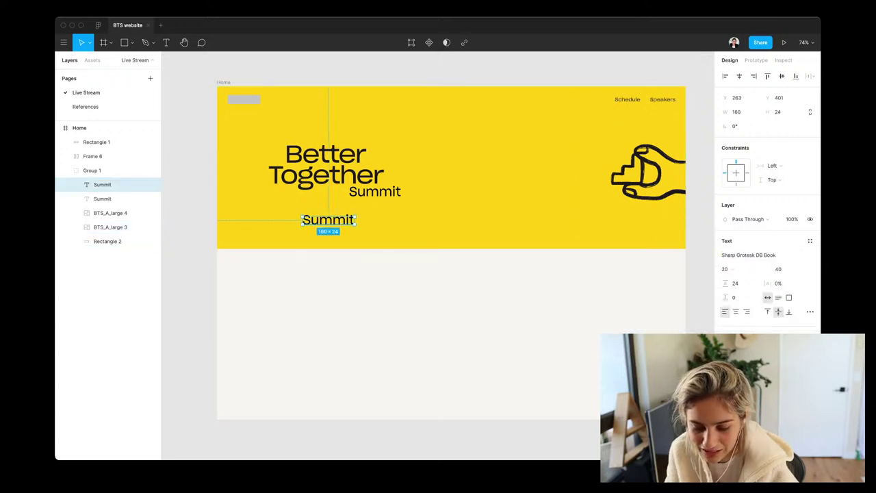
Move the duplicate Summit out to the right and set its font size to 30
left_click_drag(328, 219, 470, 184)
left_click(778, 269)
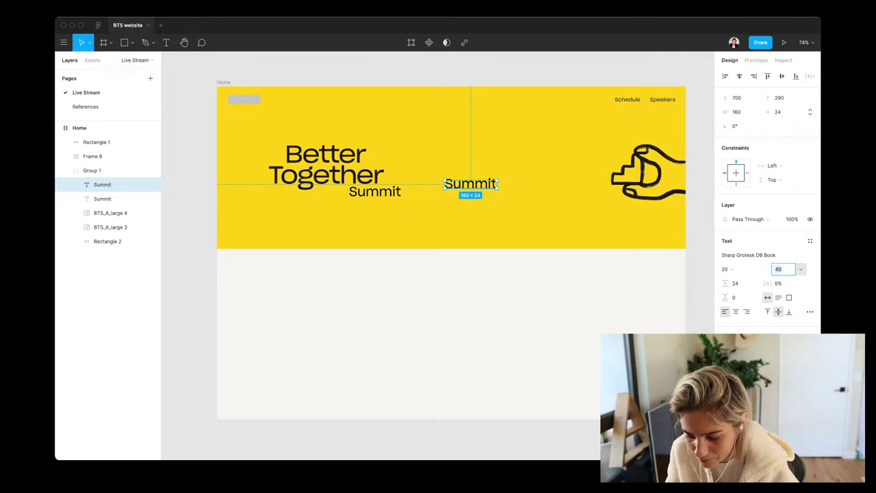
type("20")
key("Return")
type("30")
key("Return")
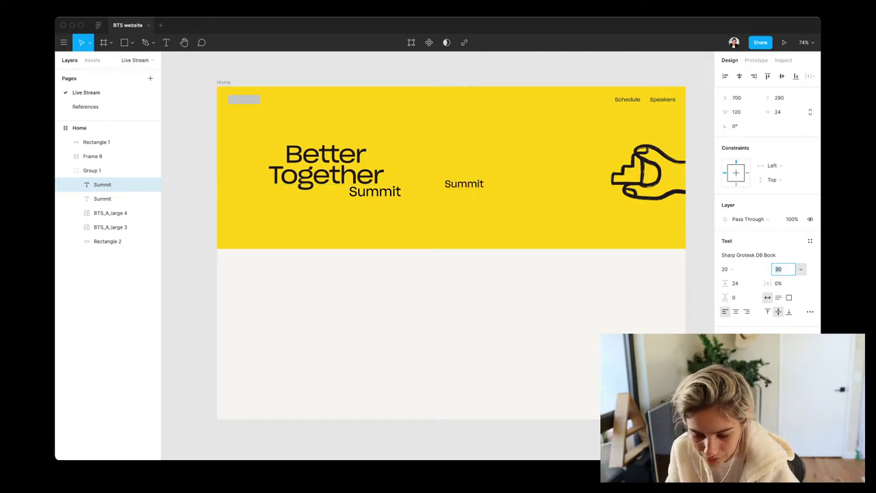
key("Escape")
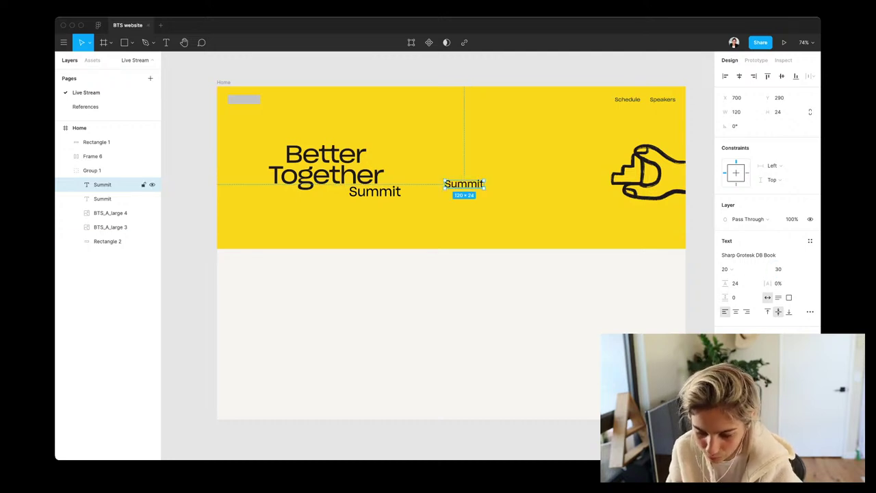
Retype it as 'Virtual • March 23rd - 26th, 2021' at size 26, above Better Together
key("Return")
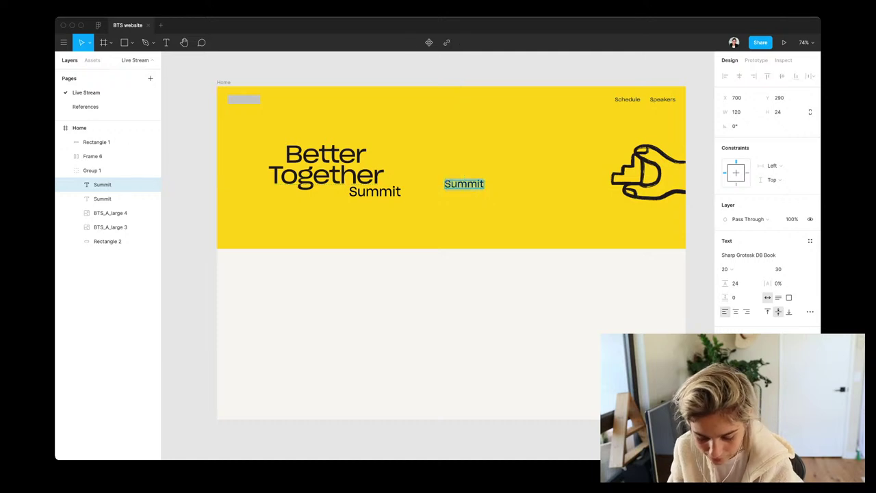
type("Virtual")
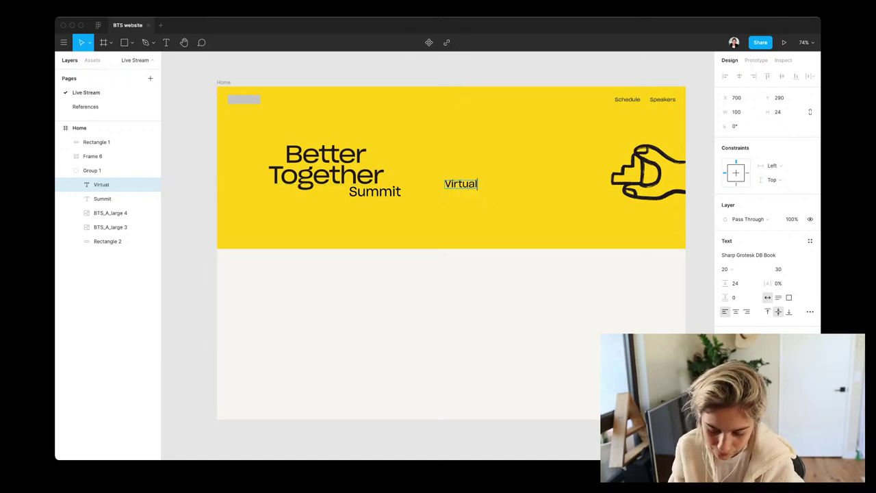
type(" •")
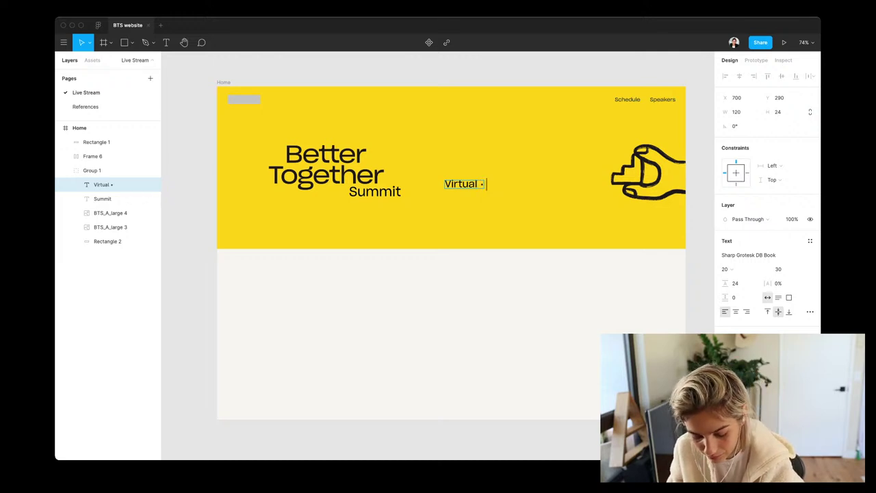
type(" March")
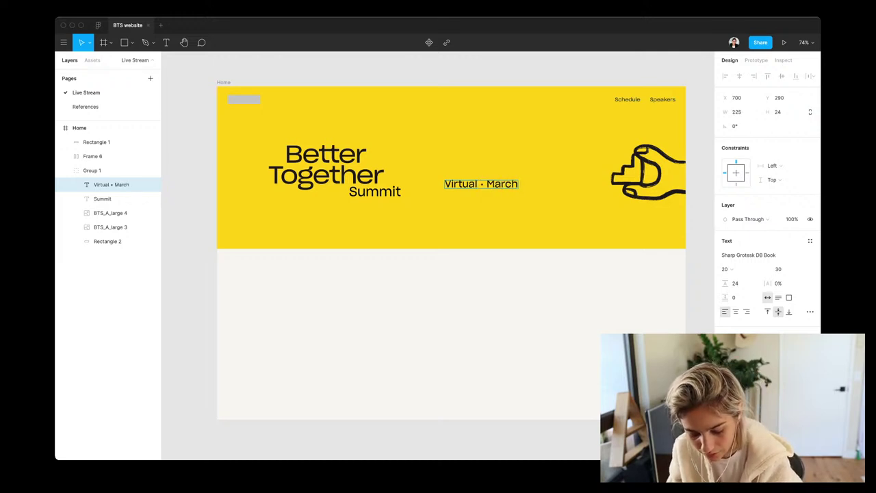
type(" 23rd")
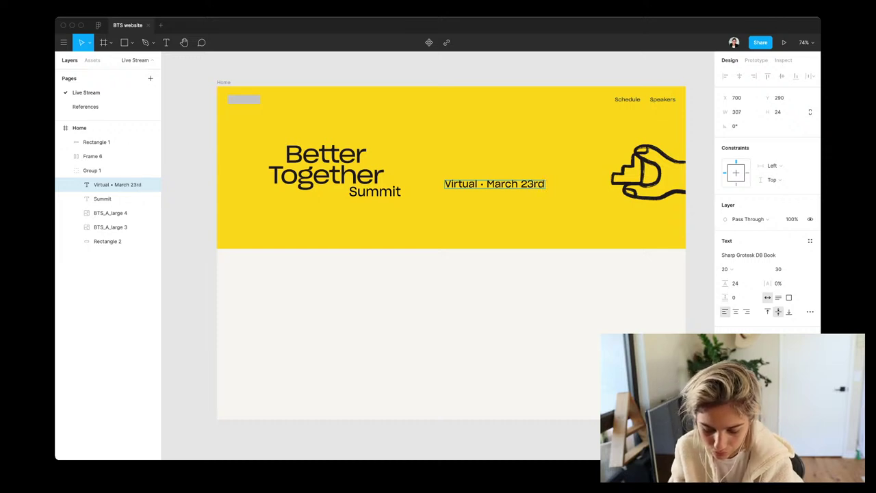
type(" - 26th")
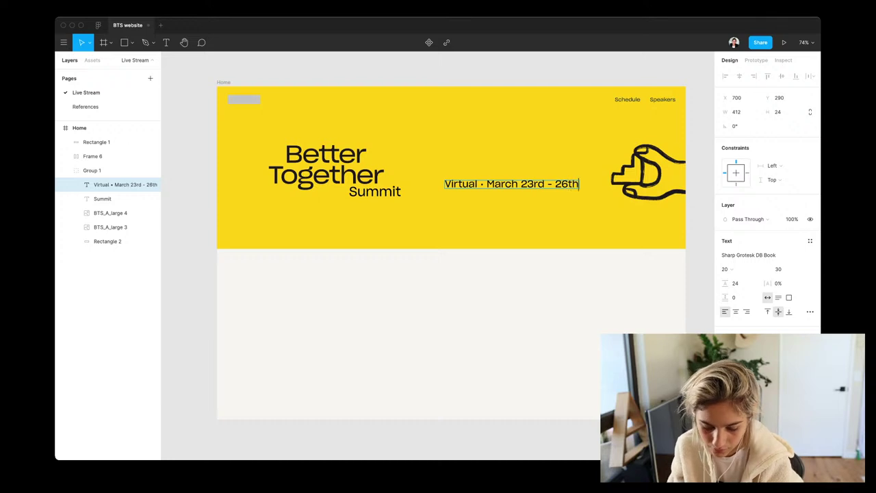
type(", 2021")
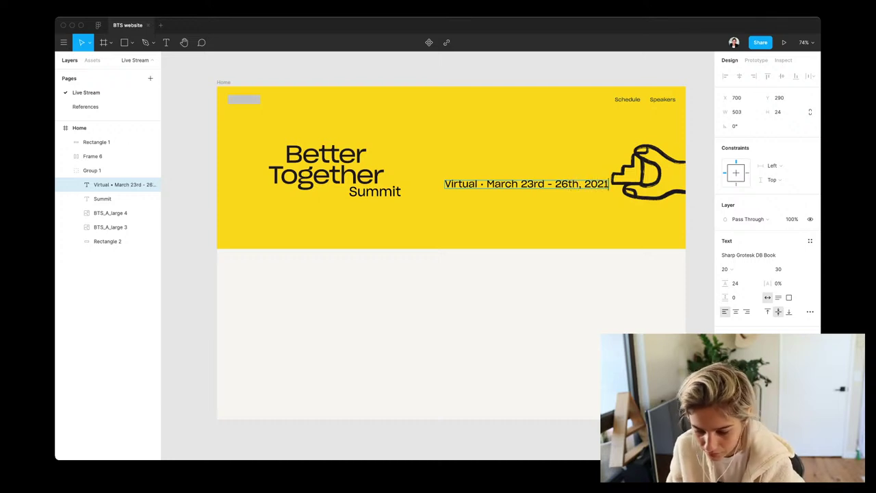
key("Escape")
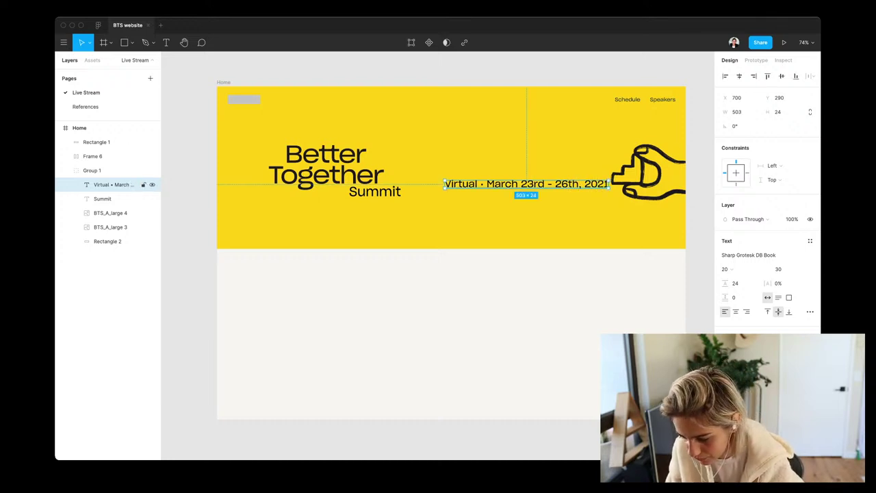
left_click(781, 269)
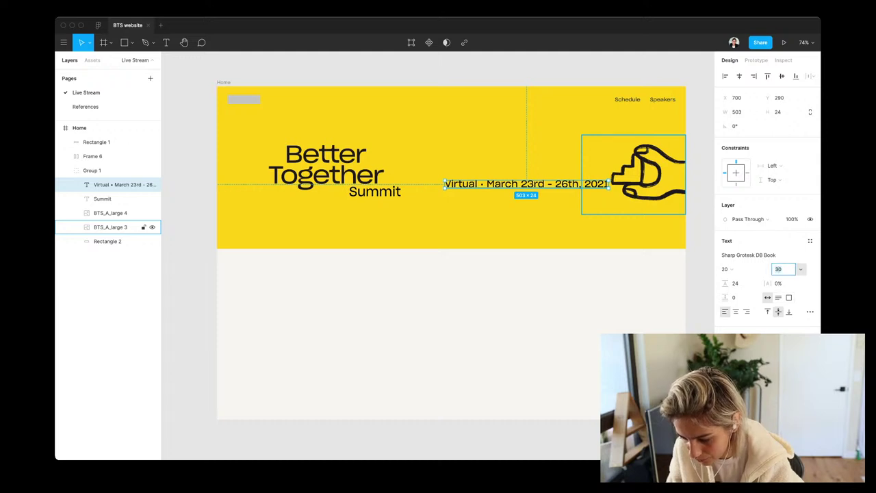
key("Down")
key("Down")
key("Down")
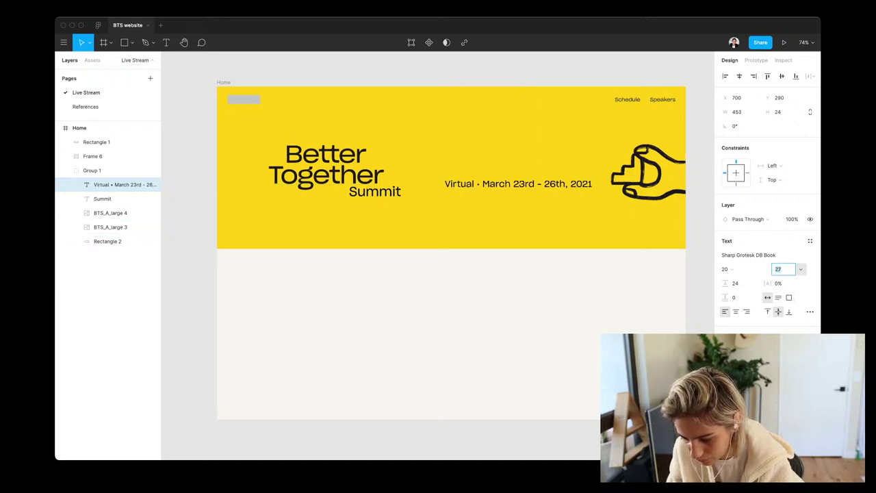
key("Down")
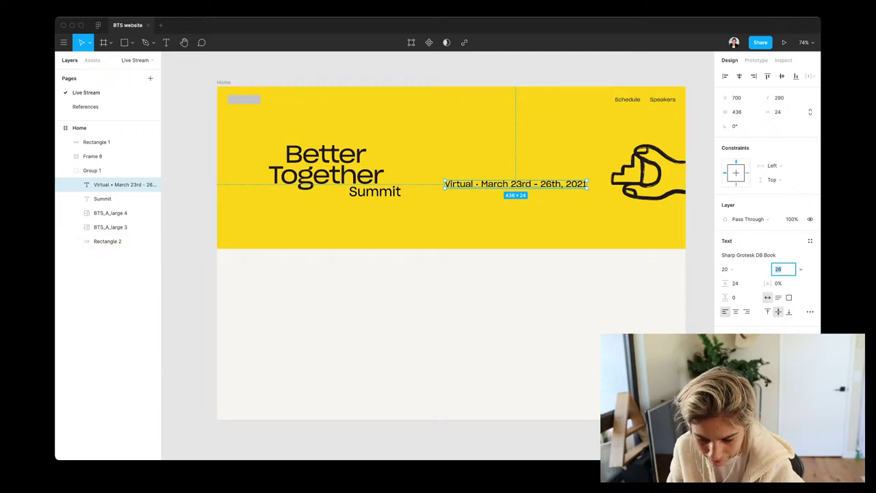
left_click_drag(515, 184, 364, 137)
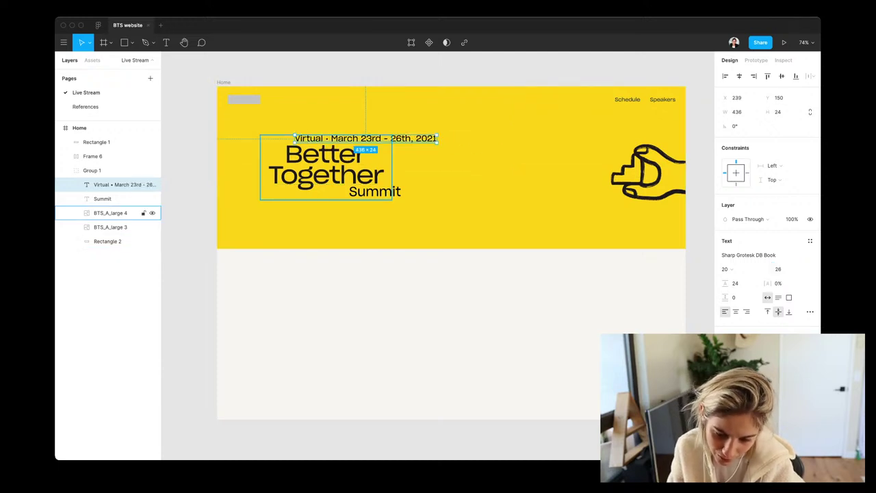
Nudge the date line and Summit into place, then duplicate the wordmark image and move the copy right
left_click_drag(364, 137, 356, 132)
left_click_drag(374, 191, 312, 210)
double_click(321, 195)
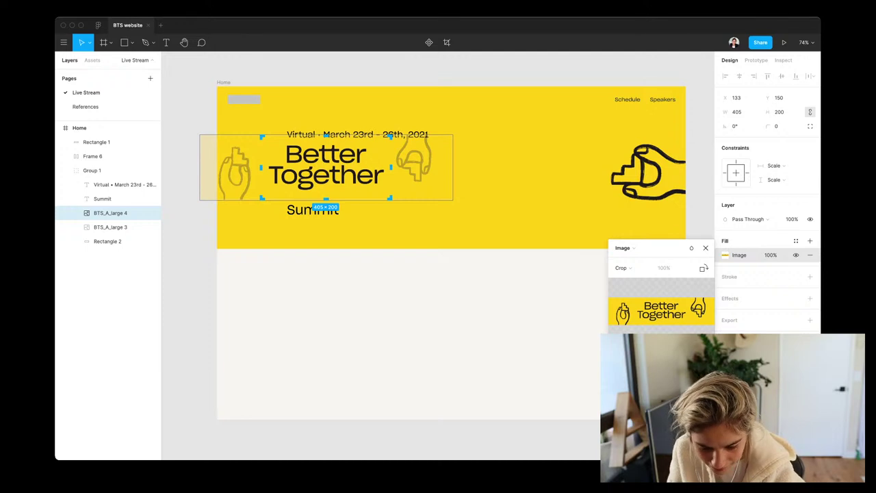
key("Escape")
key("ctrl+d")
left_click_drag(322, 195, 433, 210)
Crop the duplicate wordmark to just 'Together' and the original to just 'Better'
double_click(433, 206)
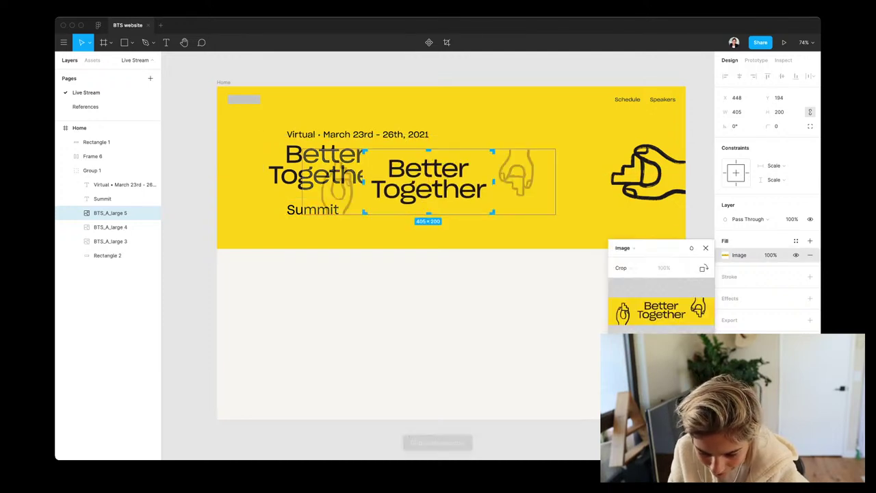
left_click_drag(428, 149, 428, 180)
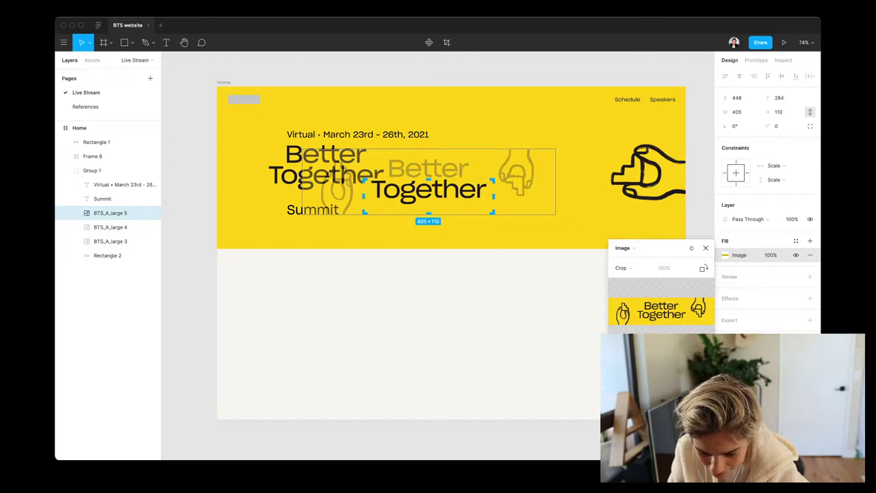
key("Escape")
double_click(328, 164)
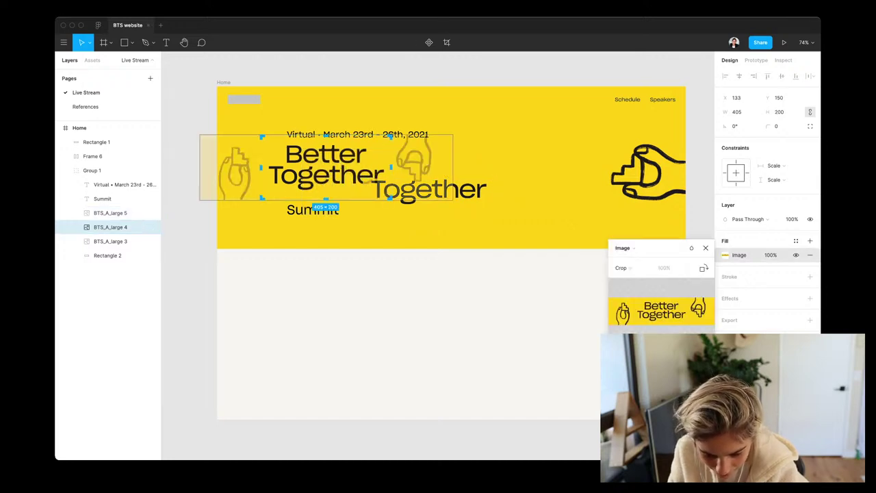
left_click_drag(326, 199, 326, 166)
key("Escape")
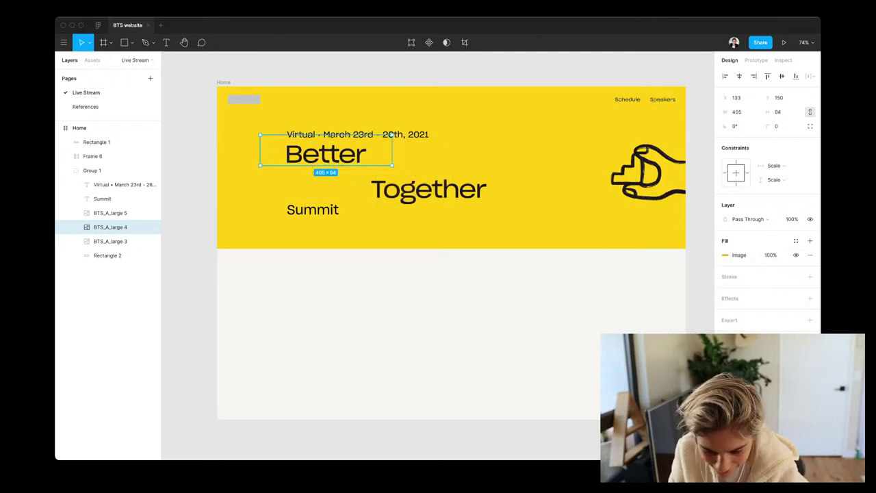
Refine the Better crop and place the Together image directly under Better
key("Return")
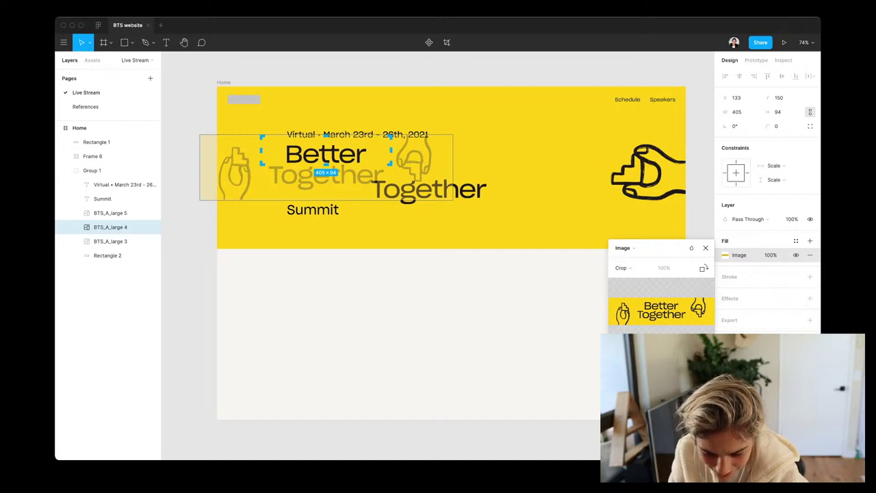
scroll(328, 162, "up", 5)
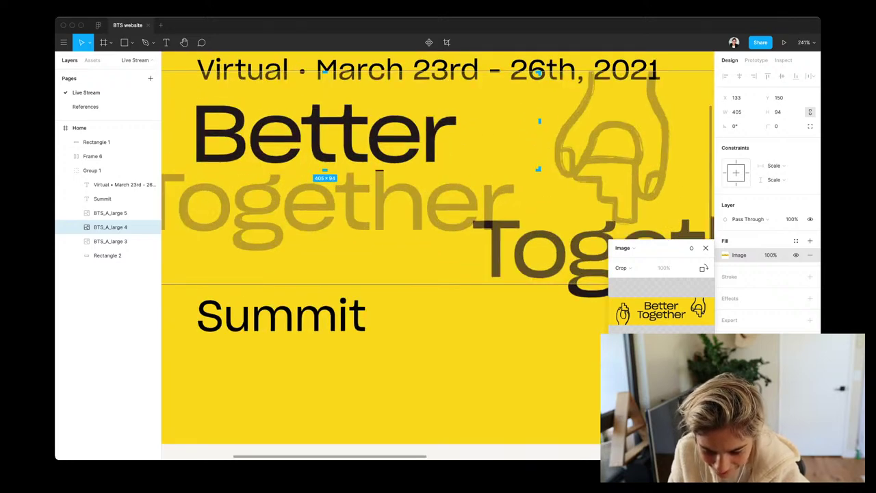
key("Escape")
scroll(329, 163, "down", 5)
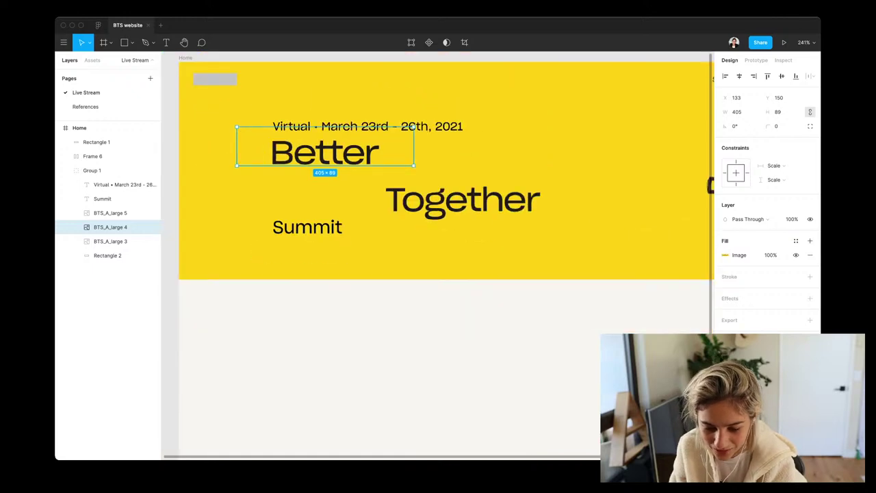
left_click_drag(462, 199, 347, 176)
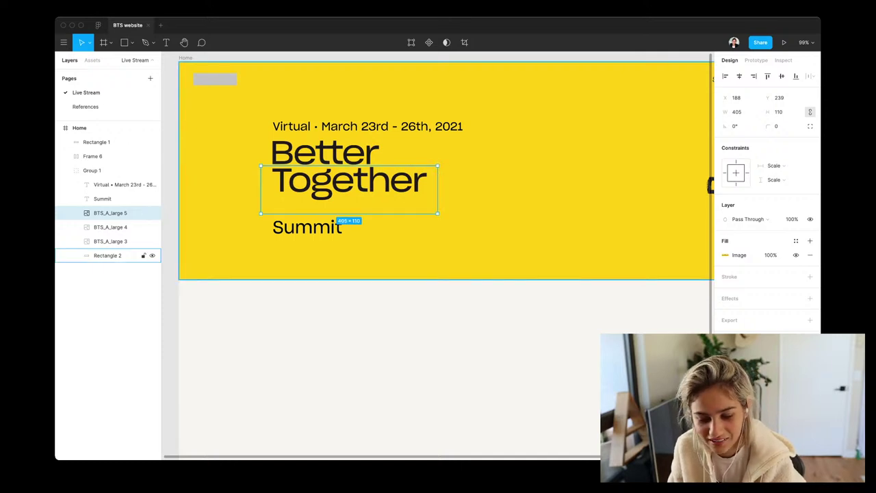
left_click(107, 255)
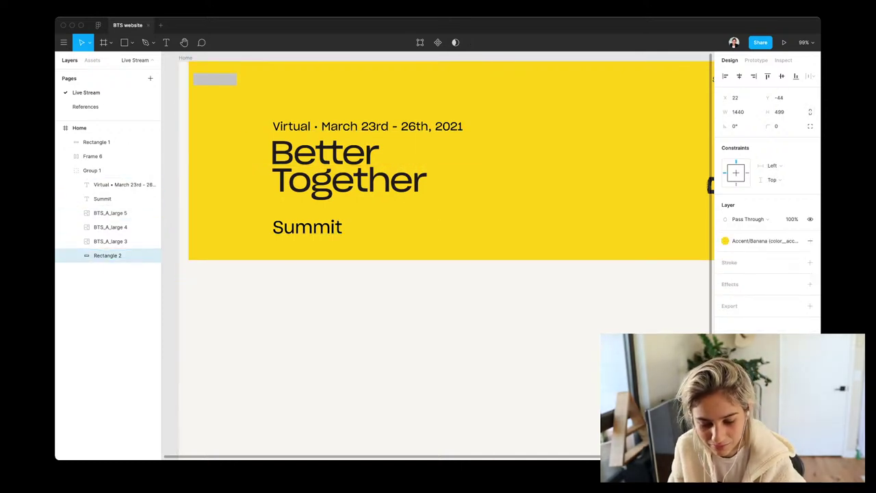
Move Summit under Together, group it with both wordmark images, and nudge the group down
left_click(103, 199)
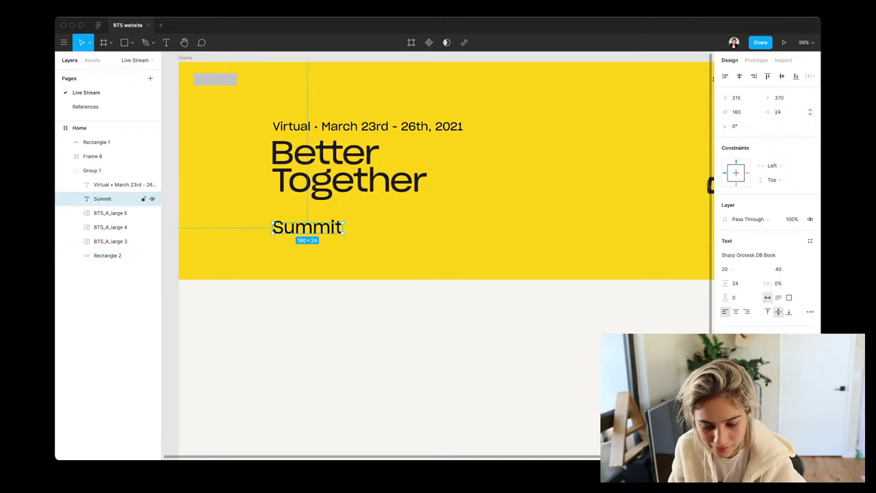
left_click_drag(308, 228, 372, 204)
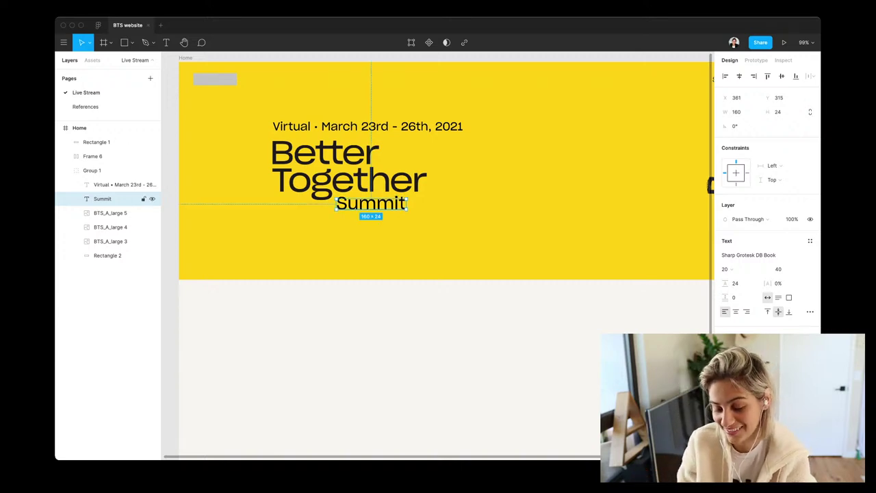
left_click(110, 213, "shift")
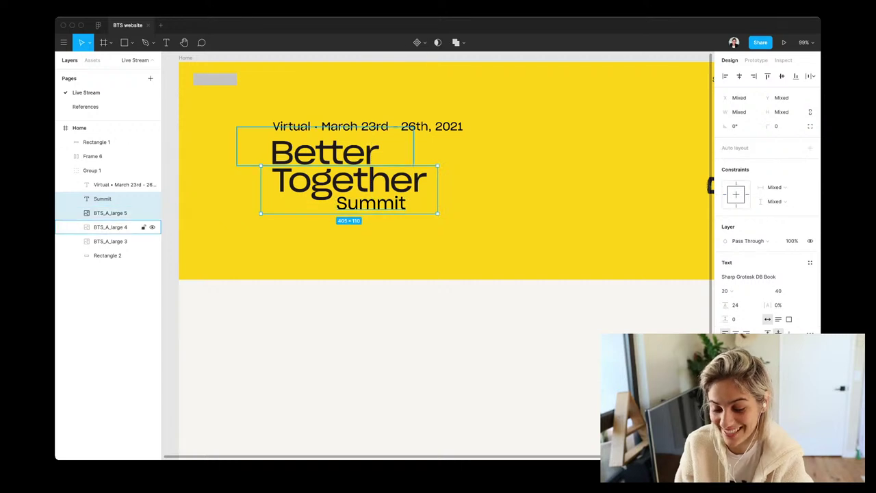
left_click(110, 227, "shift")
key("super+g")
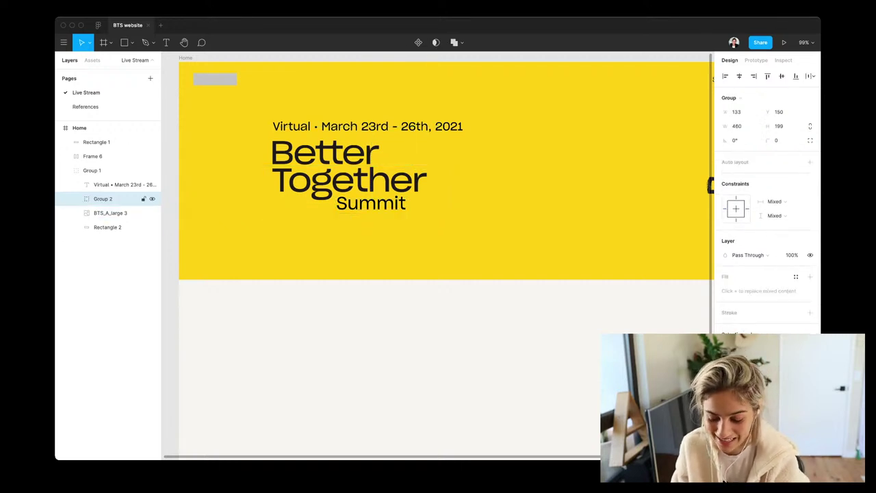
key("shift+Down")
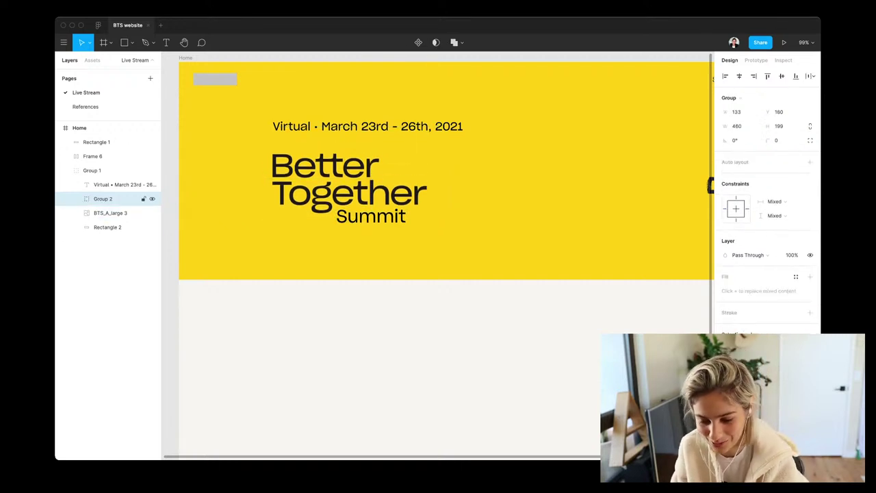
Nudge the date line down and set its font size to 20
left_click(124, 184)
key("Down")
key("Down")
key("Down")
key("Down")
key("Down")
key("Down")
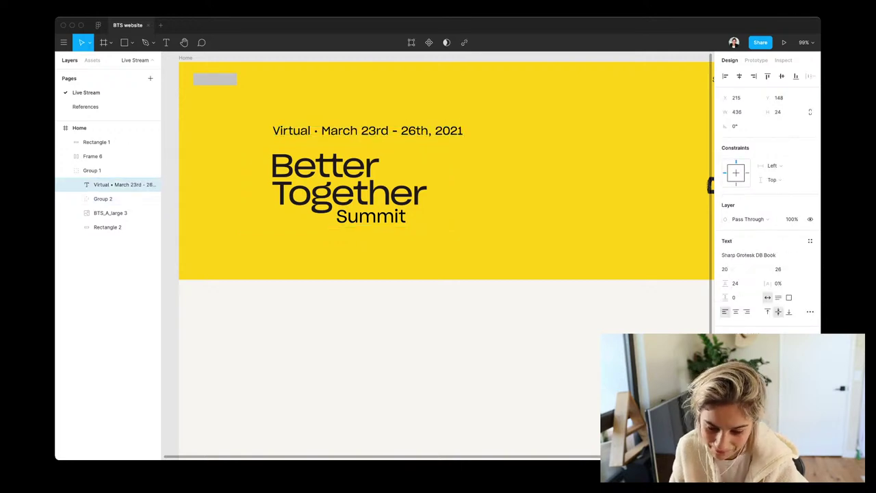
key("shift+Down")
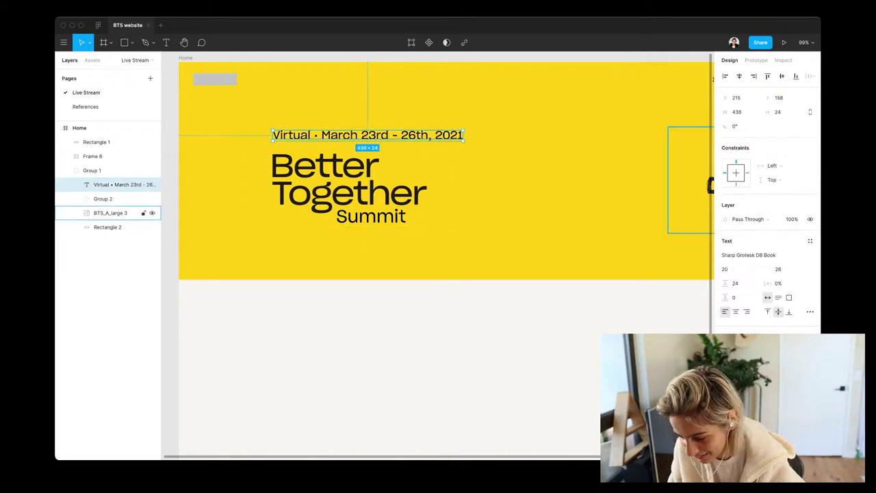
left_click(778, 269)
key("Down")
key("Down")
key("Down")
key("Down")
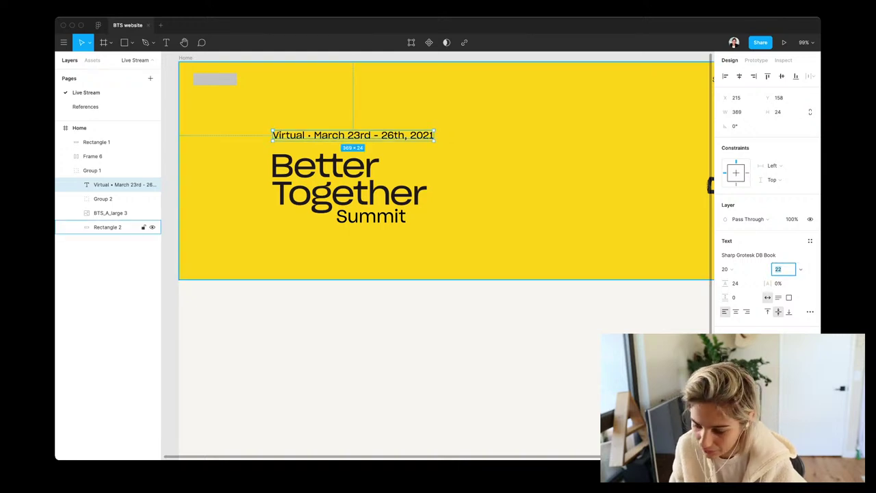
key("Down")
key("Down")
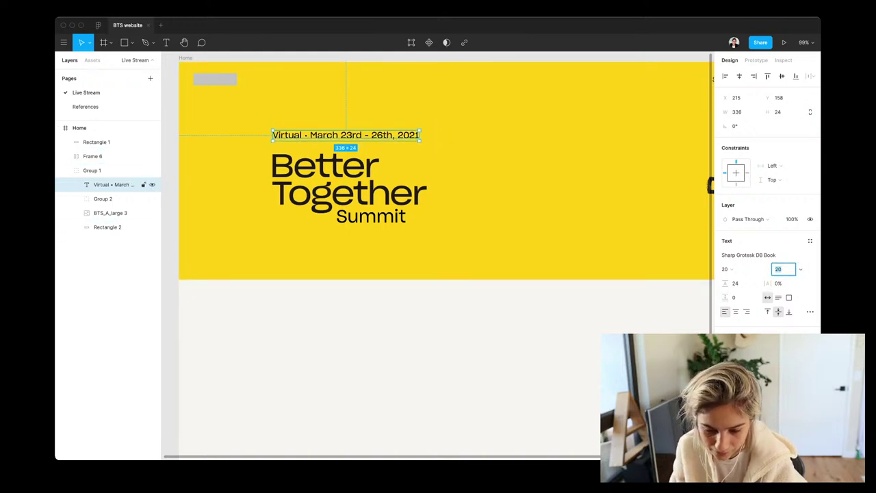
type("10")
key("Return")
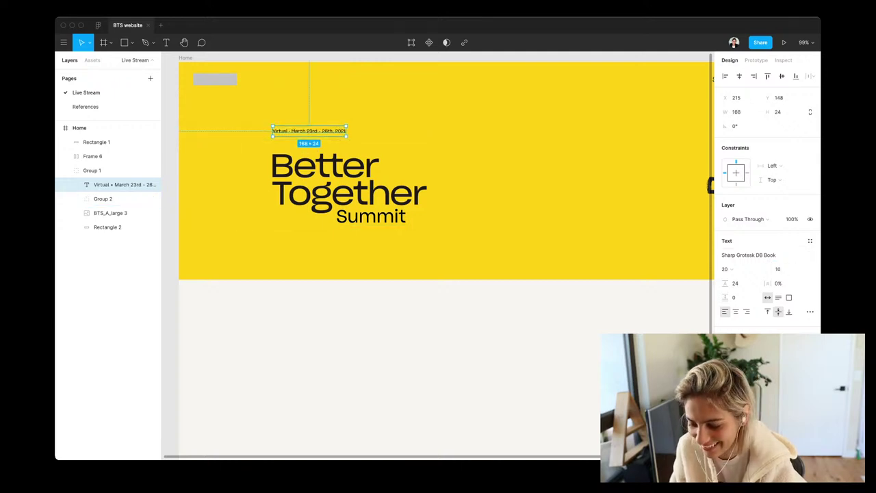
left_click(780, 269)
key("BackSpace")
key("BackSpace")
type("20")
key("Return")
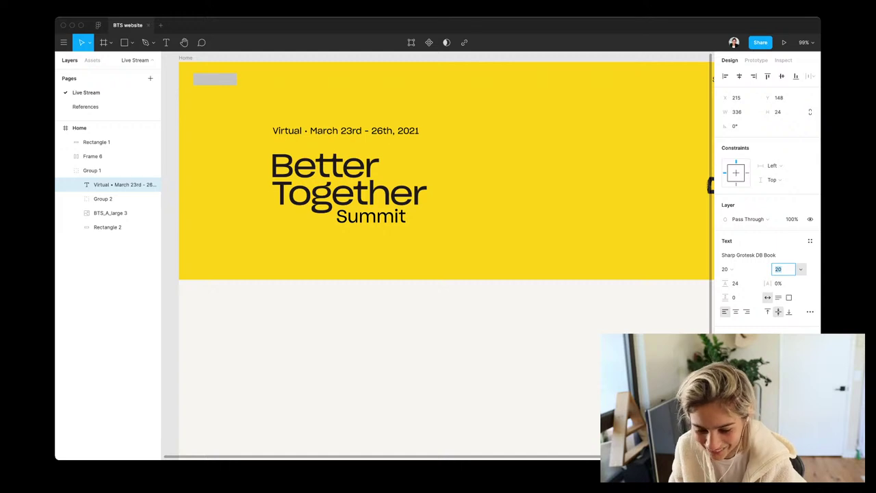
Position the date line just above the grouped Better Together wordmark
left_click(107, 227)
left_click(123, 184)
key("shift+Down")
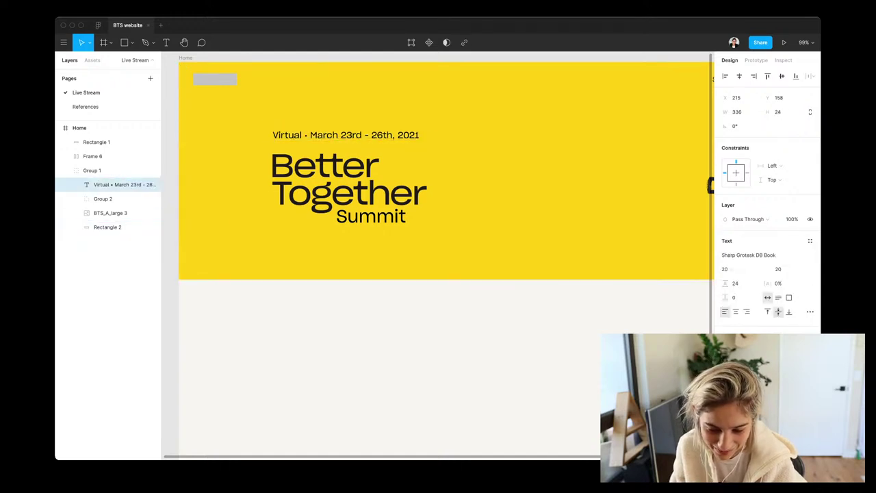
key("shift+Down")
key("shift+Down")
key("Up")
key("Up")
key("Up")
key("Up")
key("Up")
key("Up")
key("Up")
key("Up")
key("Up")
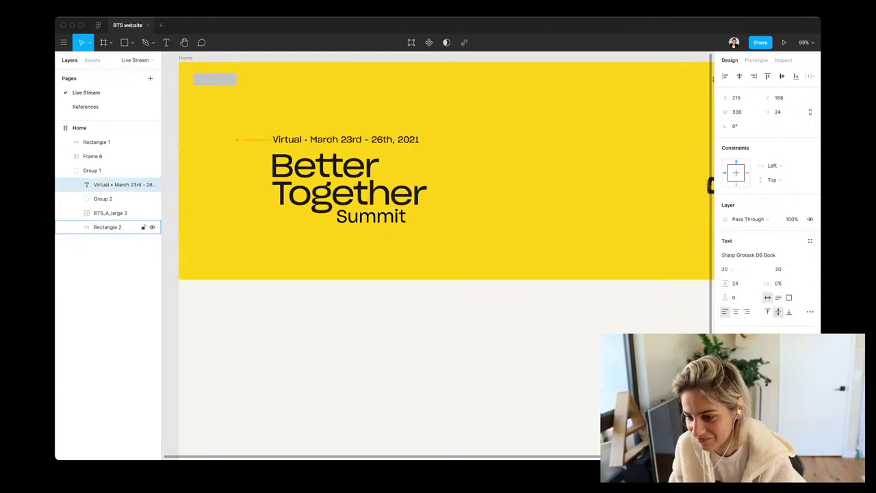
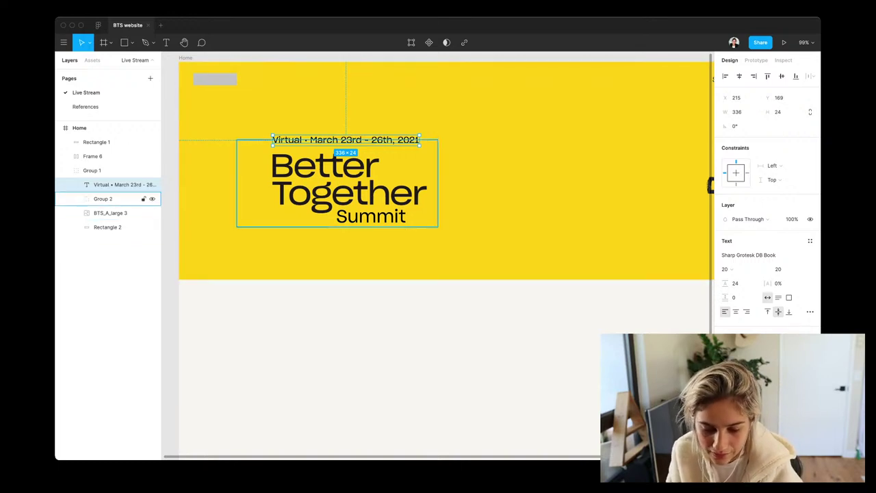
Inspect the date text and title group layers, then fit the whole Home frame in view
left_click(102, 198, "shift")
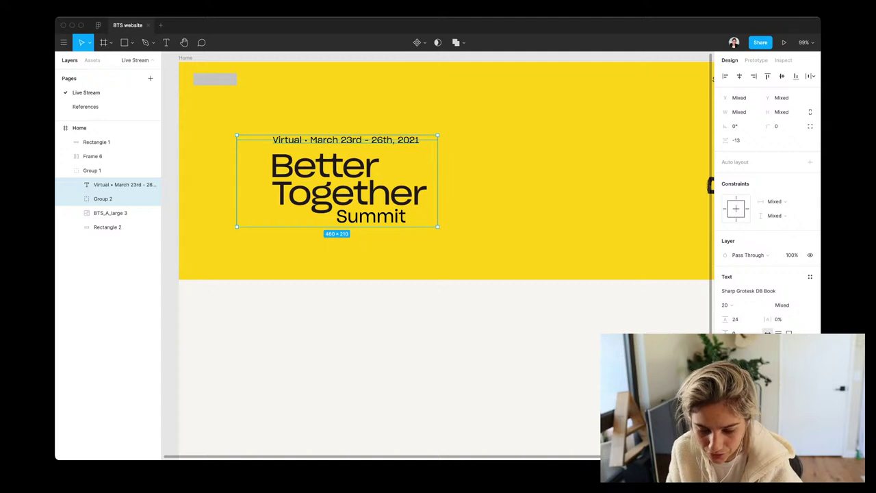
left_click(107, 226)
left_click(113, 184)
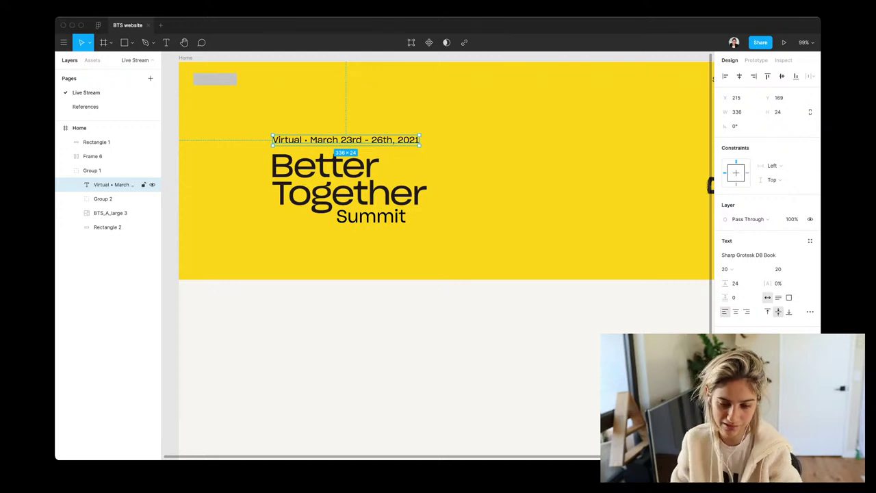
key("Escape")
scroll(438, 257, "right", 3)
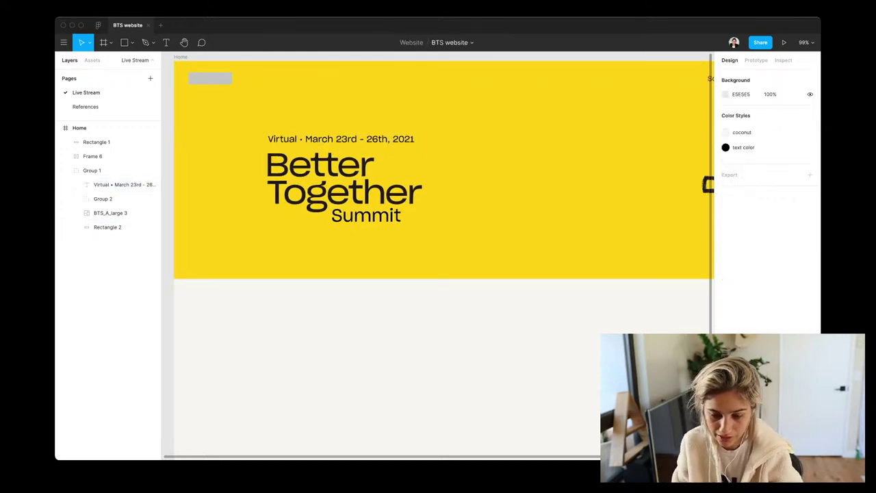
key("shift+1")
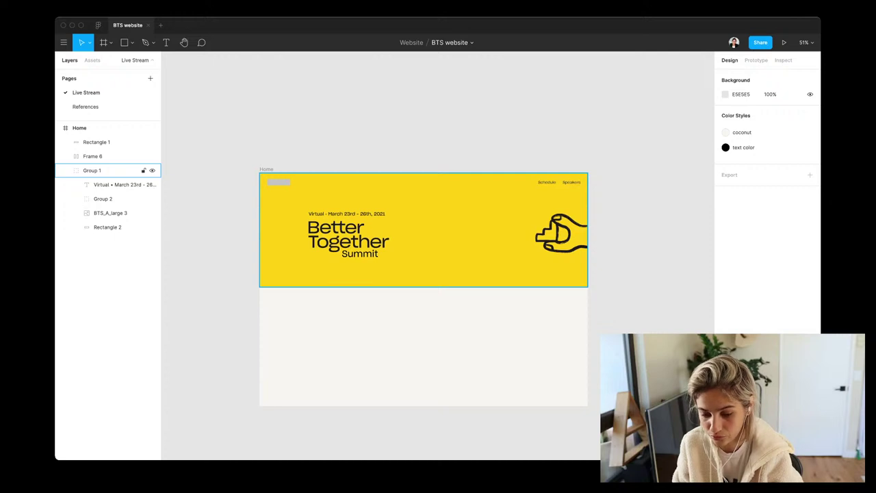
Check the hero group and yellow banner up close, then switch to the References page
left_click(103, 170)
left_click(103, 199)
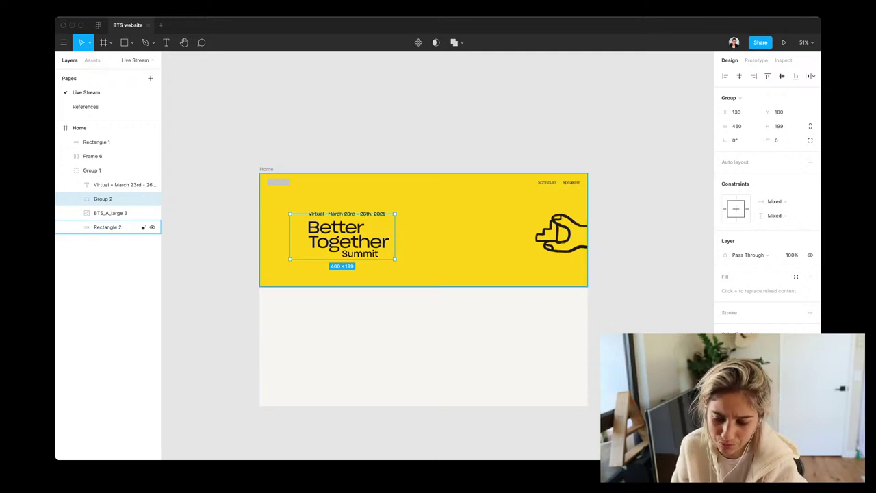
scroll(346, 208, "up", 6)
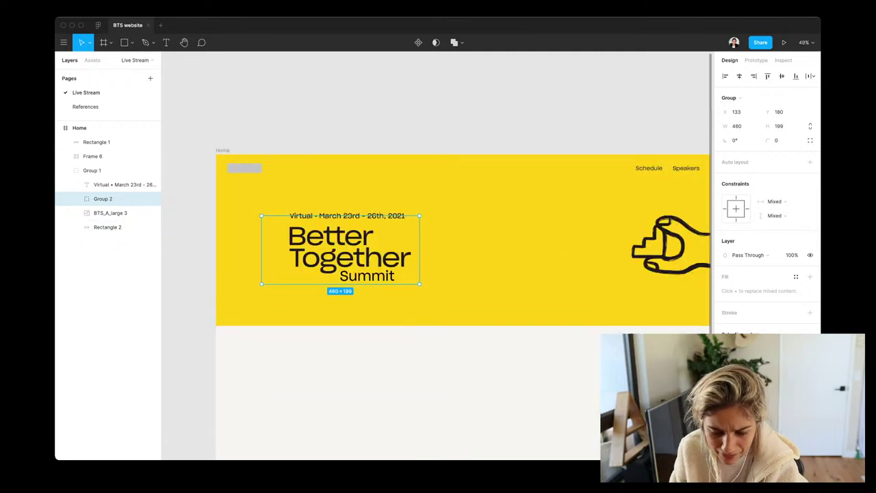
left_click(346, 209)
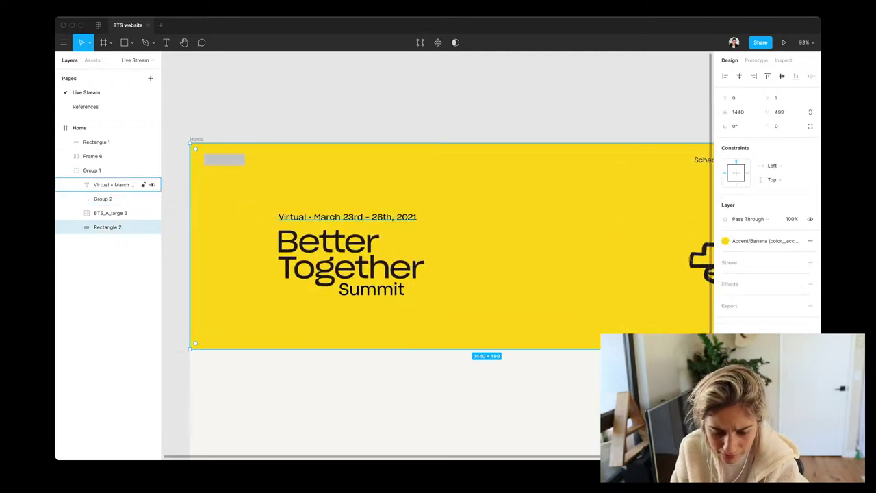
key("shift+2")
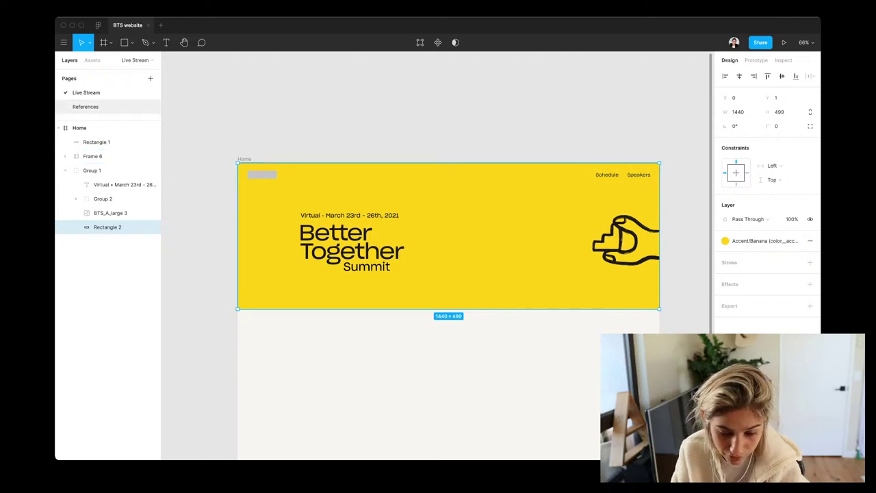
left_click(85, 107)
scroll(438, 253, "left", 10)
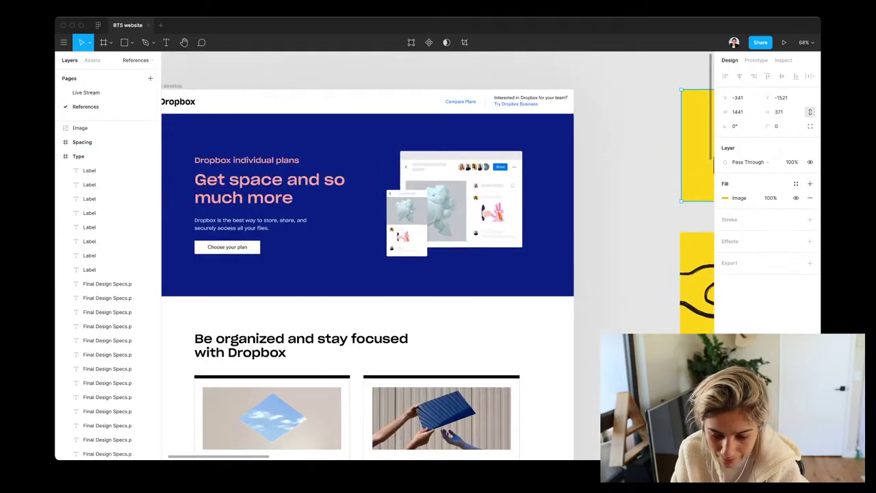
Check the Dropbox page header and nav bar sizes, then return to the Live Stream page
left_click(479, 274)
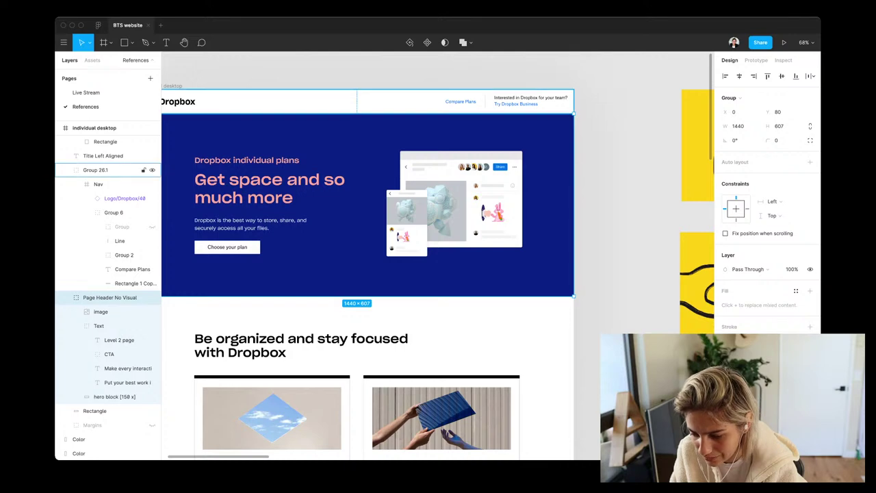
left_click(308, 101)
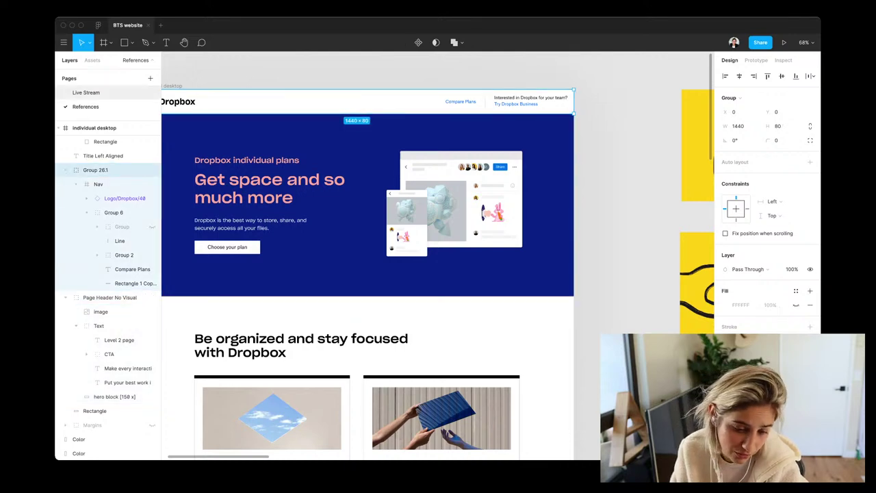
left_click(86, 93)
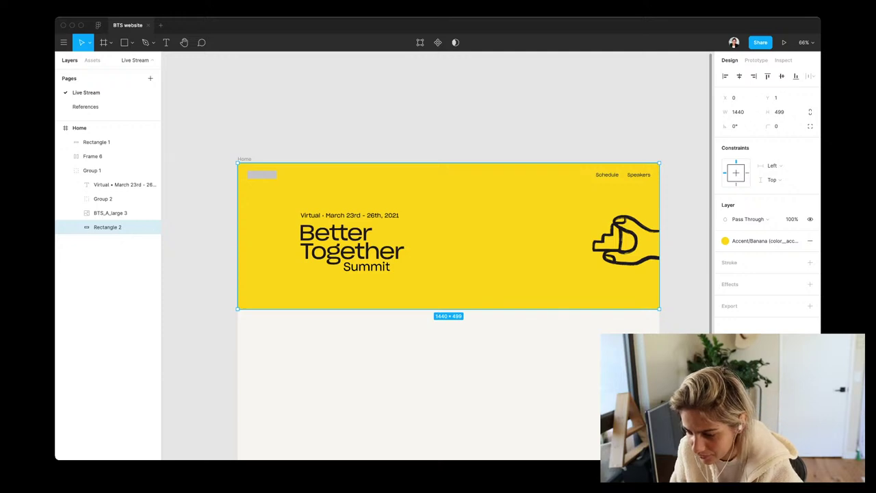
Raise the hero group's height from 499 to 500
left_click(779, 111)
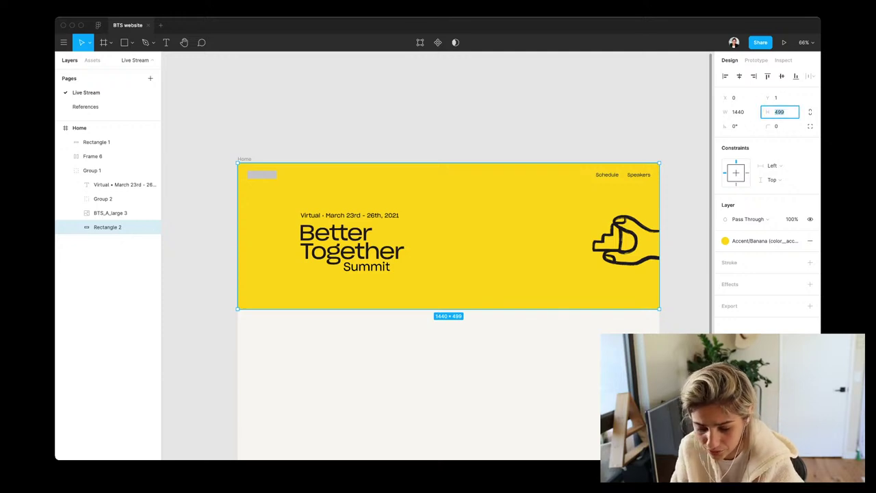
key("Escape")
key("Escape")
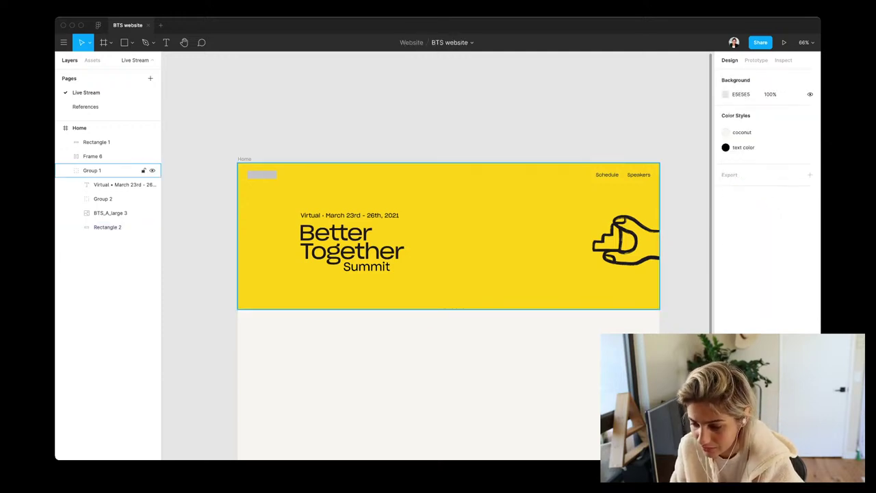
left_click(92, 169)
left_click(779, 126)
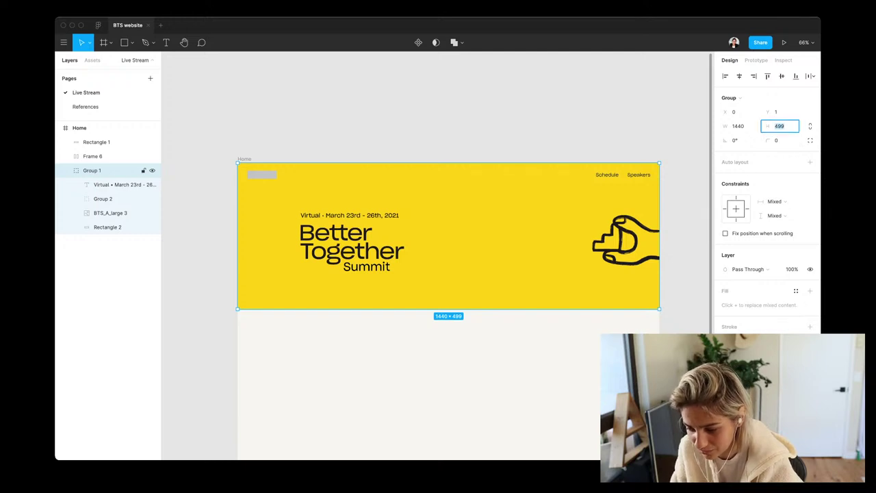
key("Up")
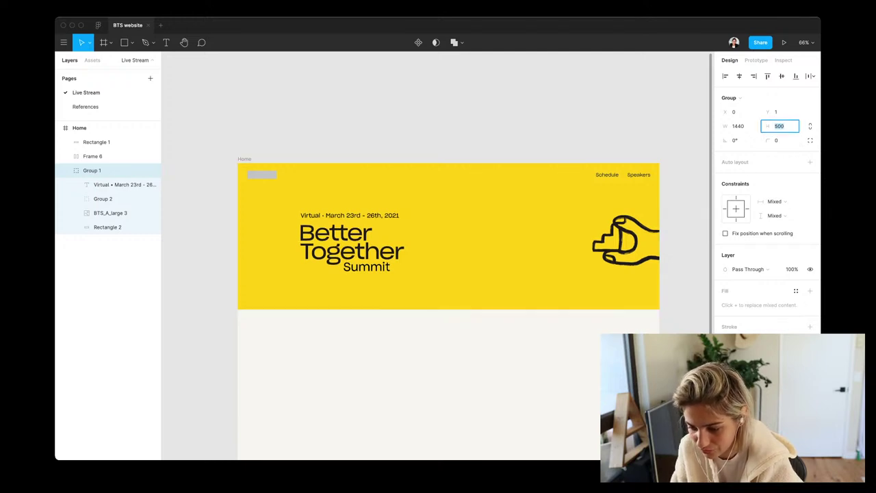
key("Escape")
key("Escape")
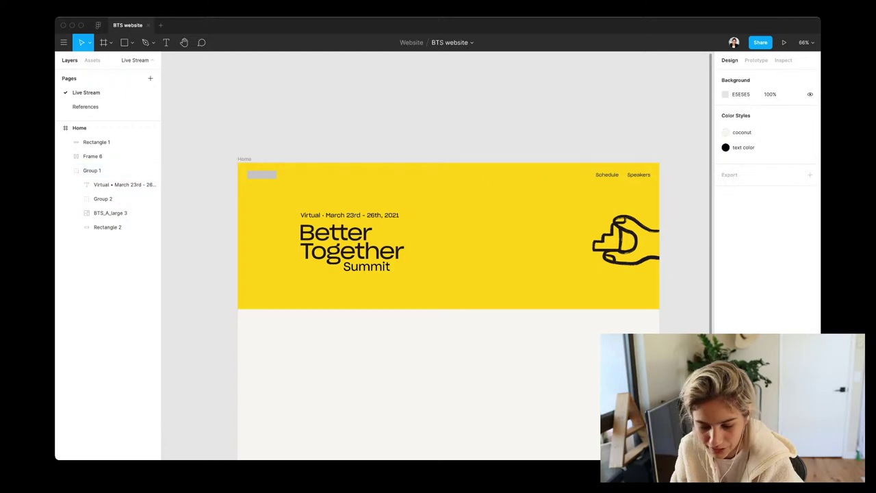
Group the date line with the Better Together title and nudge the new group up 20 px
left_click(103, 170)
left_click(103, 198)
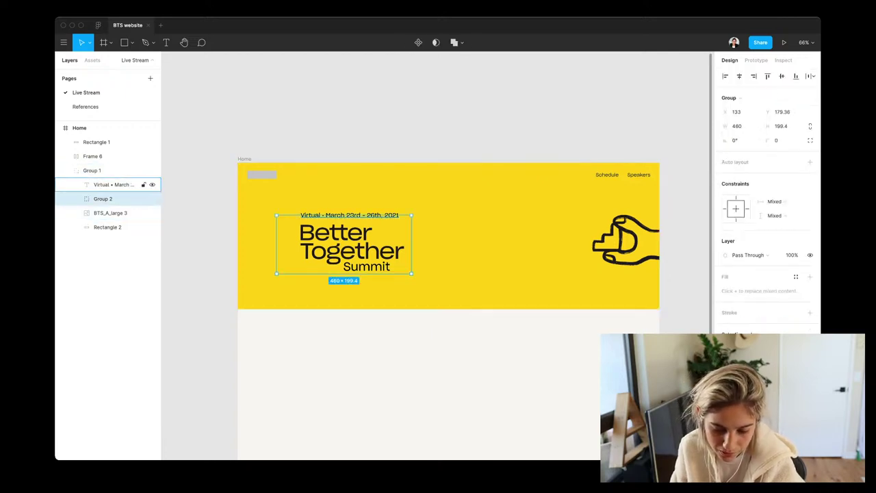
left_click(123, 184, "shift")
key("super+g")
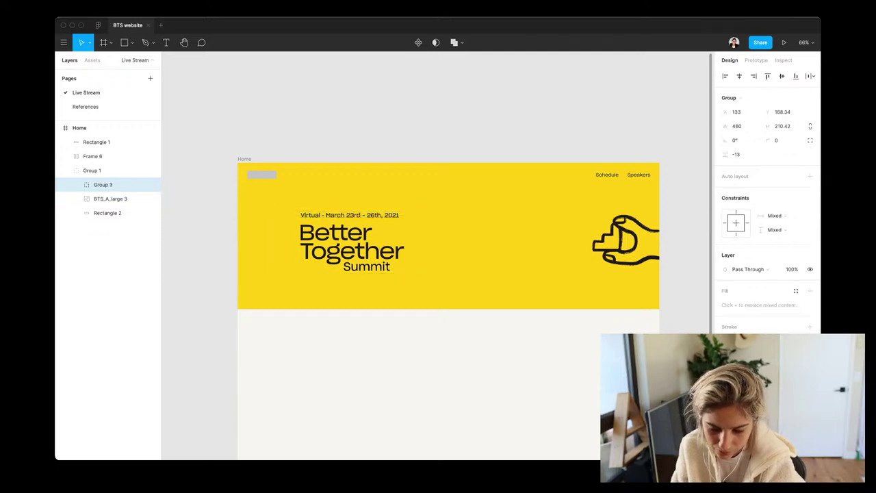
key("shift+Up")
key("shift+Up")
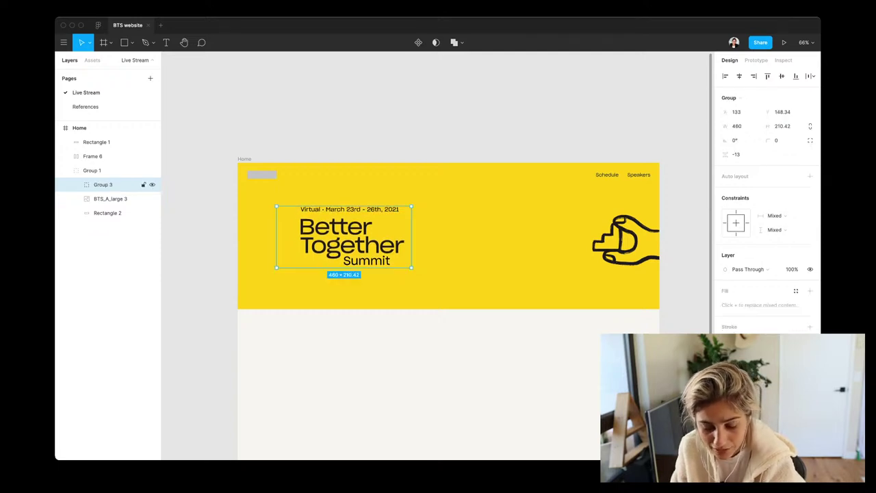
left_click(79, 128)
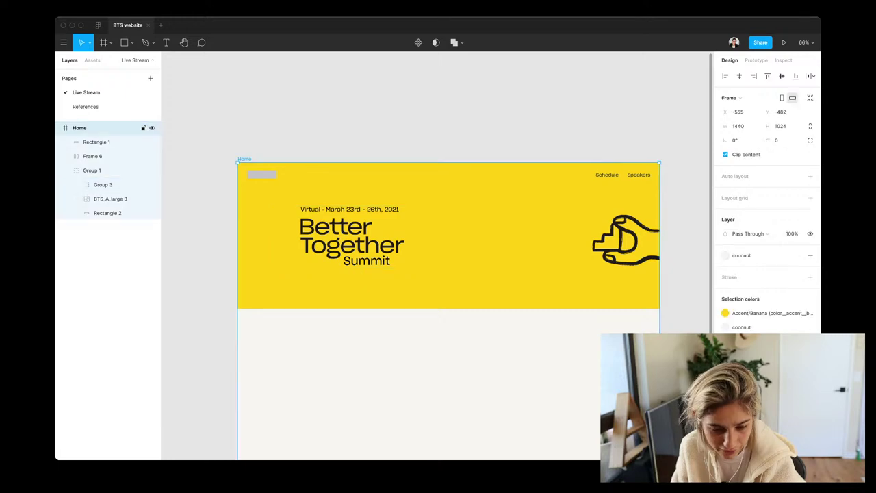
left_click(86, 107)
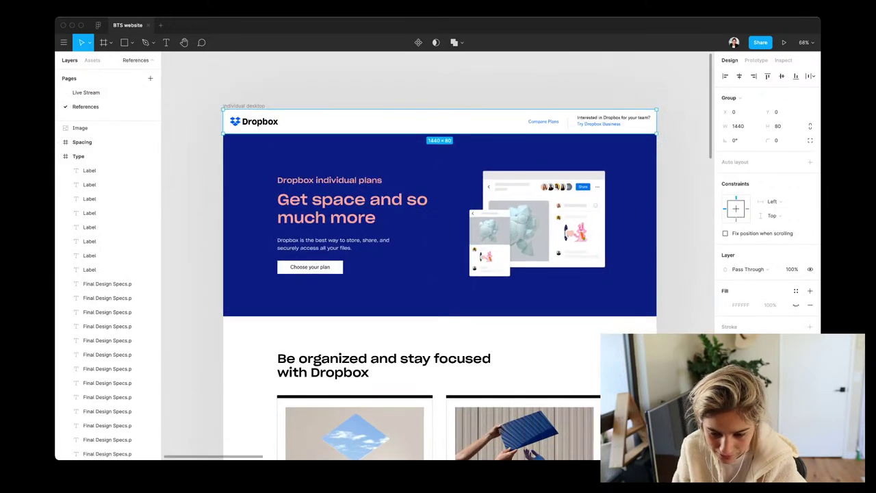
Select the Dropbox individual desktop frame and show its 24-column layout grid
key("shift+Return")
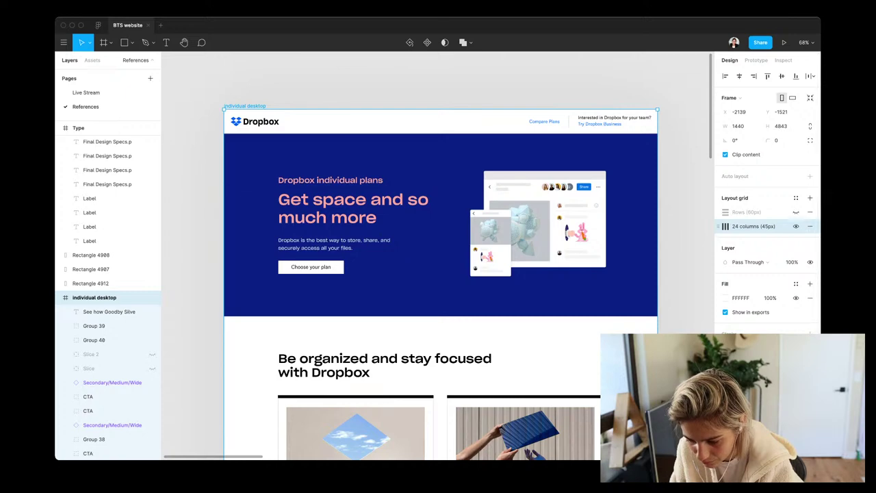
key("Escape")
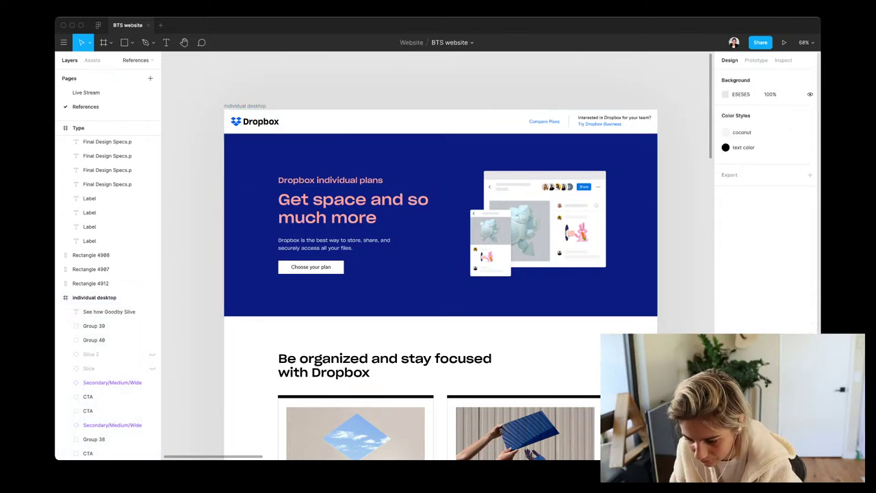
left_click(95, 297)
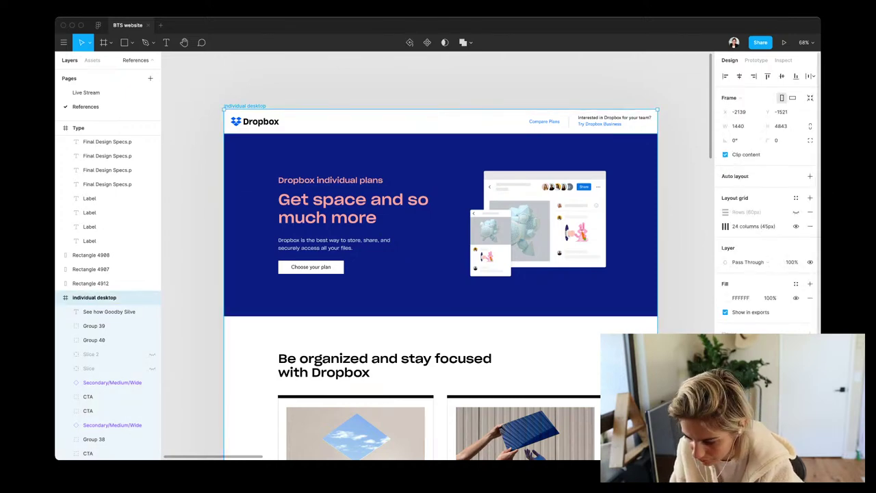
left_click(795, 226)
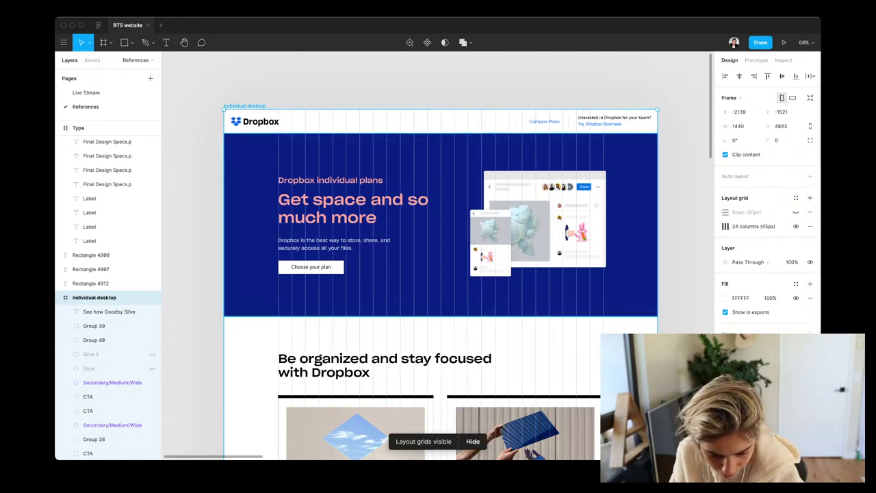
Inspect the 1440 × 607 blue hero block, trial-resize it and undo, then return to Live Stream
left_click(440, 224)
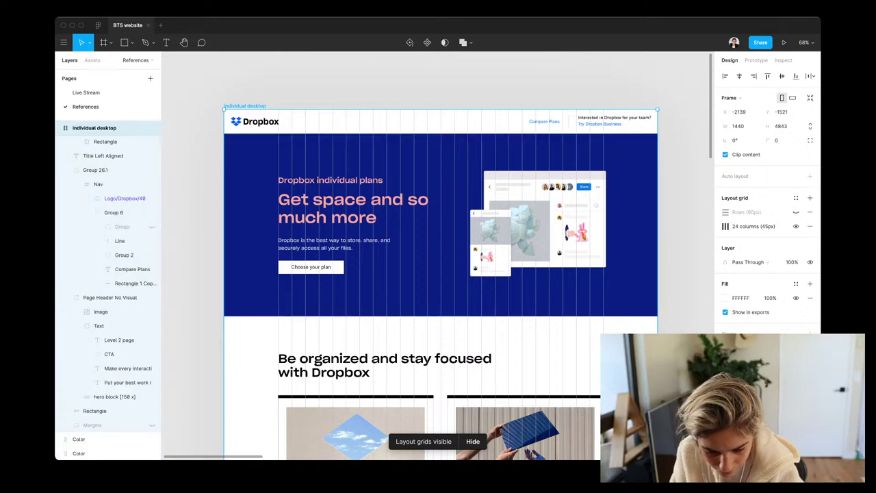
left_click(114, 396)
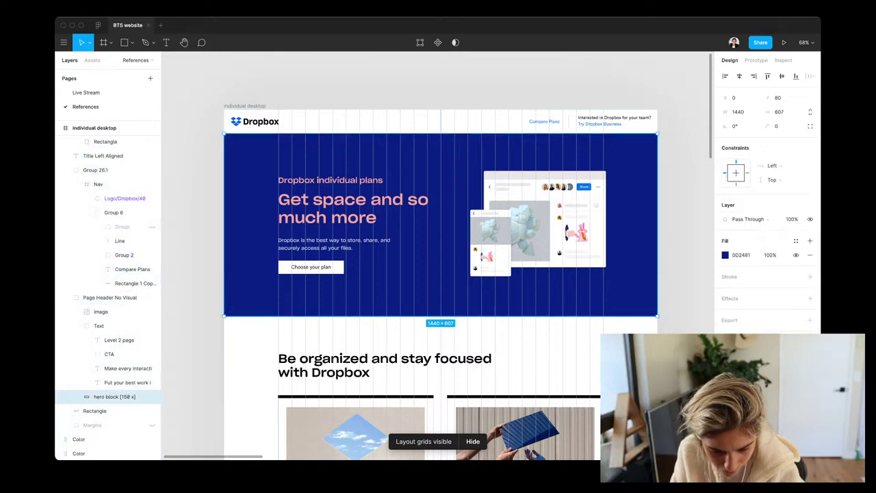
left_click_drag(226, 311, 278, 312)
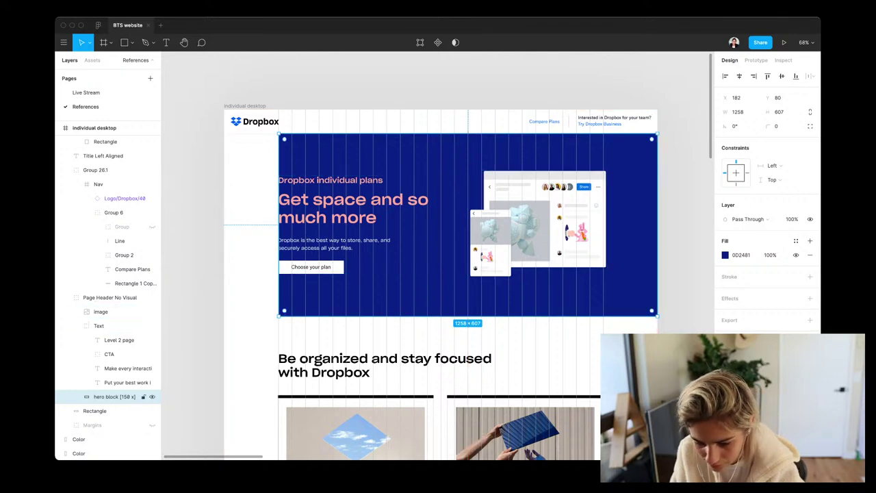
key("super+z")
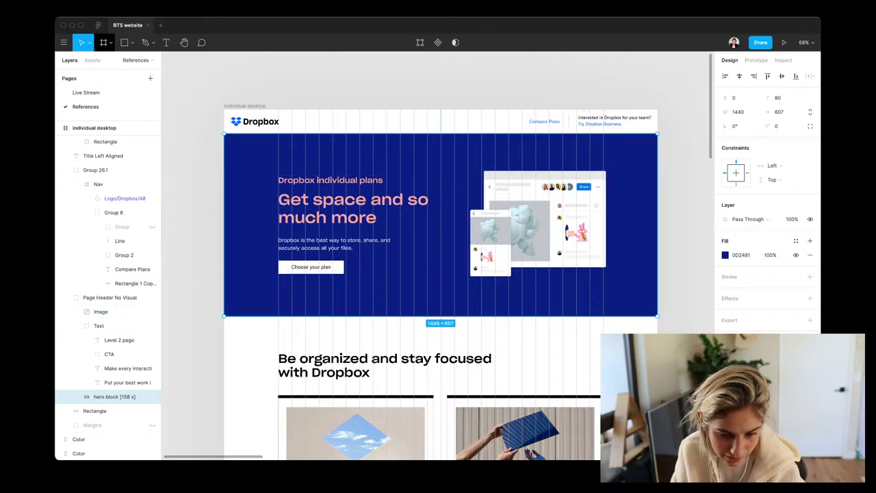
left_click(86, 92)
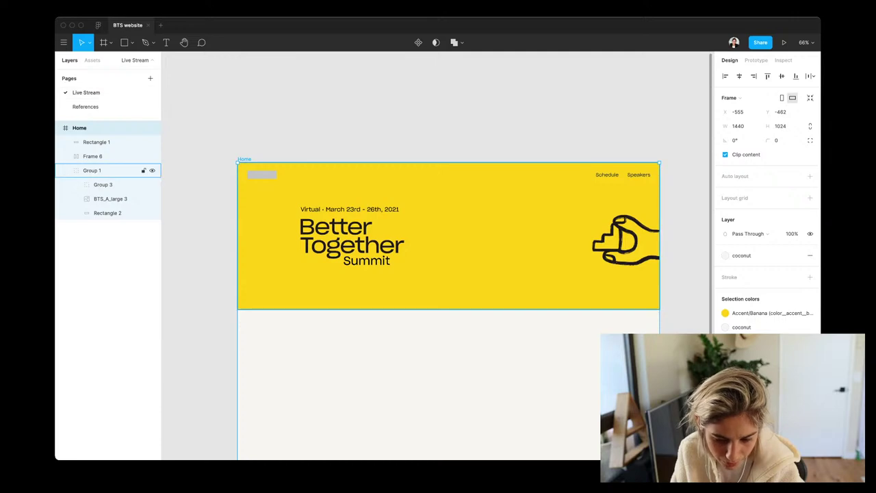
Adjust the hero group's width so it spans the Home frame
left_click(92, 170)
mouse_move(659, 236)
left_mouse_down()
mouse_move(596, 237)
mouse_move(659, 237)
left_mouse_up()
left_click_drag(299, 236, 237, 236)
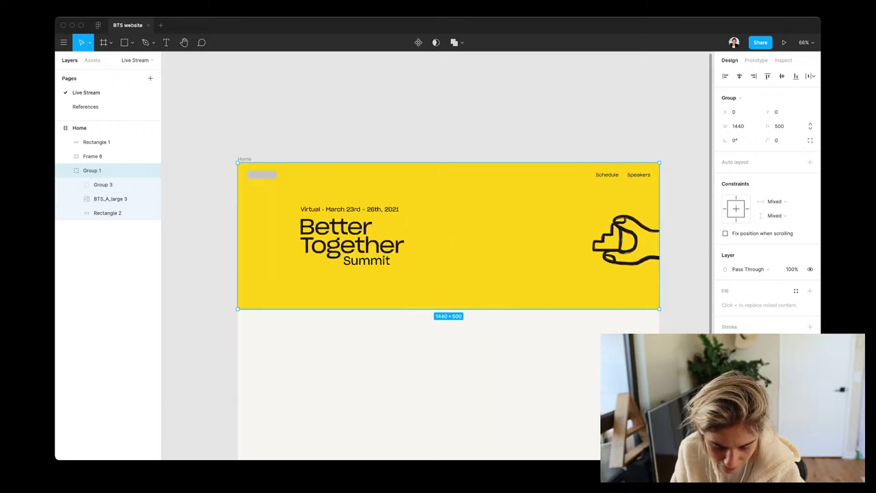
left_click(79, 128)
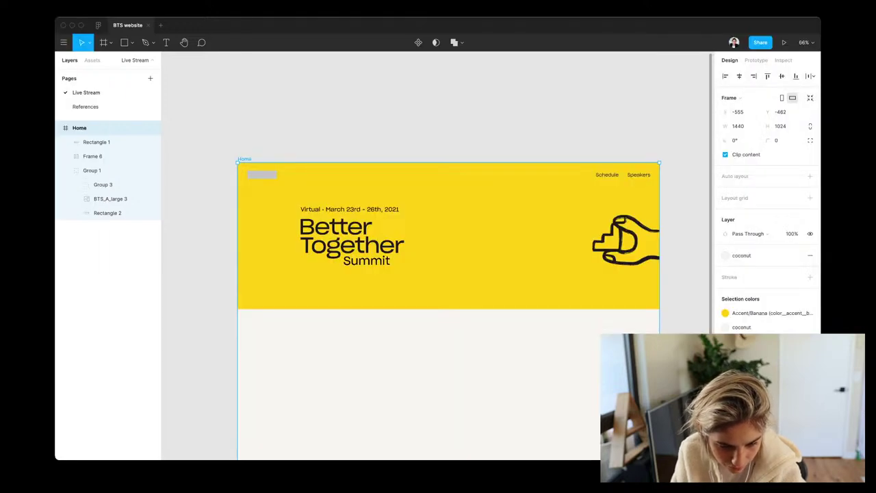
Show rulers and place a vertical guide at the Home frame's left content margin
key("shift+r")
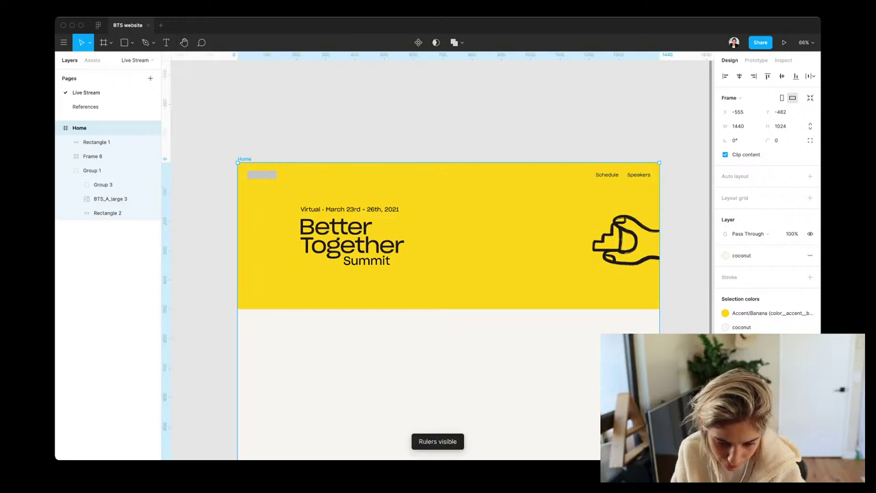
left_click_drag(165, 273, 295, 274)
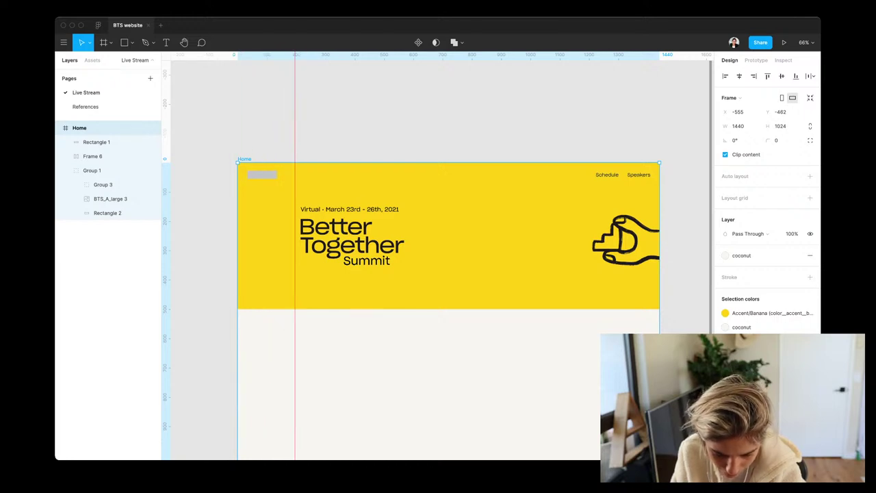
key("Escape")
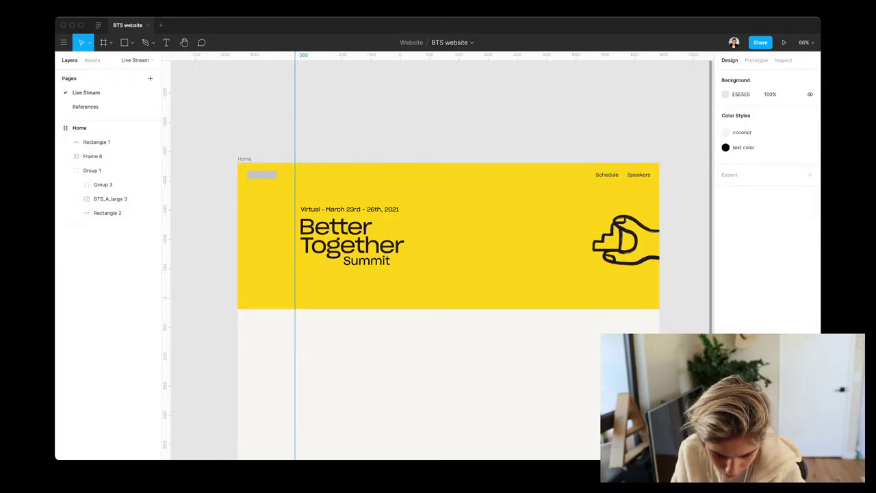
left_click(96, 128)
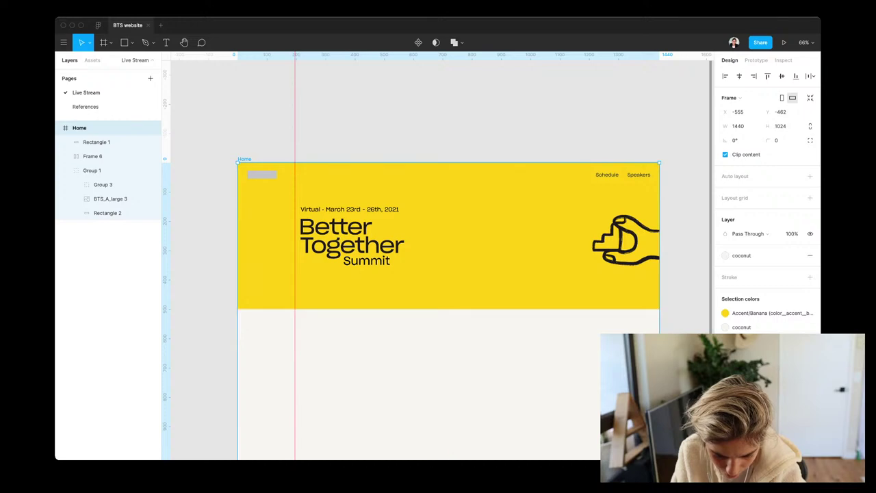
key("Escape")
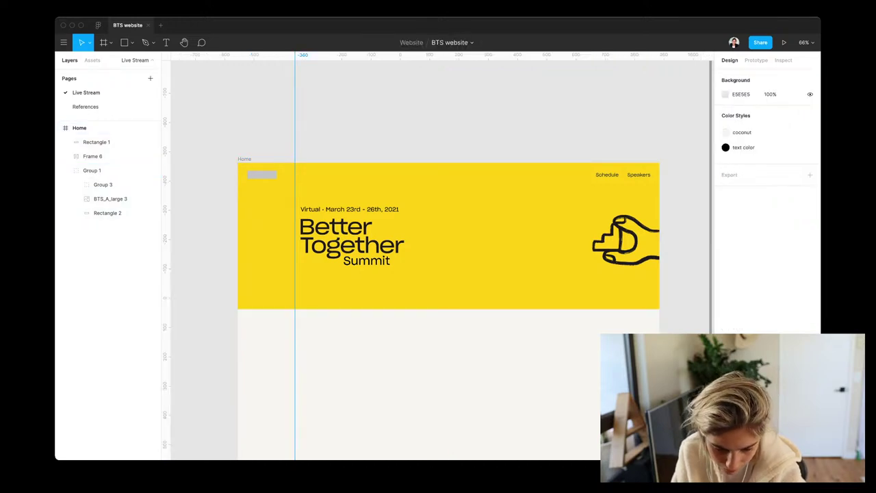
key("shift+Left")
key("shift+Left")
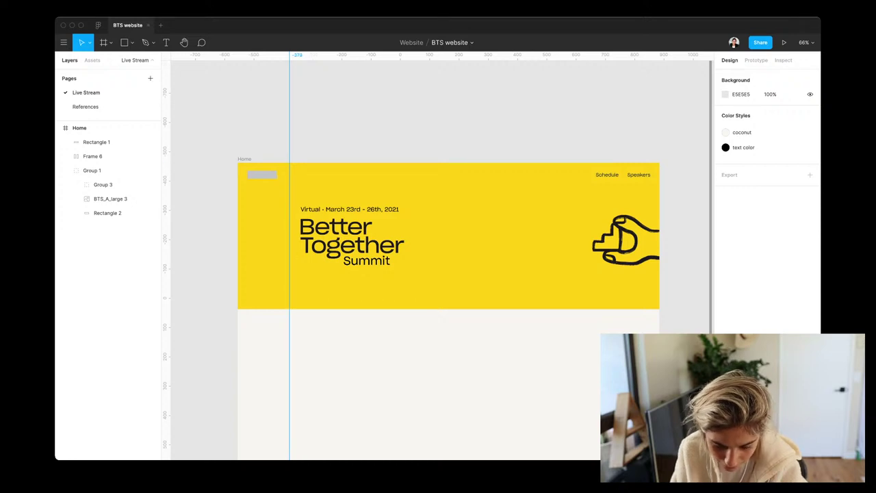
Use a 182-wide spacer rectangle at the right edge to place a right-margin guide, then delete it
key("r")
mouse_move(238, 350)
left_mouse_down()
mouse_move(276, 379)
mouse_move(301, 374)
left_mouse_up()
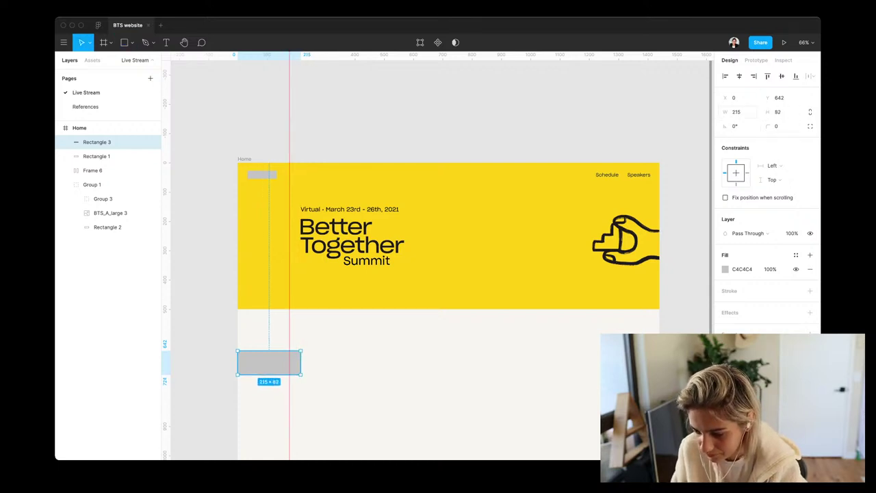
left_click(737, 111)
type("182")
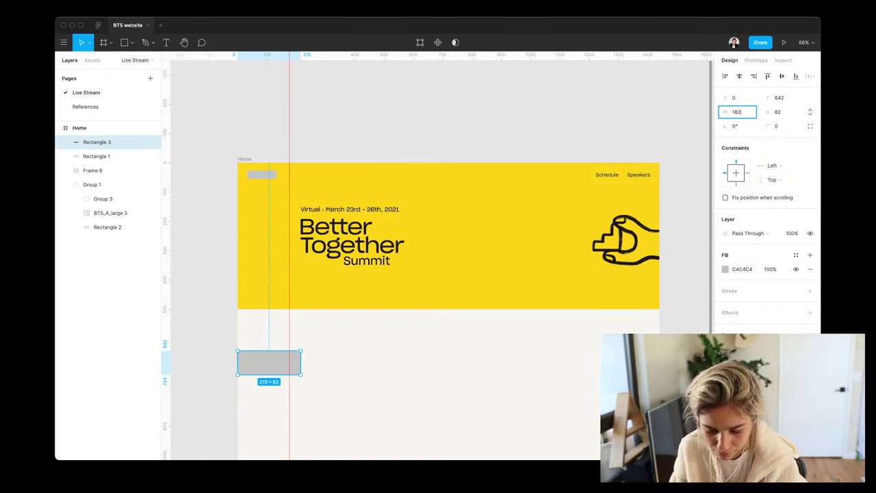
key("Return")
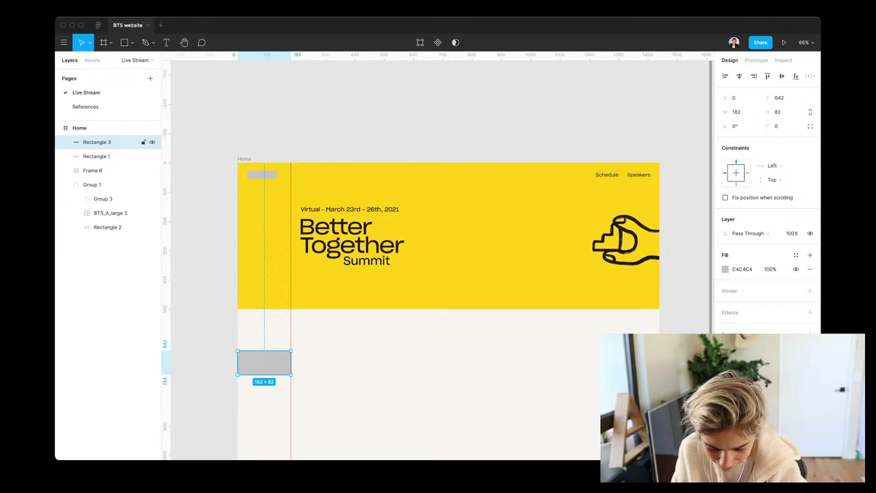
left_click_drag(264, 362, 634, 363)
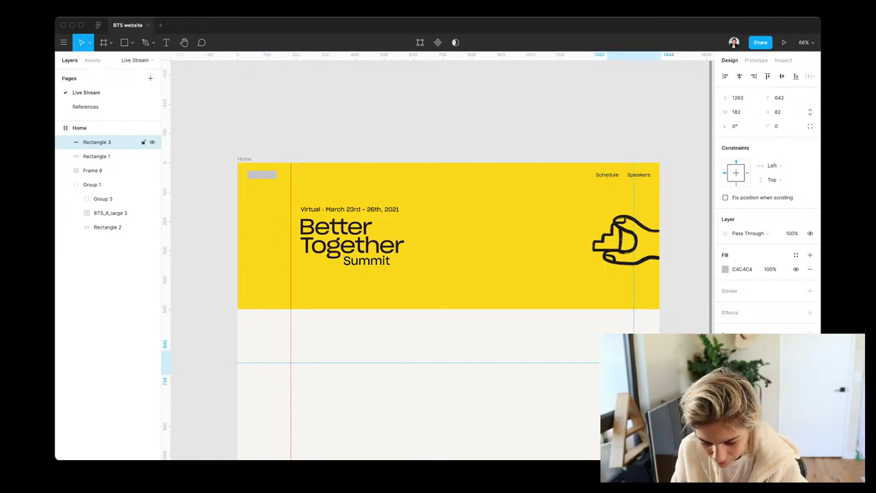
left_click_drag(164, 363, 589, 363)
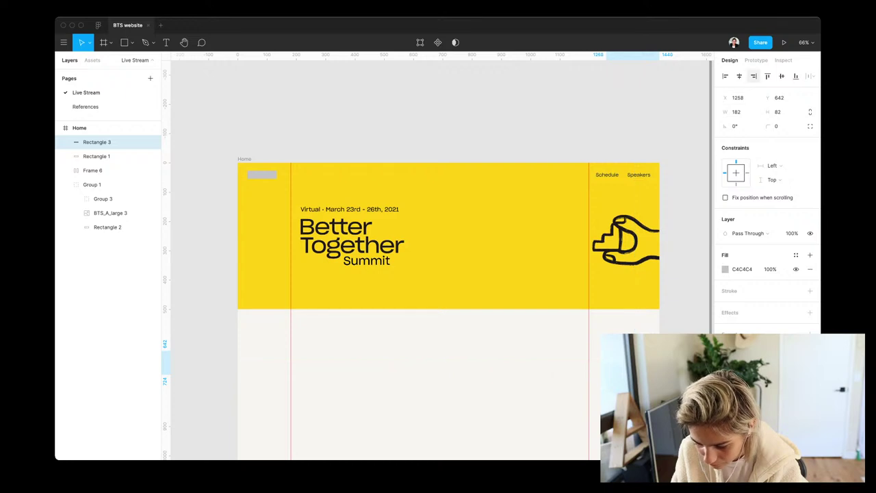
key("Left")
key("Left")
key("Left")
key("Left")
left_click_drag(588, 362, 606, 362)
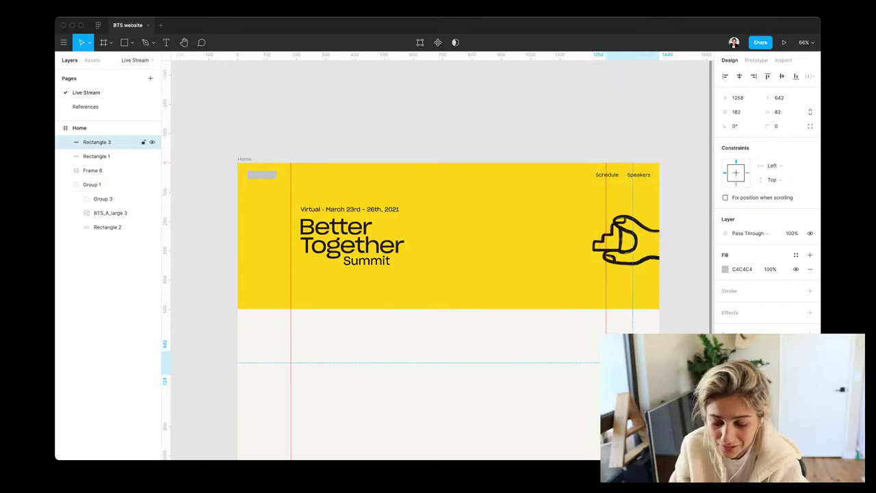
key("Delete")
Nudge the headline to the left guide and align the hand illustration to the right guide at X 1258, Y 128
left_click(103, 184)
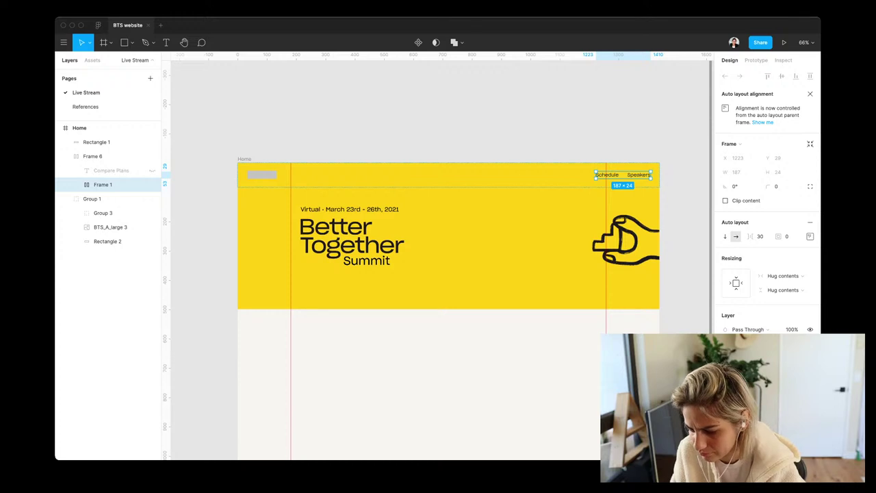
key("Escape")
left_click(102, 213)
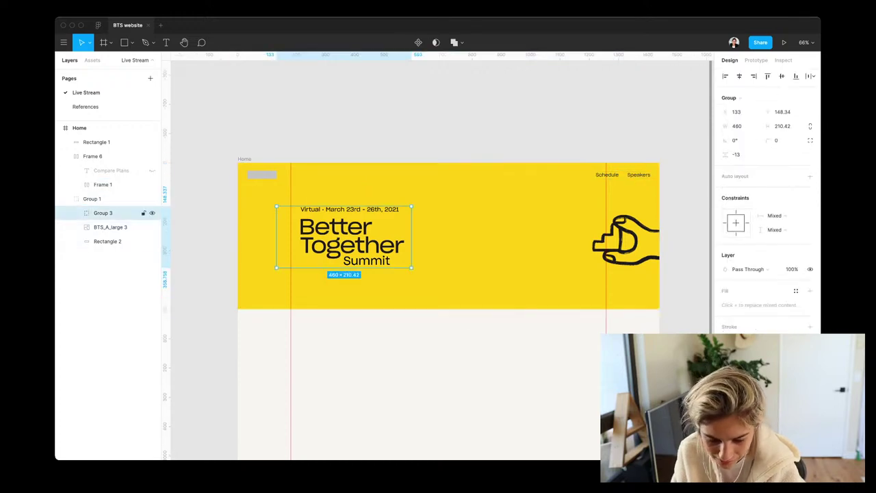
key("Left")
key("Left")
key("Left")
key("Left")
key("Left")
key("Left")
key("Left")
key("Left")
key("Left")
key("Left")
key("Left")
key("Left")
key("Left")
key("Left")
key("Left")
key("Left")
key("Left")
key("Left")
key("Left")
key("Left")
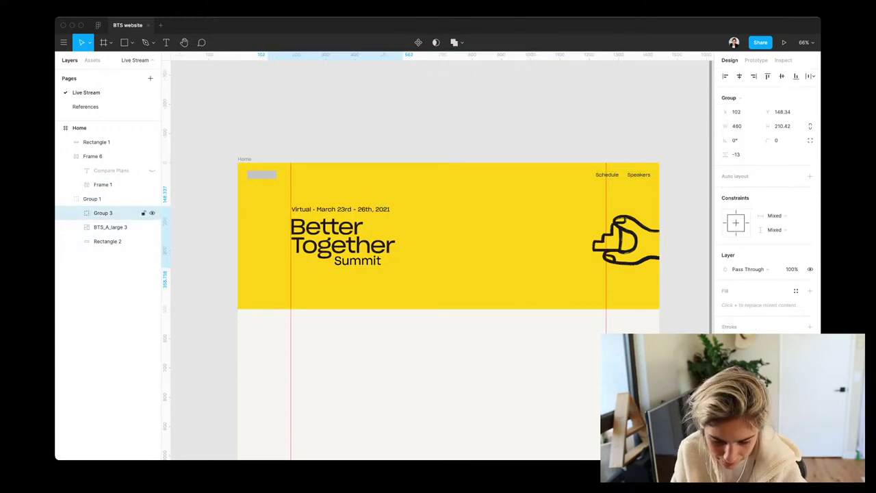
key("Left")
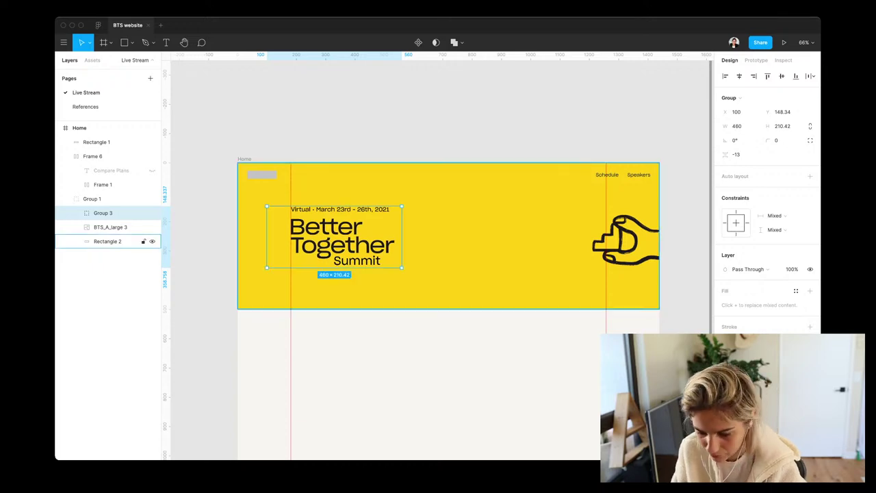
left_click(111, 226)
key("shift+Left")
key("shift+Left")
left_click_drag(603, 242, 558, 236)
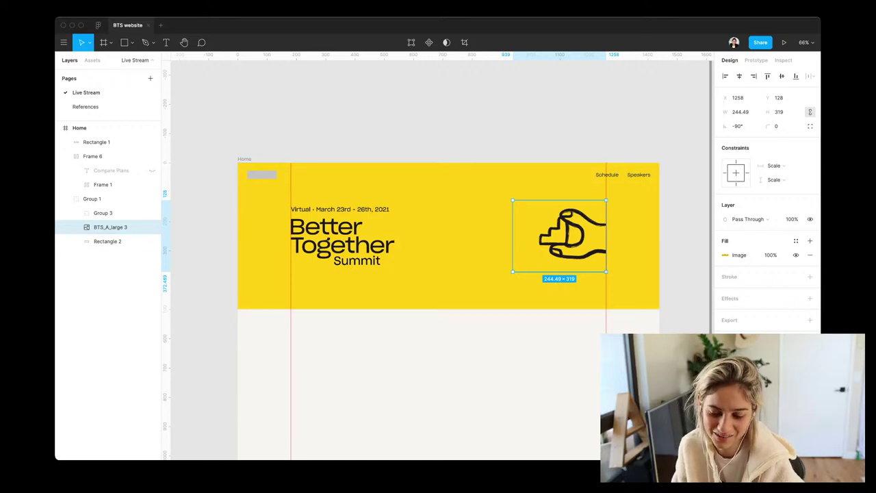
scroll(451, 274, "down", 3)
scroll(451, 274, "up", 2)
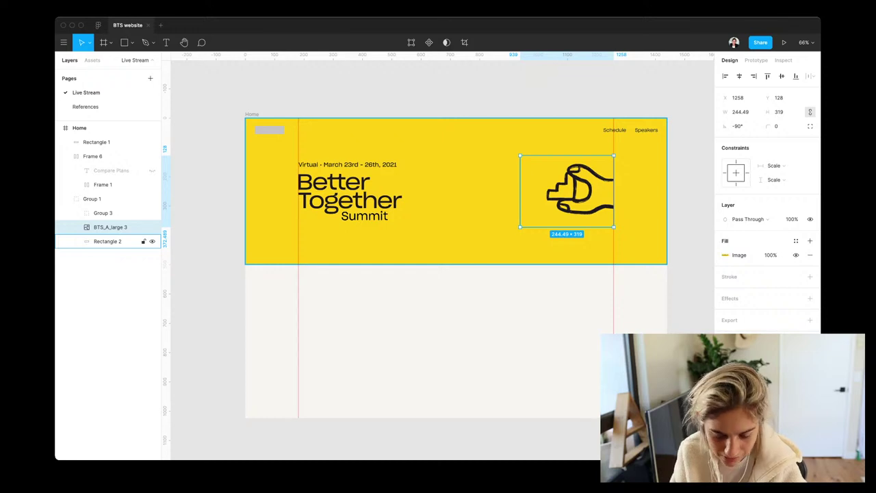
scroll(335, 294, "up", 5)
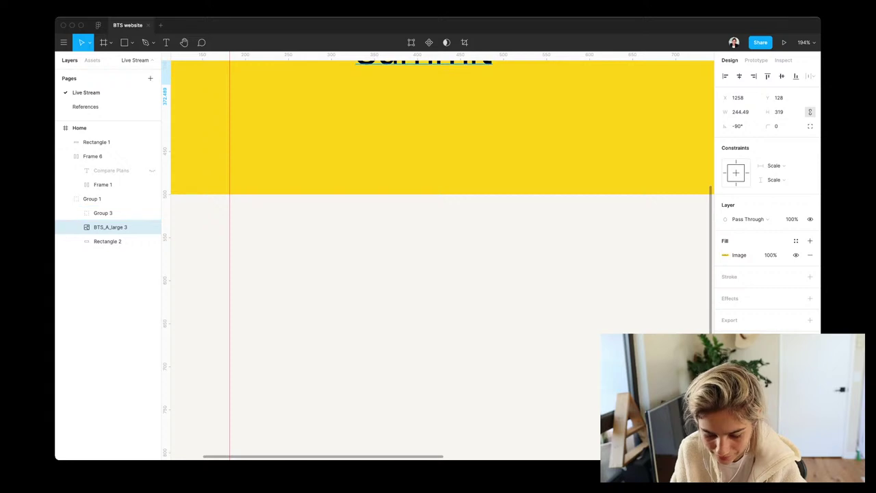
Paste a copy of the Summit text below the yellow hero near the left guide
left_click(424, 63)
key("Escape")
key("super+v")
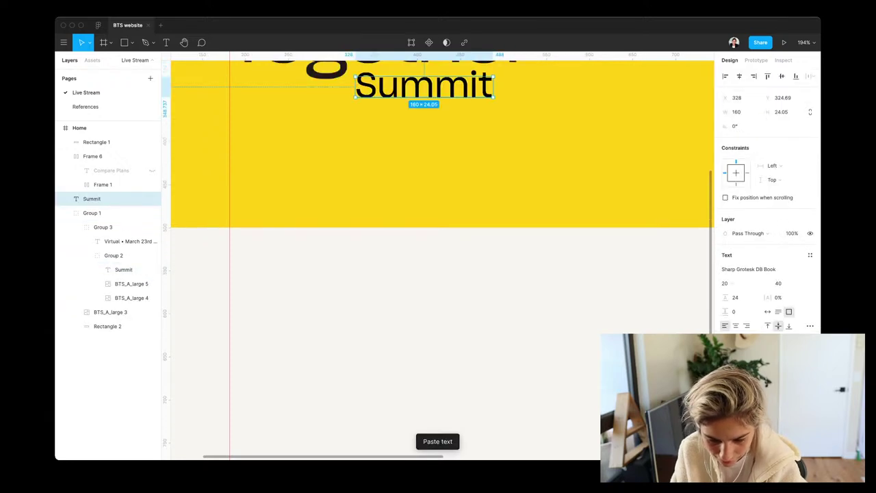
key("super+z")
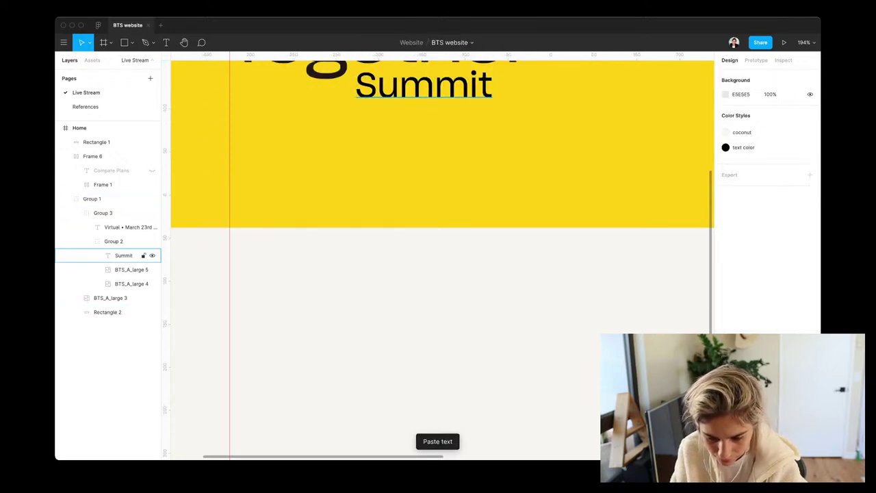
left_click(123, 256)
key("Delete")
key("super+z")
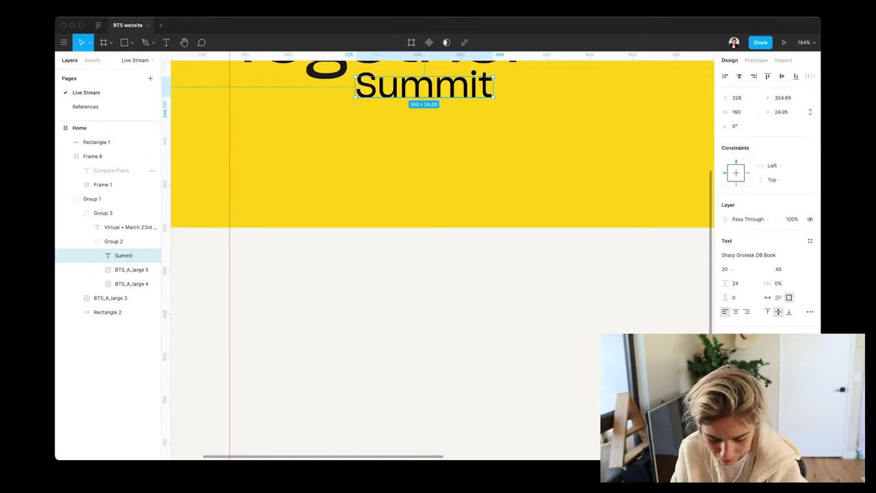
key("Escape")
key("super+v")
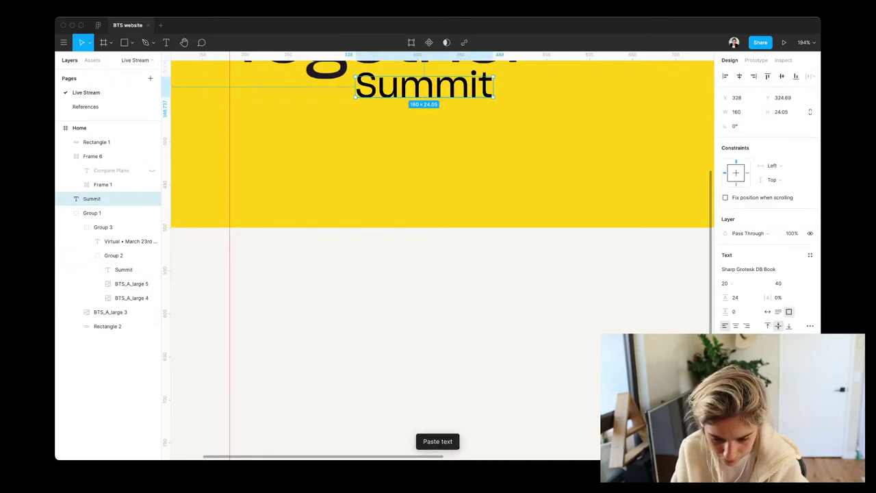
left_click_drag(424, 86, 345, 323)
scroll(377, 258, "down", 2)
scroll(438, 256, "down", 2)
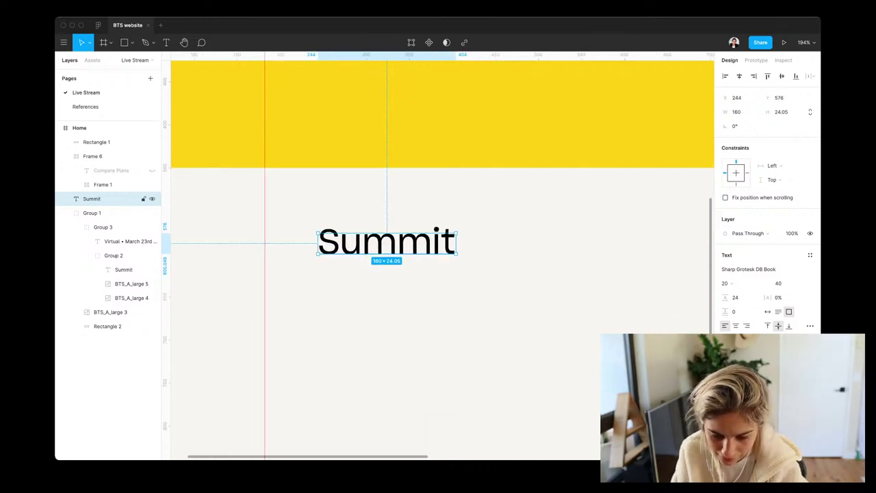
left_click_drag(387, 241, 333, 231)
Change the copied text to 'Tuesday 23rd' on a single line
key("Return")
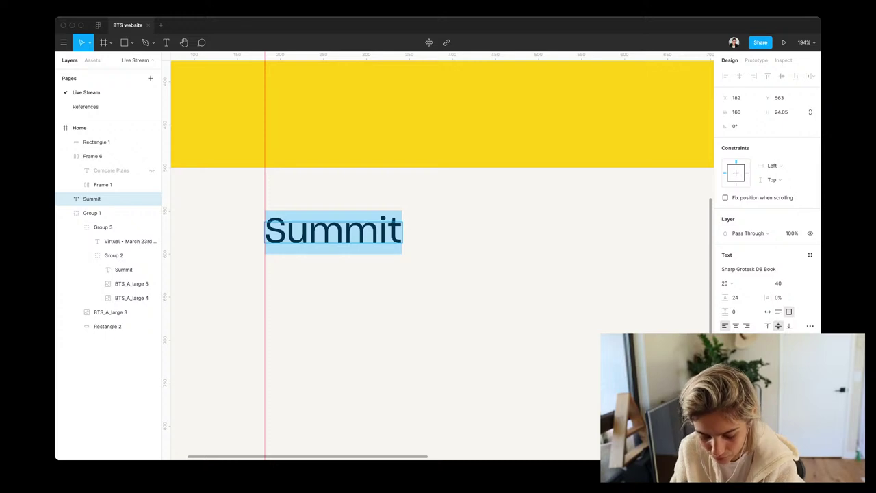
type("Tuesday")
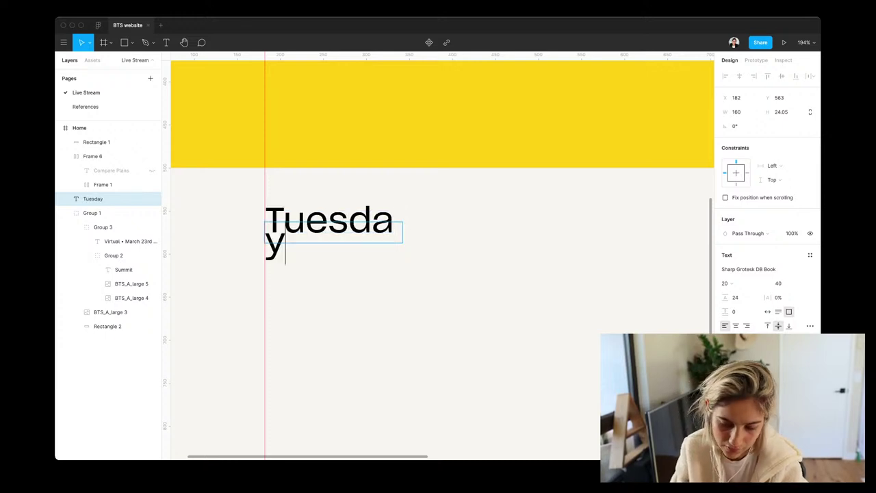
key("Escape")
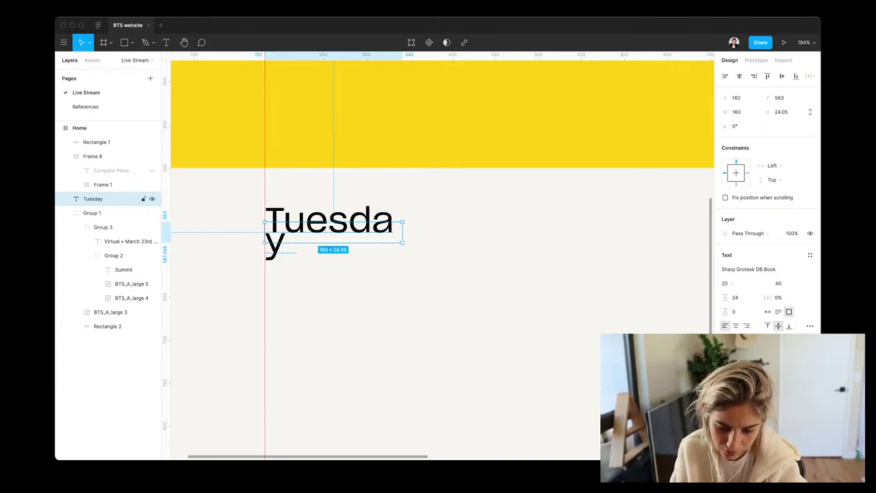
left_click_drag(403, 233, 613, 233)
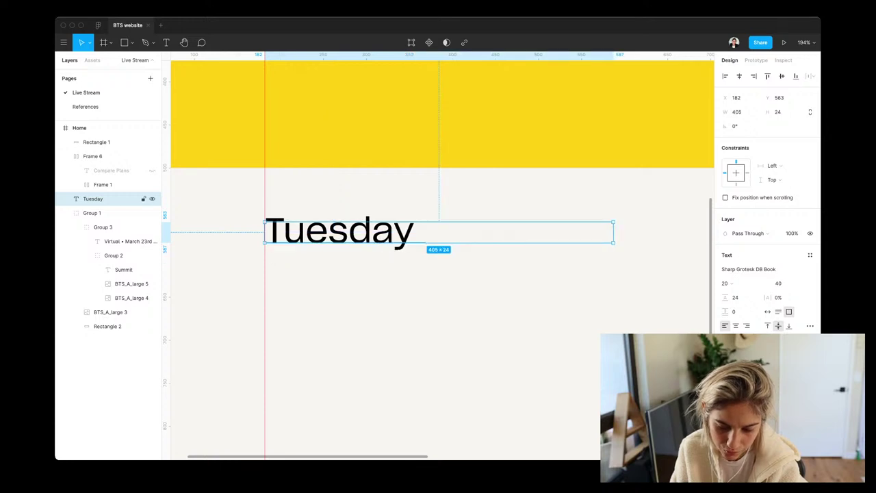
key("Return")
key("Right")
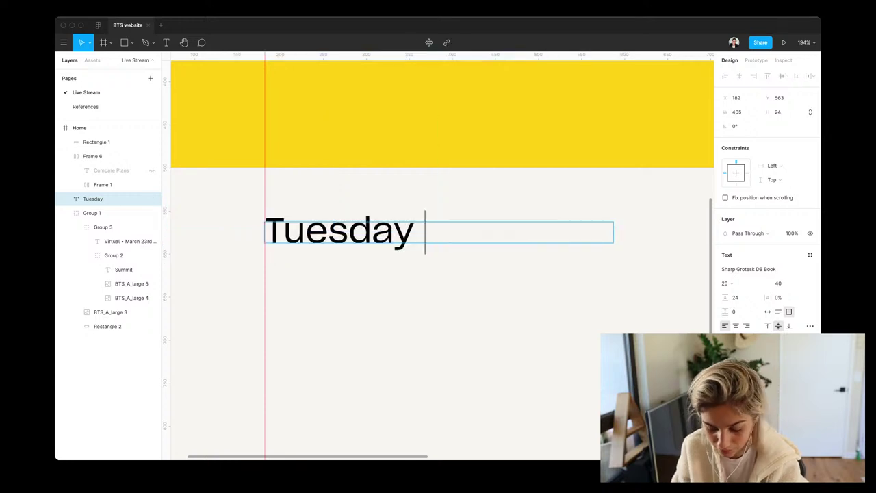
type("March")
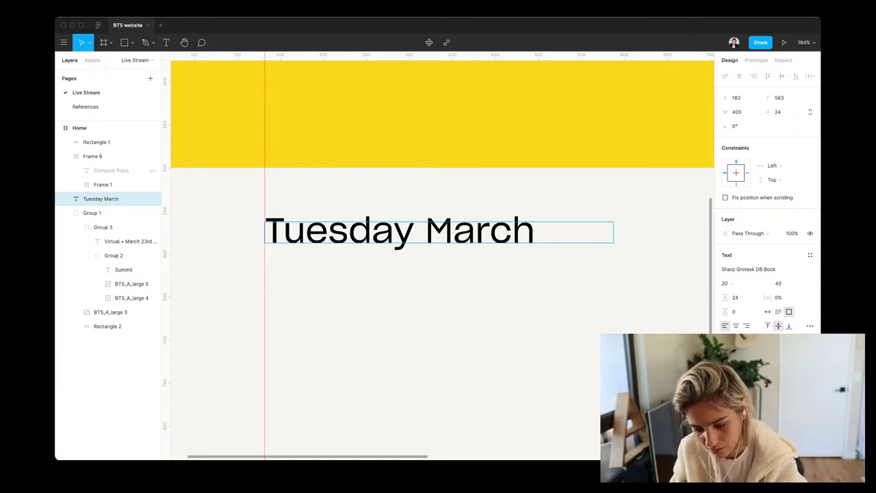
key("BackSpace")
key("BackSpace")
key("BackSpace")
key("BackSpace")
key("BackSpace")
type("23th")
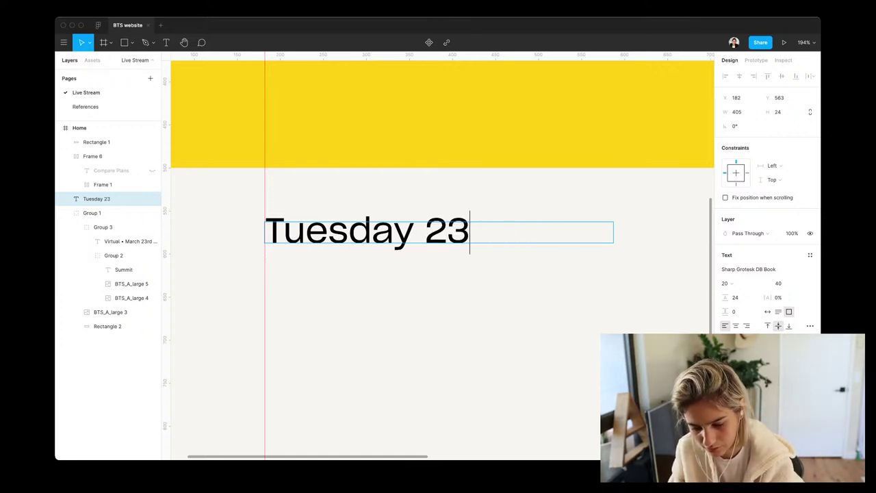
key("BackSpace")
key("BackSpace")
type("rd")
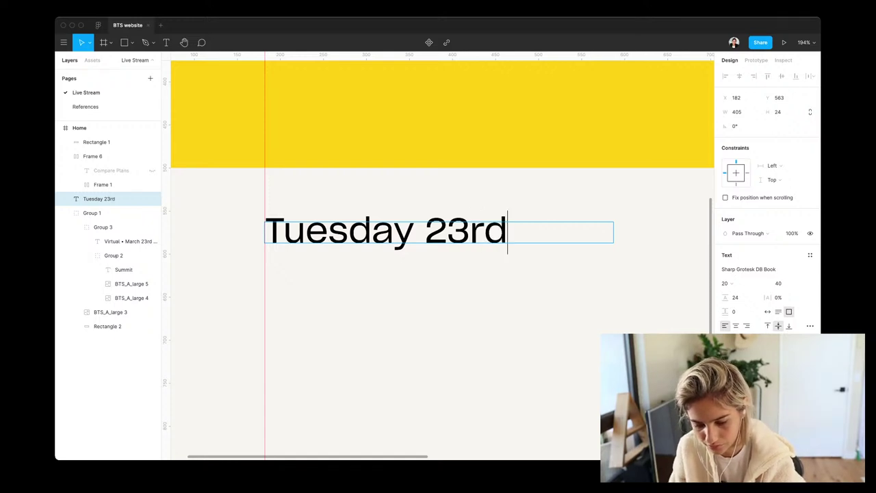
key("Escape")
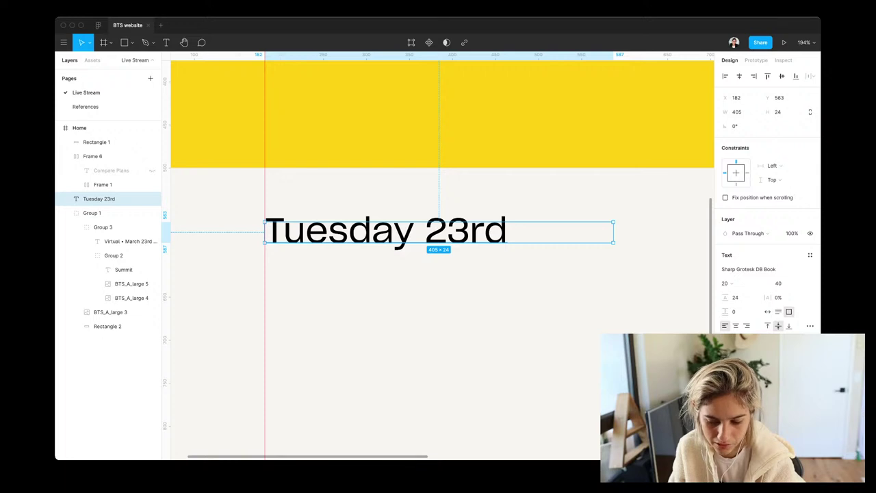
Resize the date text box to 425 × 38 and set its font size to 20
key("super+shift+Right")
key("super+shift+Right")
scroll(633, 240, "down", 3)
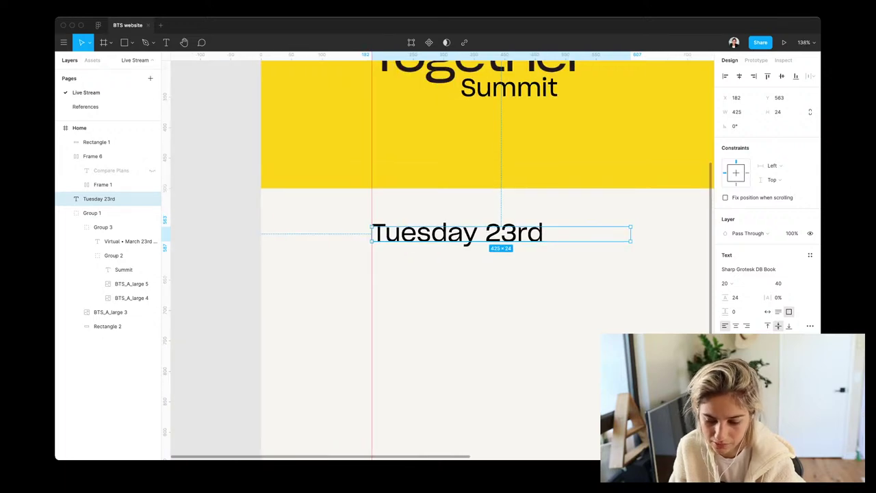
key("super+shift+Up")
key("super+shift+Up")
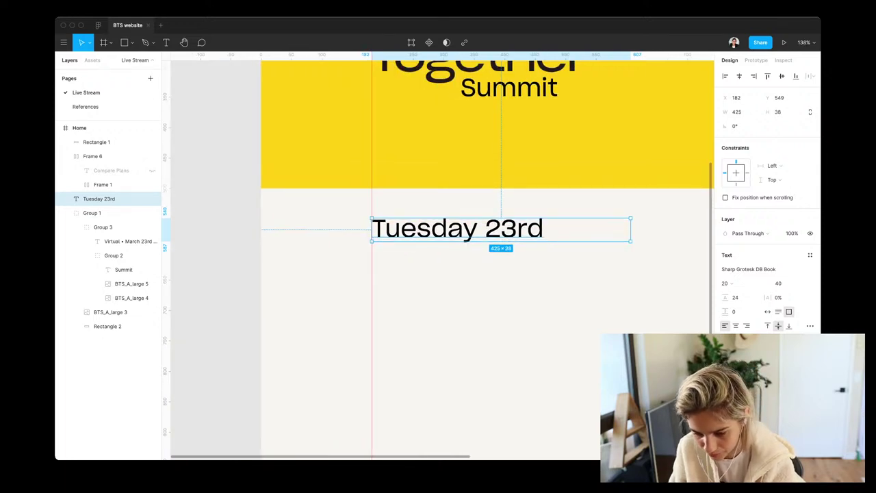
left_click(781, 283)
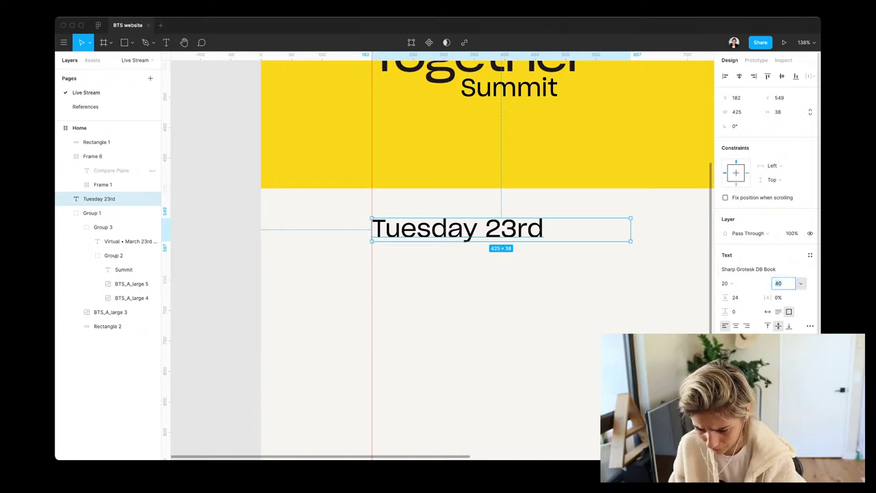
type("30")
key("Return")
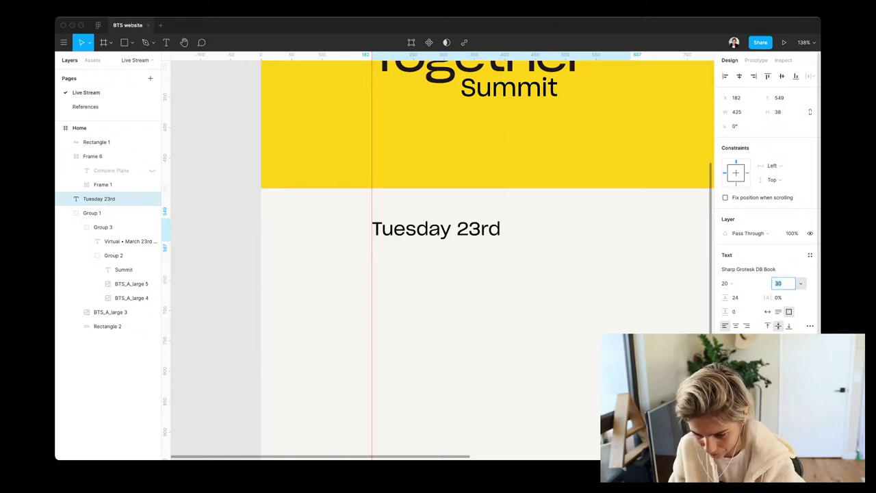
type("20")
key("Return")
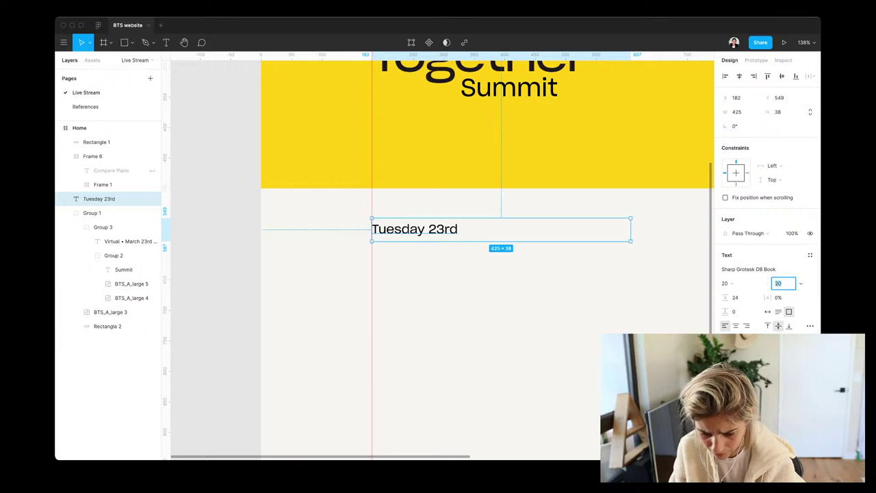
key("Escape")
left_click(100, 199)
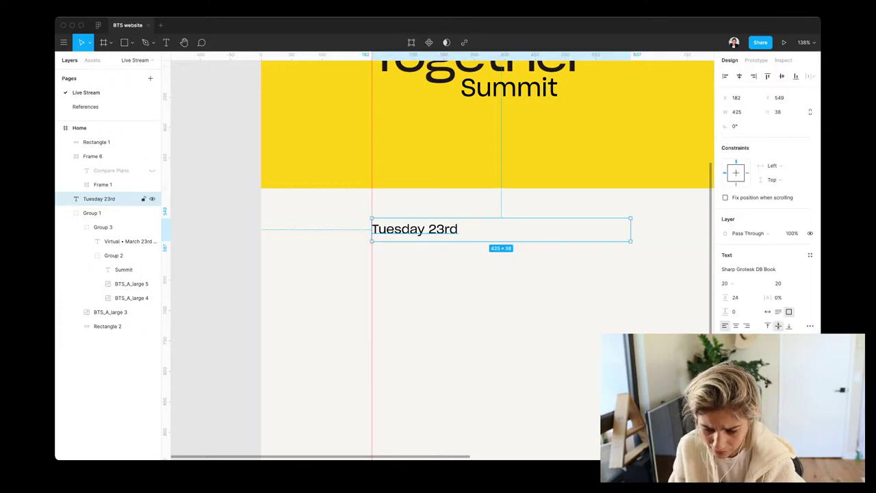
Narrow the Tuesday 23rd text box, rotate it 90° to stand vertically and reposition it
left_click_drag(631, 230, 461, 229)
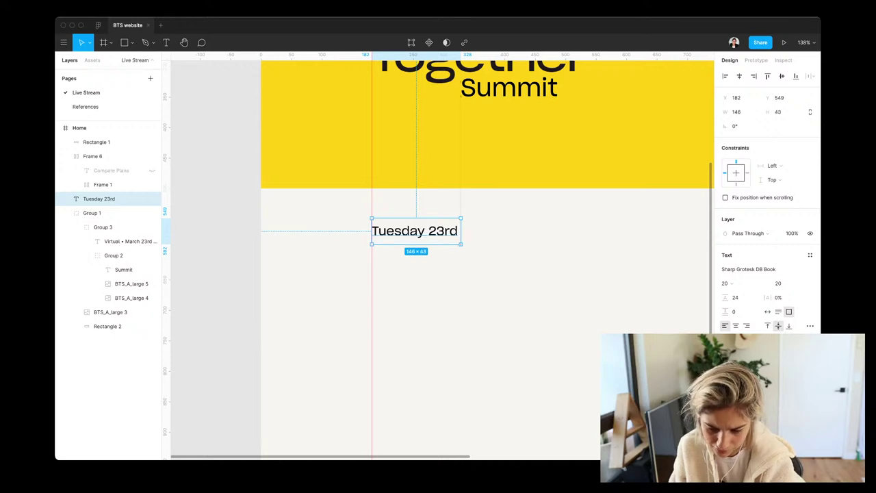
key("shift+v")
key("shift+v")
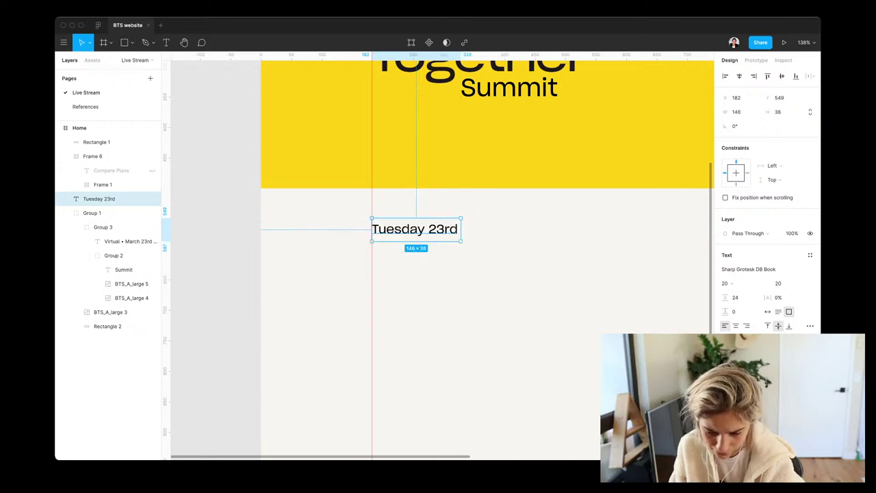
left_click_drag(464, 243, 430, 182)
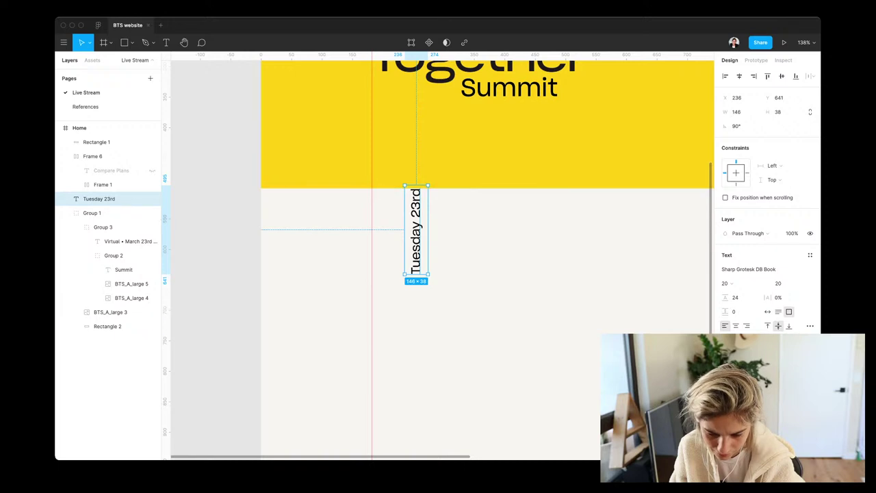
left_click_drag(417, 230, 383, 276)
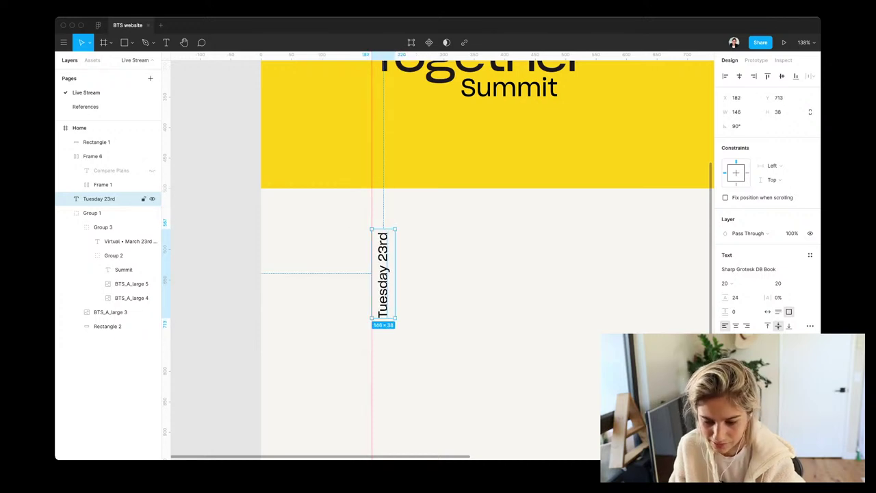
Draw a tall grey rectangle over the vertical date and extend the Home frame downward
key("r")
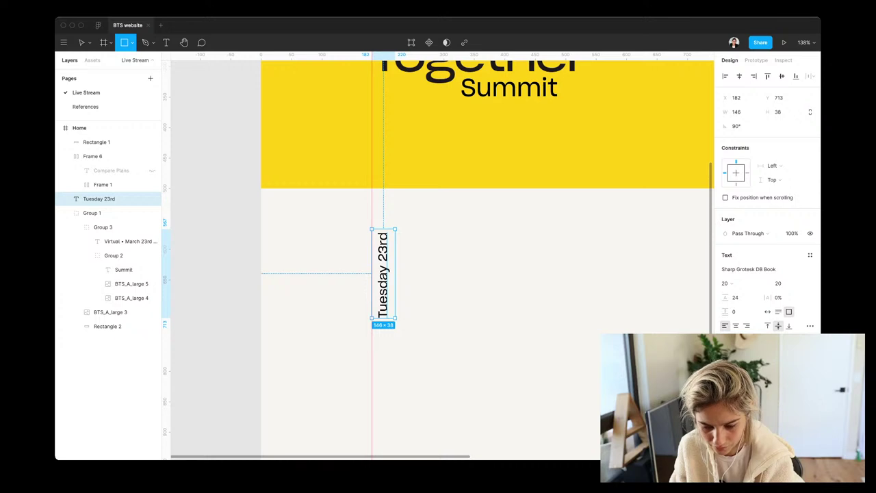
mouse_move(372, 219)
left_mouse_down()
mouse_move(412, 404)
mouse_move(414, 317)
left_mouse_up()
scroll(411, 404, "down", 5)
key("shift+1")
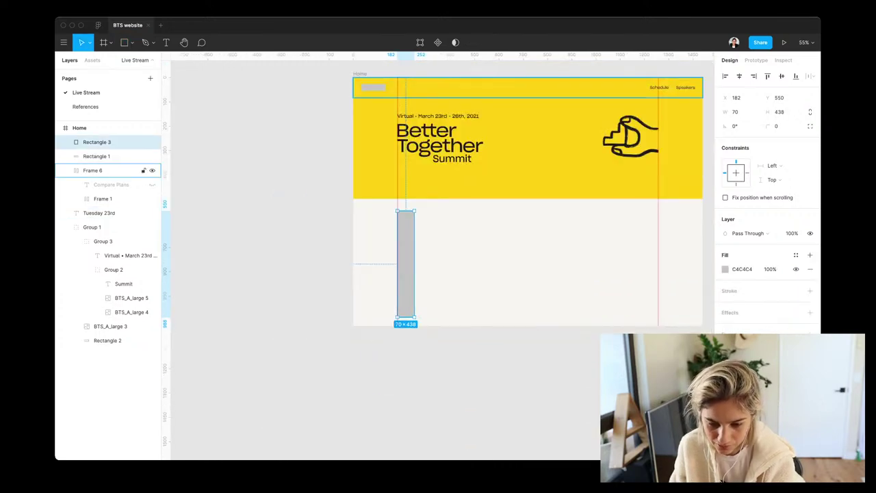
left_click(360, 73)
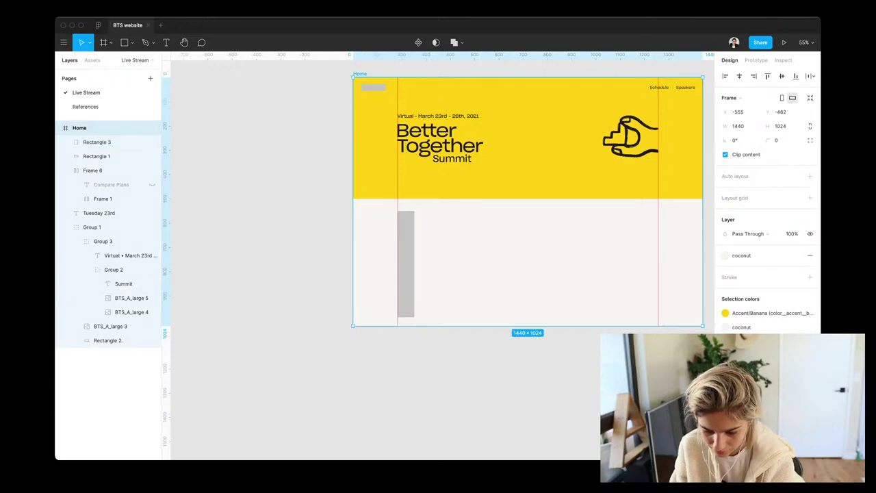
left_click_drag(527, 326, 527, 454)
scroll(527, 274, "up", 3)
Send the grey bar behind the date text and nudge it into place below the hero
left_click(398, 302)
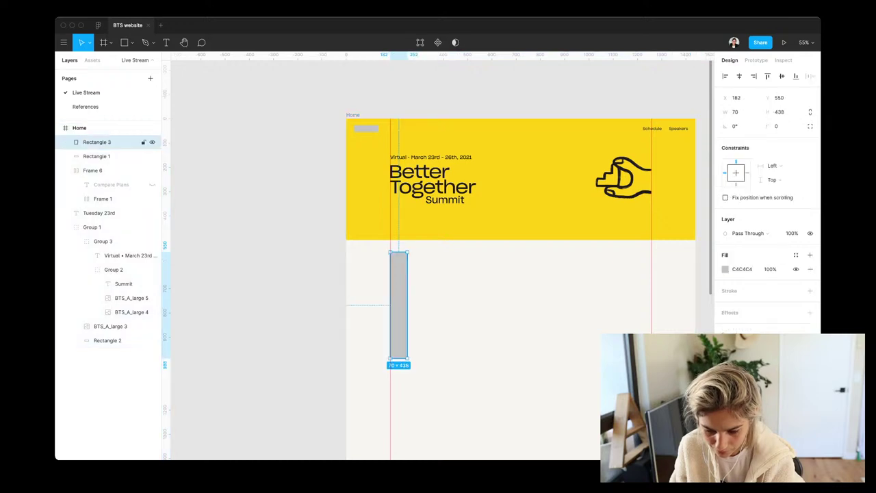
key("super+bracketleft")
key("super+bracketleft")
key("super+bracketleft")
key("super+bracketleft")
key("super+bracketleft")
key("super+bracketleft")
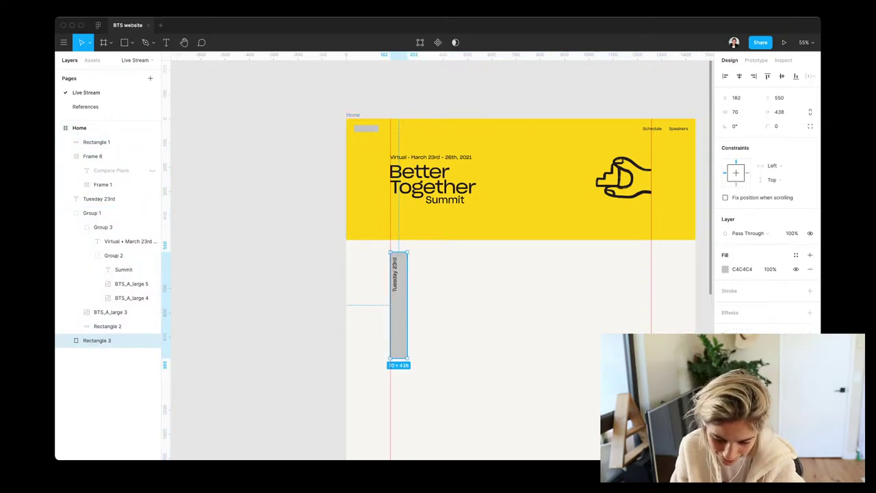
scroll(398, 302, "up", 5)
key("shift+Up")
key("shift+Up")
key("shift+Up")
key("shift+Up")
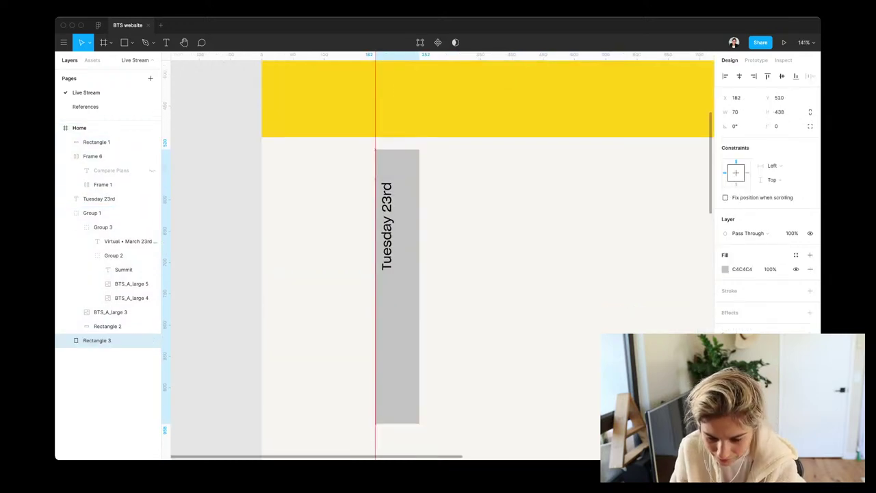
key("Up")
key("Up")
key("Up")
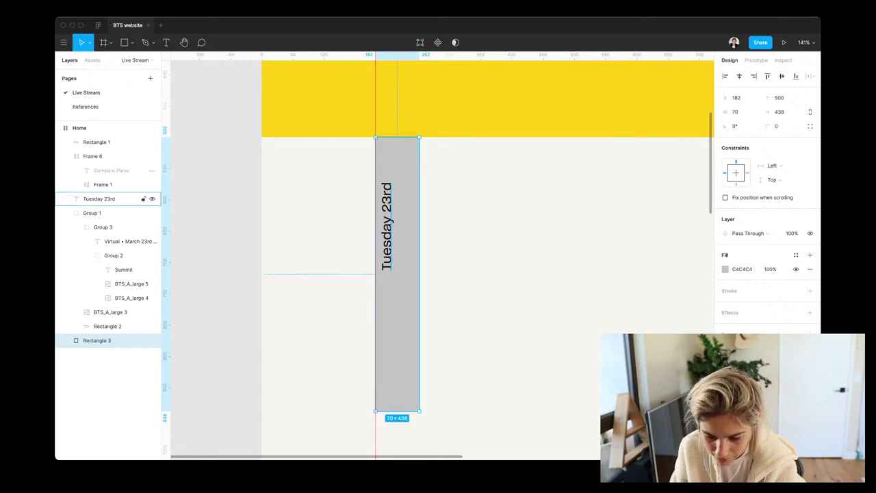
left_click(103, 198)
left_click(97, 340)
key("shift+Down")
key("shift+Down")
key("shift+Down")
key("shift+Down")
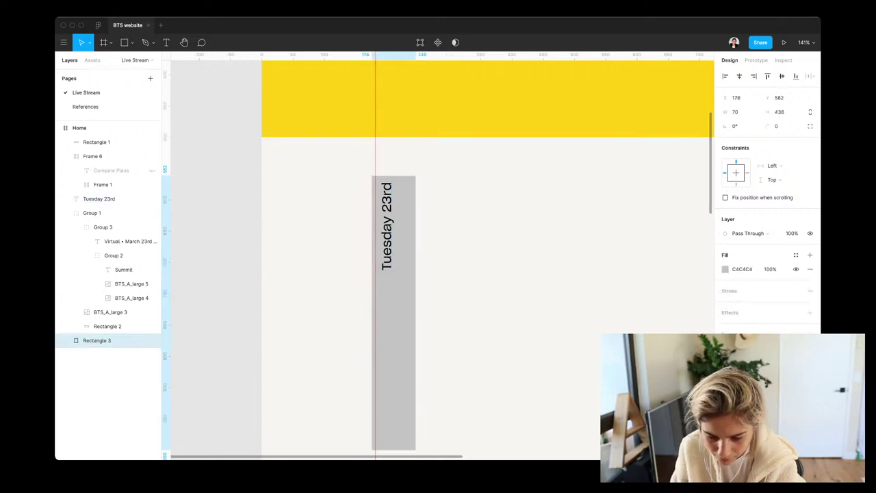
left_click(102, 199)
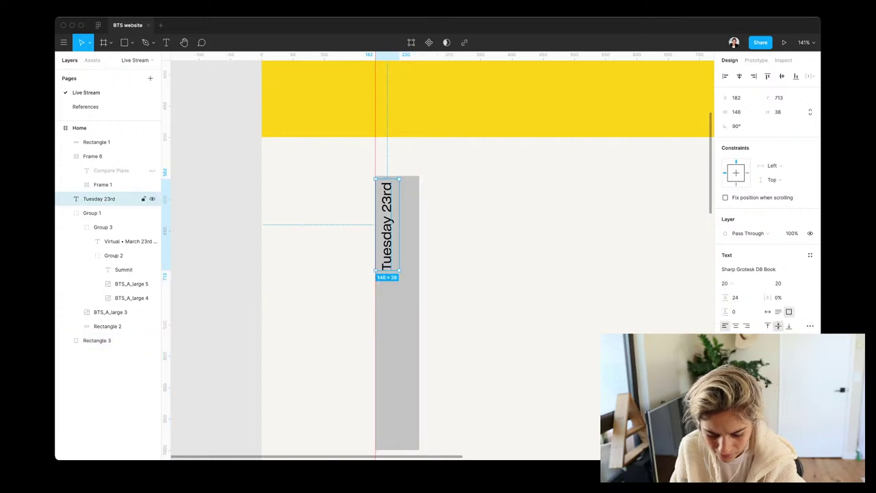
Duplicate the date text, straighten the copy, and retype it as 'Schedule'
left_click_drag(387, 226, 503, 212)
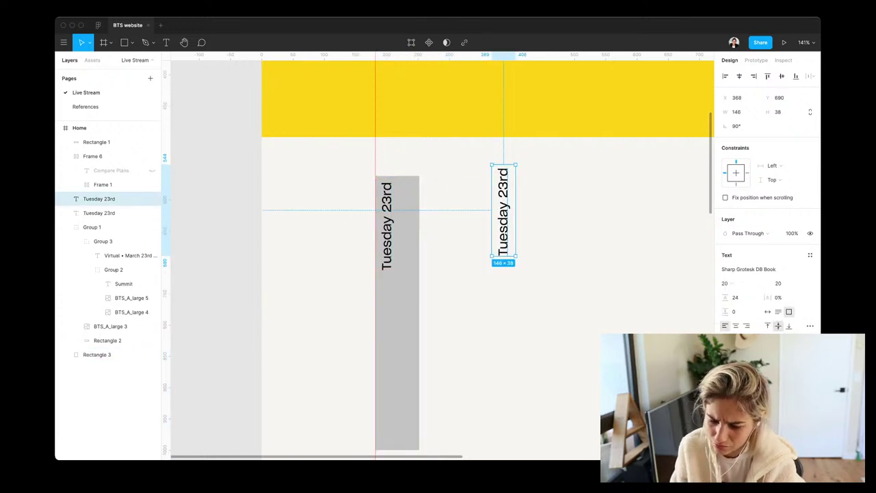
left_click_drag(521, 161, 555, 227)
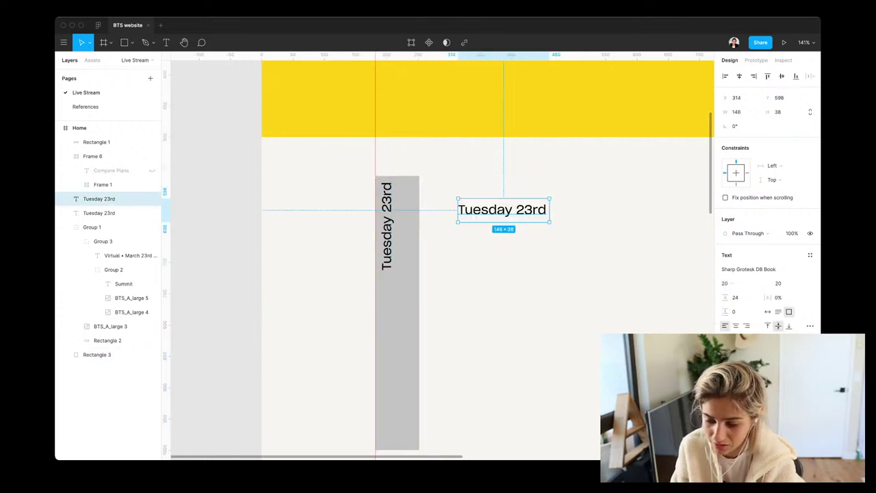
key("Return")
type("S")
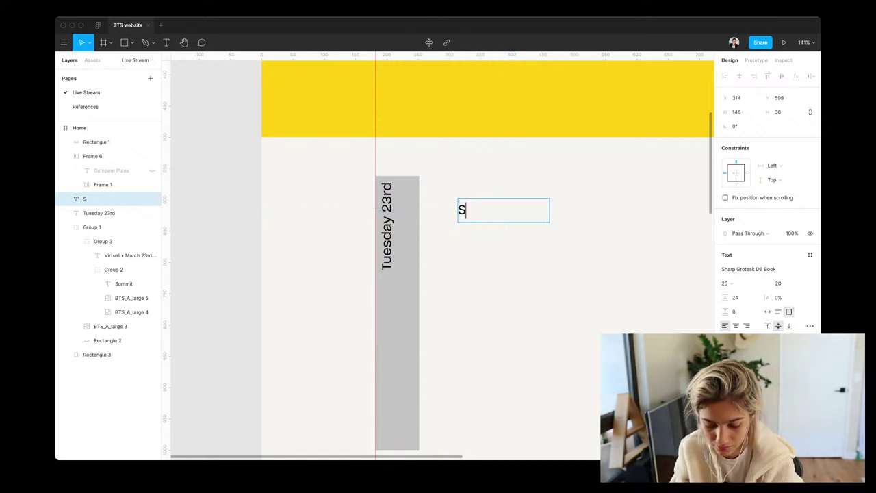
type("chedule")
key("Escape")
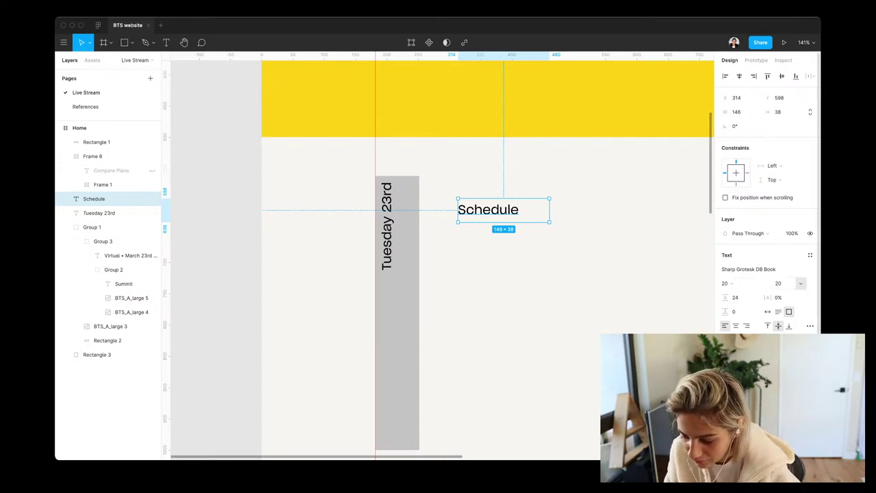
Enlarge the Schedule text to 30 and try Sharp Grotesk DB Bold on it
left_click(779, 282)
type("30")
key("Return")
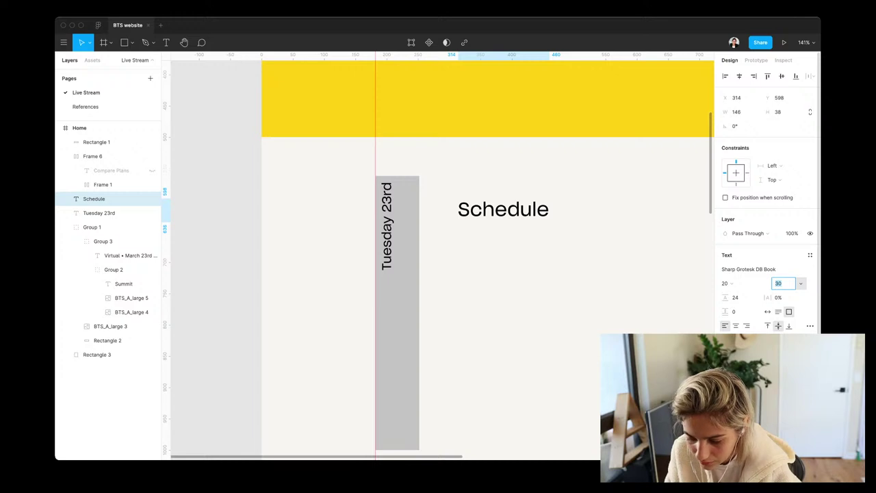
left_click(760, 269)
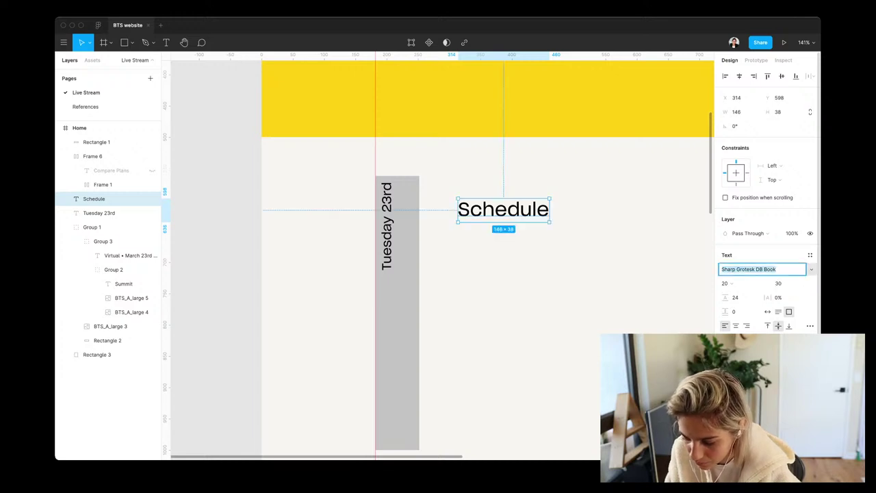
key("Down")
key("Down")
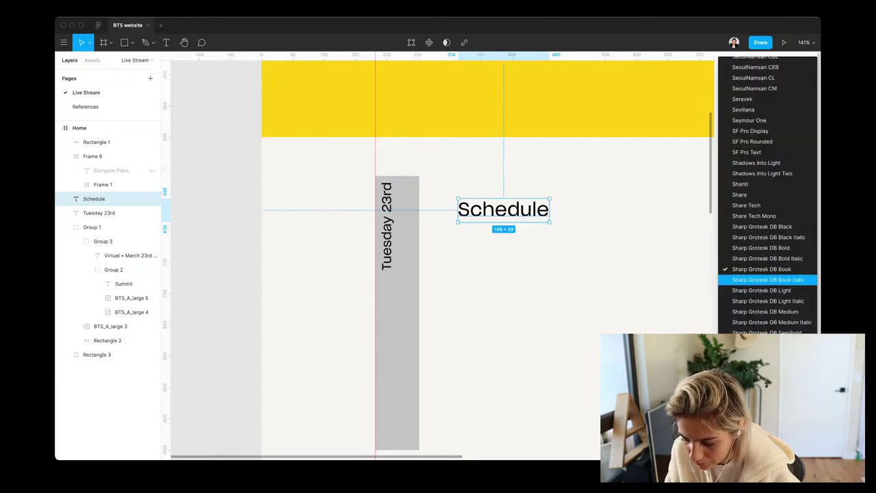
key("Up")
key("Up")
key("Up")
key("Up")
key("Down")
key("Return")
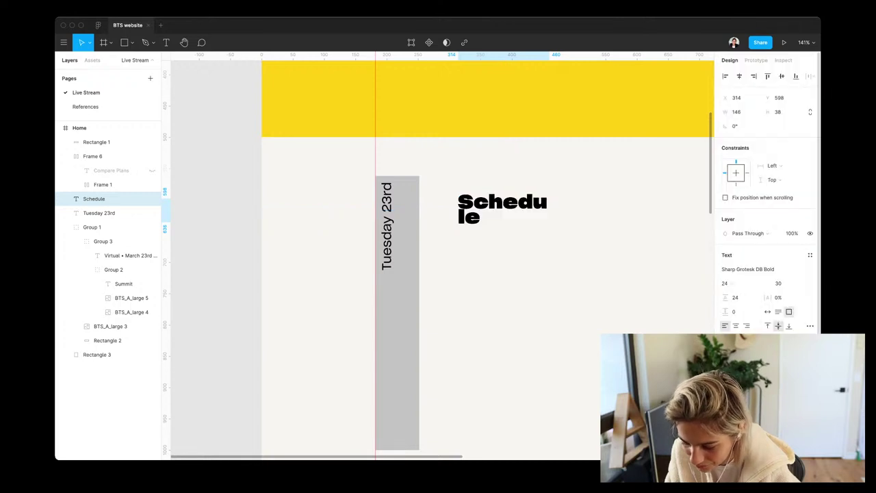
Switch the Schedule heading to Sharp Grotesk DB Medium
left_click(760, 269)
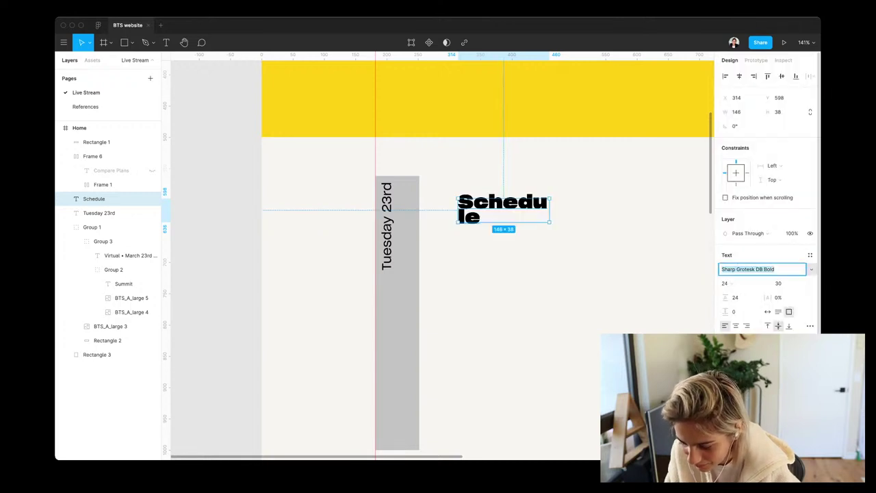
key("Down")
key("Down")
key("Down")
key("Down")
key("Down")
key("Down")
key("Down")
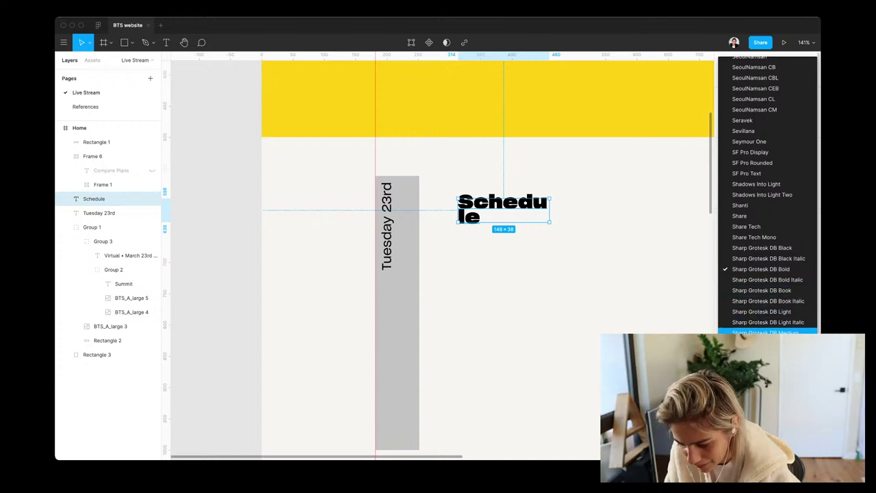
key("Down")
key("Up")
key("Up")
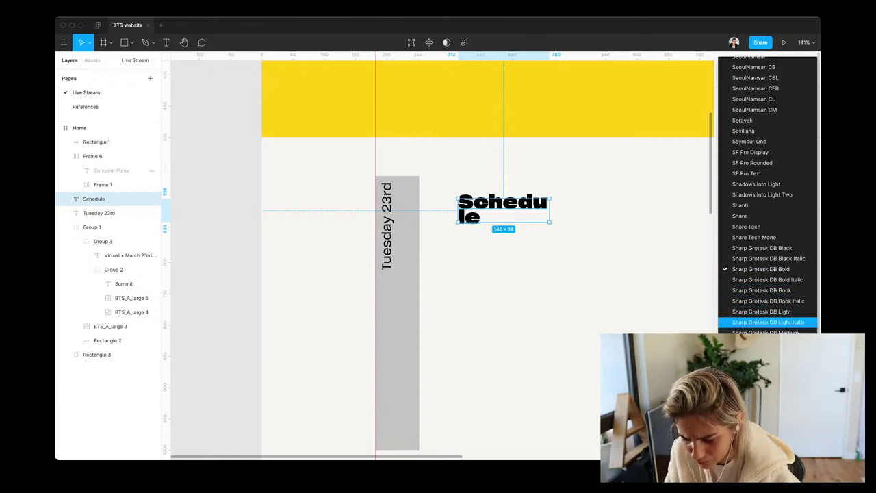
key("Down")
key("Return")
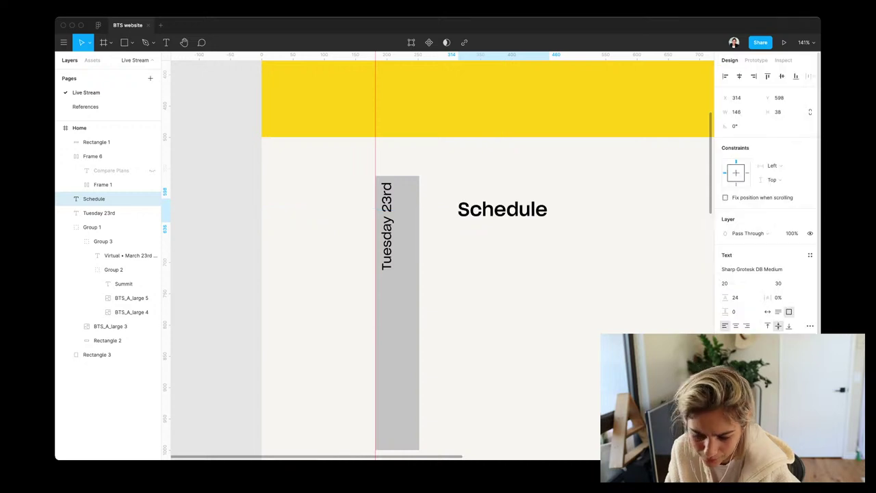
key("Escape")
Move Schedule up into the yellow banner, browse fill styles for the grey bar, and open References
left_click(93, 198)
left_click_drag(503, 209, 420, 119)
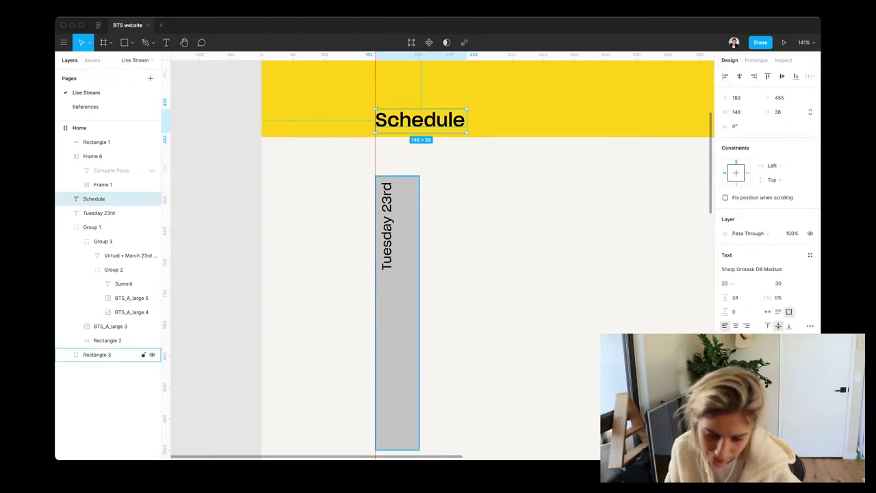
left_click(97, 355)
left_click(795, 255)
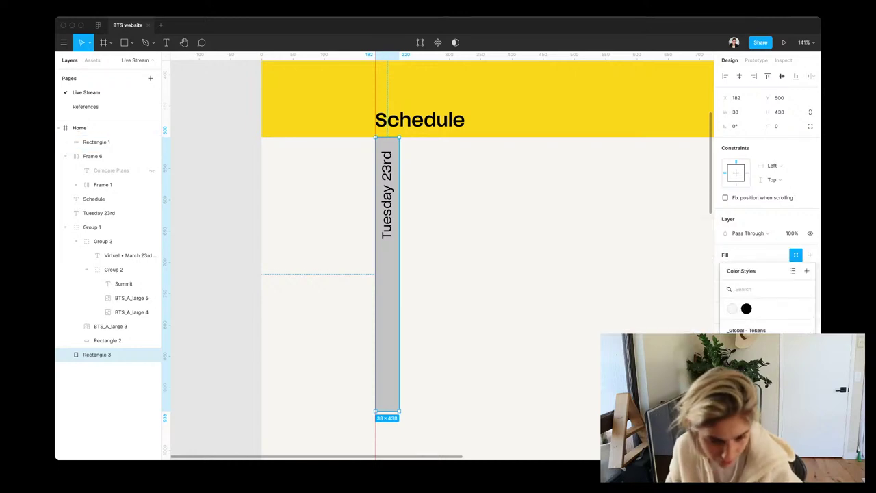
left_click(85, 106)
Copy the blue, pink and yellow swatches from References and paste them onto Live Stream
scroll(515, 308, "right", 10)
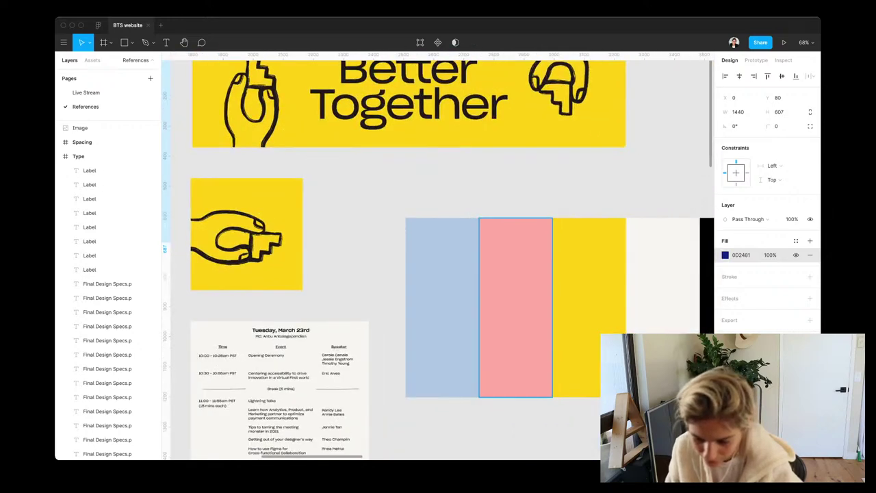
left_click(515, 308)
left_click(442, 308, "shift")
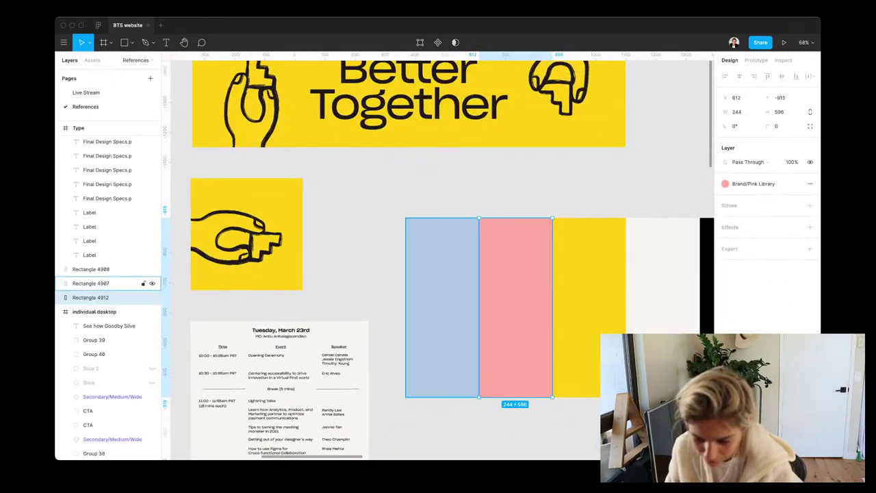
left_click(589, 274, "shift")
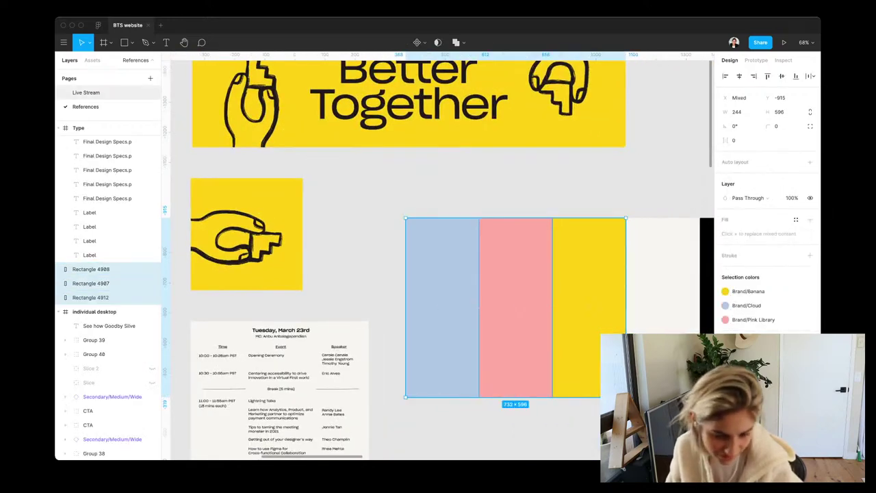
left_click(85, 92)
key("Escape")
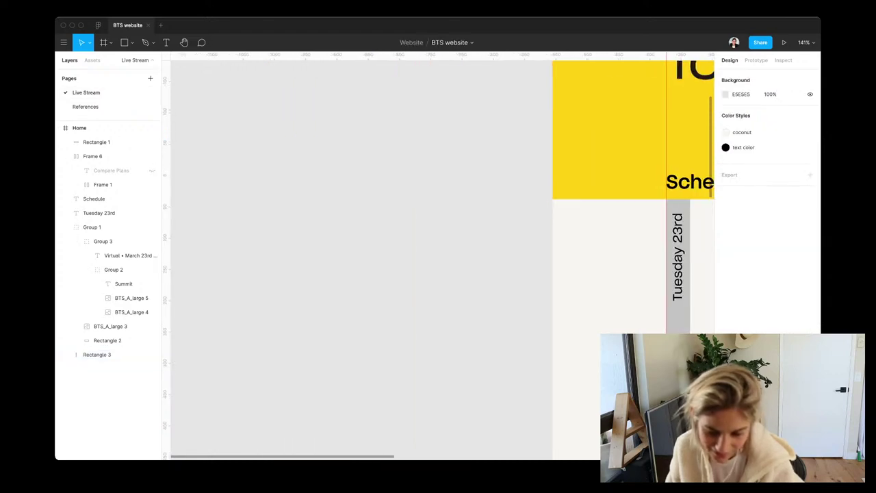
key("ctrl+v")
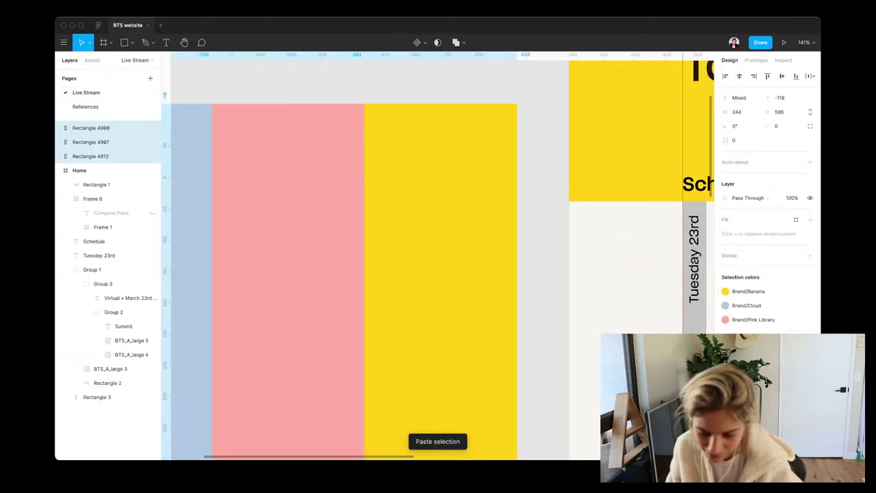
left_click(103, 156)
Apply the Accent/Pink colour style to the grey Tuesday 23rd bar's fill
scroll(438, 256, "right", 5)
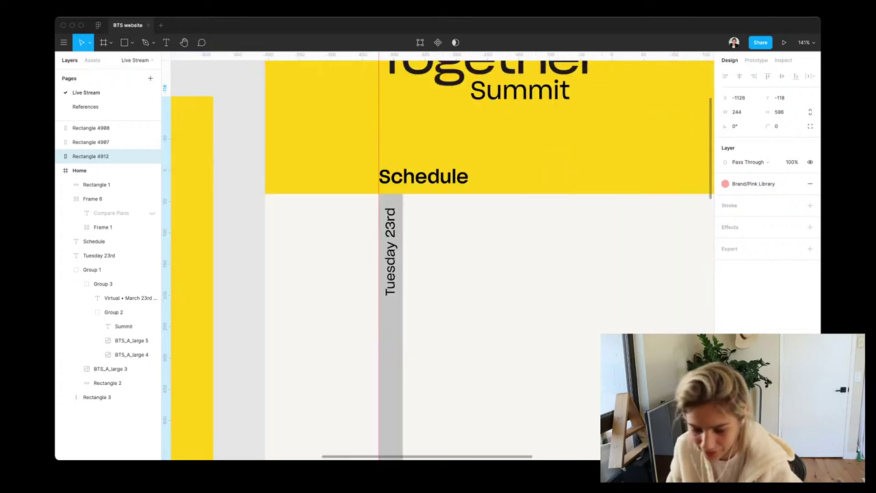
left_click(97, 397)
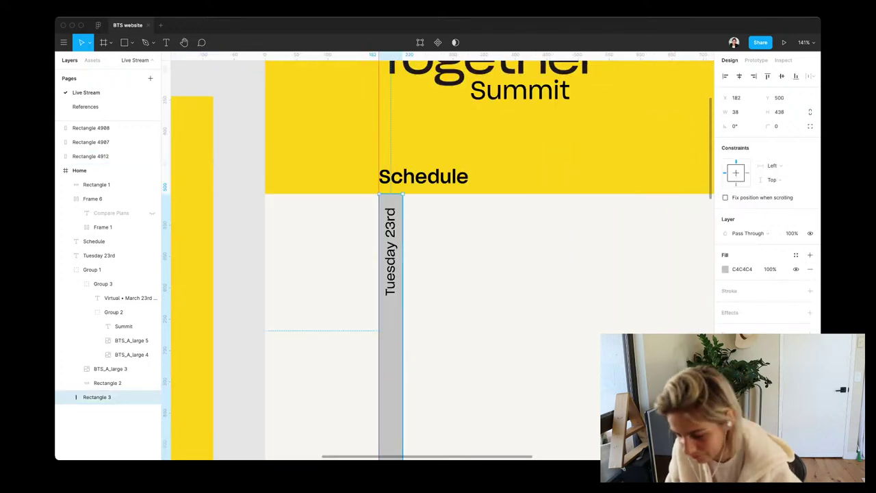
left_click(795, 254)
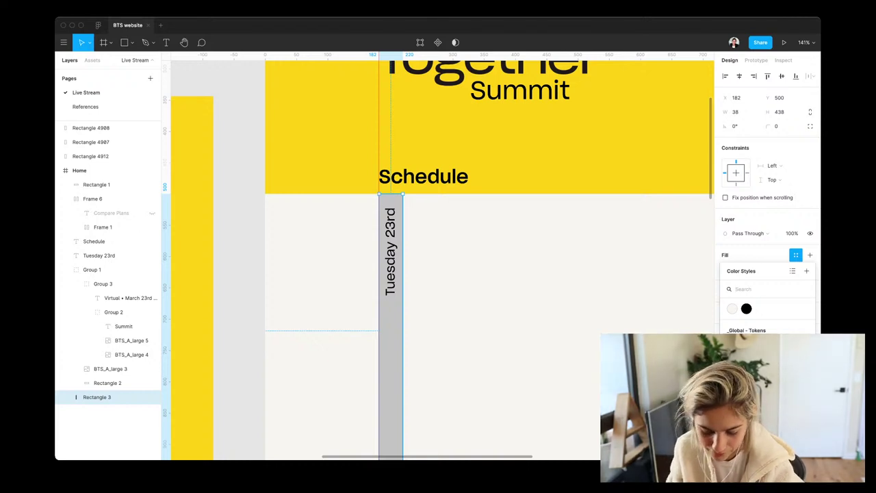
type("pink")
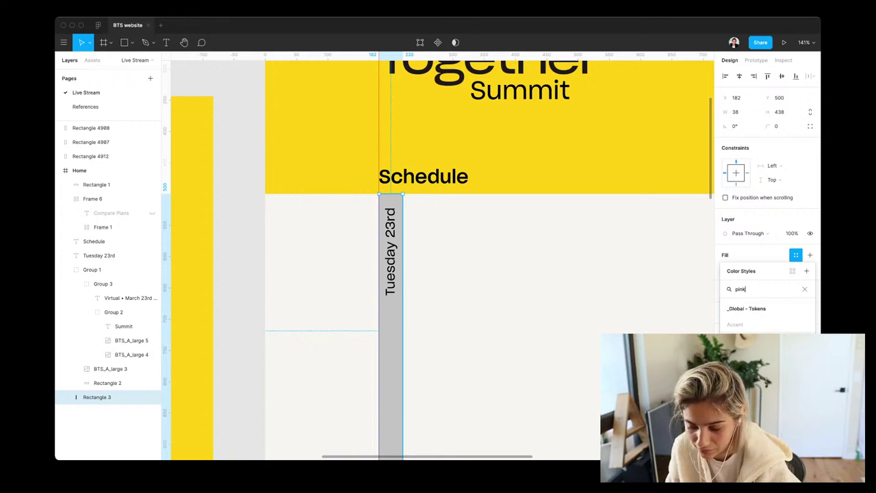
key("super+alt+v")
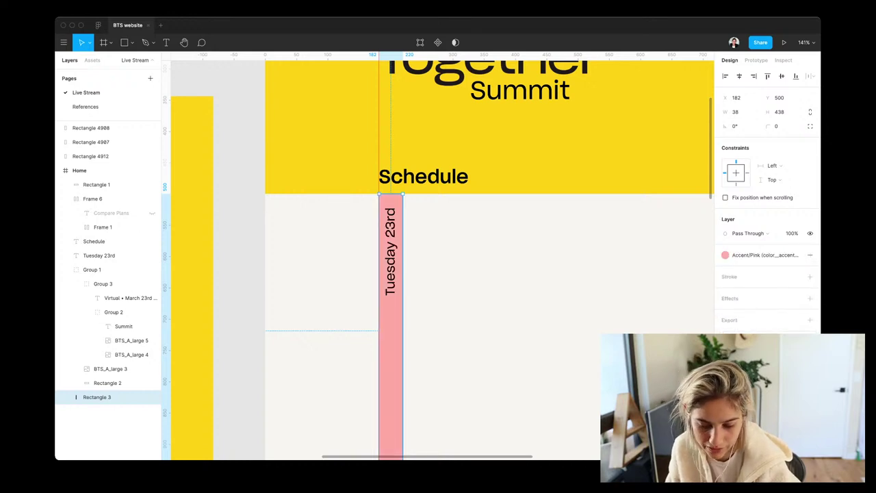
key("Escape")
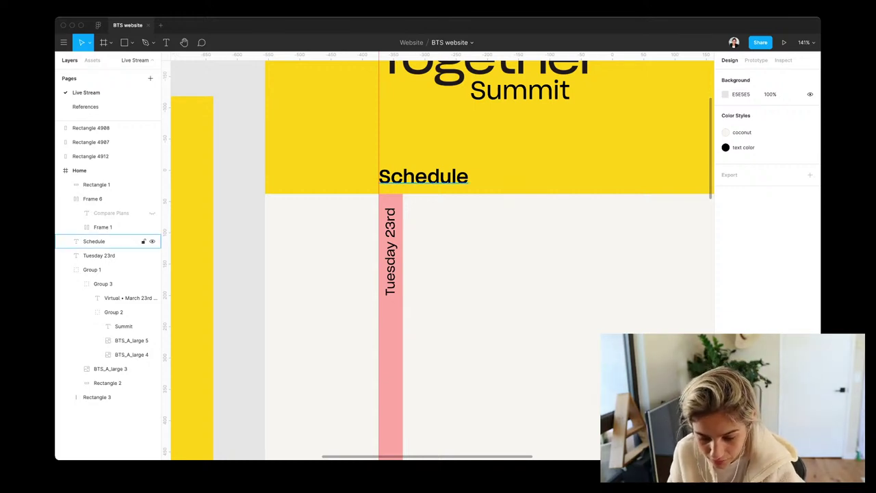
Duplicate the Tuesday 23rd label horizontally and place it beside the pink bar at X 248, Y 517
left_click(103, 241)
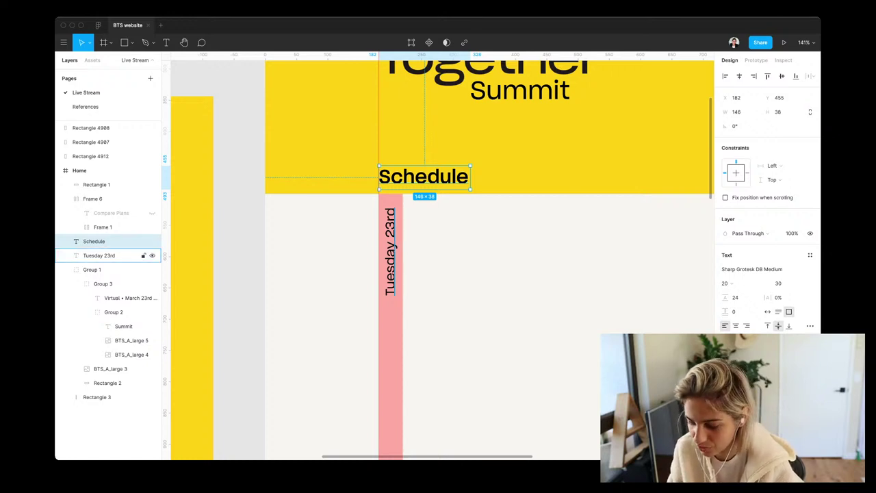
left_click(102, 255)
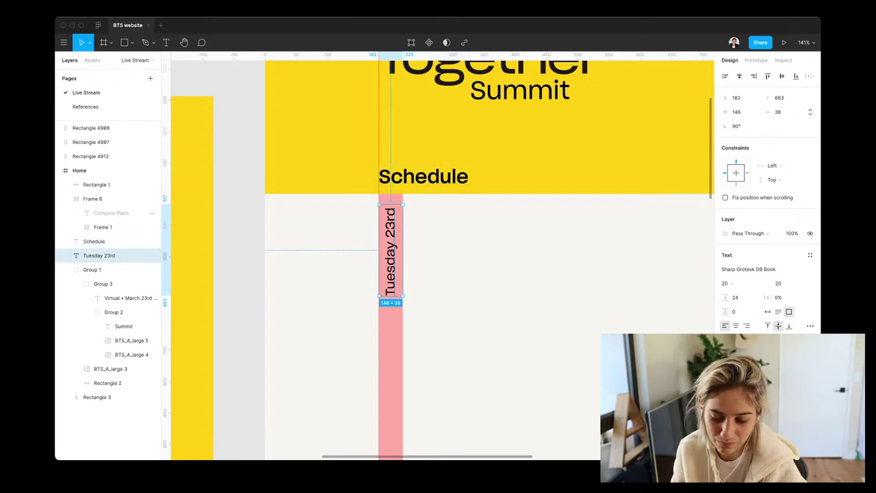
key("Escape")
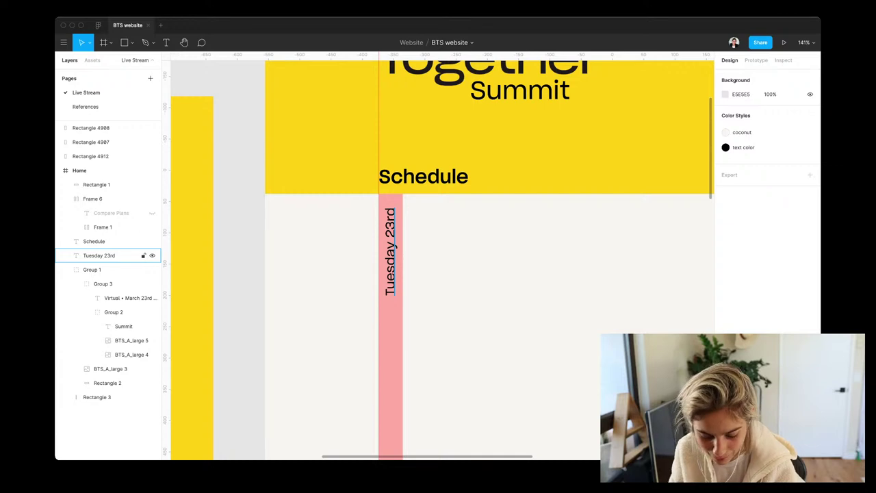
left_click_drag(390, 249, 497, 267)
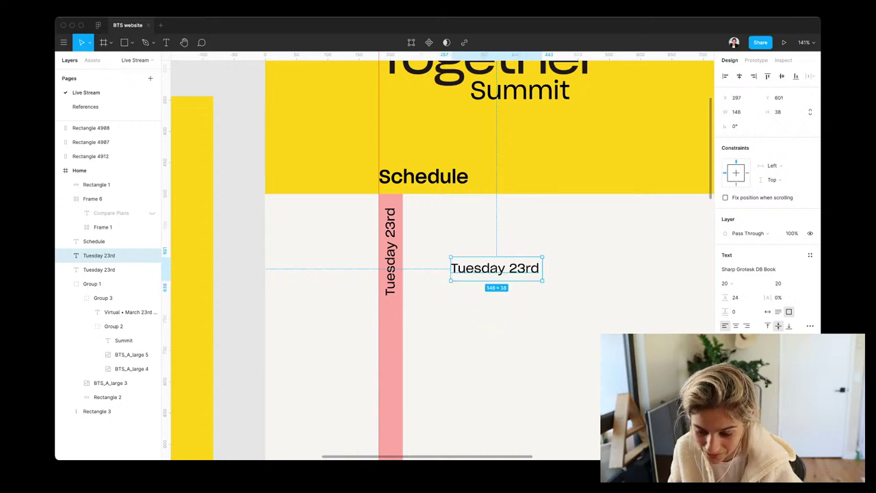
left_click_drag(495, 268, 464, 216)
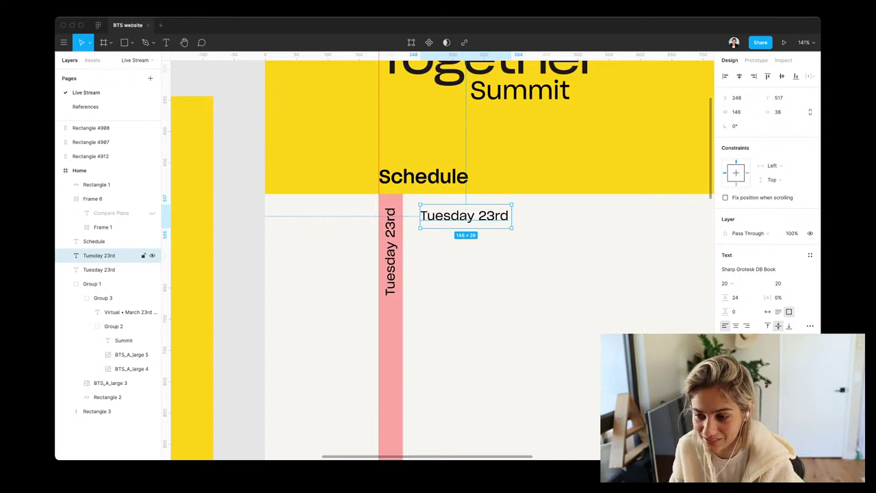
key("Return")
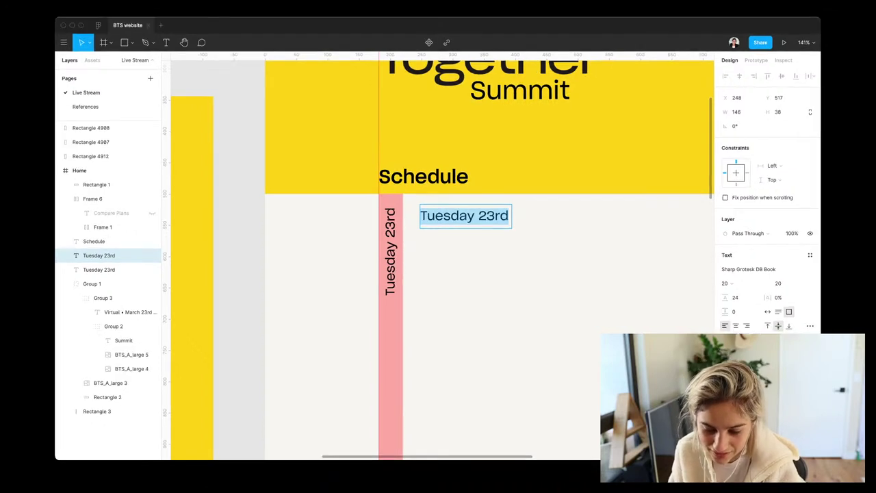
Change the horizontal date copy to read '9:00 am PST'
key("Escape")
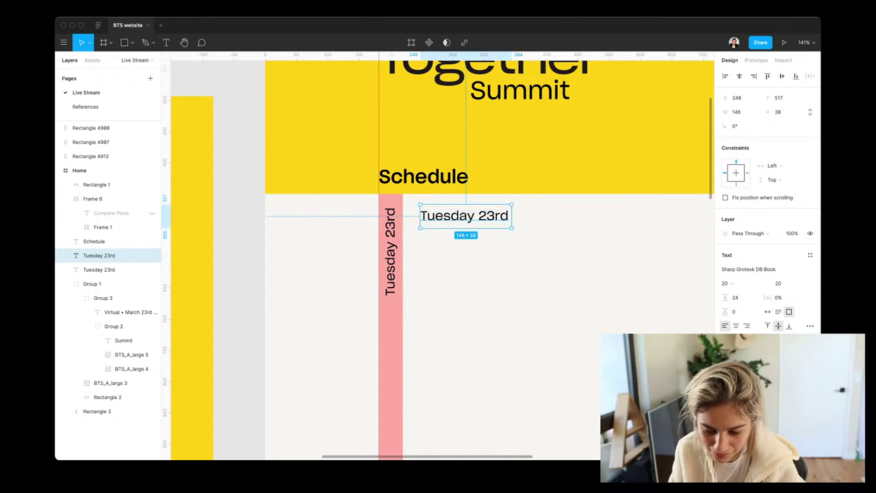
key("Return")
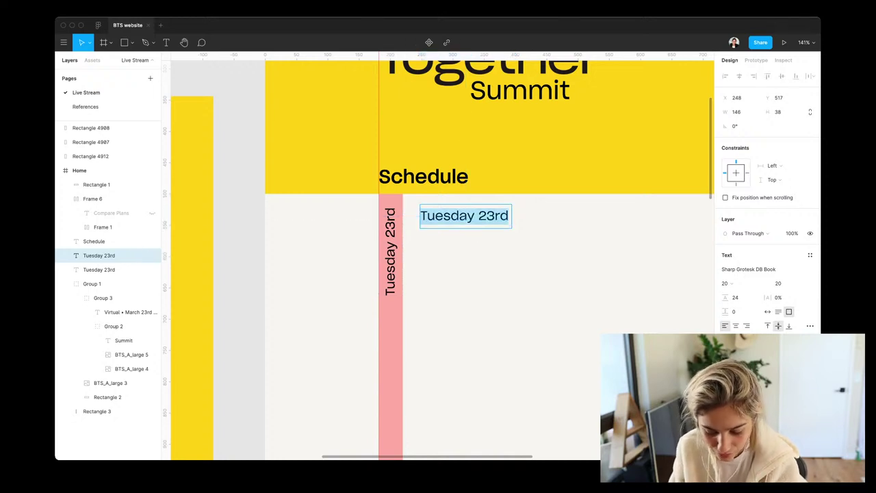
type("9:")
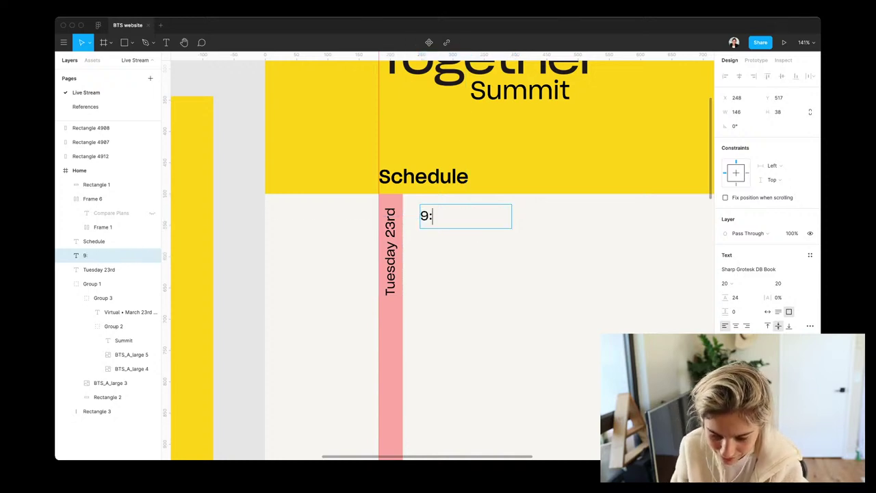
type("00 am")
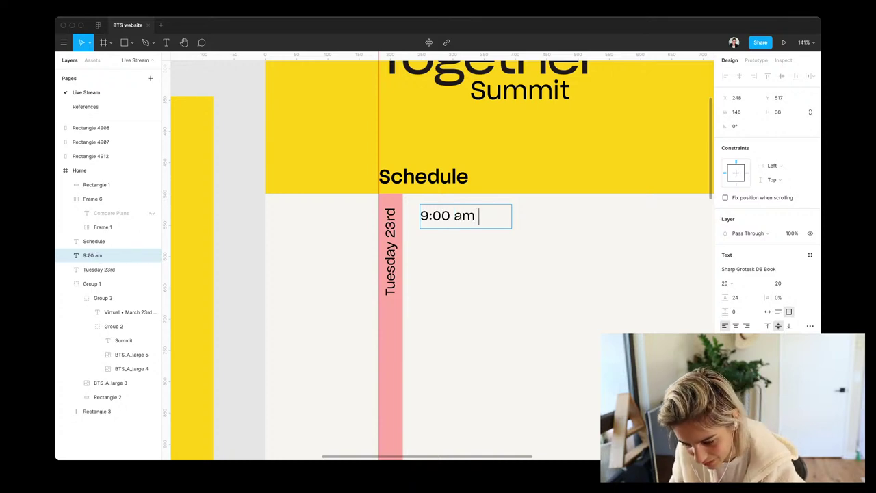
type(" PST")
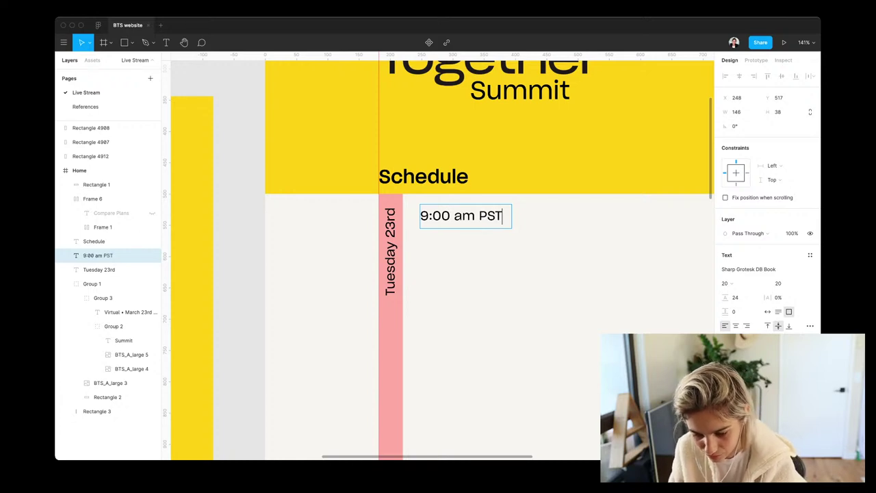
key("Escape")
Nudge the pink bar and Tuesday 23rd label left together, to X 144
left_click(97, 410)
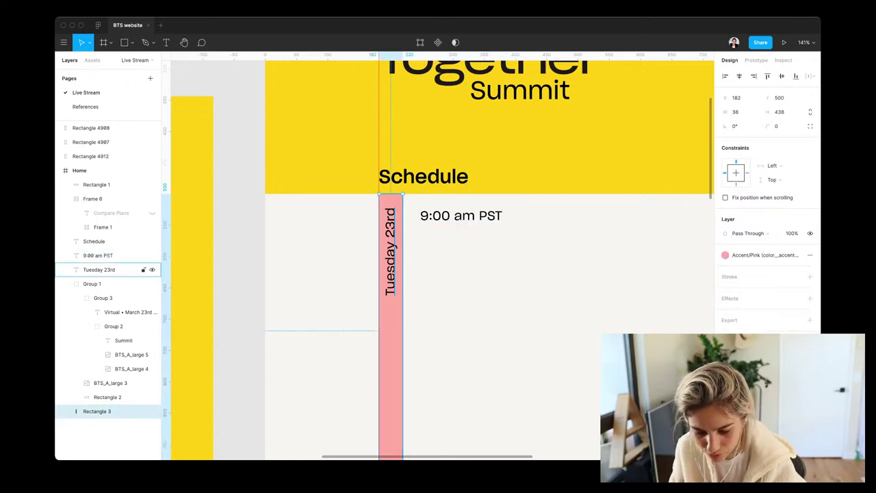
left_click(96, 269, "shift")
key("Left")
key("Left")
key("Left")
key("Left")
key("Left")
key("Left")
key("Left")
key("Left")
key("Left")
key("Left")
key("Left")
key("Left")
key("Left")
key("Left")
key("Left")
key("Left")
key("Left")
key("Left")
key("Left")
key("Left")
key("Left")
key("Left")
key("Left")
key("Left")
key("Left")
key("Left")
key("Left")
key("Left")
key("Left")
key("Left")
key("Left")
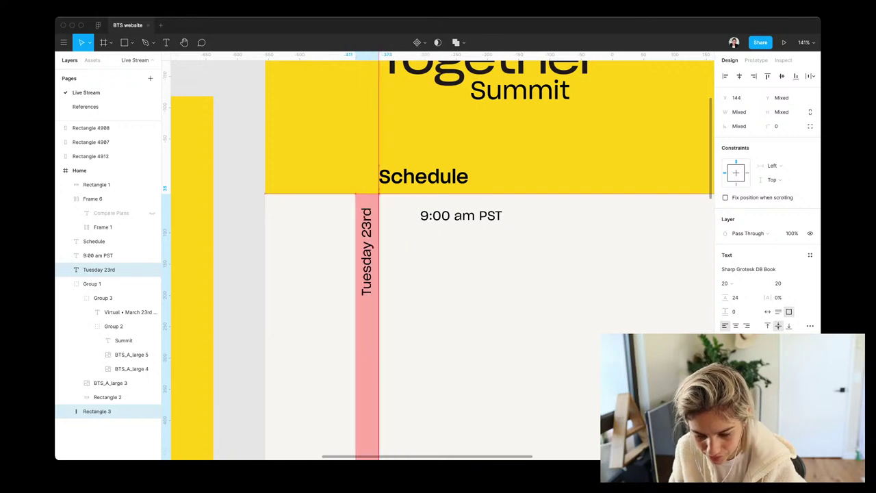
key("Escape")
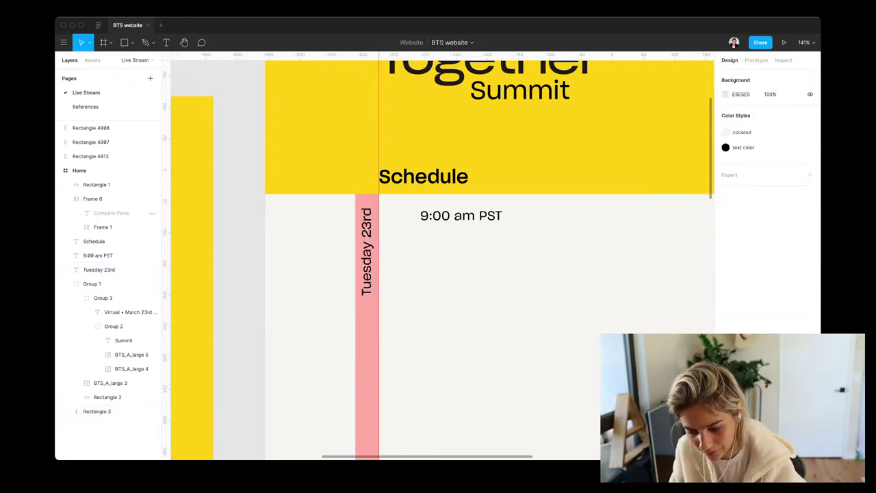
Duplicate the 9:00 am PST text to X 395, Y 517
left_click(98, 255)
left_click_drag(460, 215, 558, 215)
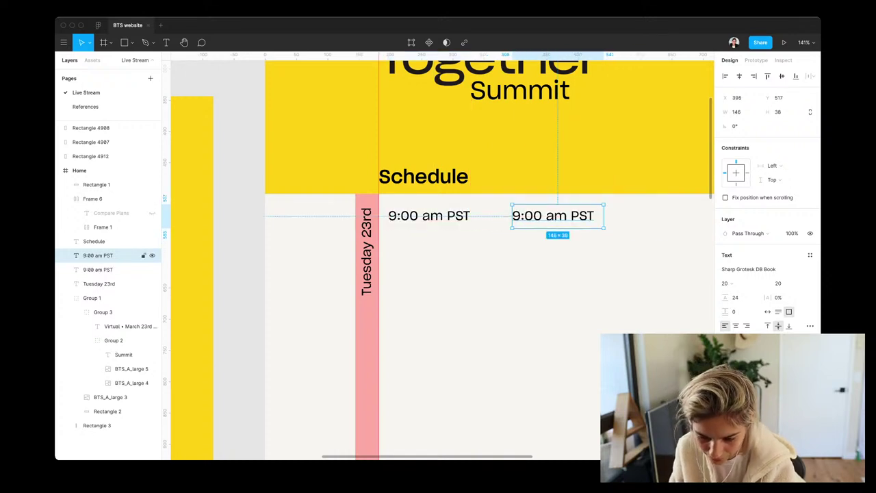
scroll(385, 252, "down", 5, "ctrl")
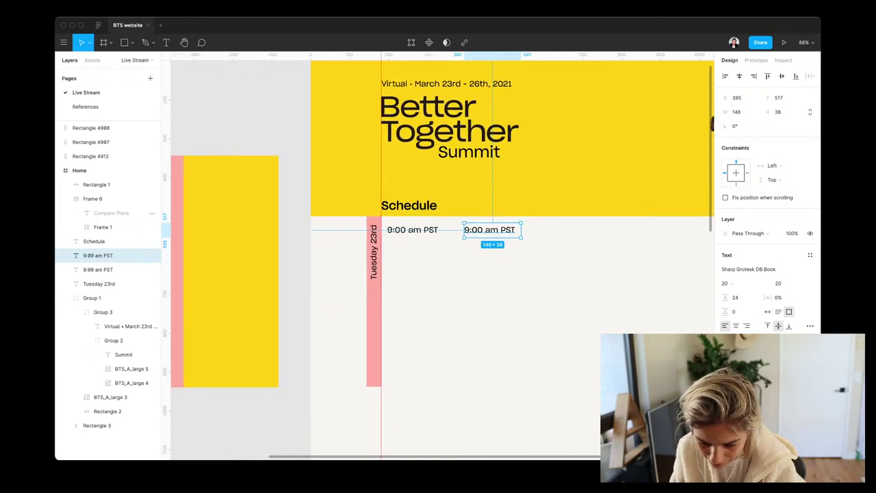
Nudge the second 9:00 am PST copy left and set its font size to 19
left_click_drag(493, 230, 485, 230)
key("Return")
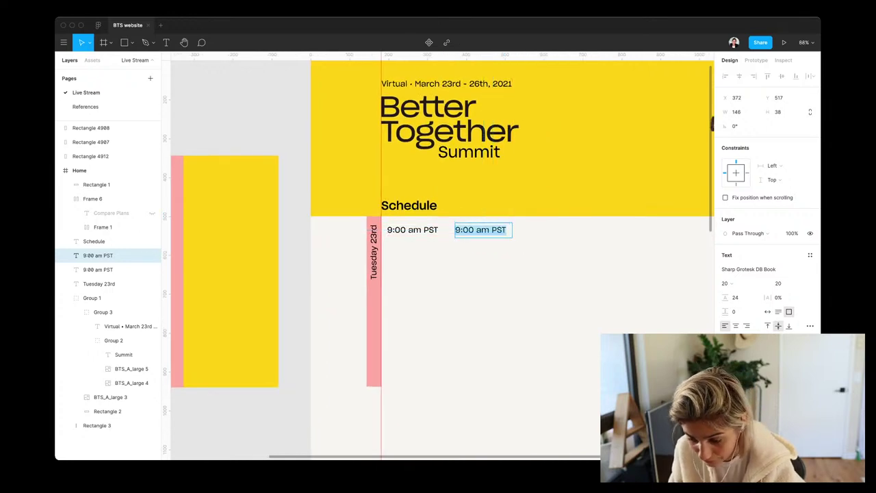
left_click(780, 283)
type("19")
key("Return")
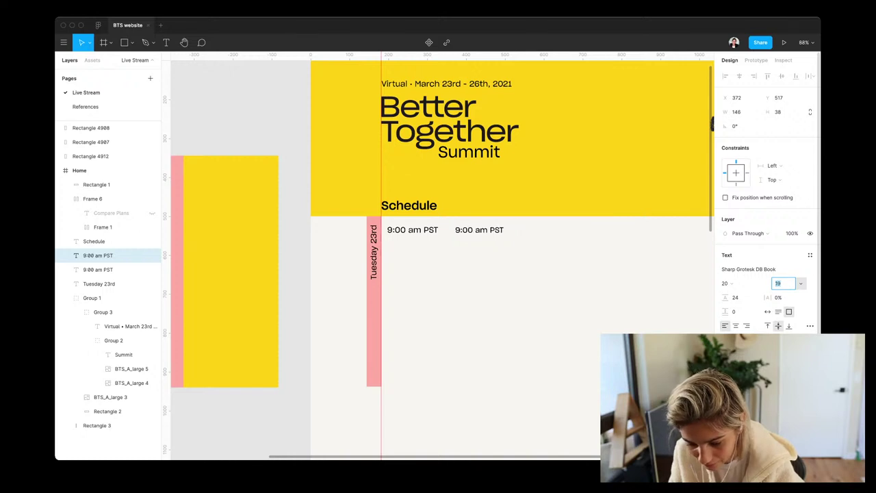
key("Down")
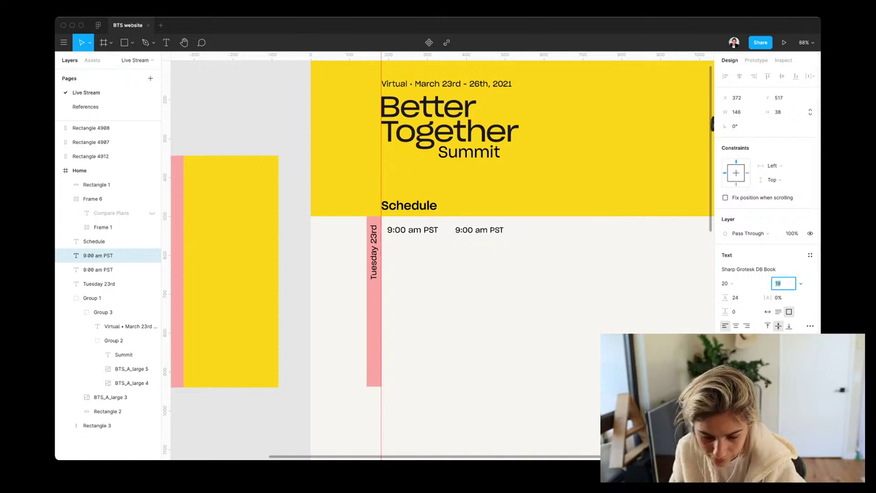
scroll(691, 227, "down", 5)
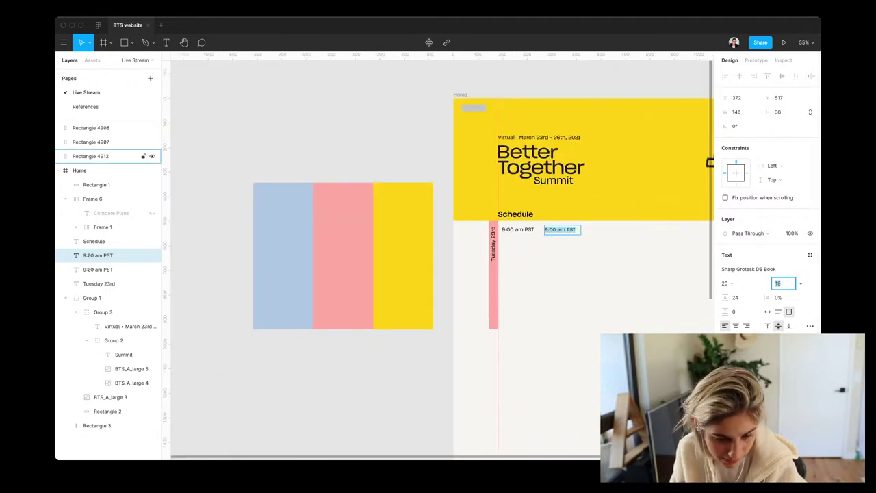
Inspect the Dropbox Plus card's text styles on References, then return to Live Stream
left_click(86, 106)
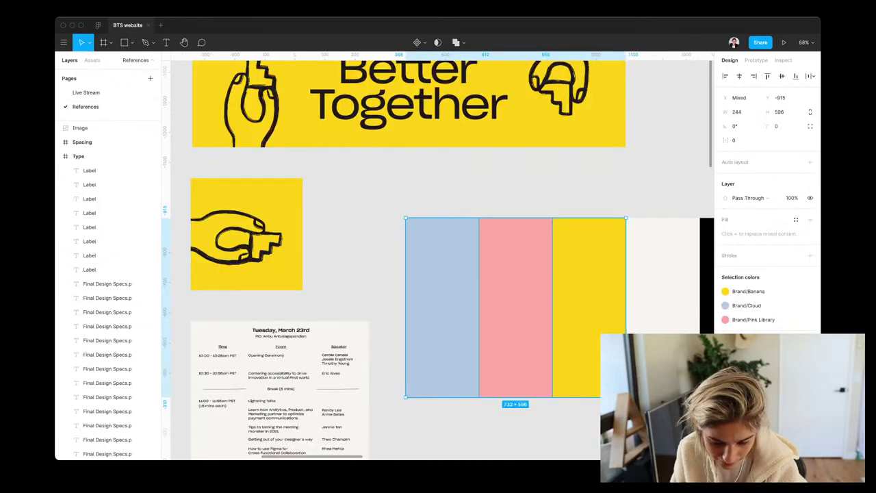
scroll(438, 260, "left", 5)
scroll(438, 260, "down", 2)
scroll(438, 260, "left", 10)
scroll(439, 260, "down", 5)
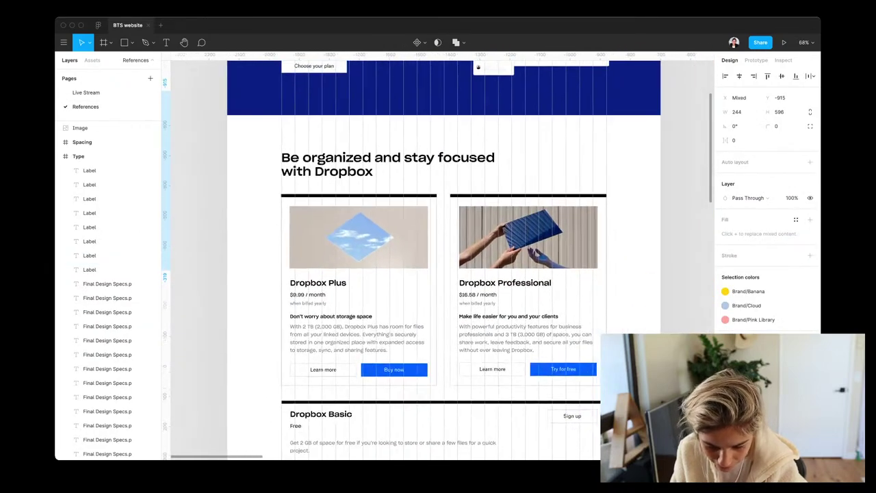
left_click(301, 304)
scroll(297, 308, "up", 10)
double_click(301, 294)
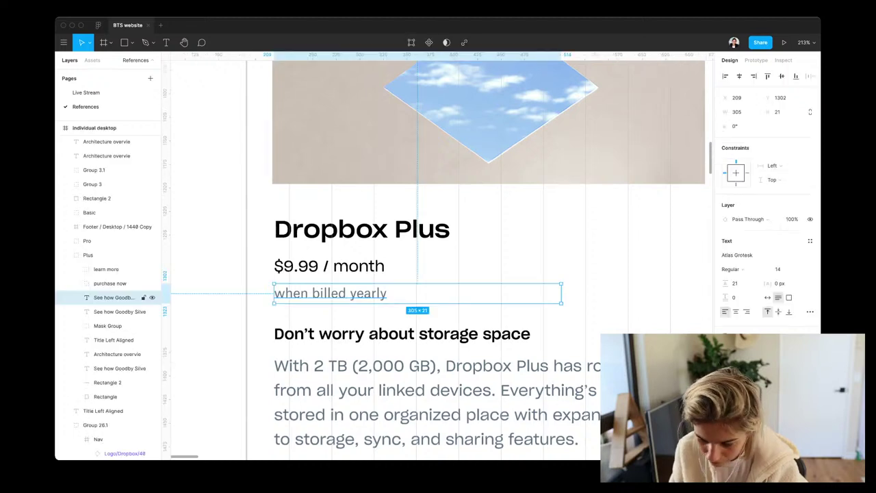
left_click(113, 311)
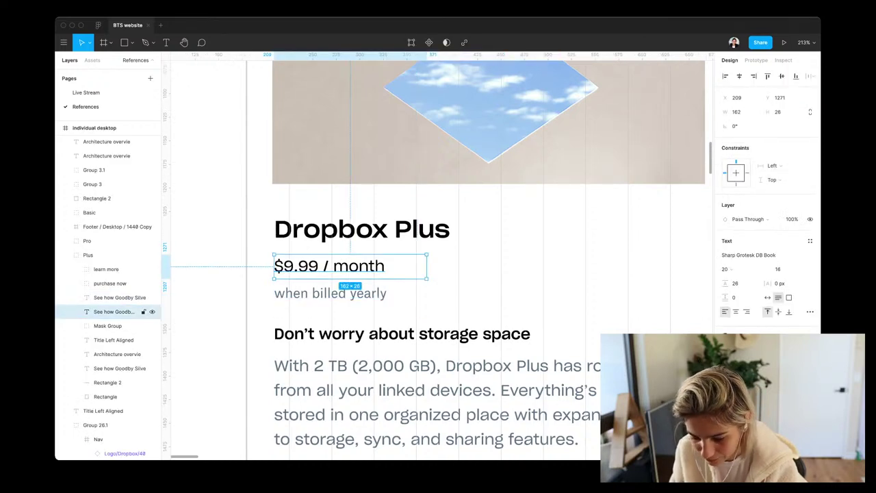
left_click(114, 339)
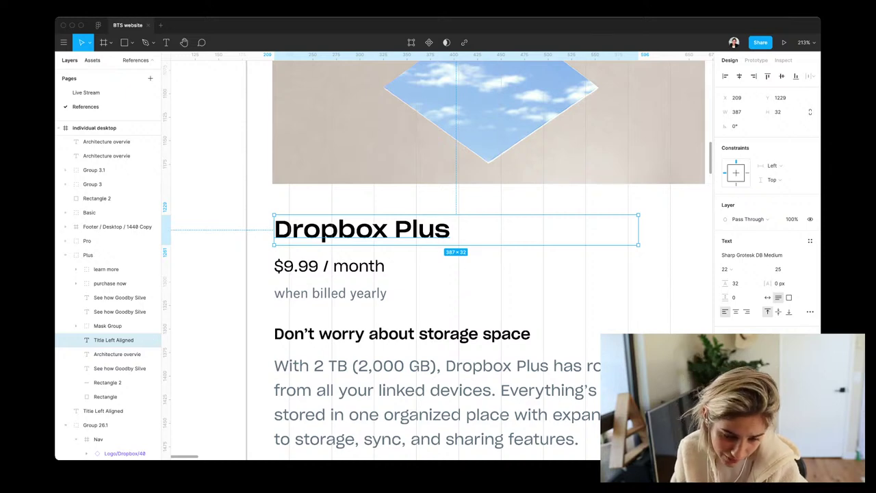
left_click(86, 93)
scroll(439, 261, "right", 5)
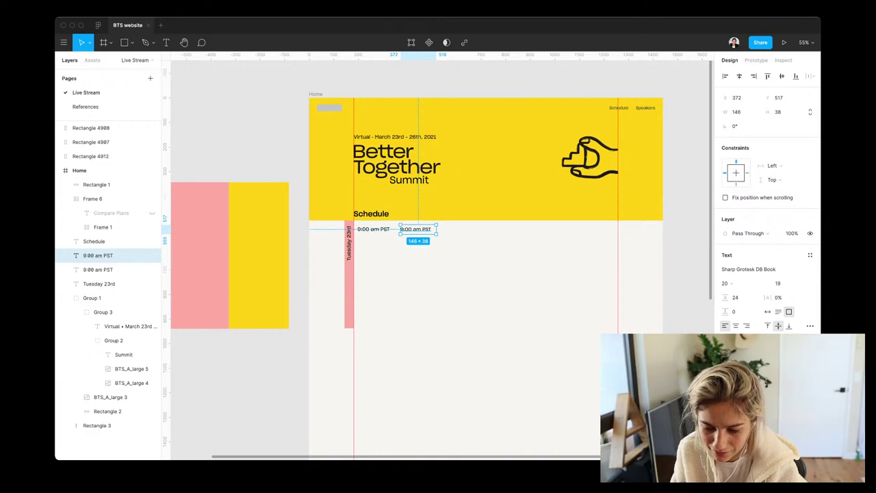
Lower the Schedule heading's line height and reposition it onto the time row
left_click(98, 269)
left_click(93, 241)
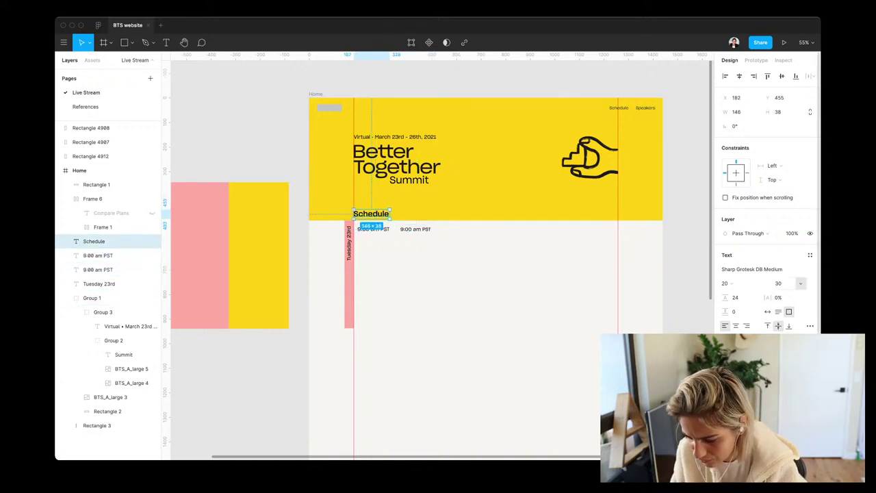
left_click(780, 283)
key("Down")
key("Down")
key("Down")
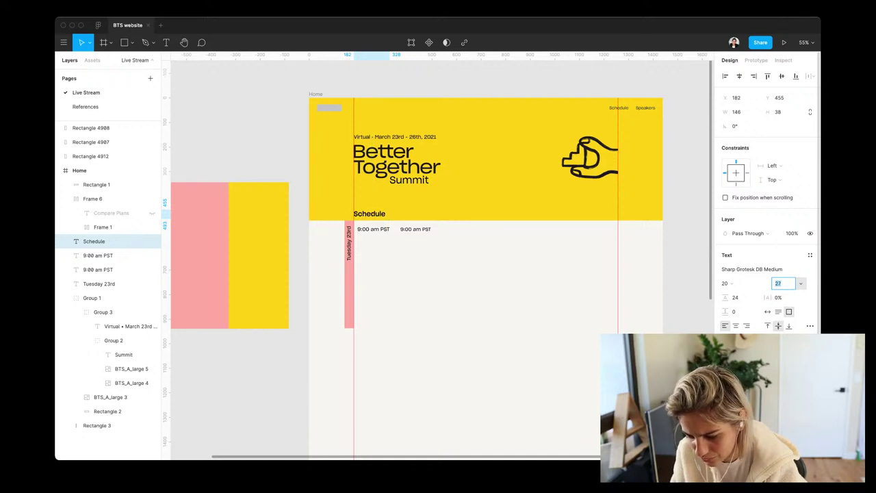
key("Down")
key("Escape")
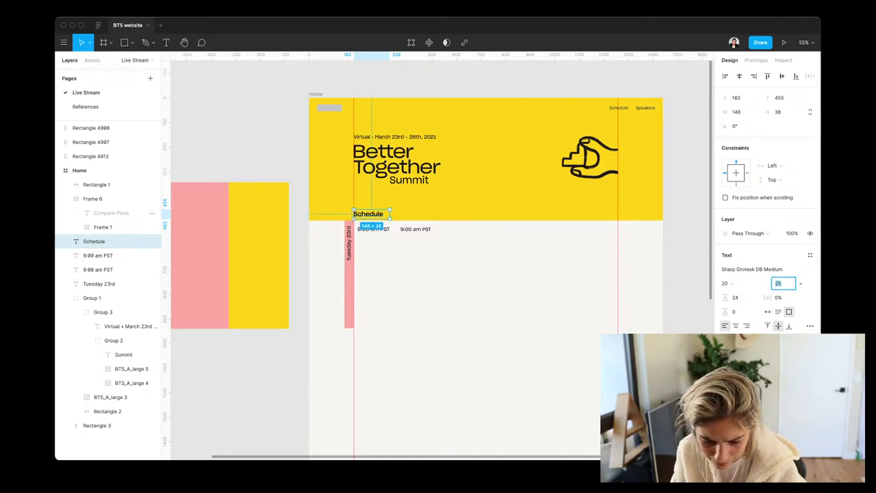
key("Escape")
left_click(94, 241)
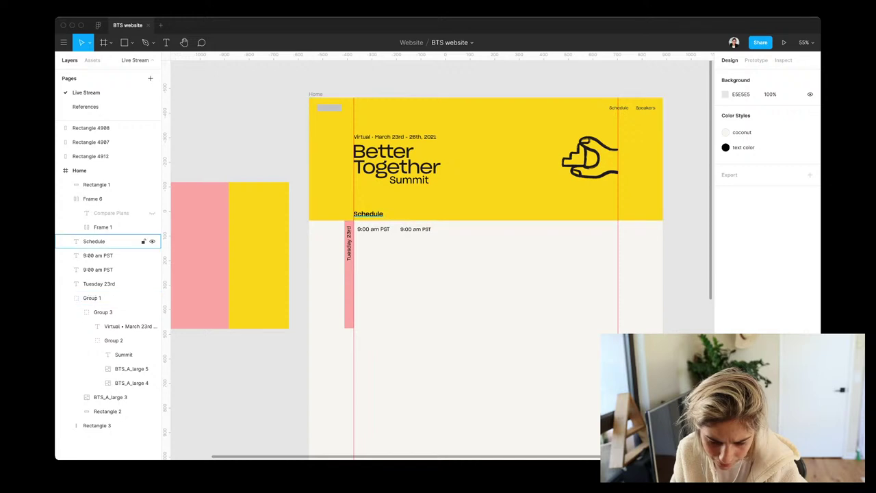
left_click_drag(369, 213, 369, 206)
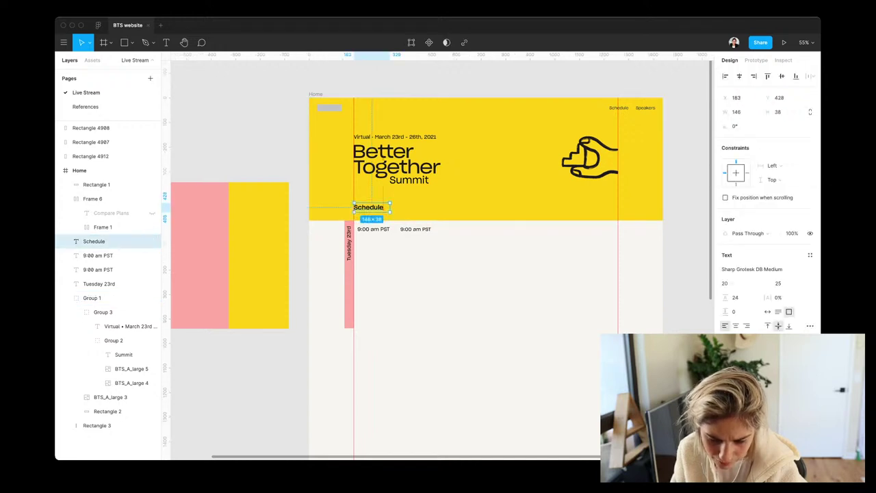
left_click_drag(369, 207, 369, 225)
Set the yellow hero rectangle's height to 450 and nudge Schedule up beneath it
left_click(315, 215)
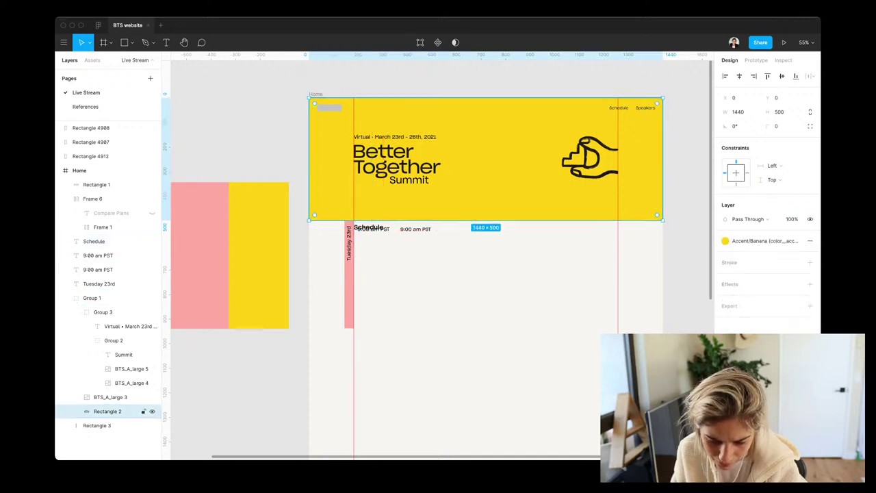
left_click_drag(480, 219, 479, 208)
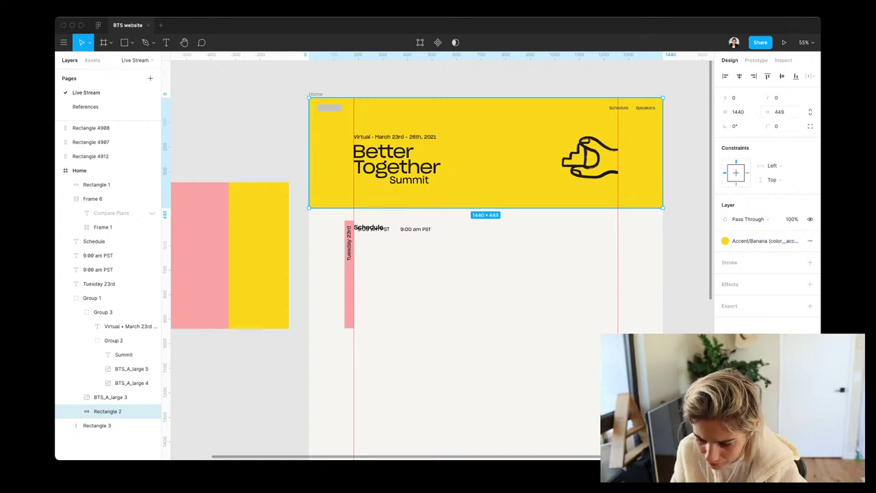
left_click(779, 112)
type("450")
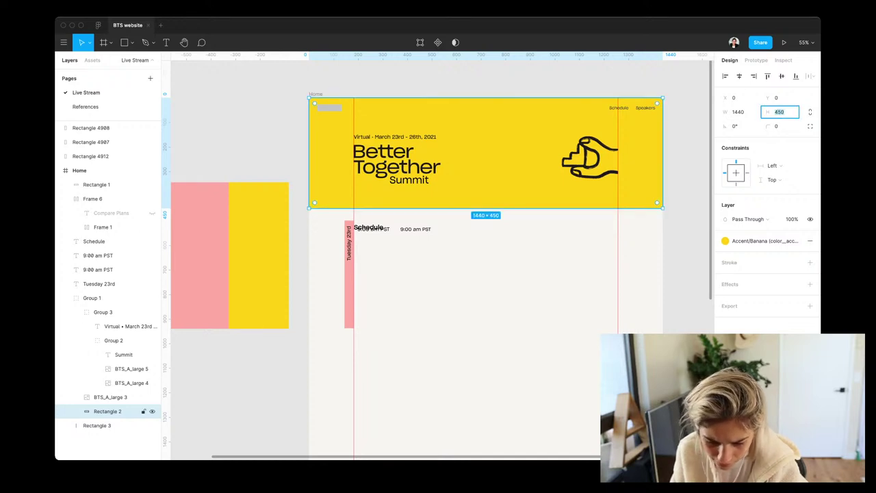
key("Return")
left_click(103, 241)
key("shift+Up")
key("shift+Up")
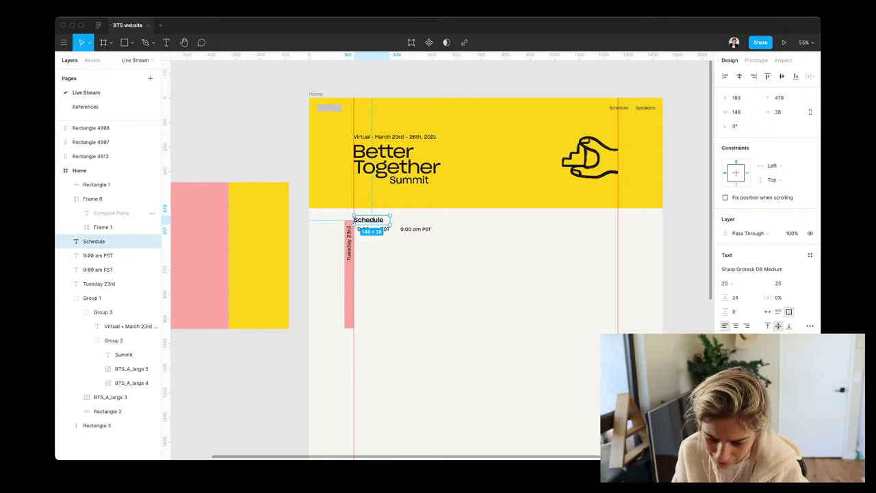
Move the pink bar and vertical Tuesday 23rd label left, placing the label at X 26, Y 785
scroll(405, 269, "up", 5)
left_click(103, 425)
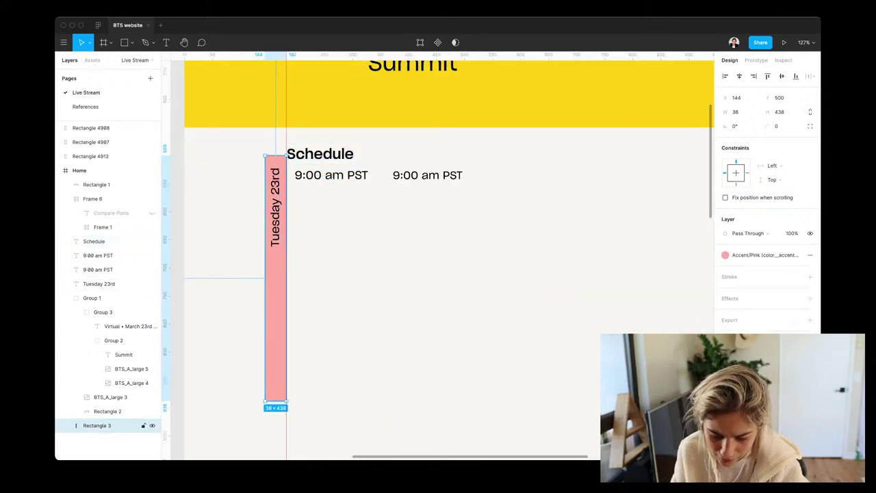
left_click_drag(275, 308, 175, 318)
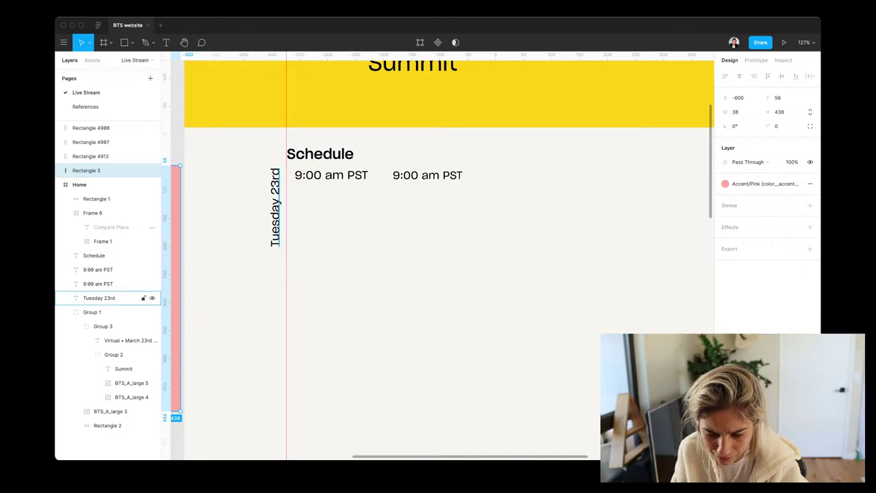
left_click_drag(275, 206, 209, 274)
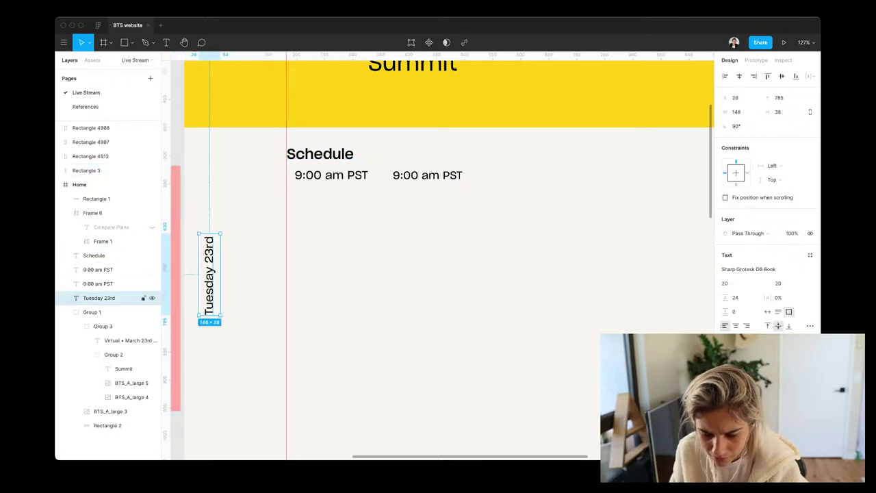
left_click(321, 155)
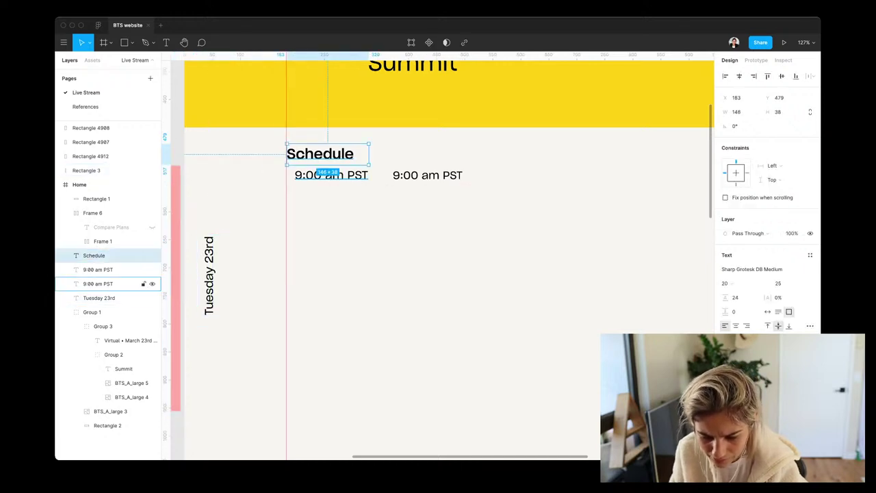
left_click(137, 283)
left_click(140, 256)
key("Return")
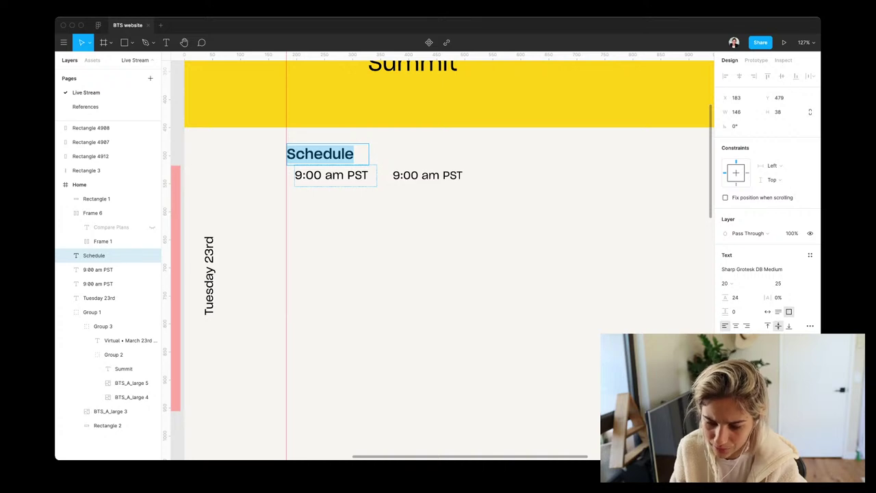
Detach the Schedule nav link's text style and switch it to Sharp Grotesk DB Medium
scroll(442, 257, "up", 10)
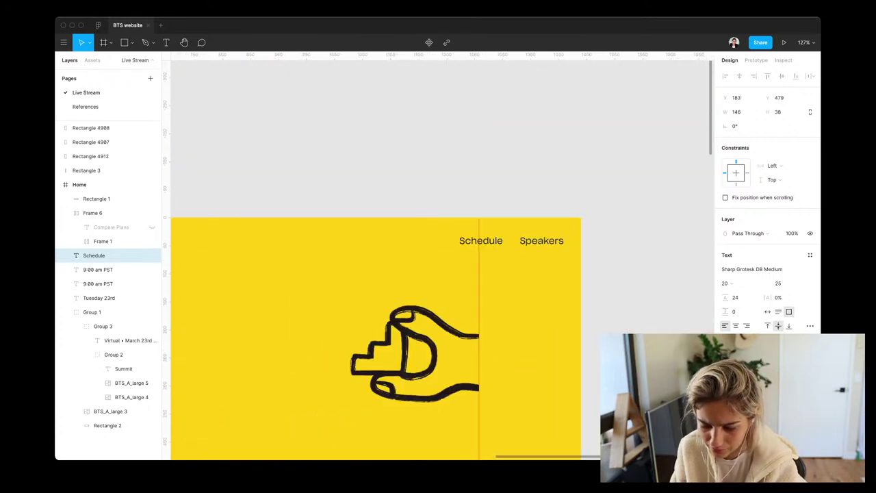
left_click(480, 238)
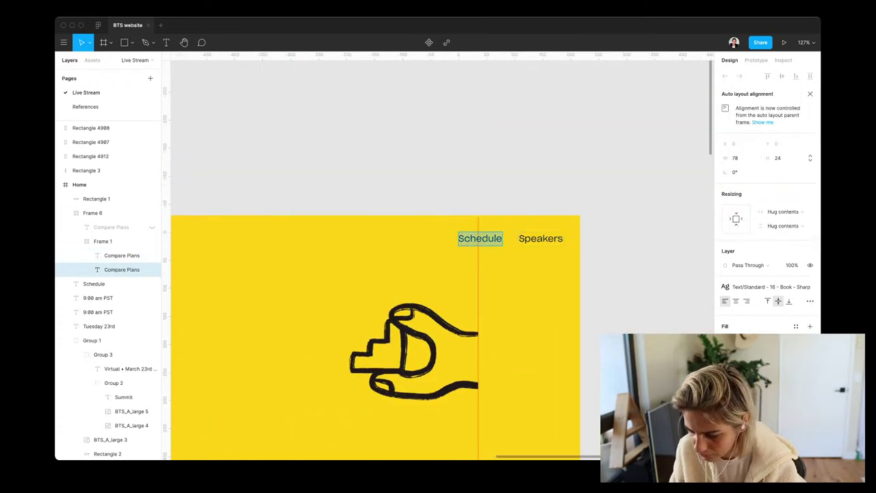
left_click(810, 287)
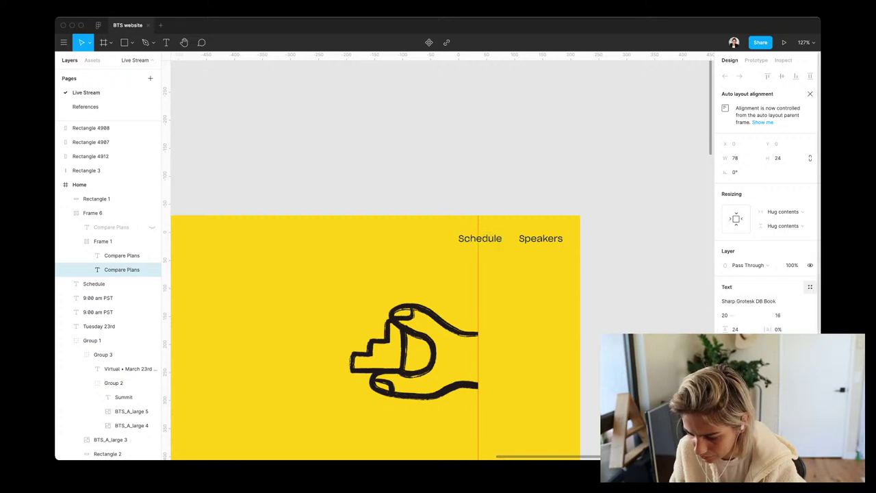
left_click(748, 301)
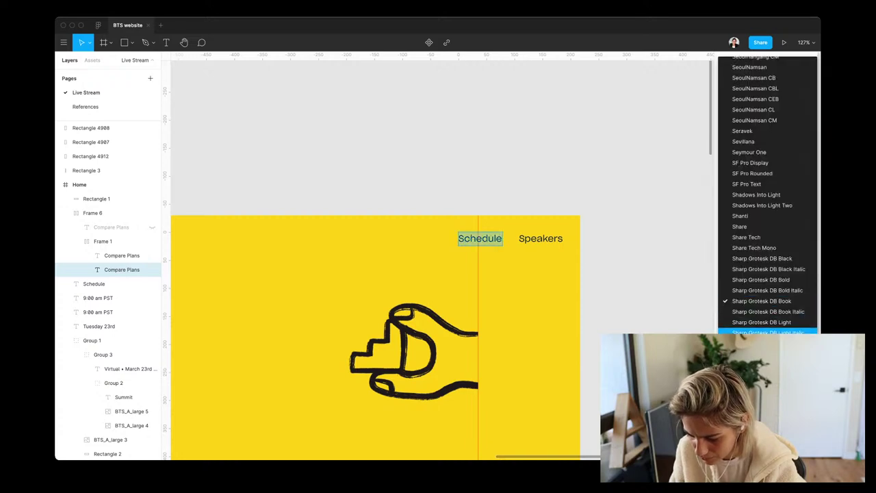
key("Escape")
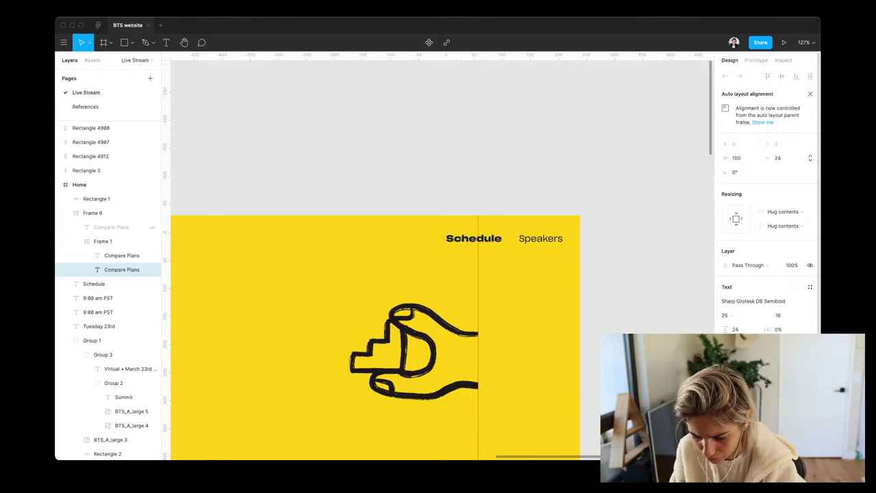
left_click(749, 301)
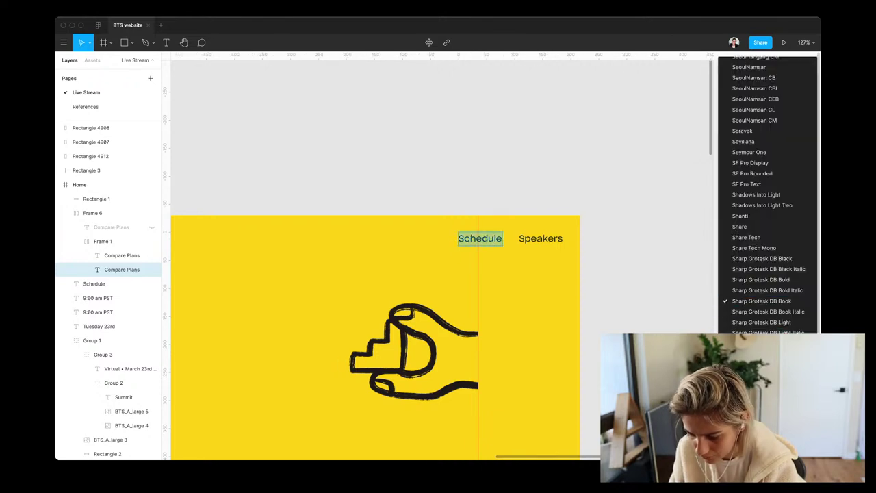
left_click(761, 343)
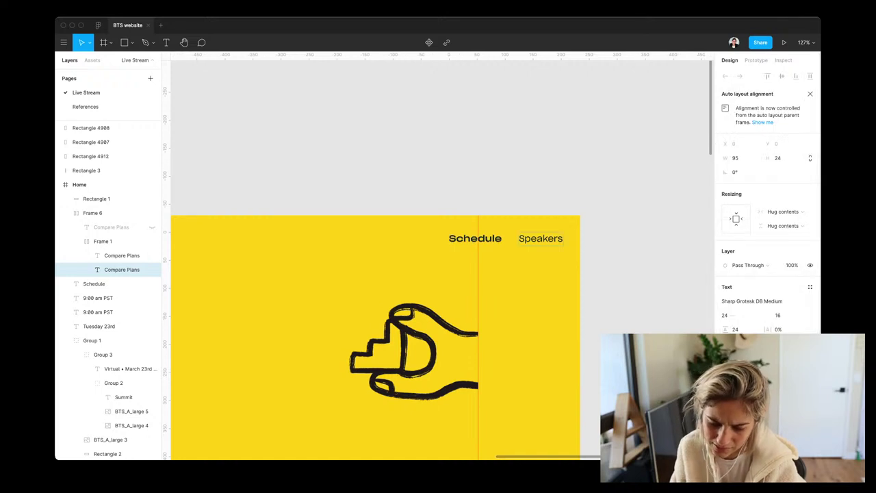
key("ctrl+z")
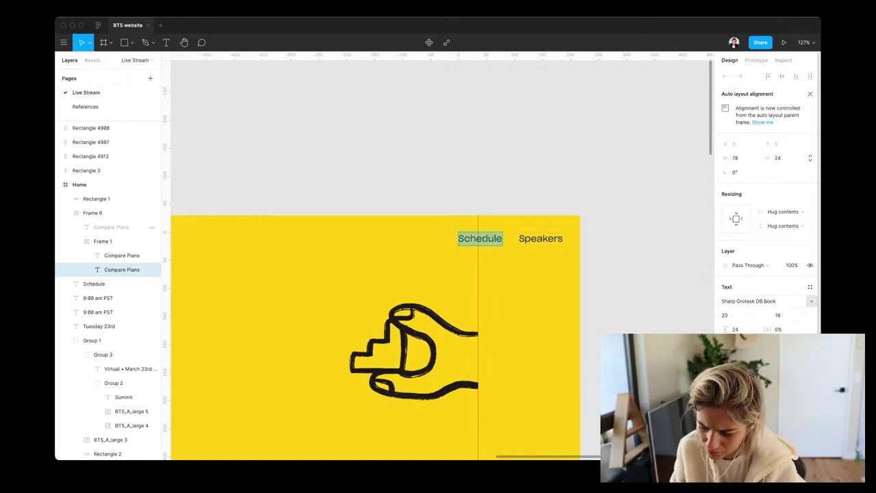
left_click(811, 301)
left_click(761, 329)
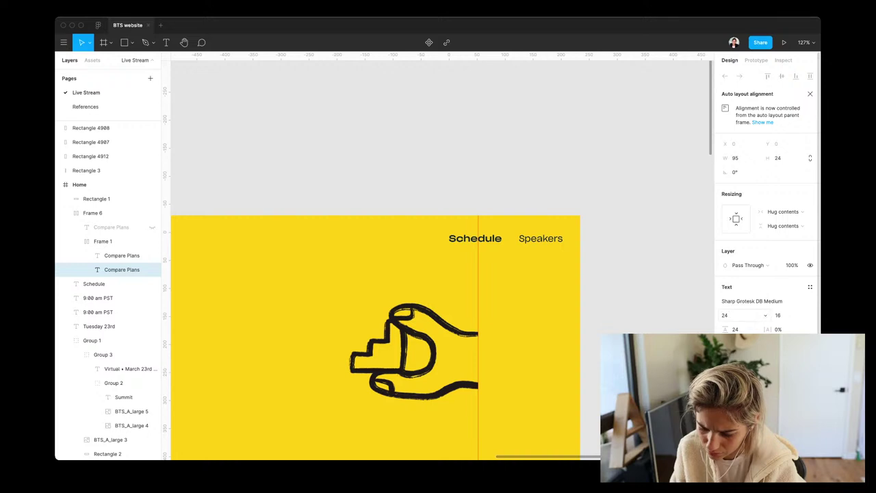
Set the Schedule nav link's font size to 20
left_click(765, 315)
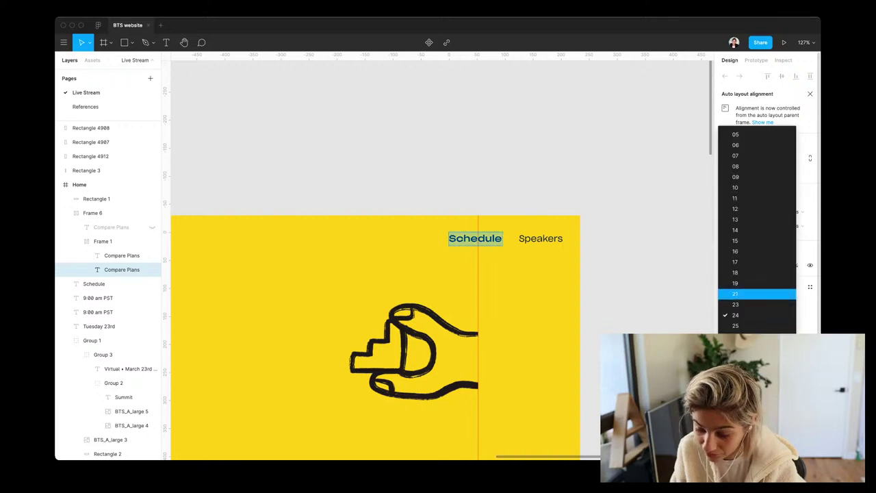
type("20")
key("Return")
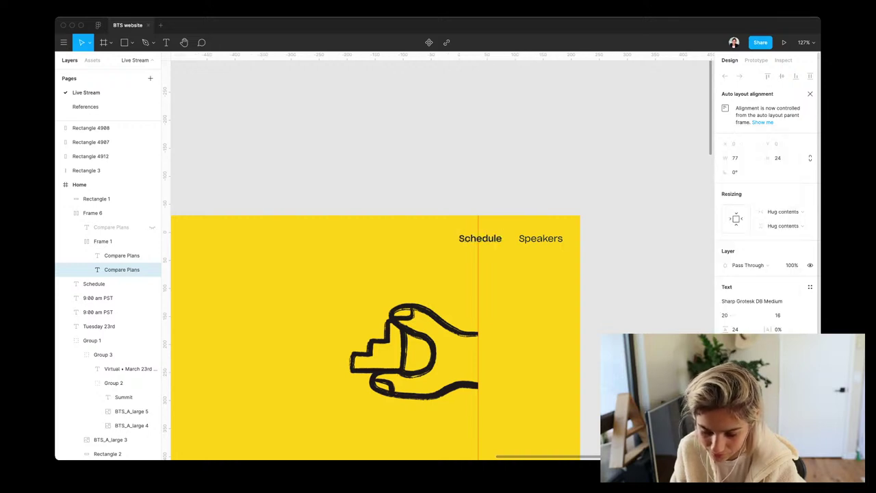
key("Escape")
scroll(438, 274, "down", 3)
Try a line near the Schedule link, delete it, and select Group 1 in Frame 6
scroll(438, 274, "down", 5)
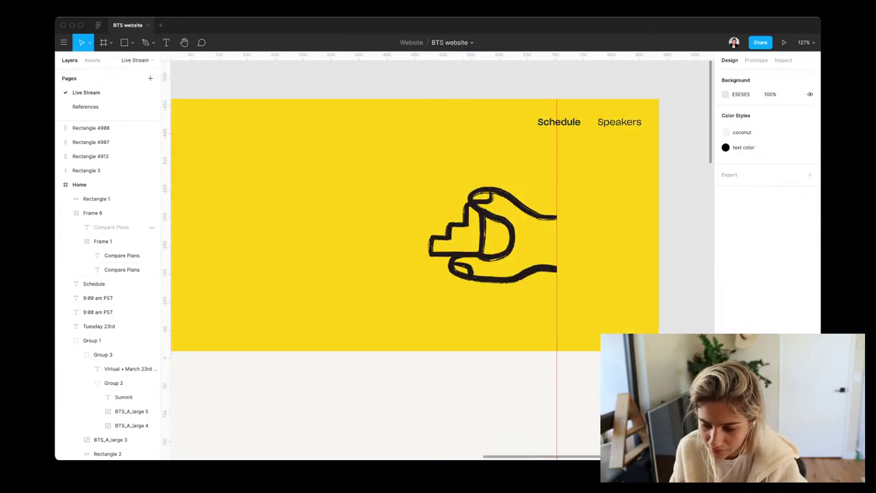
scroll(438, 273, "up", 3)
scroll(438, 274, "down", 5)
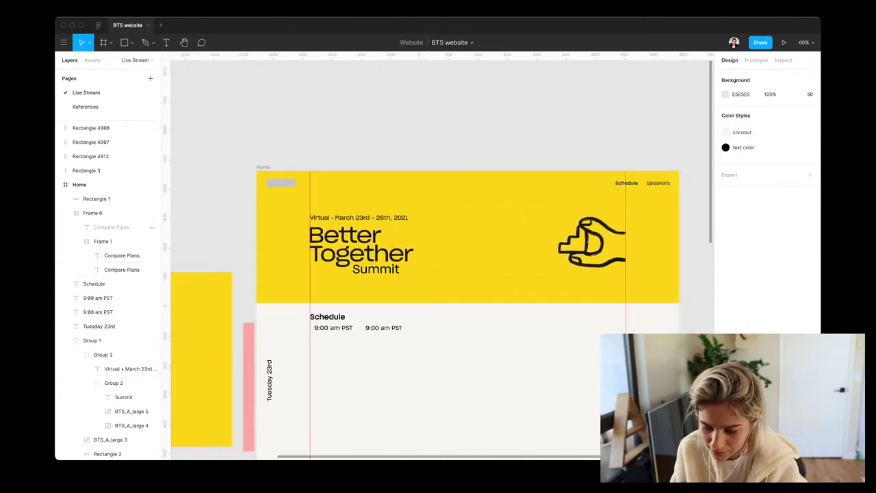
scroll(438, 274, "up", 8)
scroll(438, 274, "up", 4)
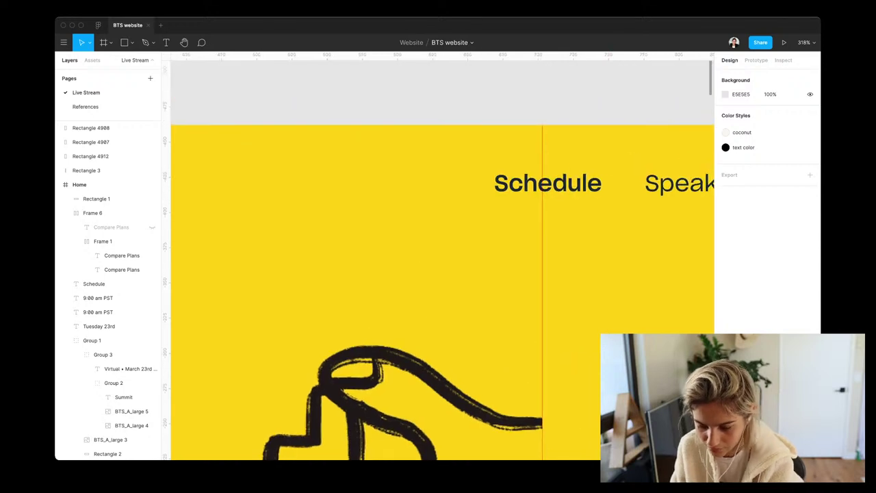
key("l")
left_click_drag(528, 165, 596, 165)
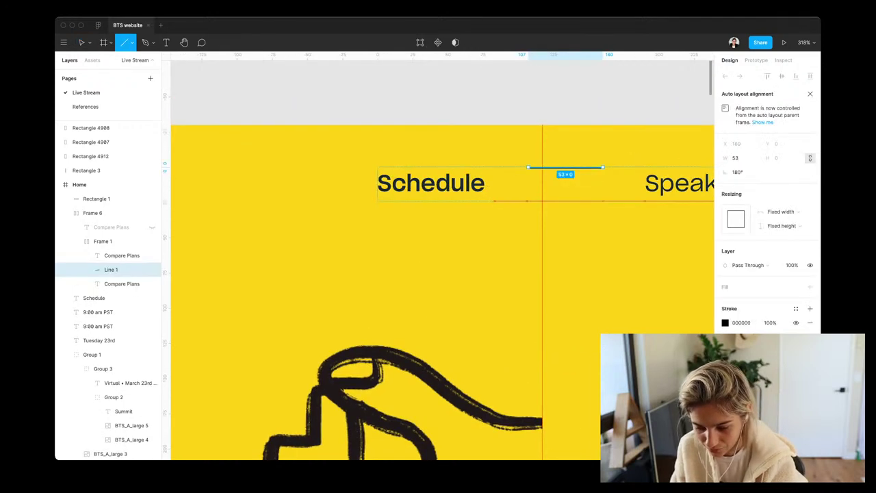
key("Delete")
left_click(103, 213)
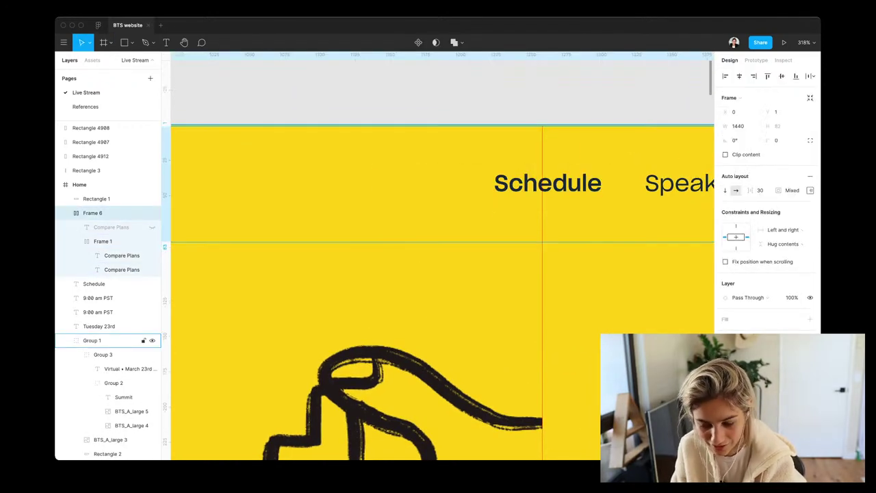
left_click(92, 340)
Draw Line 1 and place it under Schedule as a 75-wide underline at X 1299, Y 51
key("l")
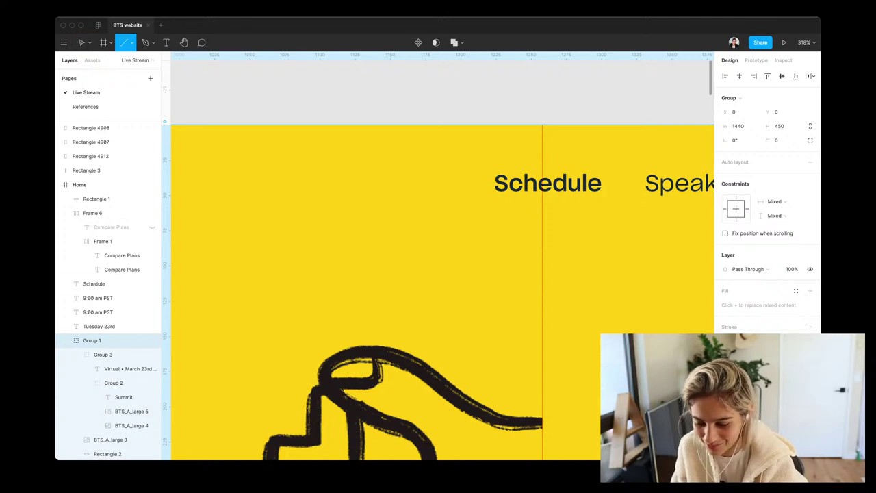
left_click_drag(348, 185, 450, 186)
key("Delete")
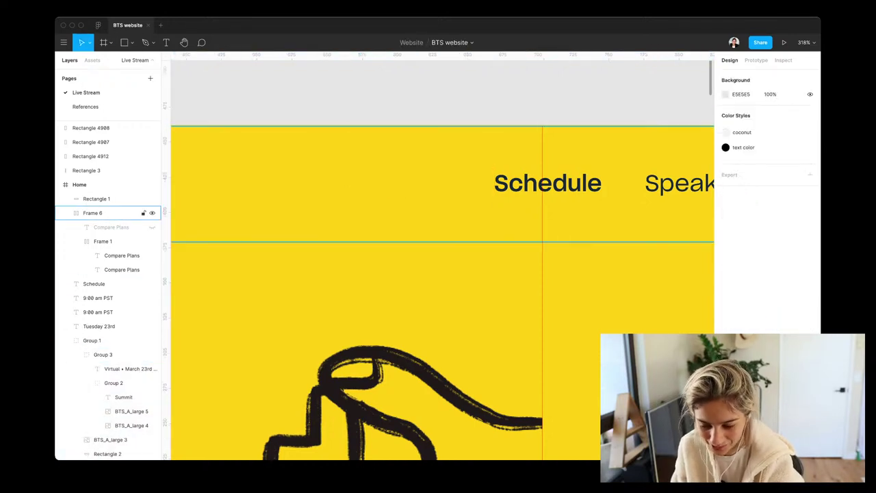
key("ctrl+v")
key("Delete")
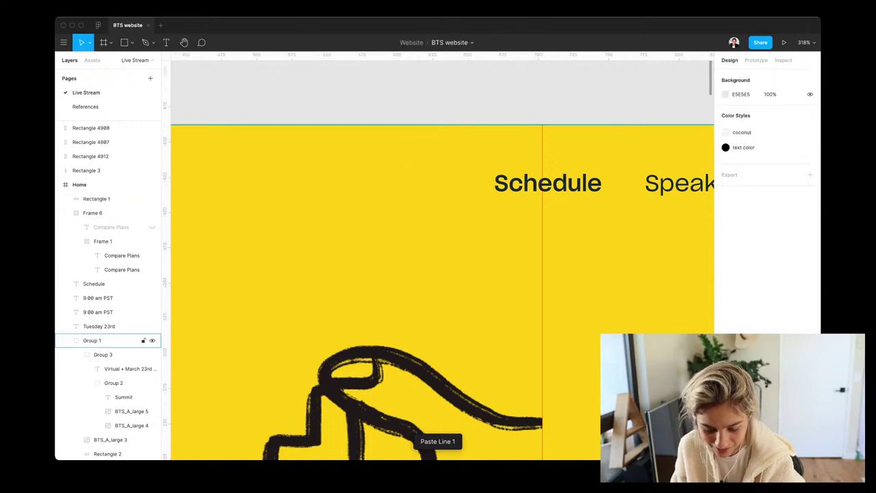
key("ctrl+v")
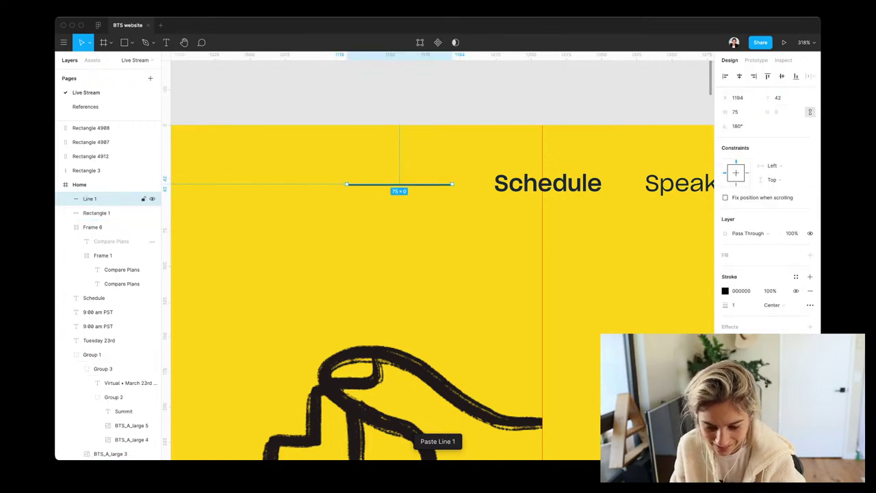
left_click_drag(399, 184, 549, 184)
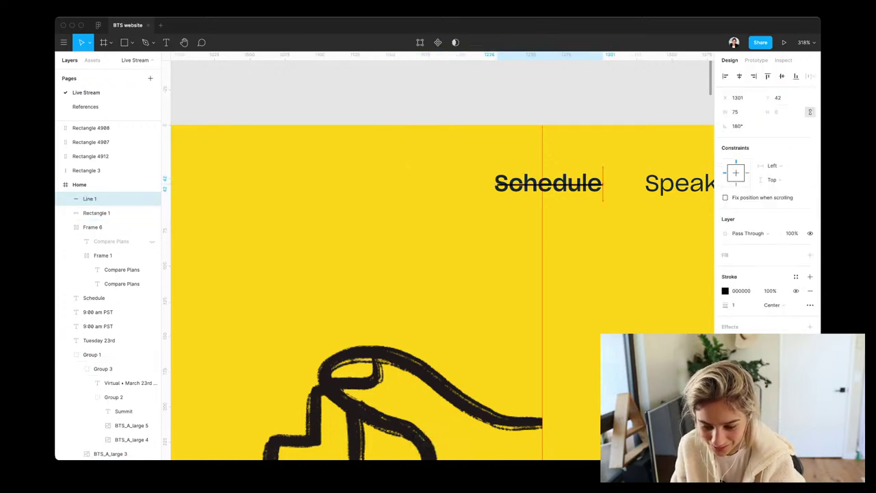
key("Left")
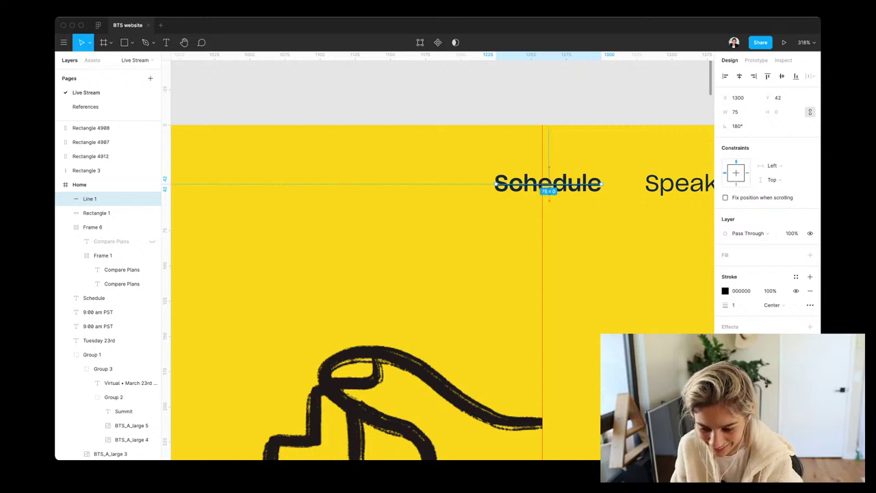
mouse_move(549, 183)
left_mouse_down()
mouse_move(549, 229)
mouse_move(547, 197)
left_mouse_up()
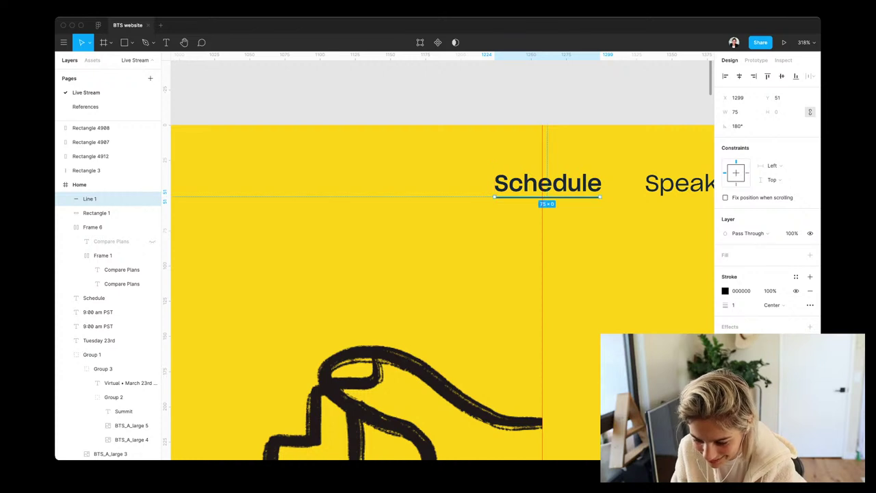
scroll(592, 201, "up", 5)
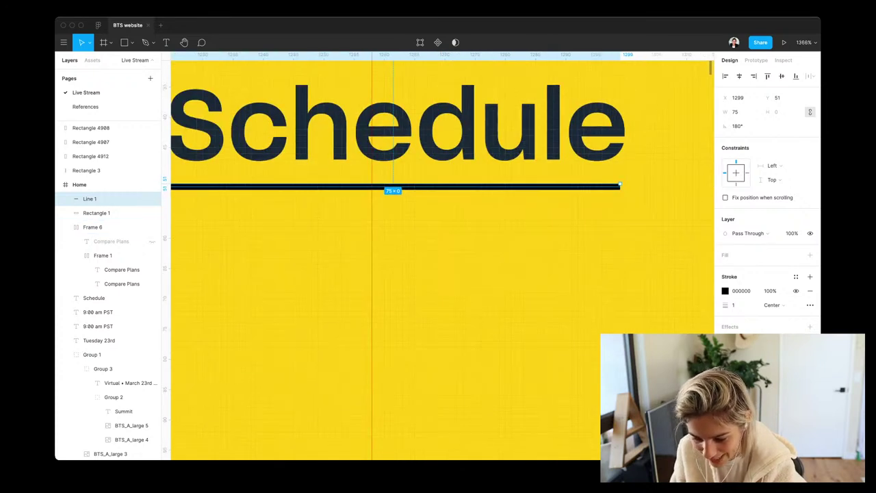
Lengthen the Schedule underline to 76 wide and set its stroke weight to 2
key("super+Right")
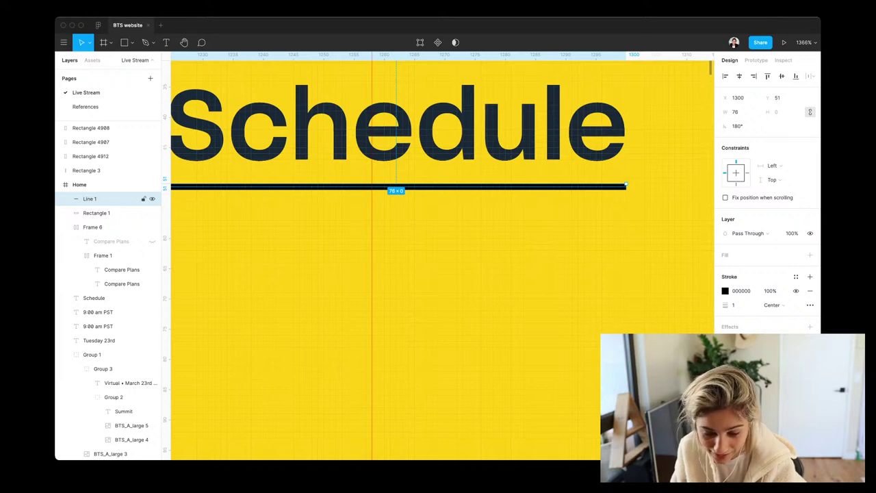
left_click(738, 304)
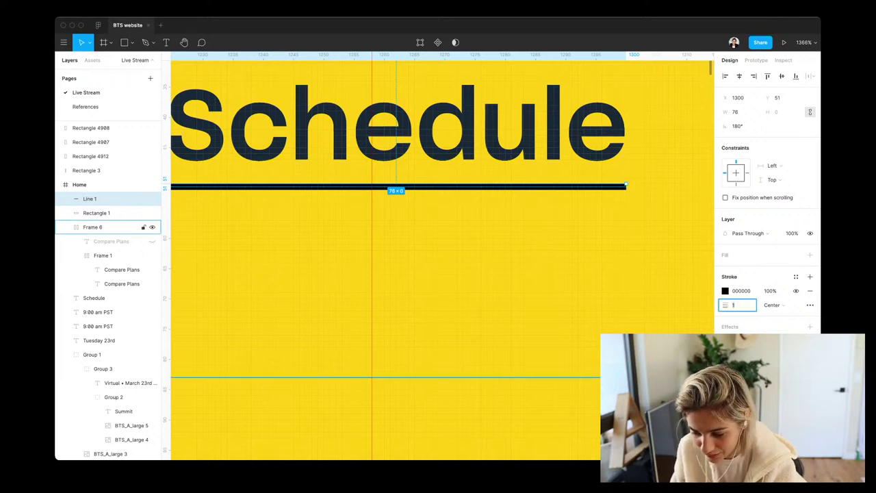
type("2")
key("Return")
key("Up")
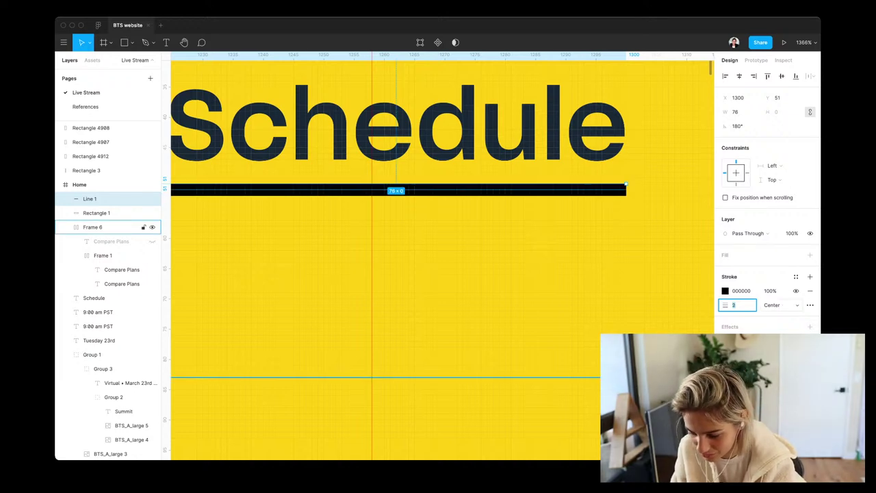
Eyedrop the dark navy 1B2733 text colour onto the underline's stroke
left_click(725, 291)
key("i")
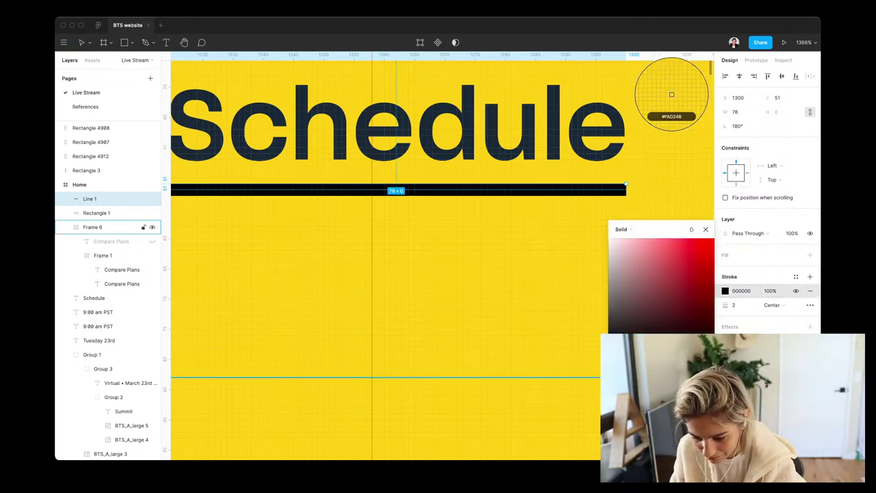
left_click(672, 92)
key("Return")
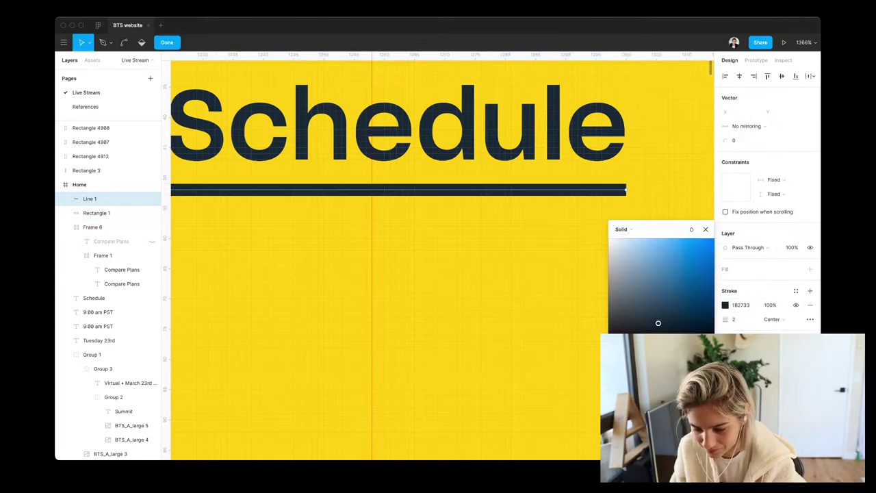
key("Escape")
scroll(442, 260, "down", 5)
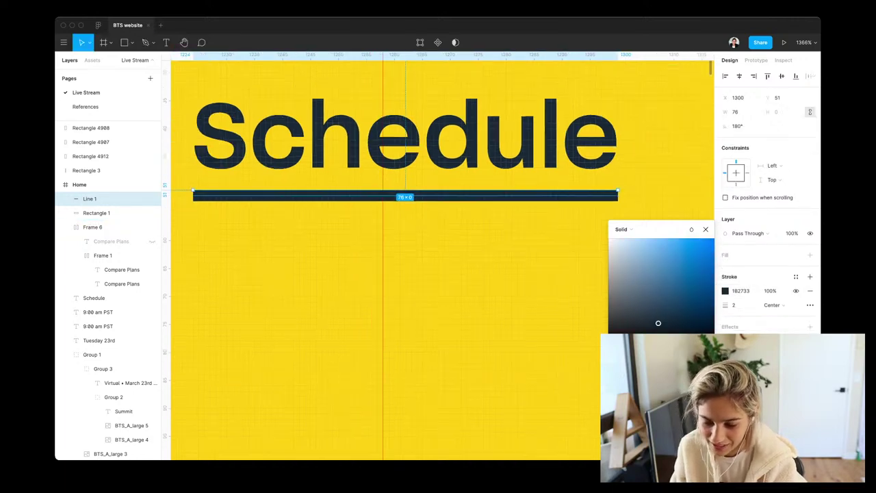
scroll(442, 260, "up", 8)
scroll(441, 260, "right", 5)
scroll(442, 261, "up", 1)
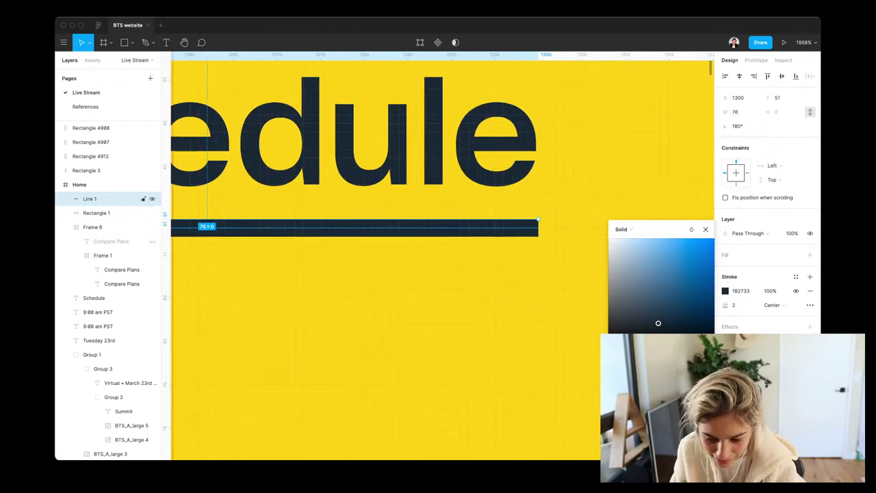
key("Return")
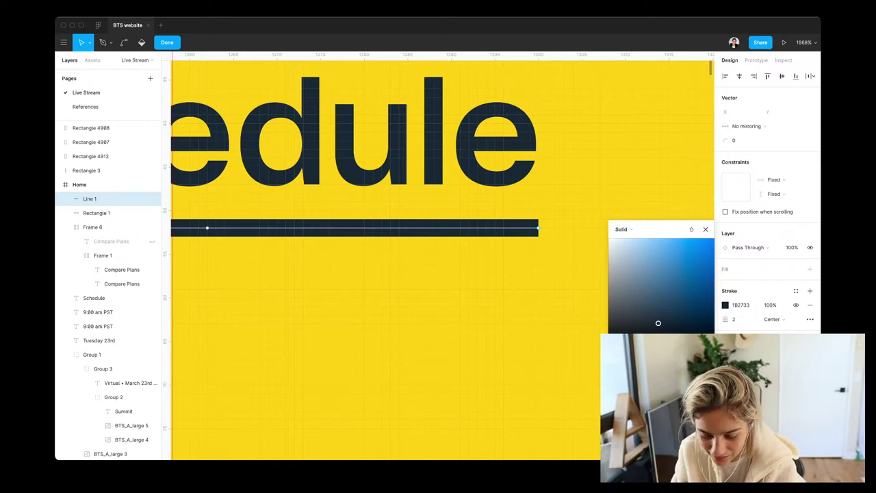
key("Escape")
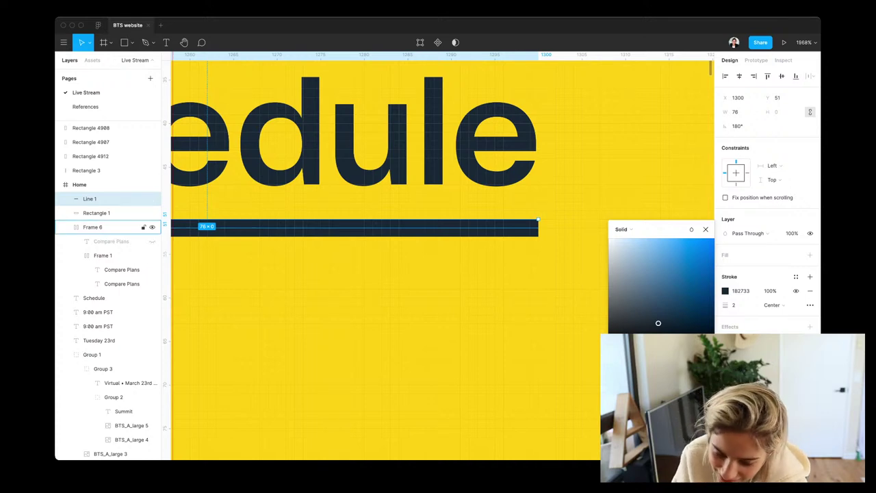
Dismiss the colour picker and zoom out to show the full Home frame and underlined Schedule link
scroll(480, 245, "down", 5)
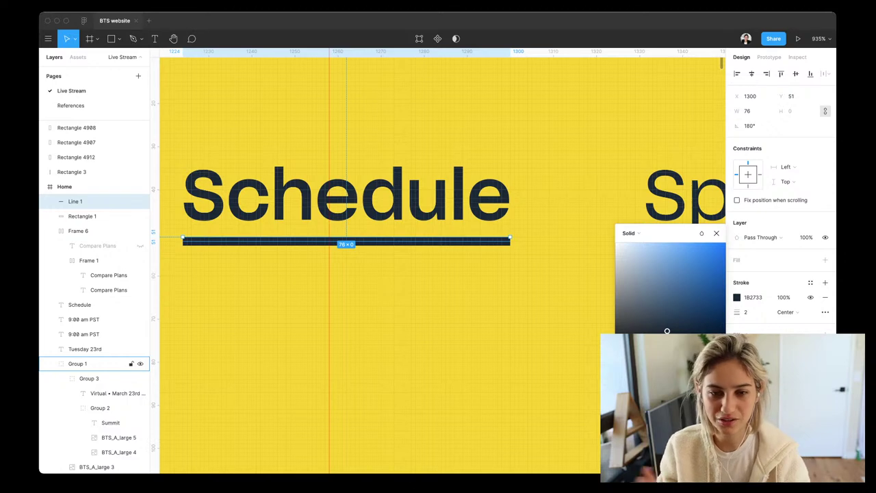
key("minus")
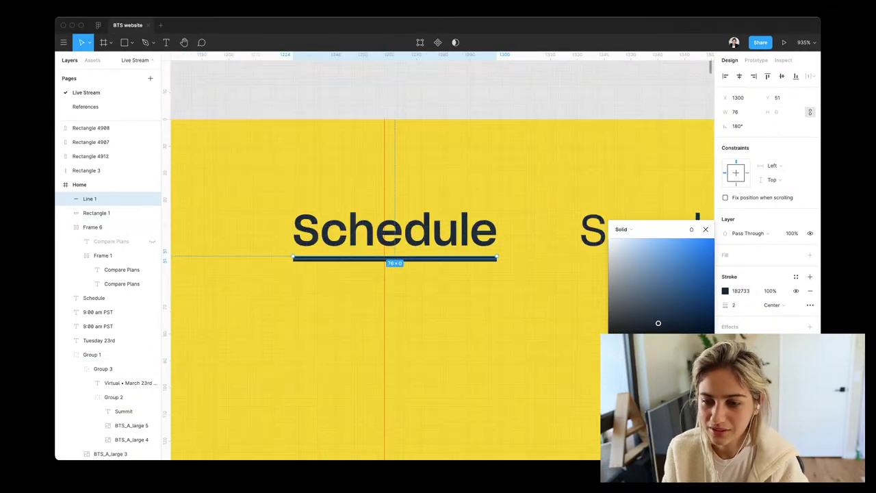
scroll(478, 297, "down", 5)
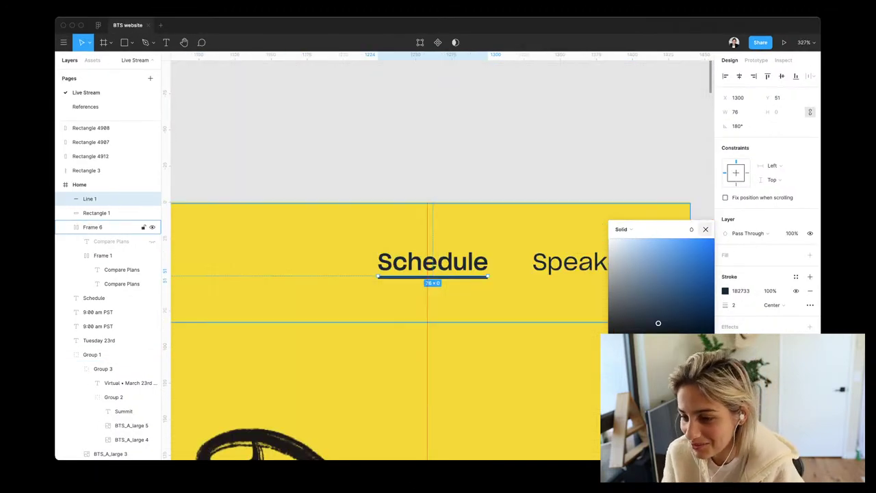
key("Escape")
scroll(438, 274, "down", 5)
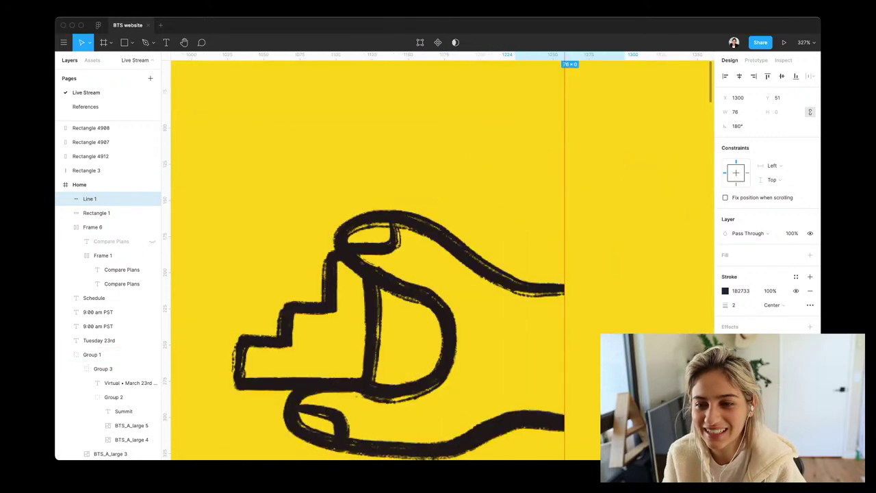
scroll(438, 274, "down", 10)
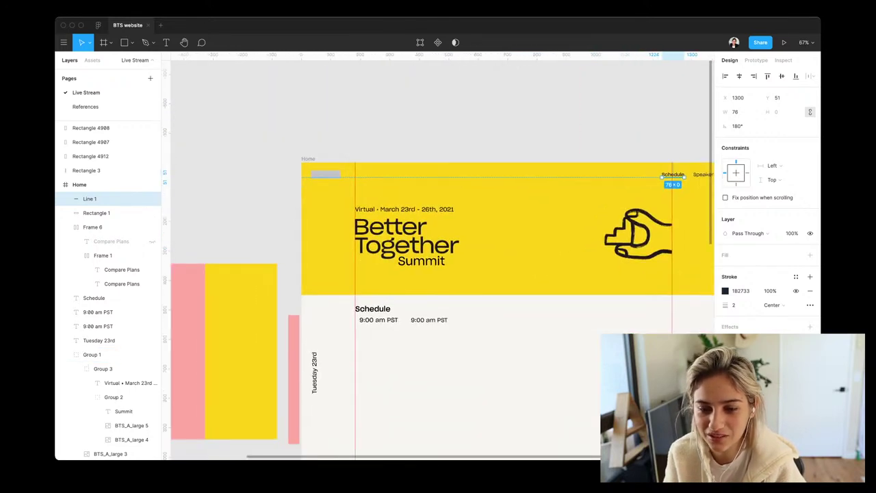
Retype the Schedule heading as 'Tuesday 23rd' and widen its box to 202 so it fits one line
left_click(98, 325)
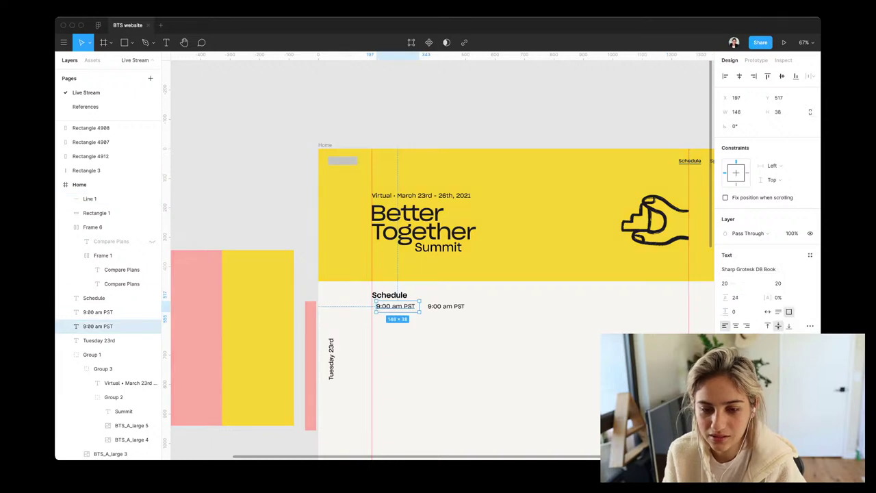
left_click(94, 298)
key("Return")
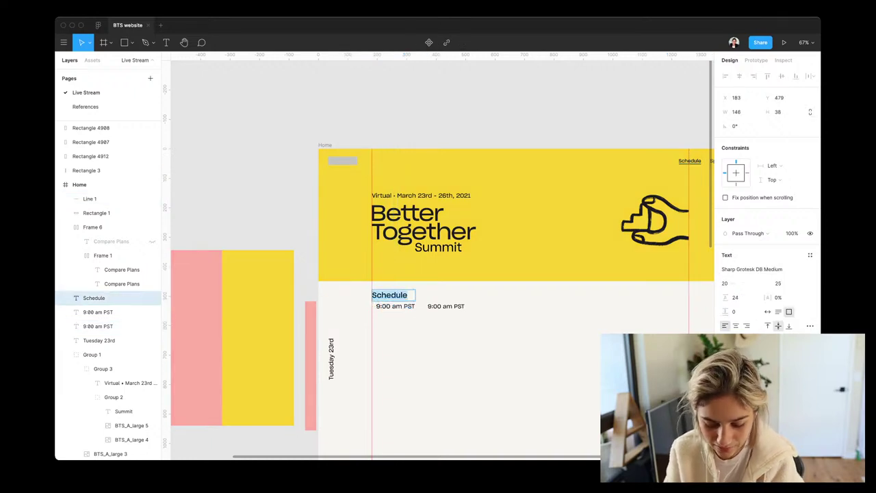
type("Tu")
key("BackSpace")
type("ues")
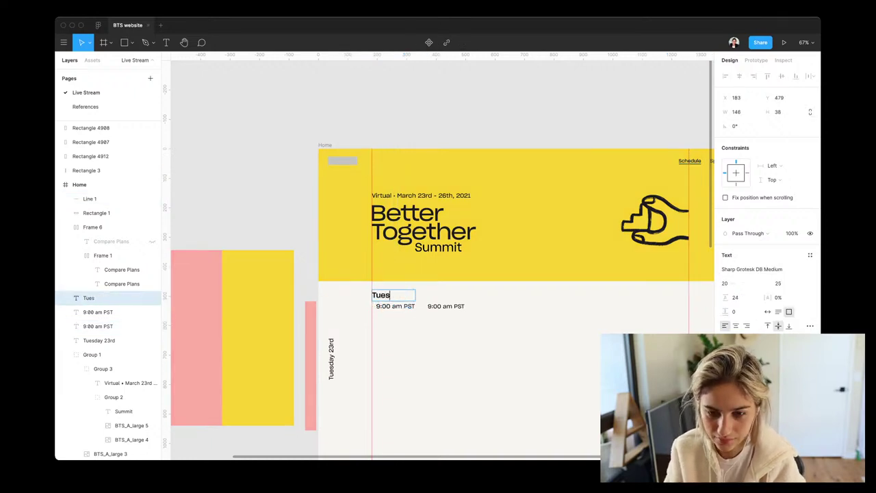
type("day ")
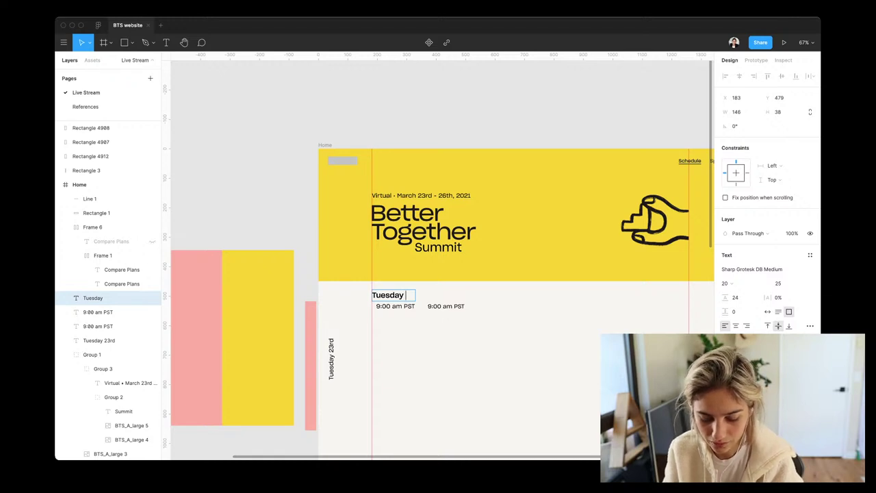
type("23rd")
key("Escape")
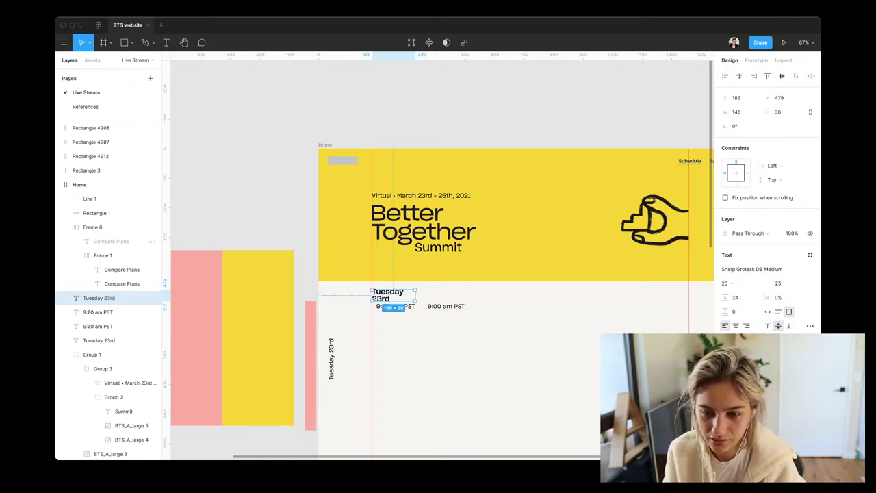
left_click_drag(415, 295, 431, 295)
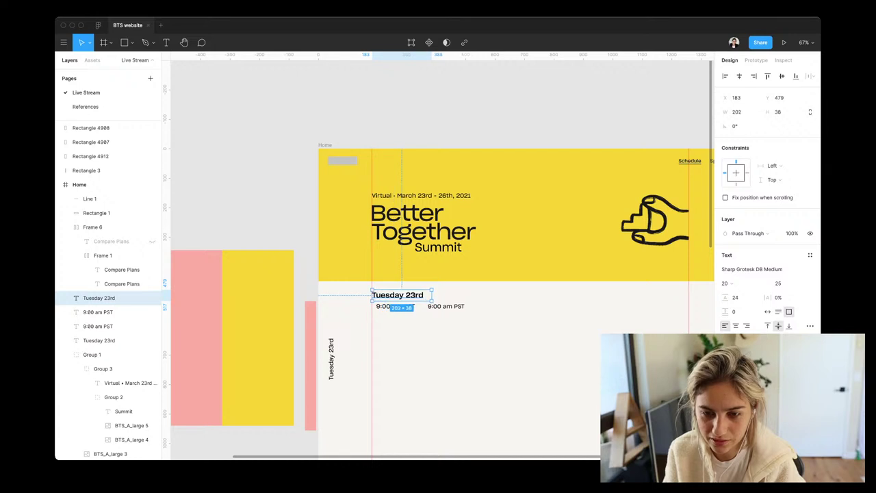
Place both 9:00 am PST labels level under Tuesday 23rd, the first at X 183 and the second at X 415
left_click(103, 326)
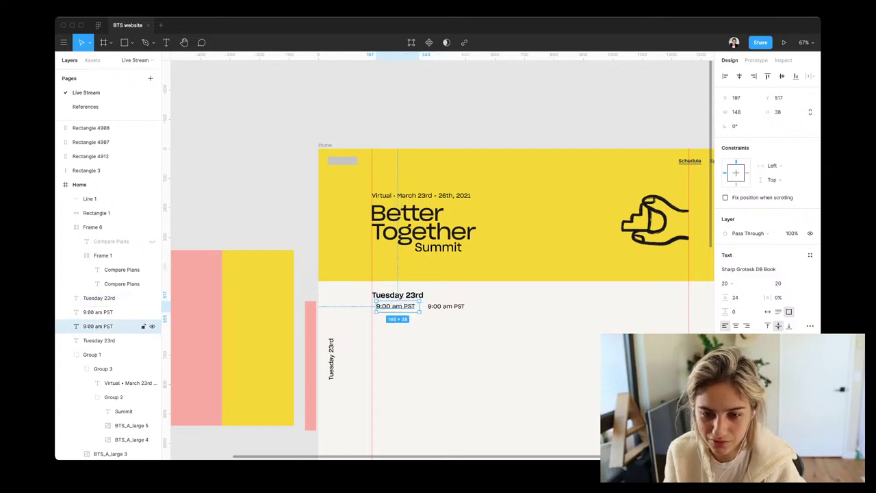
key("shift+Down")
key("shift+Down")
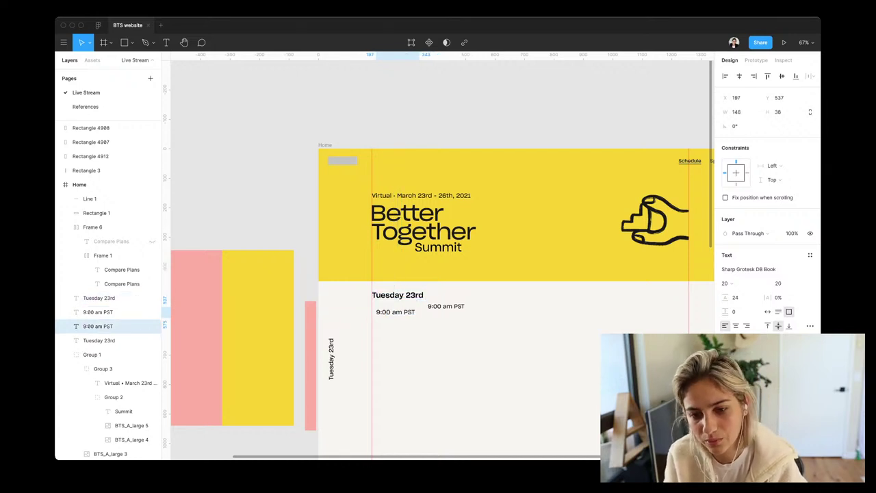
left_click(98, 311)
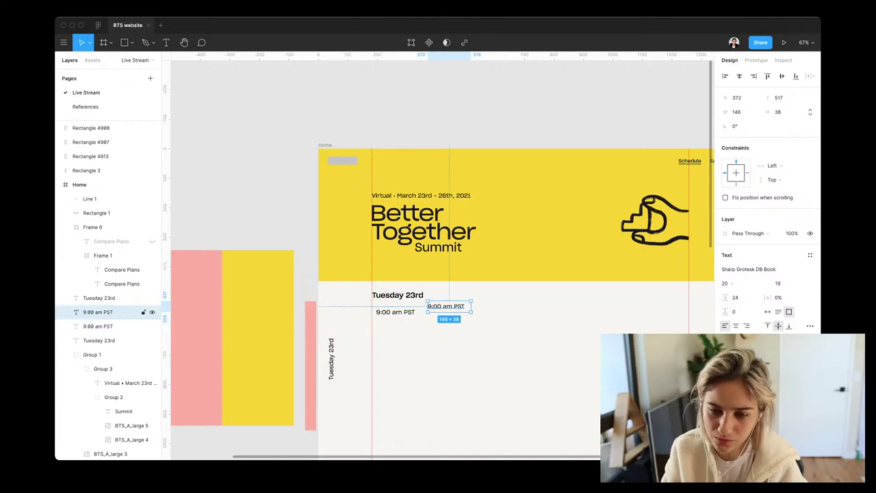
left_click_drag(446, 306, 470, 319)
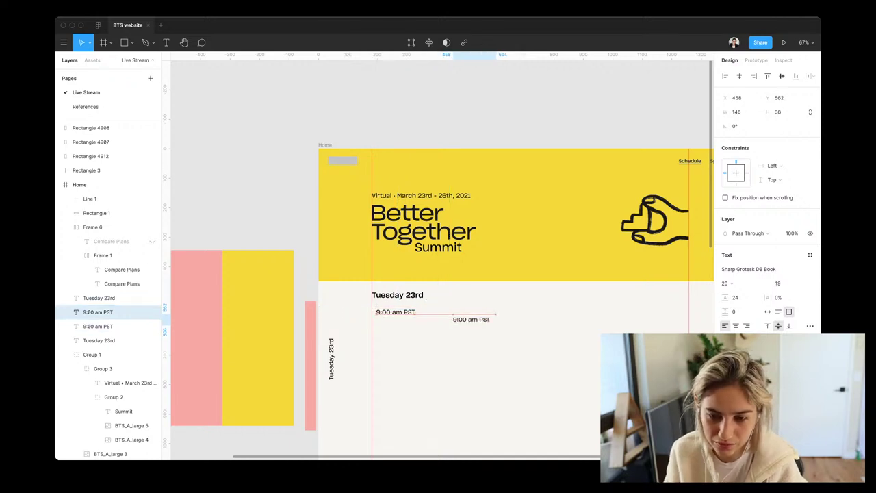
left_click(103, 325)
key("shift+Left")
key("Left")
key("Left")
key("Left")
key("Left")
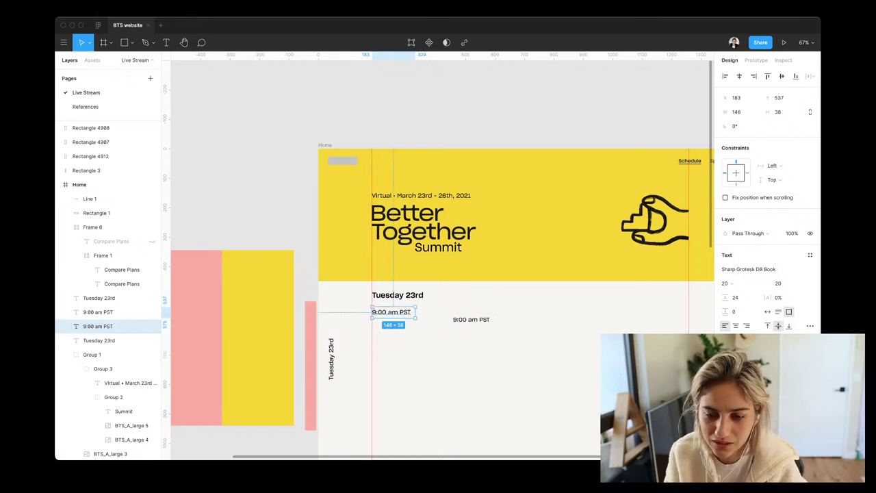
scroll(438, 260, "down", 3)
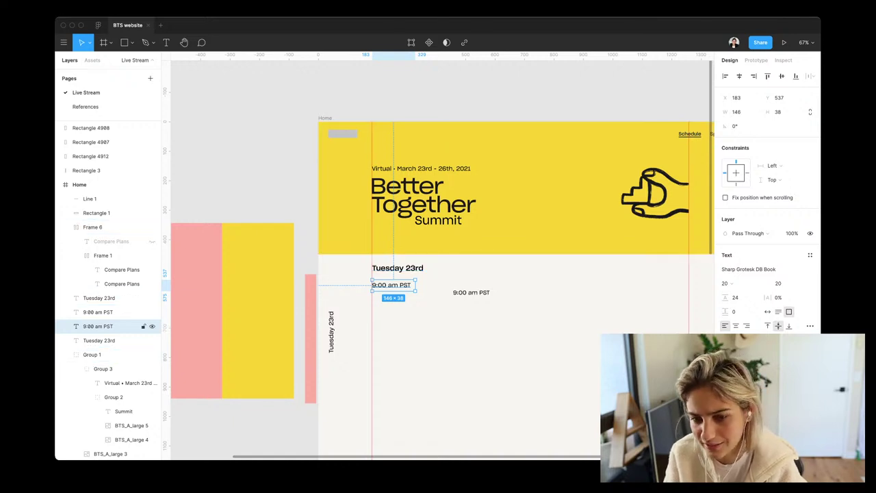
left_click(103, 311)
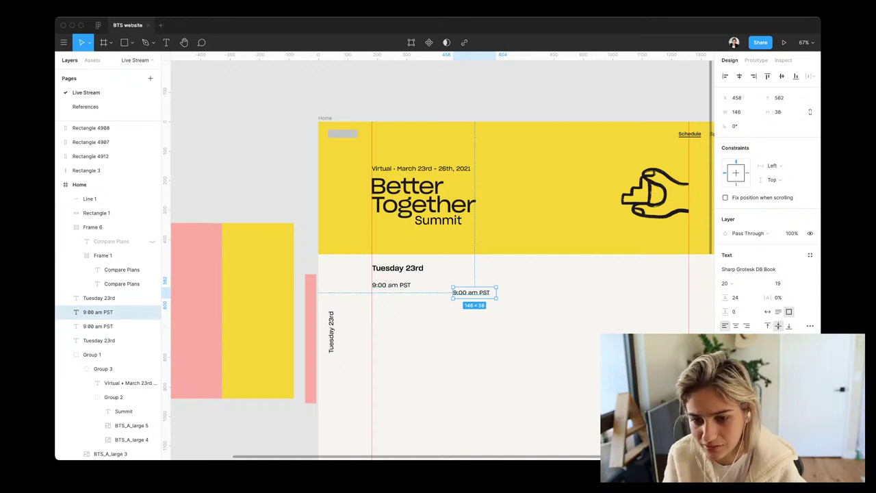
mouse_move(472, 293)
left_mouse_down()
mouse_move(449, 280)
mouse_move(460, 285)
left_mouse_up()
Draw a rectangle over the first time label with no fill and a 20% opacity black stroke
key("r")
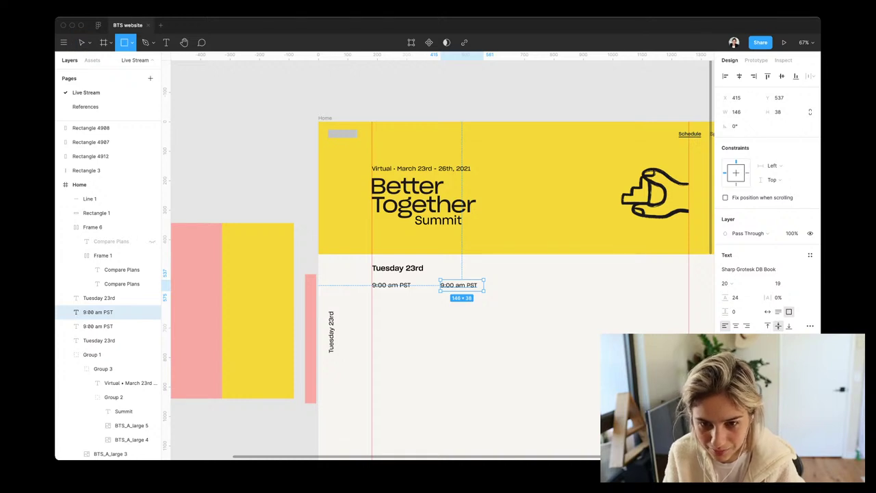
left_click_drag(372, 273, 441, 302)
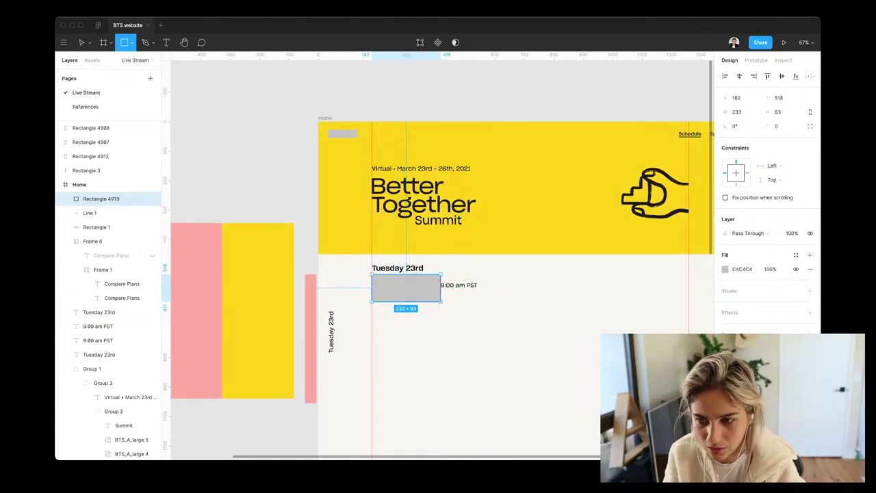
left_click(810, 269)
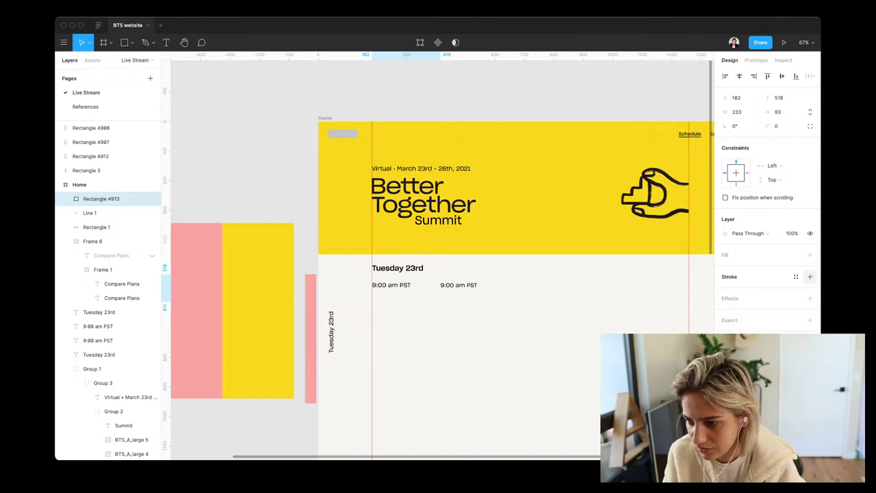
left_click(810, 276)
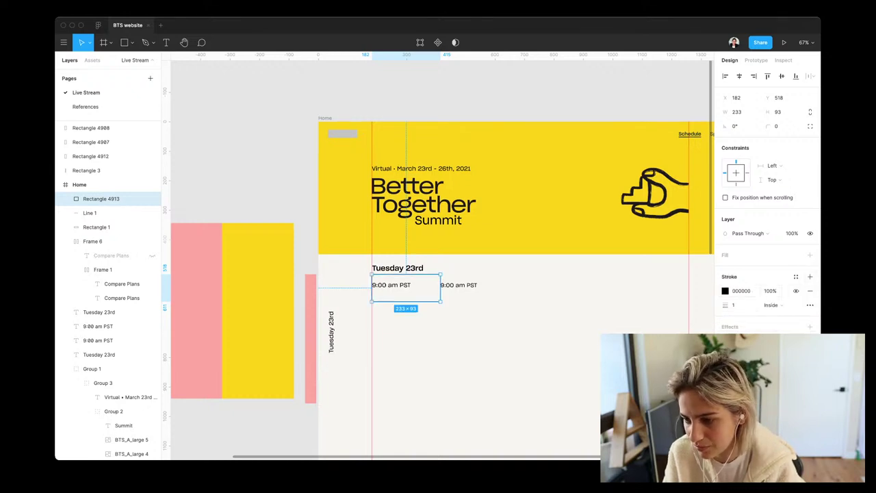
left_click(770, 291)
type("20")
key("Return")
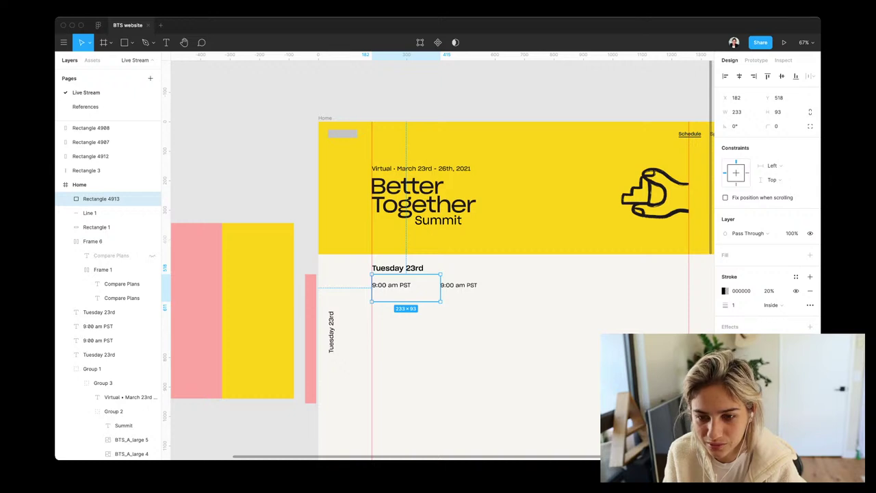
Shrink the outlined box to hug the time label and select it together with the label
left_click_drag(441, 287, 404, 296)
left_click(98, 326)
left_click(101, 198)
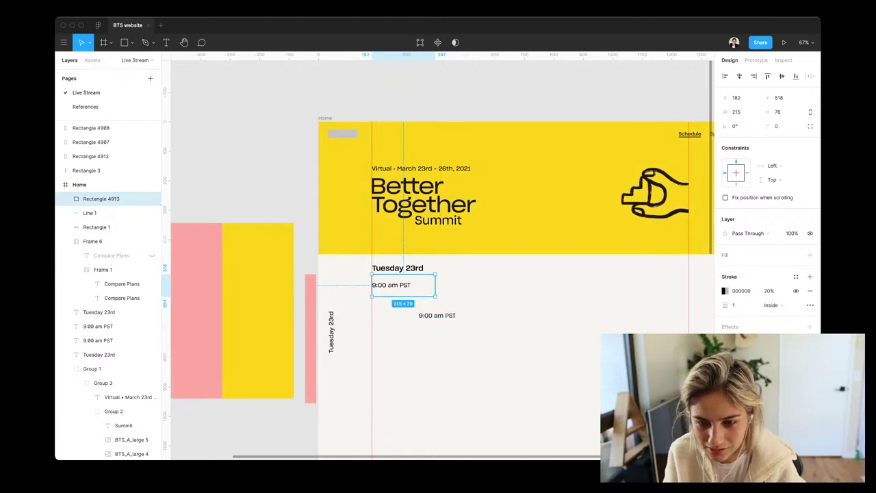
left_click(97, 340, "shift")
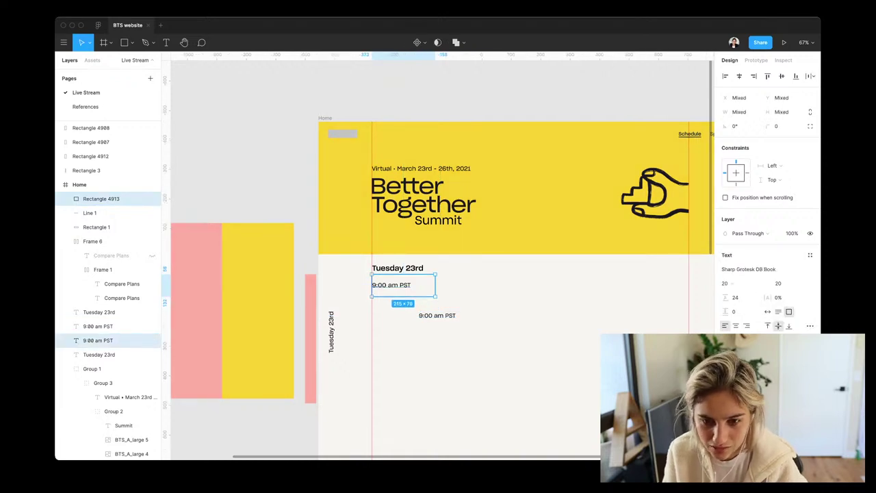
Group the box with its 9:00 am PST label as Group 4 and nudge the text inward for padding
key("super+g")
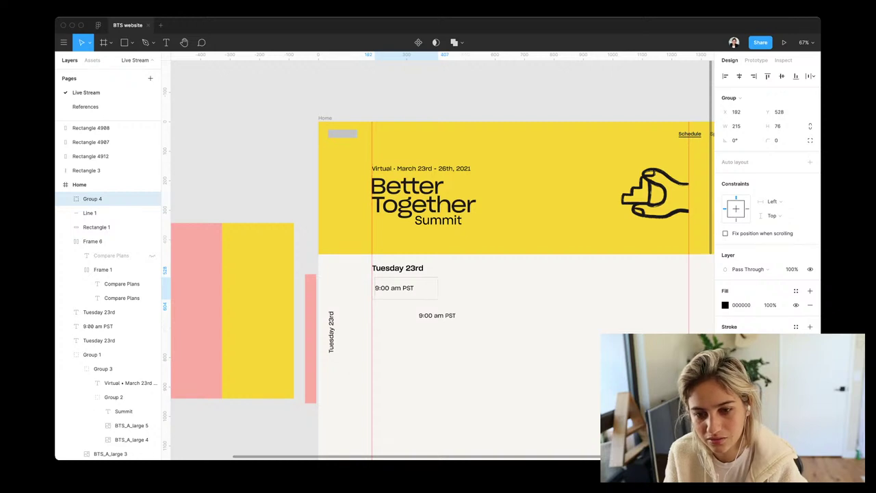
key("shift+Left")
key("shift+Down")
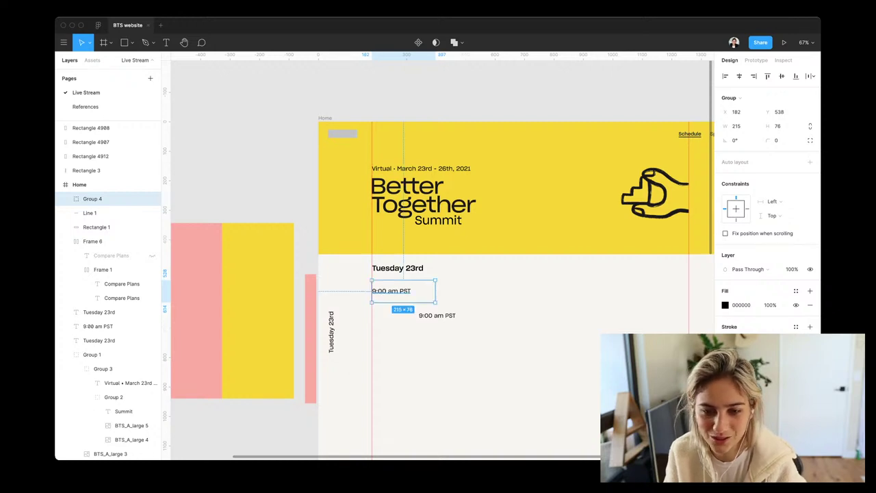
key("Return")
key("shift+Right")
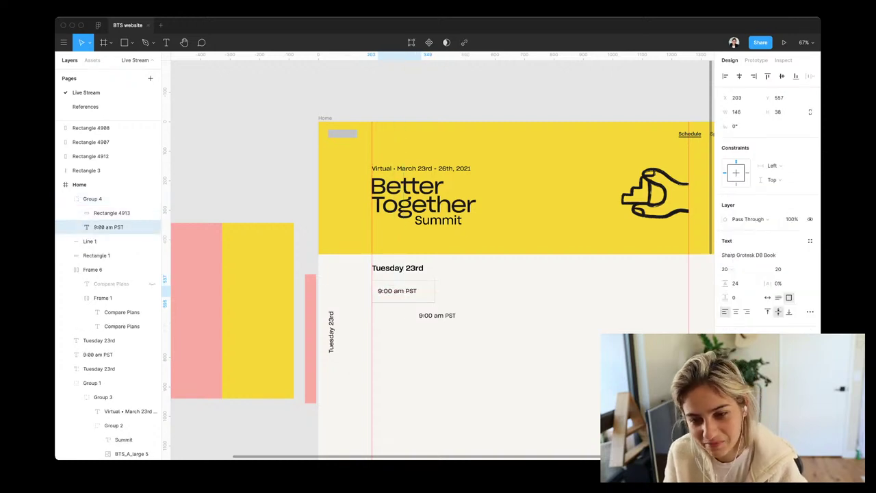
key("alt")
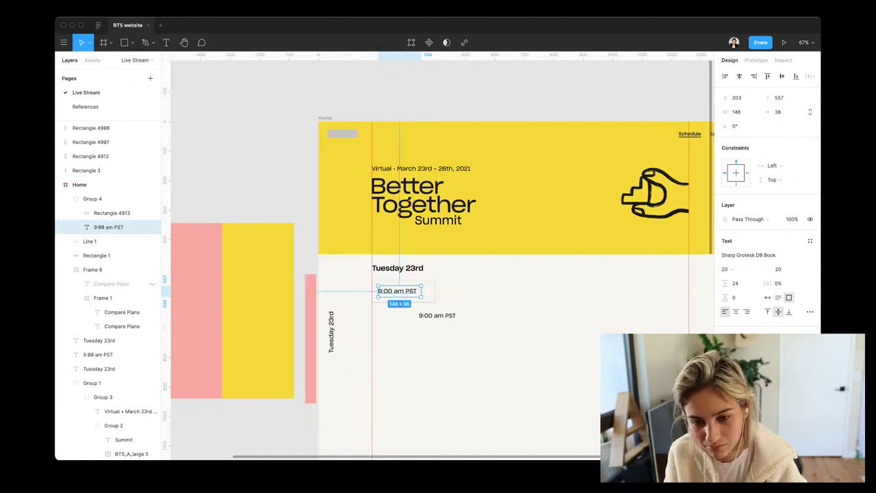
key("Left")
key("alt")
key("Down")
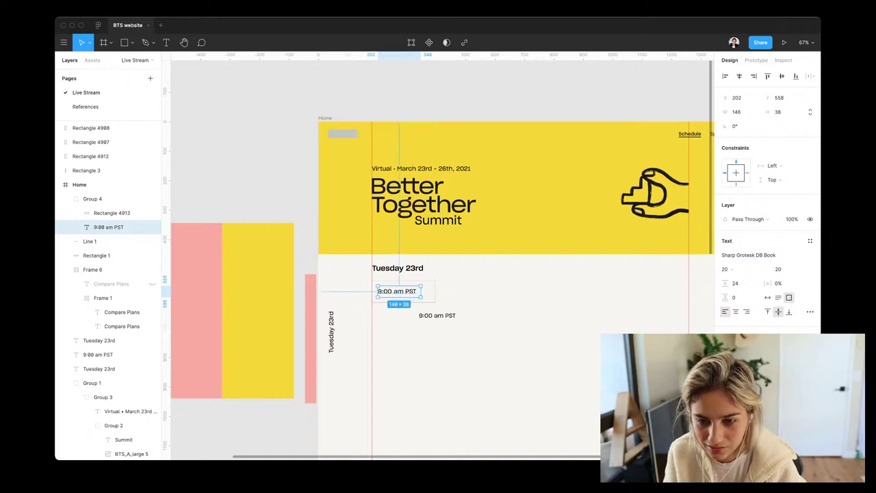
key("Escape")
Set the time box group's height to 78, making it 215 × 78
left_click(397, 291)
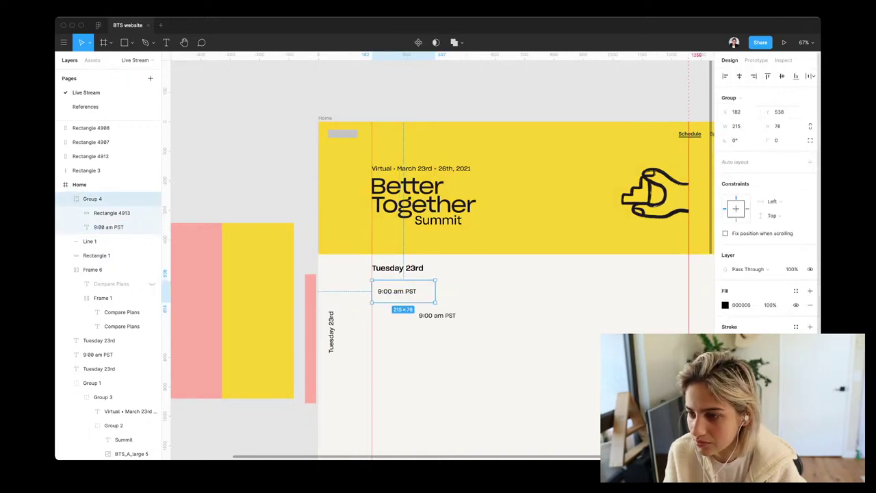
left_click(781, 126)
type("78")
key("Return")
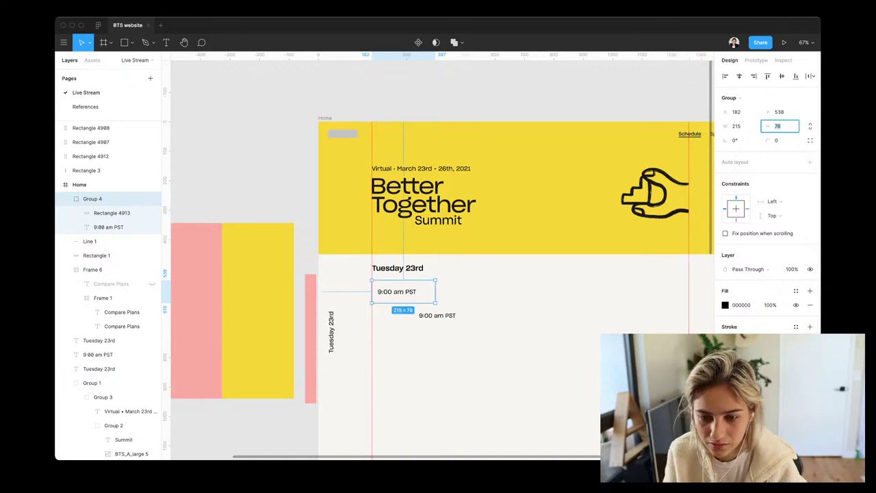
key("Escape")
left_click(111, 213)
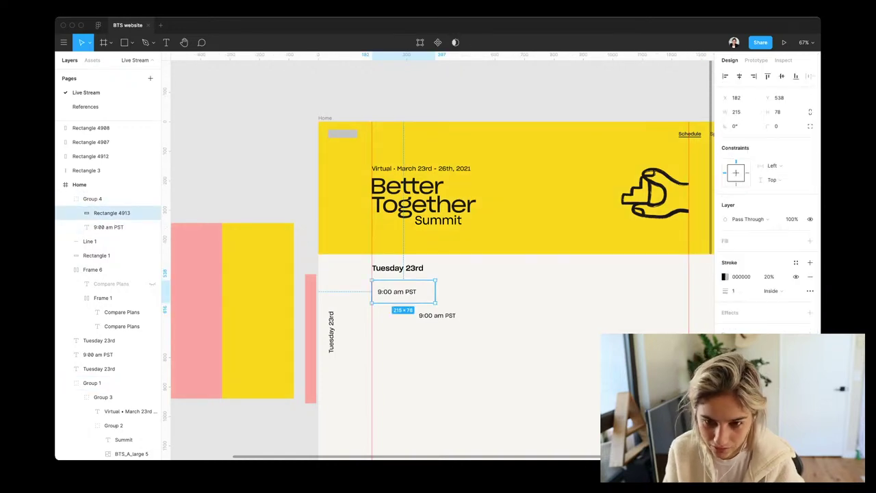
Duplicate the outlined box, stretch it across the rest of the row, and move the second time label into it
key("super+d")
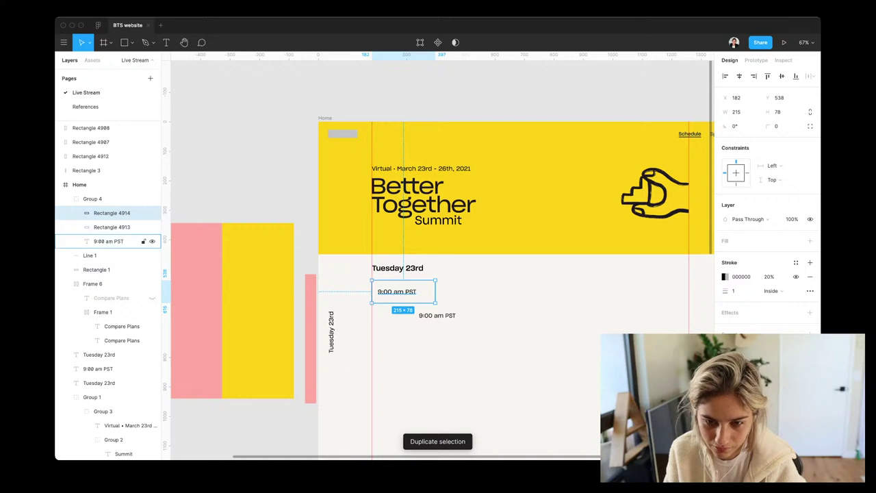
left_click_drag(372, 291, 635, 292)
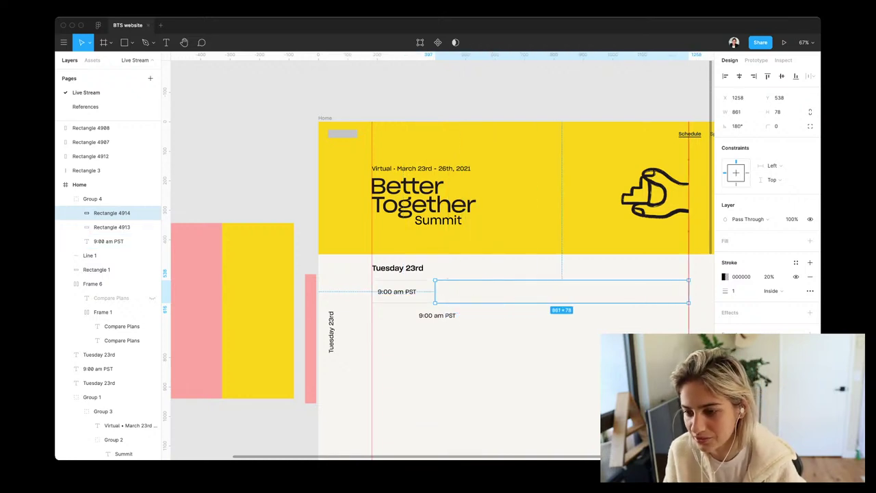
left_click(103, 368)
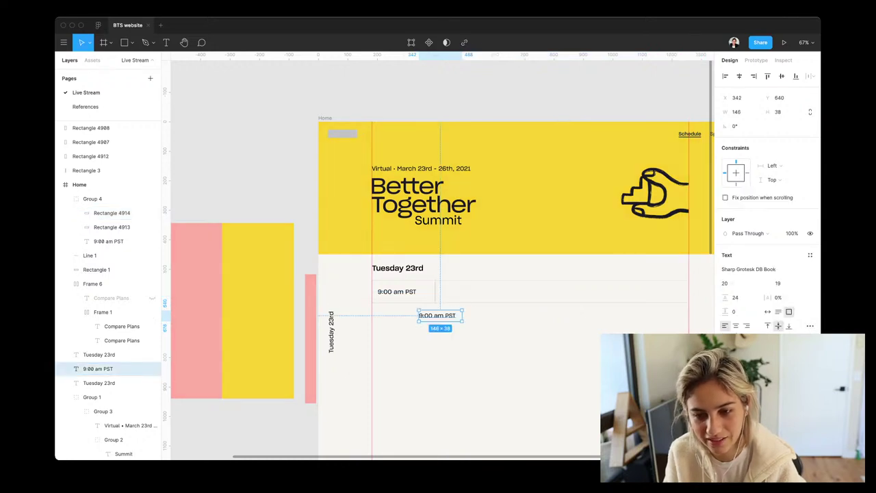
left_click_drag(438, 317, 465, 293)
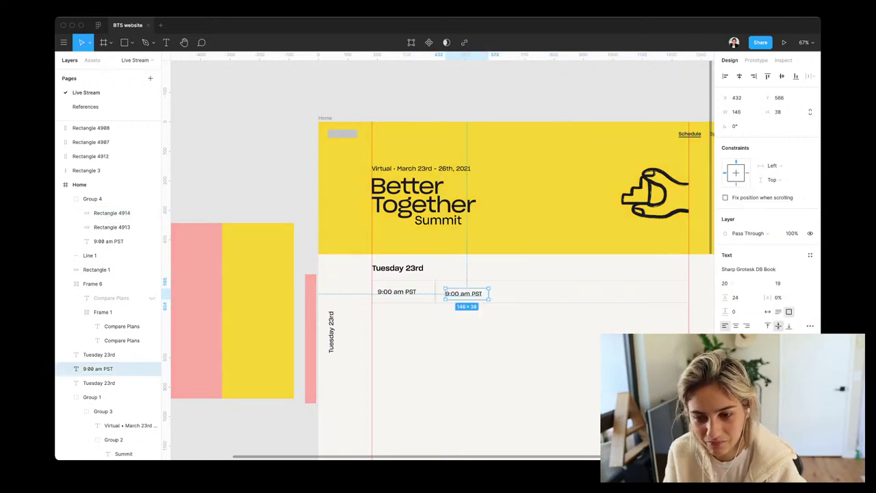
left_click(113, 213)
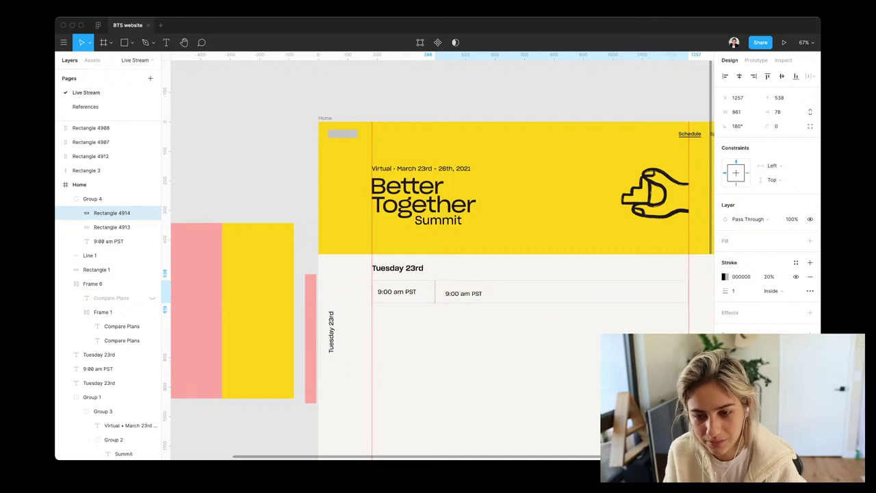
Change that label to 'Talk about something really cool' and widen it to 373 px on one line
left_click(463, 293)
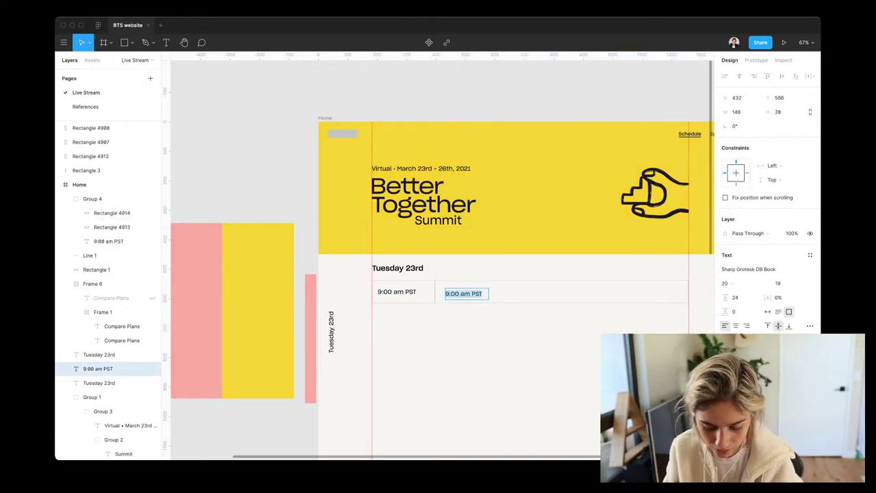
type("Talk about ")
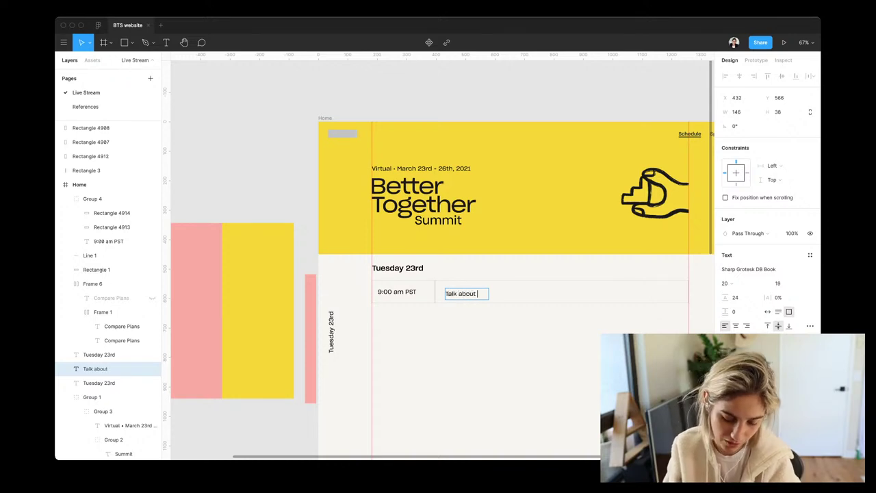
type("something reall")
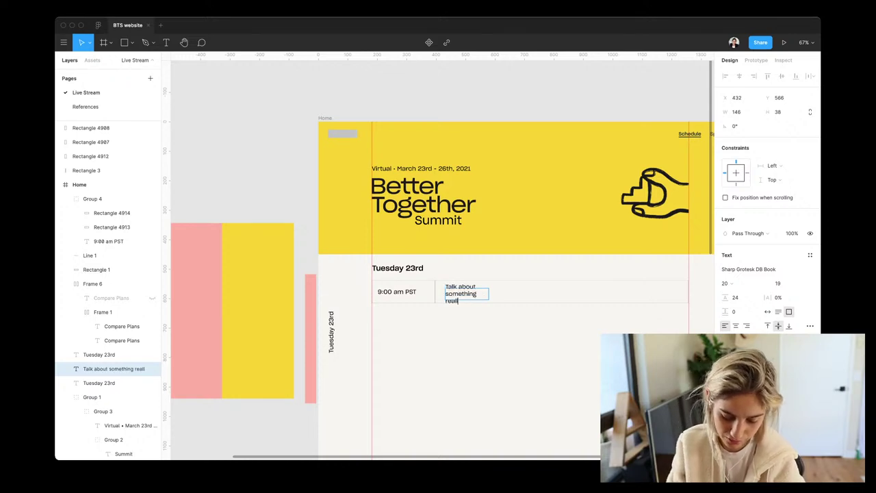
type("y cool")
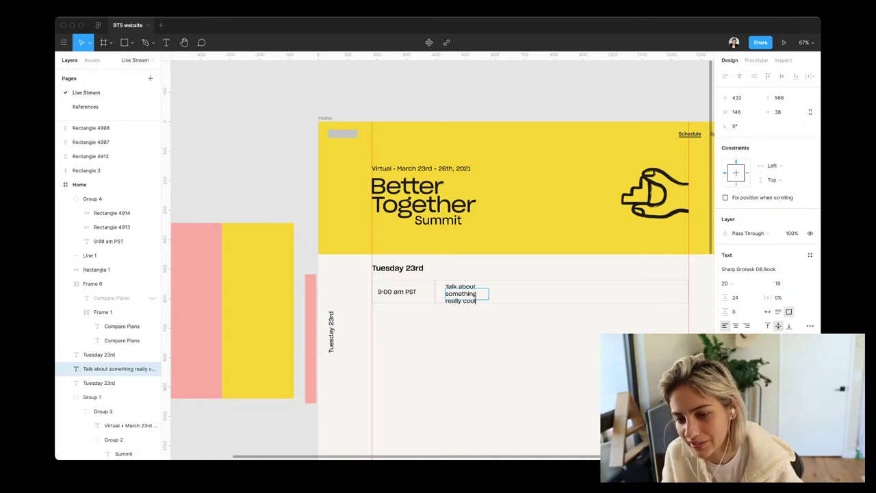
key("Escape")
left_click_drag(489, 294, 556, 294)
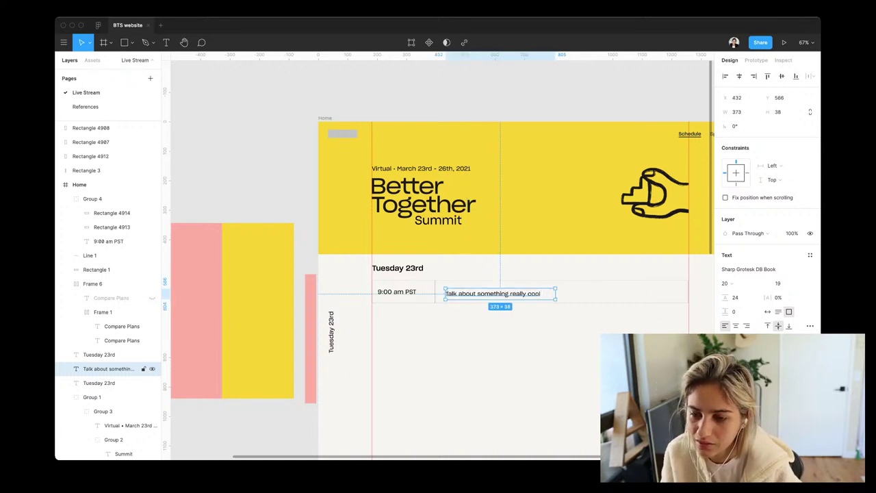
key("Escape")
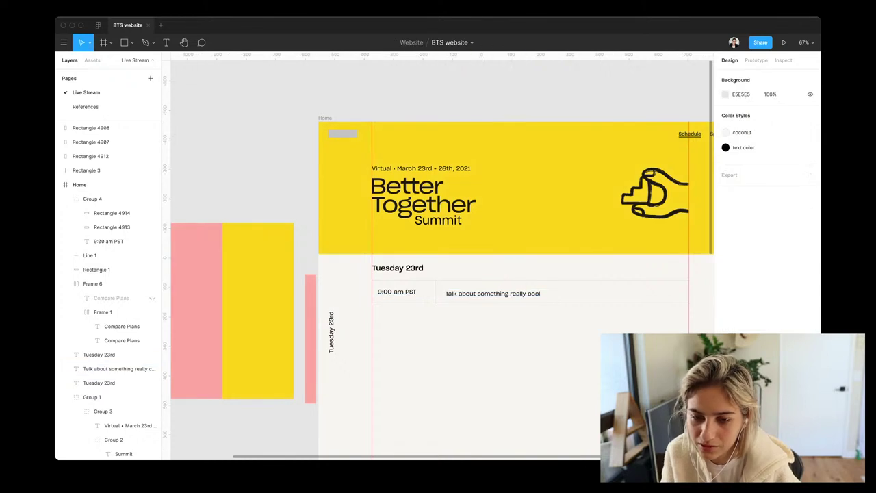
left_click(103, 199)
key("shift+2")
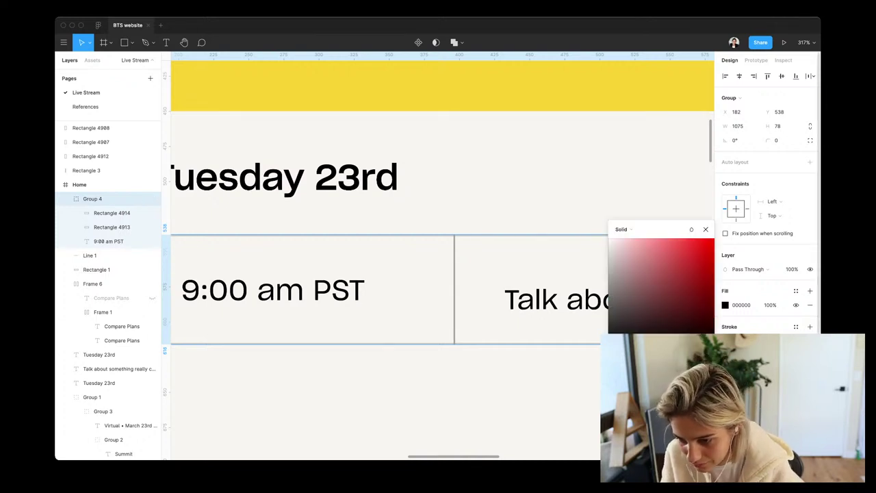
key("i")
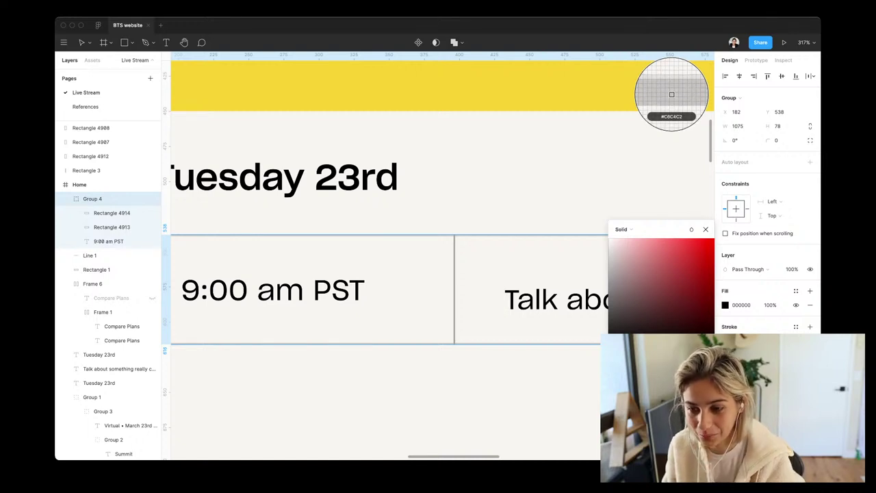
left_click(671, 94)
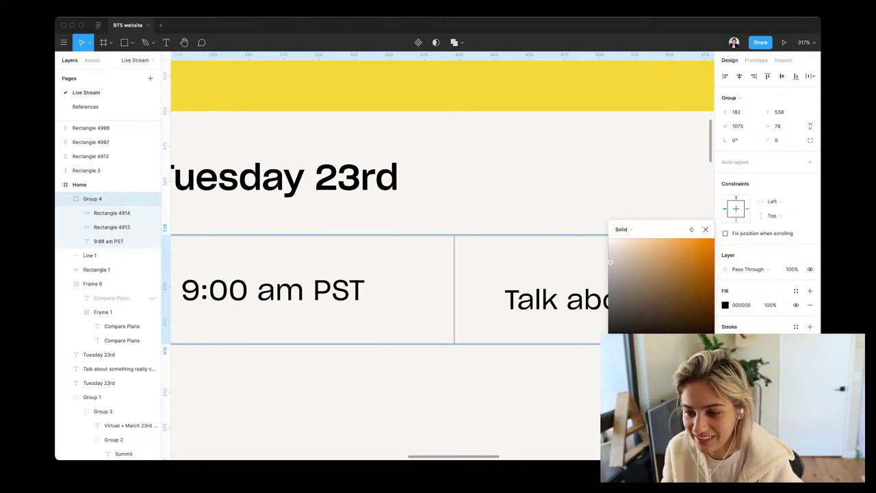
key("Return")
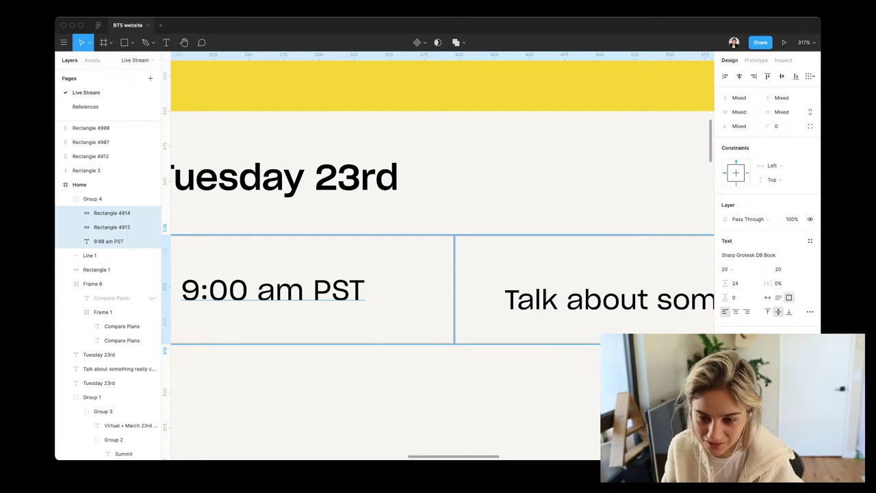
key("Escape")
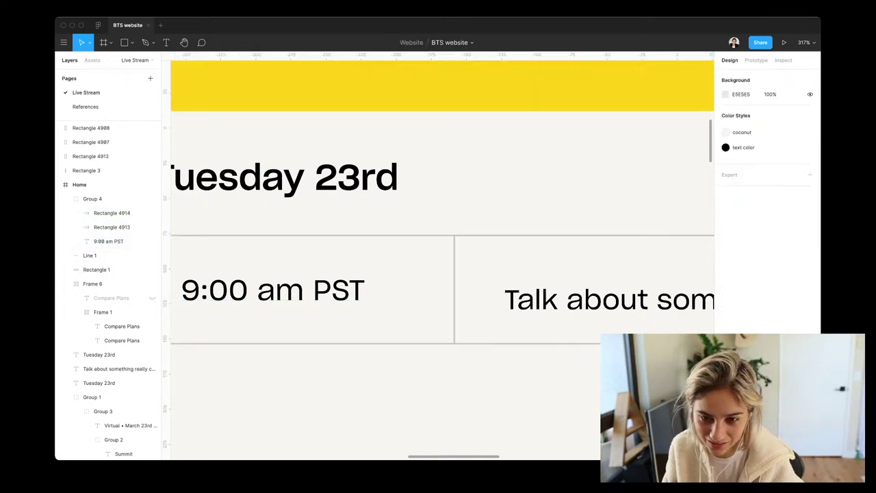
Nudge the 'Talk about something really cool' title up to Y 558, centred in its outlined box
left_click(112, 227)
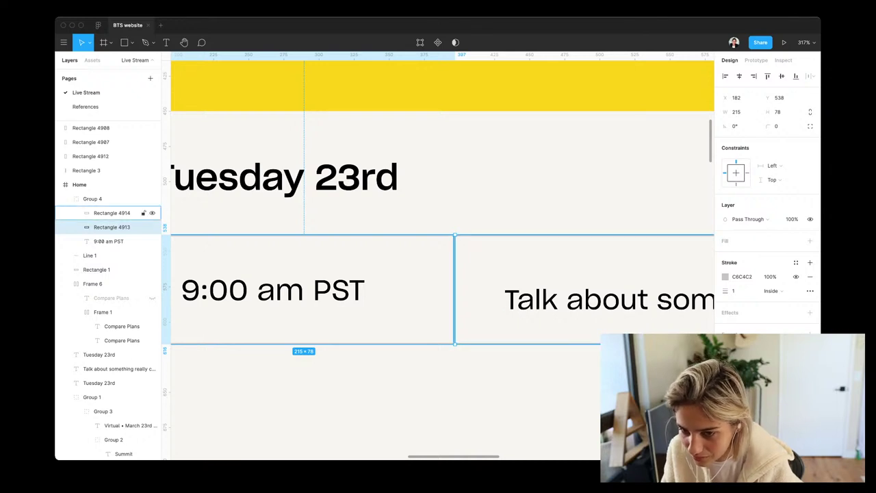
left_click(111, 213)
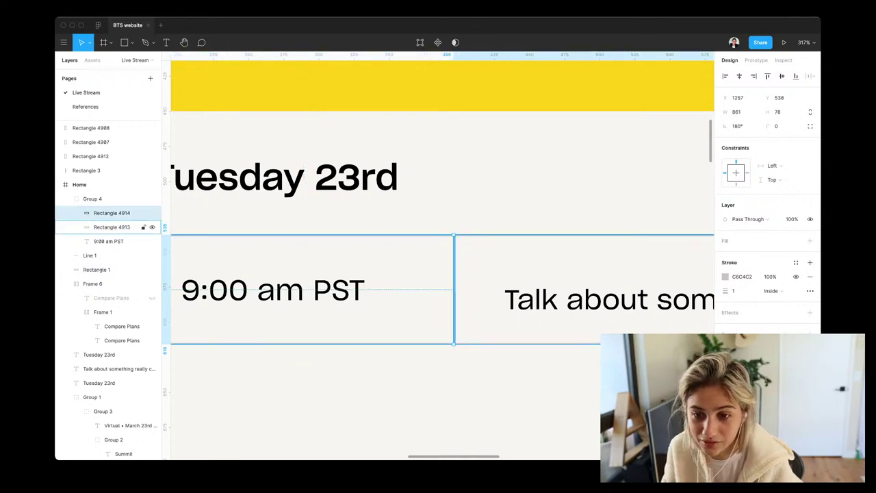
left_click(112, 227)
scroll(438, 274, "down", 2)
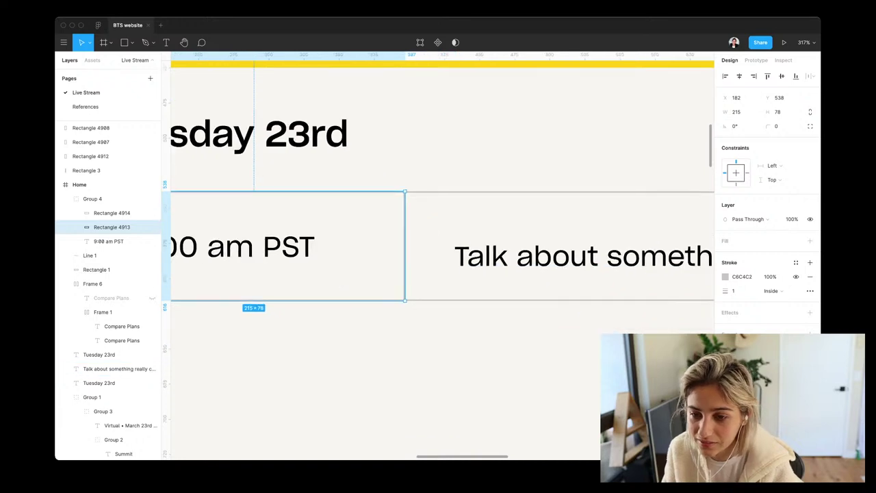
left_click(116, 369)
key("alt")
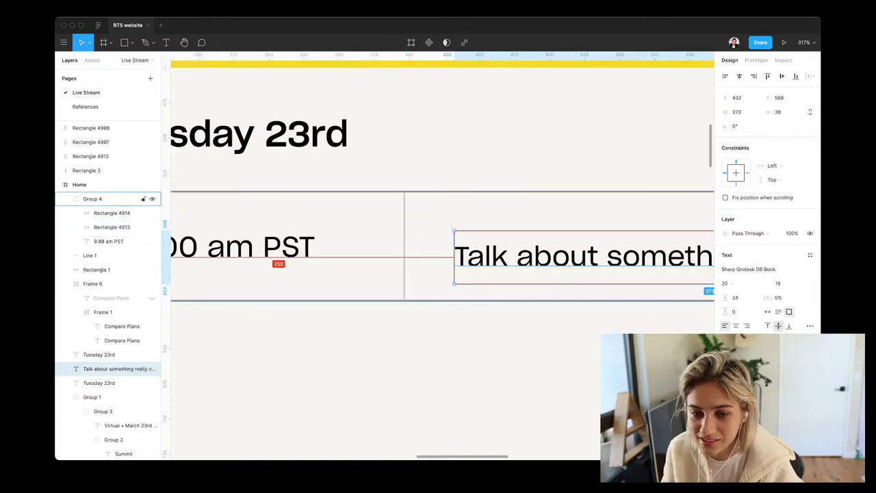
scroll(372, 171, "down", 5)
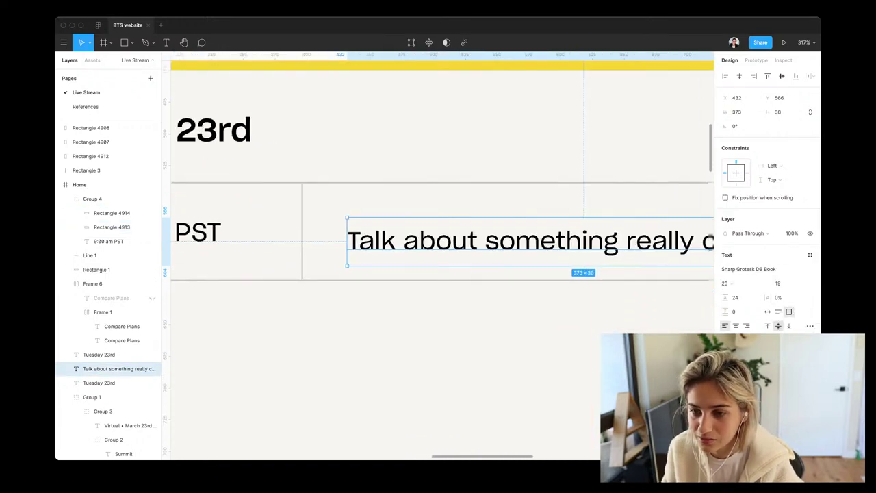
key("Up")
key("Up")
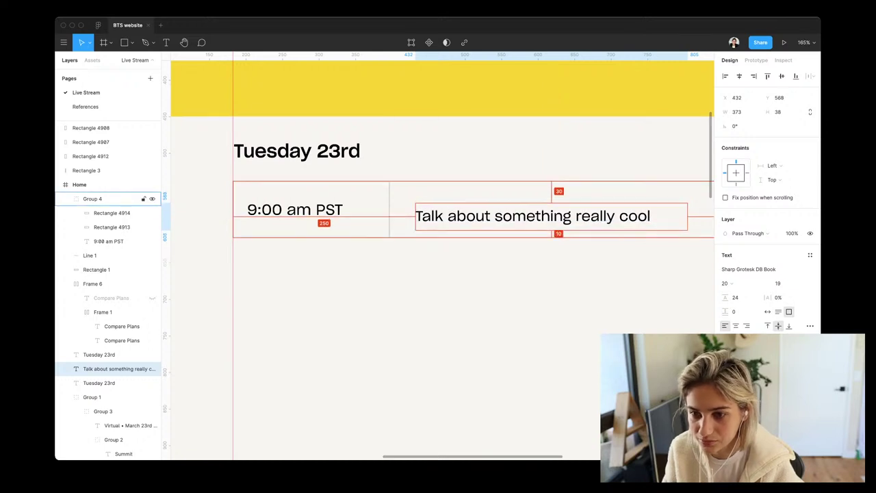
key("Up")
key("Up")
key("Up")
key("Up")
key("Up")
key("Up")
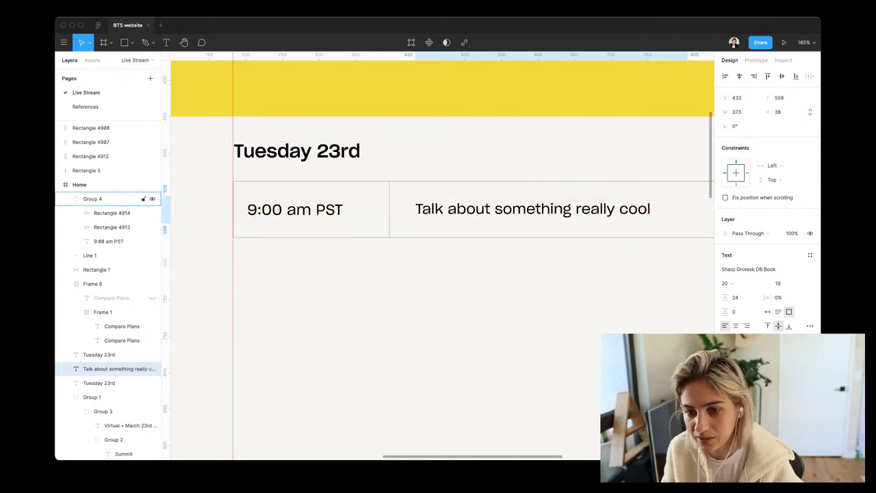
scroll(438, 253, "right", 3)
Duplicate the talk title just below itself at Y 591
scroll(438, 254, "down", 5)
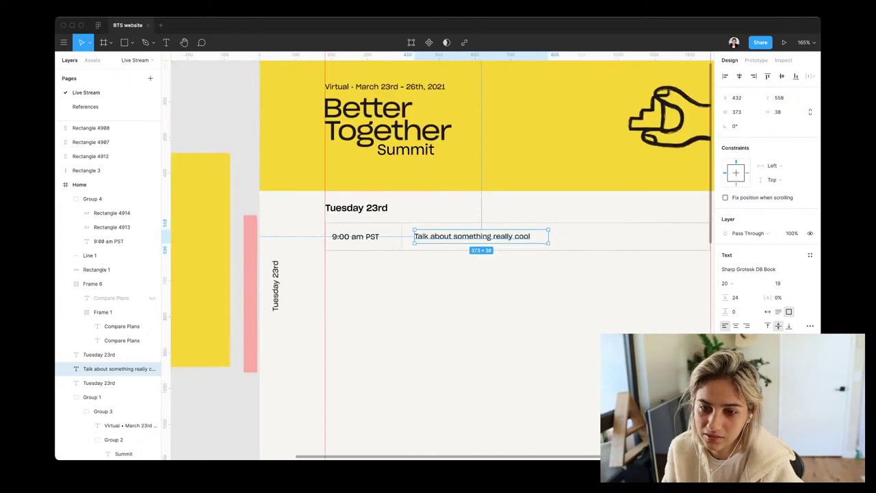
scroll(438, 256, "right", 4)
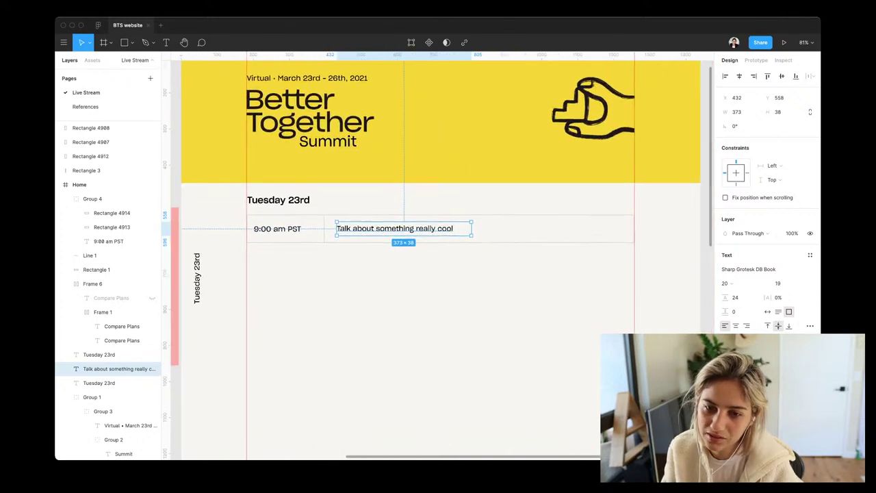
key("super+d")
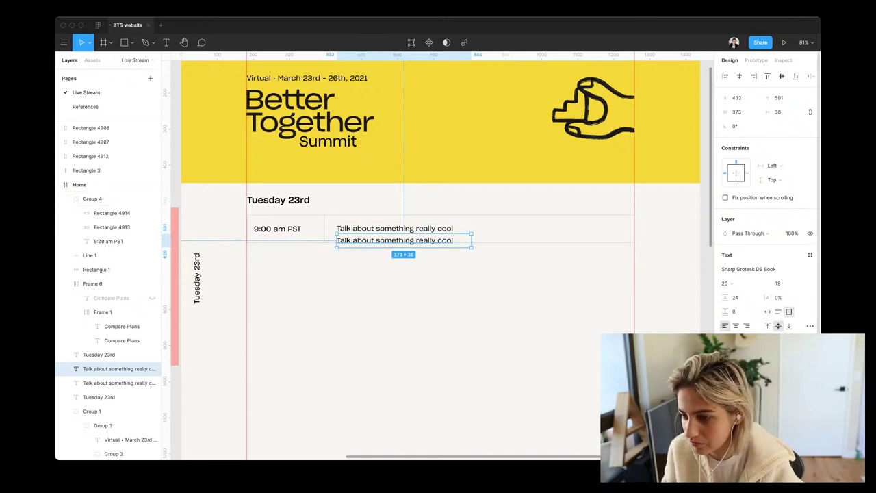
left_click(780, 283)
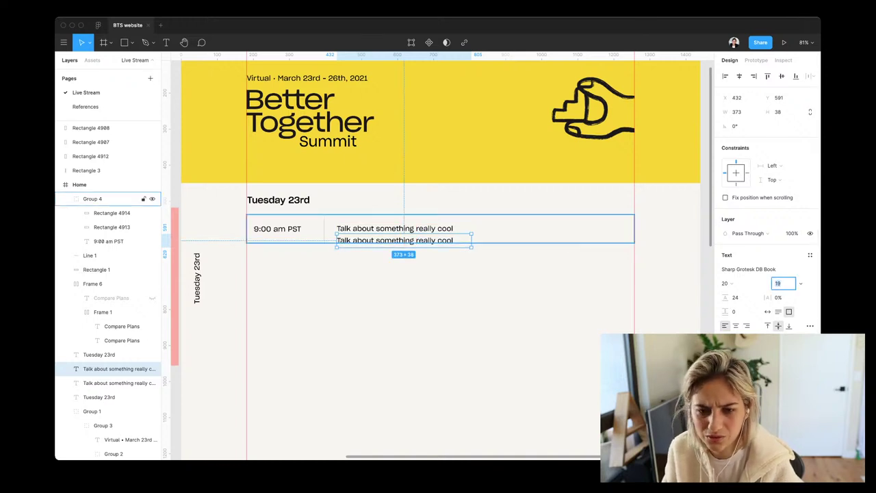
Set both the 9:00 am PST time and the talk title to font size 20
left_click(120, 383)
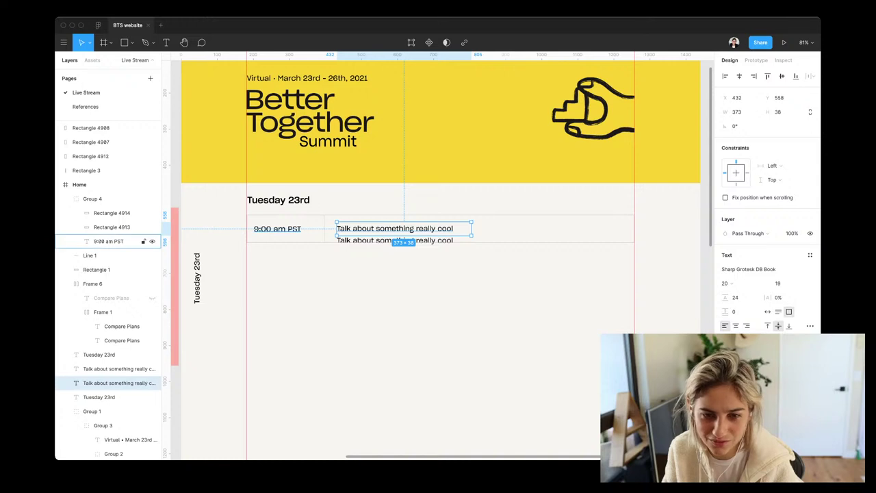
left_click(108, 241, "shift")
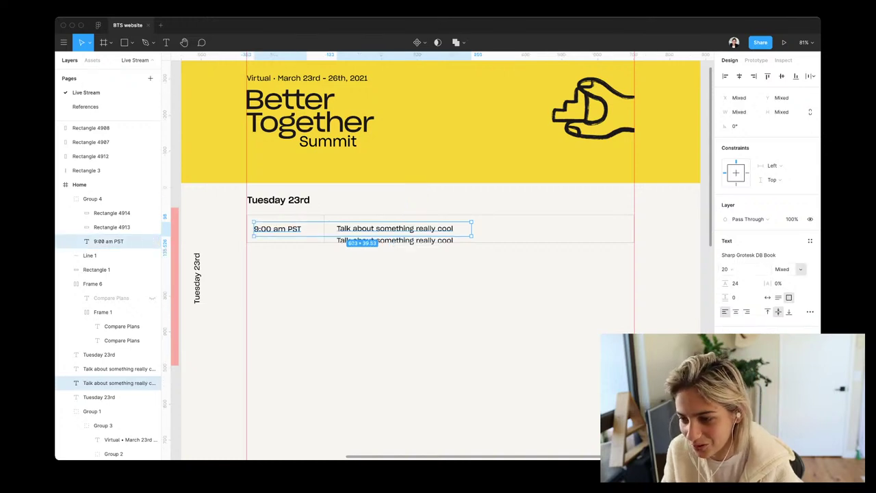
left_click(781, 269)
type("20")
key("Return")
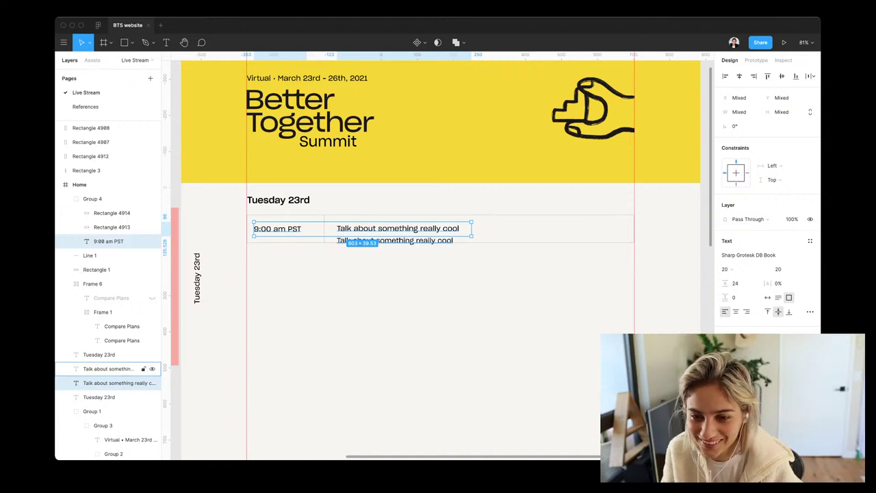
Set the duplicated talk title to font size 16
left_click(137, 369)
left_click(781, 283)
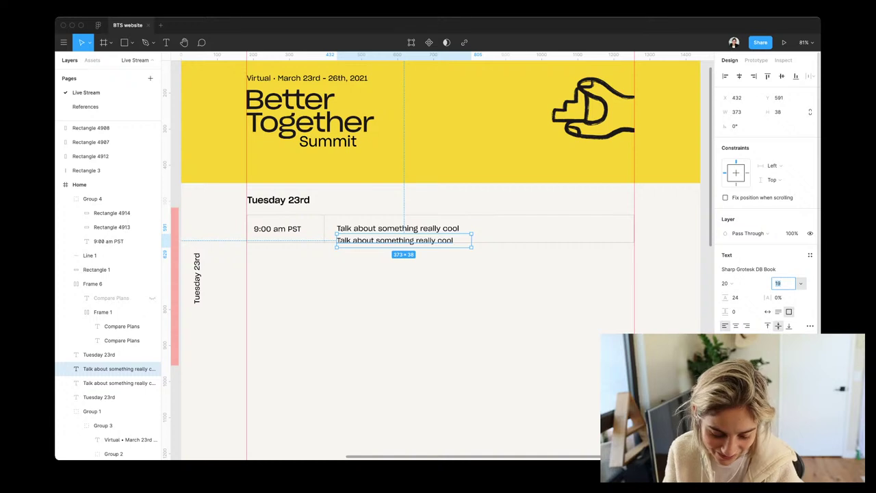
type("16")
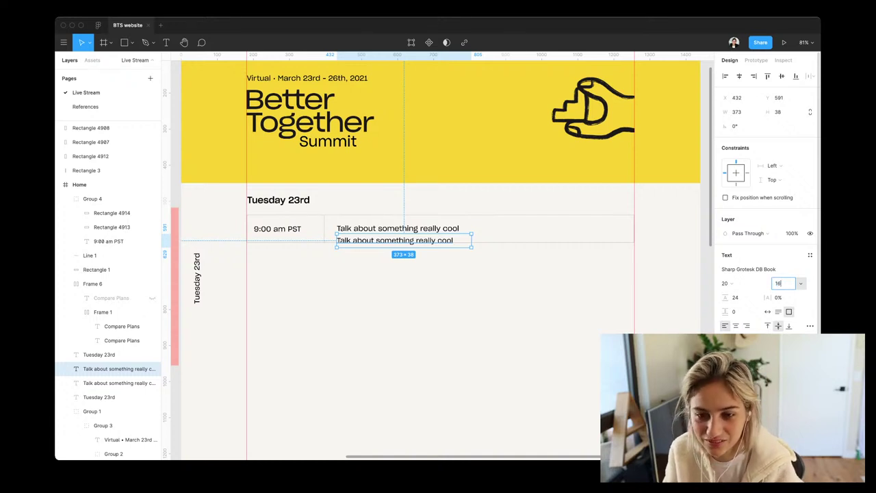
key("Return")
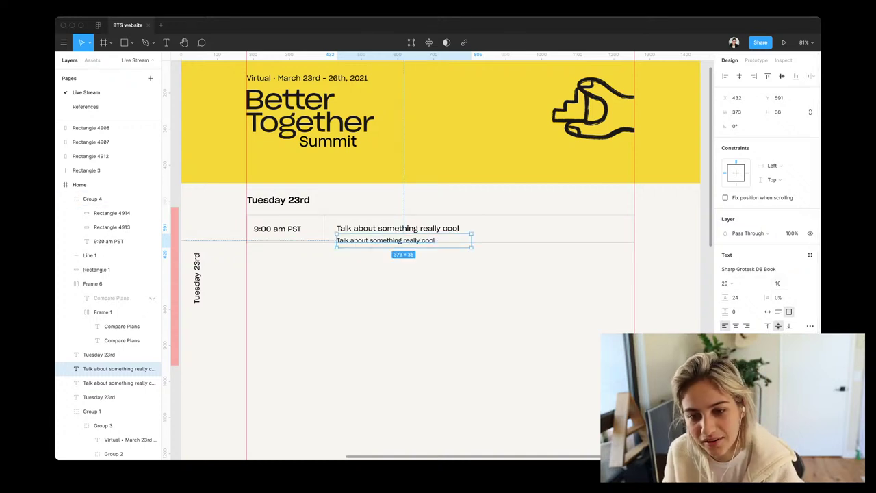
Replace the duplicated title text with the first speaker's full name
key("Return")
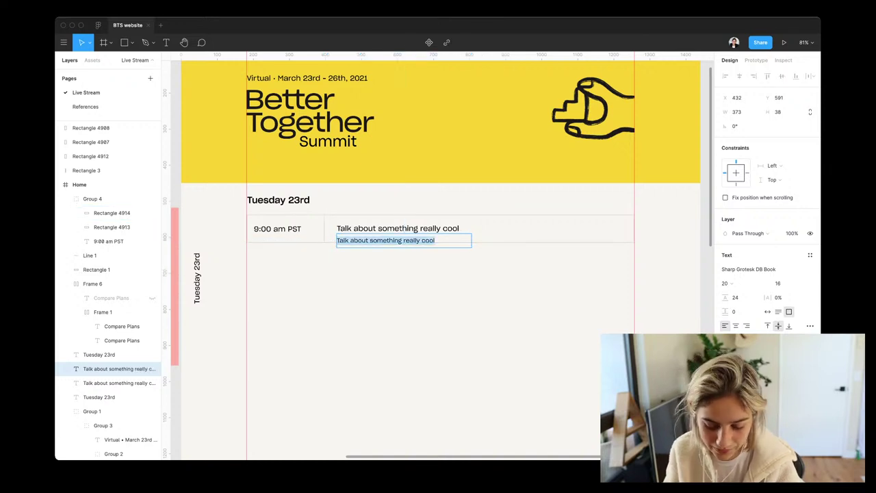
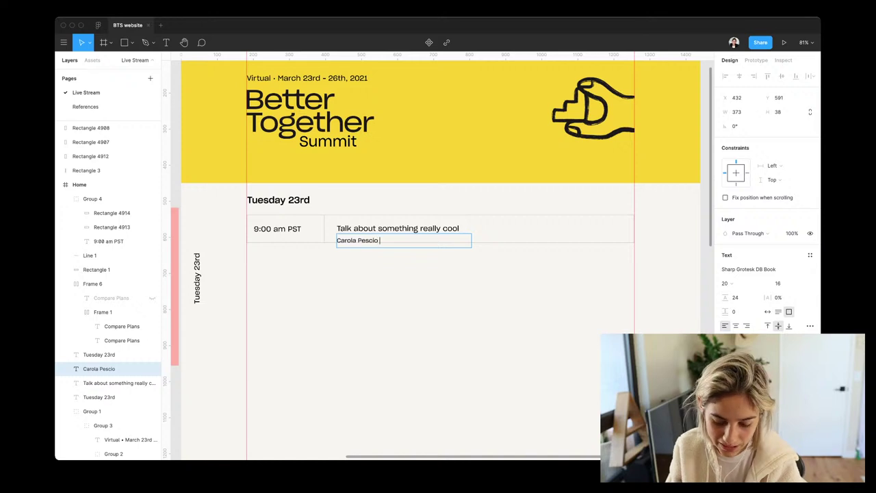
key("Escape")
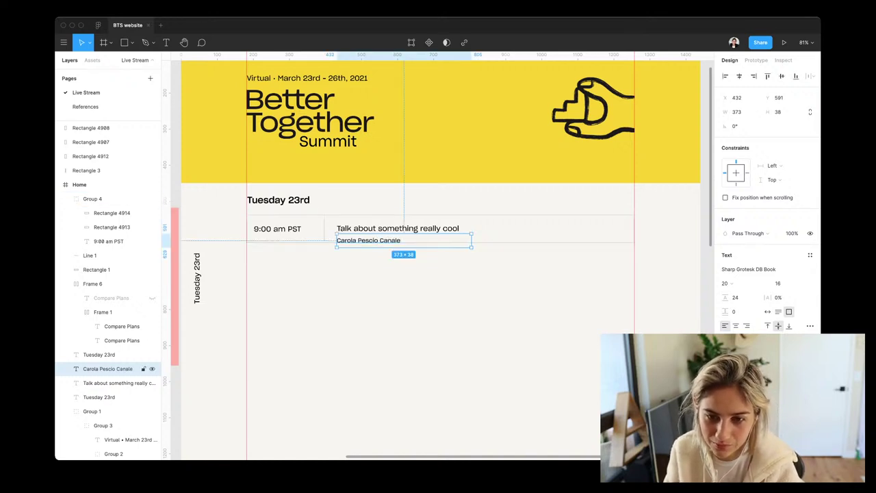
Add the second speaker's full name on a new line and nudge the speaker text down
key("Return")
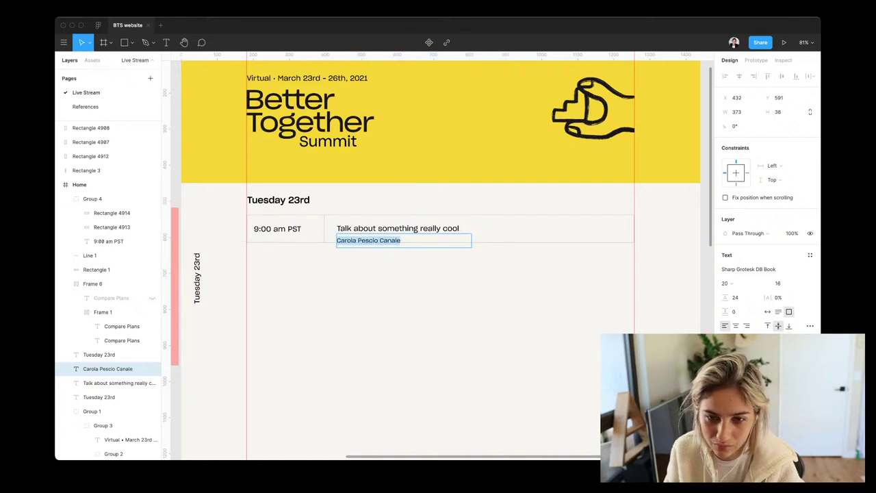
key("Right")
key("Return")
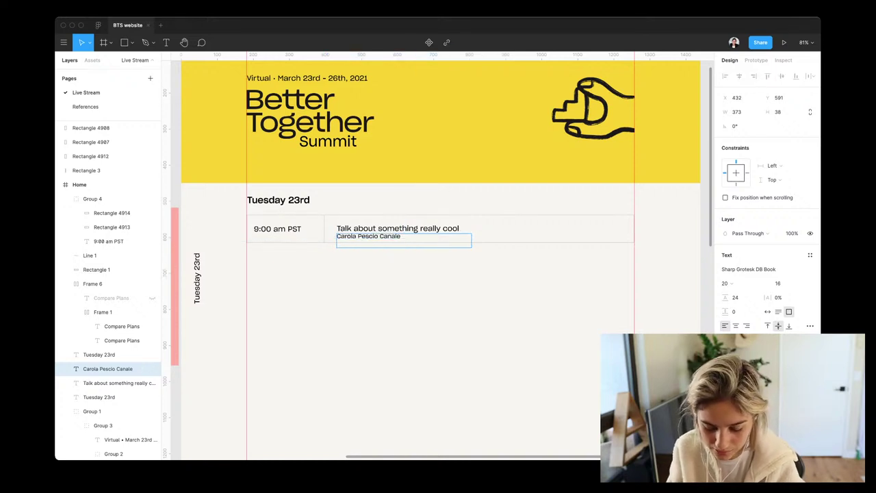
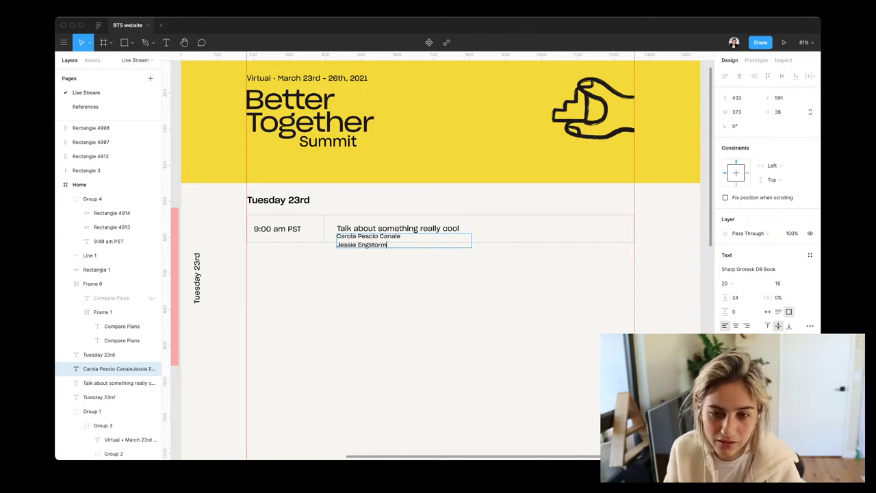
key("Escape")
key("shift+Down")
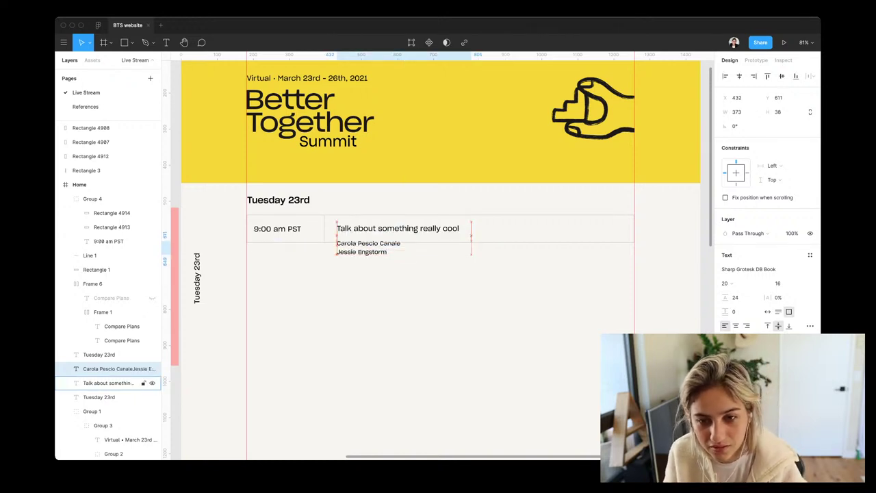
key("Escape")
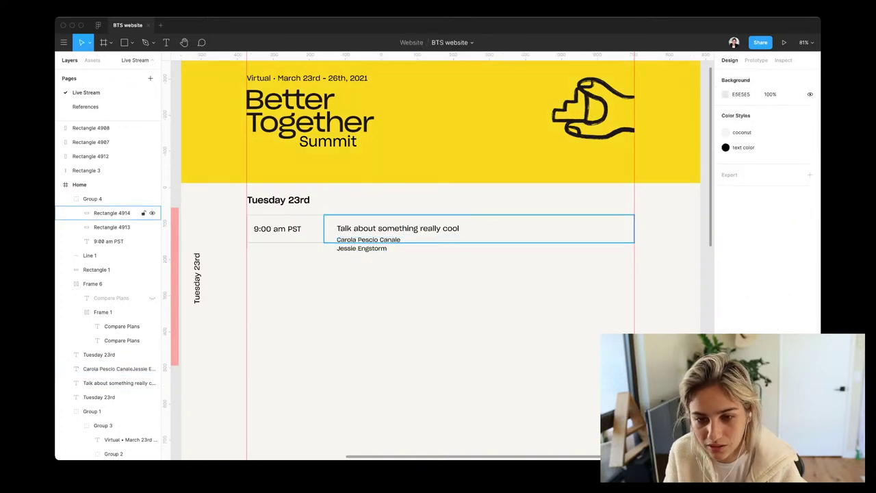
Group Rectangle 4914 and 4913 and stretch the schedule row to 132 tall
left_click(111, 212)
left_click(111, 226, "shift")
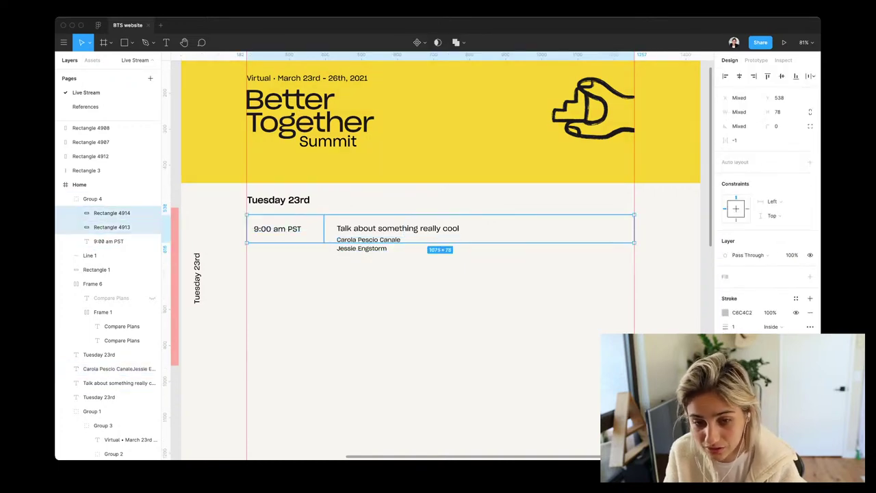
key("super+g")
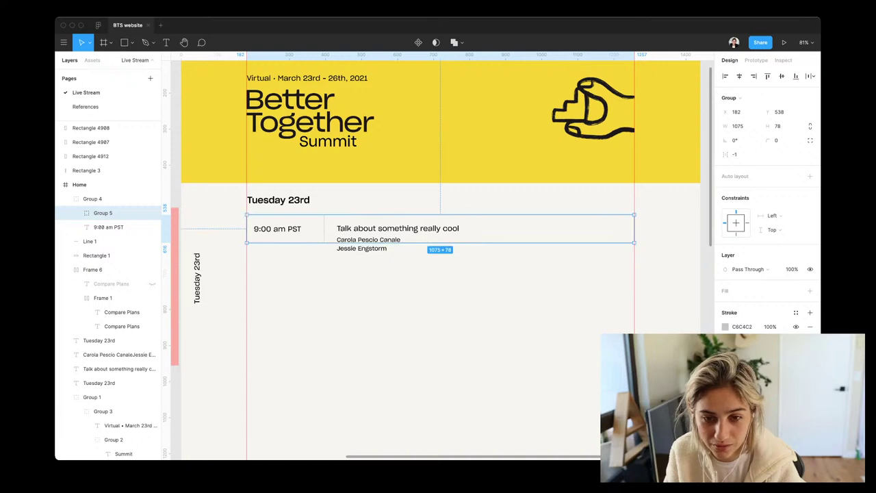
left_click_drag(440, 242, 440, 261)
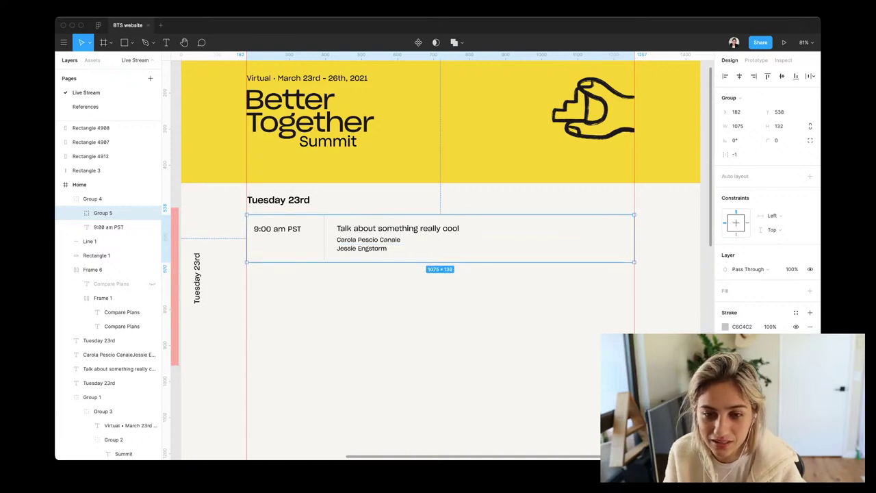
Check the speaker names and talk title texts against the title and time cell rectangles
left_click(108, 355)
left_click(108, 369, "shift")
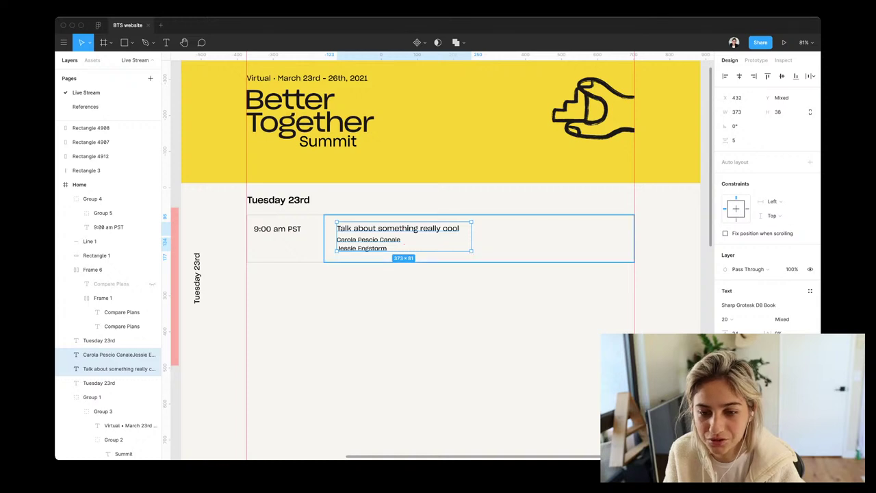
left_click(547, 247)
left_click(284, 246, "shift")
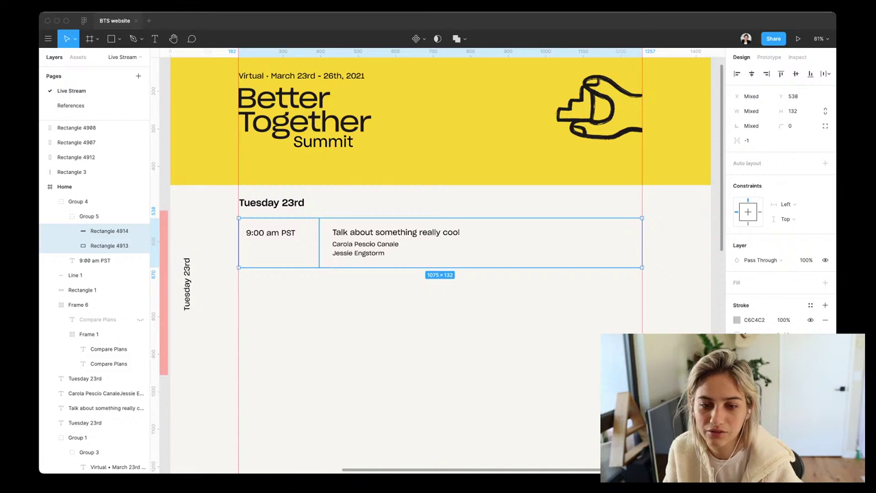
Select the speaker names text and edit its line height
left_click(396, 232)
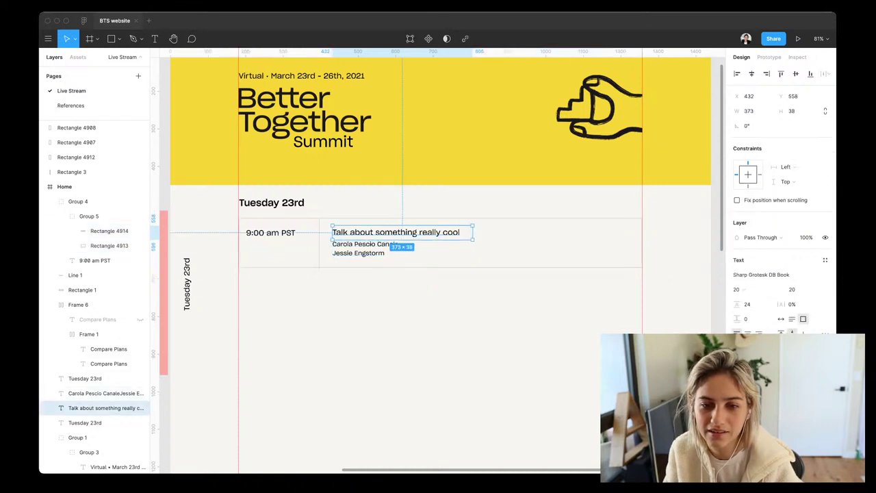
left_click(94, 261)
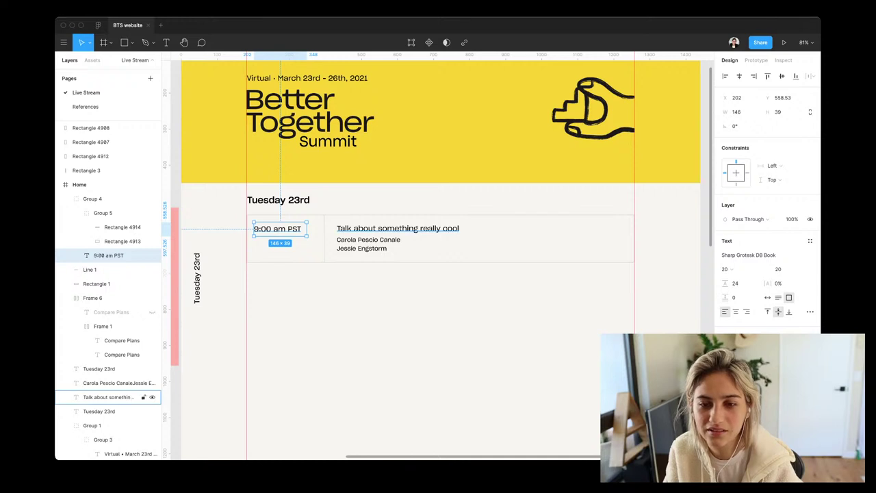
left_click(108, 397)
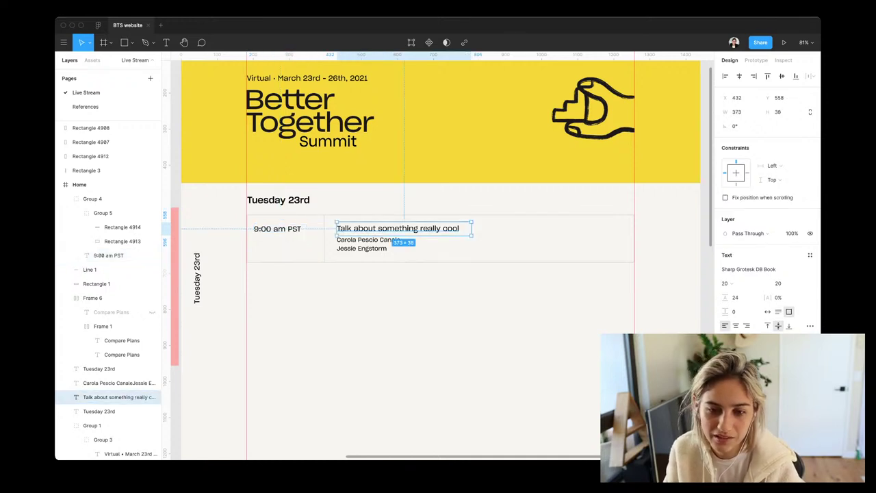
left_click(109, 382)
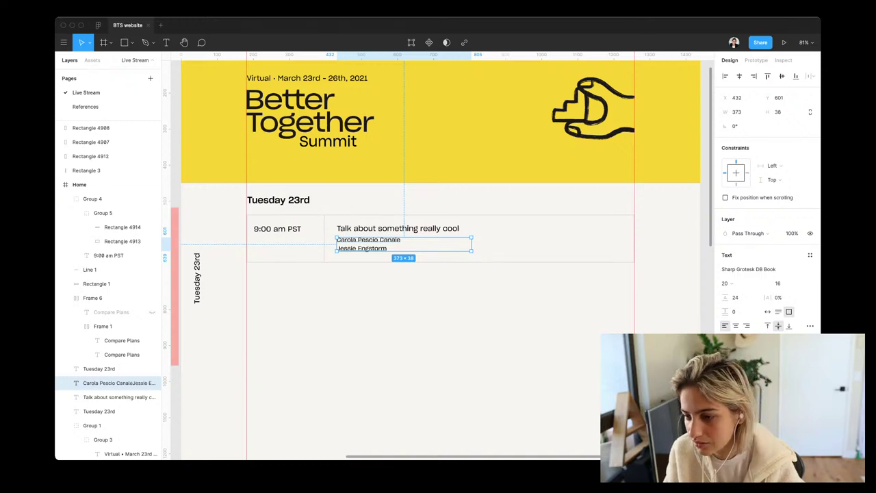
left_click(736, 297)
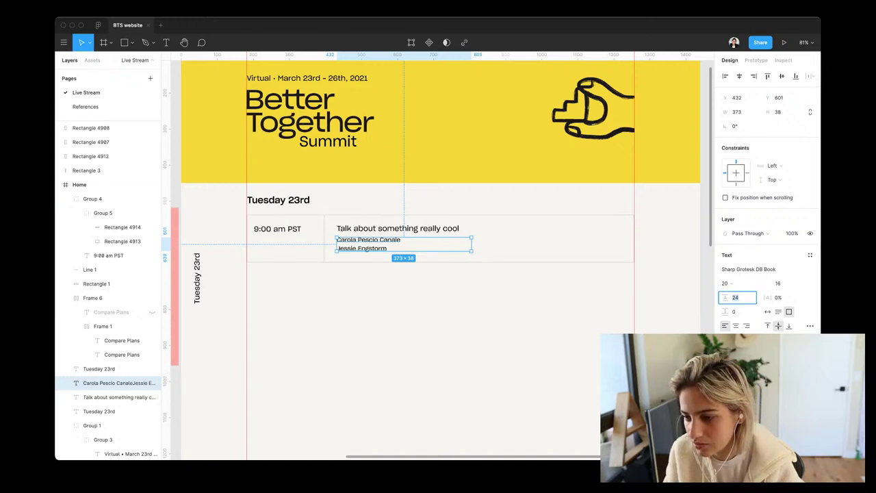
key("Return")
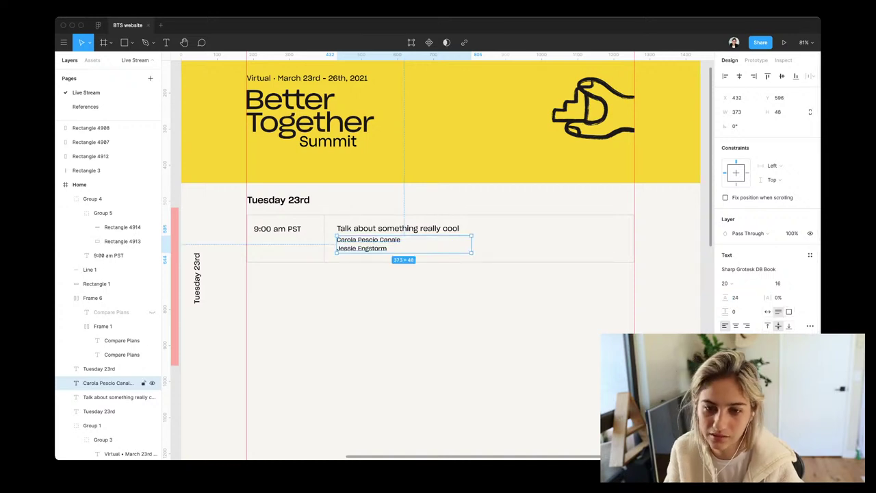
Set the talk title text to Auto height
left_click(116, 397)
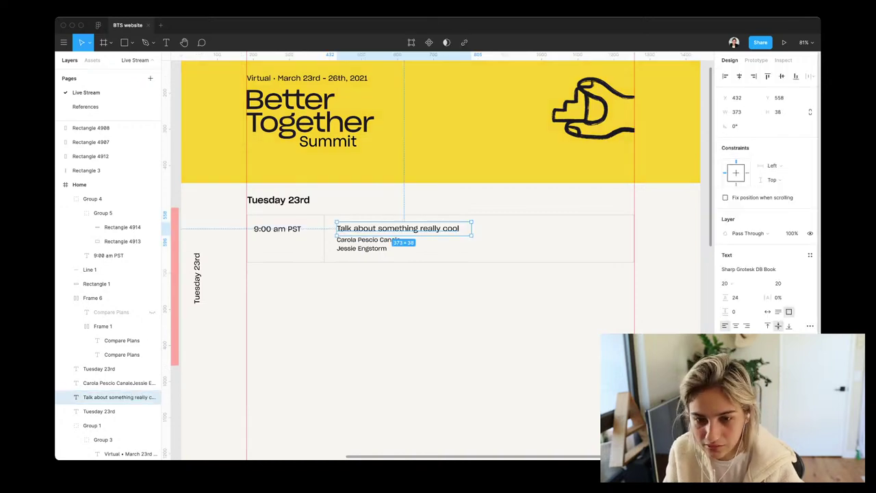
left_click(778, 311)
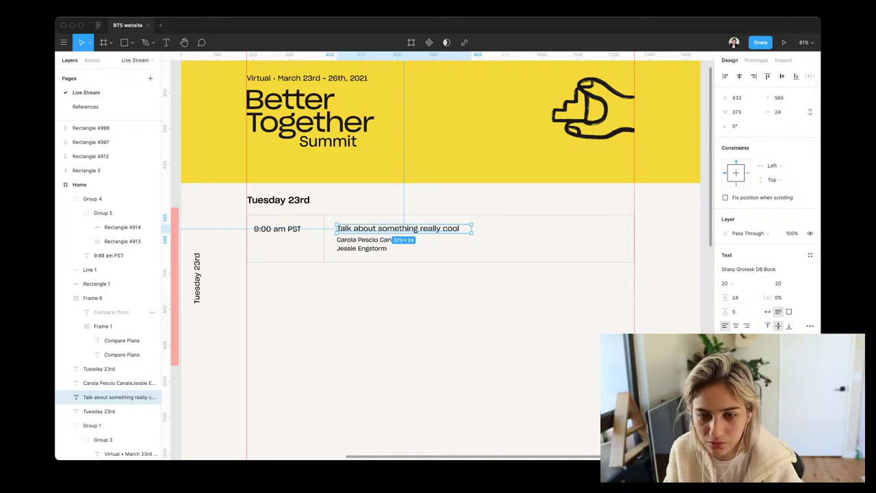
key("Escape")
Try a lower speaker names line height, then return it to 24
left_click(117, 382)
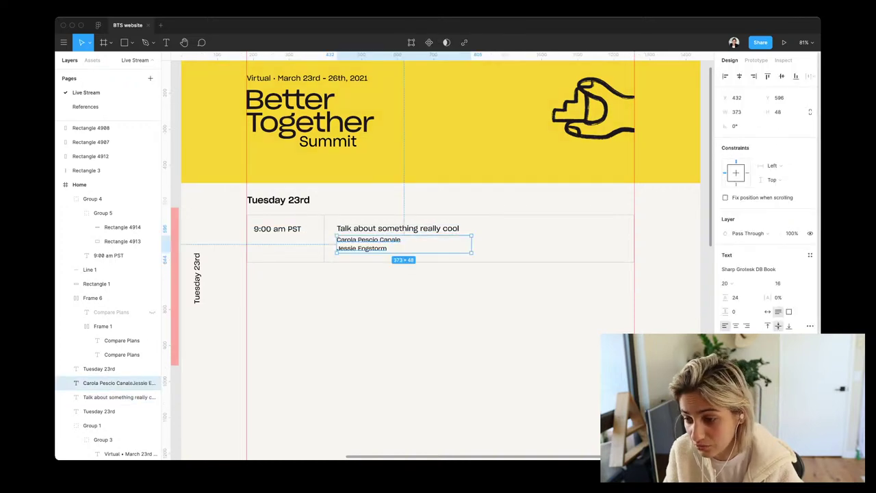
left_click(737, 297)
key("Down")
key("Down")
key("Down")
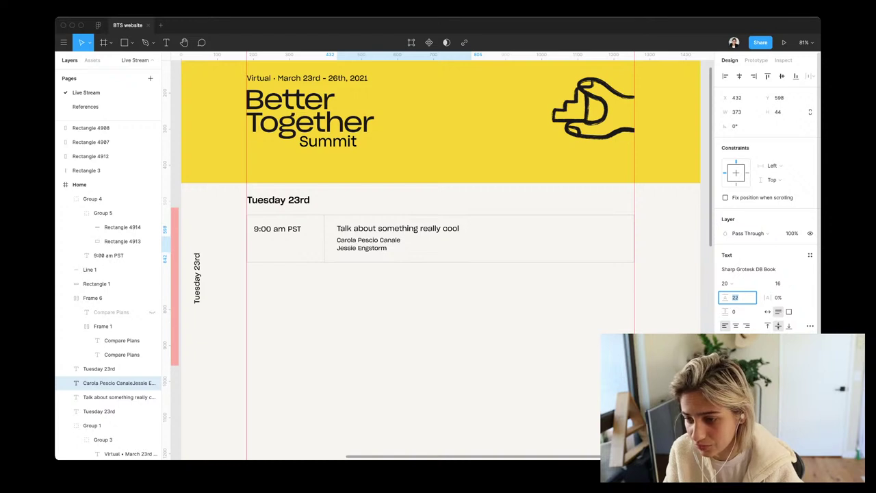
key("Up")
key("Up")
key("Up")
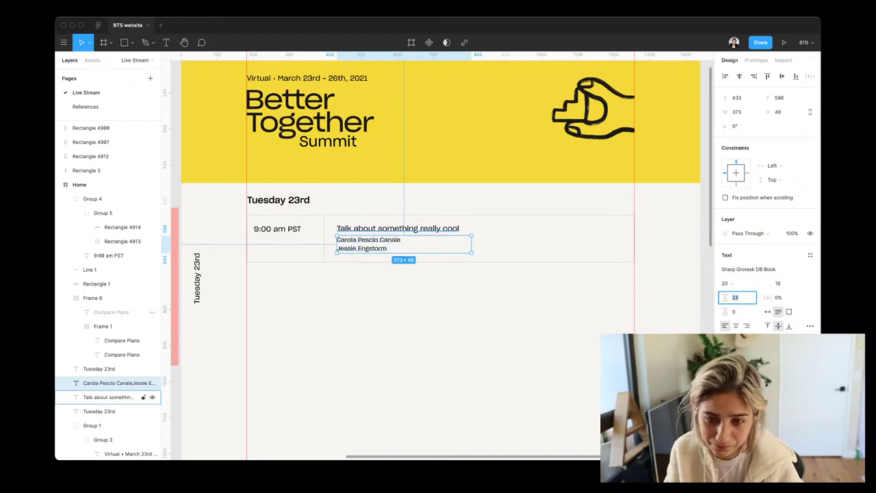
Nudge the talk title and speaker names texts down 1 px
left_click(110, 397)
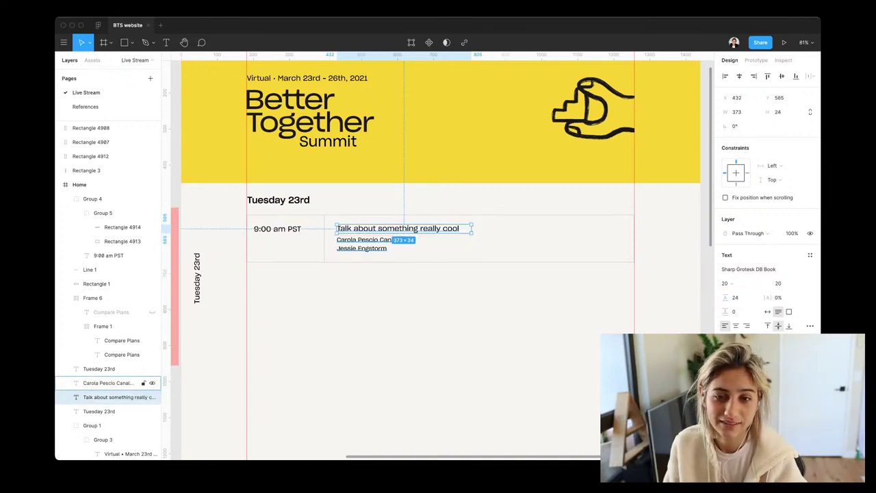
left_click(109, 383, "shift")
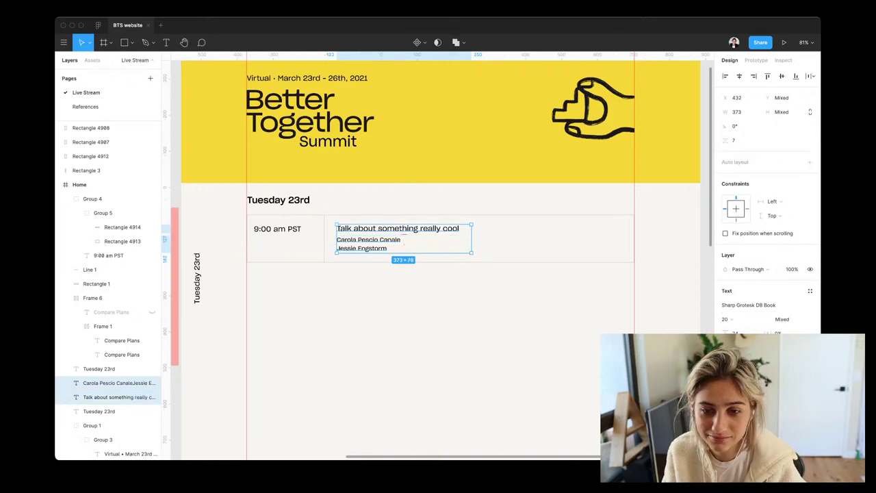
key("Down")
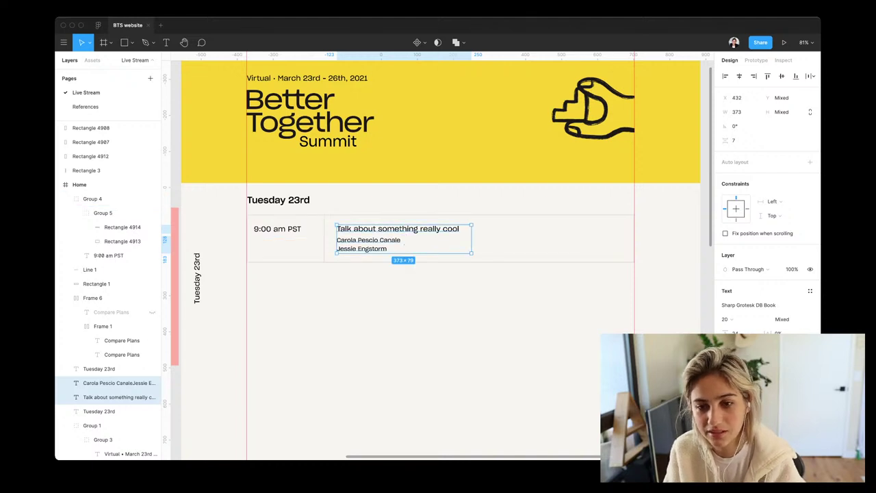
key("Escape")
Reduce the speaker names line height to 22
scroll(438, 260, "down", 2)
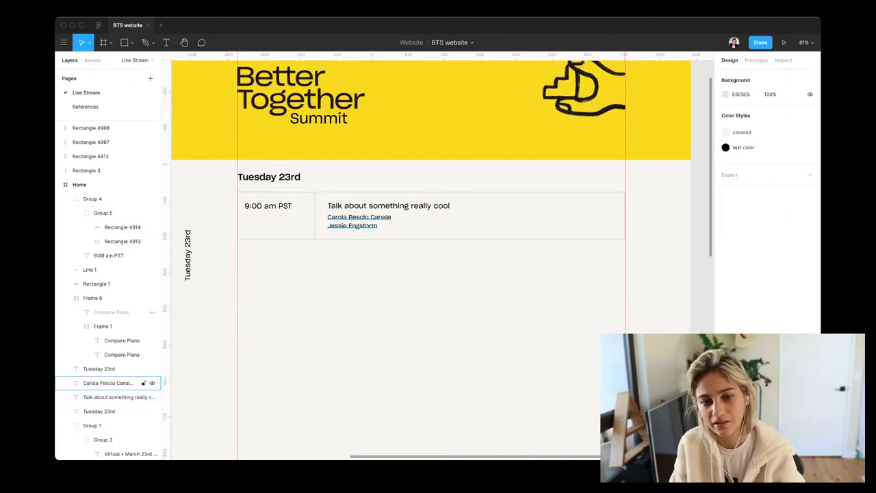
left_click(108, 383)
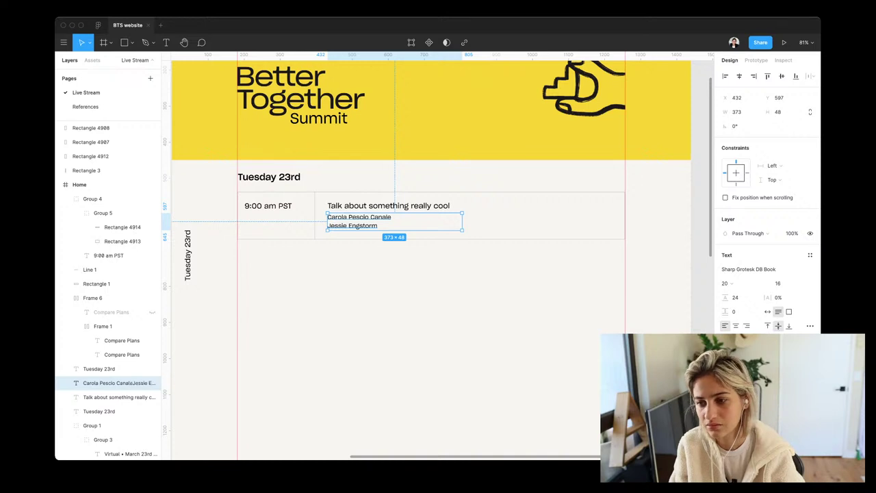
left_click(738, 297)
key("Down")
key("Down")
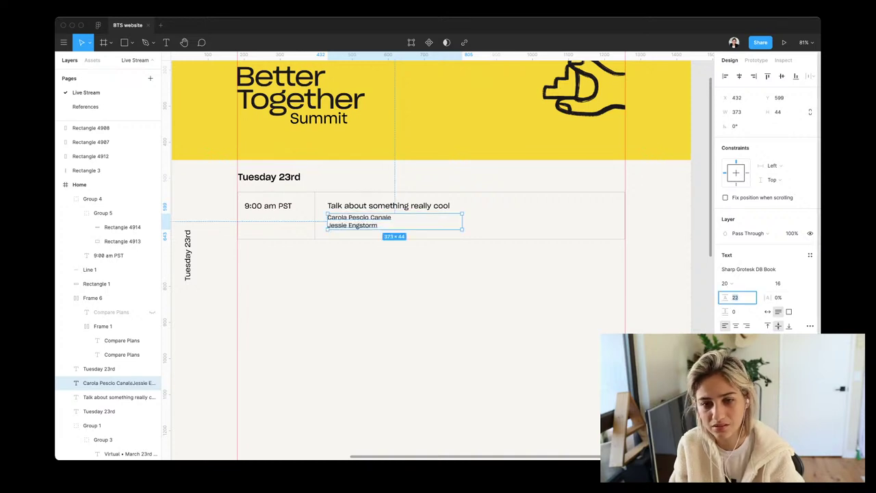
key("Return")
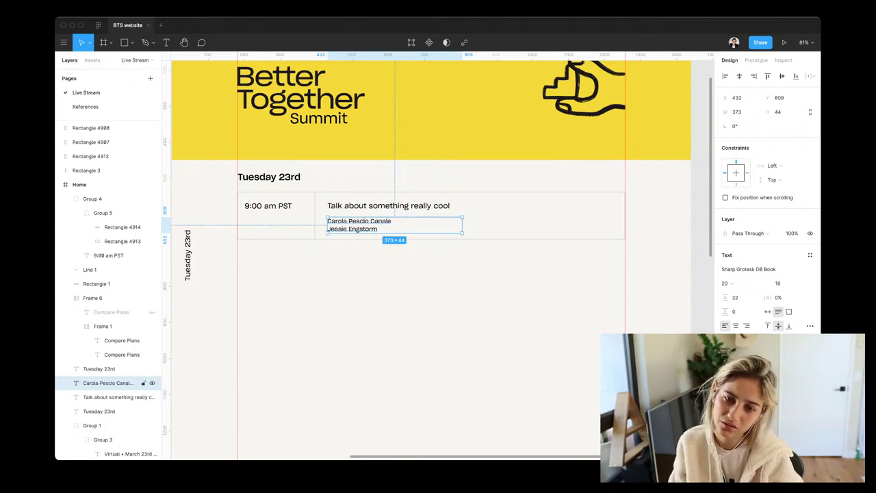
Duplicate the speaker names text to the row's right end at X 939, narrowed to 233 wide
left_click_drag(356, 226, 539, 212)
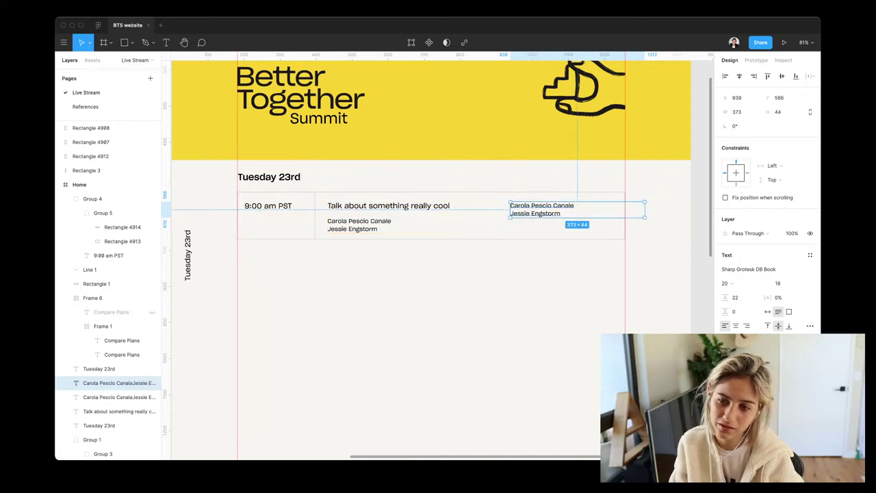
left_click_drag(645, 217, 594, 217)
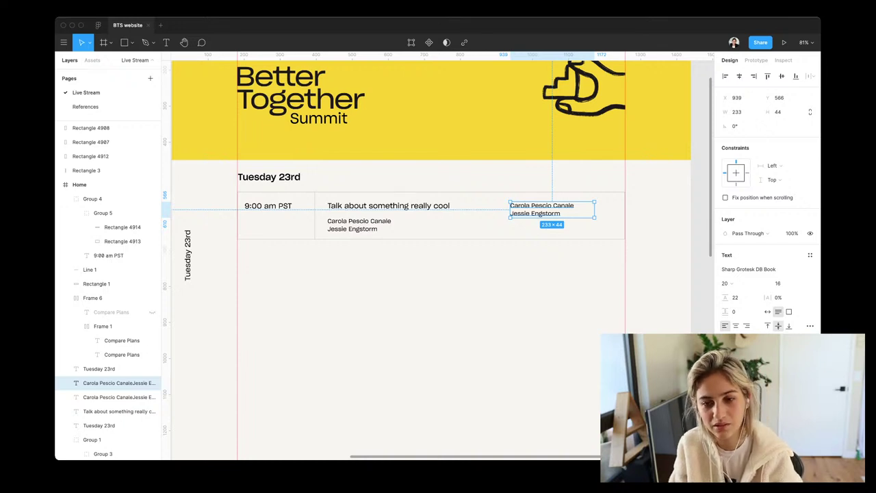
left_click(137, 397)
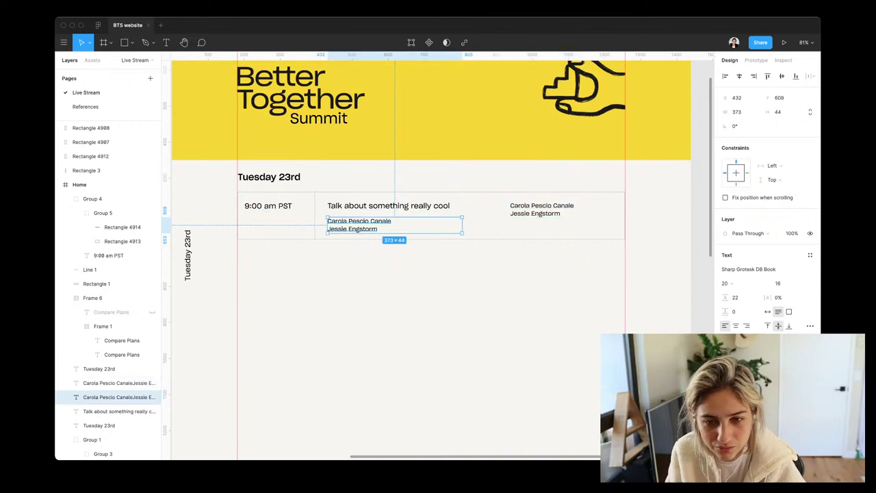
scroll(296, 224, "up", 5)
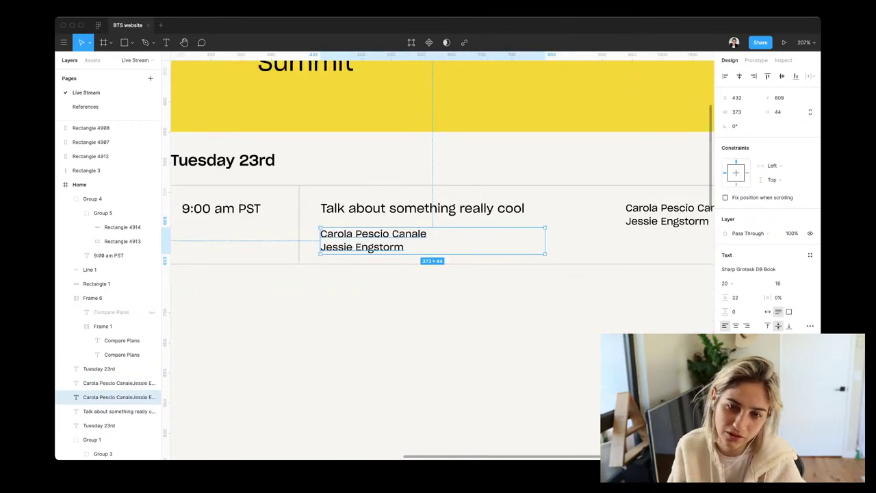
key("Escape")
key("shift+1")
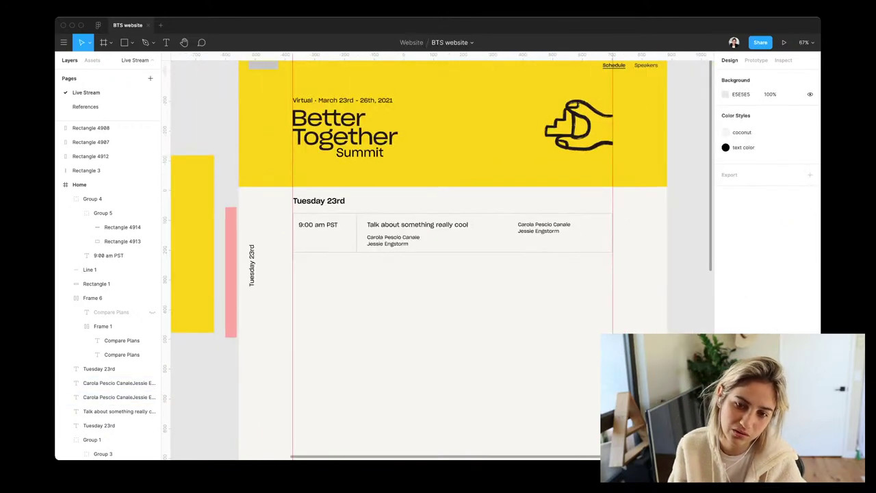
left_click(109, 397)
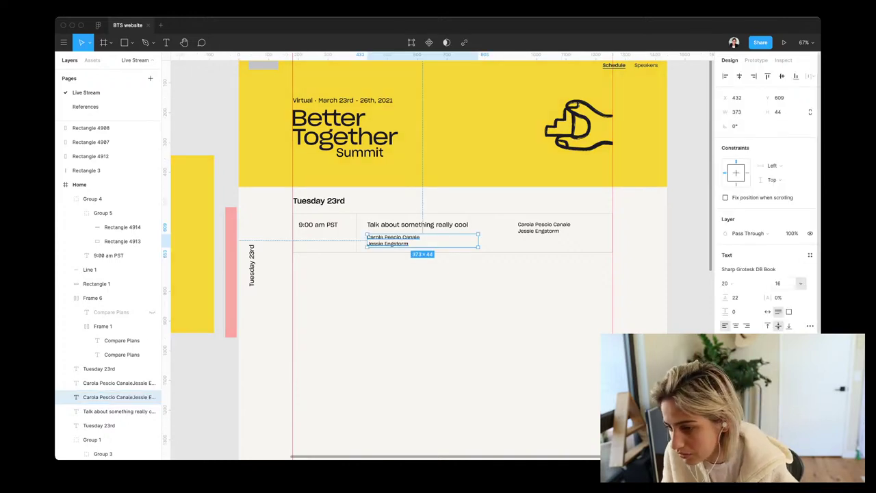
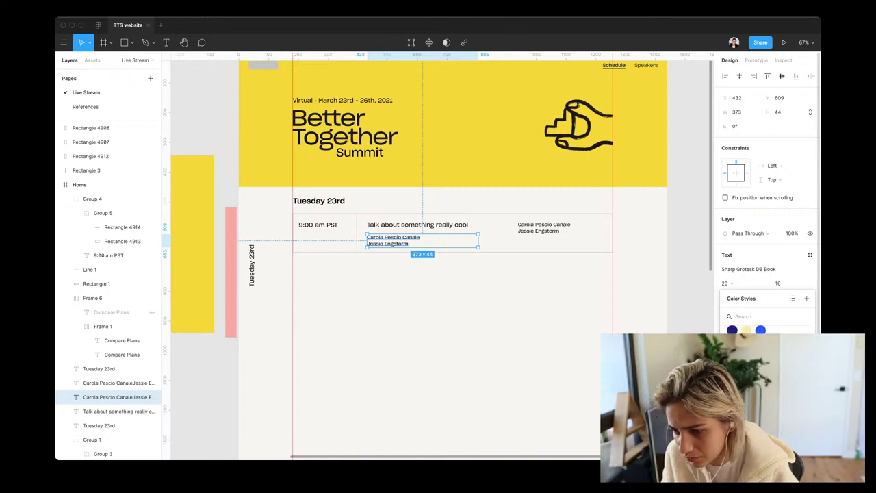
Try Sharp Grotesk DB Light at size 25 on the speaker names
key("Escape")
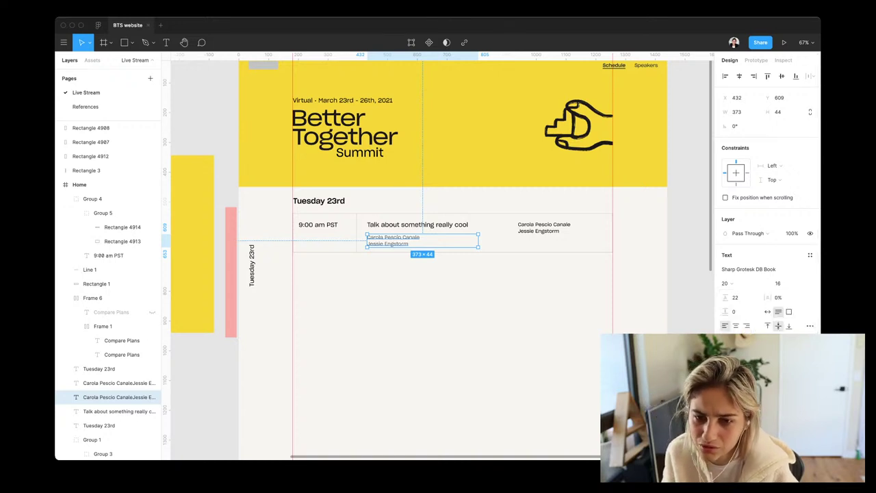
key("Escape")
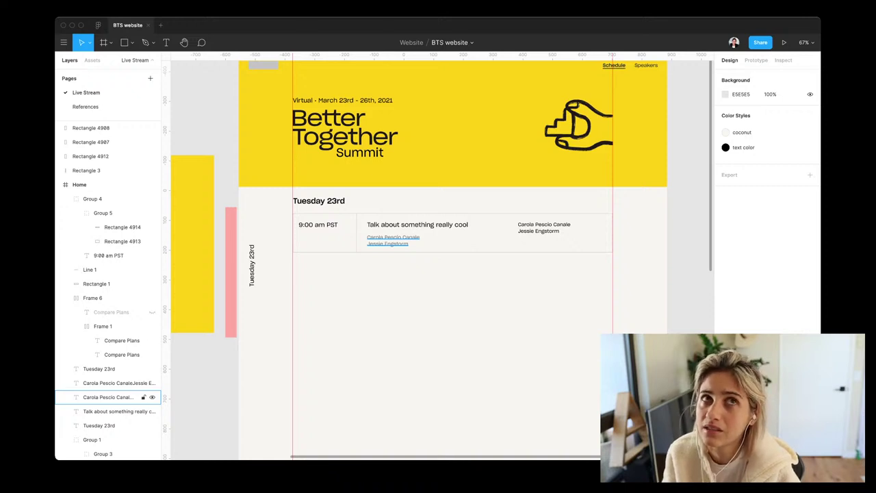
key("shift+2")
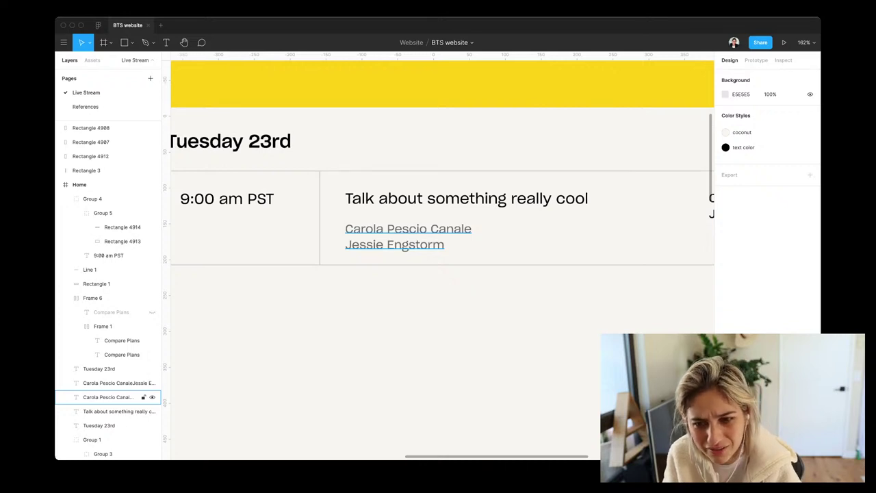
left_click(108, 397)
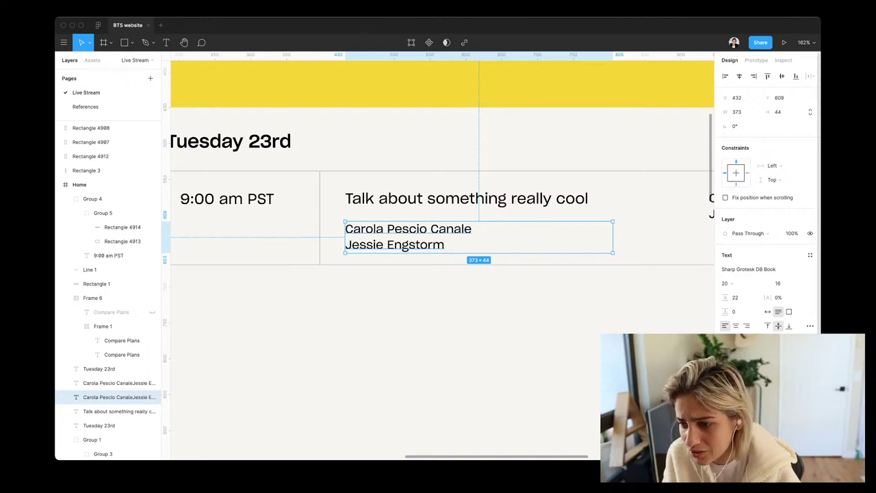
left_click(748, 269)
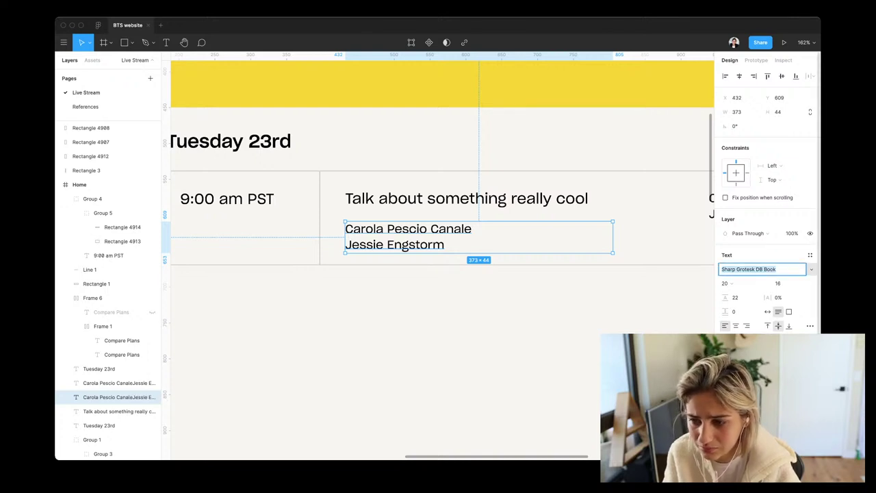
key("Up")
key("Up")
key("Up")
key("Up")
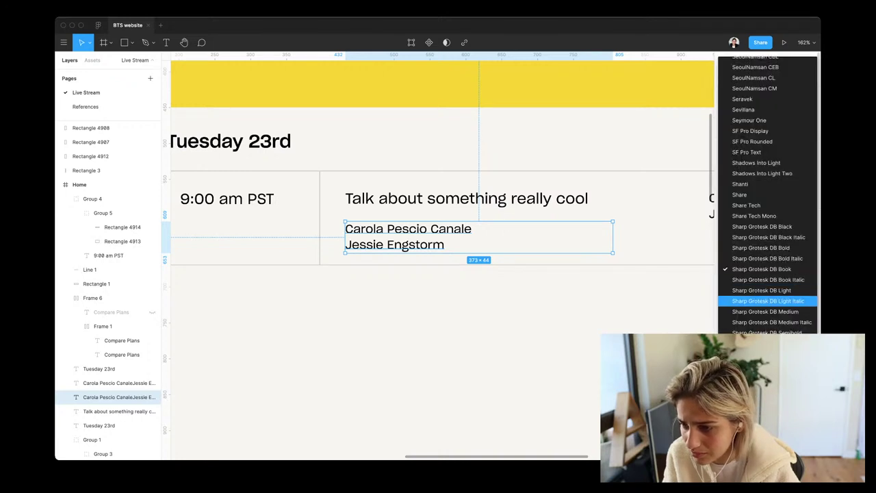
key("Down")
key("Down")
key("Down")
key("Down")
key("Down")
key("Down")
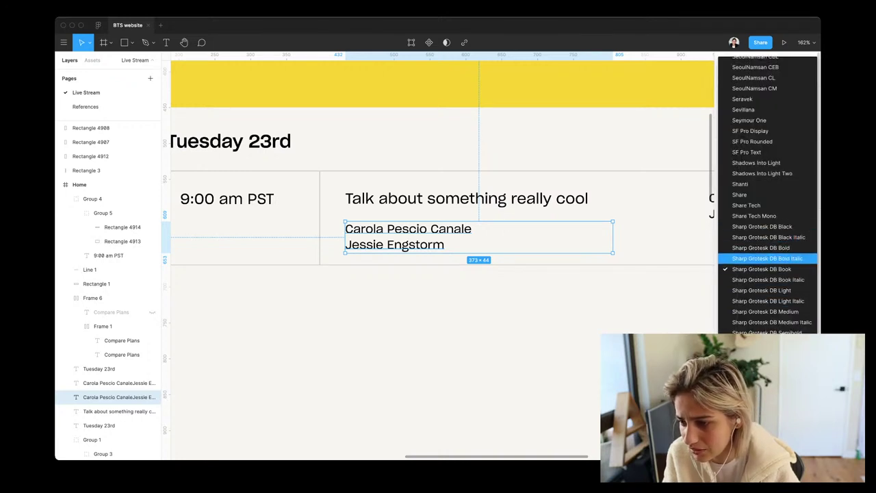
key("Return")
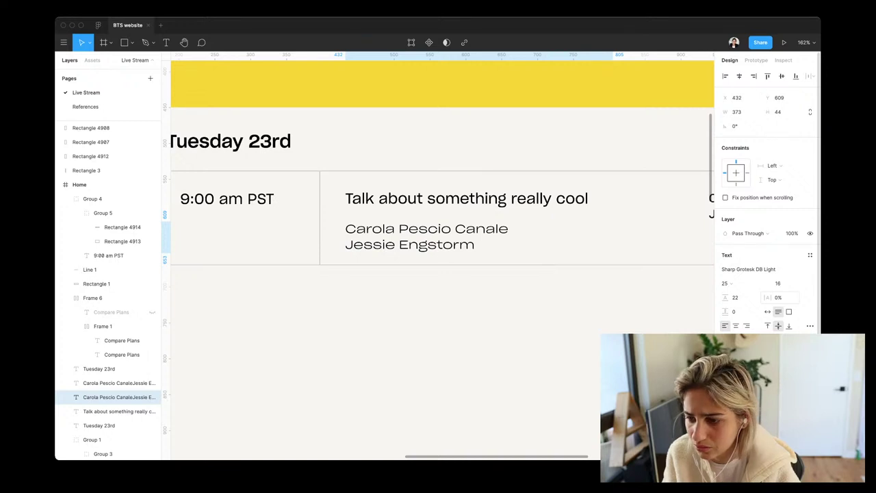
key("Tab")
key("Up")
key("Up")
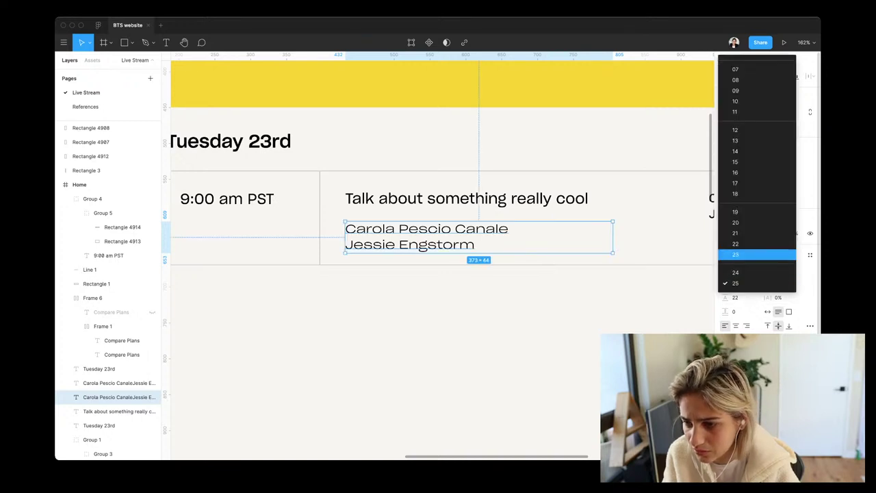
key("Up")
key("Up")
key("Up")
key("Return")
key("Escape")
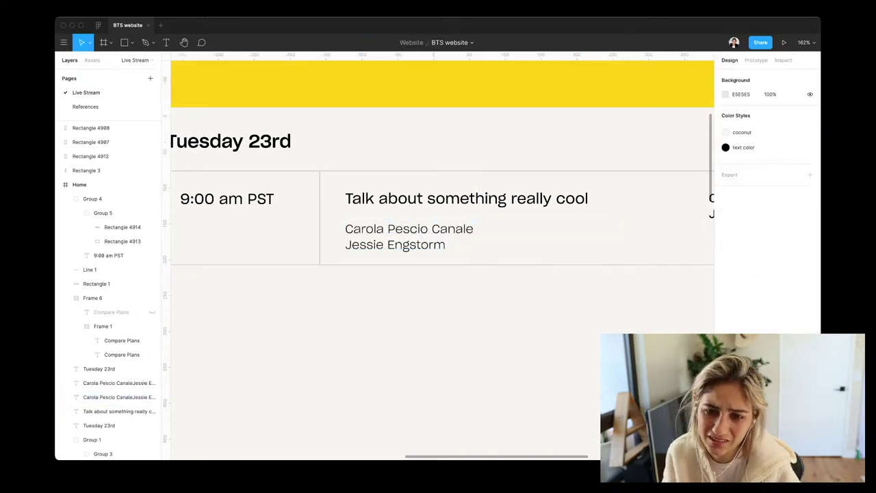
Revert the names to Book 20 and delete the duplicate speaker names on the right
scroll(438, 260, "down", 5)
scroll(342, 216, "up", 5)
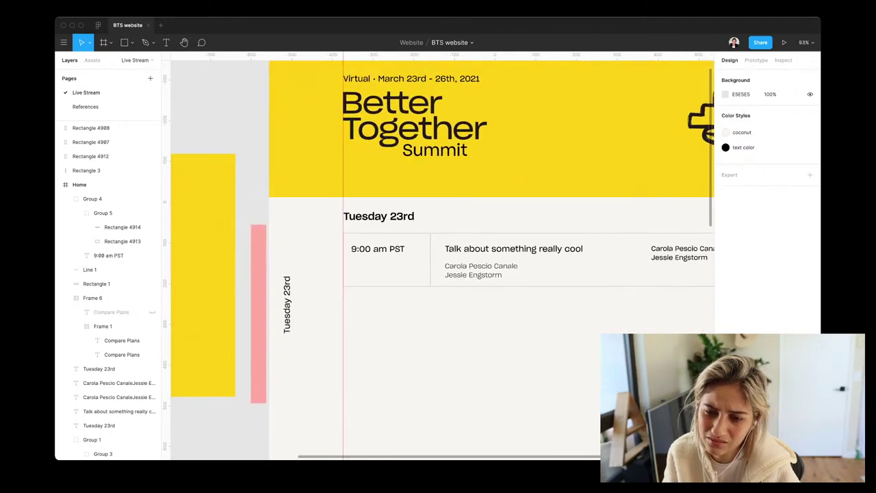
scroll(438, 260, "right", 3)
left_click(407, 265)
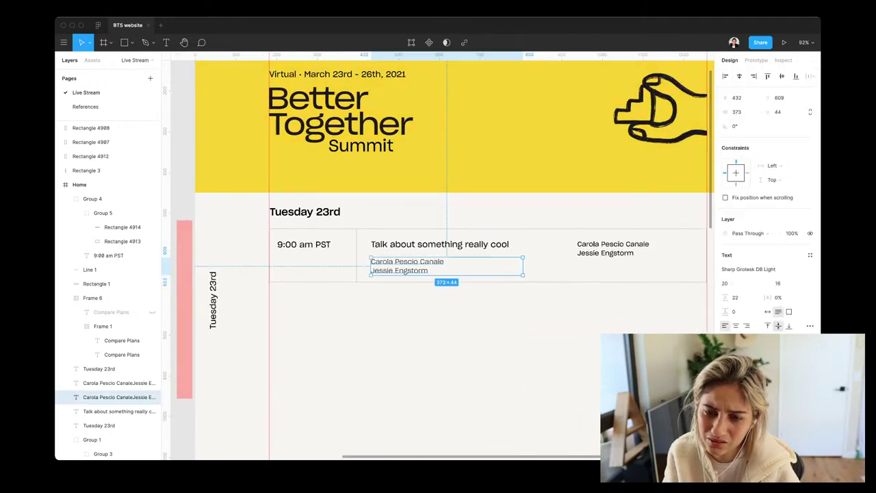
key("super+alt+v")
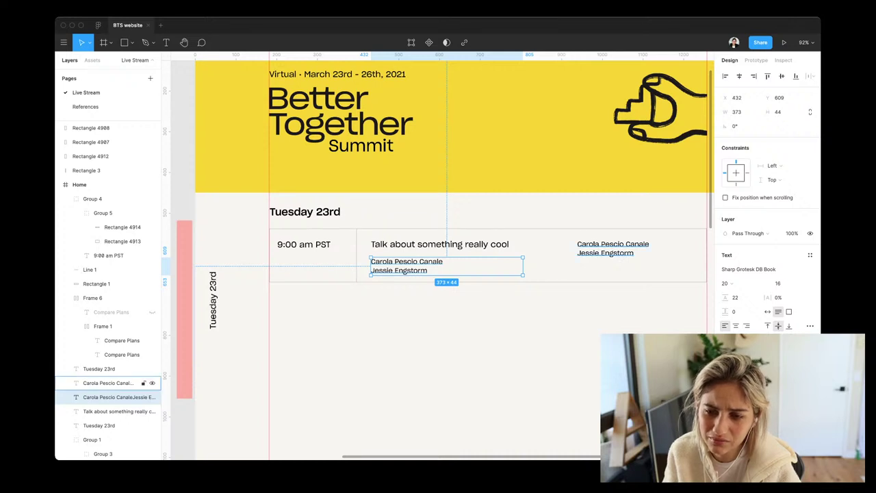
left_click(612, 248)
key("Delete")
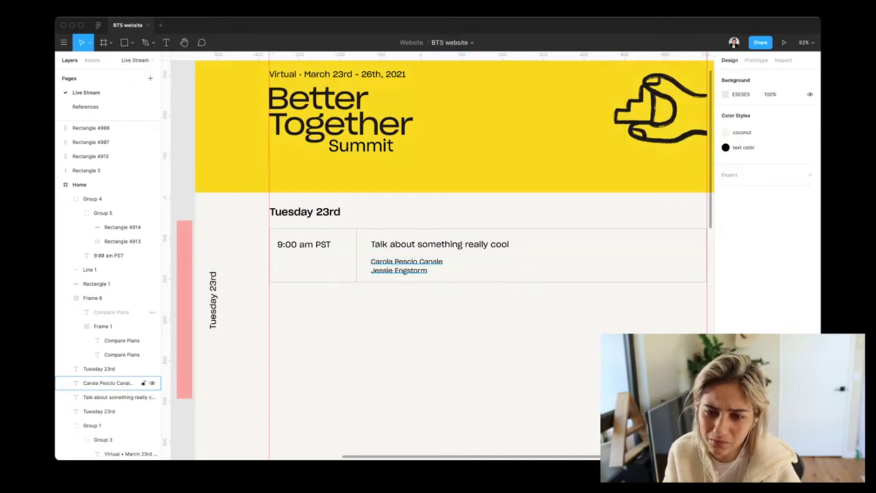
left_click(113, 383)
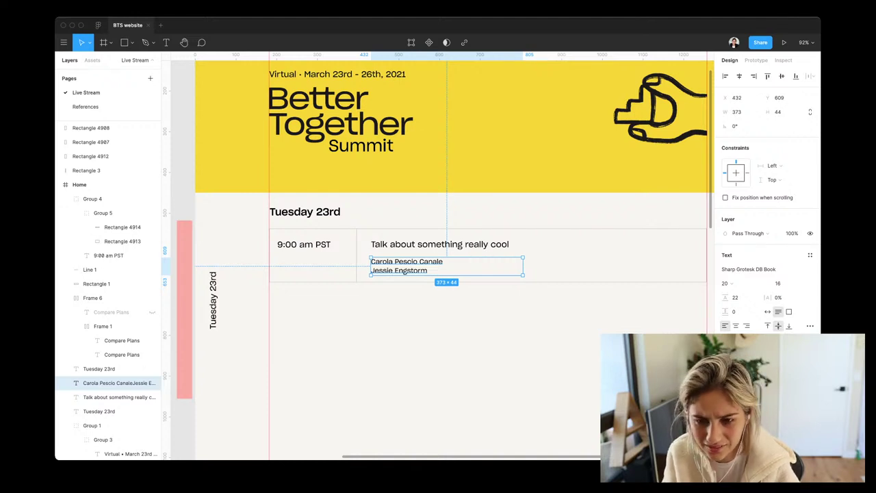
Set 'Talk about something really cool' to Sharp Grotesk DB Medium at size 20
left_click(109, 397)
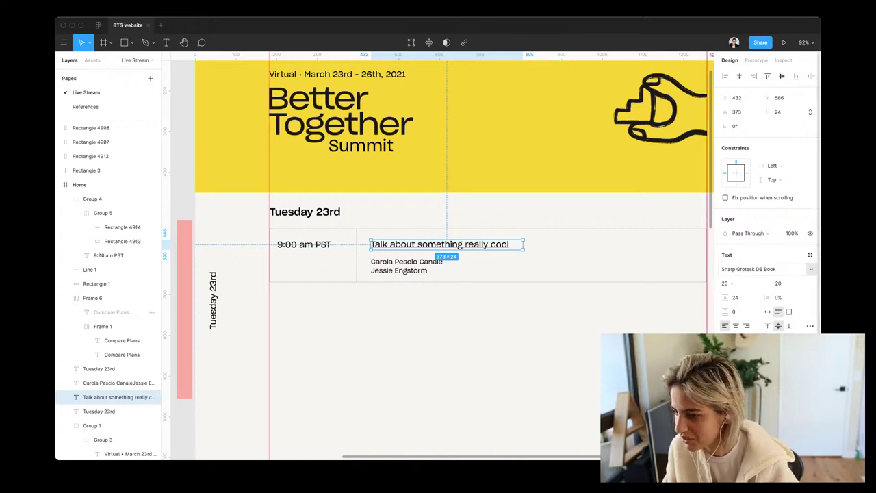
left_click(766, 269)
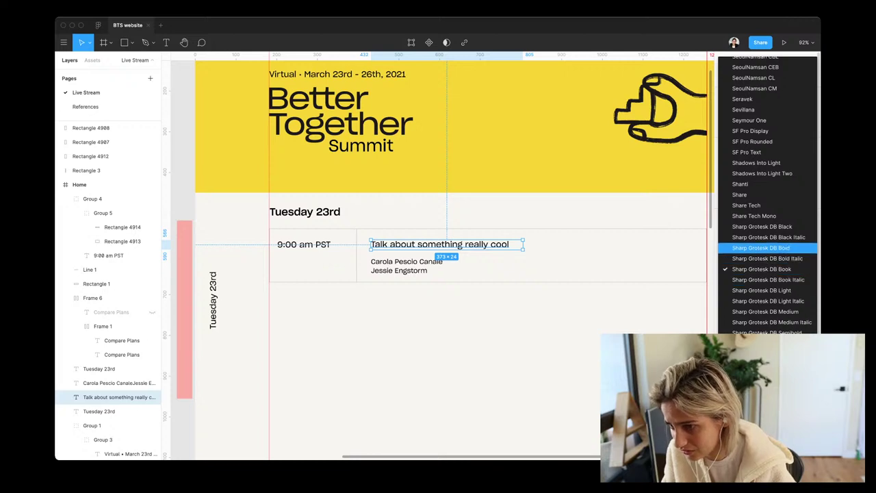
key("Down")
key("Down")
key("Down")
key("Down")
key("Down")
key("Down")
key("Return")
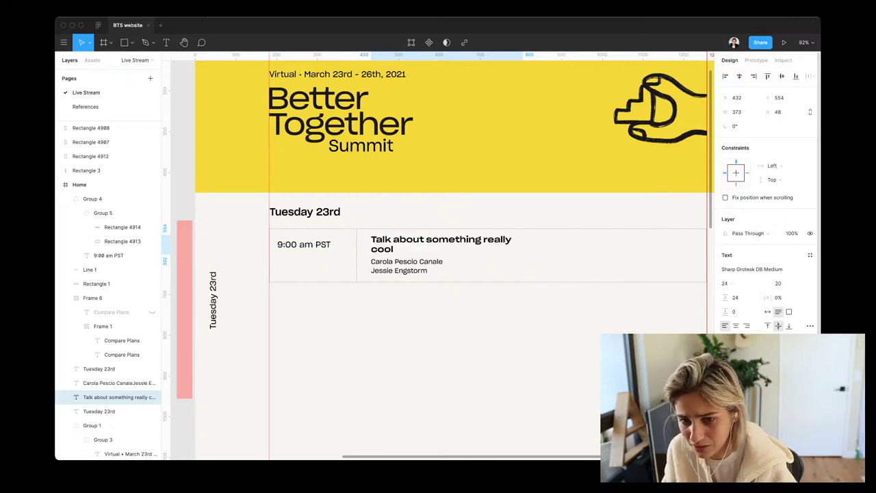
left_click(736, 283)
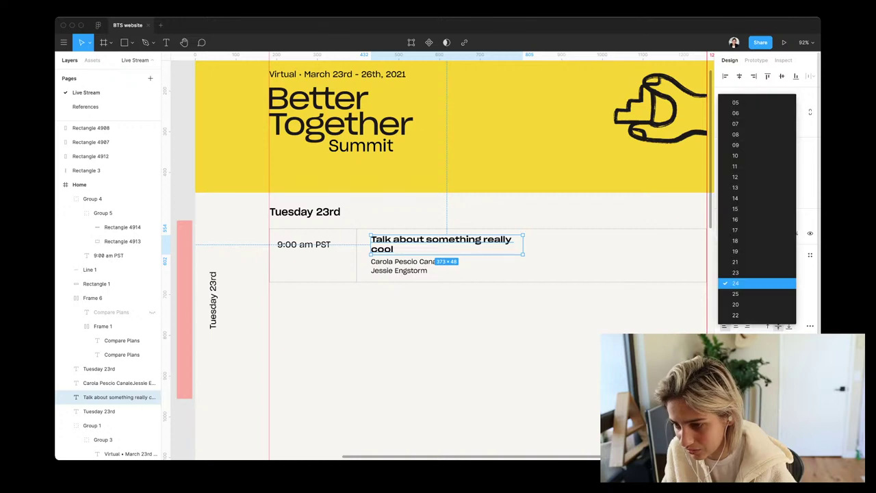
key("Down")
key("Down")
key("Return")
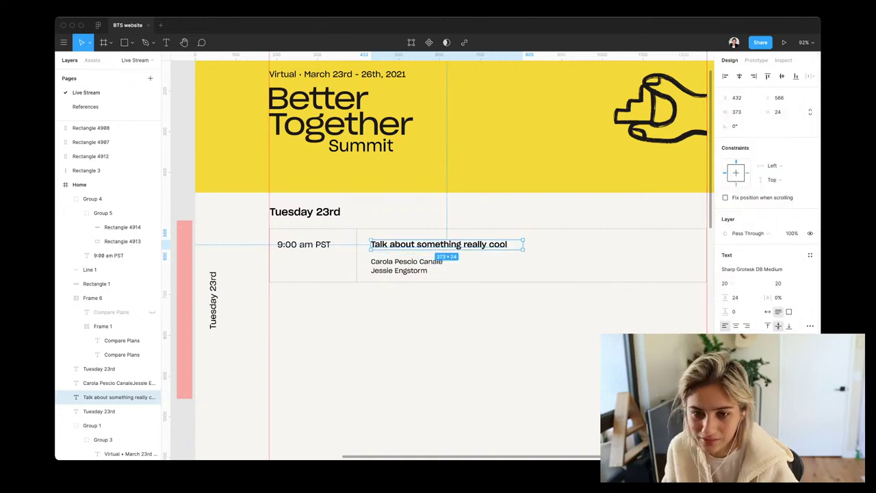
key("Escape")
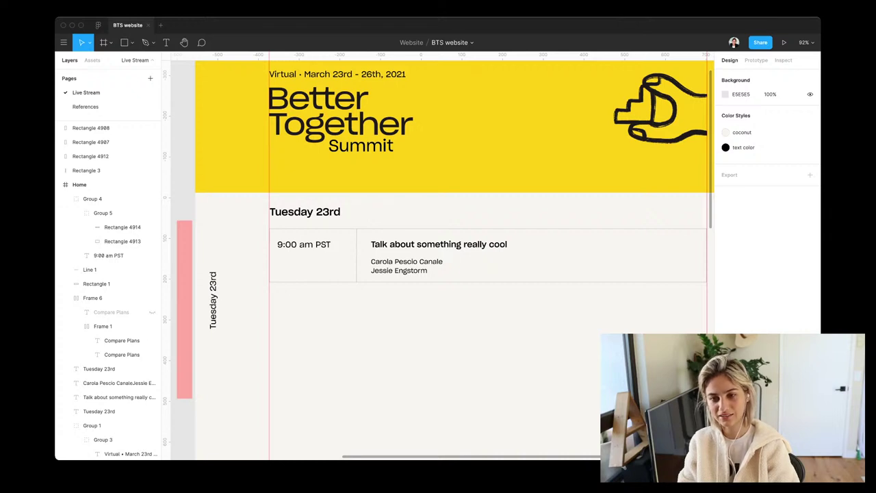
Nudge the speaker names text up 3 px toward the talk title
scroll(438, 255, "down", 2)
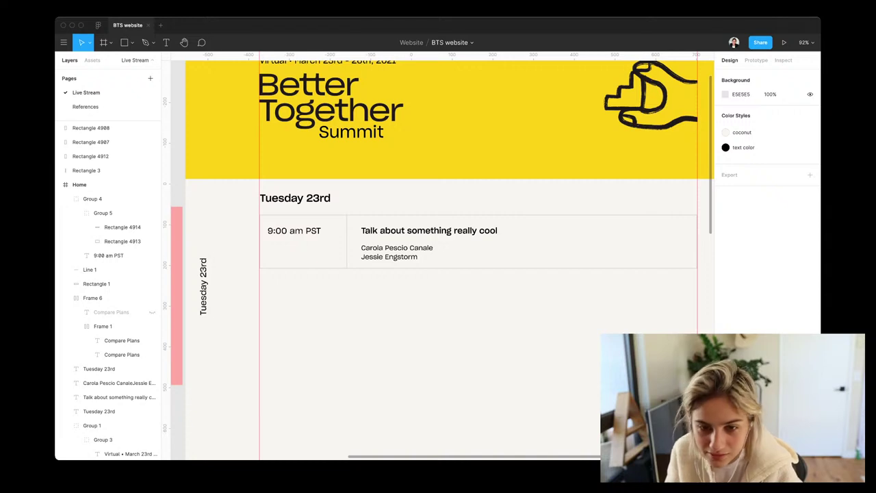
left_click(116, 383)
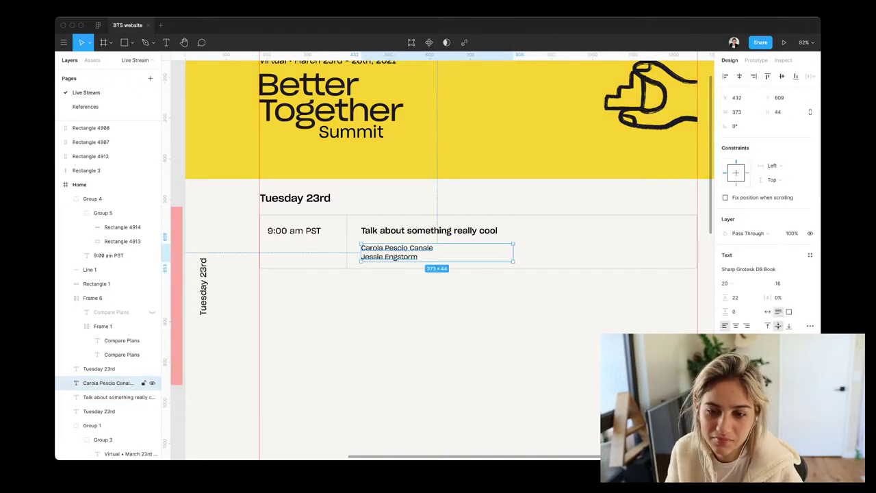
key("Up")
key("Up")
key("Up")
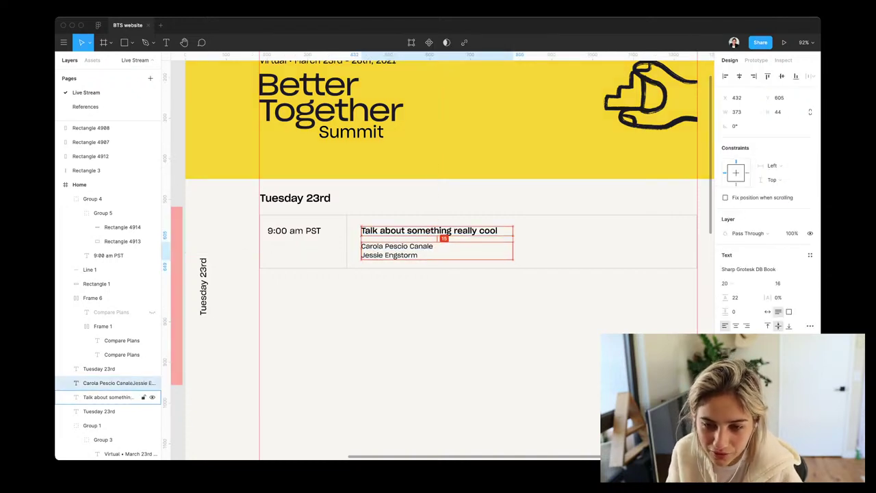
key("Escape")
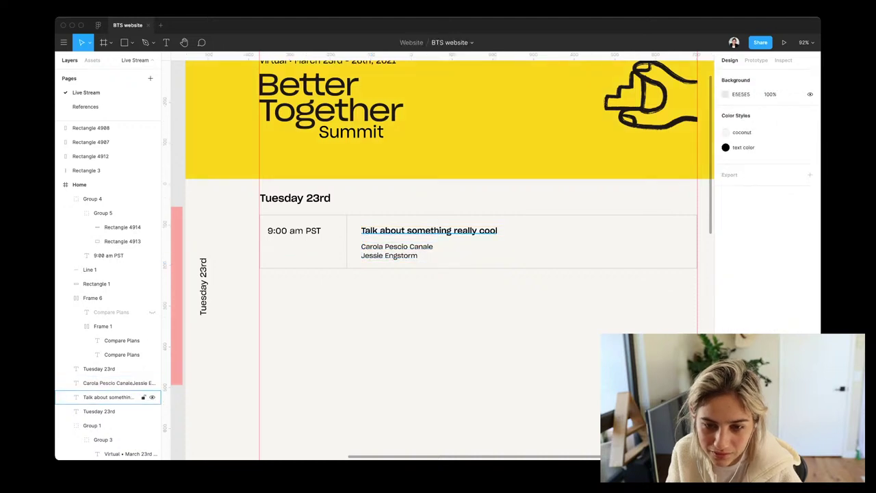
left_click(113, 383)
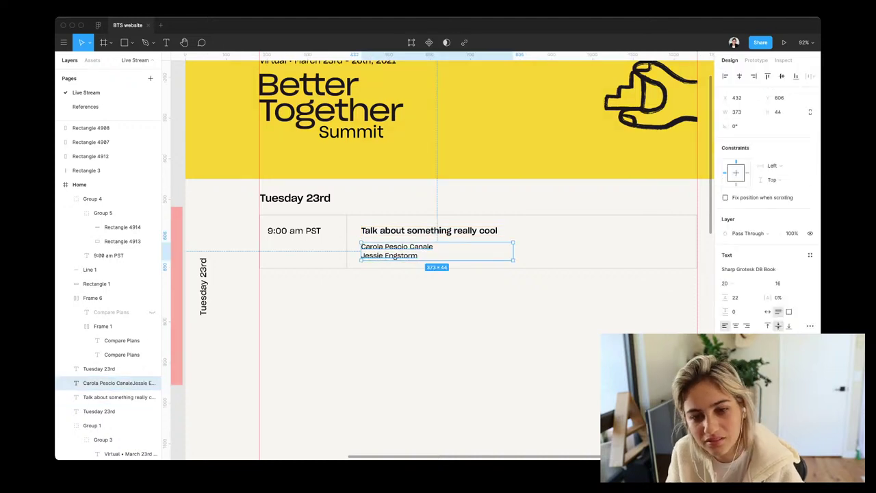
key("Escape")
Group the schedule row's parts and place a duplicate directly below it
left_click_drag(412, 292, 311, 229)
key("ctrl+g")
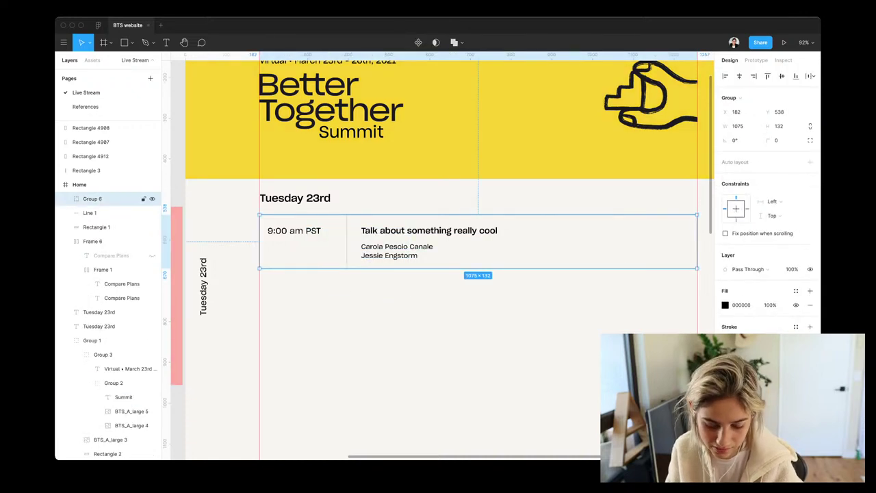
key("ctrl+d")
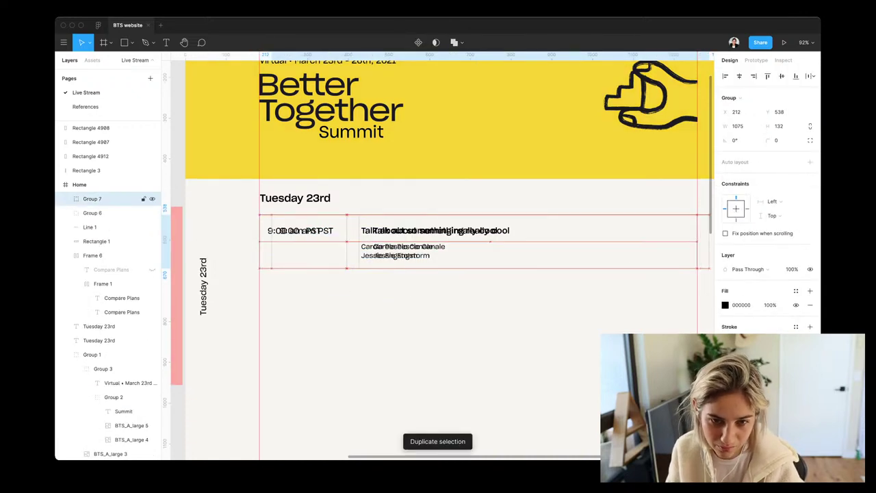
key("Left")
key("Left")
key("Left")
key("Left")
key("Left")
key("shift+Down")
key("shift+Down")
key("shift+Down")
key("shift+Down")
key("shift+Down")
key("shift+Down")
key("shift+Down")
key("shift+Down")
key("shift+Down")
key("shift+Down")
key("shift+Down")
key("shift+Down")
key("shift+Down")
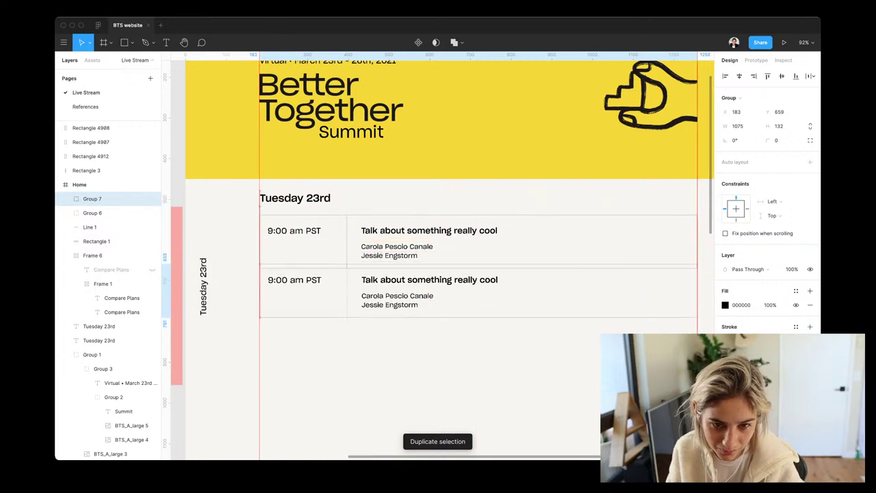
key("Down")
key("Down")
key("Left")
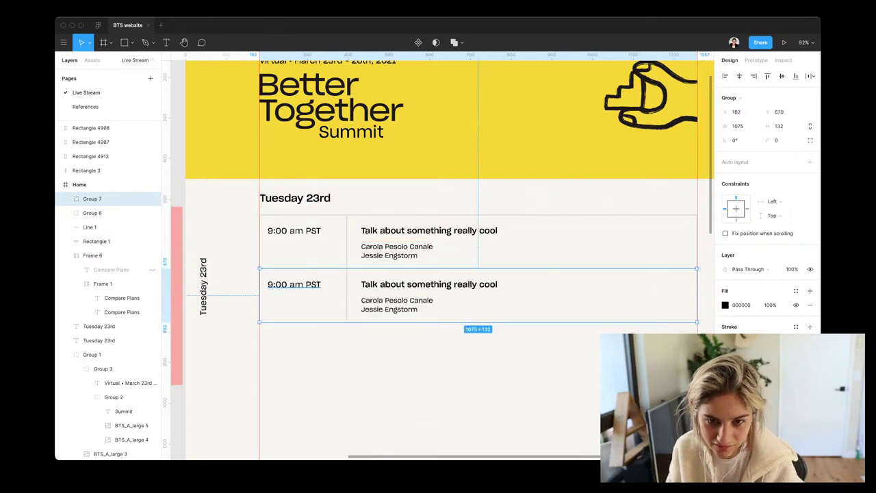
Add a third talk row below the second, aligned with one-pixel nudges
key("ctrl+d")
key("ctrl+z")
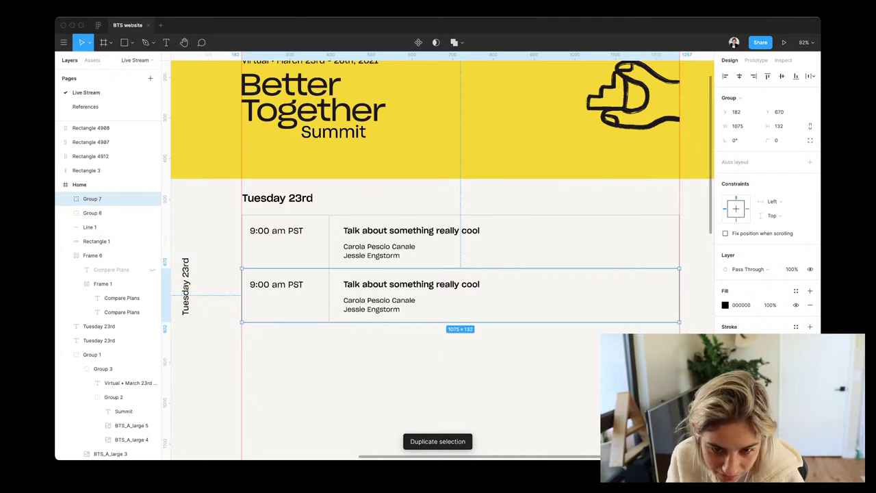
key("Up")
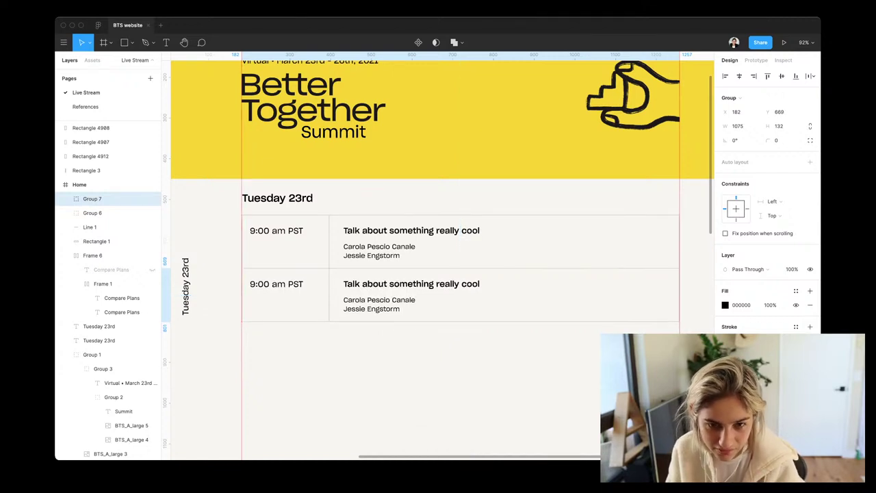
key("ctrl+d")
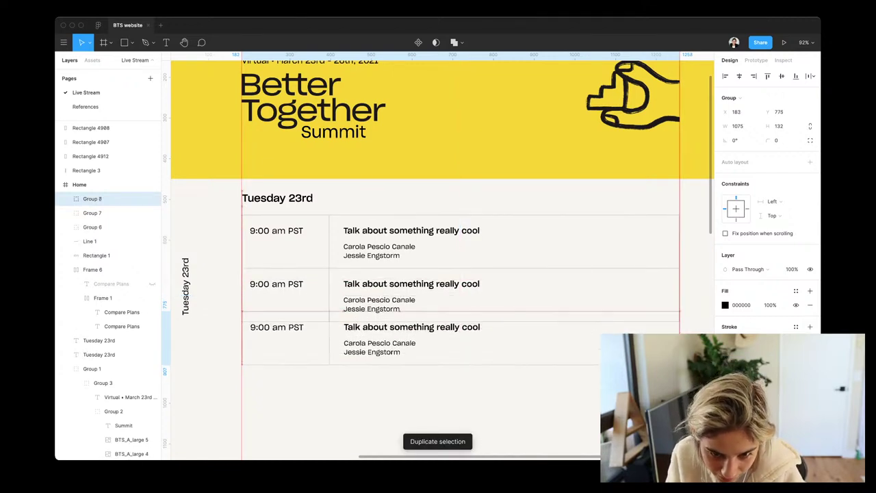
left_click_drag(445, 342, 445, 353)
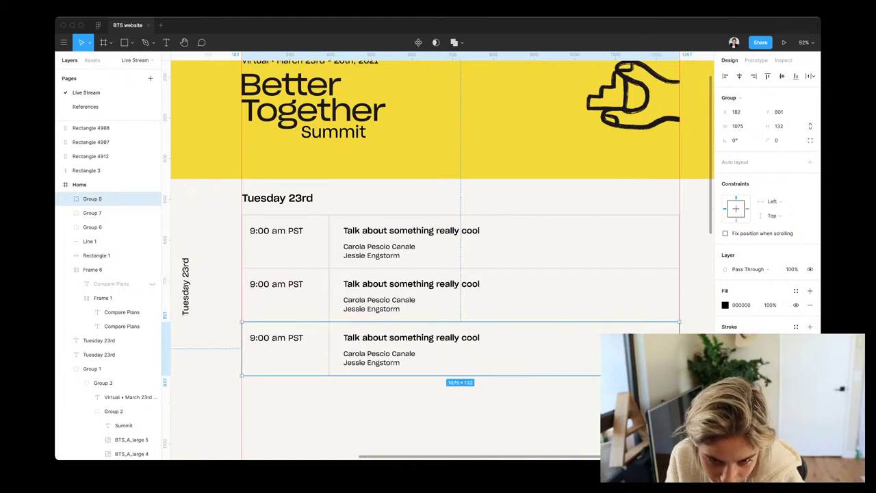
key("ctrl+d")
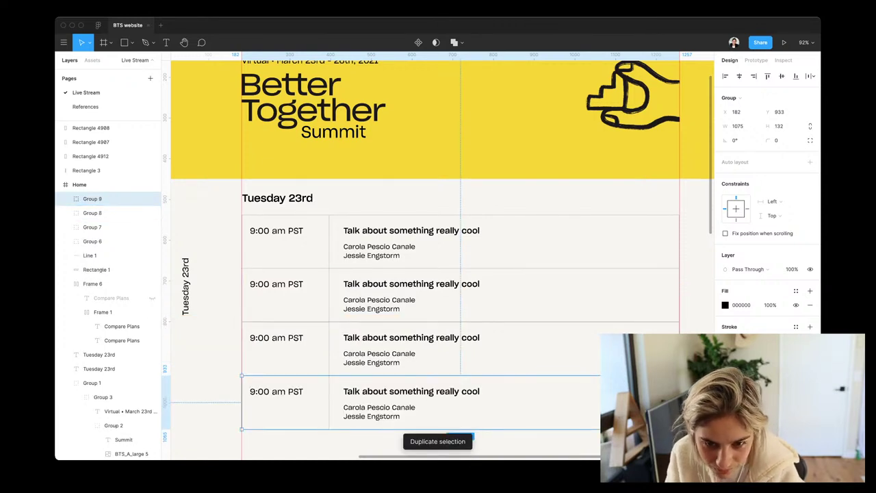
key("ctrl+z")
key("ctrl+z")
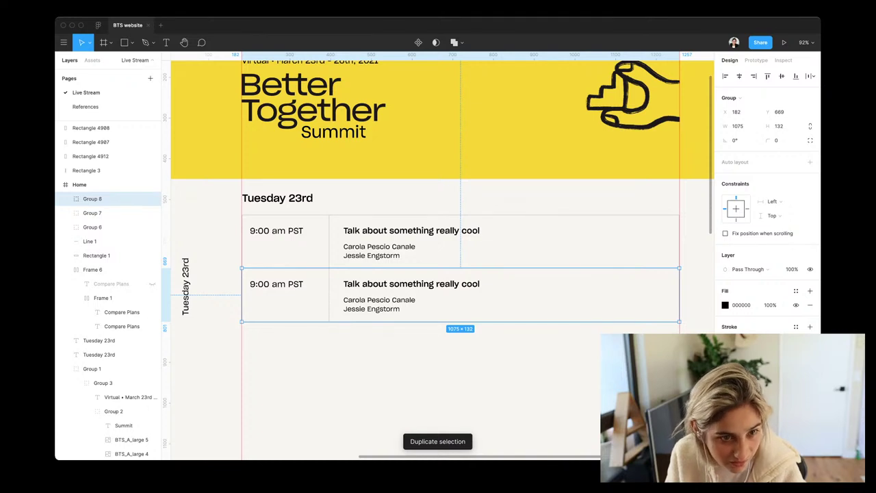
left_click_drag(445, 295, 445, 348)
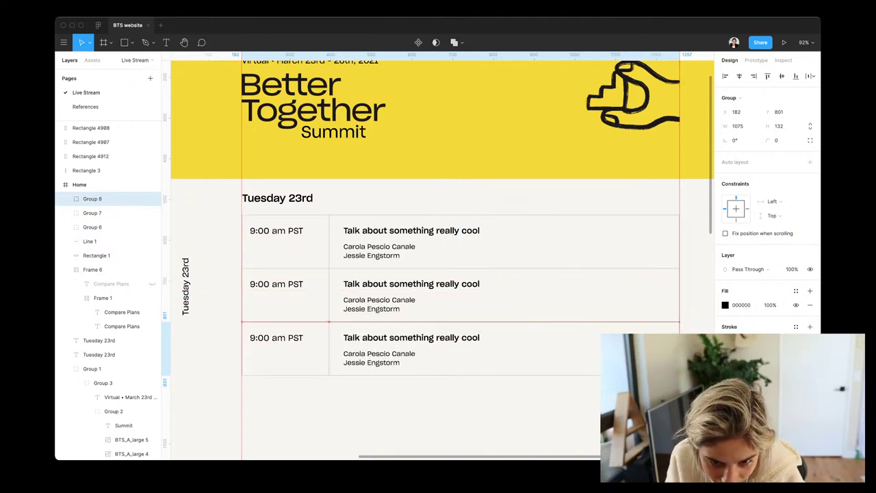
key("Up")
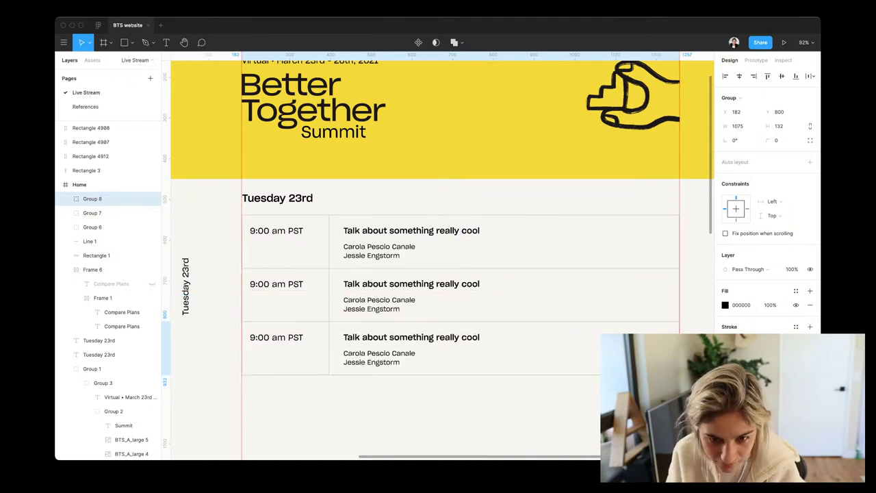
Duplicate into a fourth talk row and fine-tune its position
key("ctrl+d")
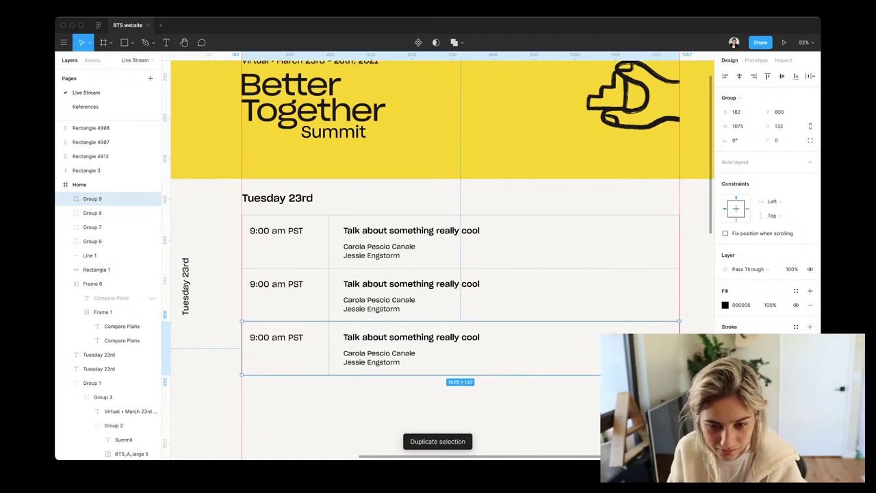
left_click_drag(445, 348, 445, 401)
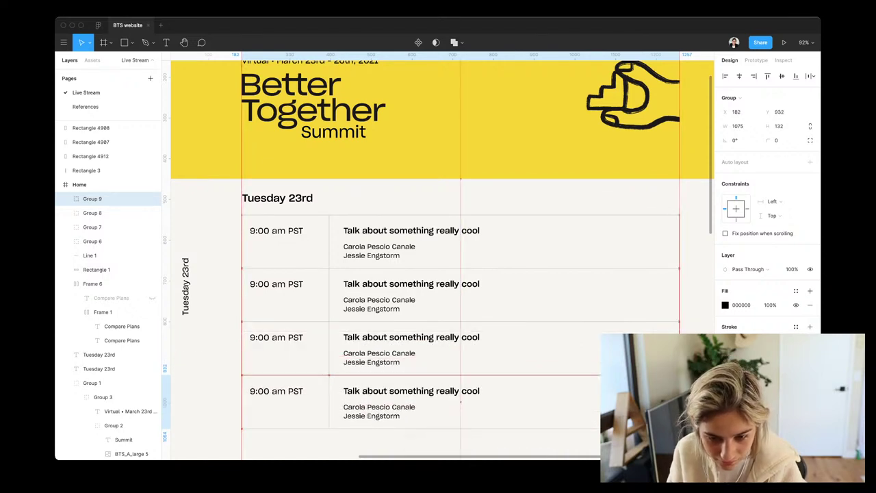
key("Up")
key("Up")
key("Up")
key("Up")
key("Up")
key("Up")
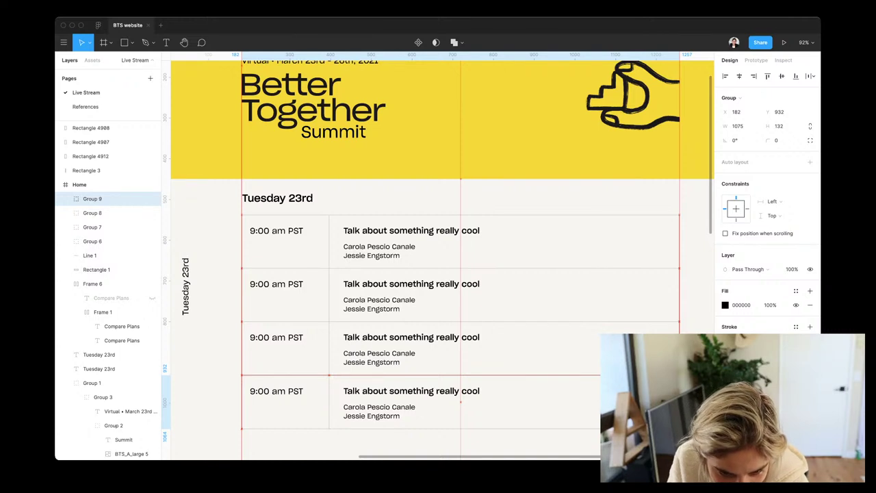
key("Down")
key("Down")
key("Down")
key("Down")
key("Down")
key("Down")
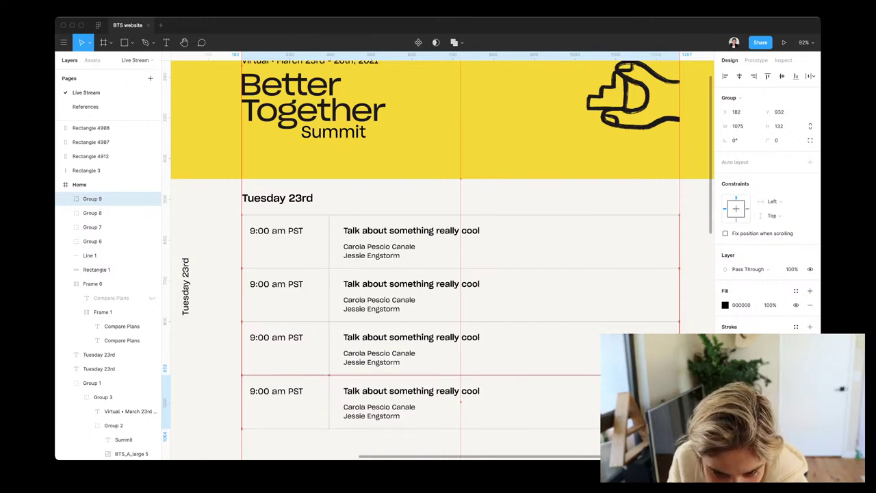
key("Up")
key("Down")
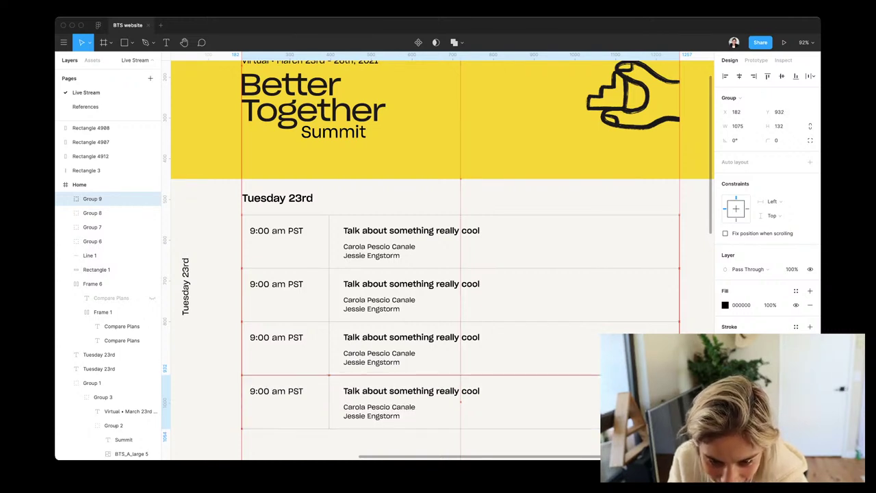
key("Up")
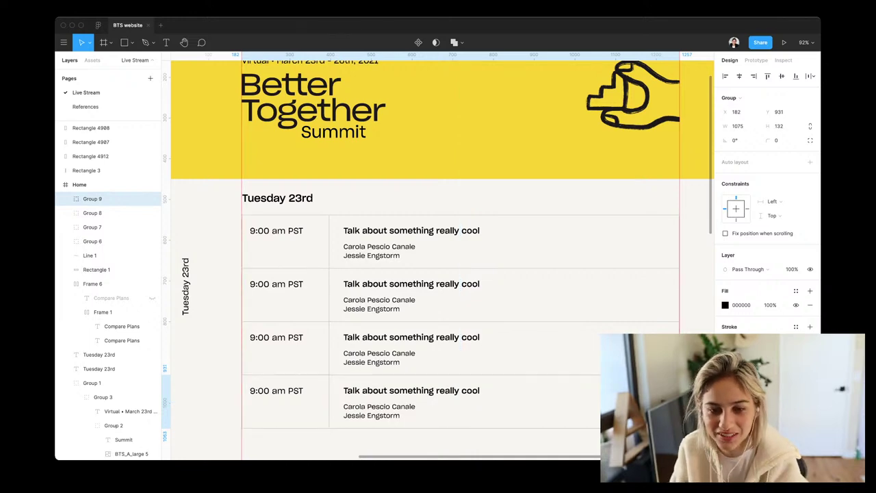
Keep duplicating rows until Groups 6–13 fill the Tuesday 23rd schedule
scroll(438, 256, "down", 3)
key("super+d")
key("super+d")
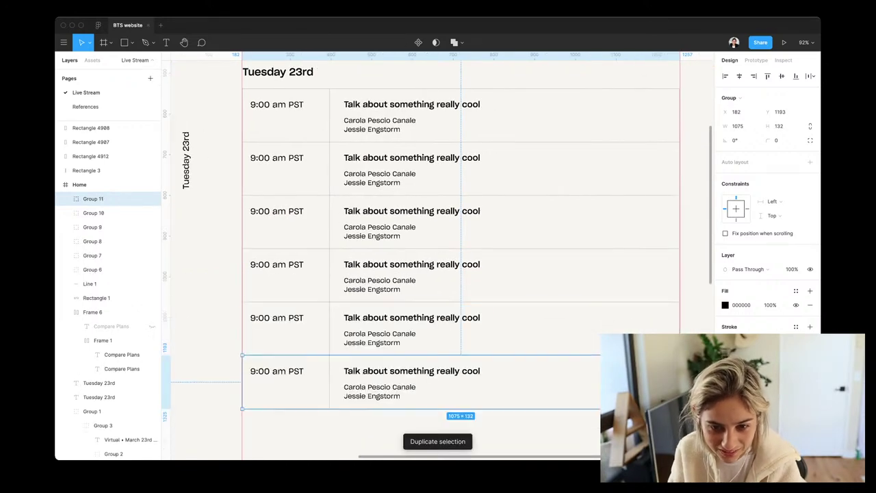
scroll(438, 255, "down", 2)
key("super+d")
key("super+d")
scroll(438, 255, "down", 5)
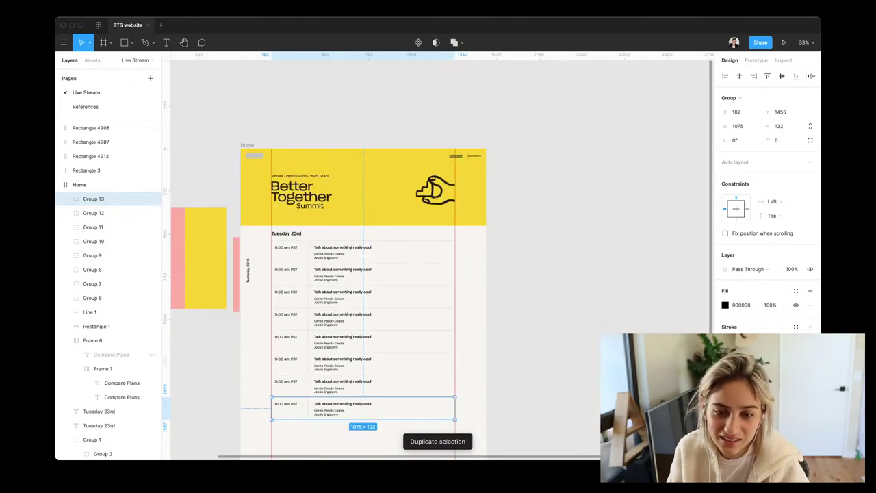
key("Escape")
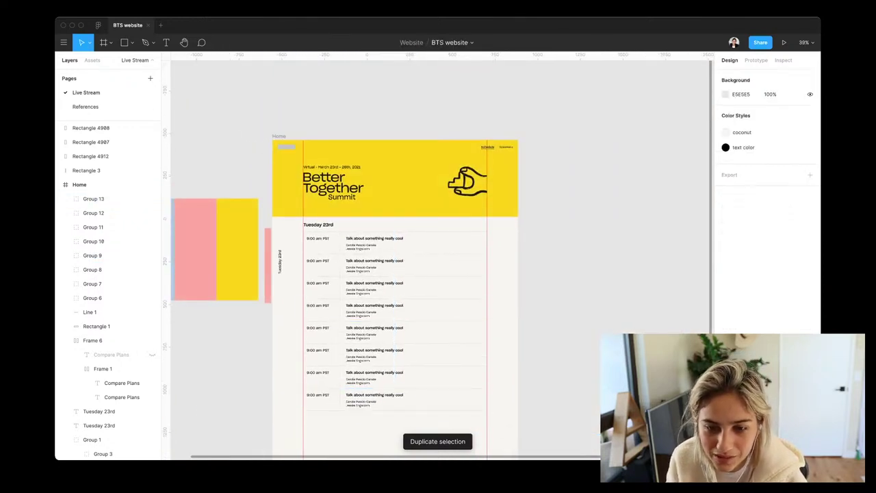
scroll(438, 274, "left", 2)
scroll(438, 274, "up", 1)
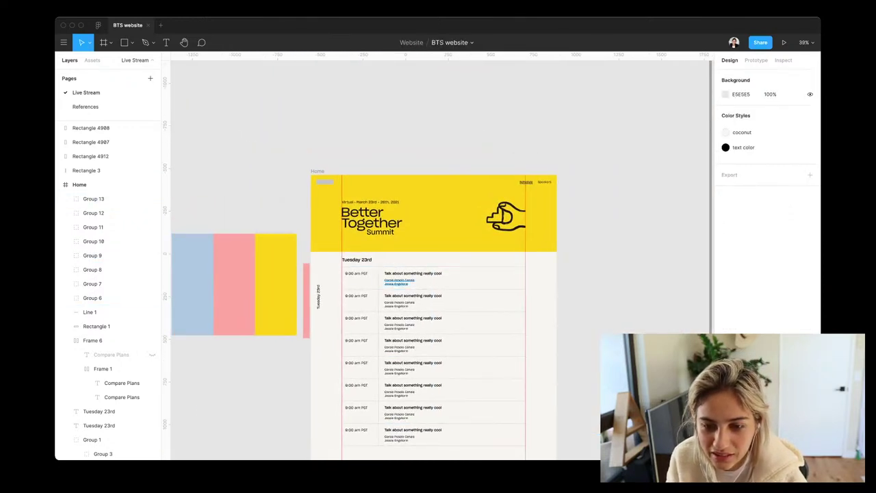
left_click(399, 281, "super")
Underline the first row's speaker names from the Type details options
scroll(396, 278, "up", 5)
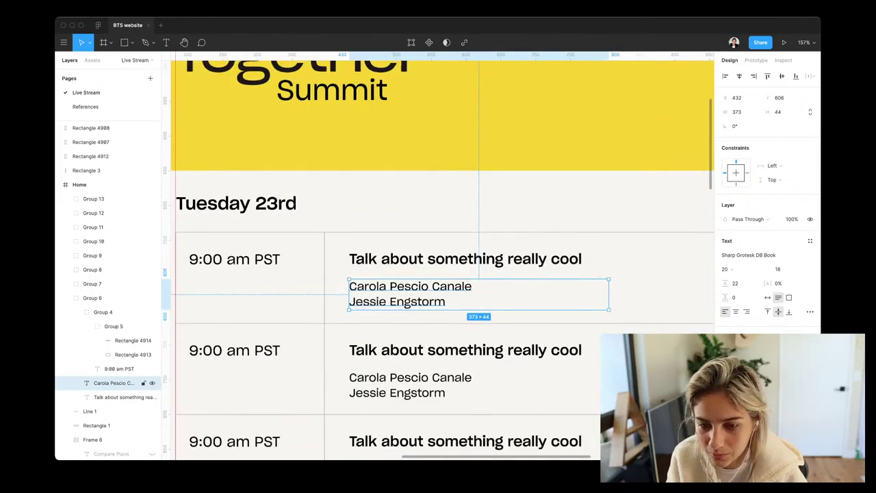
key("Up")
key("Up")
key("Down")
key("Down")
key("Return")
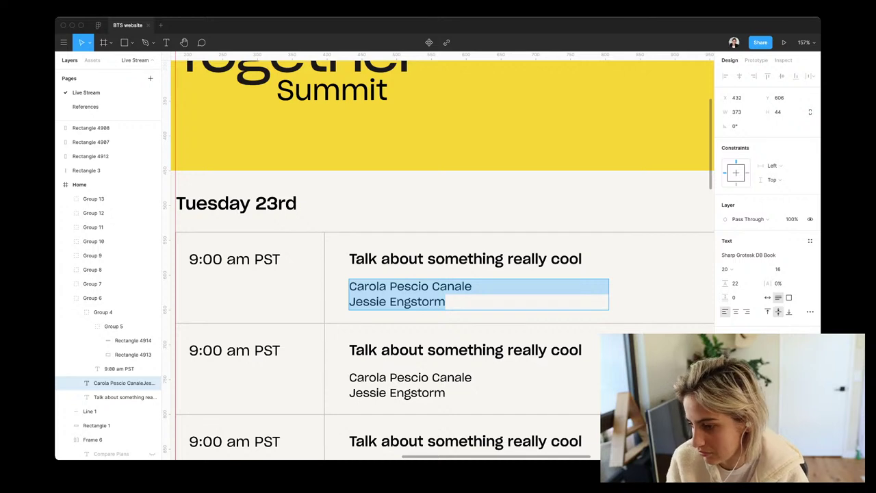
left_click(810, 311)
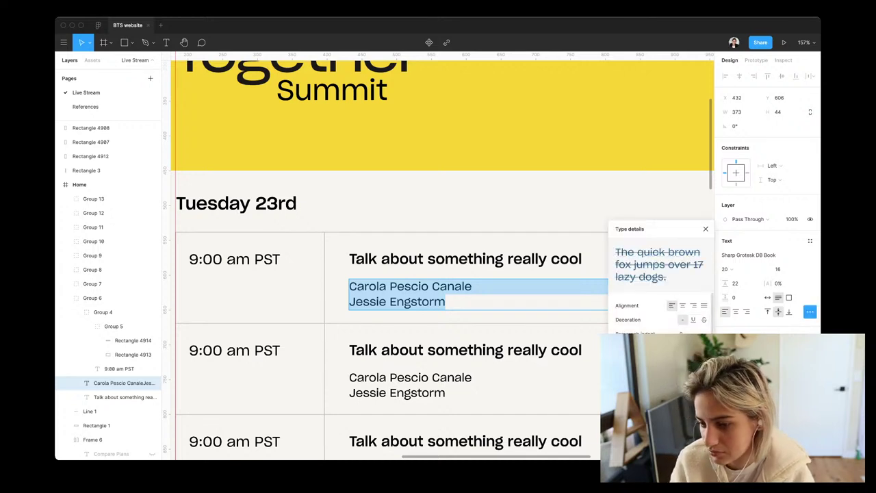
left_click(692, 319)
key("Escape")
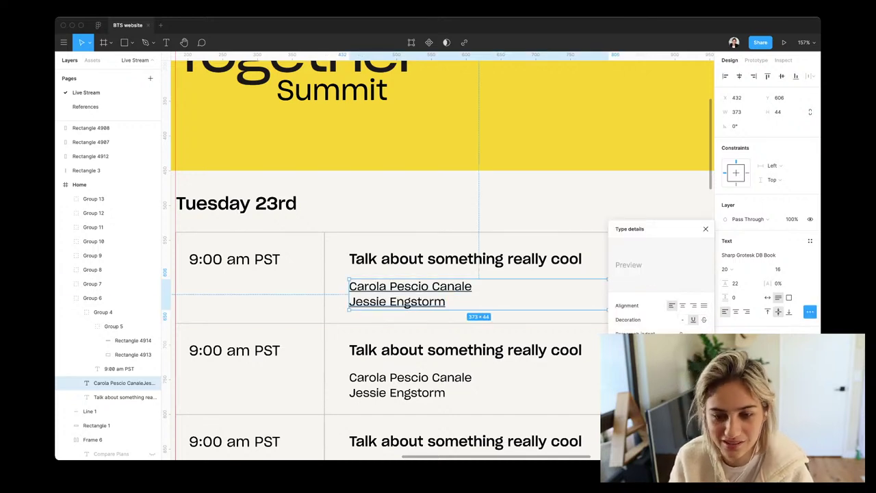
key("Escape")
Check the first talk row's speaker names and title layers
scroll(486, 302, "down", 5)
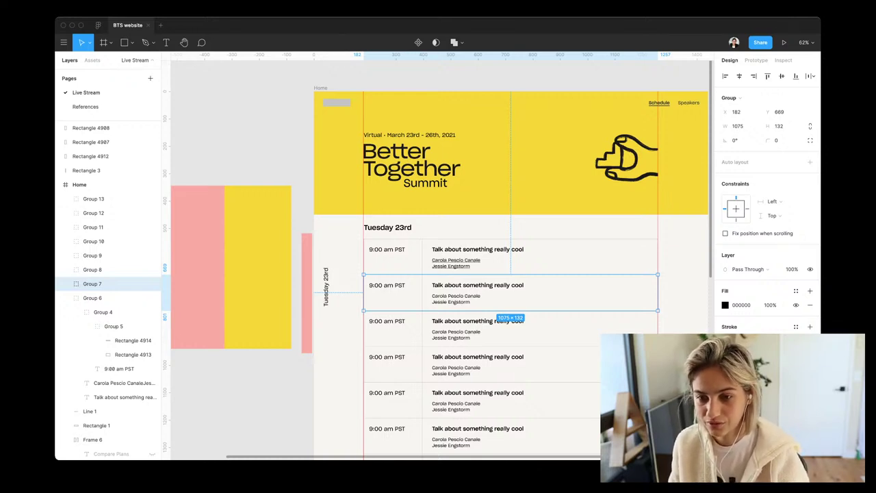
left_click(102, 297)
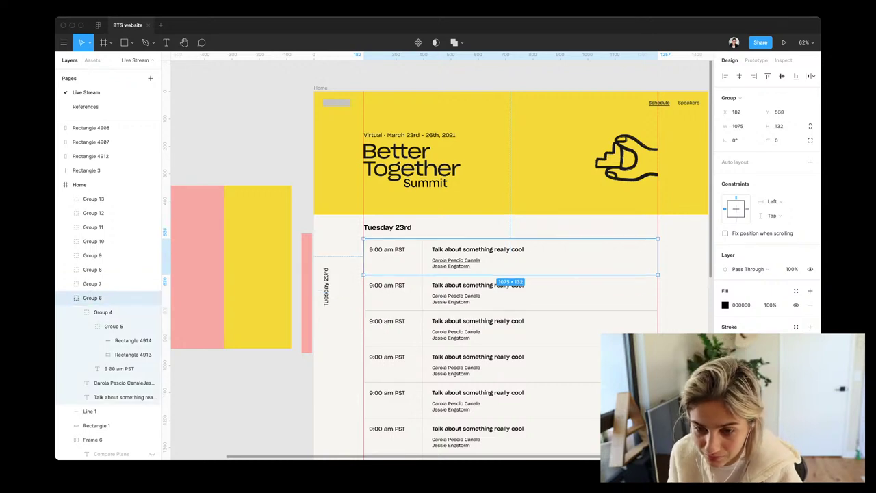
left_click(124, 383)
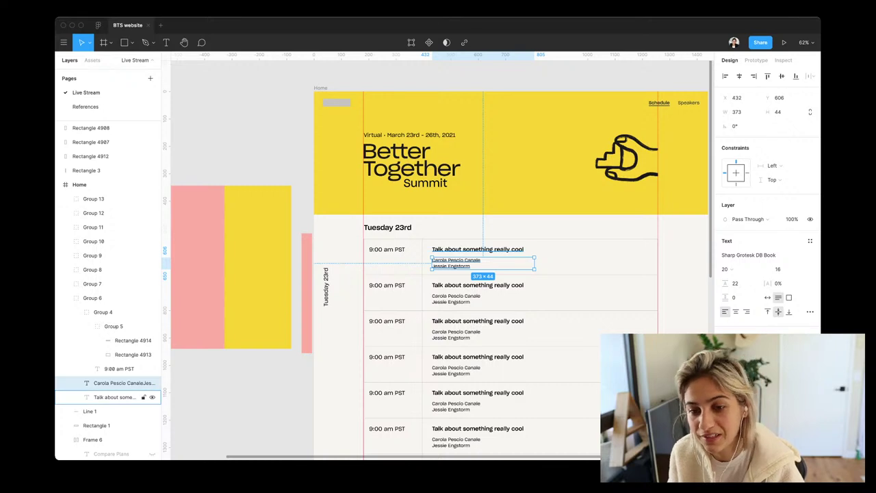
left_click(113, 397)
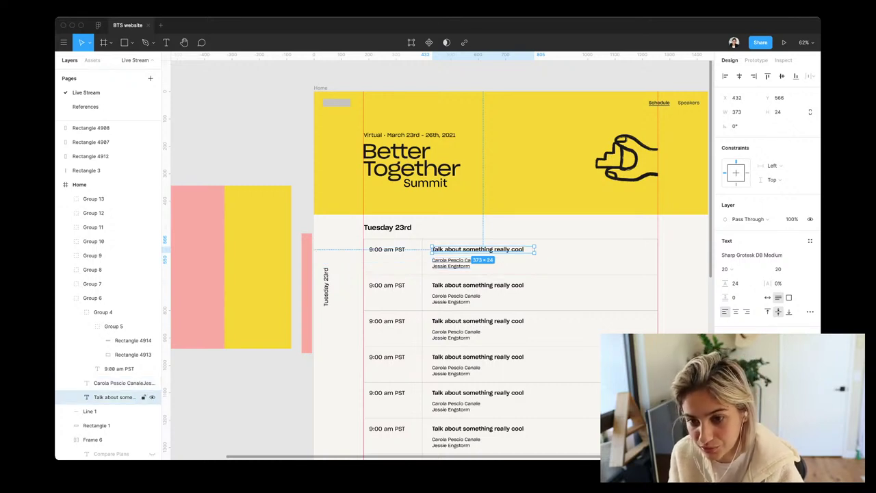
scroll(438, 260, "down", 3)
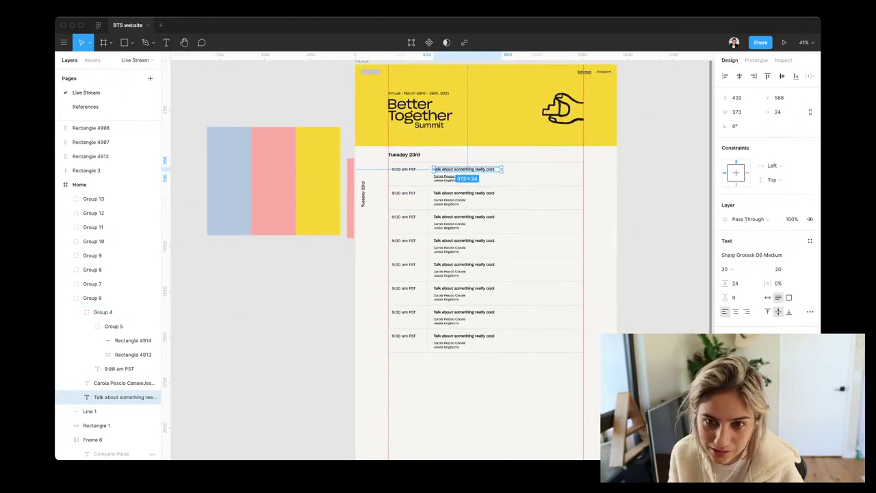
Duplicate the Tuesday 23rd heading and move the copy below the schedule list
scroll(110, 311, "down", 3)
left_click(110, 312)
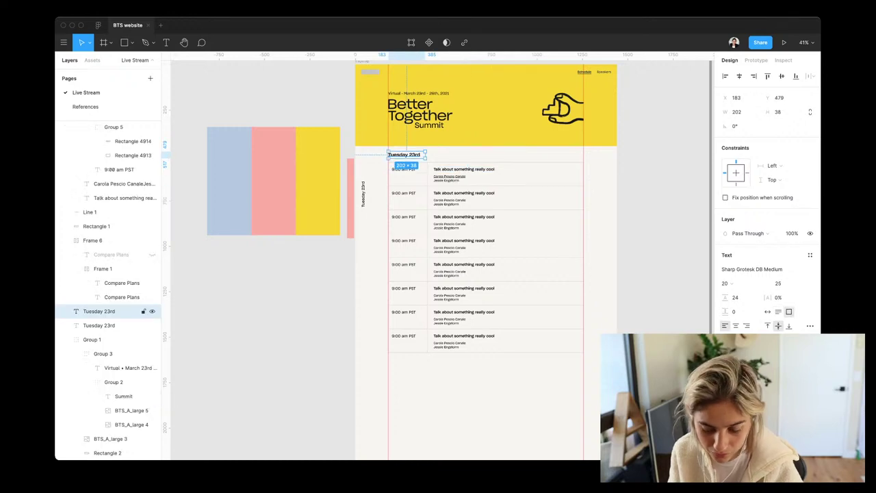
key("super+d")
left_click_drag(404, 155, 404, 372)
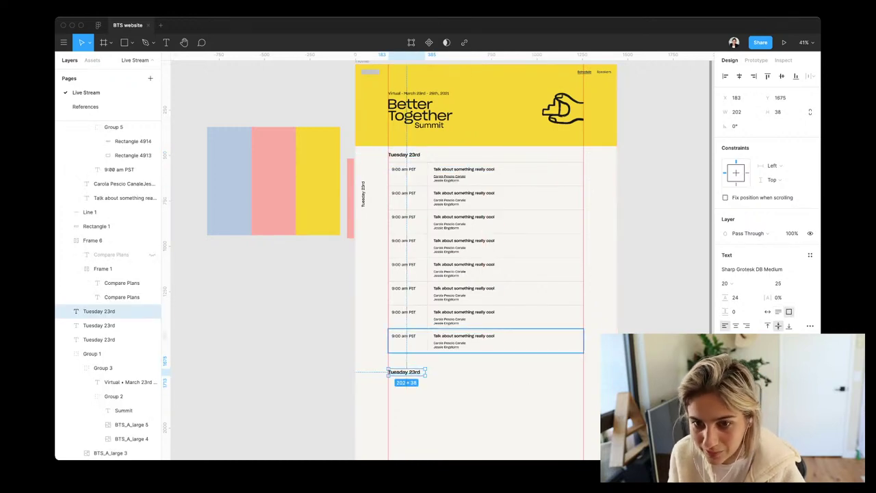
Draw a 1440 × 641 rectangle spanning the page width below the schedule
scroll(438, 260, "down", 3)
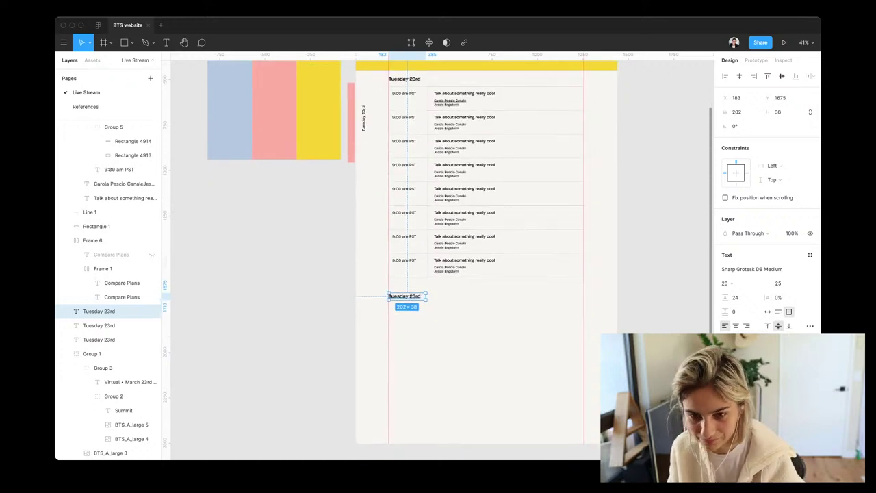
key("r")
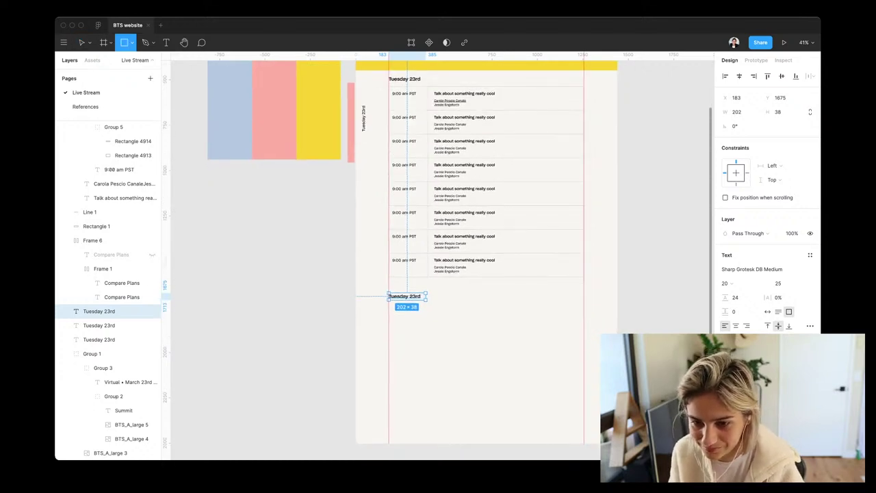
mouse_move(618, 290)
left_mouse_down()
mouse_move(321, 418)
mouse_move(356, 405)
left_mouse_up()
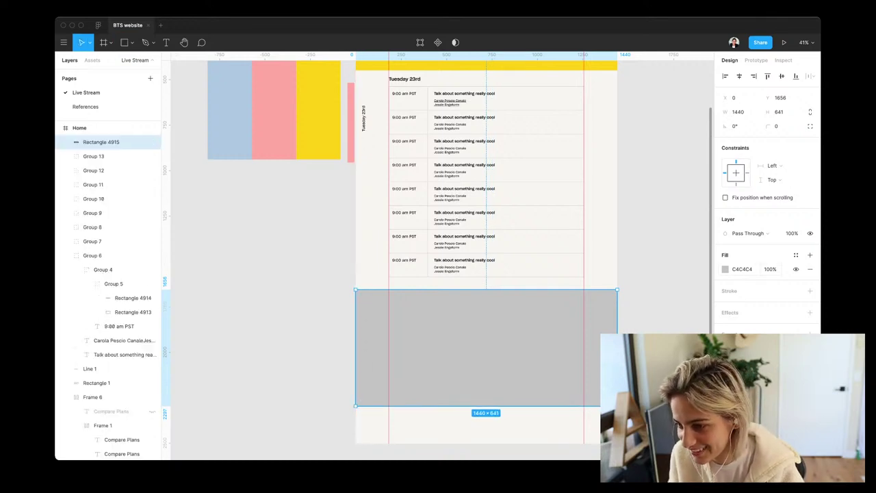
Apply Accent/Pink, stretch the rectangle to 1440 × 756, and send it behind the heading
left_click(795, 254)
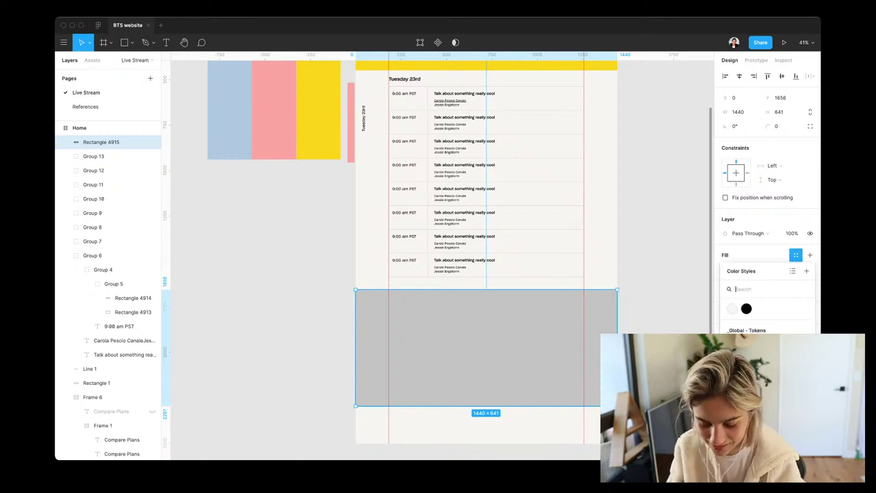
type("pink")
key("Return")
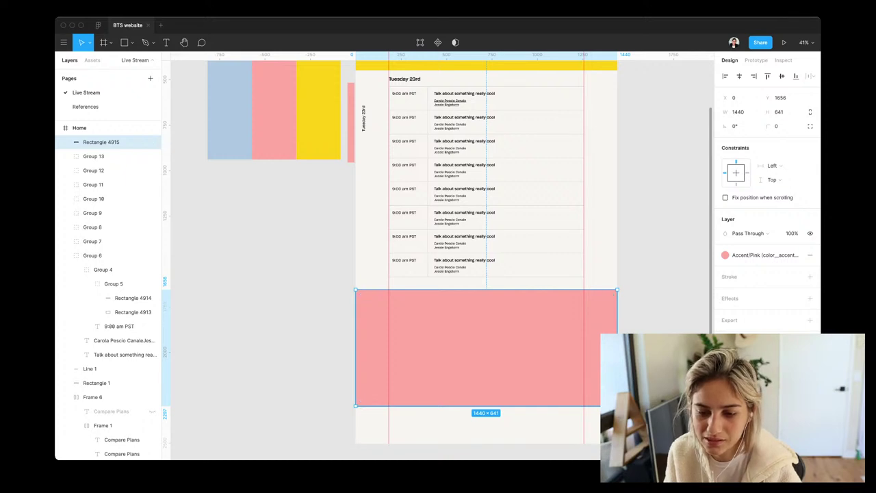
left_click_drag(486, 405, 486, 421)
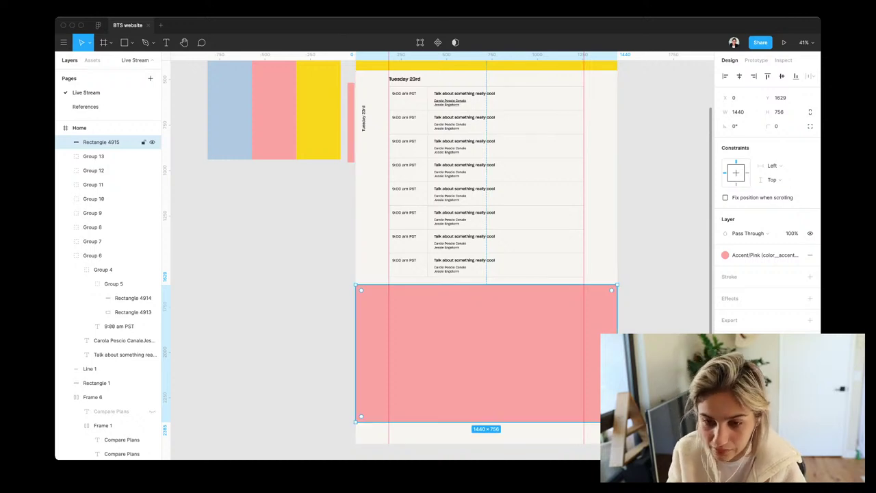
key("super+bracketleft")
key("super+bracketleft")
key("super+bracketleft")
key("super+bracketleft")
key("super+bracketleft")
key("super+bracketleft")
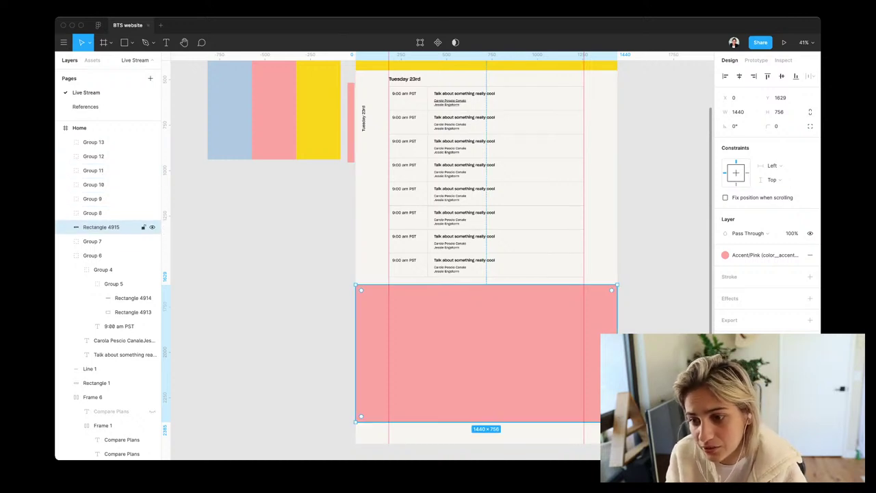
key("super+bracketleft")
key("super+bracketleft")
key("super+bracketleft")
key("super+bracketleft")
key("super+bracketleft")
key("super+bracketleft")
key("super+bracketleft")
key("super+bracketleft")
key("super+bracketleft")
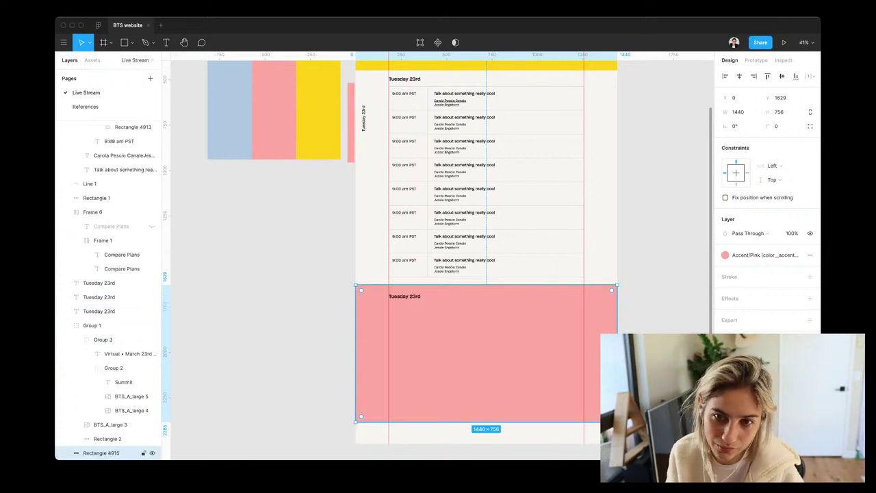
Duplicate the first five schedule rows and move the copies into the pink section
left_click(486, 98)
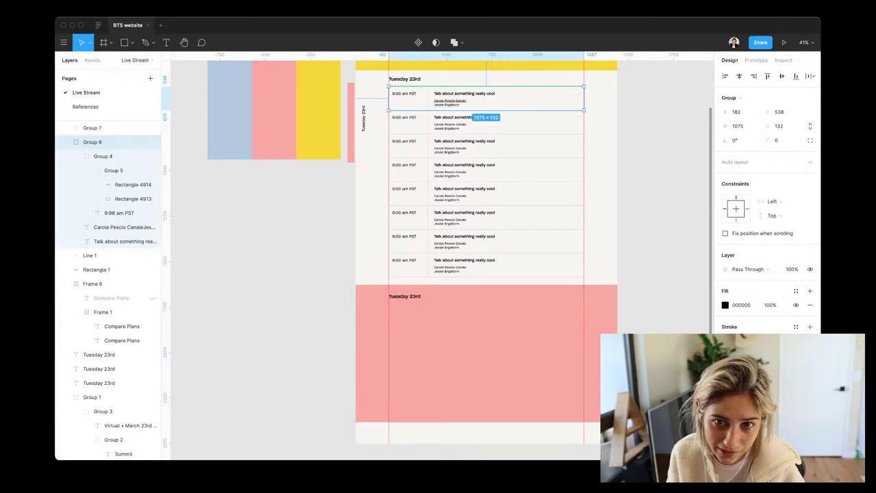
left_click(486, 121, "shift")
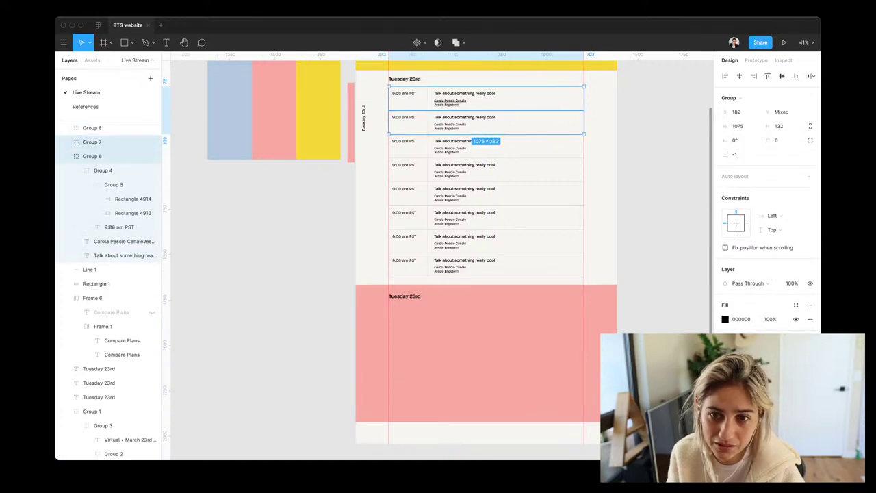
left_click(486, 145, "shift")
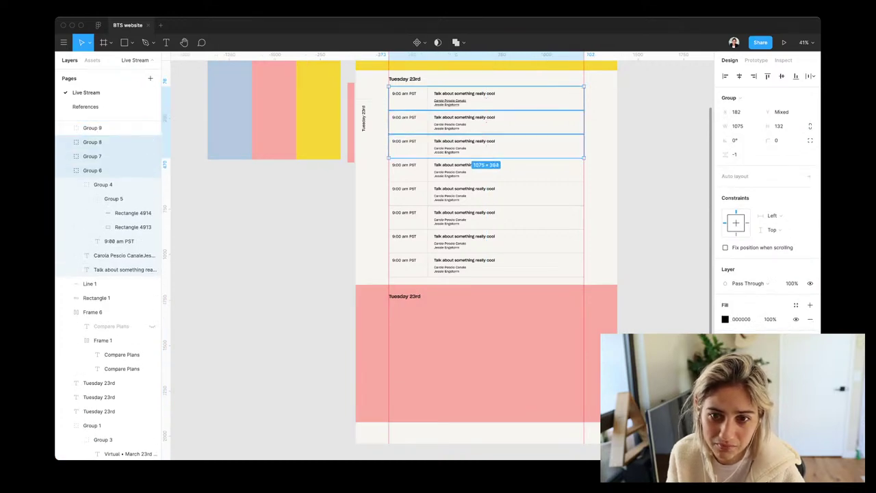
left_click(486, 168, "shift")
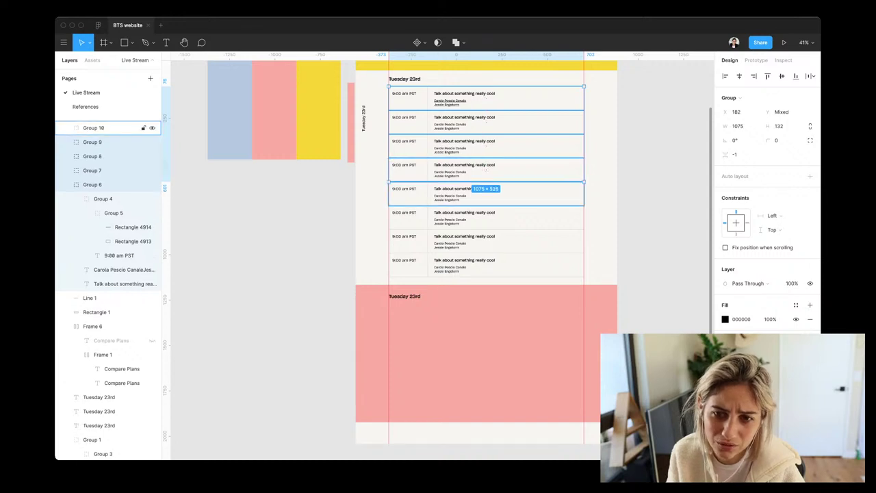
left_click(486, 192, "shift")
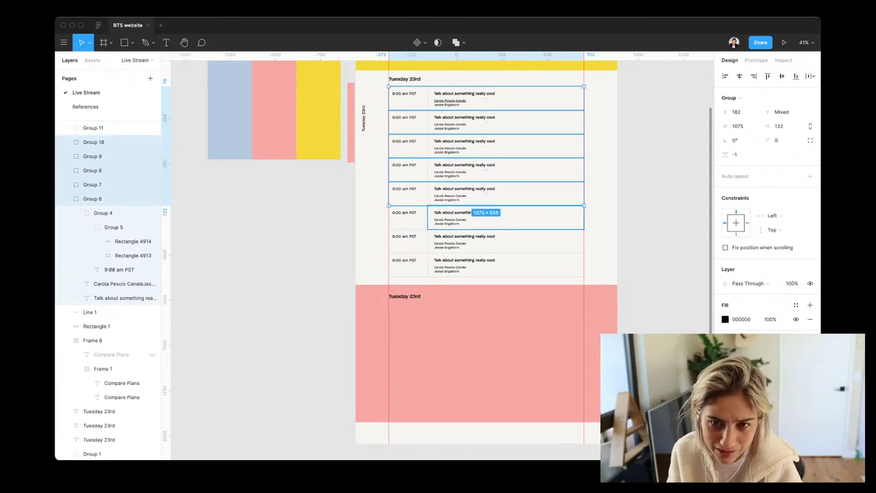
key("super+d")
left_click_drag(486, 145, 486, 362)
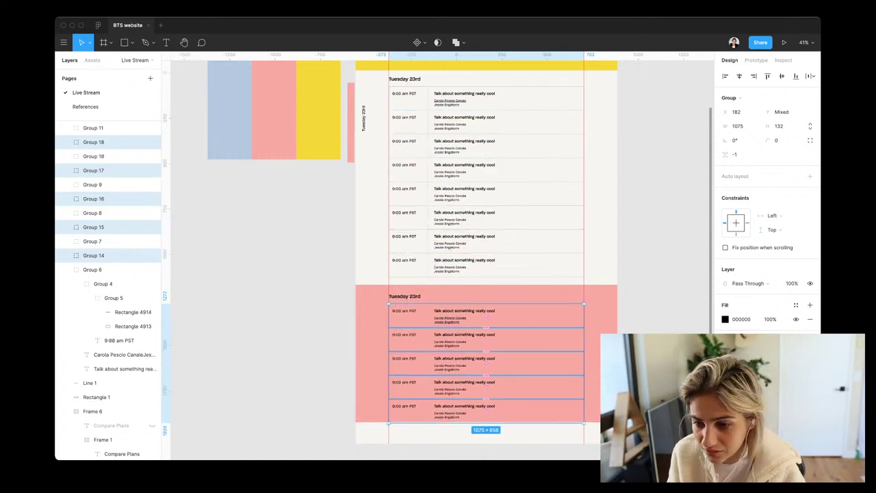
Change the copied rows' black fill colour to white
scroll(458, 314, "up", 5)
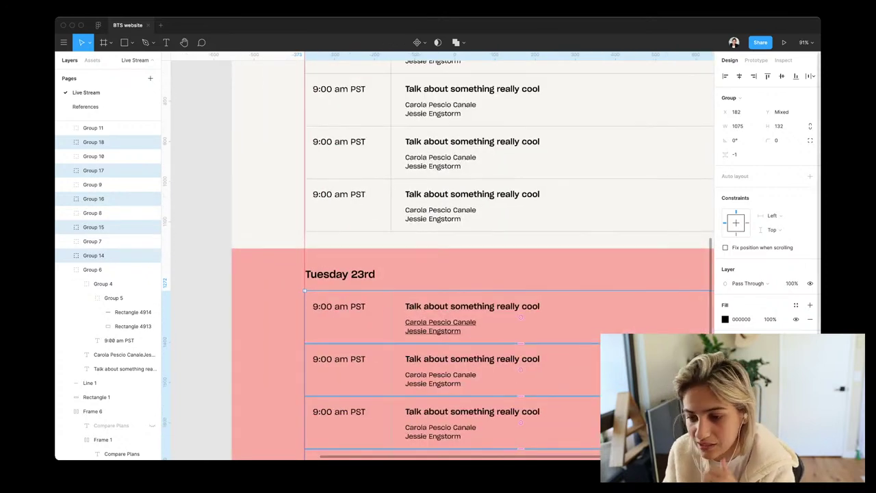
left_click(724, 319)
left_click_drag(609, 262, 608, 239)
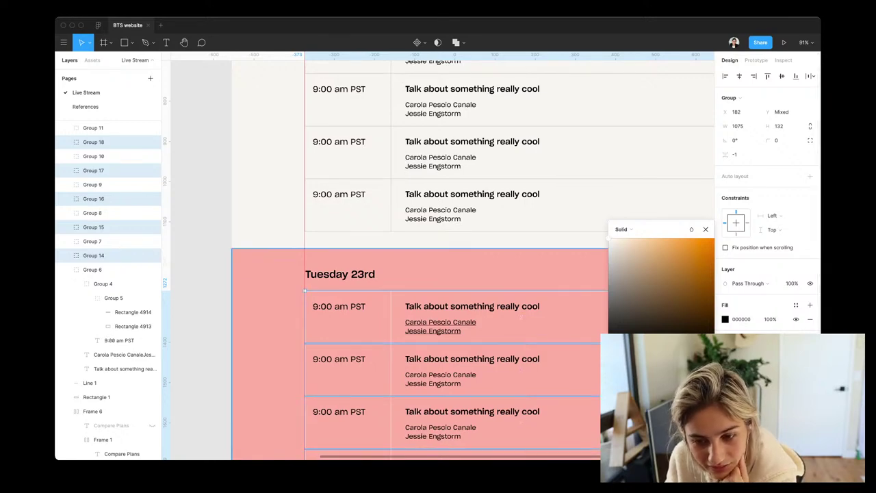
left_click(521, 274)
scroll(484, 249, "down", 5)
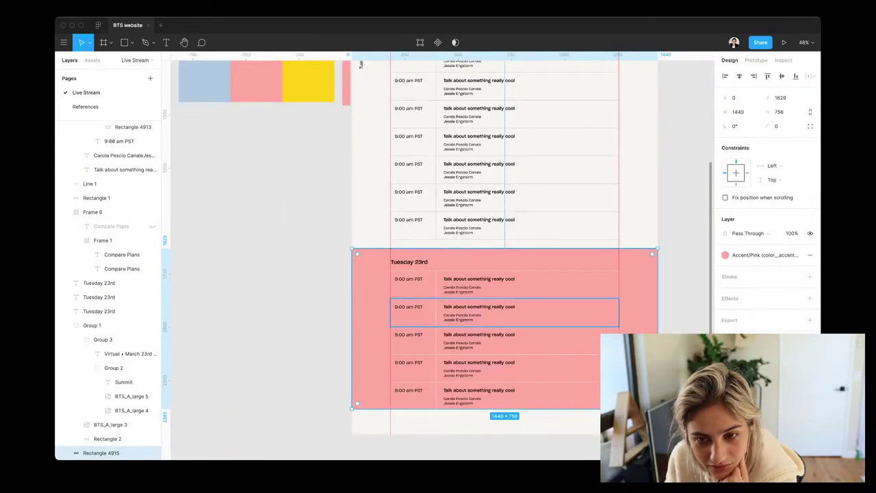
key("Escape")
scroll(479, 253, "up", 3)
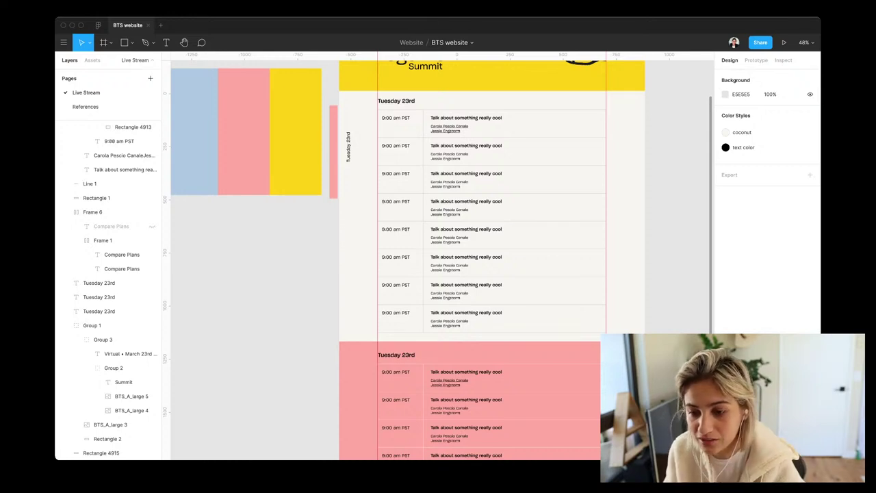
Nudge the pink section with its schedule rows slightly lower
scroll(472, 260, "down", 2)
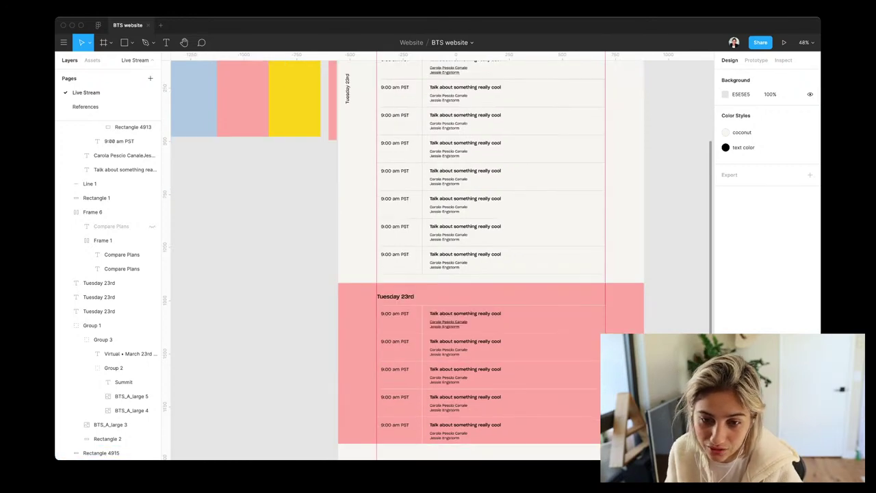
left_click(103, 283)
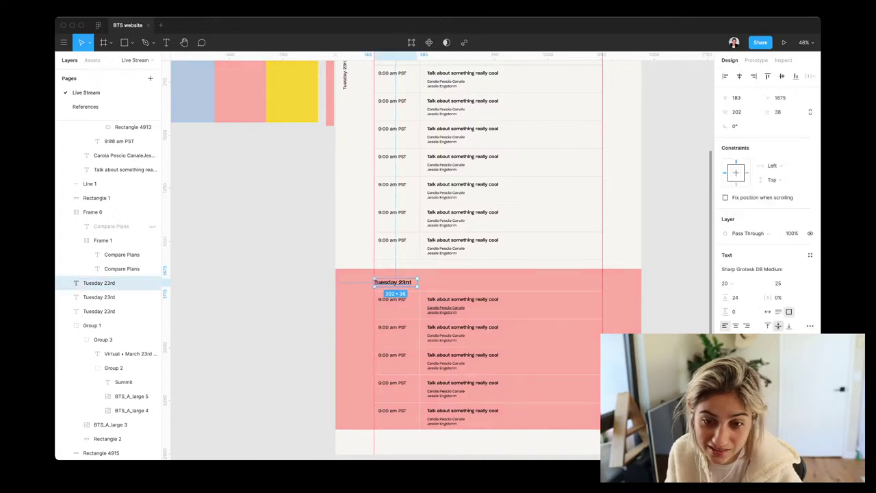
key("Escape")
left_click_drag(342, 274, 595, 425)
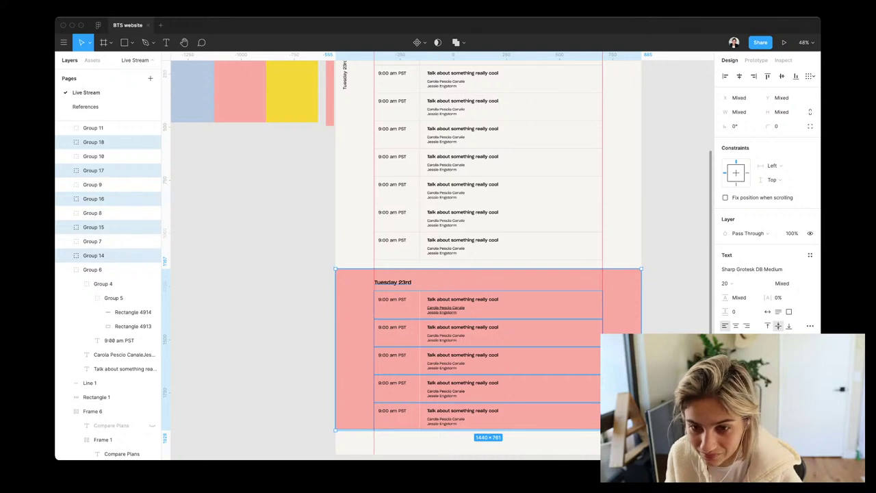
key("Down")
key("Down")
key("Down")
key("Down")
key("Down")
key("Down")
key("Down")
key("Down")
key("Down")
key("Down")
key("Down")
key("Down")
key("Down")
key("Down")
key("Down")
key("Down")
key("Down")
key("Down")
key("Down")
key("Down")
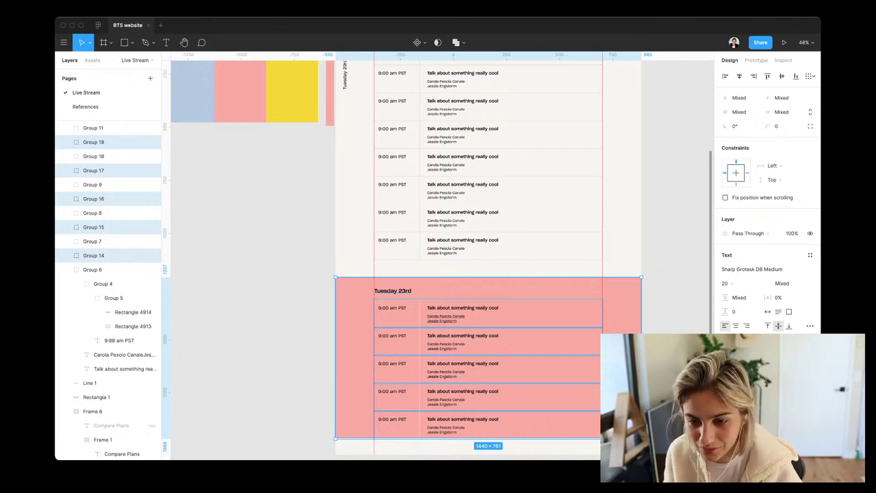
key("Escape")
Show the Assets panel with the _DIG 2.0 – Components and _Global libraries
scroll(480, 288, "down", 3)
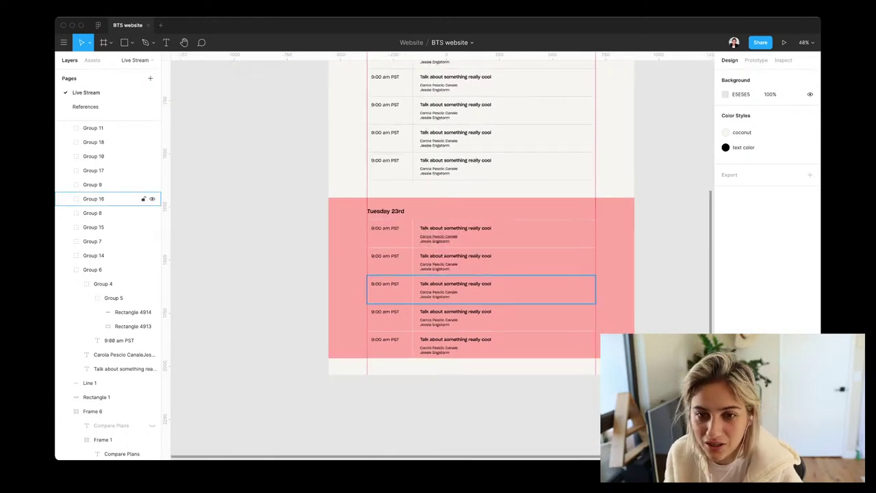
scroll(479, 287, "up", 5)
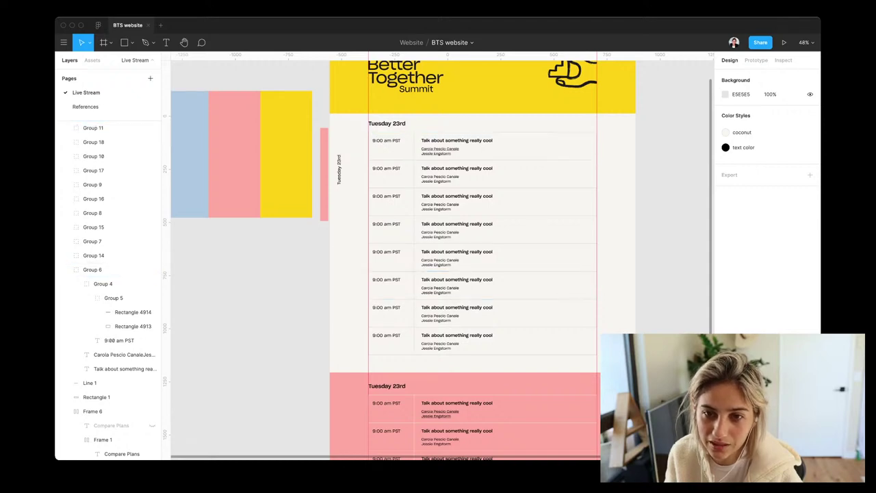
scroll(483, 260, "up", 2)
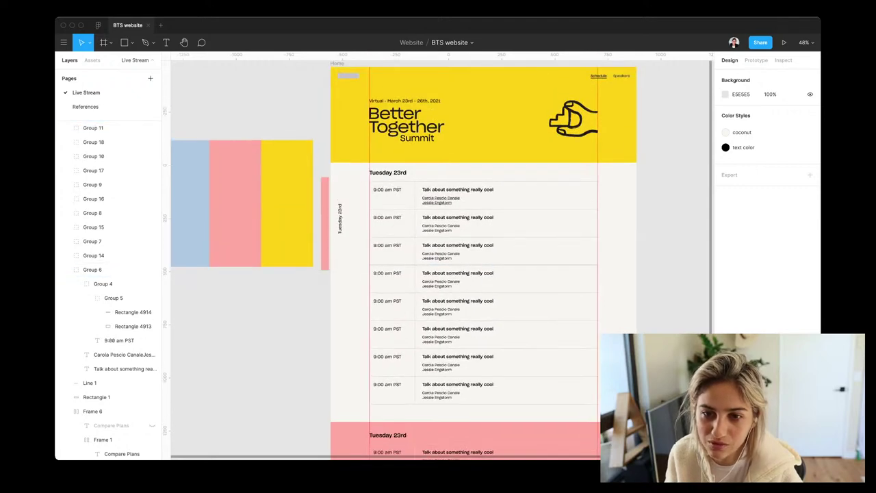
scroll(415, 134, "up", 5)
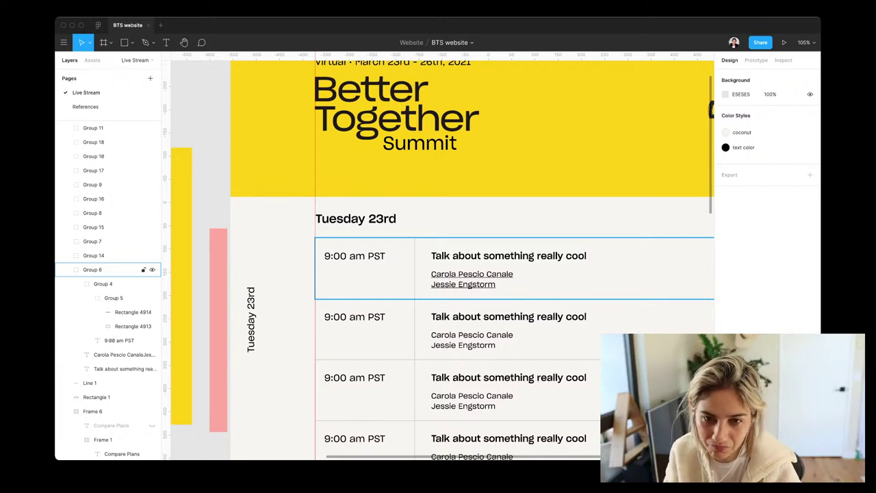
scroll(438, 260, "down", 1)
scroll(438, 261, "down", 5)
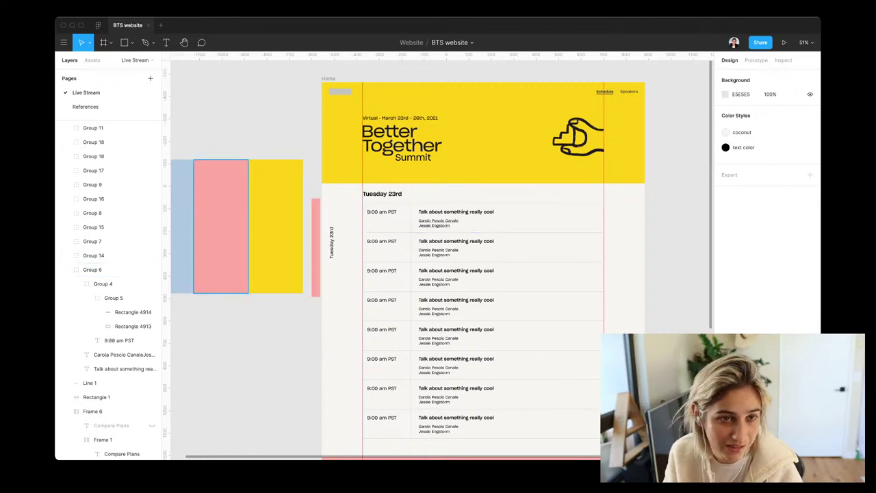
key("alt+2")
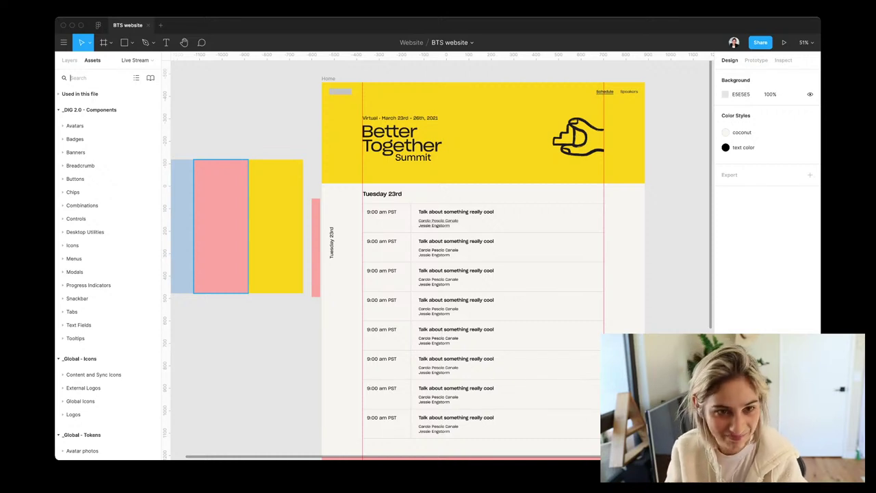
Place a 24 × 24 link icon at the first row's right end and delete the extra copy
type("link")
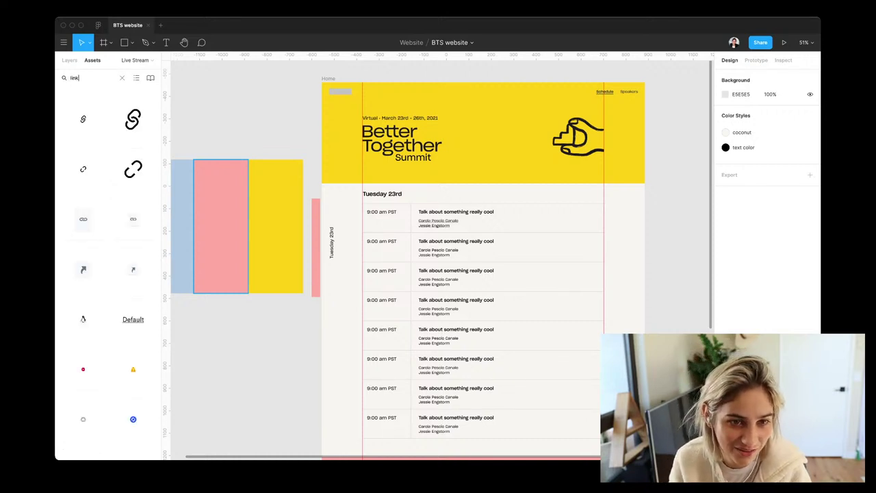
left_click_drag(133, 119, 590, 219)
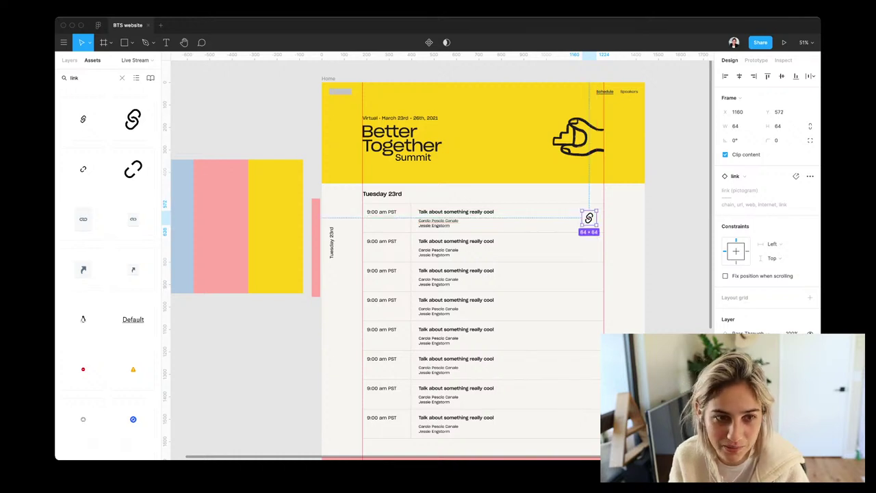
left_click_drag(99, 119, 584, 247)
key("shift+Right")
key("shift+Right")
key("shift+Right")
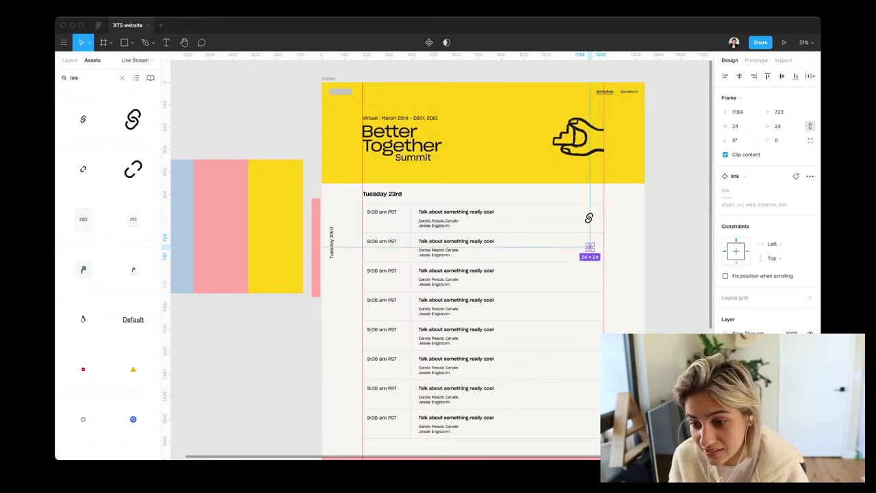
left_click_drag(589, 247, 502, 241)
key("Delete")
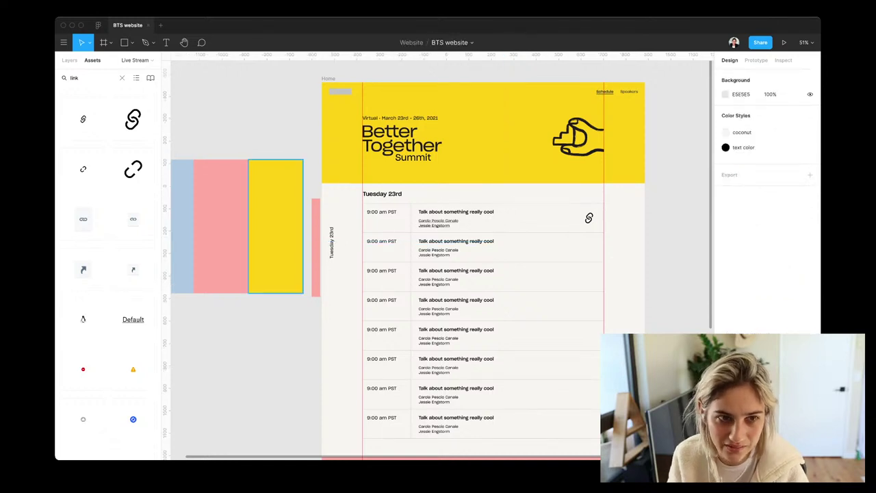
Search the asset library for 'camera', then 'video'
left_click(74, 77)
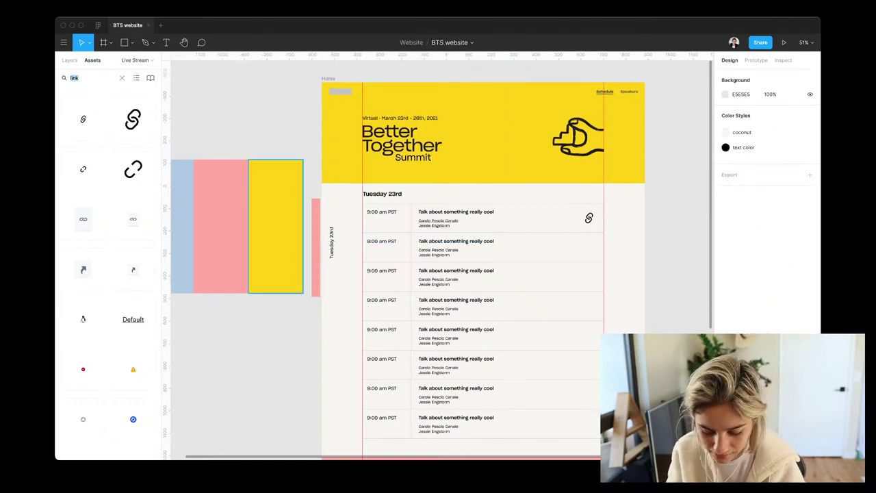
type("camera")
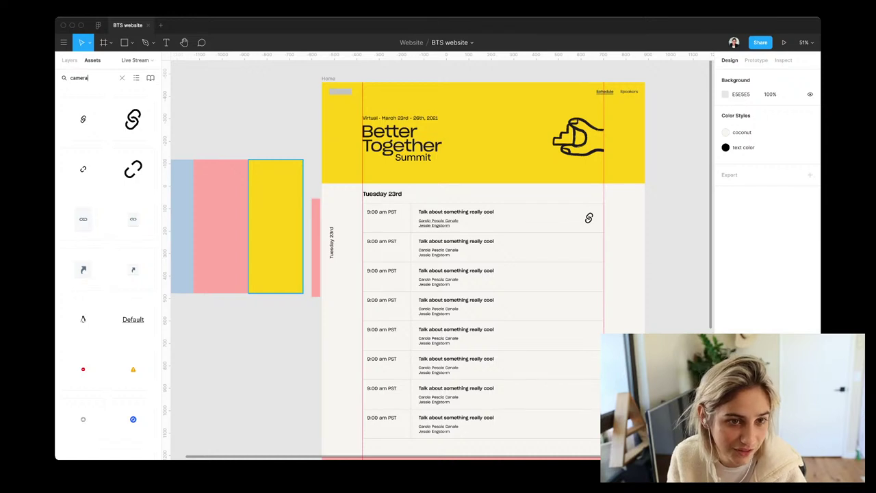
key("super+a")
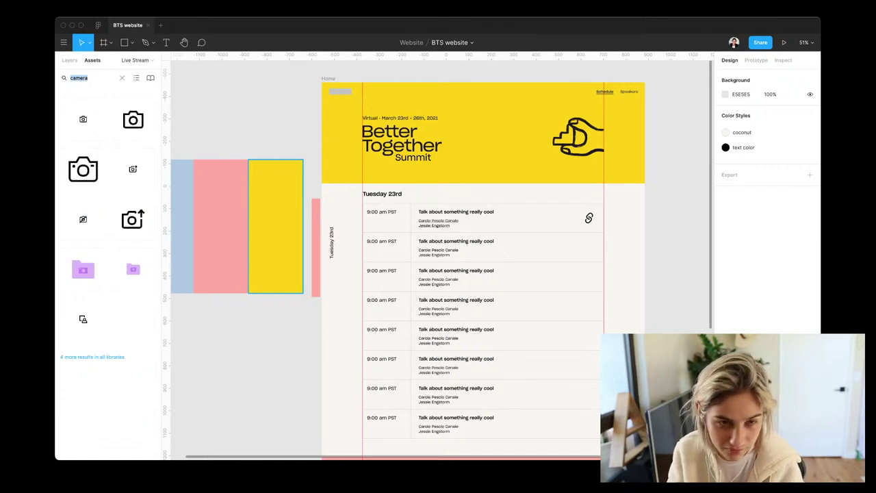
type("video")
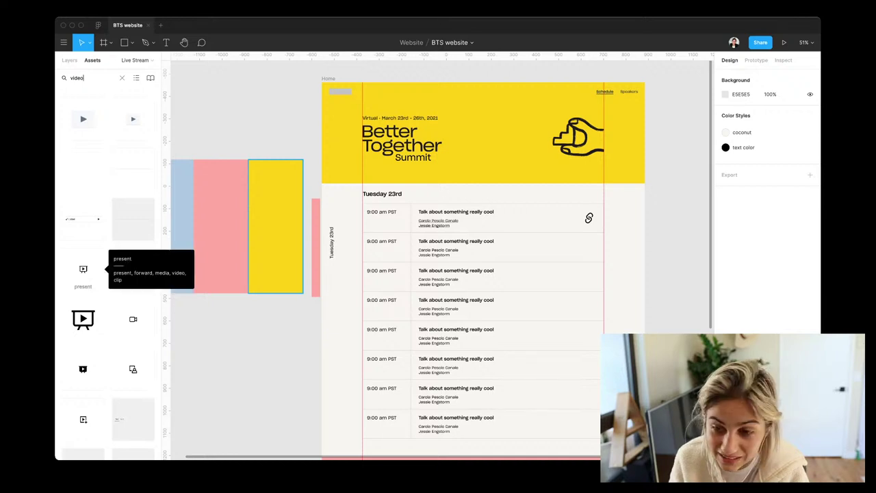
Place the small 'present' icon from Assets into the second talk row
left_click_drag(83, 269, 531, 254)
scroll(530, 254, "up", 2)
scroll(531, 254, "up", 5)
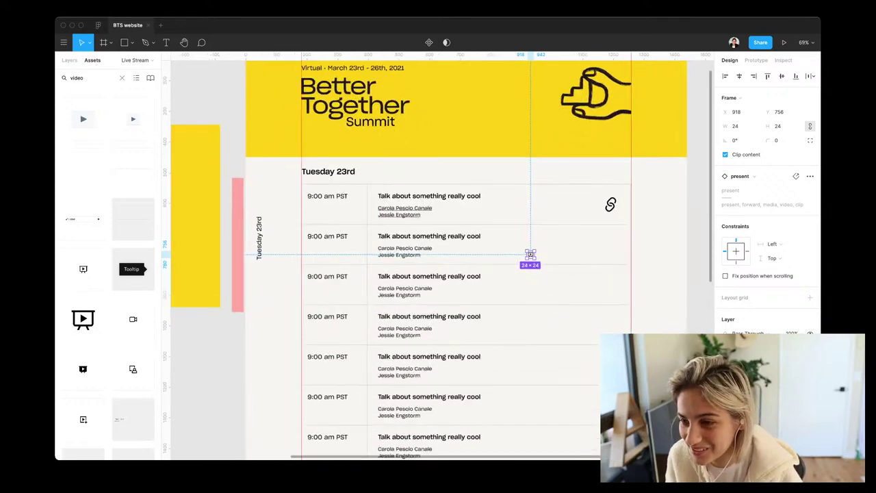
left_click_drag(530, 254, 511, 247)
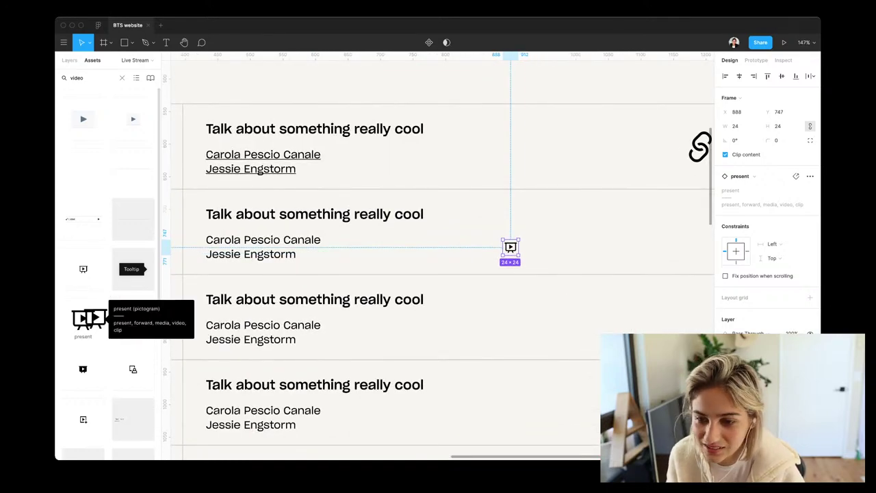
Add the large present pictogram below the row and move the small icon to the row's right end
left_click_drag(83, 319, 651, 228)
scroll(651, 228, "right", 3)
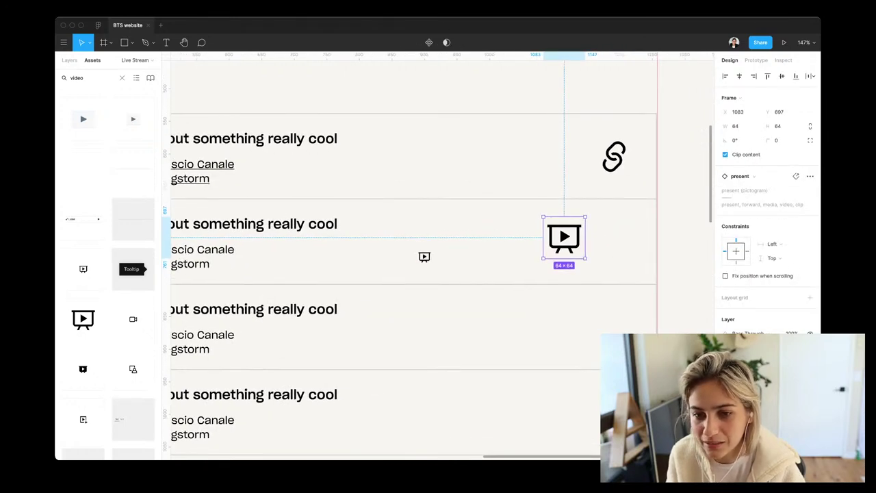
left_click_drag(564, 237, 520, 349)
left_click_drag(424, 257, 611, 239)
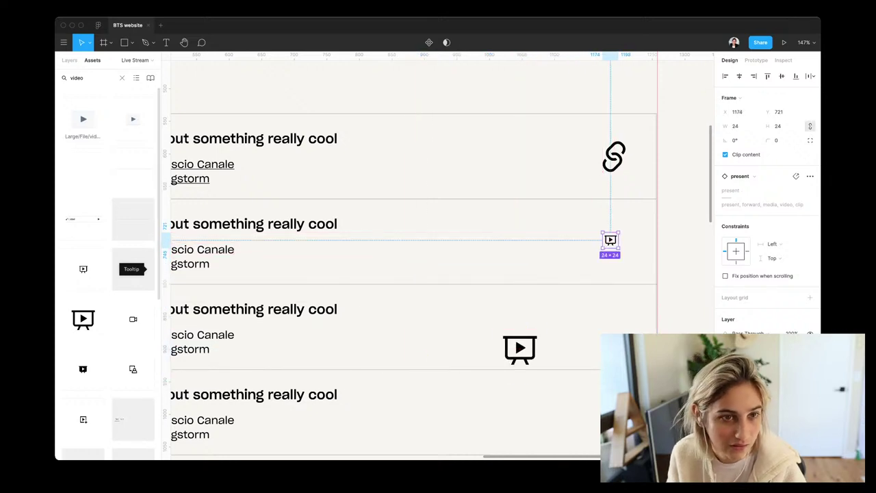
Check the Layers panel with Alt+1, then return to the Assets library with Alt+2
key("alt+1")
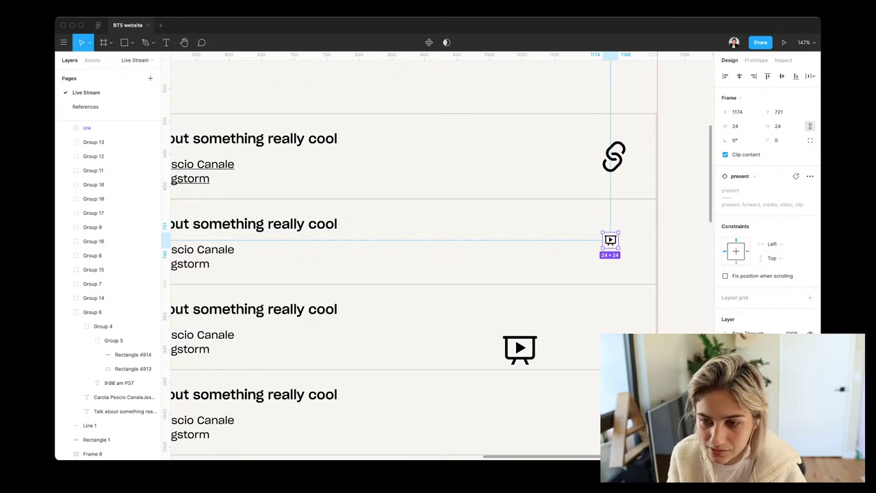
scroll(103, 142, "up", 1)
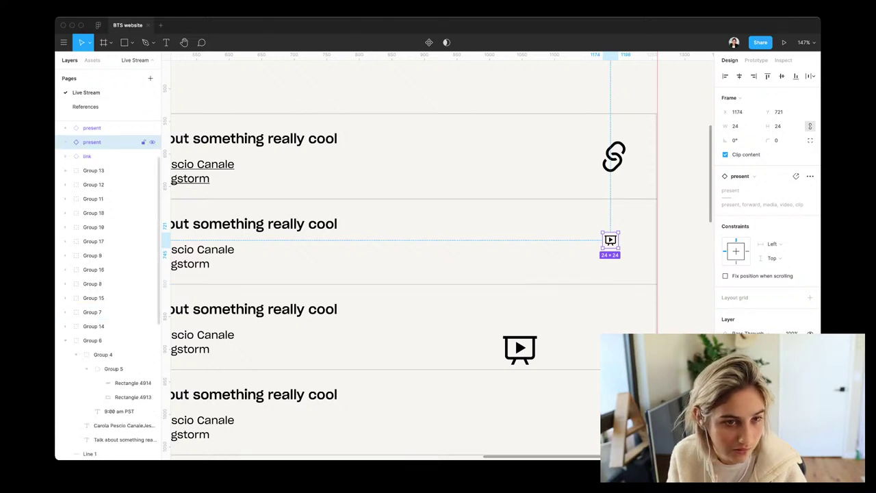
key("alt+2")
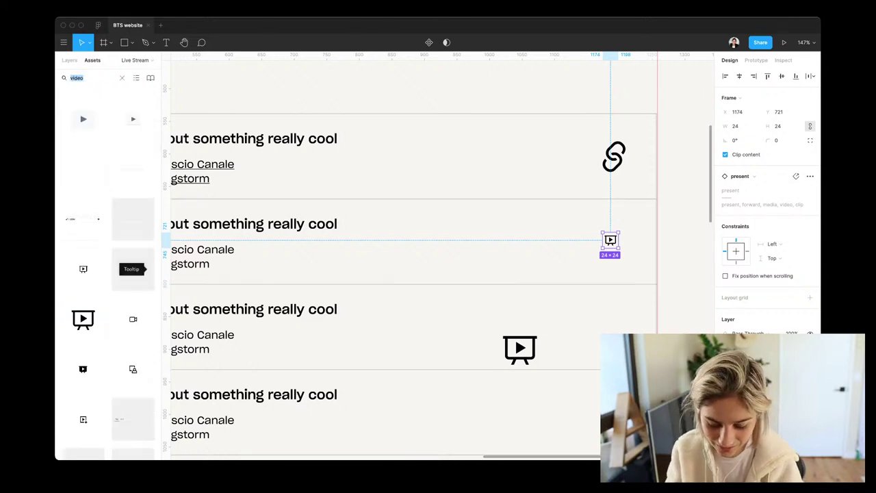
scroll(124, 228, "down", 5)
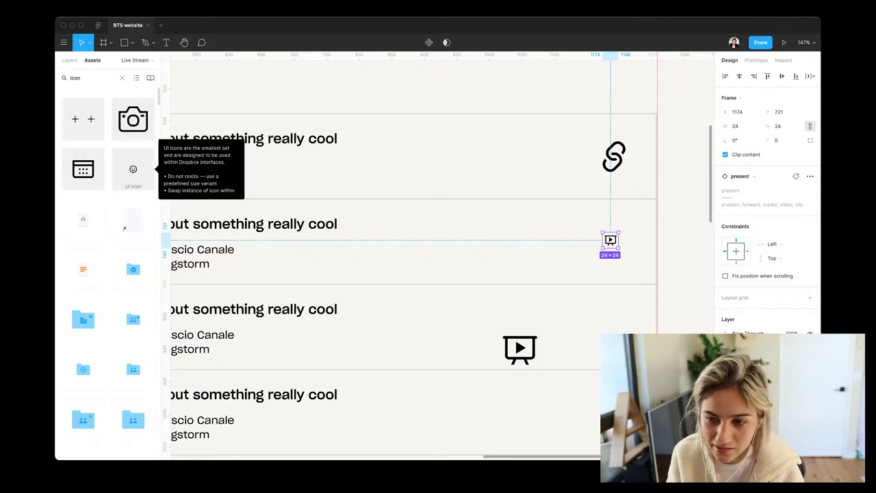
Place a UI Icon instance in the second row at the large 32×32 size
left_click_drag(133, 171, 488, 254)
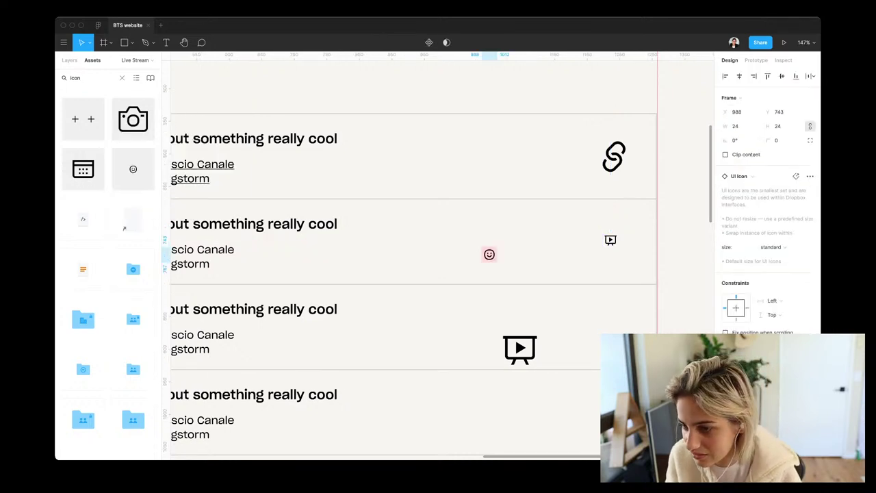
left_click(786, 247)
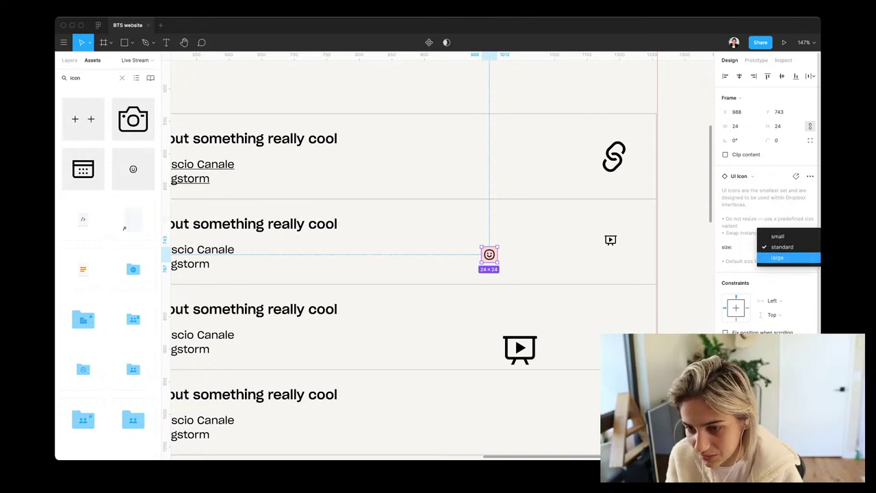
left_click(780, 257)
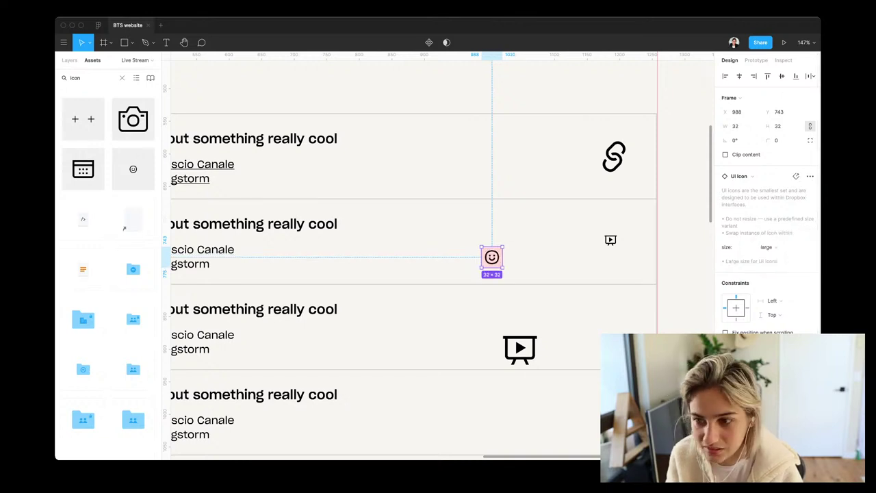
left_click_drag(491, 257, 519, 246)
Swap the icon's nested smiley for the 'present' glyph and reselect the whole 32×32 instance
double_click(520, 246)
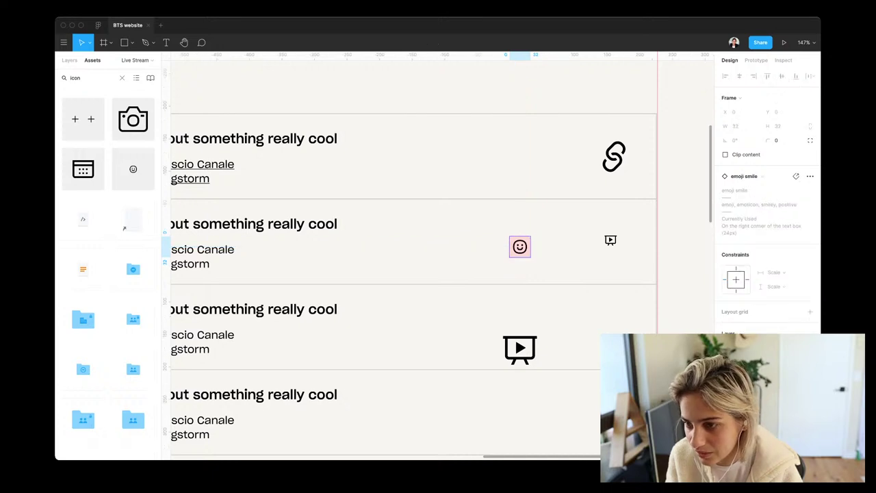
left_click(783, 176)
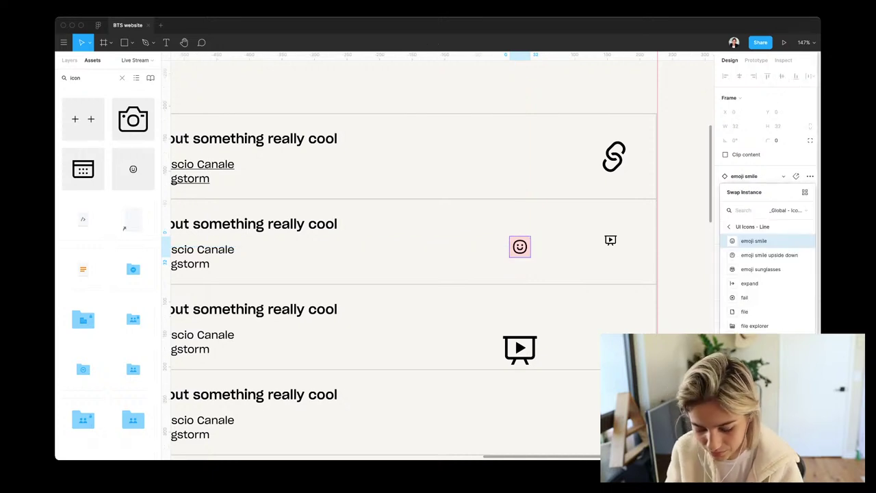
type("present")
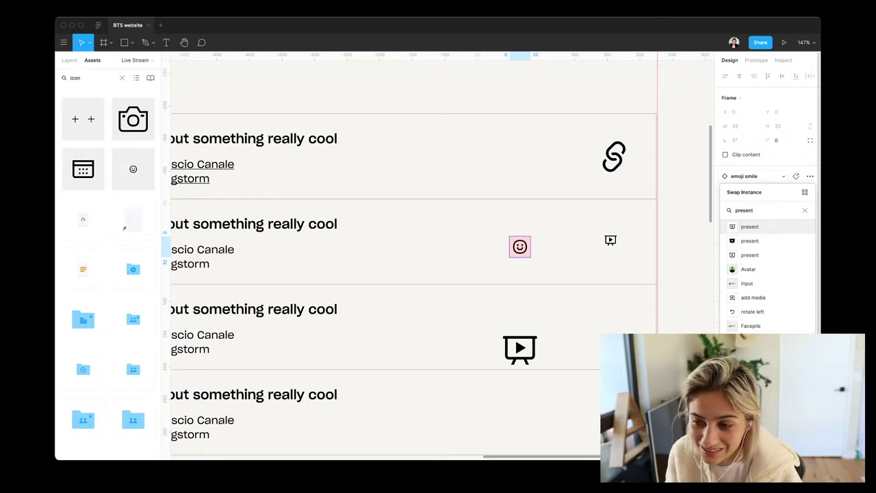
key("Return")
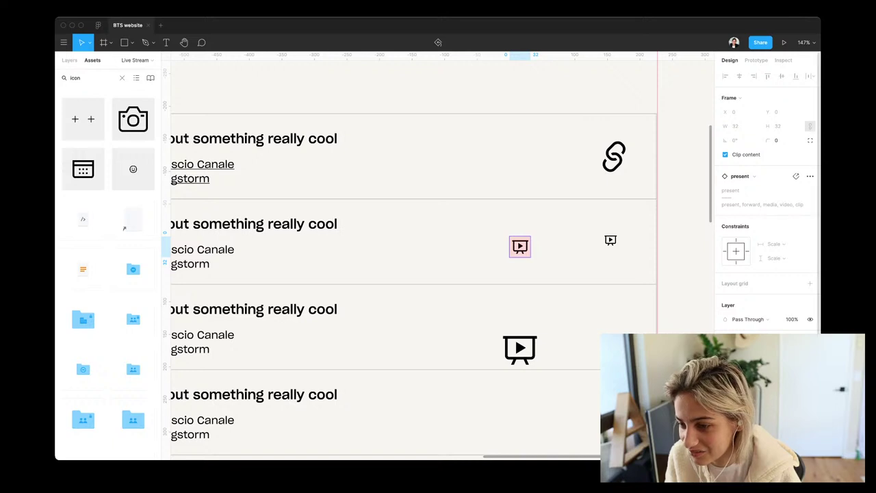
scroll(767, 206, "down", 1)
scroll(767, 192, "up", 1)
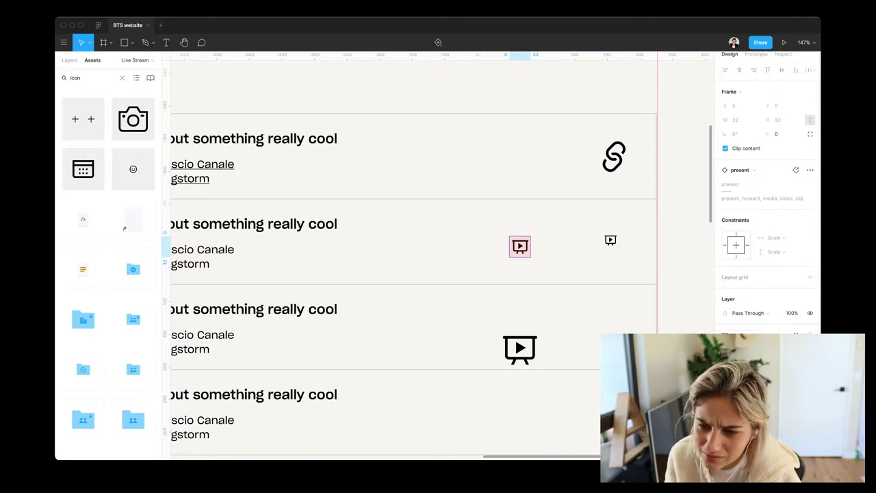
key("Escape")
left_click(520, 247)
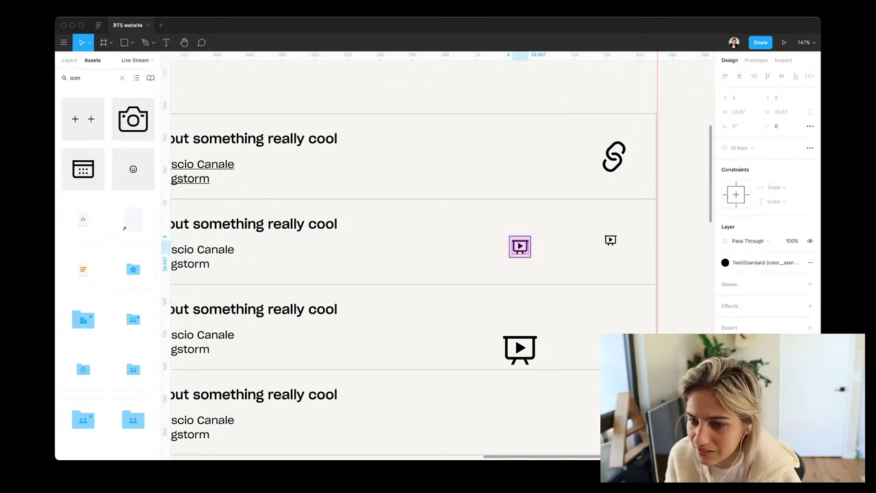
left_click(520, 246)
scroll(766, 205, "down", 3)
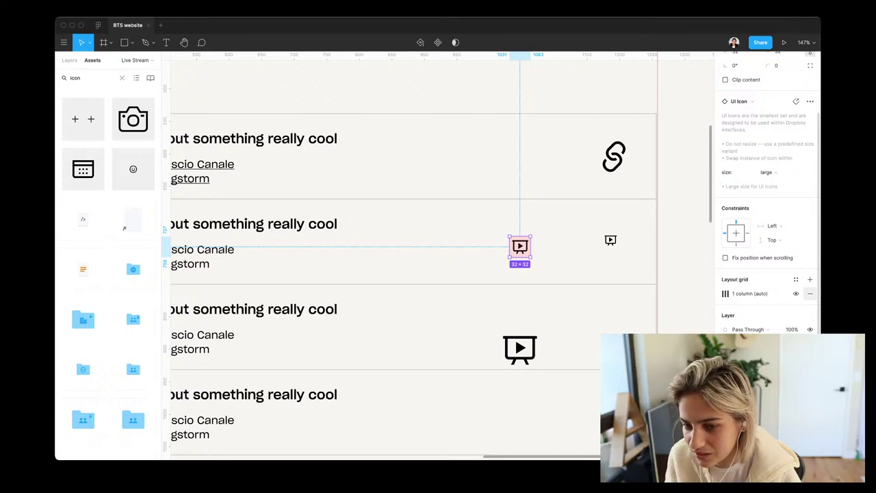
Delete the small present icon, shift the large icon right, and move the names text beside it
left_click(611, 240)
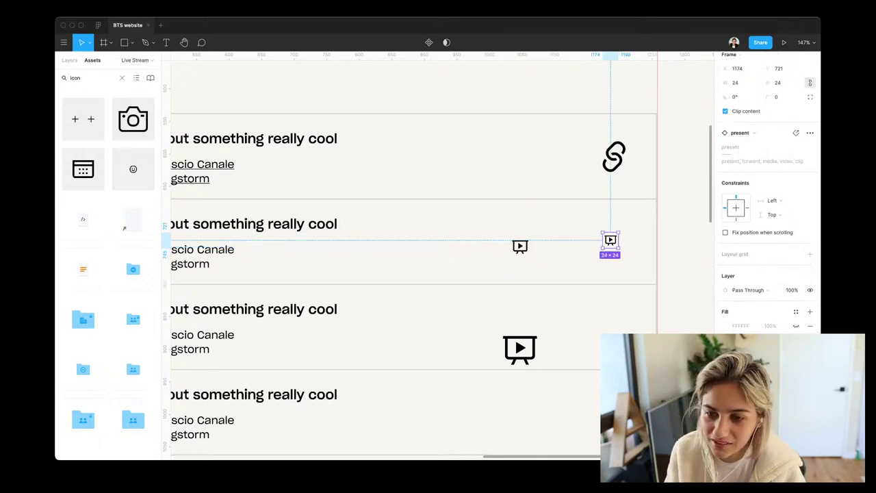
key("Delete")
left_click_drag(521, 246, 598, 242)
left_click(205, 257)
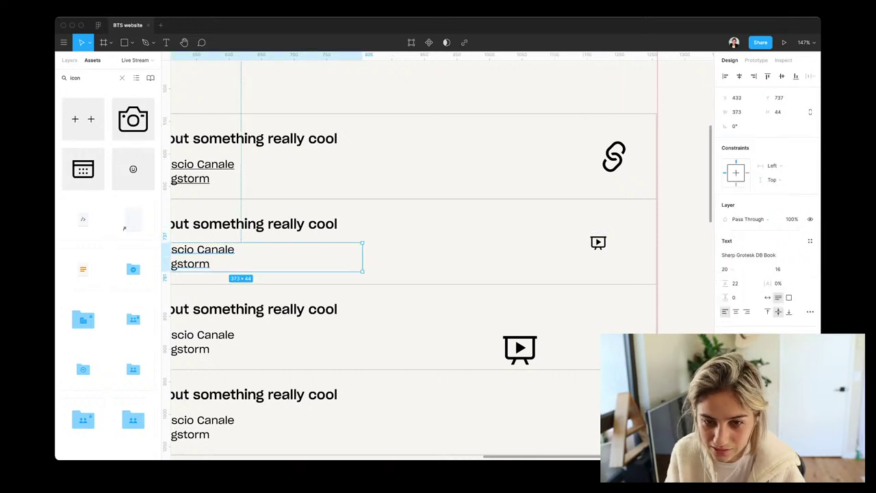
left_click_drag(205, 257, 468, 249)
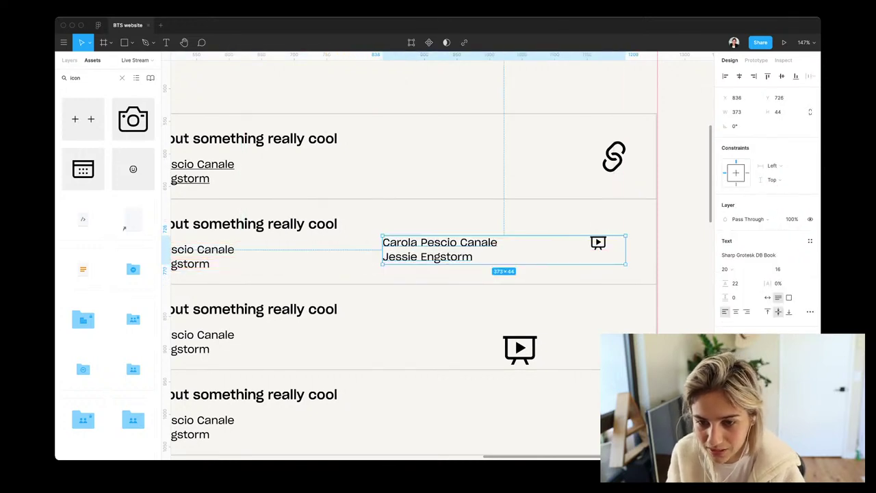
Rewrite the link text, trying 'Link to the talk' and 'go to talk', ending with 'Tune in'
key("Return")
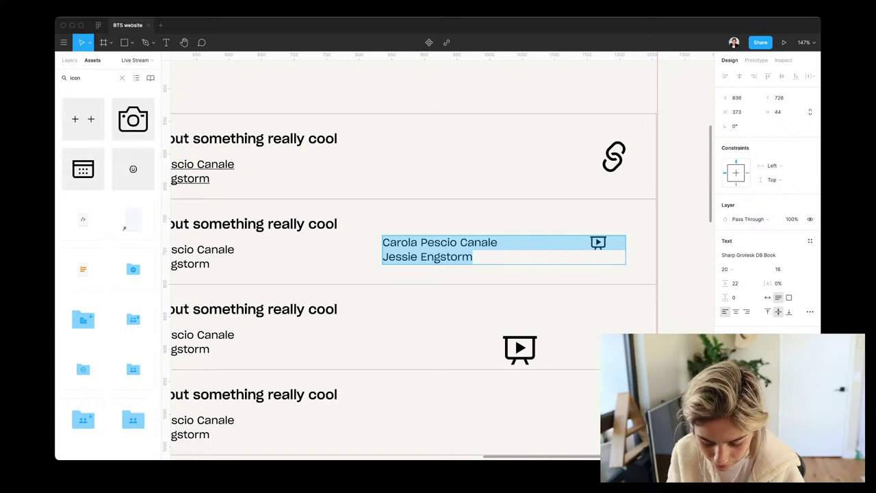
type("Link")
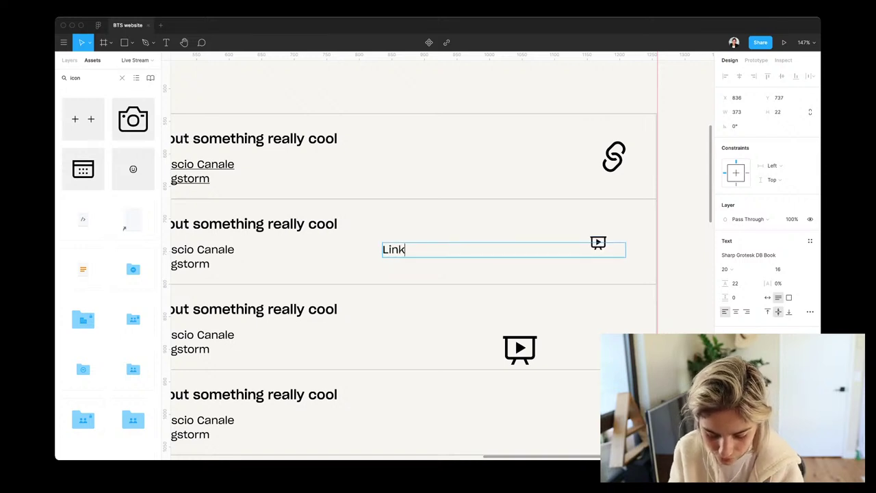
type(" to the talk")
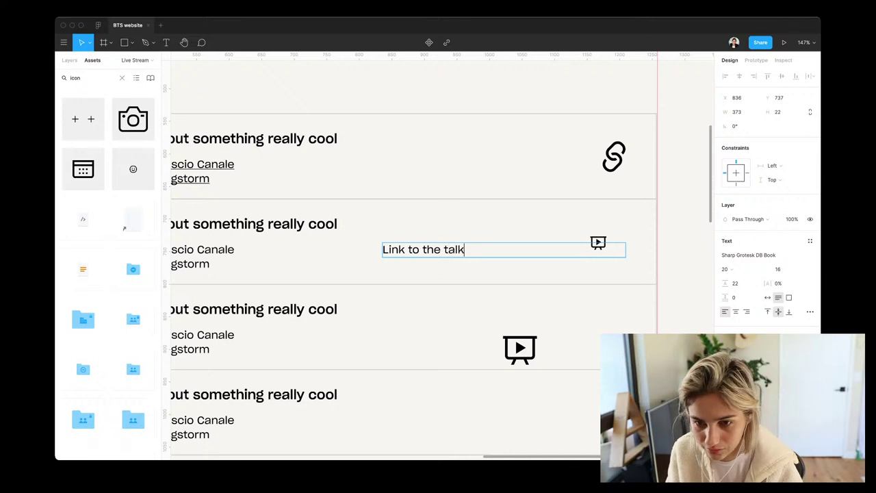
key("super+a")
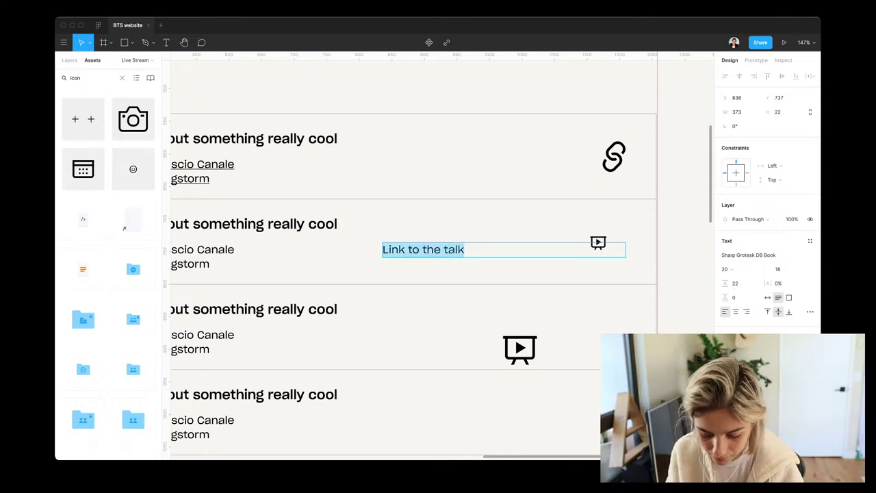
type("go to talk")
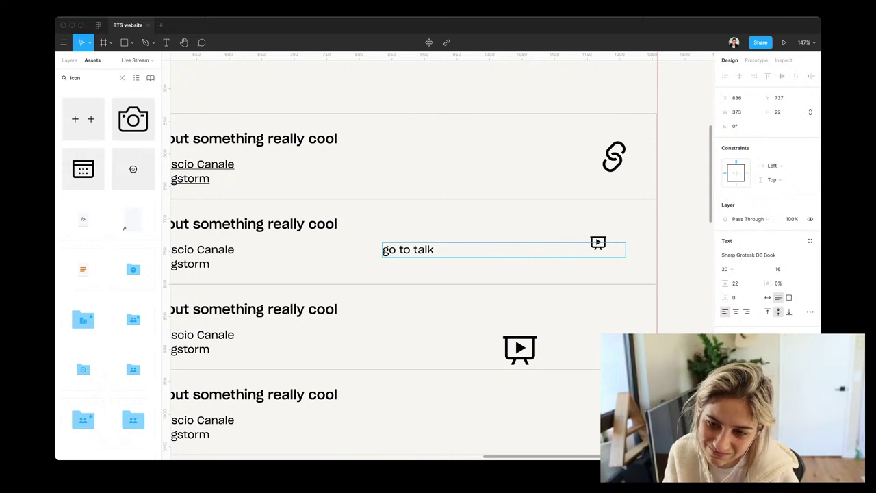
key("super+a")
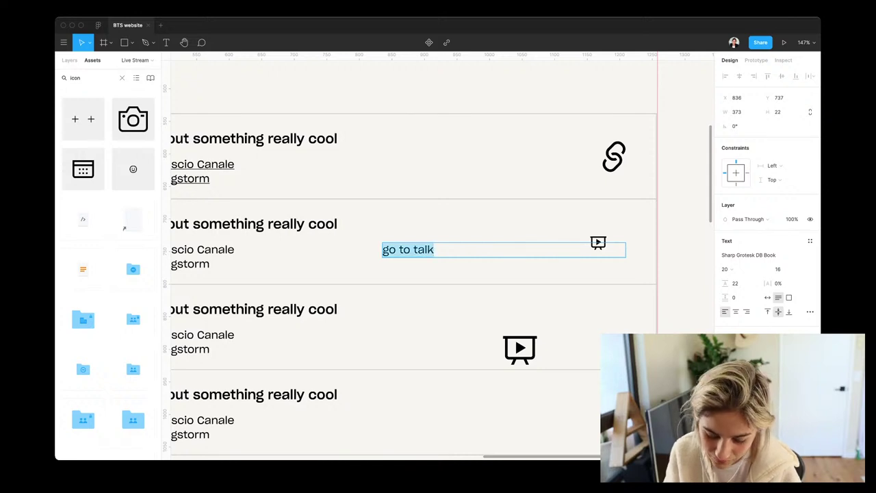
type("Tu")
key("BackSpace")
key("BackSpace")
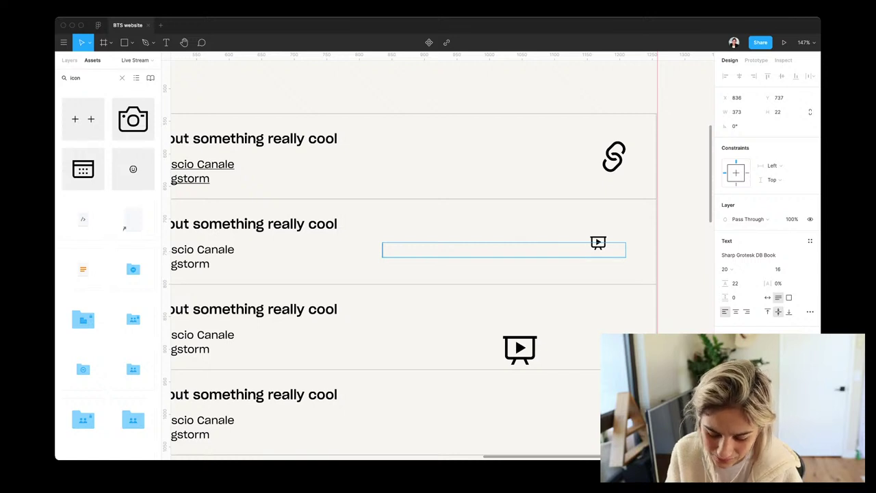
type("Tune in")
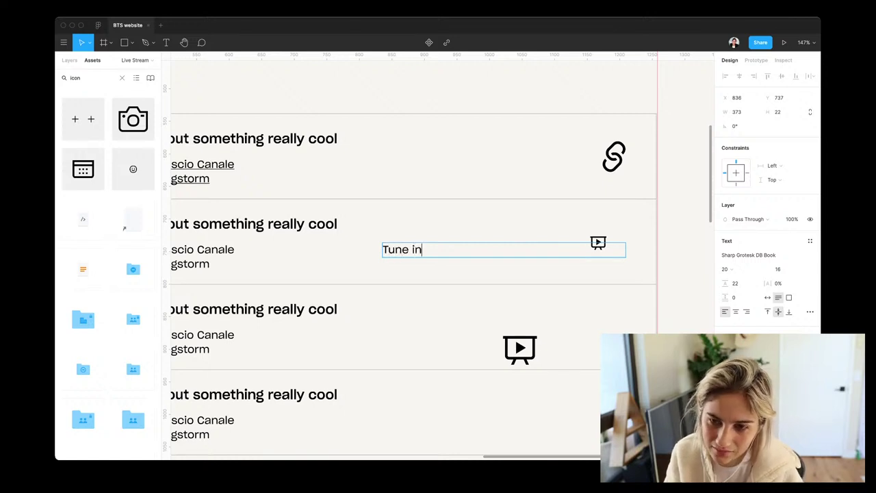
key("Escape")
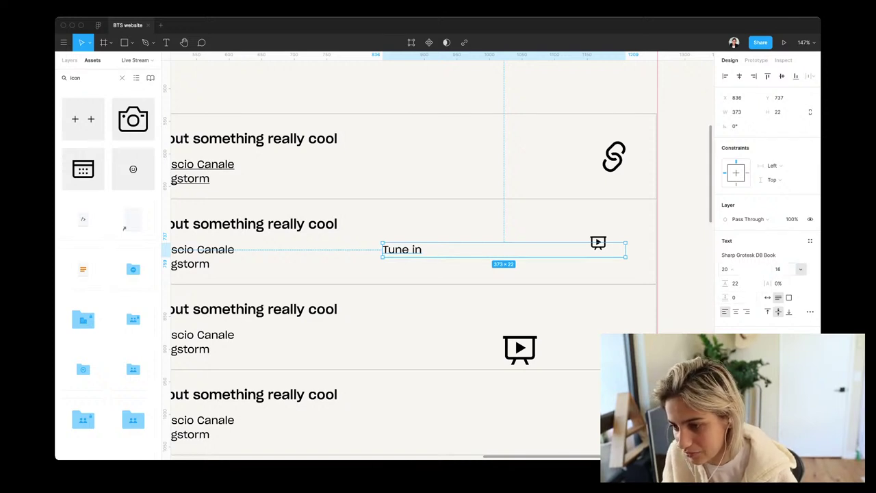
key("Down")
key("Up")
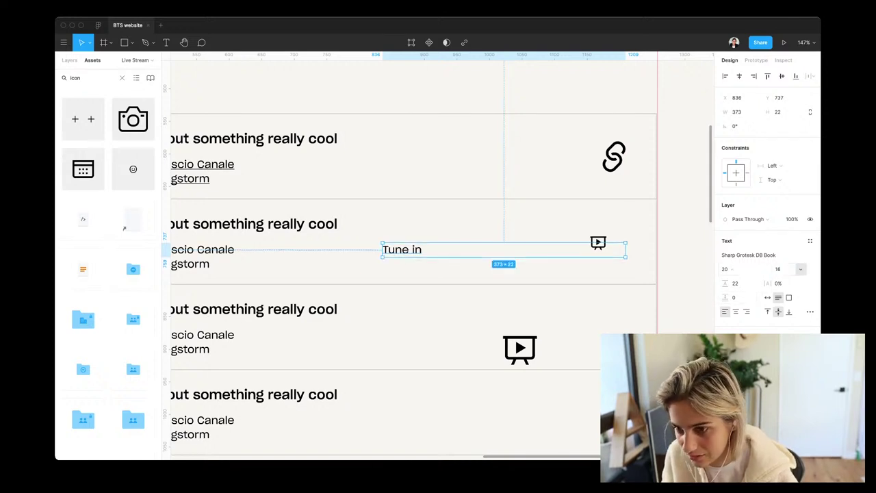
Set the label to font size 14 with auto width and move it next to the play icon
left_click(780, 269)
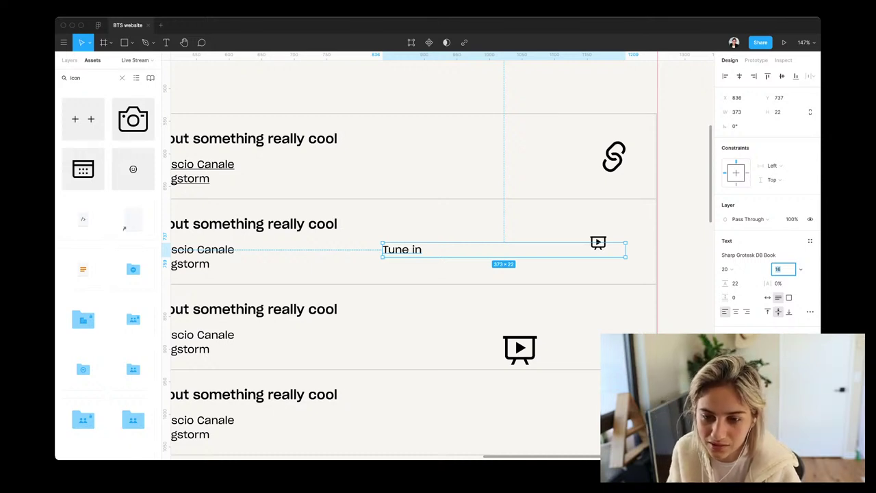
left_click_drag(402, 249, 524, 242)
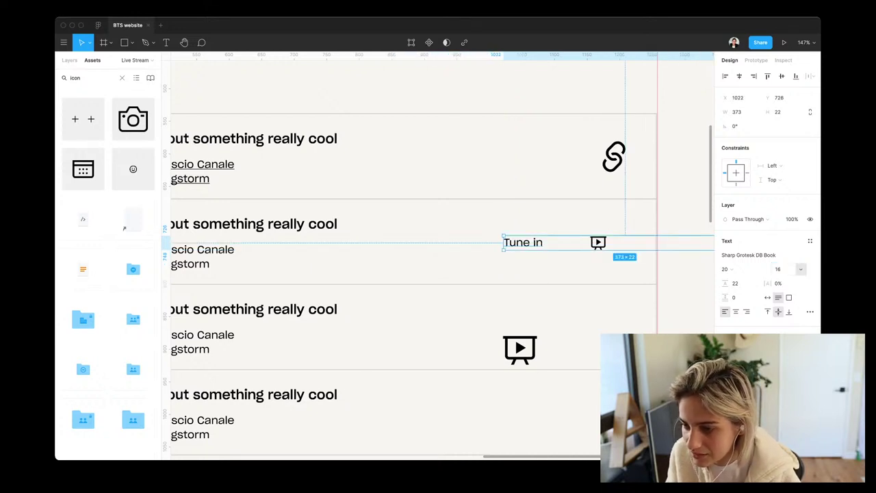
left_click(780, 269)
type("12")
key("Return")
key("Up")
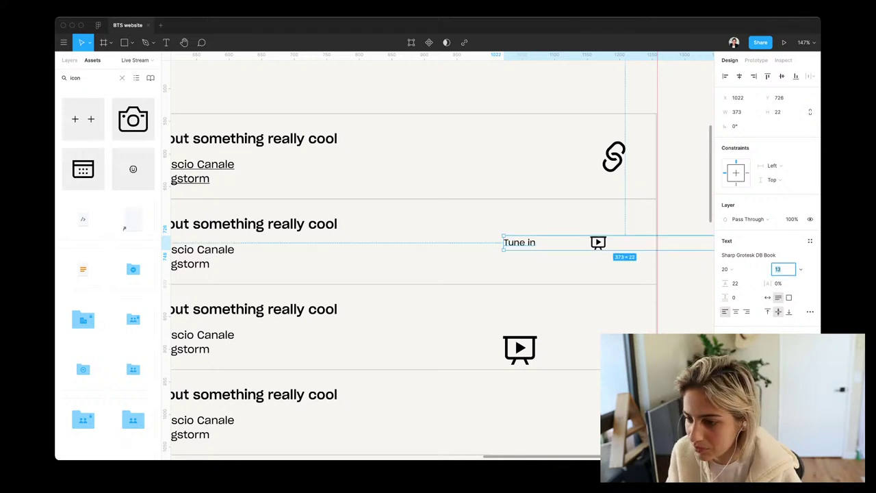
key("Up")
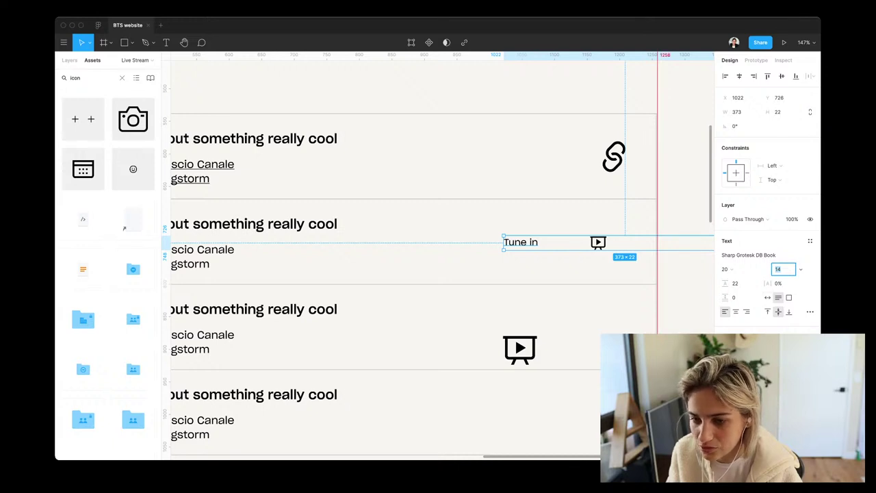
left_click(767, 297)
left_click_drag(520, 243, 563, 243)
Right-align the label, change it to 'Linkto join', and nudge it two units right
key("Return")
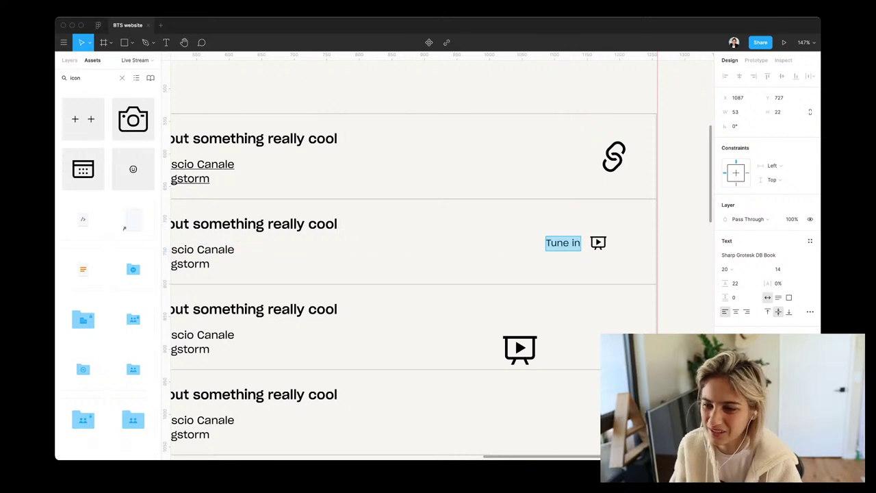
key("super+alt+r")
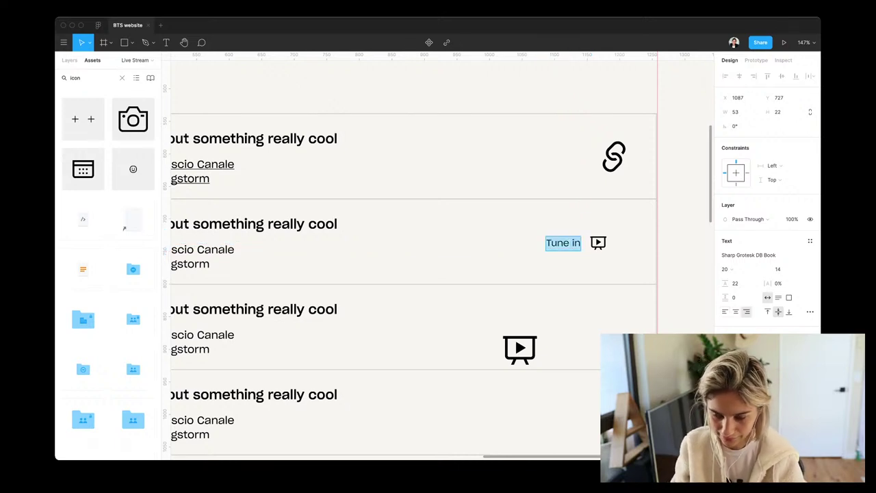
type("Link")
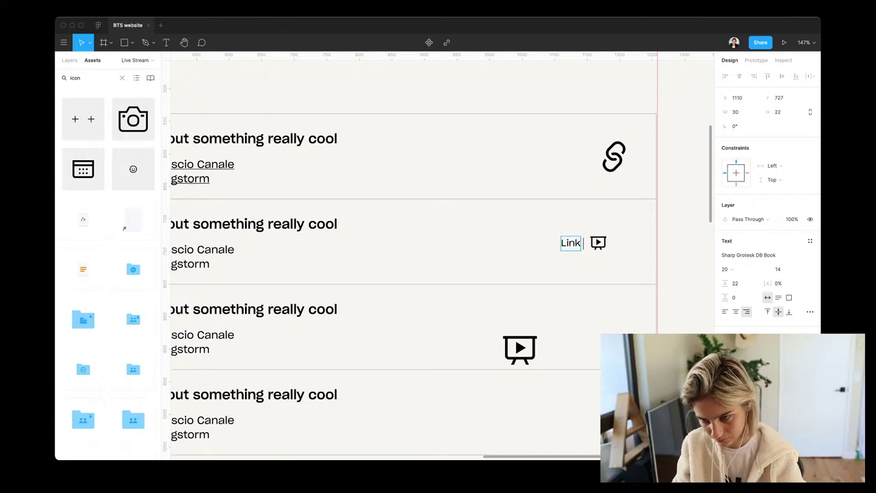
type("to join")
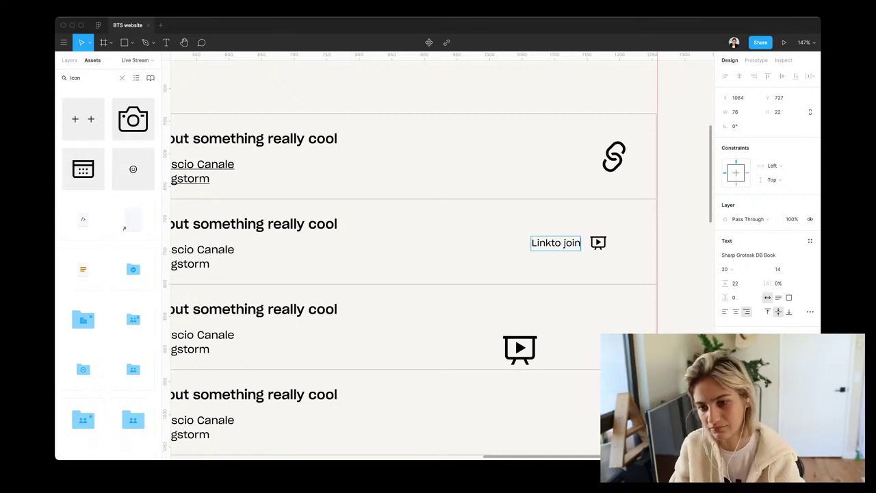
key("Escape")
key("Right")
key("Right")
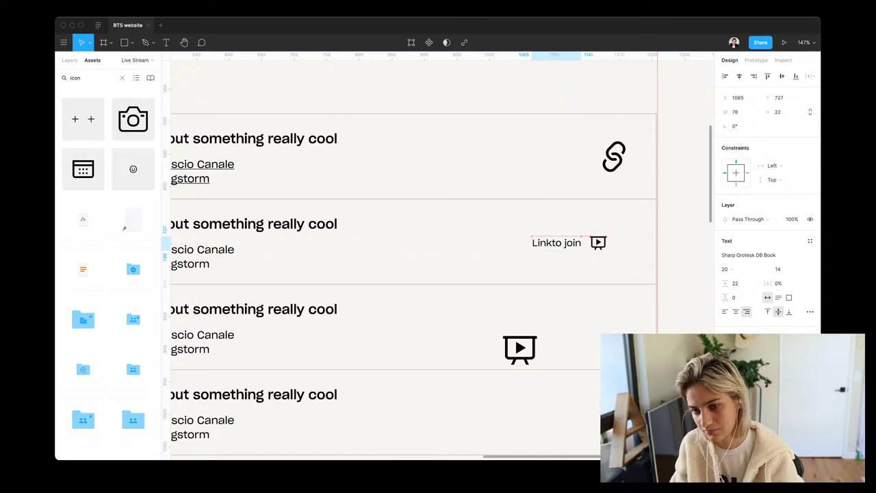
key("Right")
scroll(567, 245, "down", 5)
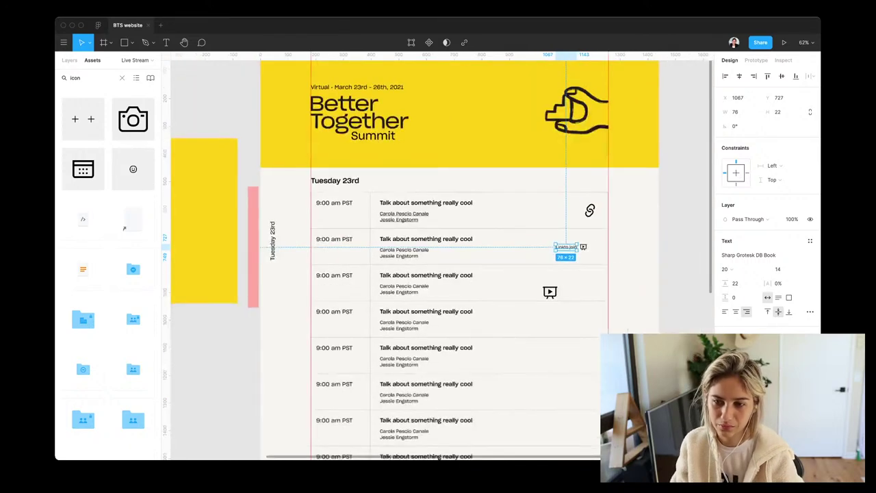
Change the label text to 'Join' and move the play icon beside the talk title
key("Return")
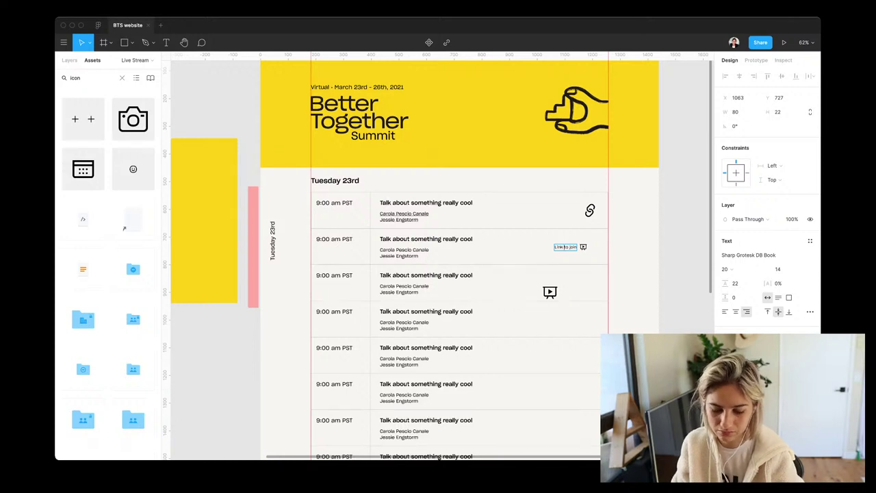
key("ctrl+a")
key("BackSpace")
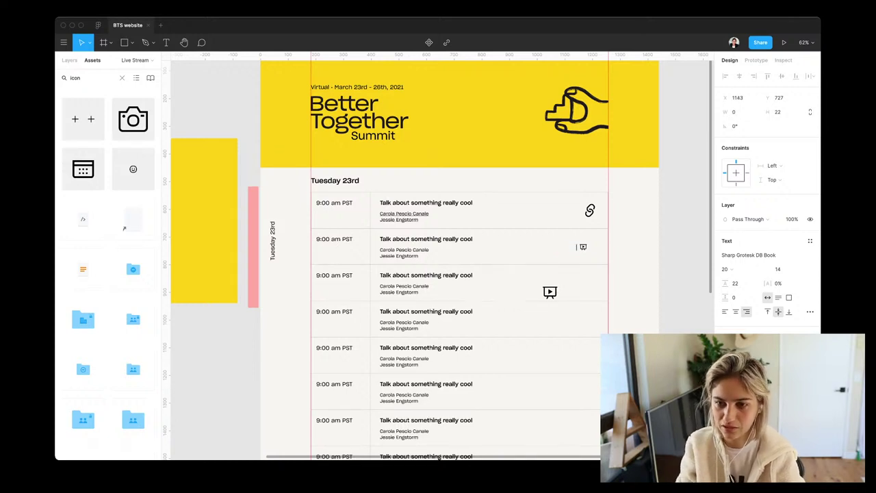
type("Join")
key("Escape")
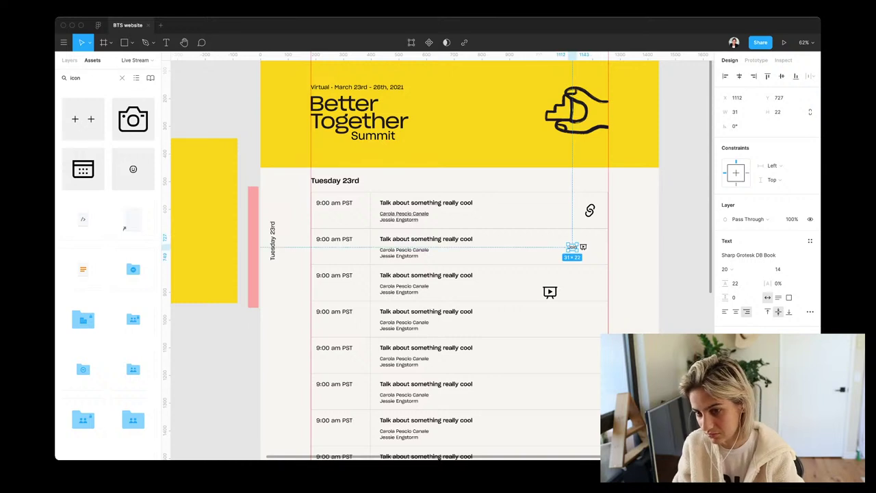
left_click_drag(583, 247, 480, 237)
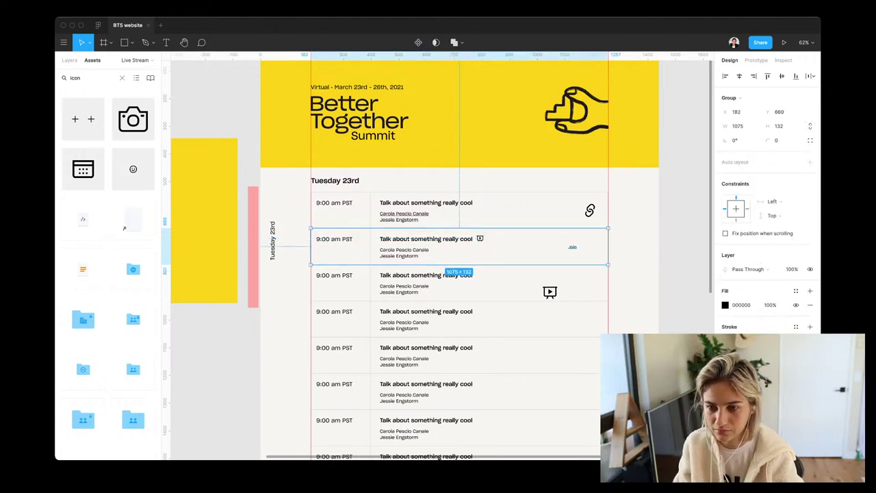
Copy the presentation icon beside Join and swap it to the arrow right icon
double_click(572, 246)
left_click_drag(573, 246, 586, 247)
scroll(595, 257, "up", 5)
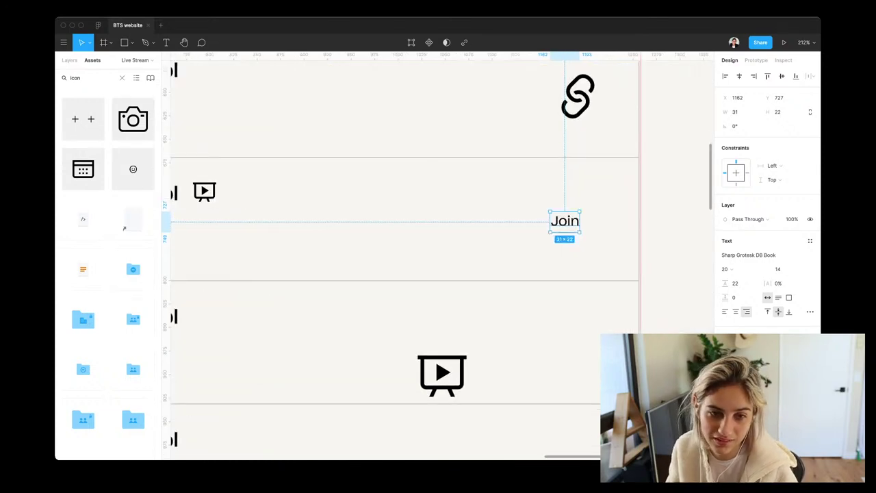
left_click_drag(204, 191, 616, 218)
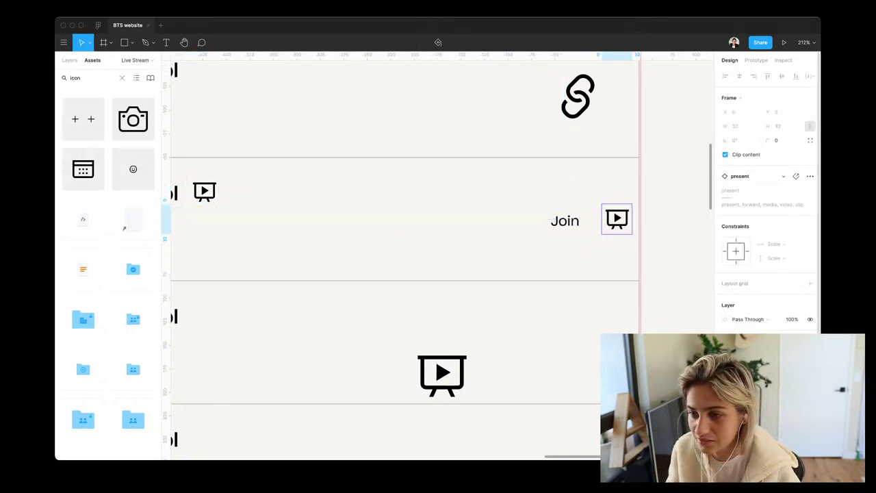
left_click(783, 176)
type("arro")
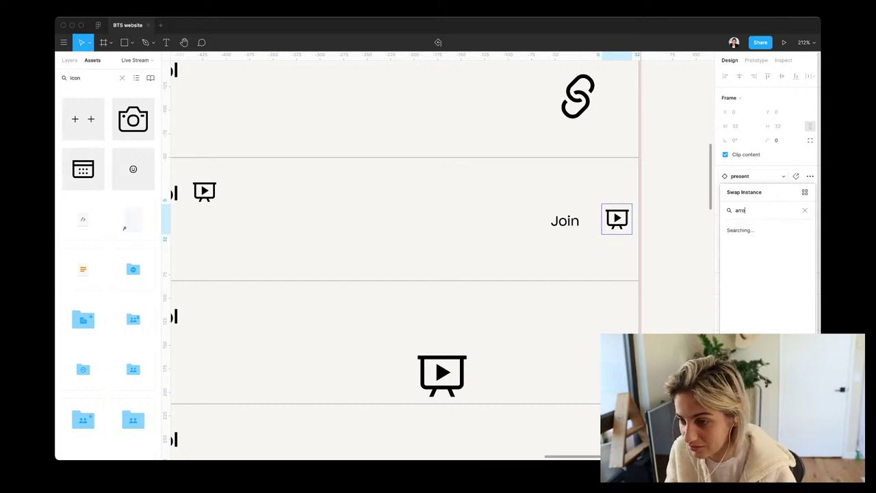
type("w")
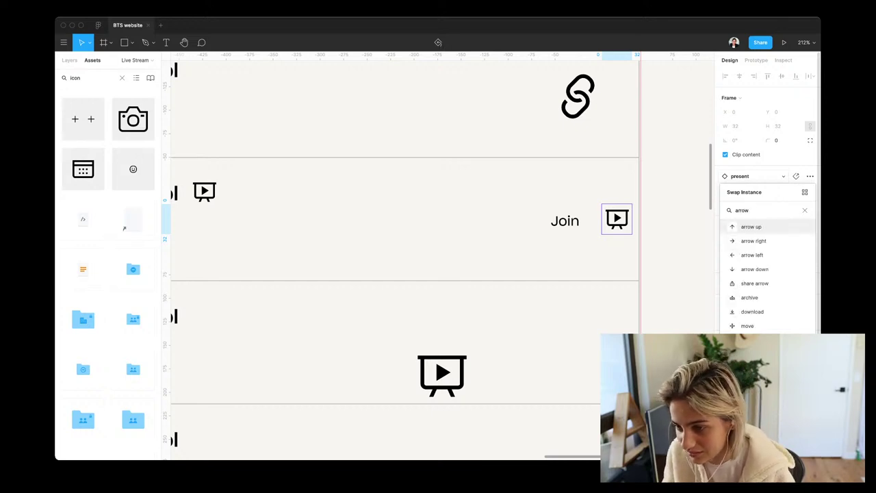
key("Down")
key("Return")
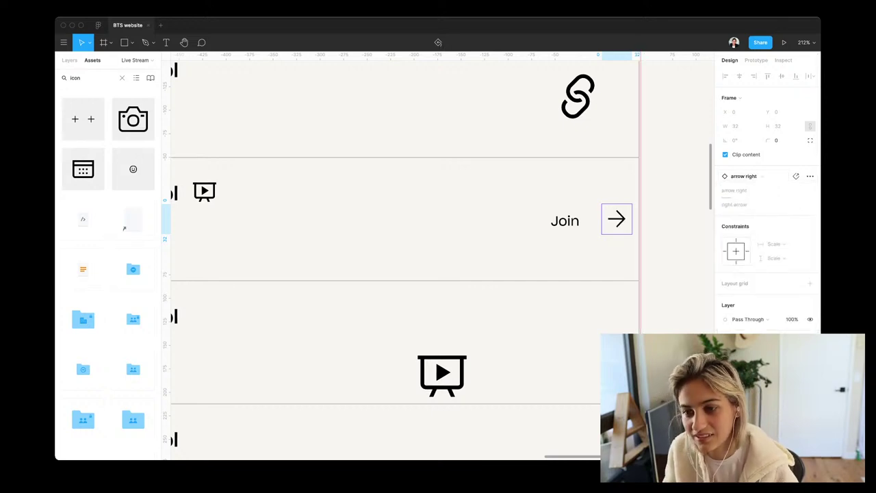
left_click_drag(617, 219, 600, 221)
Try narrowing the second schedule row, undo it, and show the layer tree
scroll(595, 222, "down", 5)
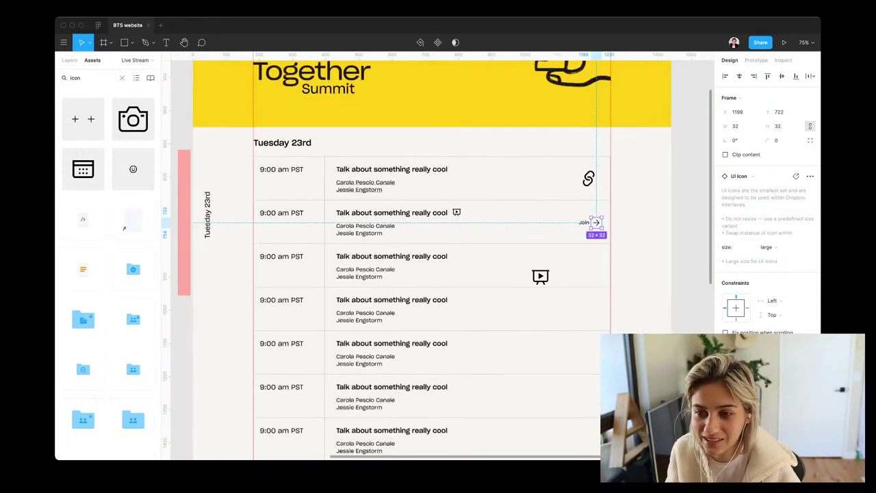
key("Escape")
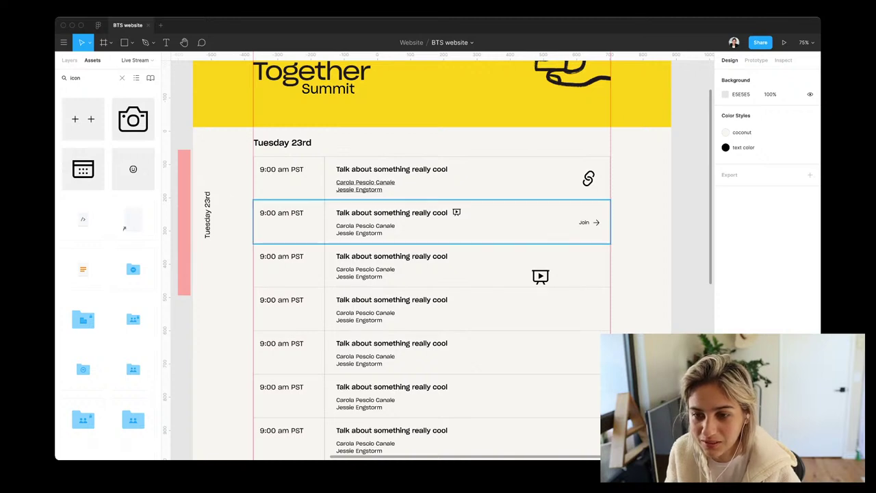
left_click(432, 221)
left_click_drag(610, 221, 564, 221)
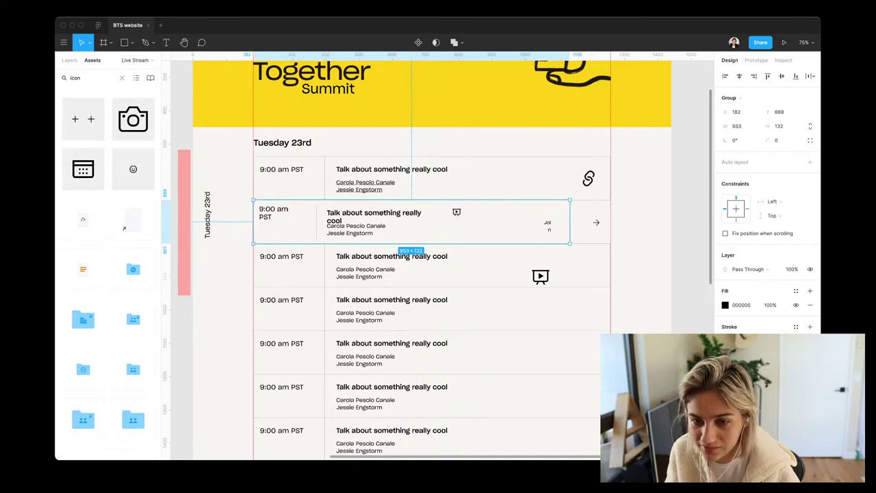
key("ctrl+z")
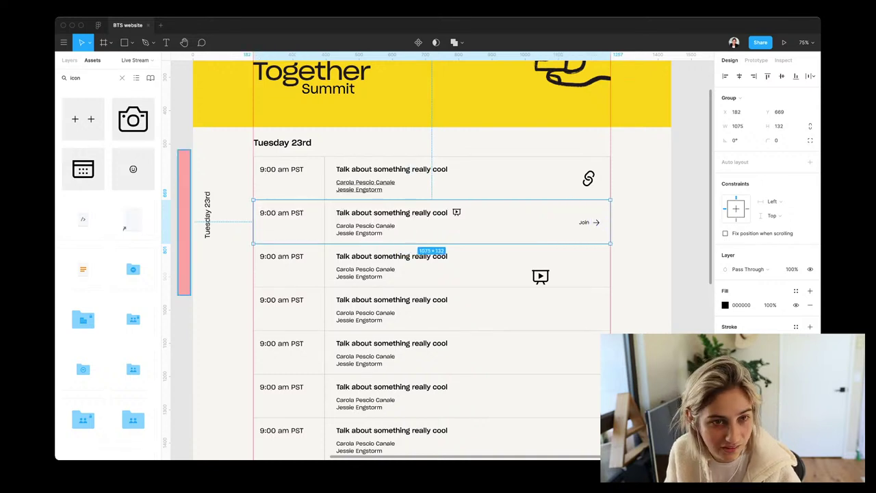
key("alt+1")
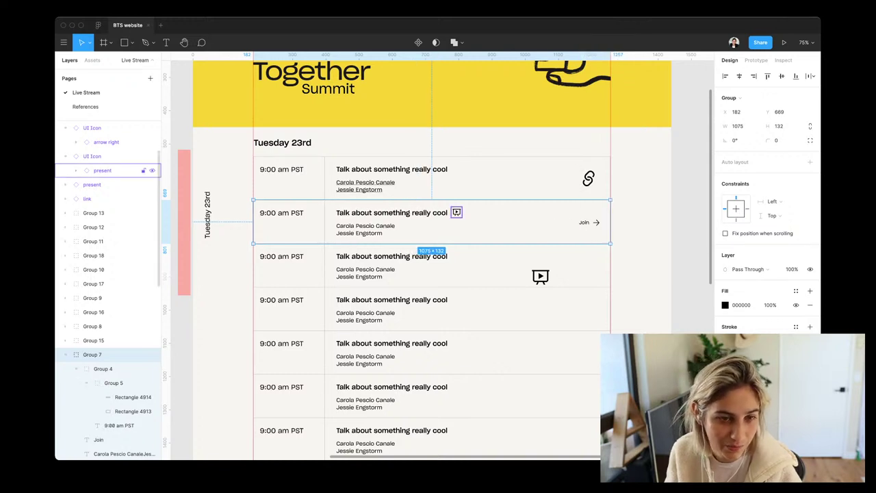
Shorten Rectangle 4914 before Join and duplicate it into a 129×132 box around Join
scroll(103, 271, "down", 3)
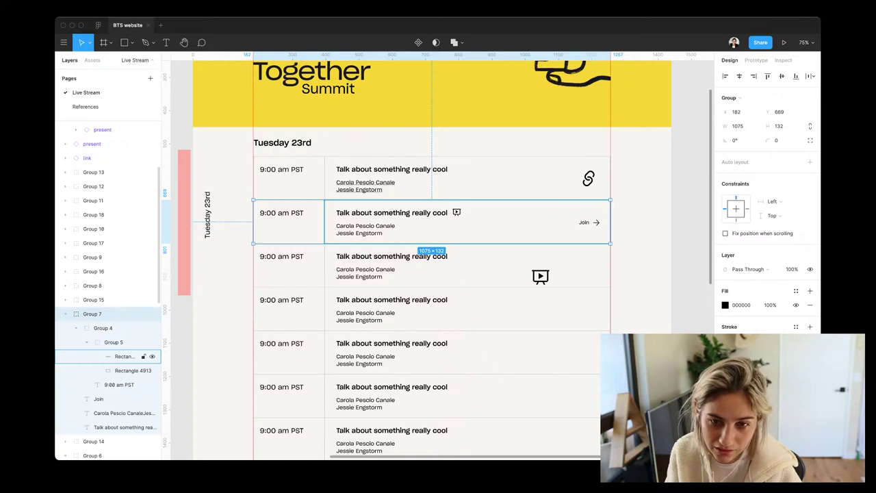
left_click(127, 356)
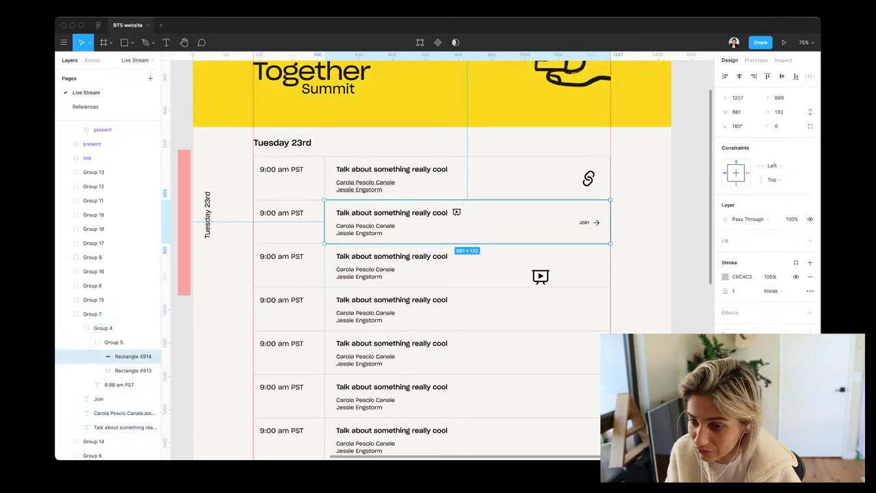
left_click_drag(610, 222, 567, 222)
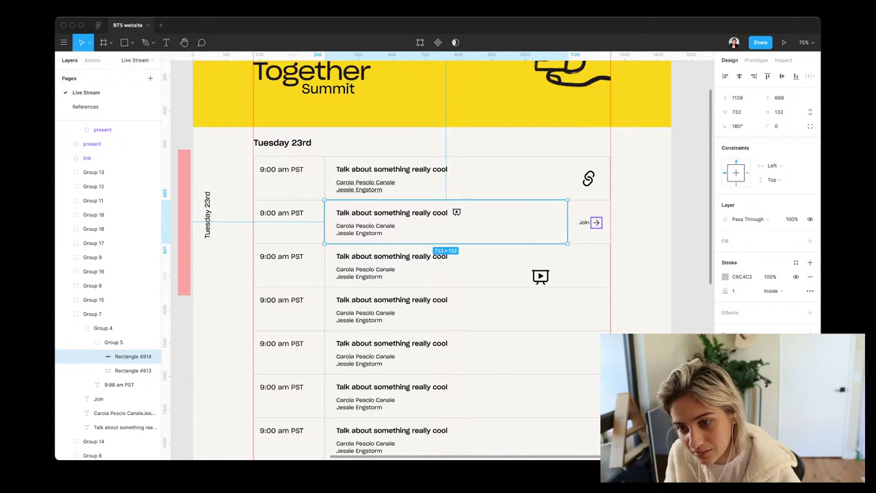
key("ctrl+d")
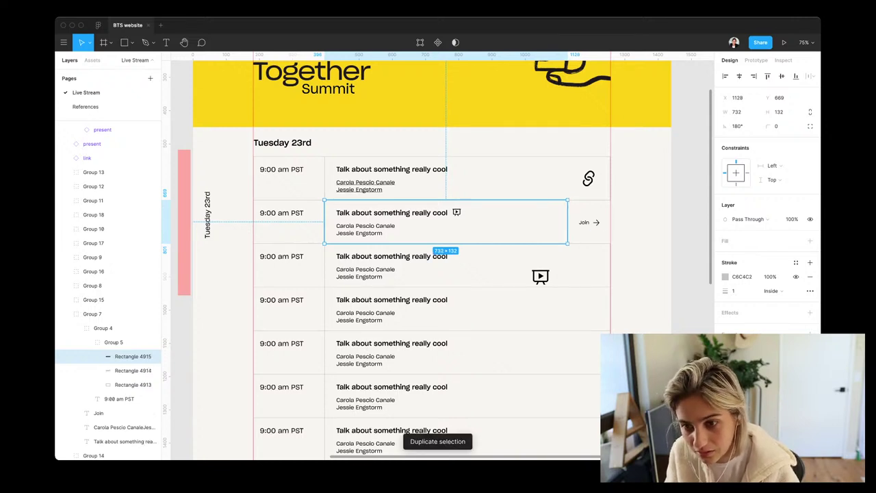
left_click_drag(500, 221, 488, 222)
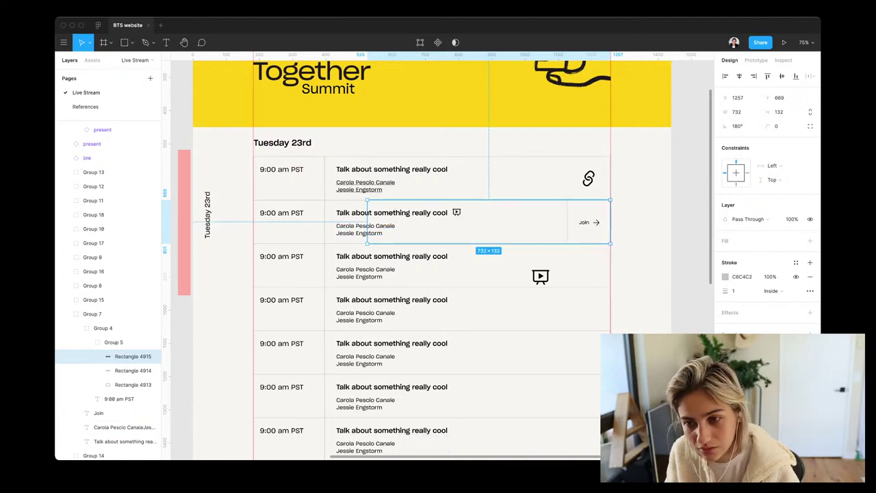
left_click_drag(367, 222, 561, 222)
left_click_drag(589, 221, 567, 221)
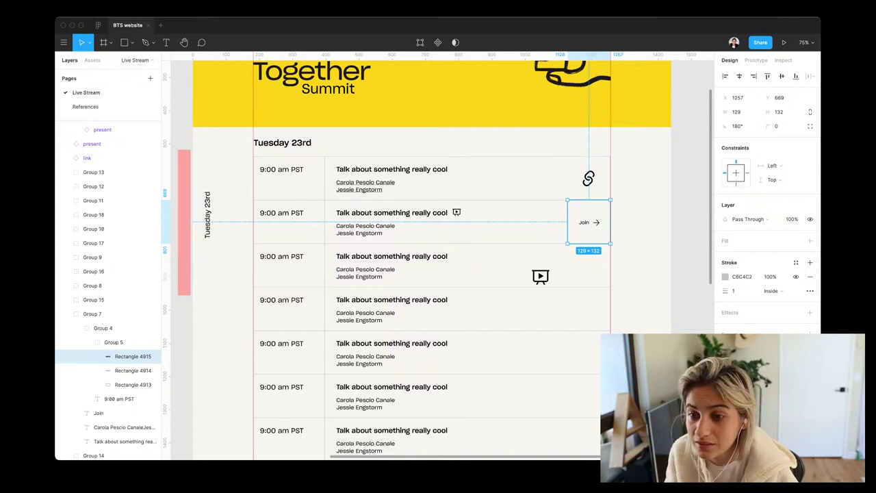
Reselect the Join box, zoom in to check it, then zoom back out
key("Escape")
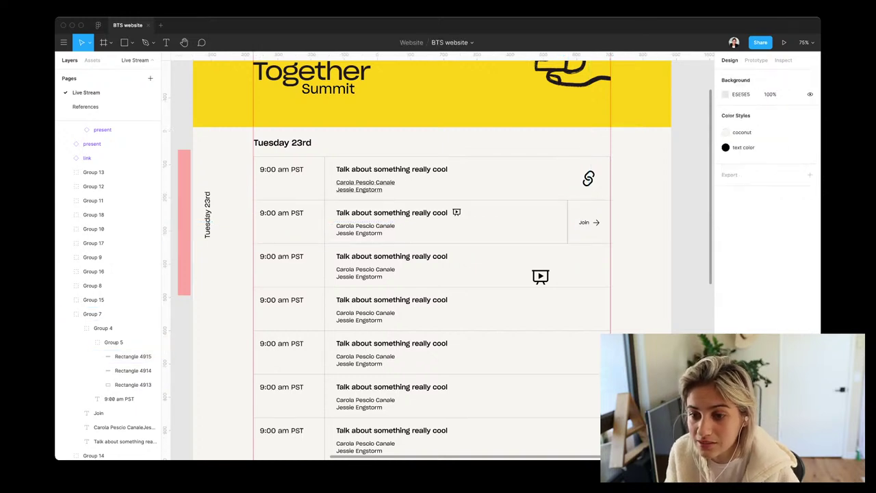
left_click(133, 355)
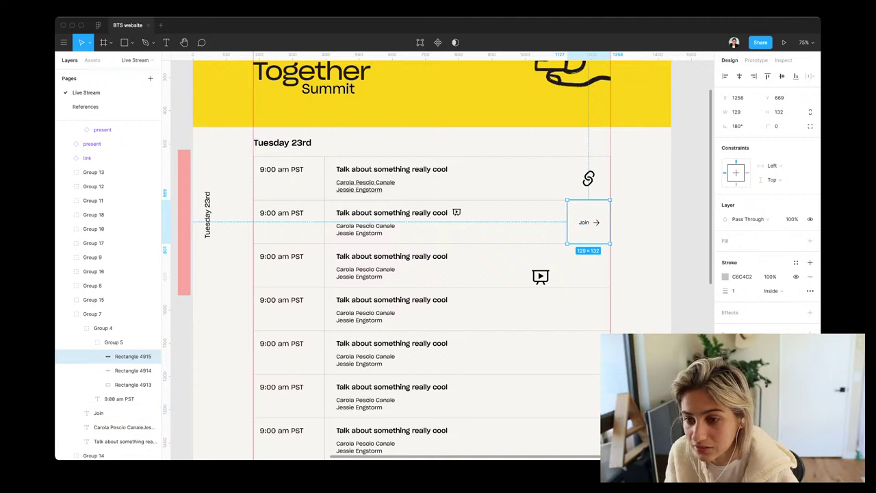
key("shift+2")
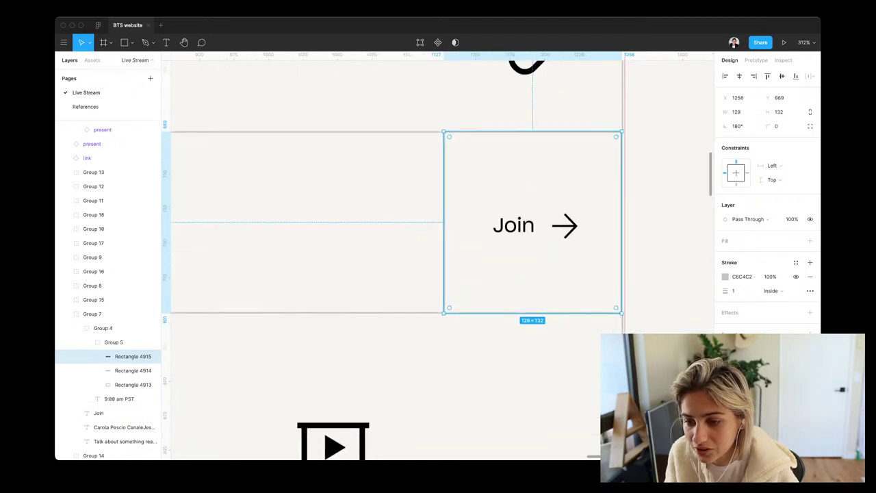
key("Escape")
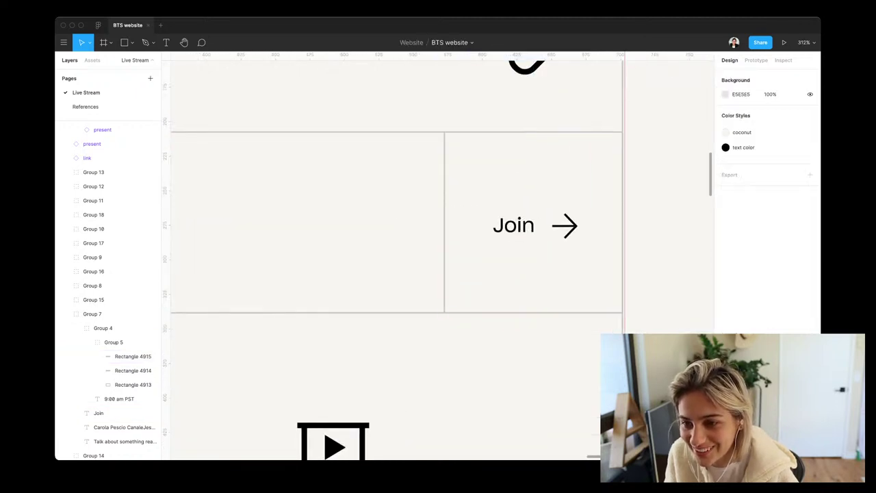
key("shift+1")
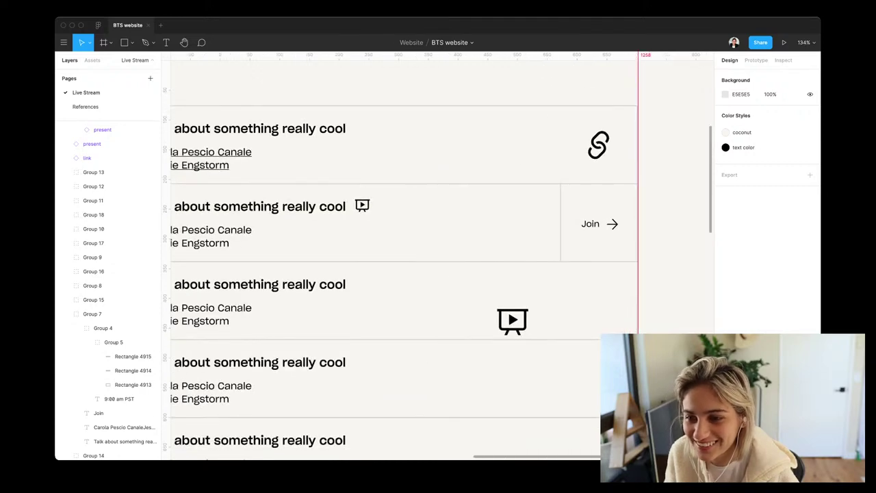
Match the second row's speaker names to the first row's underline style, then select the Join arrow
scroll(651, 211, "down", 5)
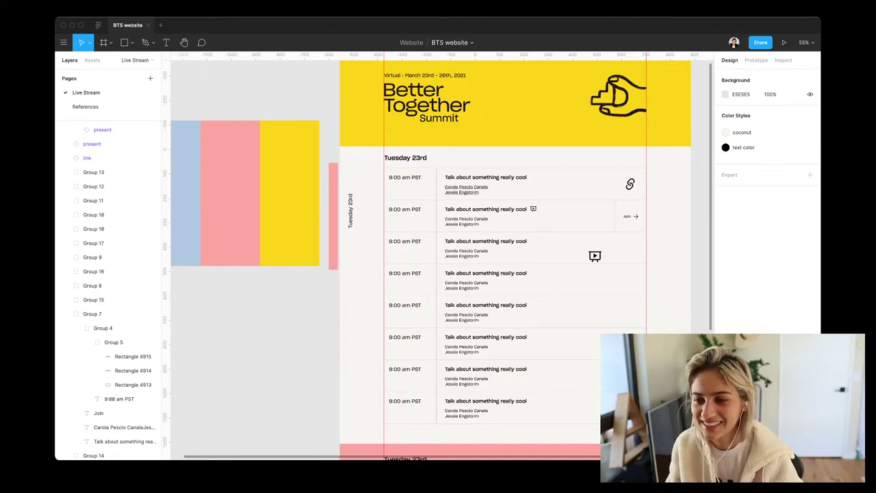
scroll(657, 210, "up", 3)
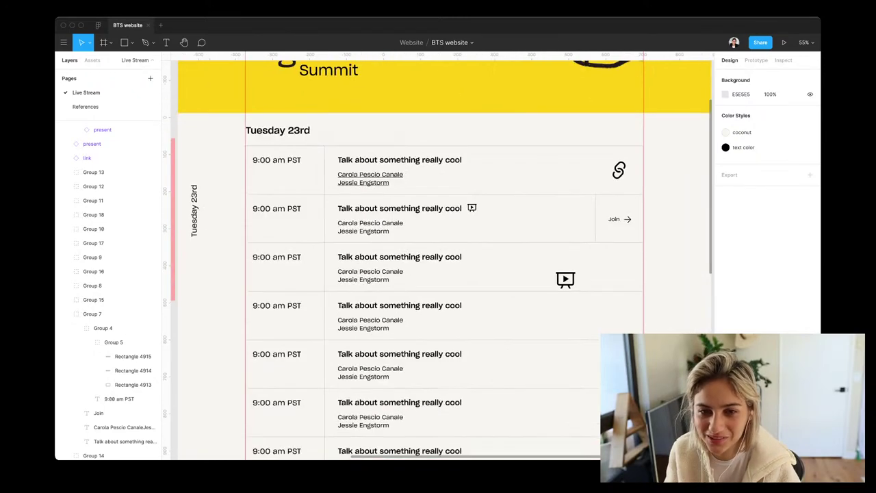
scroll(438, 255, "down", 1)
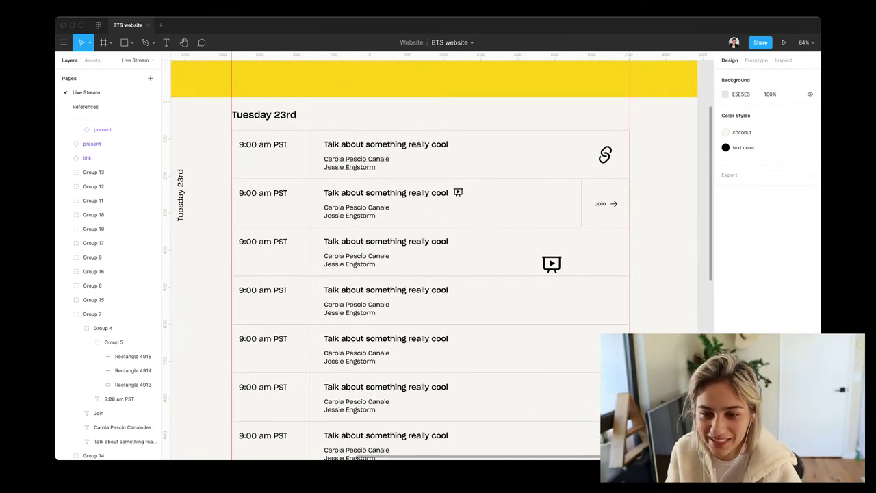
scroll(438, 256, "up", 4)
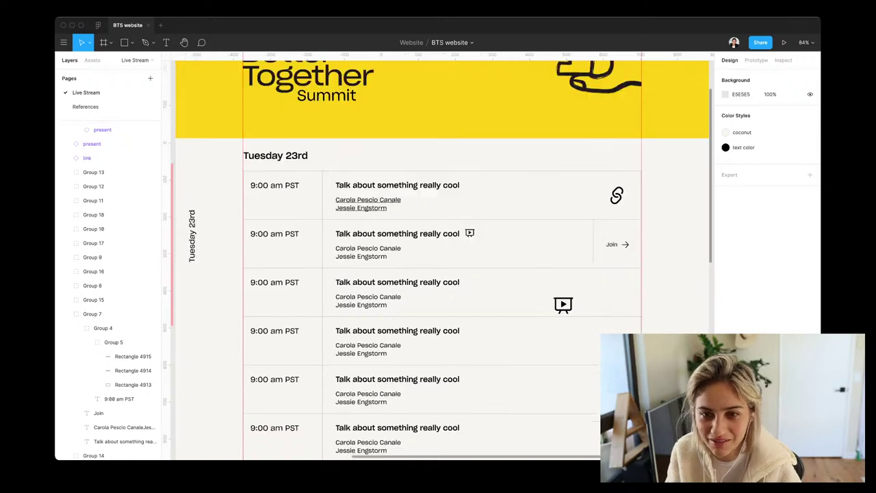
scroll(438, 256, "up", 2)
scroll(438, 255, "down", 6)
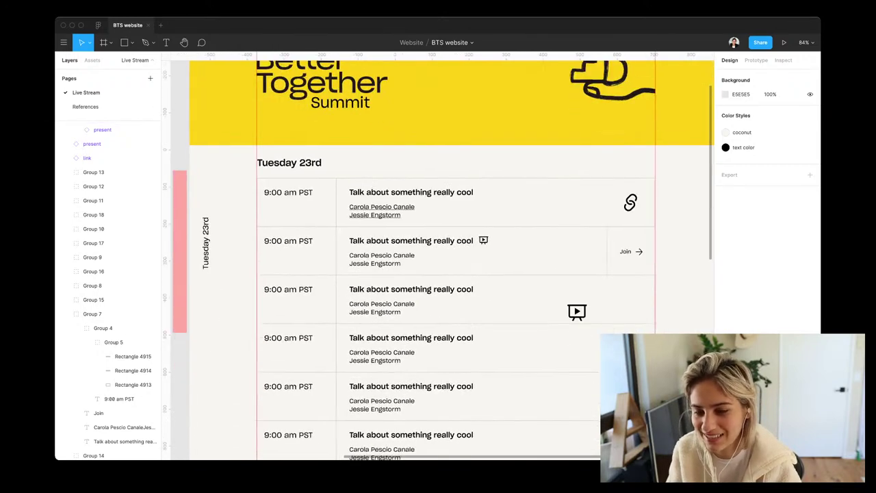
scroll(438, 255, "down", 4)
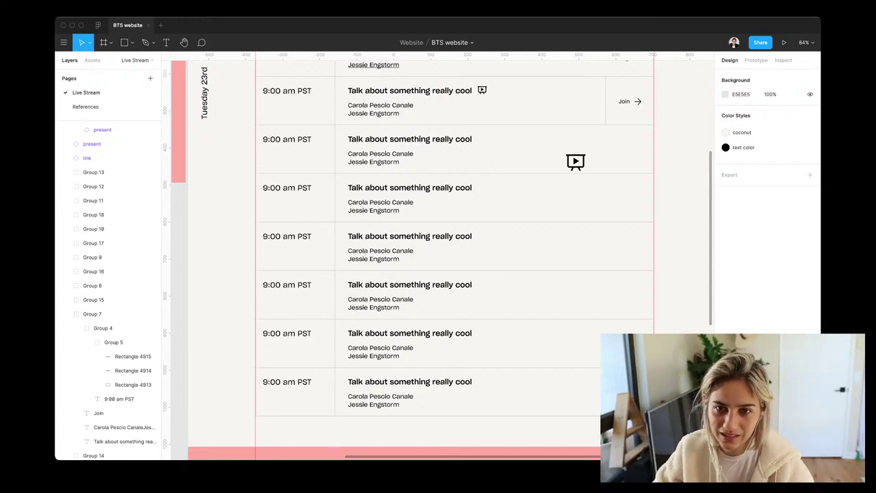
scroll(452, 260, "up", 2)
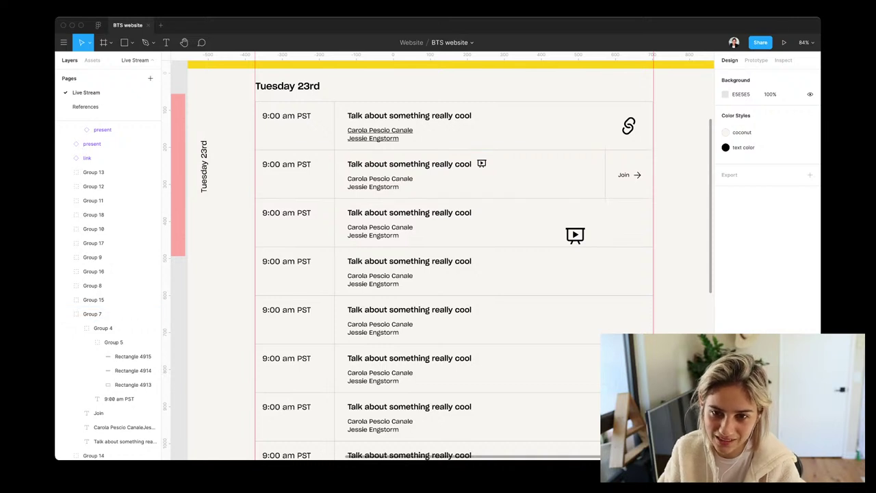
left_click(380, 134)
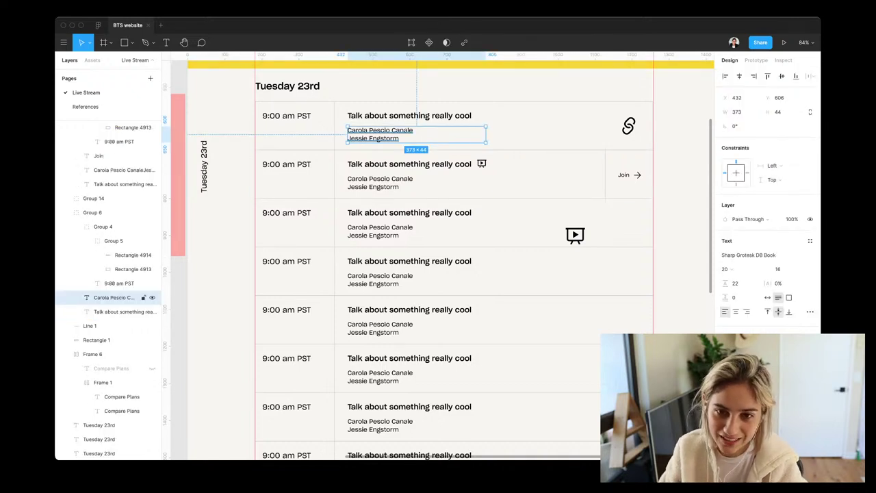
left_click(380, 182)
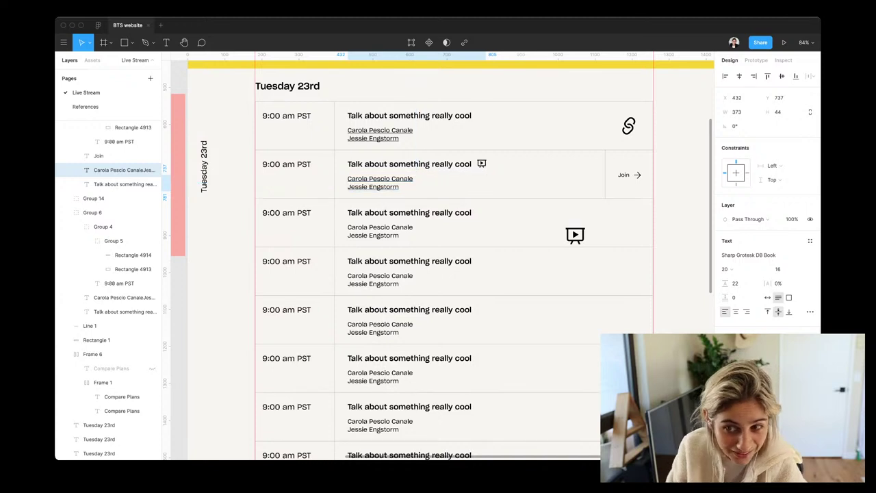
key("Escape")
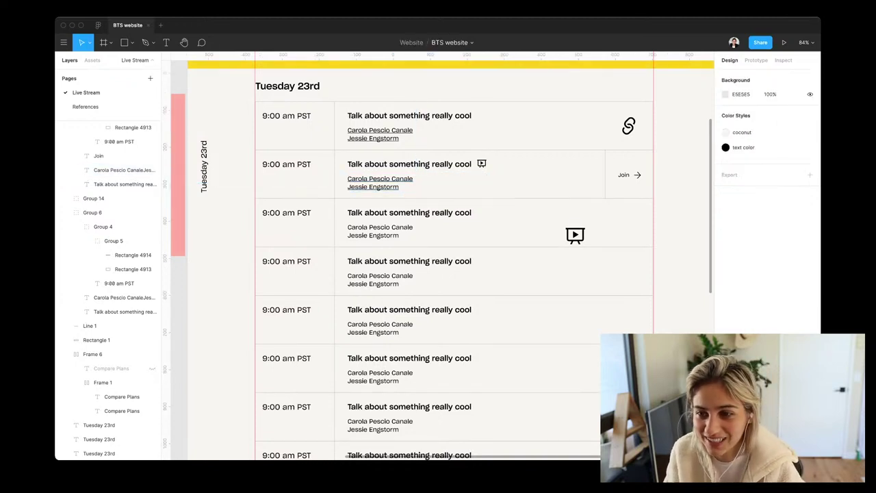
left_click(637, 175)
Group the Join label, arrow icon and Rectangle 4915 together
left_click(634, 179, "shift")
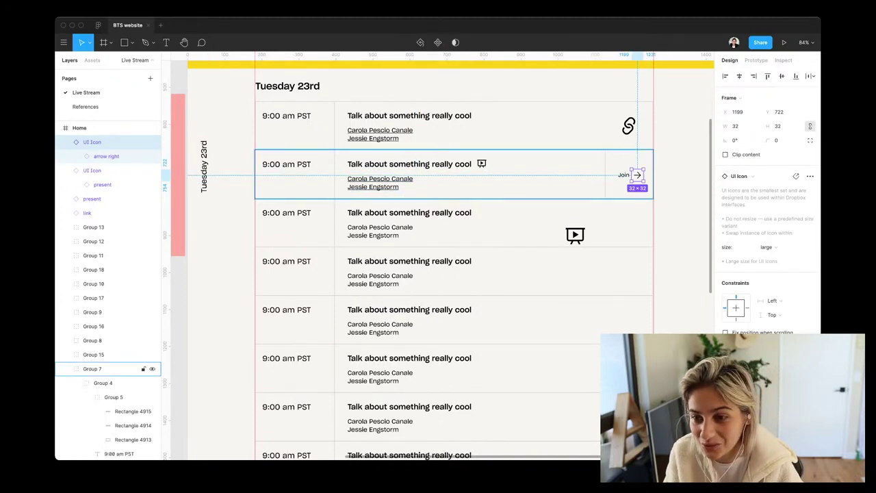
left_click(623, 174)
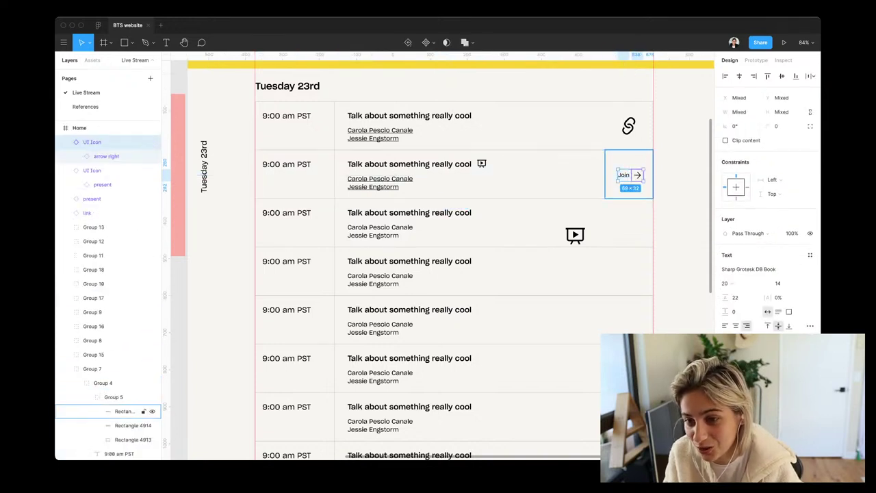
left_click(131, 410)
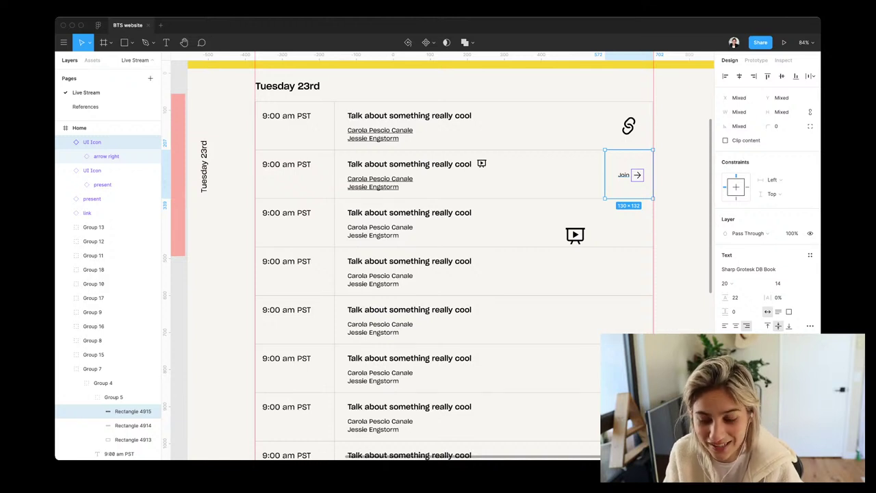
key("super+g")
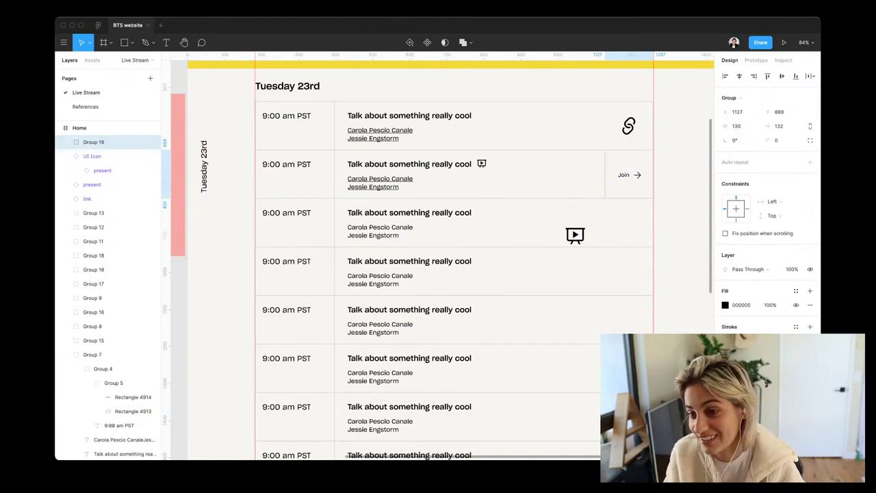
scroll(438, 260, "left", 1)
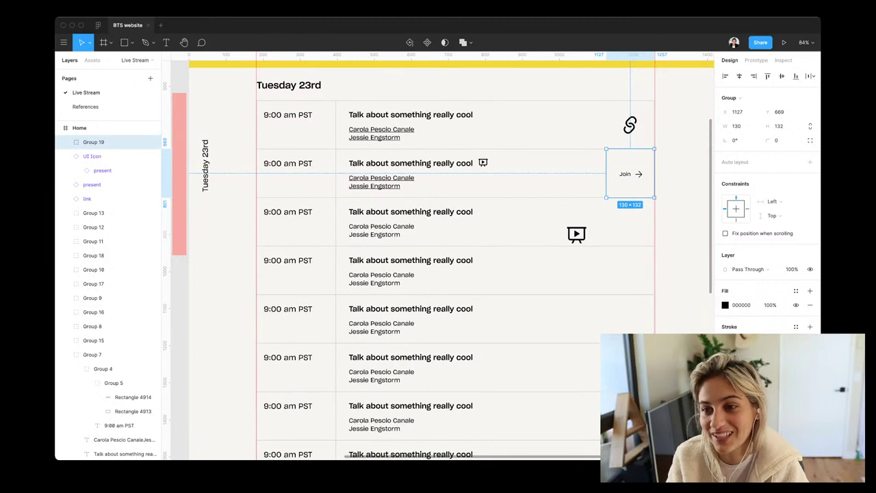
Delete the link icon from the first talk row
left_click(87, 198)
key("Delete")
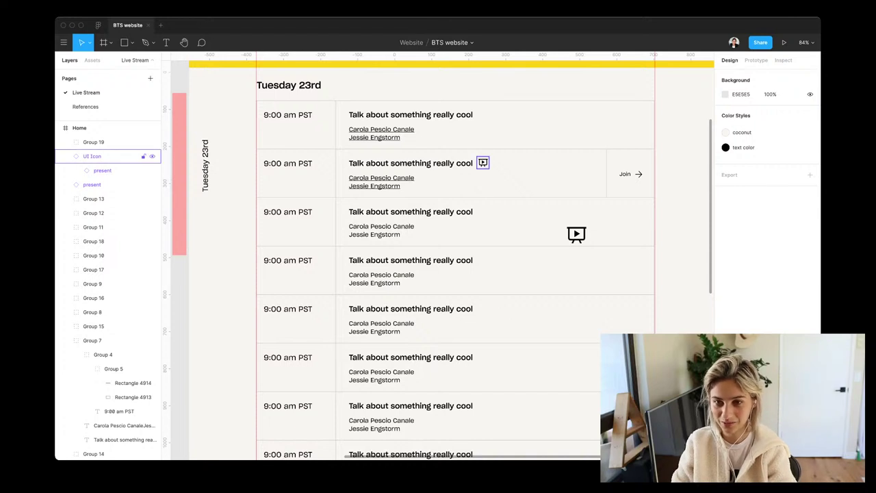
left_click(479, 124)
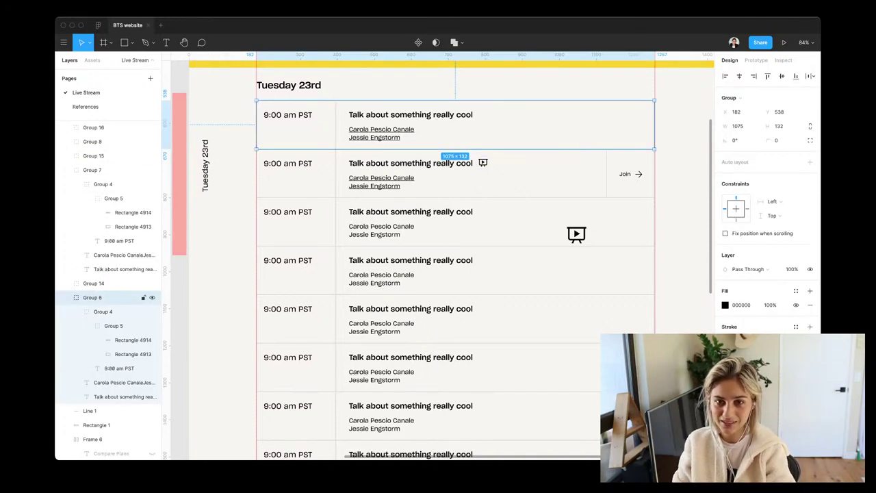
key("Escape")
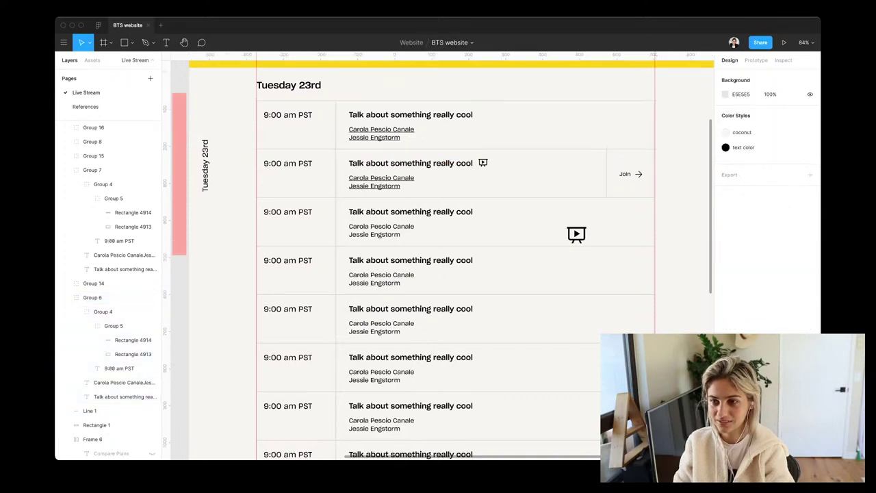
scroll(438, 260, "right", 10)
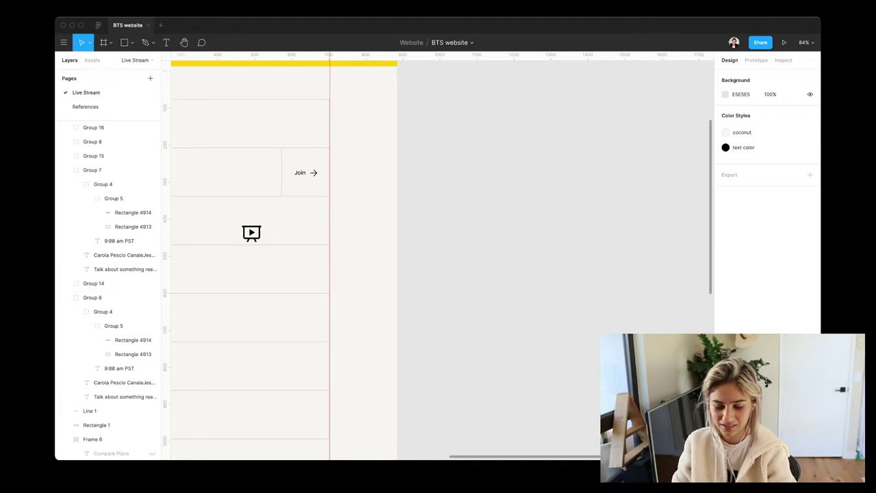
Paste the talk row group, put it back in place, and convert it to a component
key("ctrl+v")
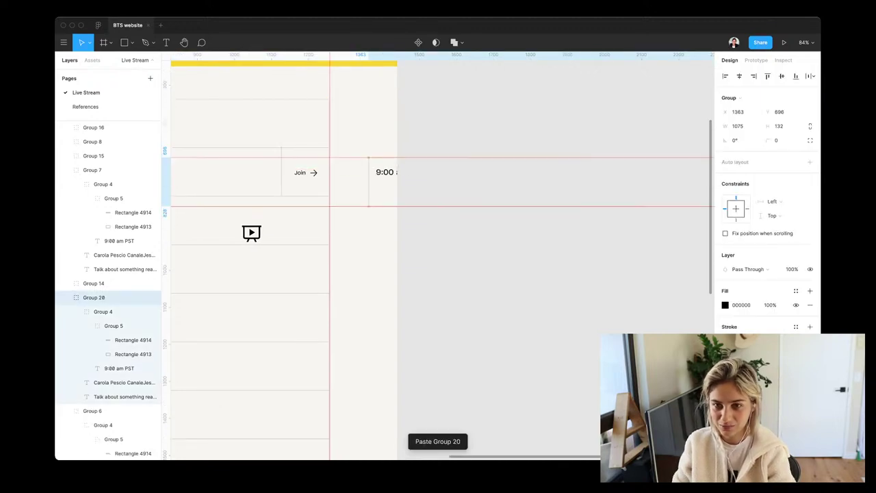
scroll(438, 260, "right", 3)
key("ctrl+z")
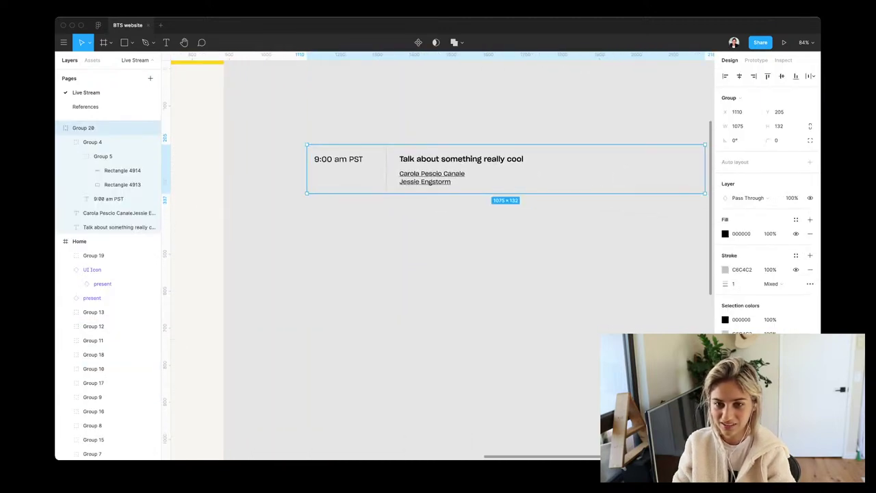
key("ctrl+alt+k")
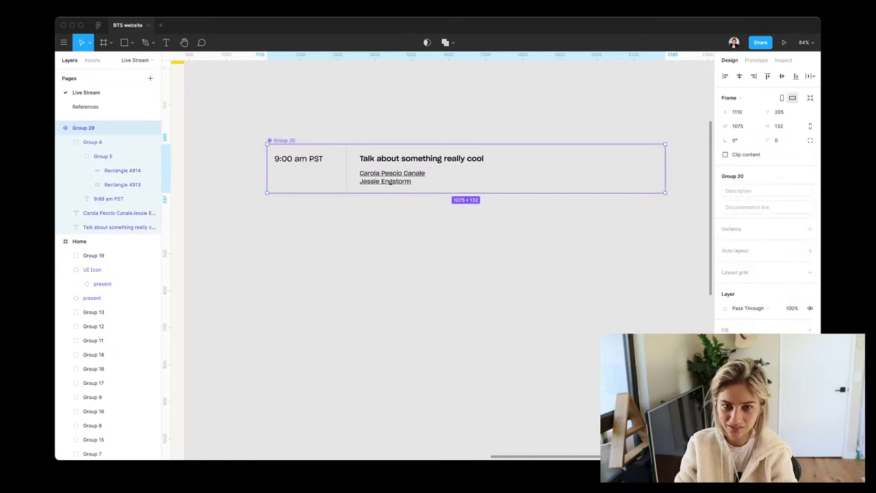
Rename the new component 'Talk/standard'
key("ctrl+r")
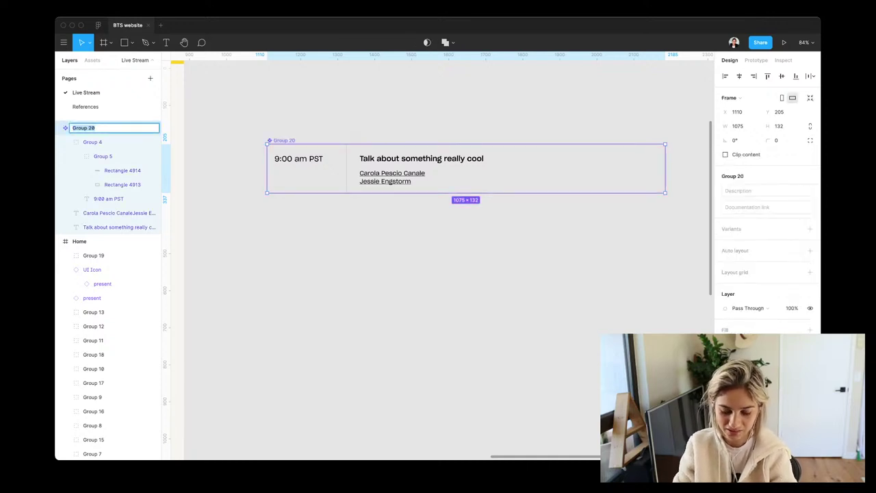
type("Enevt")
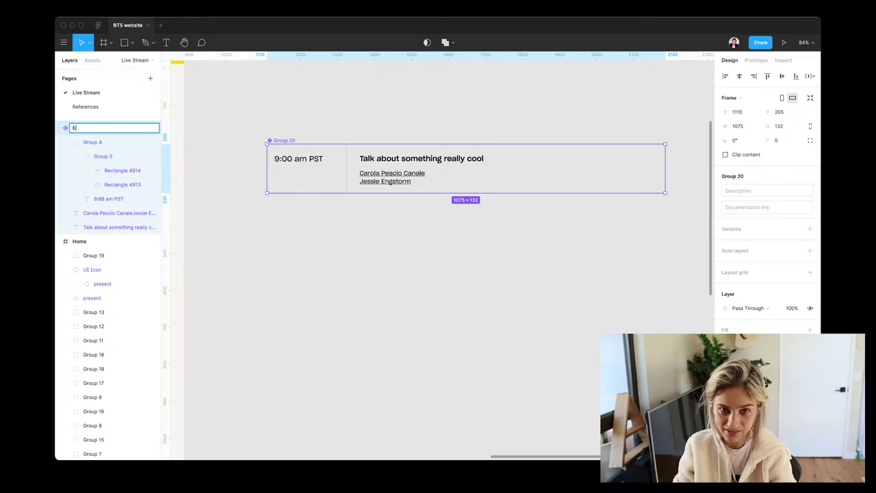
key("BackSpace")
key("BackSpace")
key("BackSpace")
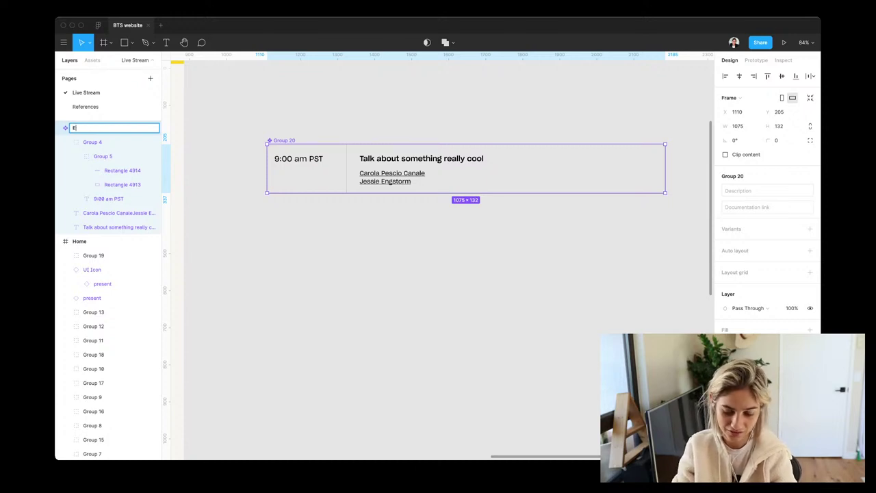
type("Talk")
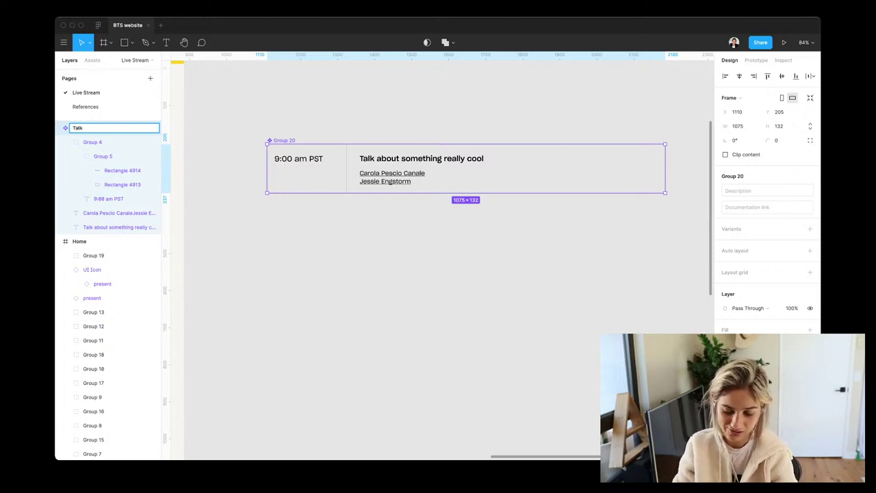
type(" -/standard")
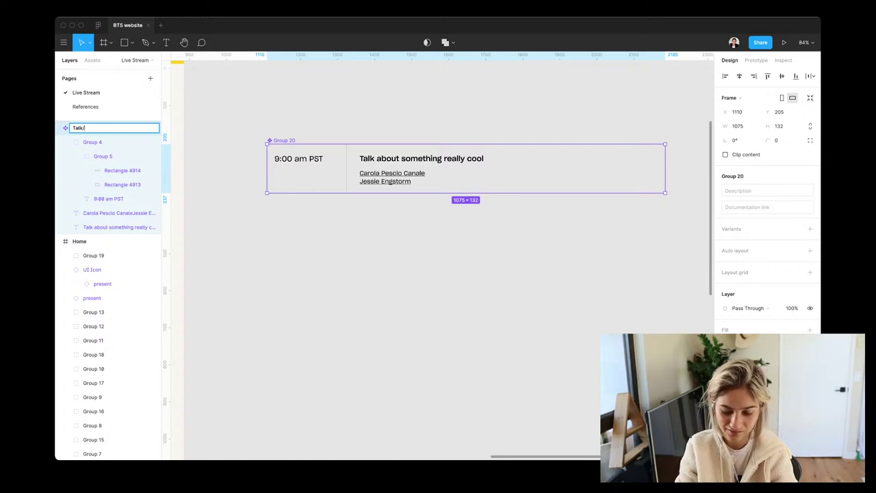
key("Return")
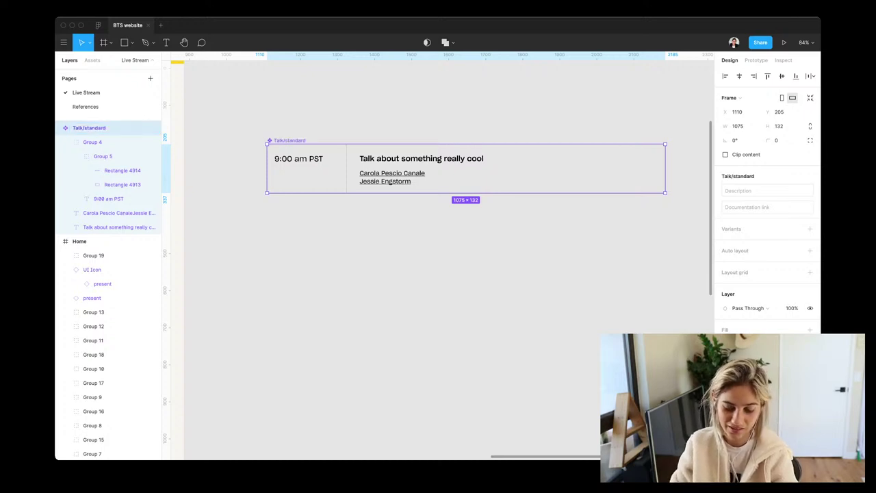
key("super+d")
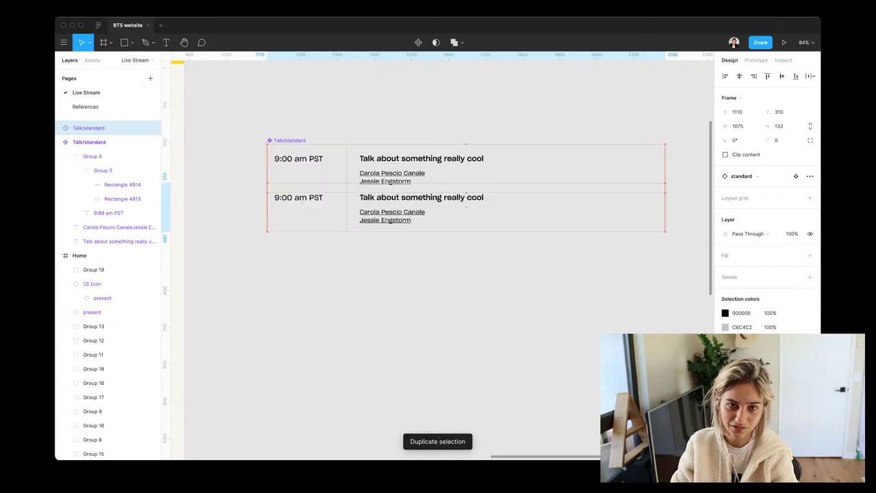
key("Delete")
scroll(438, 261, "left", 10)
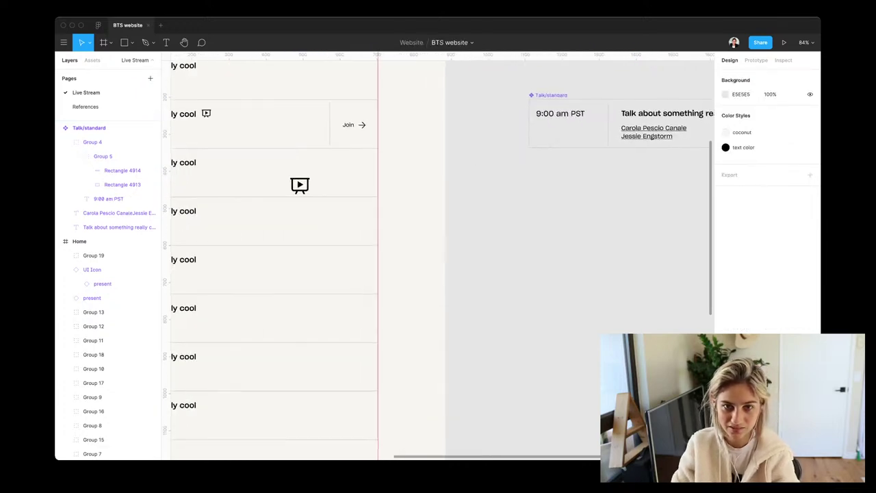
scroll(438, 261, "left", 10)
scroll(438, 260, "up", 3)
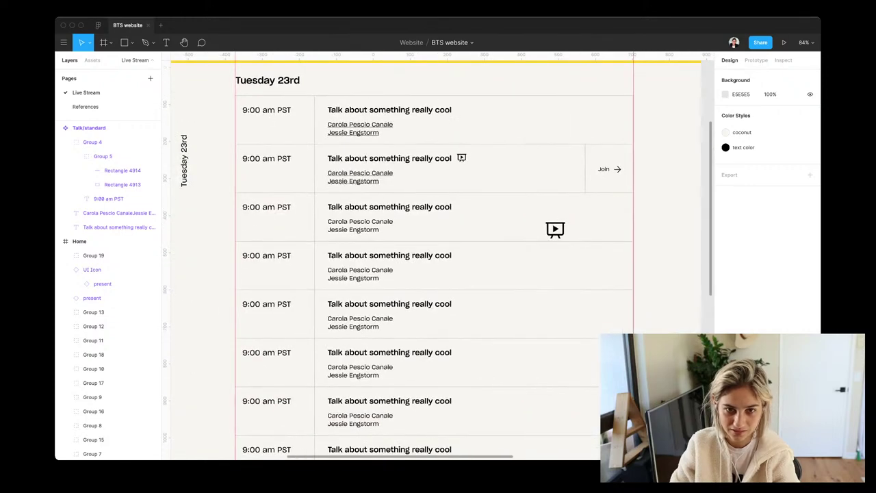
Paste a copy of the Join talk row below Talk/standard and delete its presentation icon
left_click(410, 169)
left_click(609, 168, "shift")
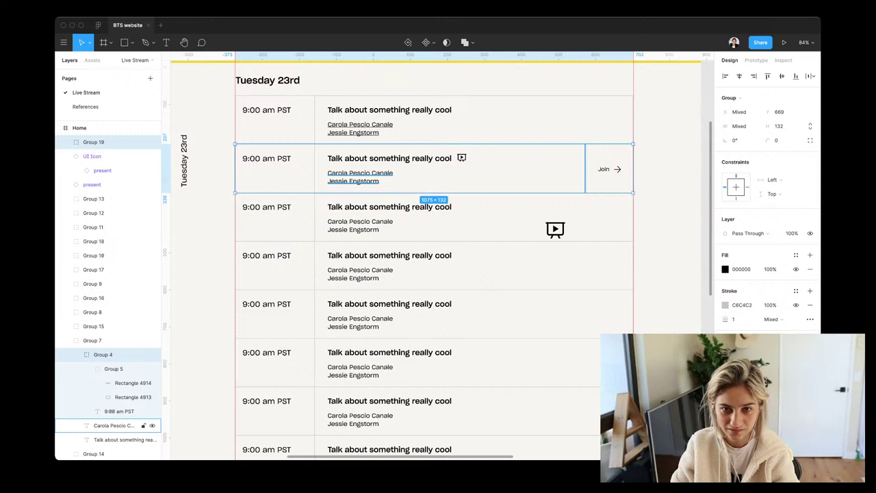
left_click(113, 425, "shift")
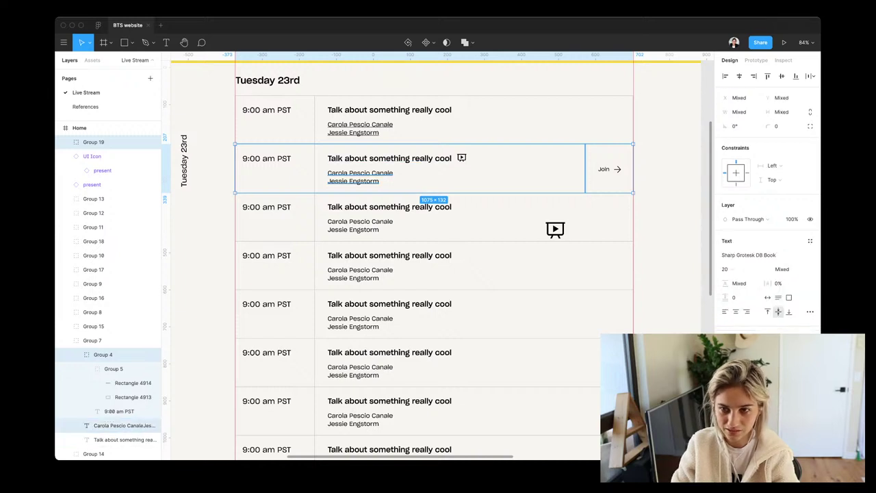
left_click_drag(658, 154, 247, 181)
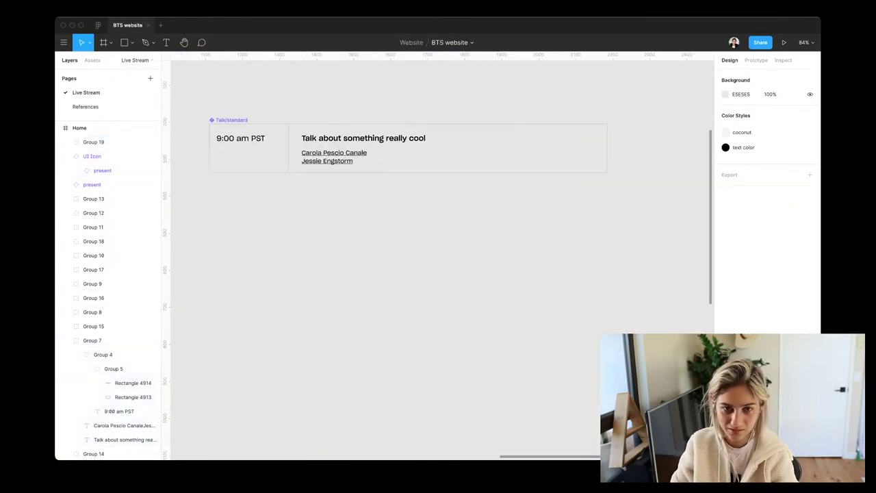
key("ctrl+v")
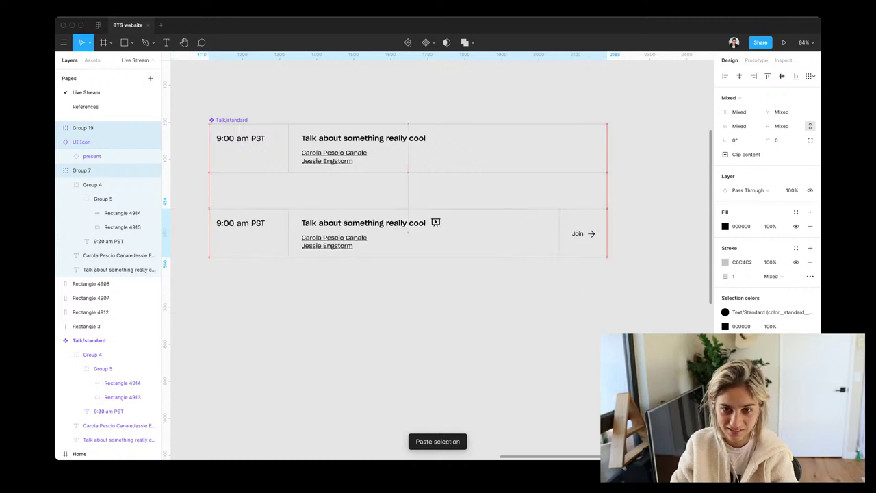
left_click(435, 222)
left_click(436, 222)
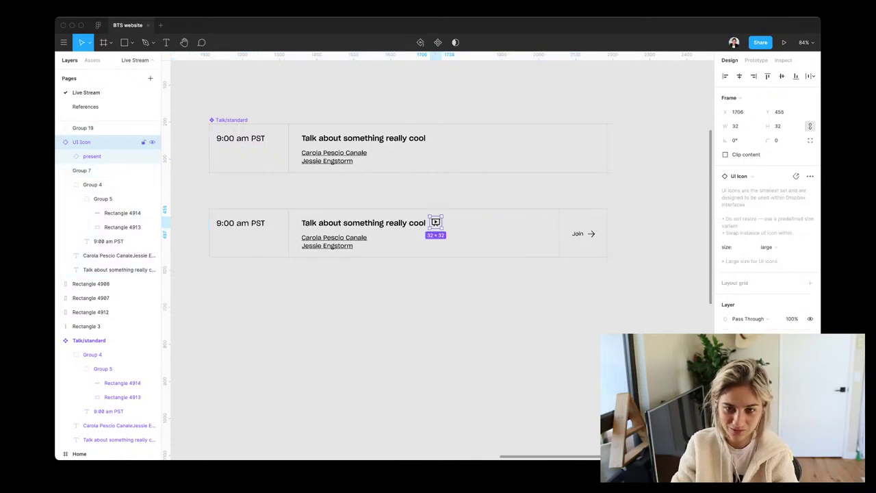
key("Delete")
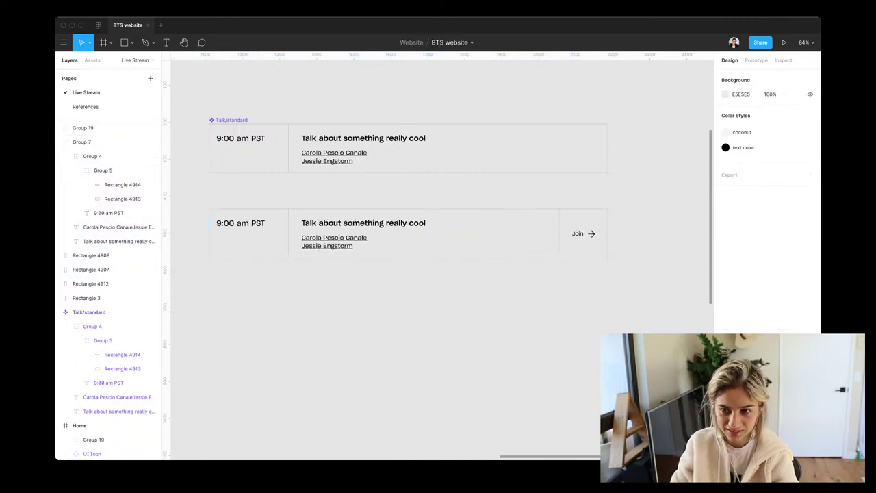
Group the copied row into a component named 'Talk/hover' and nudge it up under Talk/standard
left_click_drag(634, 208, 172, 275)
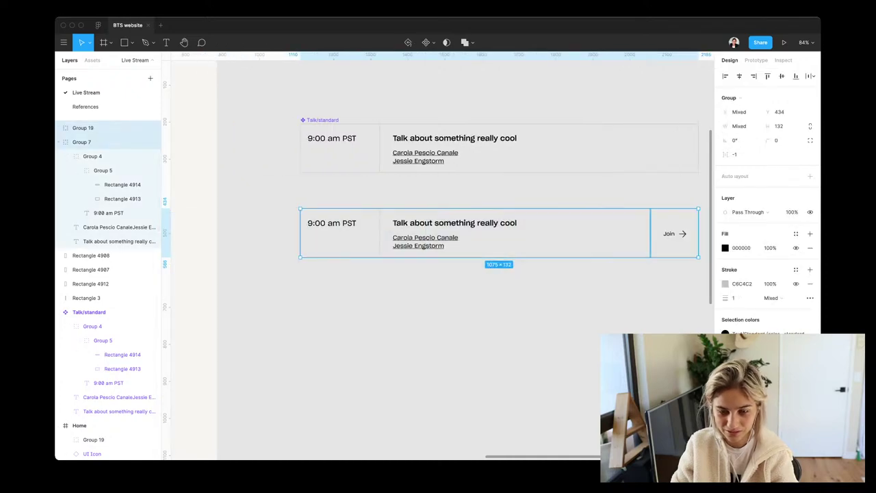
key("ctrl+g")
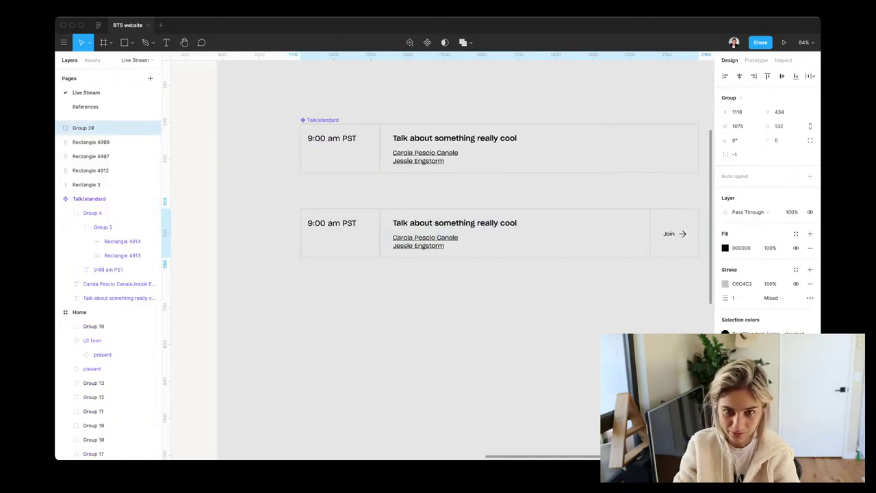
key("ctrl+alt+k")
key("ctrl+r")
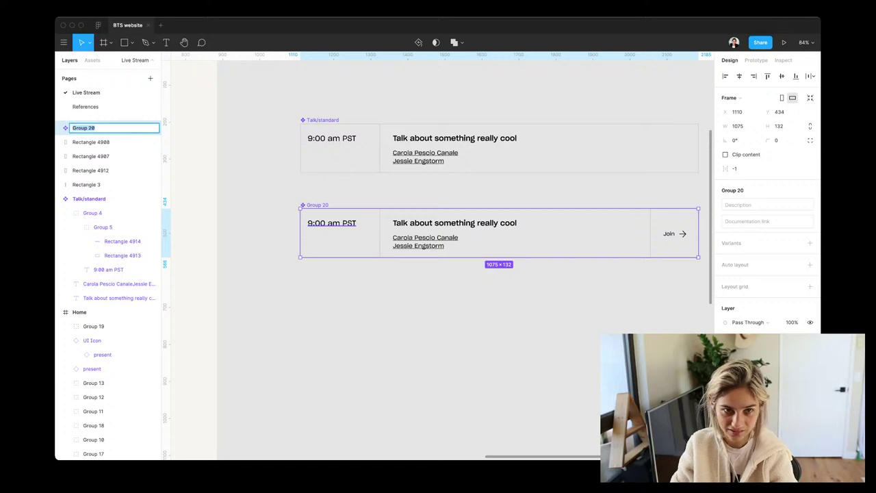
type("Talk/")
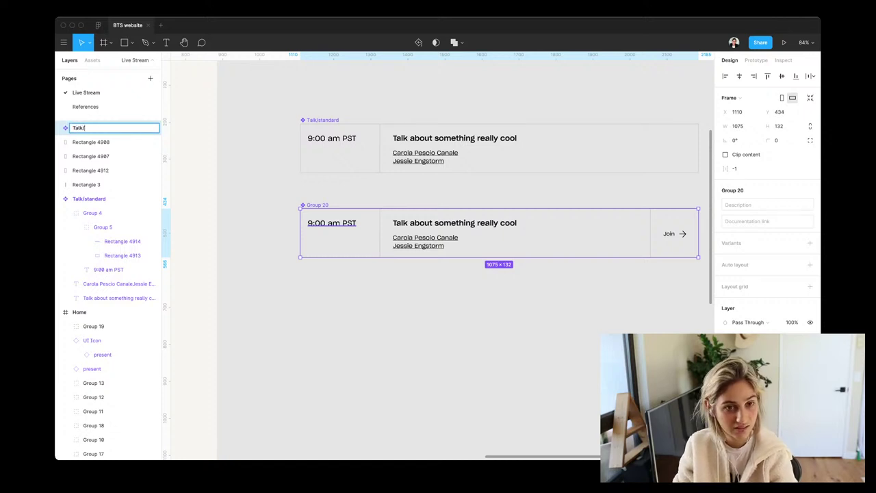
type("hover")
key("Return")
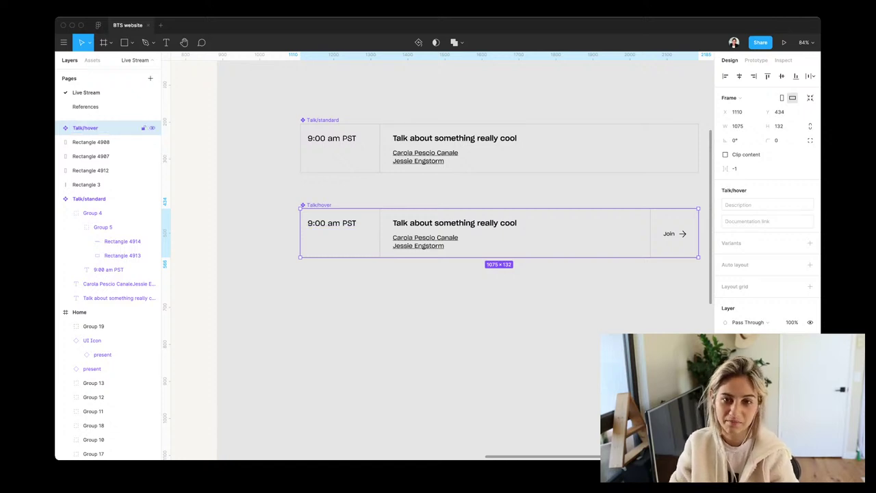
key("shift+Up")
key("shift+Up")
key("shift+Up")
key("shift+Up")
key("Up")
key("Up")
key("Up")
key("Up")
key("Up")
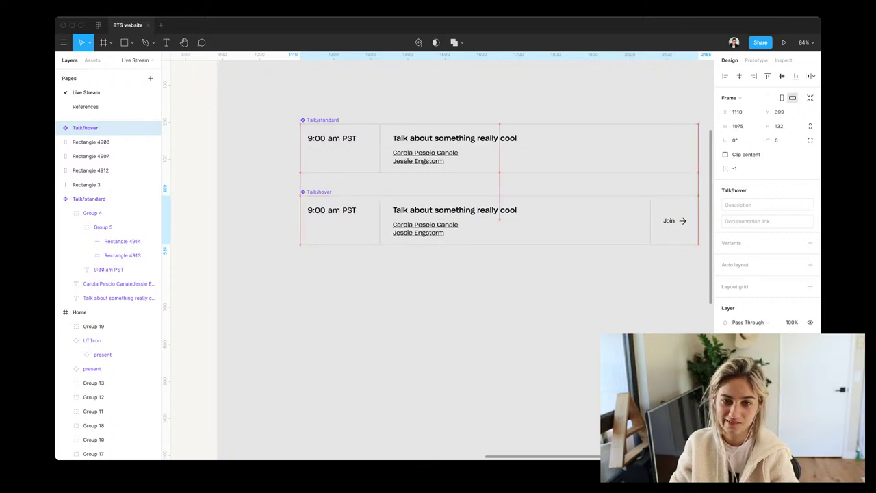
Combine Talk/standard and Talk/hover as variants of one Talk component set
left_click(89, 198, "shift")
key("Escape")
scroll(439, 274, "right", 3)
left_click_drag(171, 103, 596, 277)
left_click(767, 207)
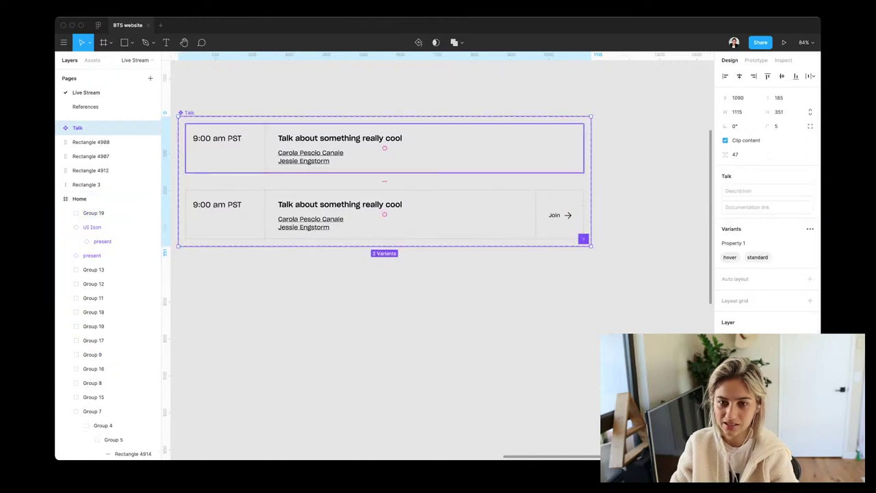
Add a prototype interaction so the standard variant changes to hover while hovering
left_click(385, 147)
left_click(756, 60)
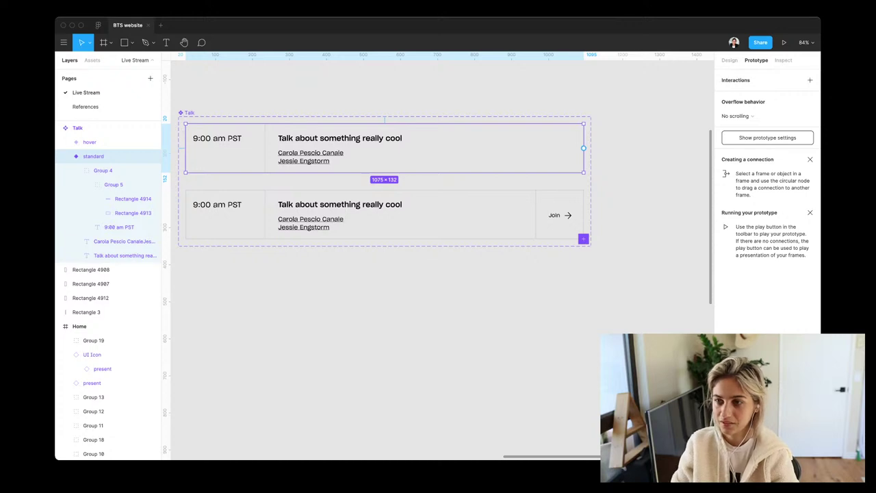
left_click(810, 80)
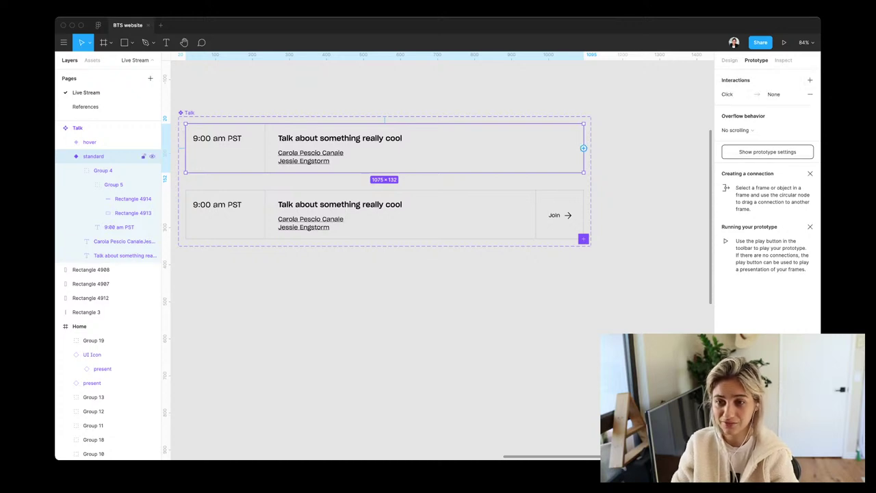
left_click_drag(584, 148, 385, 182)
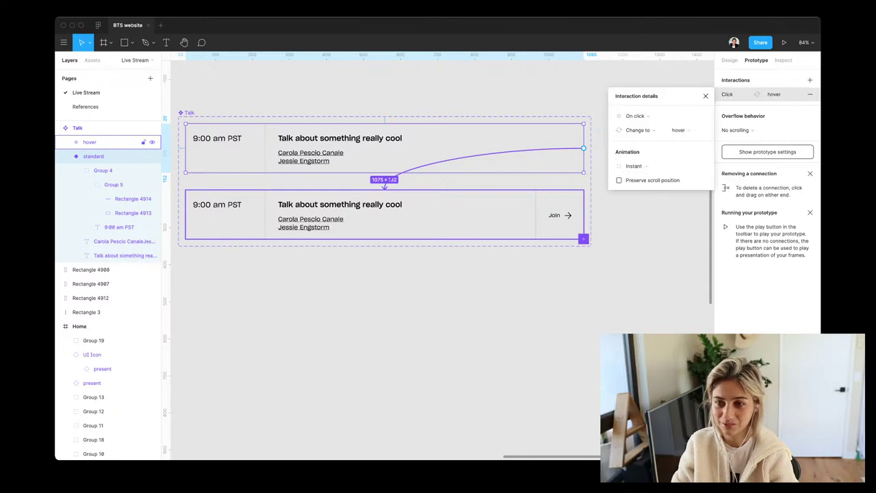
left_click(640, 116)
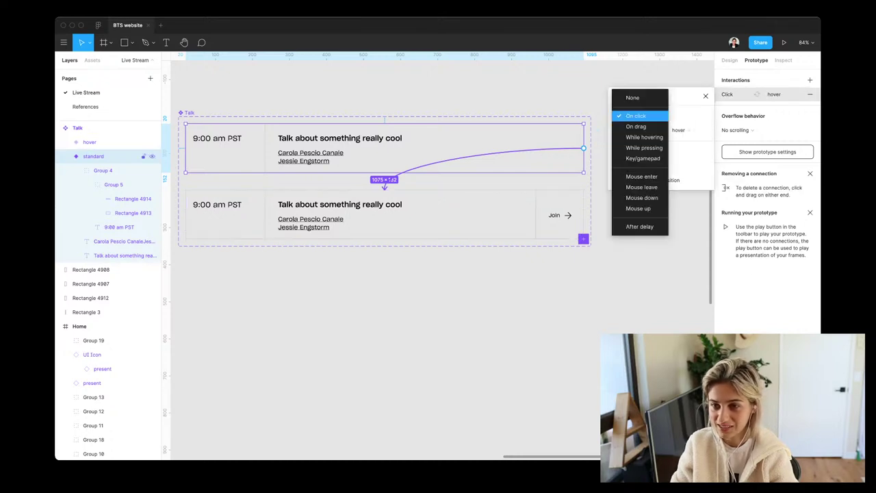
left_click(644, 137)
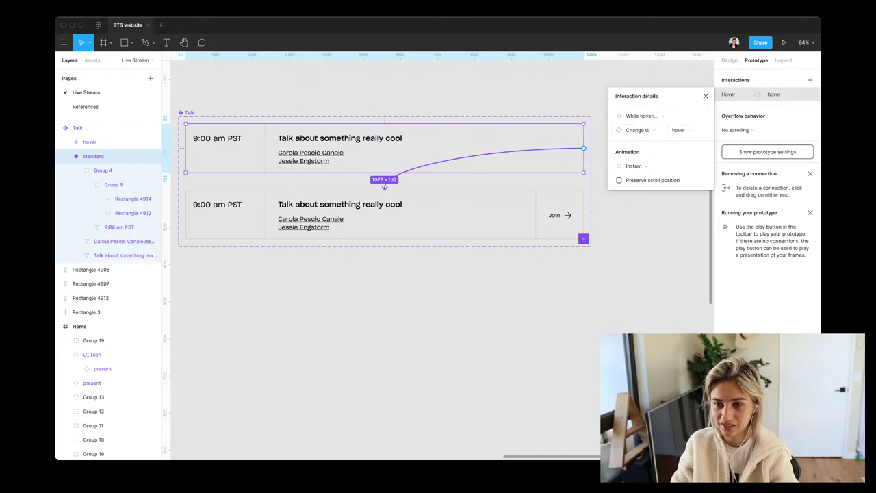
Scroll to the Home schedule page, then copy and paste the standard variant
left_click(89, 142)
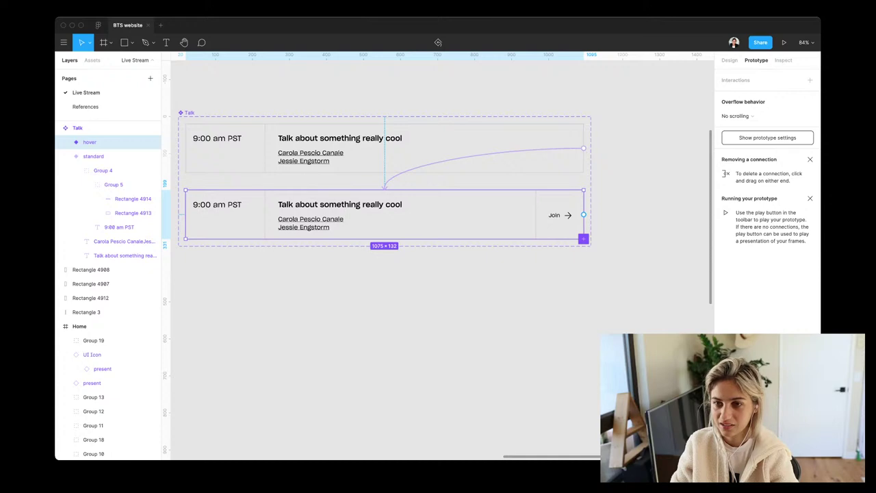
key("Escape")
scroll(290, 173, "down", 5)
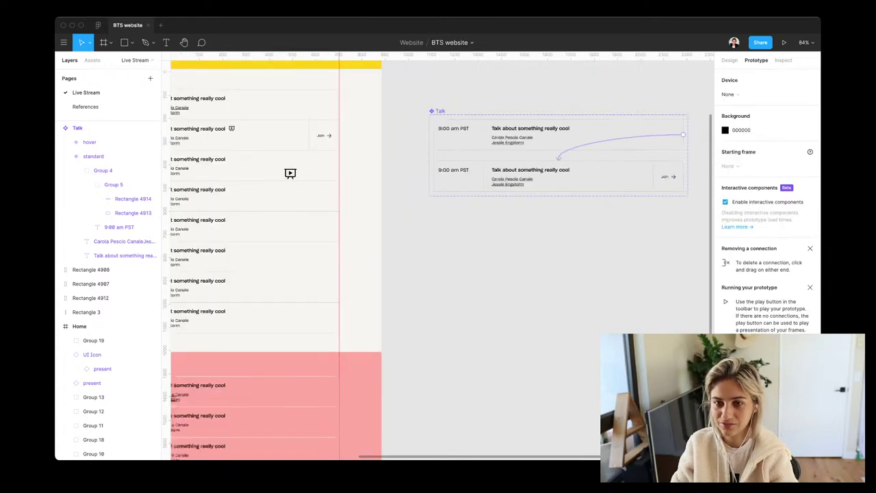
scroll(319, 171, "left", 5)
scroll(315, 200, "up", 5)
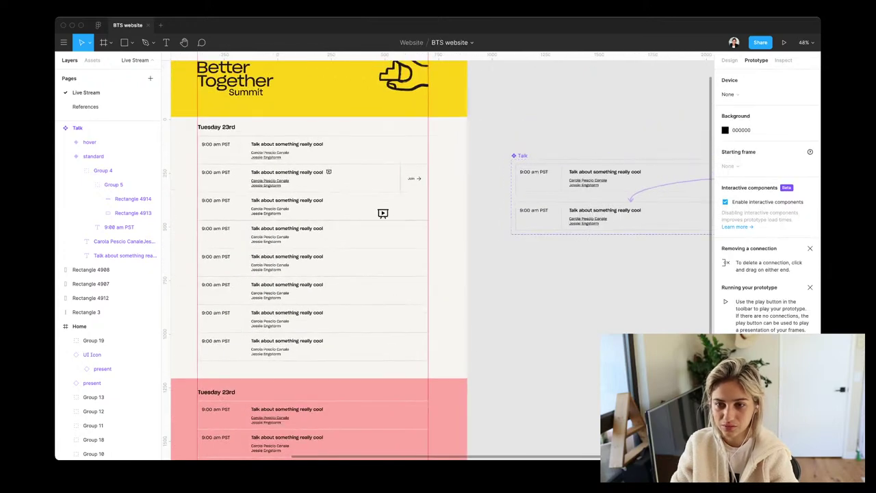
left_click(93, 156)
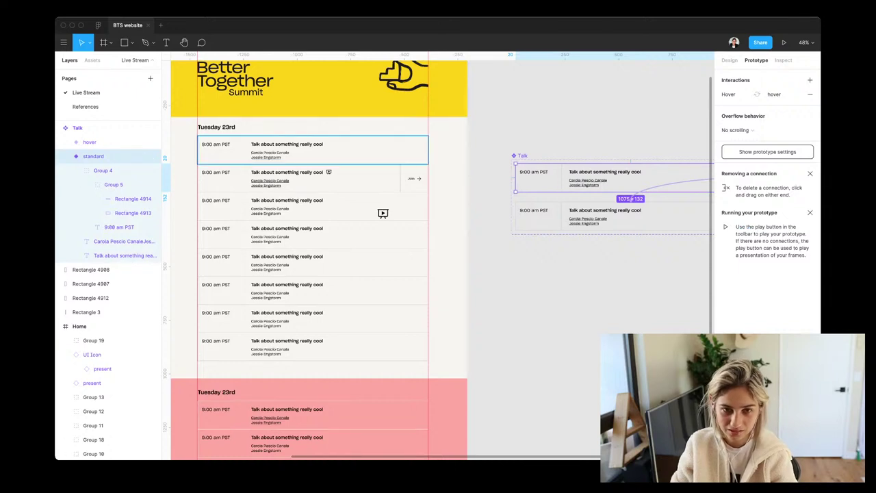
key("ctrl+c")
key("ctrl+v")
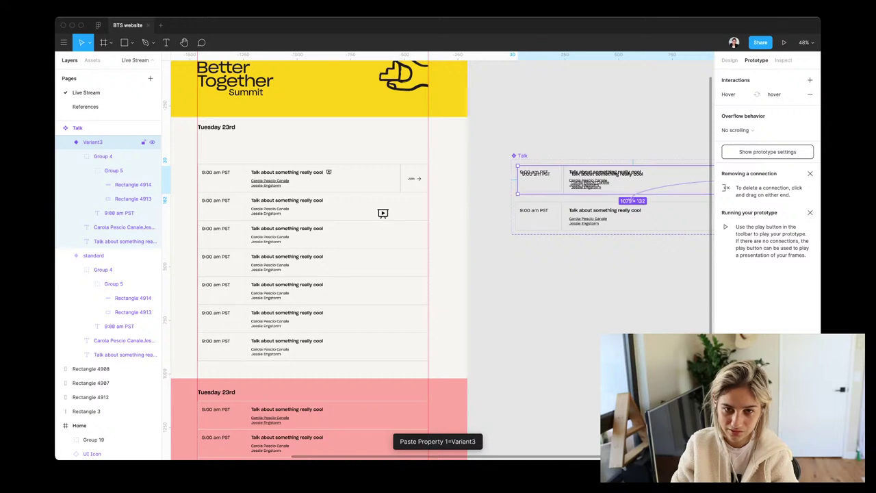
Delete the stray pasted variant from the Home page
left_click_drag(651, 185, 349, 150)
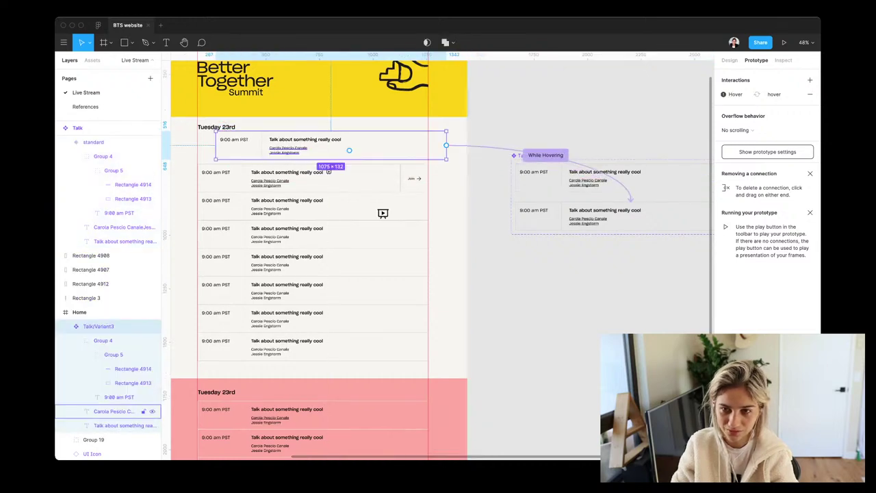
key("Delete")
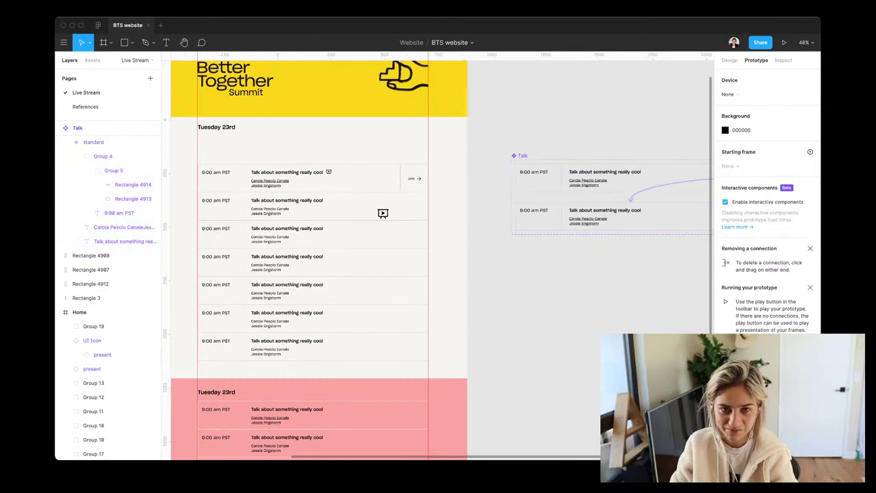
left_click_drag(383, 213, 456, 236)
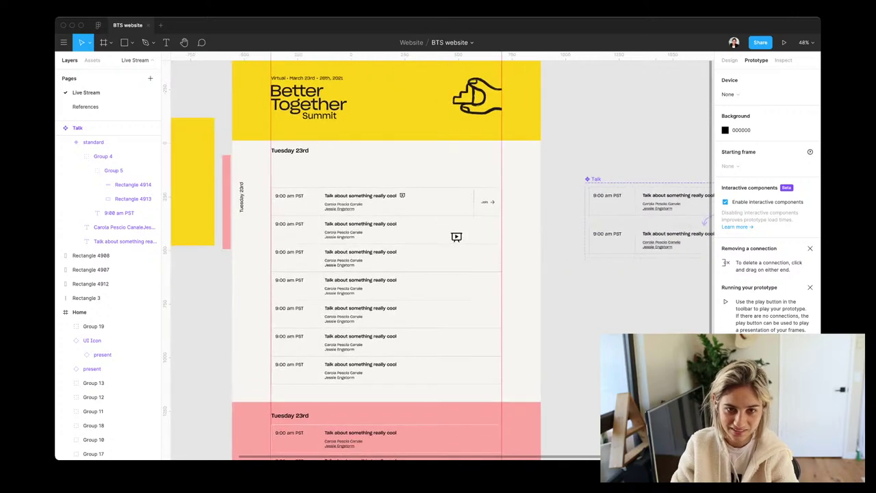
Paste a Talk instance into the first schedule row under the Tuesday 23rd heading
left_click(294, 150)
key("shift+2")
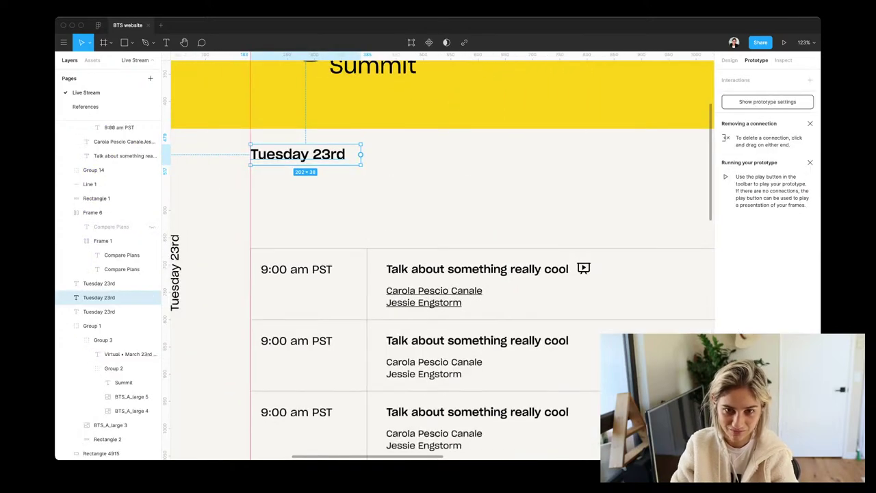
key("ctrl+v")
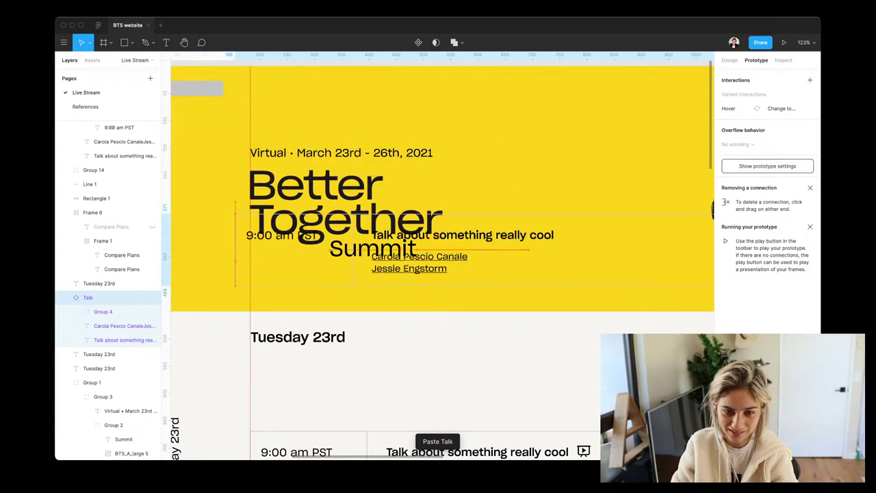
left_click_drag(425, 236, 438, 381)
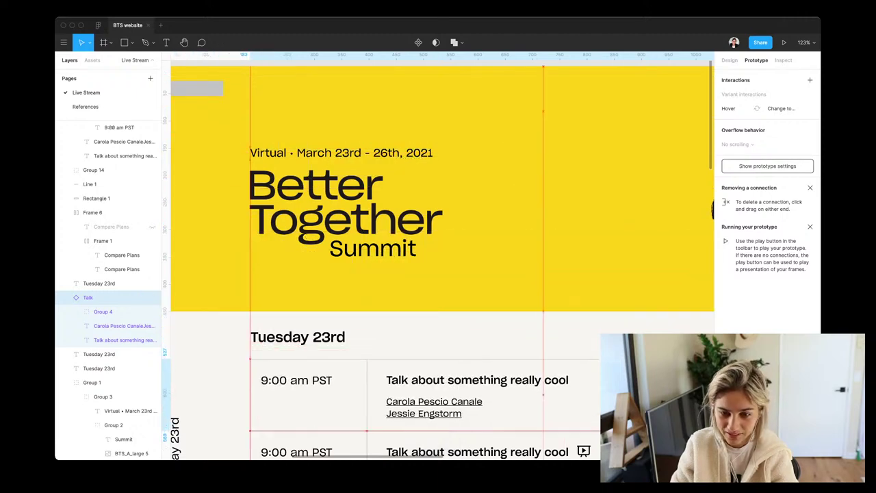
scroll(438, 256, "down", 3)
scroll(438, 255, "right", 2)
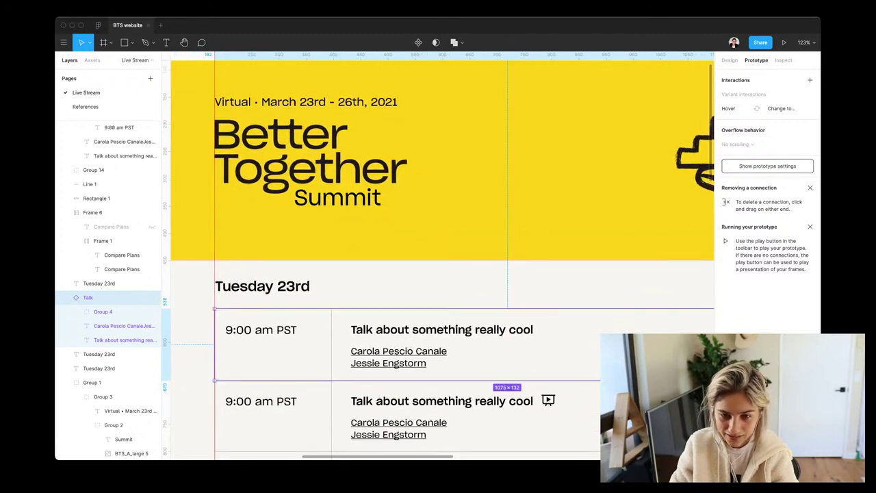
scroll(438, 255, "down", 3)
scroll(438, 256, "right", 2)
scroll(438, 256, "down", 5)
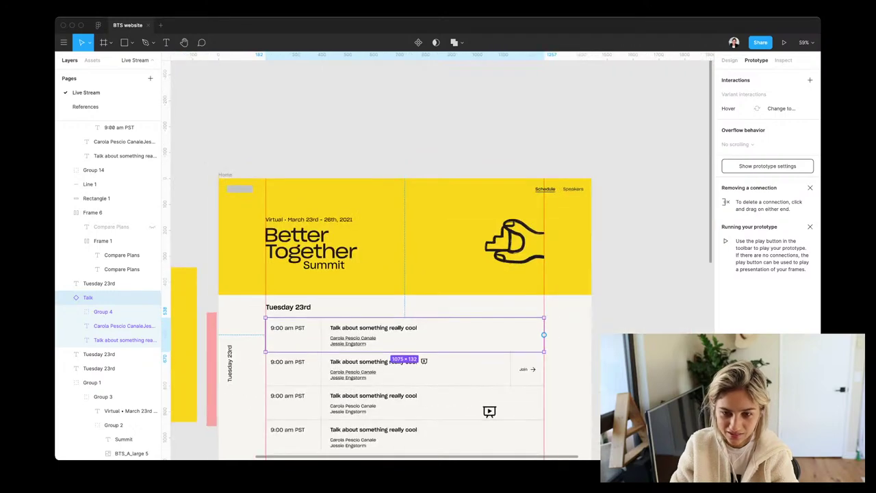
key("Escape")
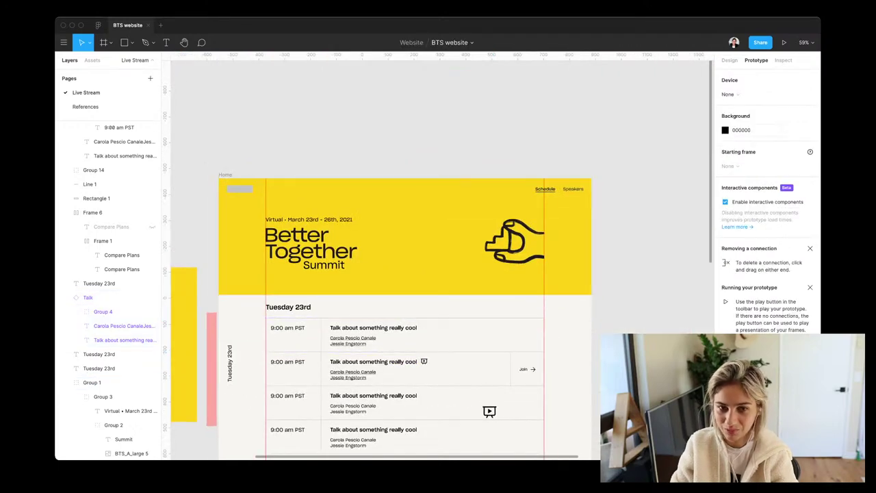
left_click(225, 174)
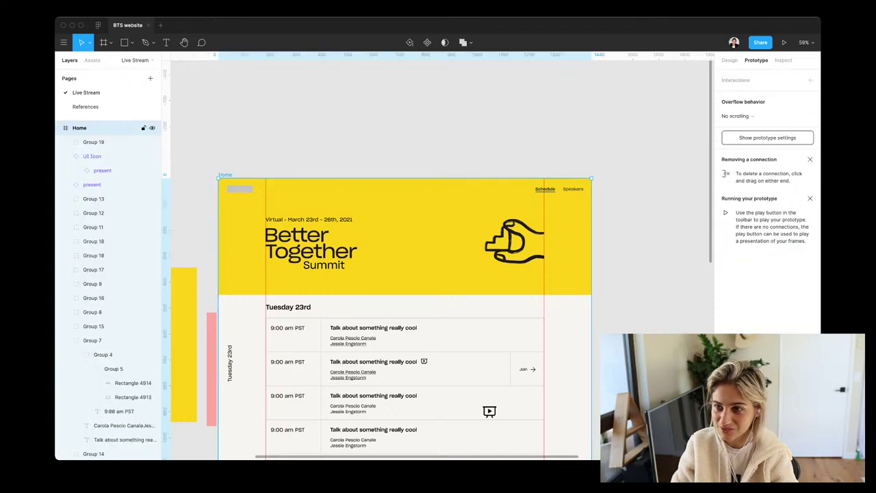
Run the Home frame as a prototype, then go back to the BTS website editor tab
left_click(784, 42)
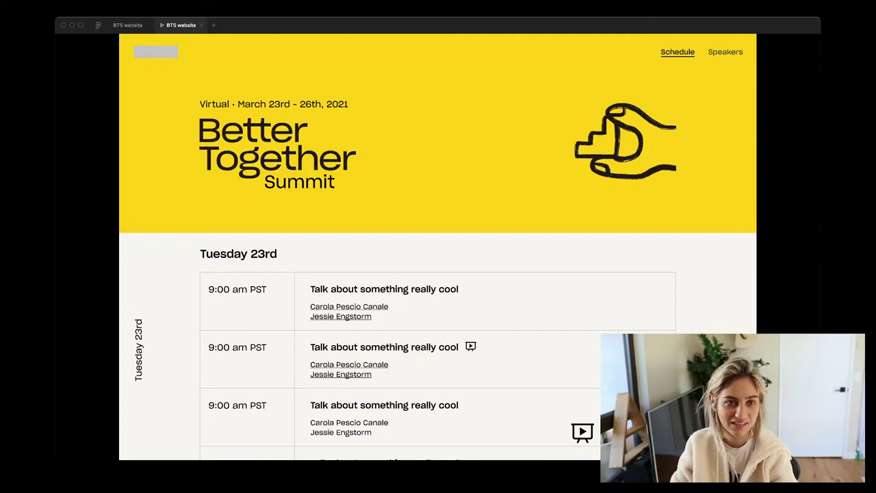
left_click(127, 25)
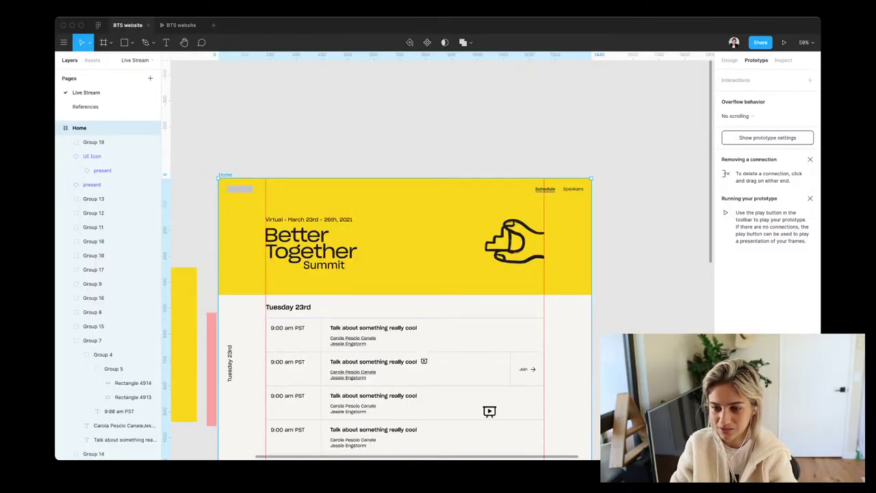
Duplicate the hover variant to create a third Talk variant
scroll(383, 308, "right", 7)
scroll(383, 308, "down", 2)
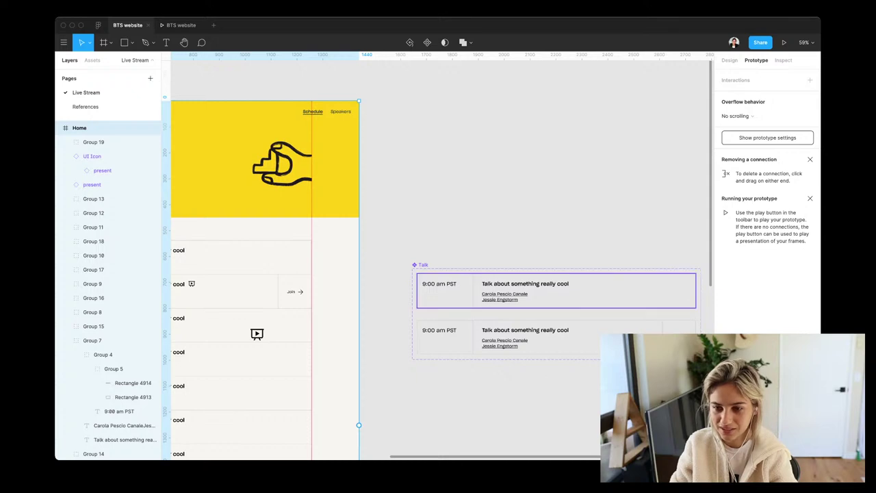
left_click(643, 346)
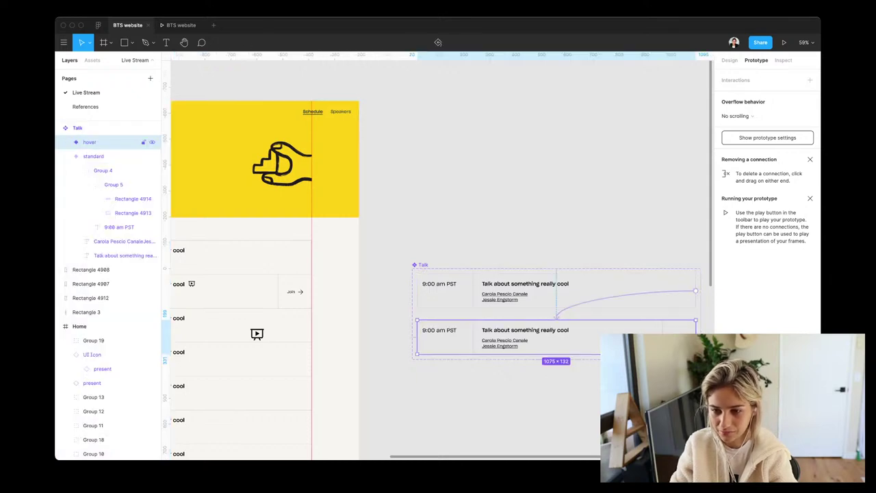
key("Escape")
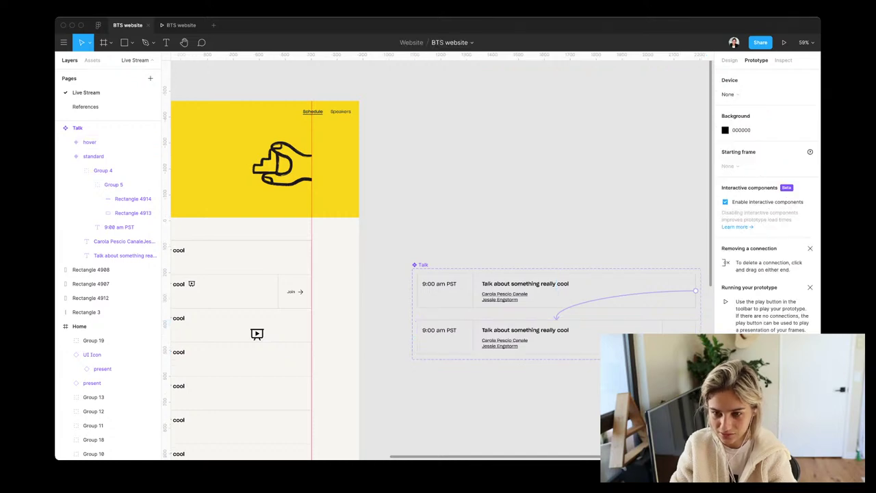
left_click(556, 338)
key("ctrl+d")
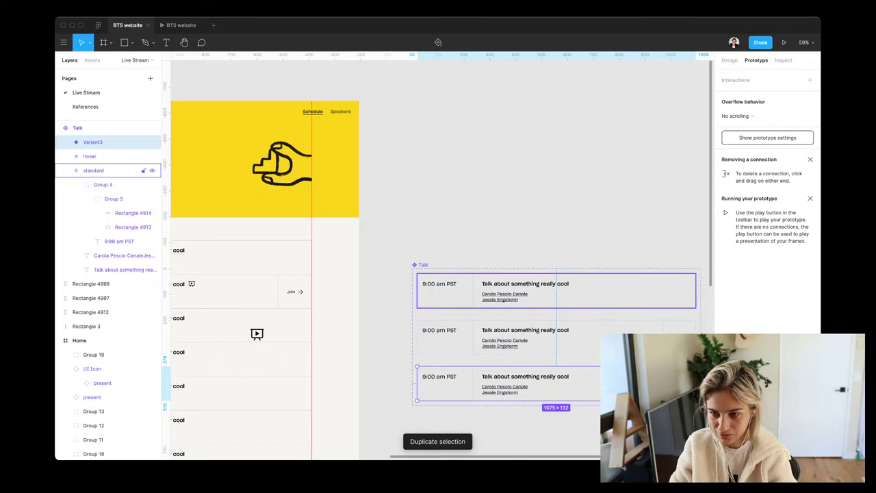
Group the hover row's contents and stretch its background rectangle to 861 px wide
left_click(95, 171)
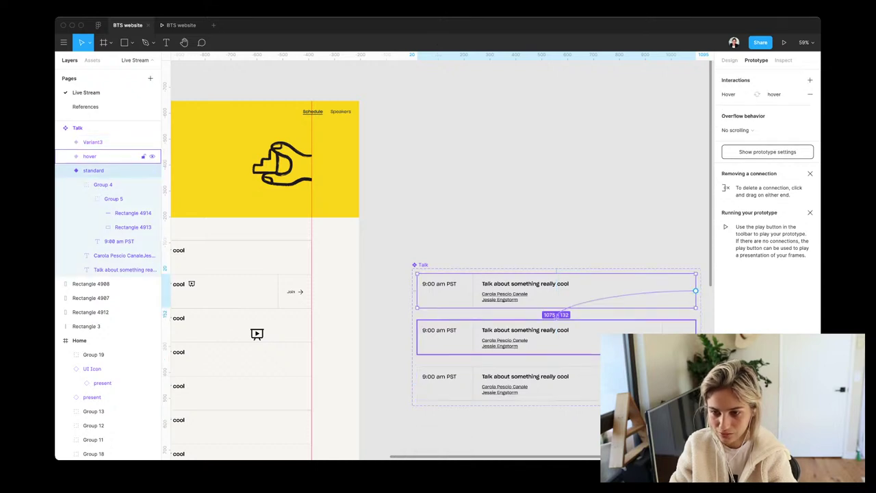
left_click(110, 156)
key("Escape")
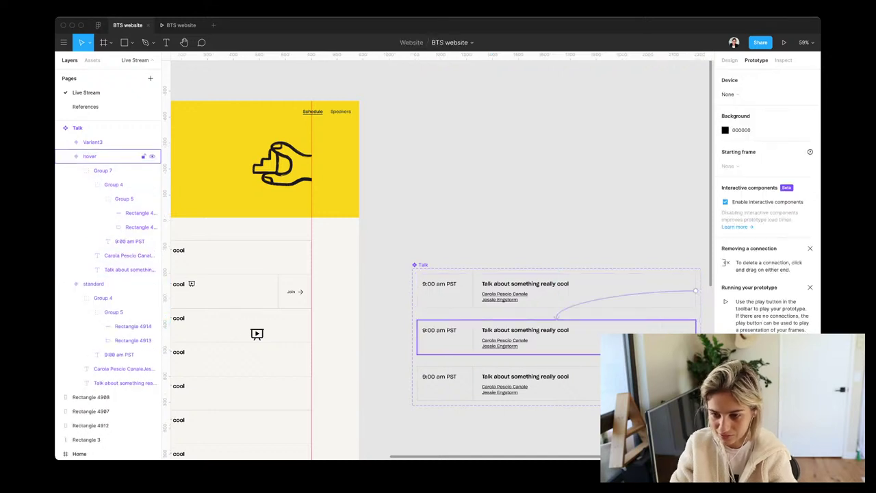
key("super+g")
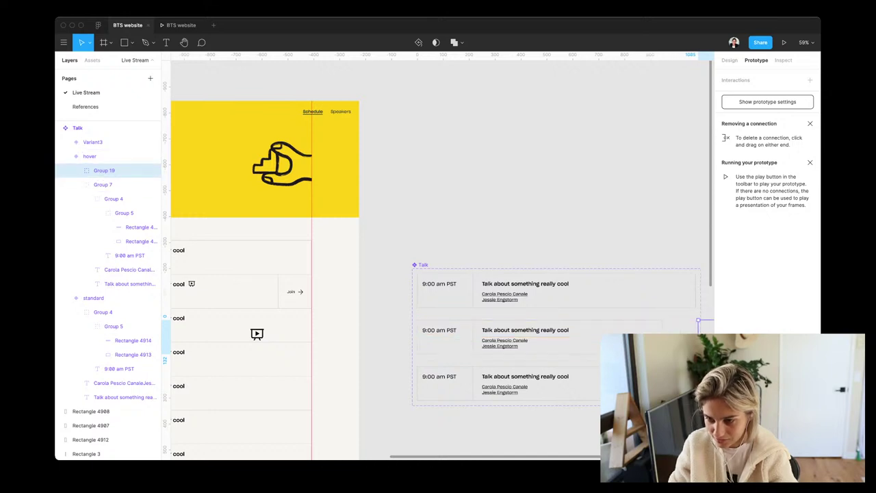
left_click(548, 336, "super")
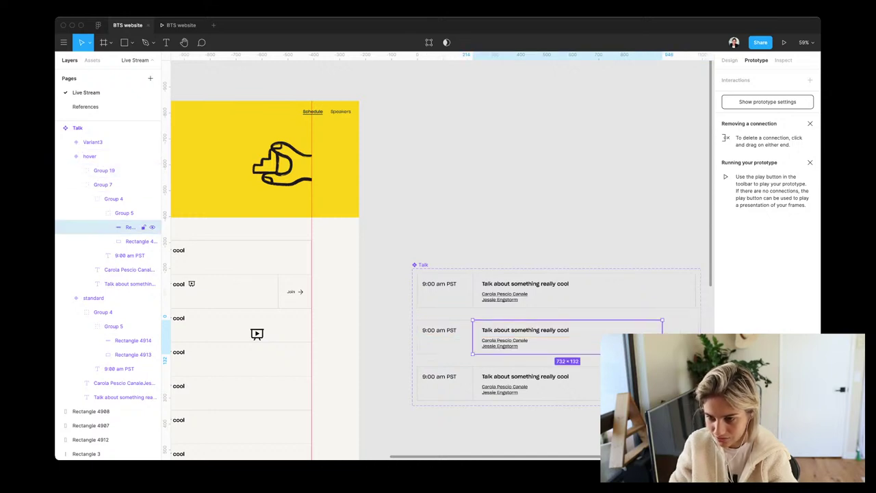
left_click_drag(663, 320, 695, 320)
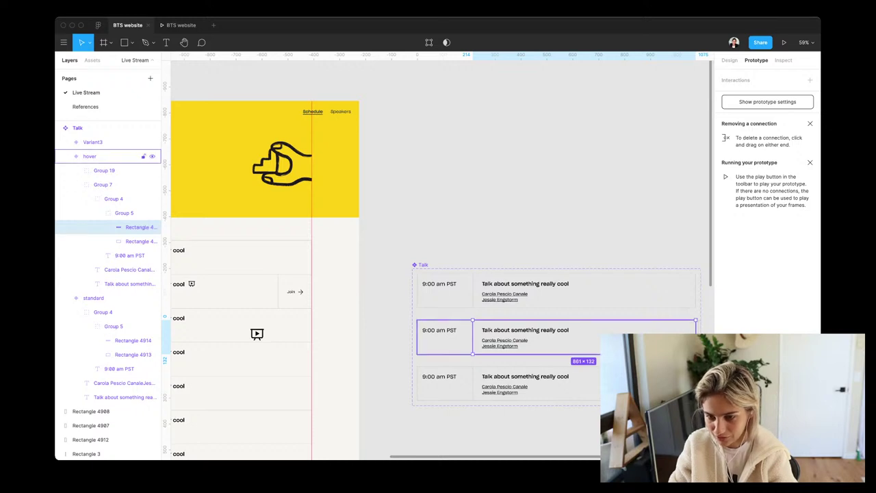
scroll(684, 328, "up", 5)
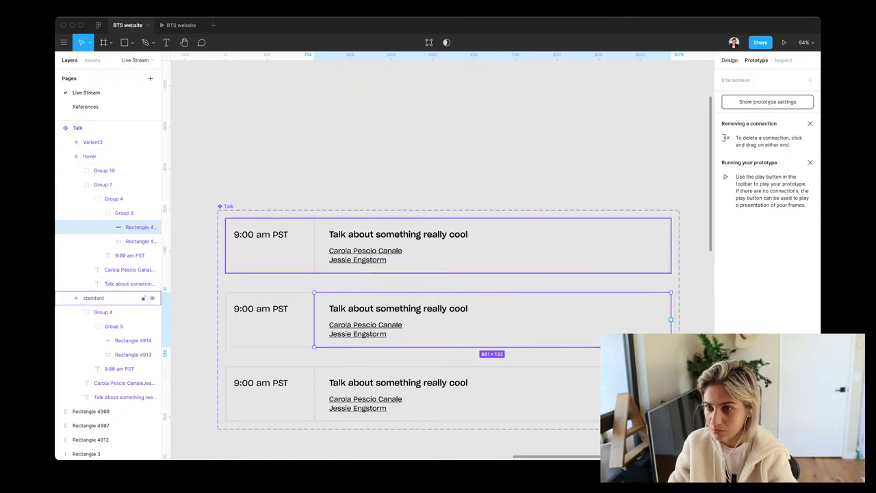
Give the hover background rectangle a C4C4C4 fill, setting opacity to 40% then 20%
key("alt+8")
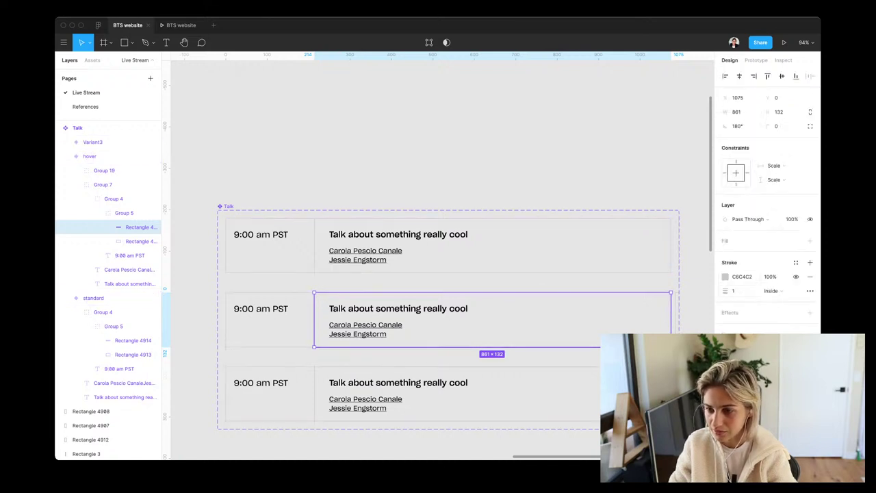
left_click(810, 241)
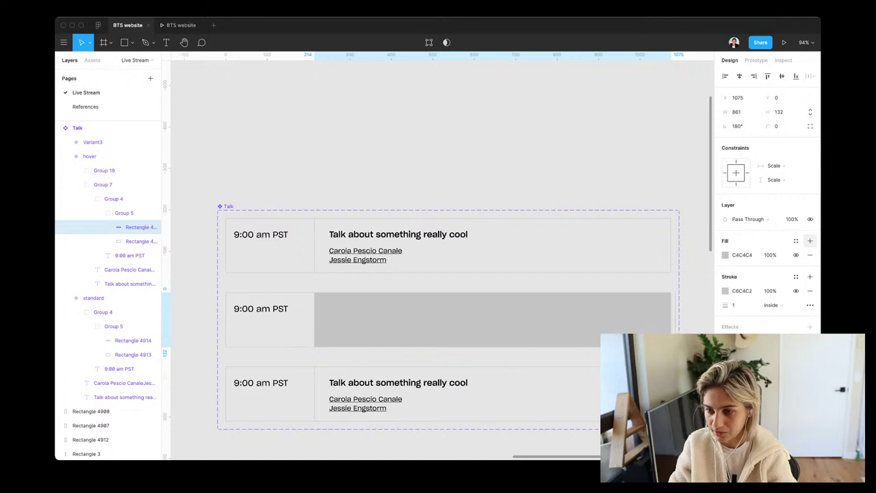
left_click(770, 254)
type("40")
key("Return")
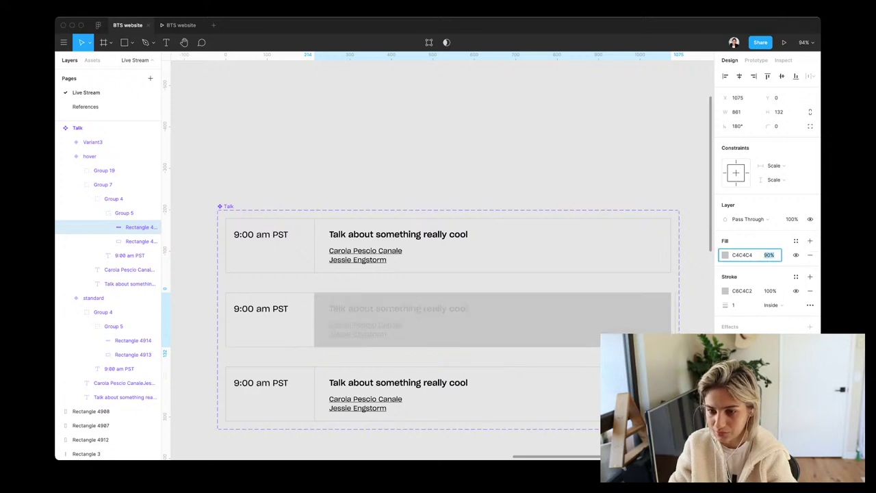
key("shift+Down")
key("shift+Down")
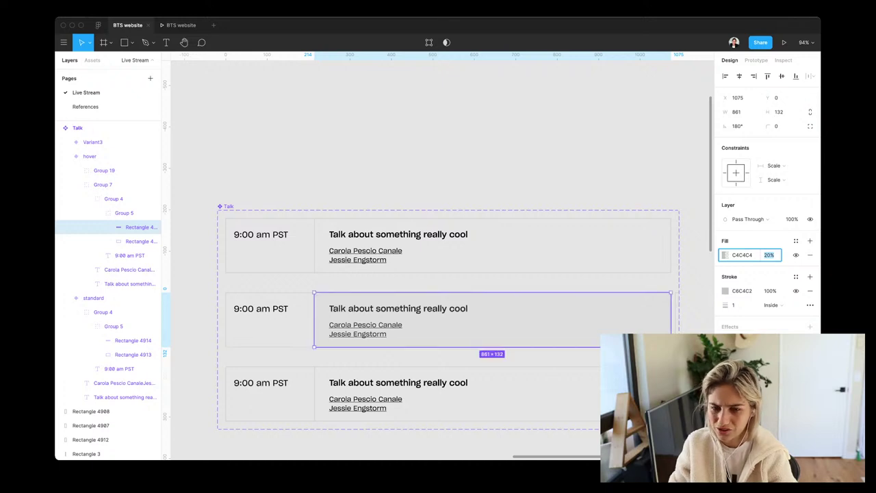
scroll(438, 260, "left", 10)
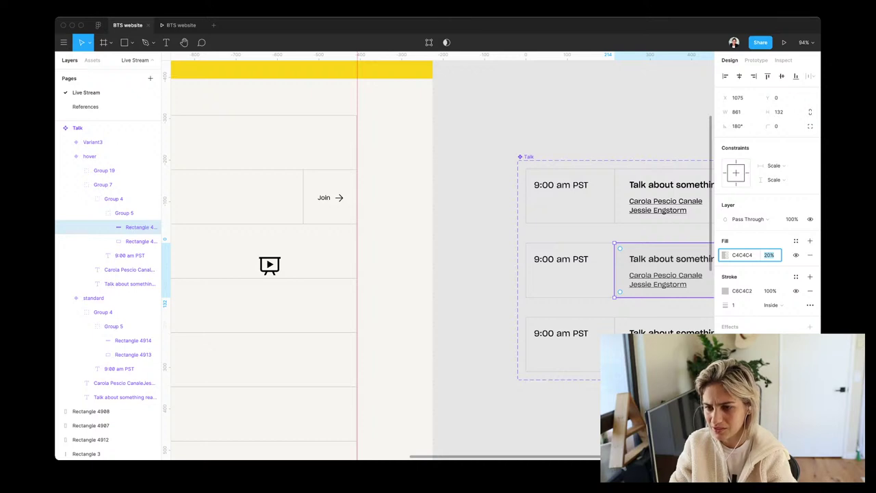
Select the inner background rectangle of the hover variant card
key("Escape")
scroll(438, 260, "right", 10)
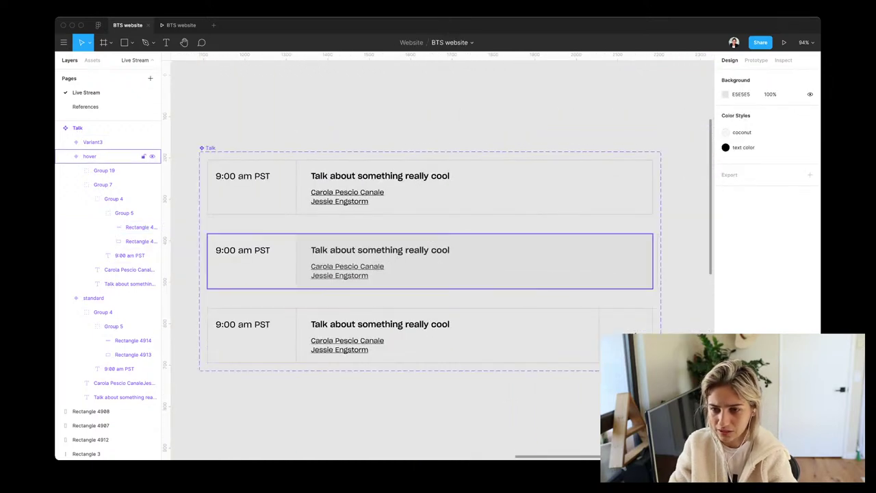
left_click(685, 262)
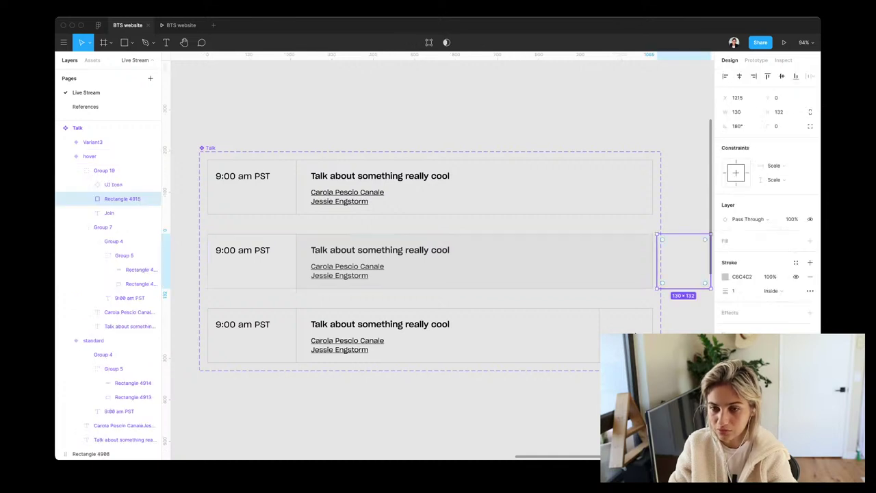
left_click(429, 261)
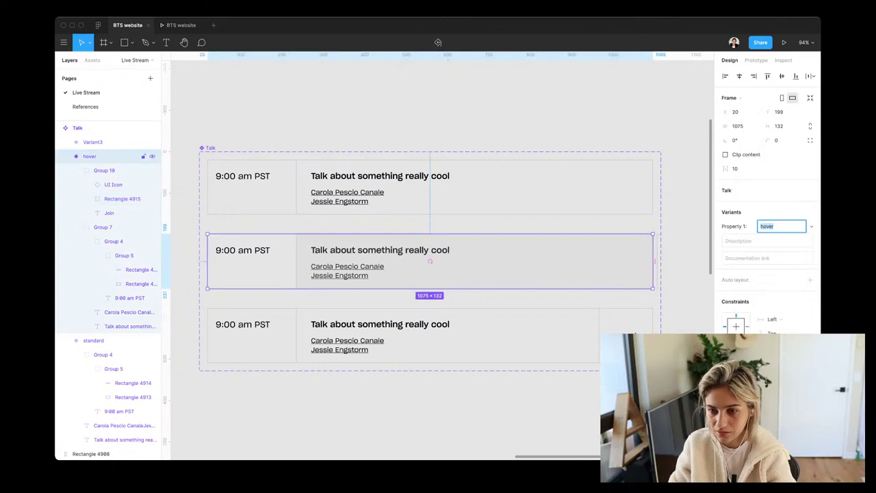
double_click(430, 261)
Duplicate the background rectangle, make the original a stroke-less right-end square, and stretch the copy back to 861 wide
key("super+d")
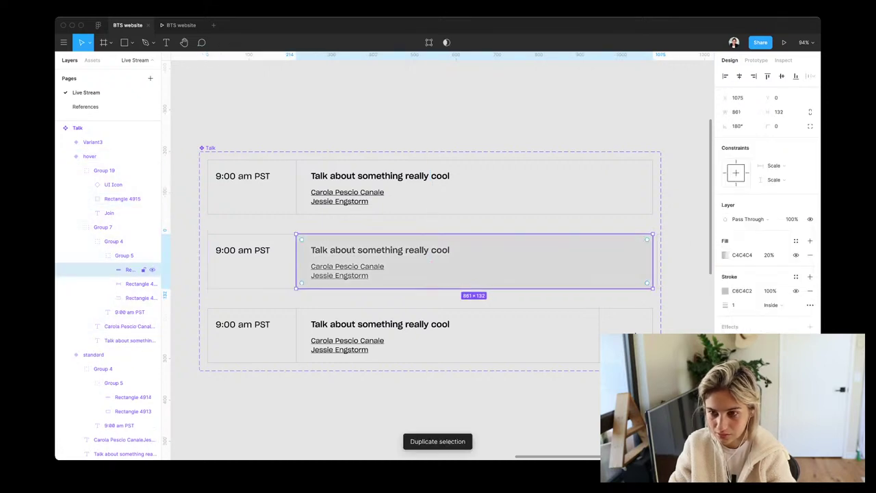
left_click_drag(653, 261, 599, 262)
key("Tab")
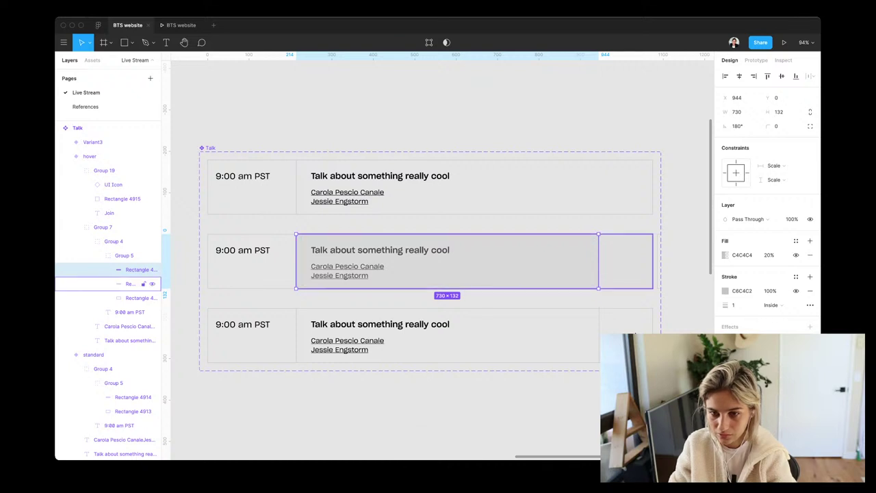
left_click_drag(297, 261, 598, 261)
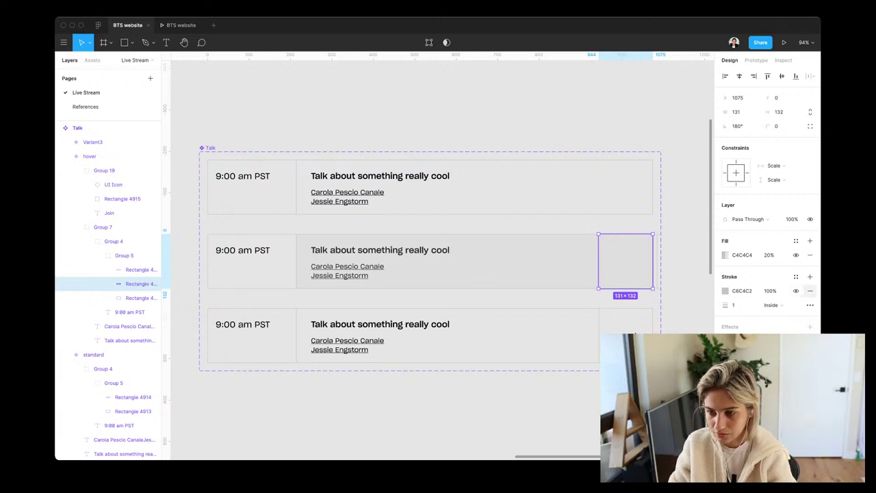
left_click(809, 291)
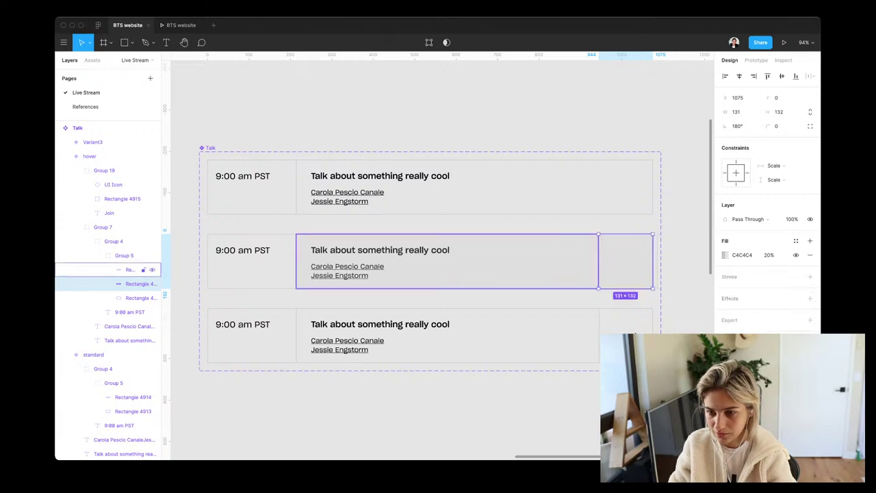
left_click(137, 269)
left_click_drag(598, 261, 653, 261)
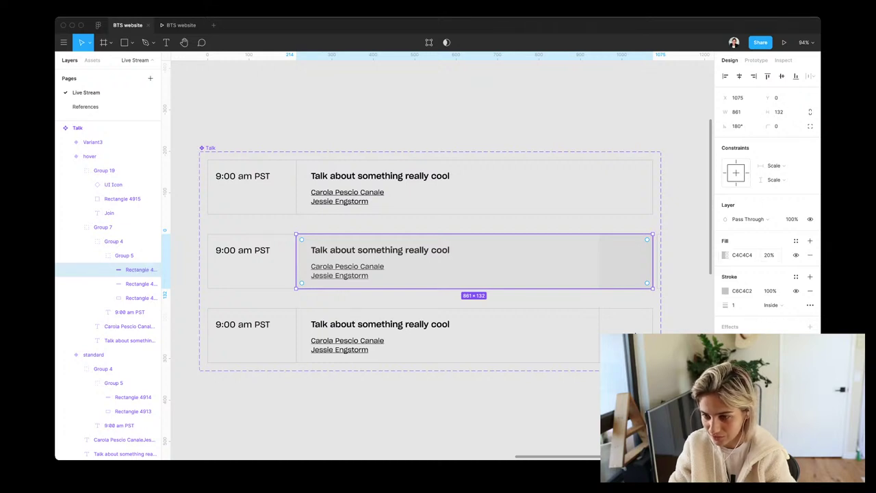
Undo a mistaken sampled fill and move the Talk set onto the schedule page
left_click(725, 254)
key("i")
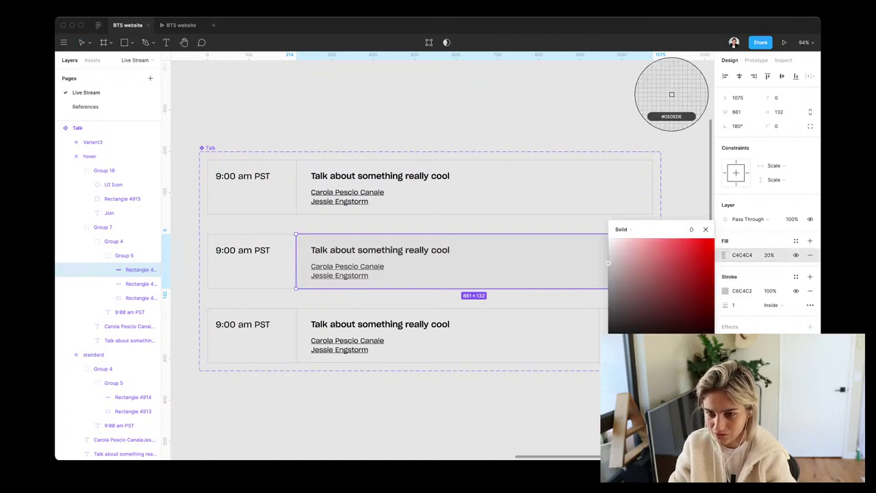
left_click(672, 94)
key("ctrl+z")
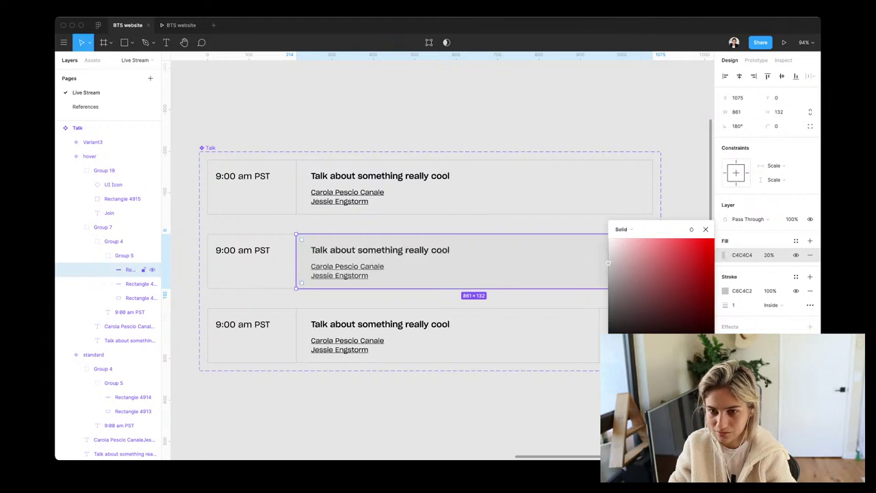
scroll(566, 252, "down", 3)
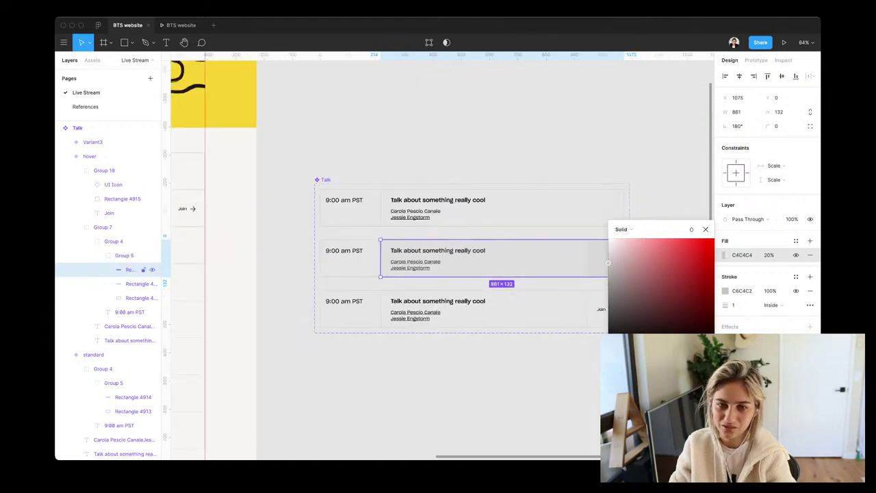
left_click(326, 179)
left_click_drag(326, 180, 447, 254)
Fill the wide background rectangle with the page's beige EDEBE9 using the eyedropper
left_click(438, 317, "super")
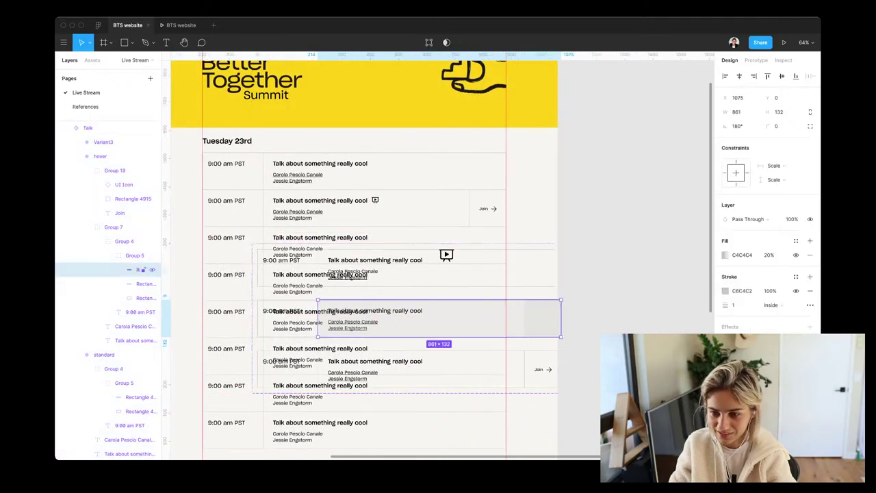
left_click(726, 255)
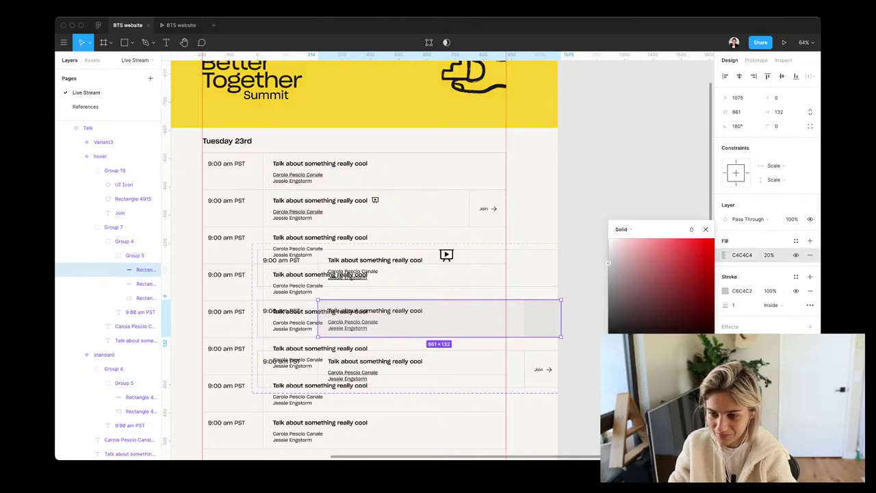
key("i")
left_click(672, 94)
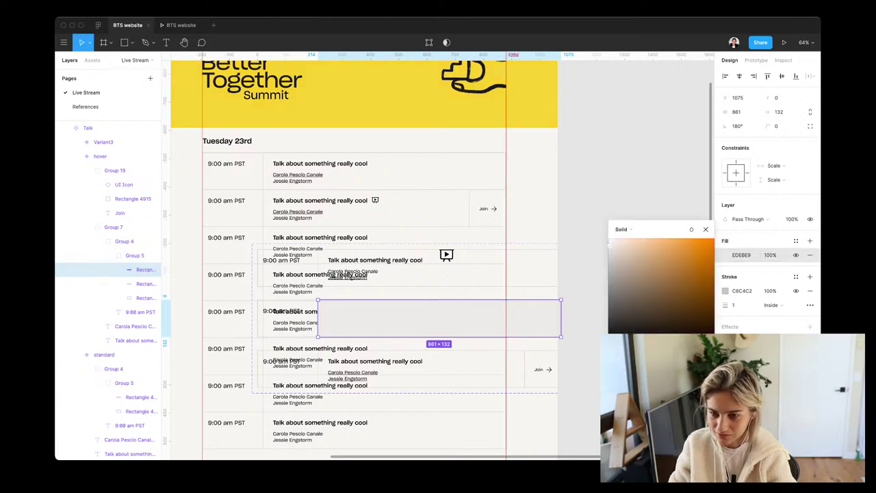
key("Escape")
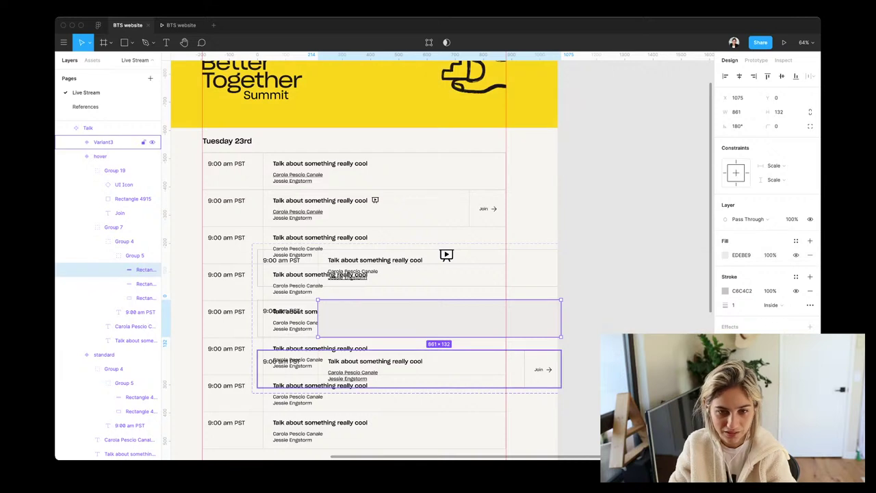
key("Escape")
key("Escape")
key("Escape")
key("Escape")
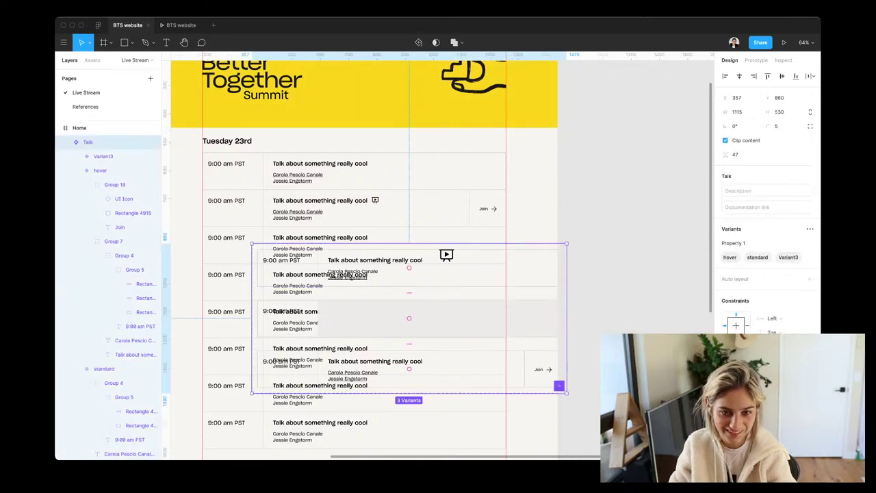
Undo an accidental auto layout and move the Talk set back beside the page
key("shift+a")
key("ctrl+z")
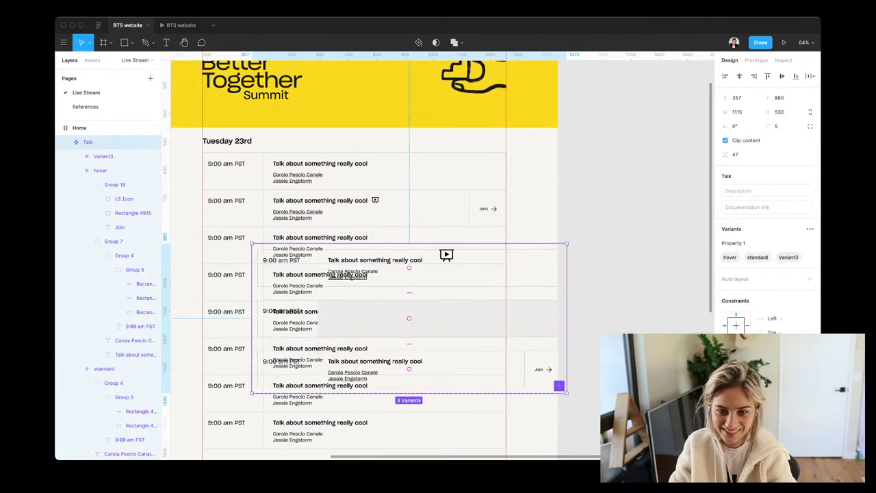
key("ctrl+z")
key("ctrl+z")
key("ctrl+z")
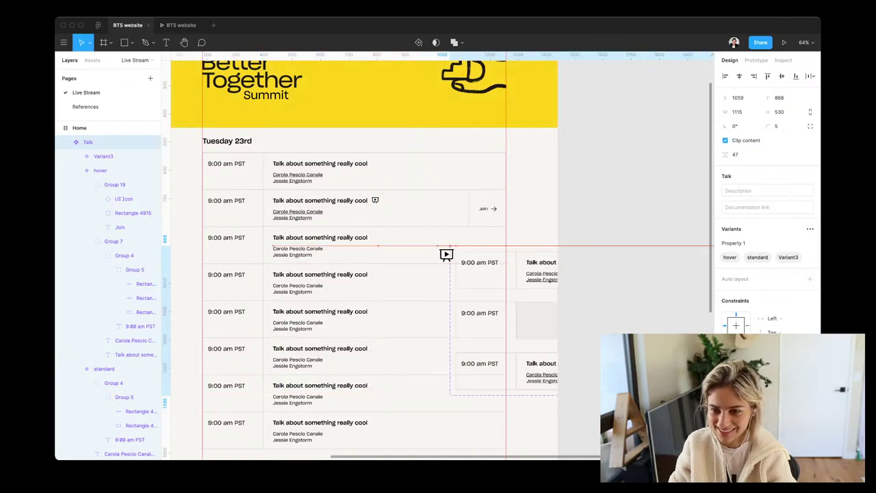
scroll(410, 256, "right", 6)
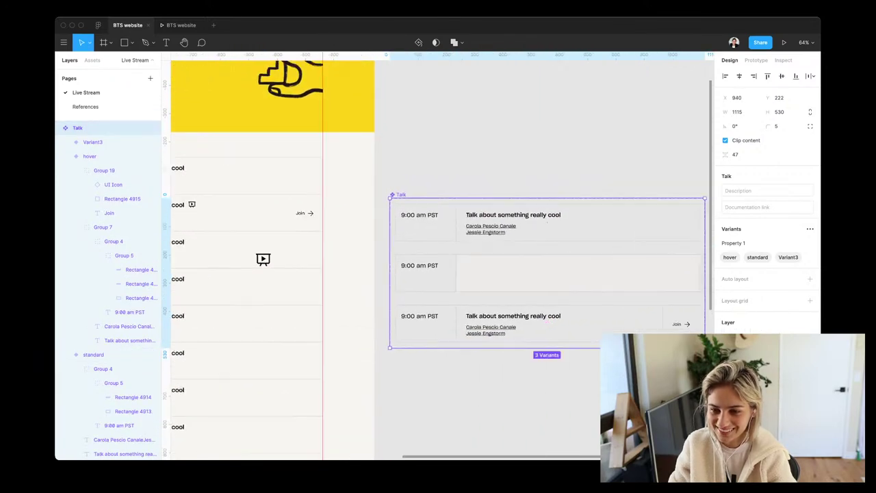
Restack the 9:00 am PST time, speaker names and talk title layers above Group 5
left_click(140, 269)
left_click(141, 284)
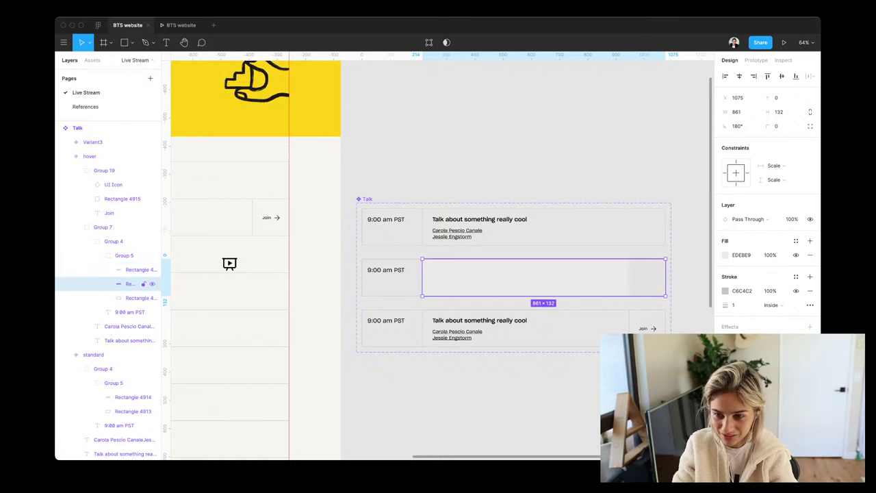
left_click(130, 298)
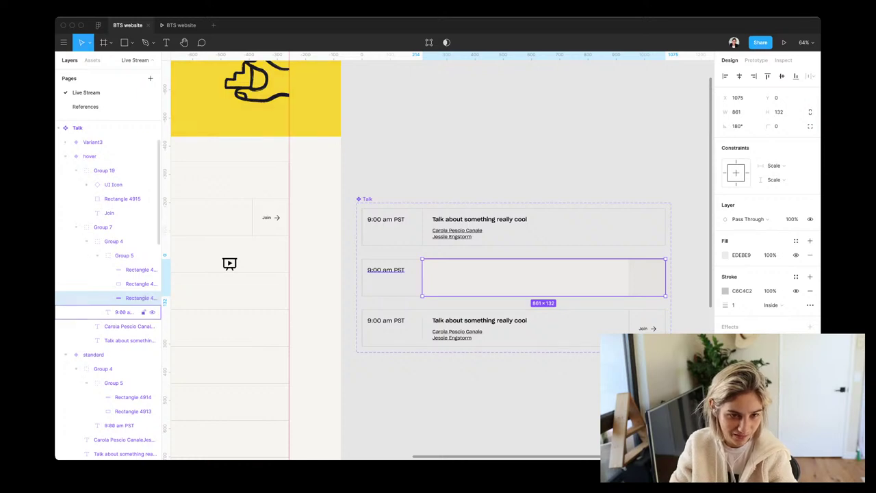
left_click(123, 255)
key("super+bracketleft")
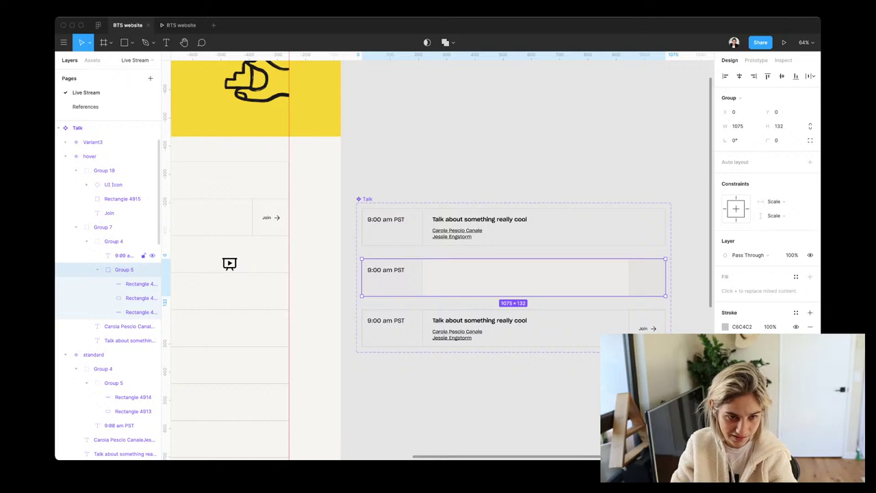
left_click(129, 326)
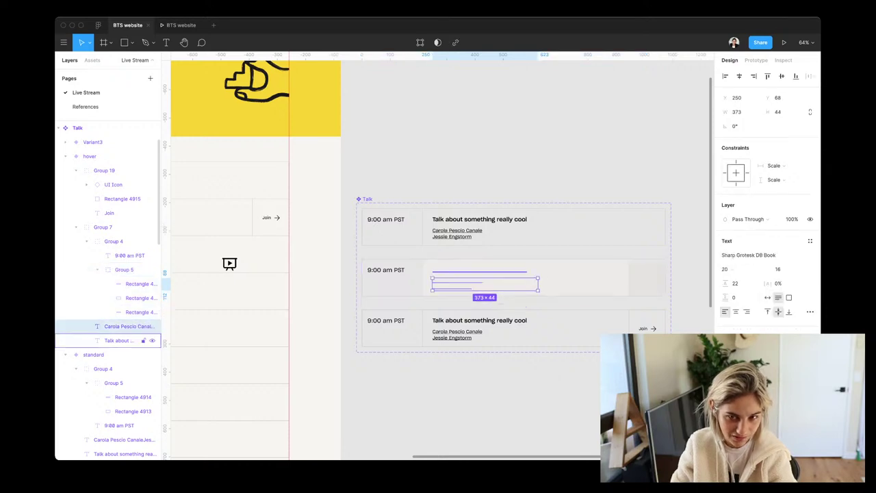
left_click(127, 340, "shift")
left_click_drag(127, 340, 123, 262)
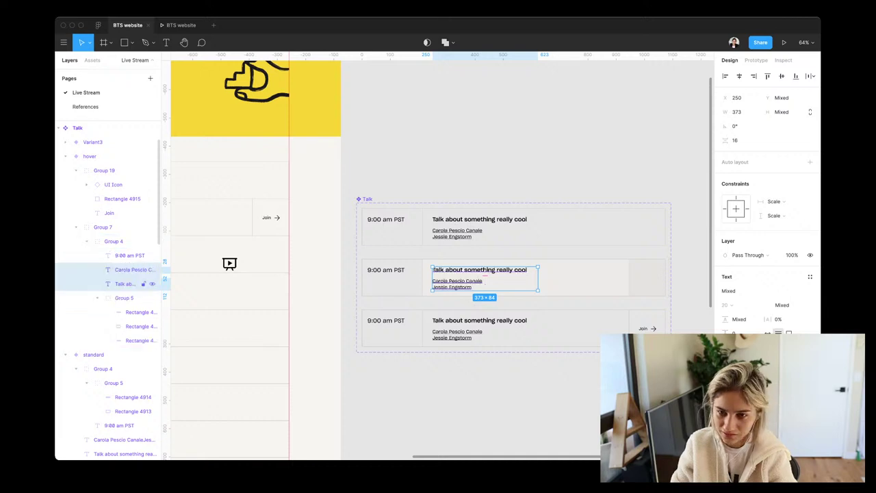
left_click(140, 311)
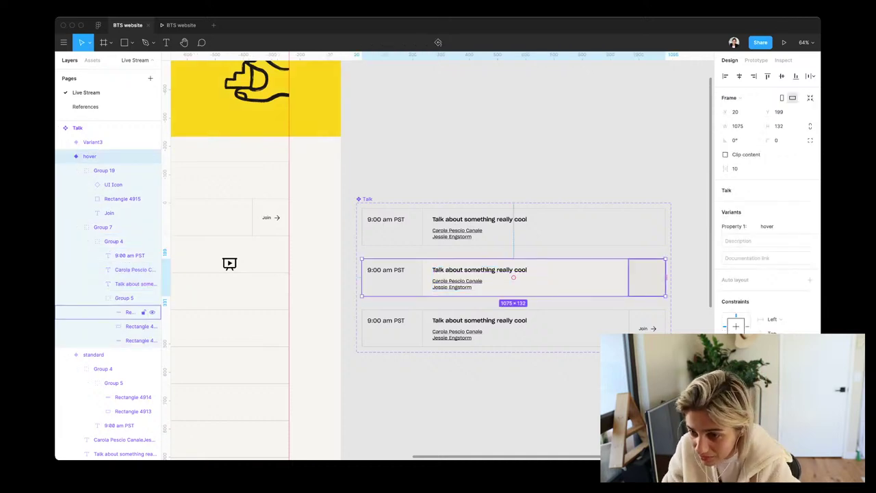
scroll(637, 274, "right", 2)
scroll(637, 274, "up", 2)
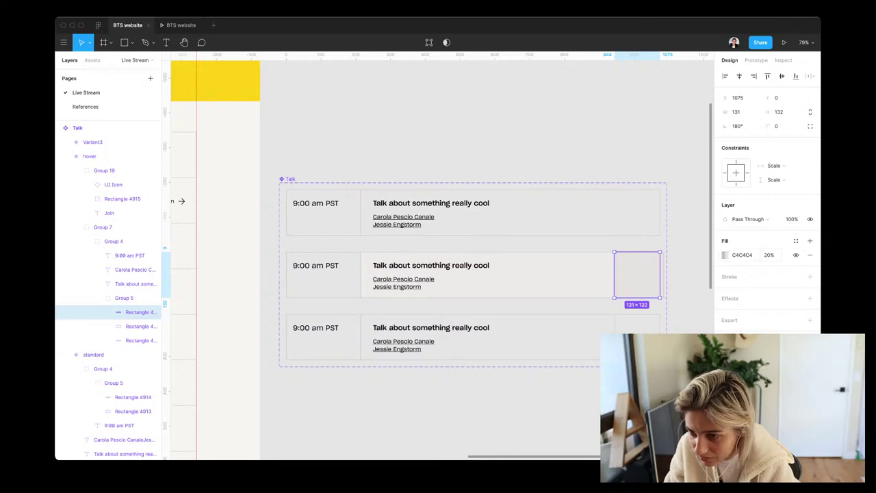
Fill the right-end square with the sampled EDEBE9 beige
left_click(726, 254)
key("i")
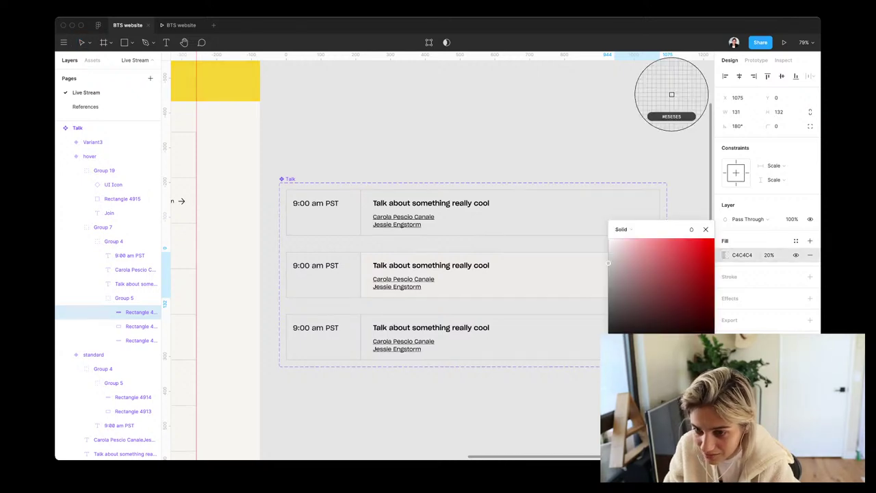
left_click(671, 93)
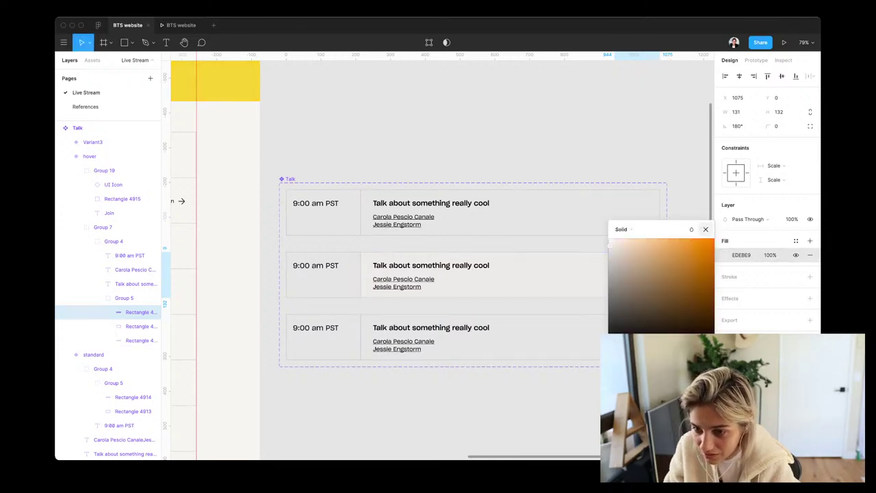
left_click(705, 229)
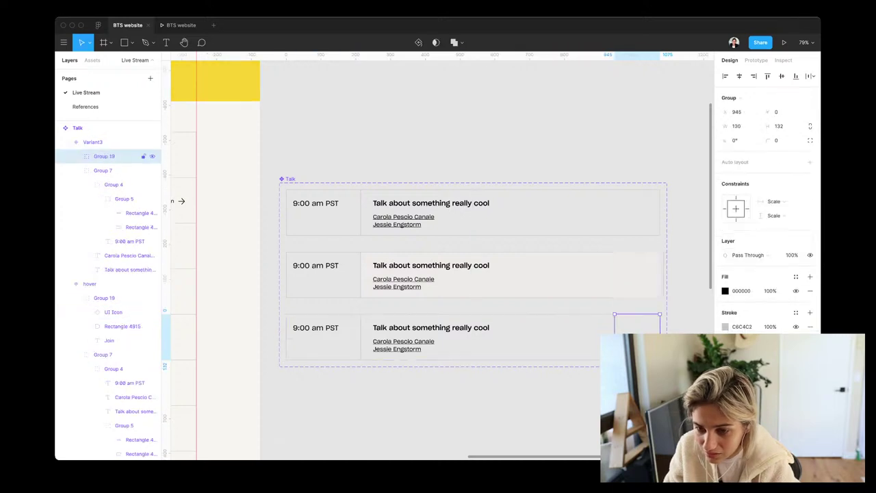
Set the 861-wide row rectangle's stroke position to outside
left_click(510, 274)
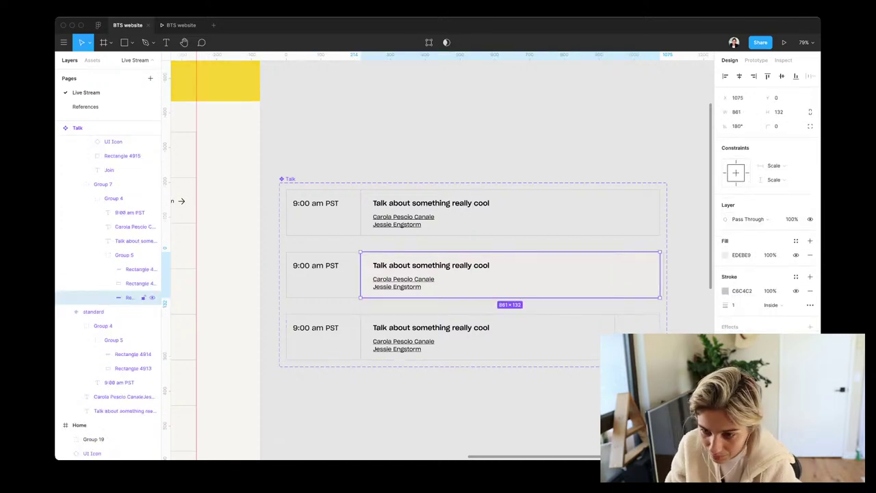
left_click(487, 336)
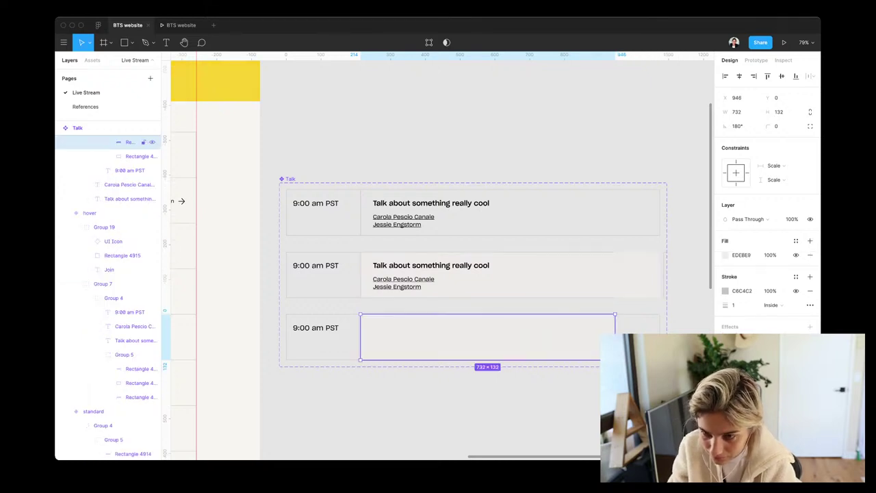
left_click(510, 274)
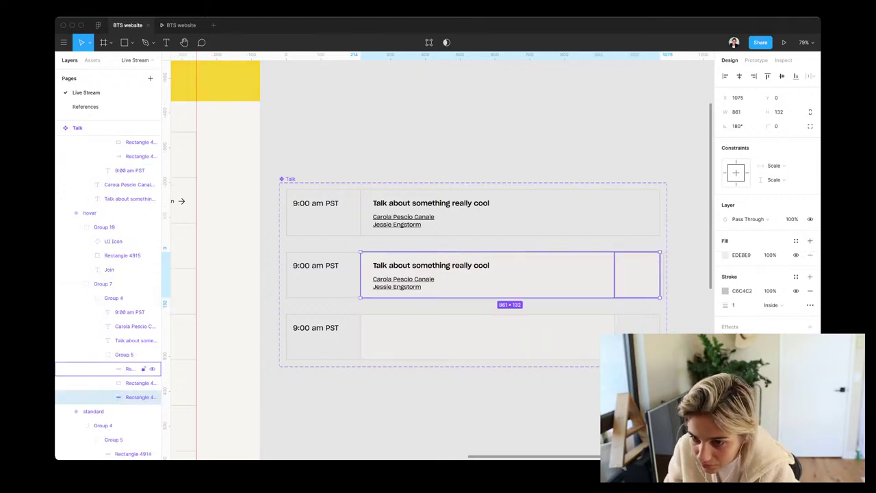
left_click(130, 368)
left_click(137, 397)
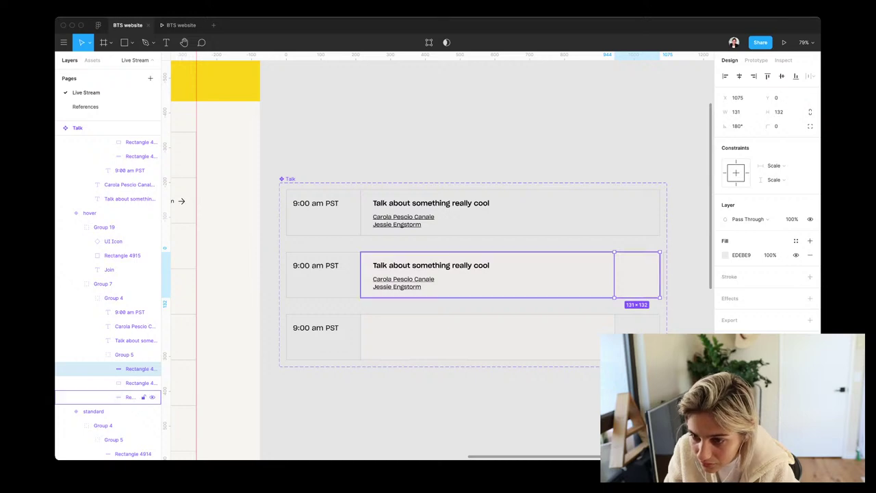
key("shift+2")
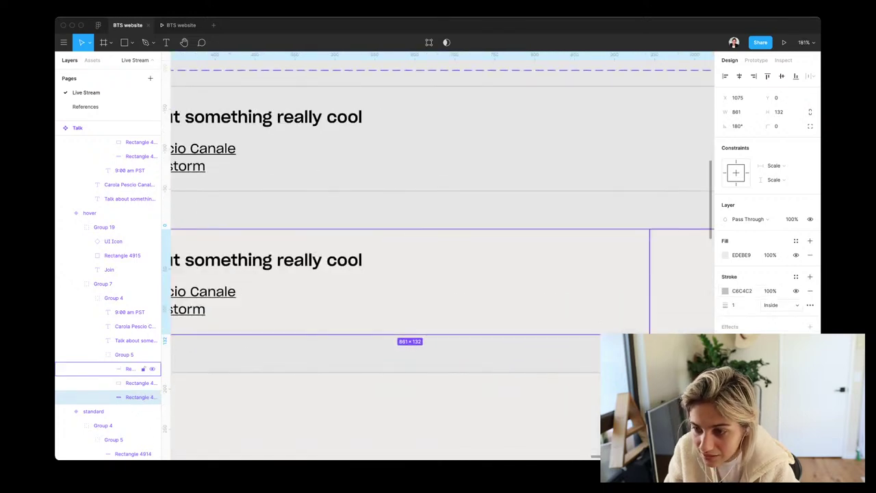
left_click(772, 305)
left_click(780, 314)
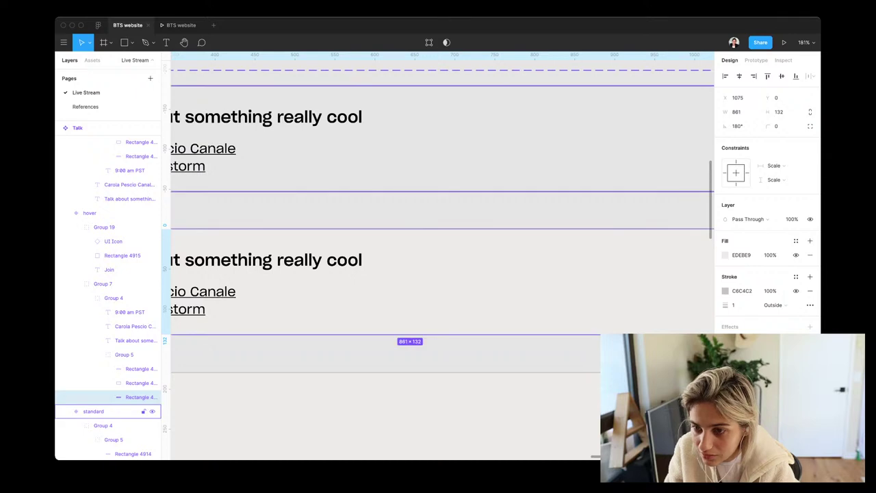
left_click(109, 411)
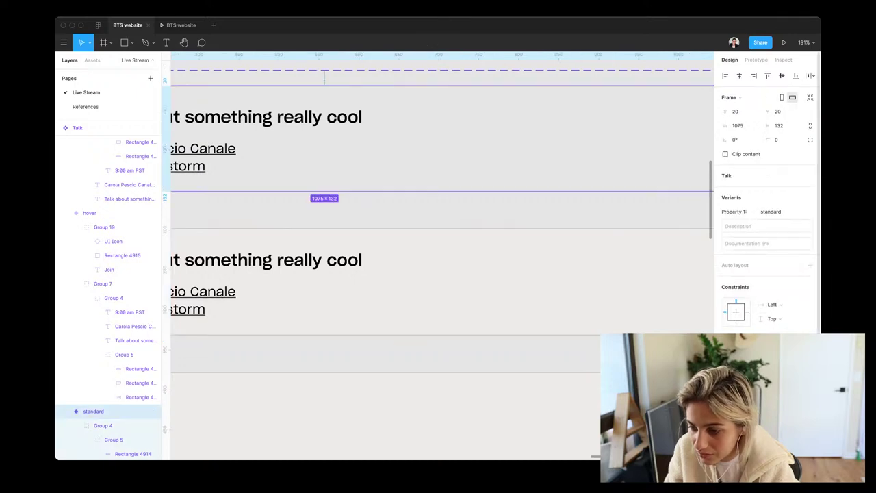
Trim the right-end square to 130 × 130 with its top edge at Y 1
scroll(767, 206, "down", 5)
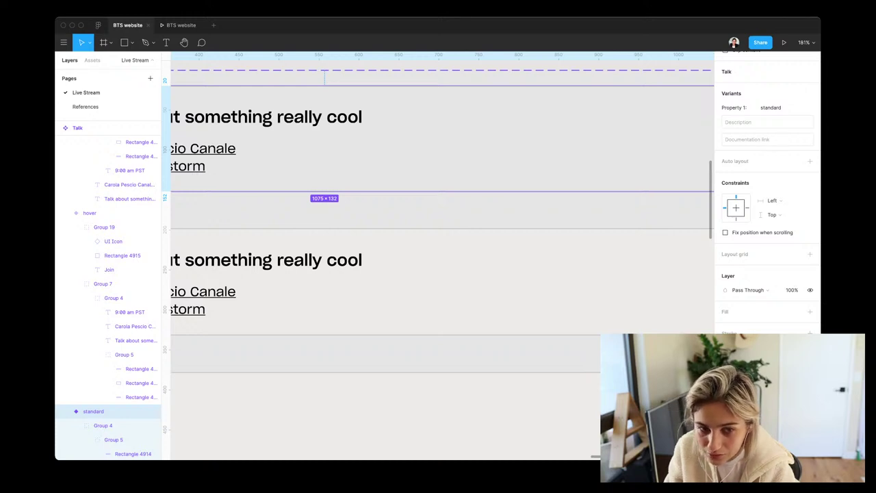
left_click(130, 397)
scroll(438, 260, "right", 3)
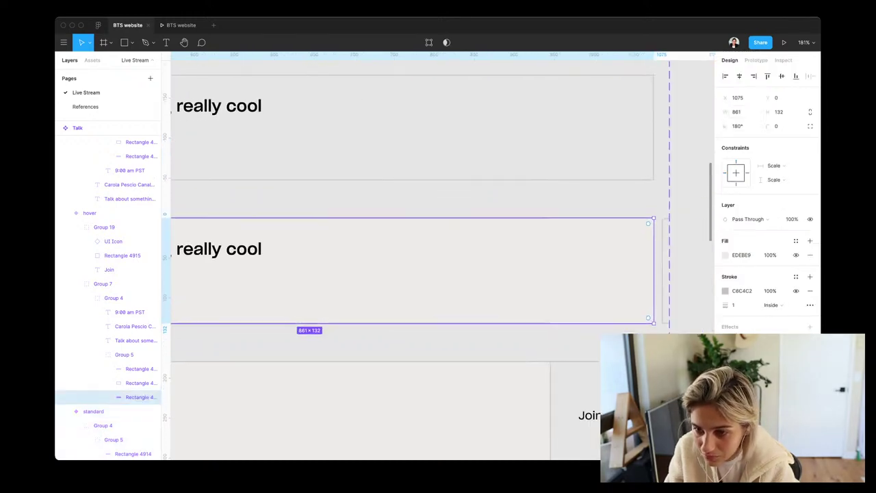
left_click(130, 368)
scroll(587, 231, "up", 5)
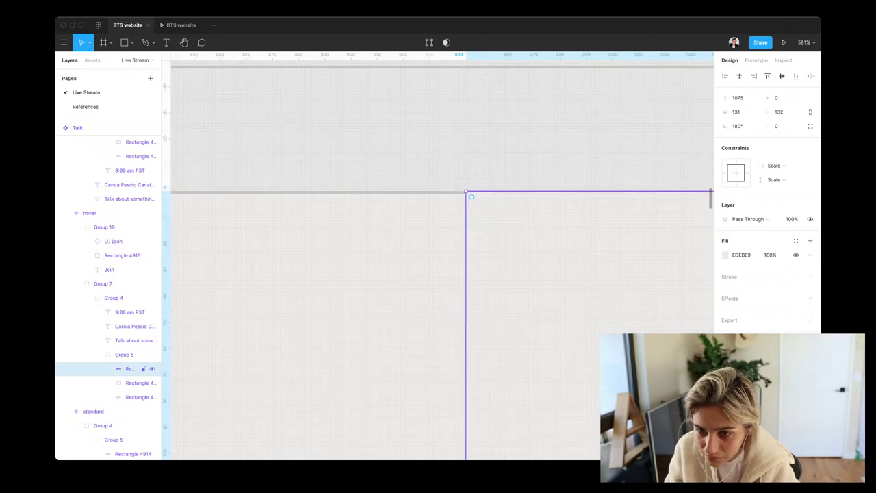
left_click_drag(479, 192, 479, 194)
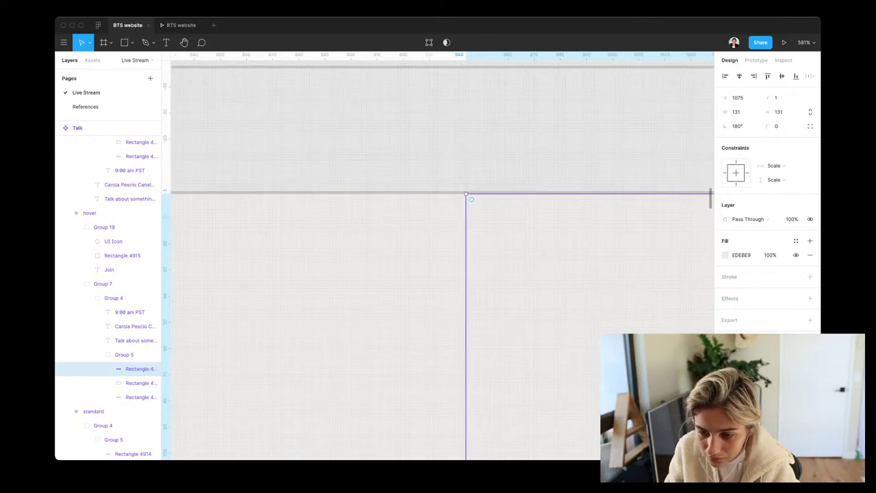
scroll(438, 260, "up", 4)
scroll(438, 260, "down", 1)
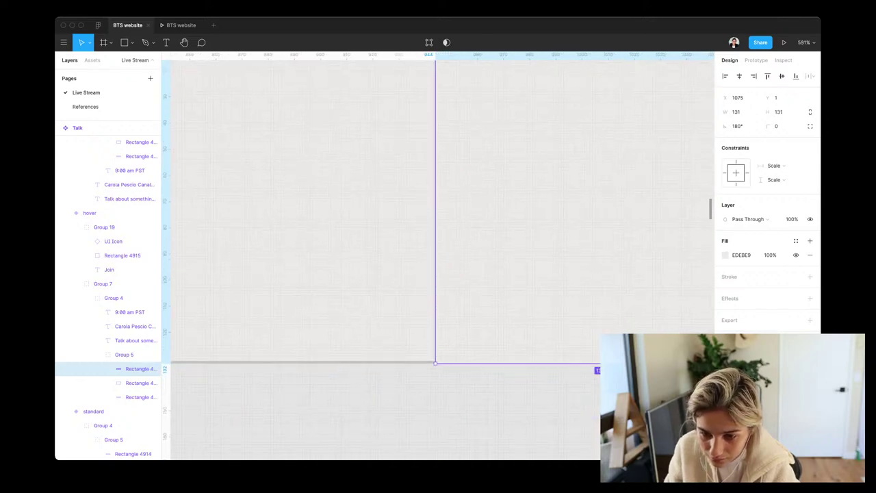
key("super+Up")
key("super+Up")
scroll(383, 212, "right", 3)
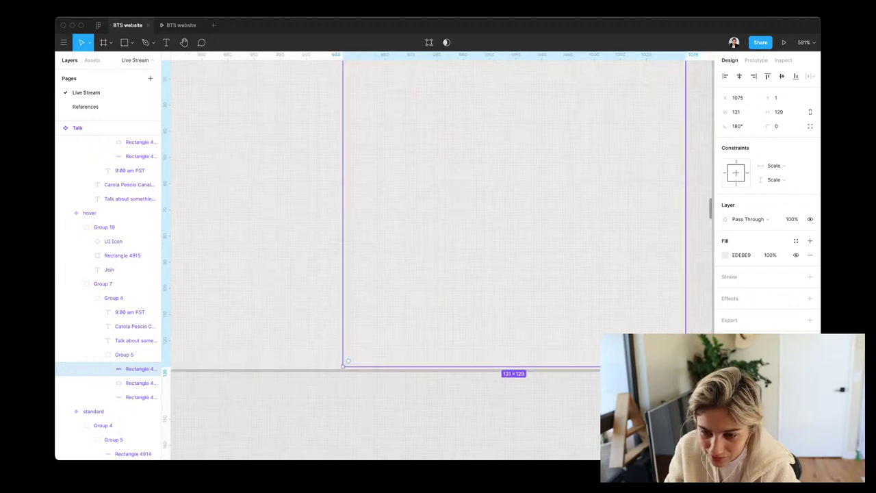
key("super+Down")
key("super+Down")
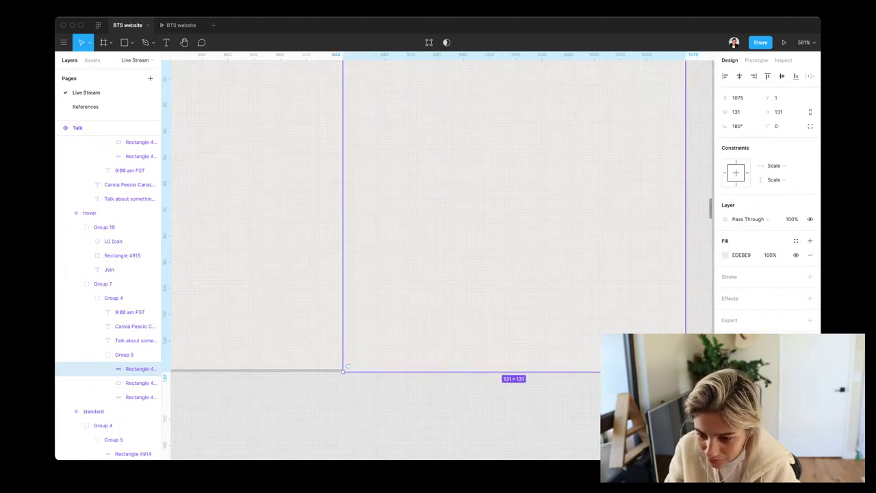
key("super+Up")
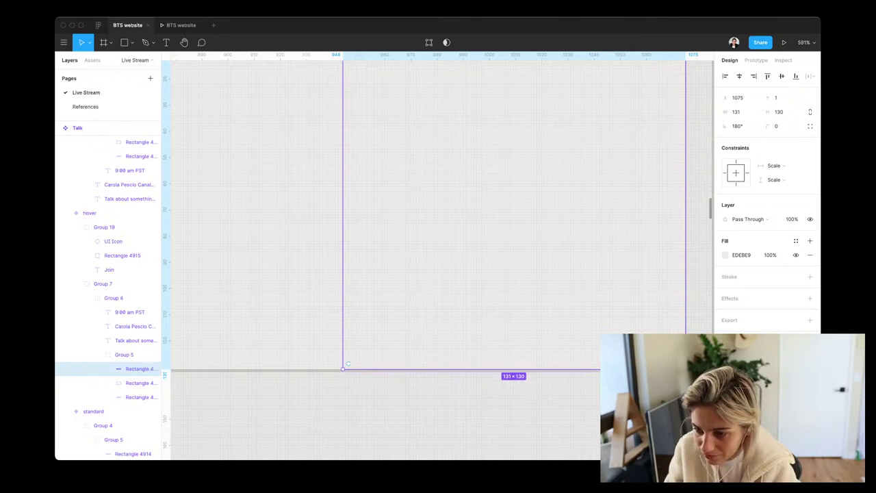
key("super+Left")
scroll(438, 260, "down", 5)
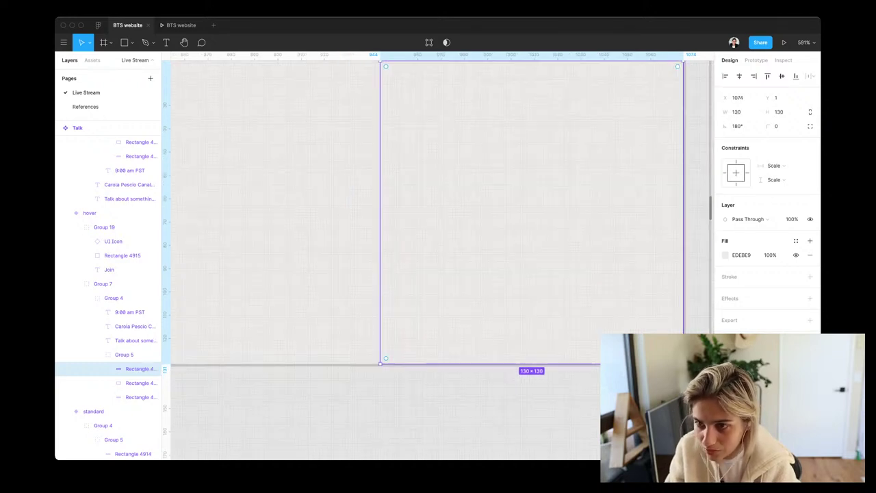
scroll(438, 261, "down", 1)
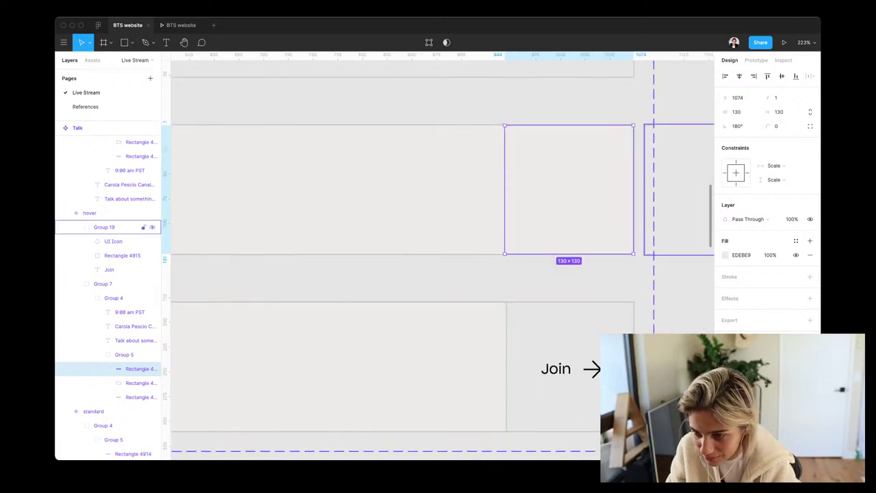
Widen the Join row's 732-wide background rectangle to 861
left_click(677, 191)
left_click(339, 366)
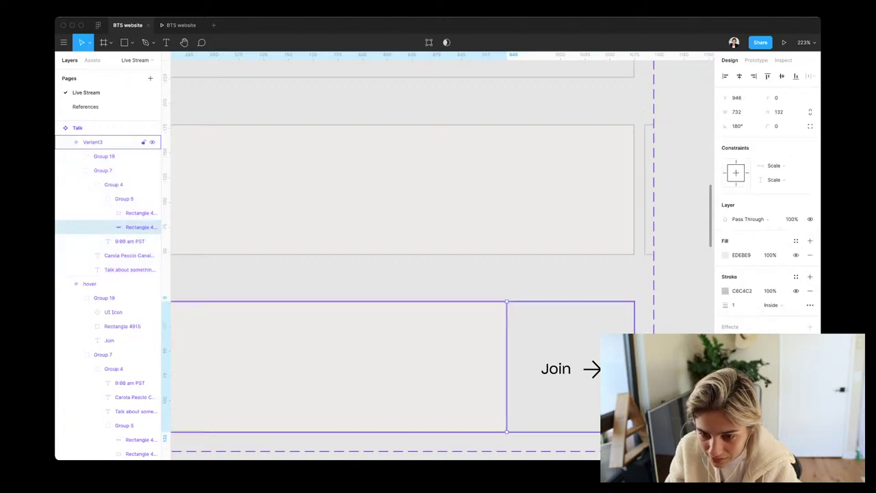
left_click_drag(584, 367, 633, 366)
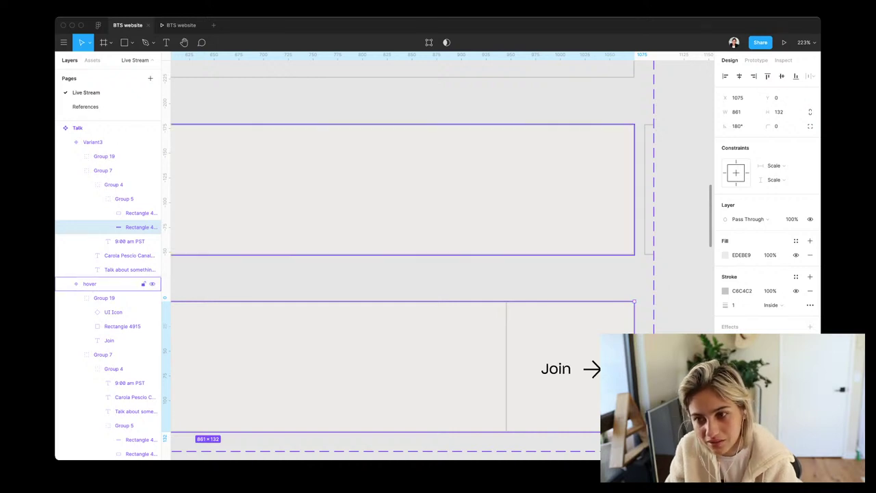
Turn on Clip content for the hover and Variant3 frames
left_click(103, 284)
left_click(724, 154)
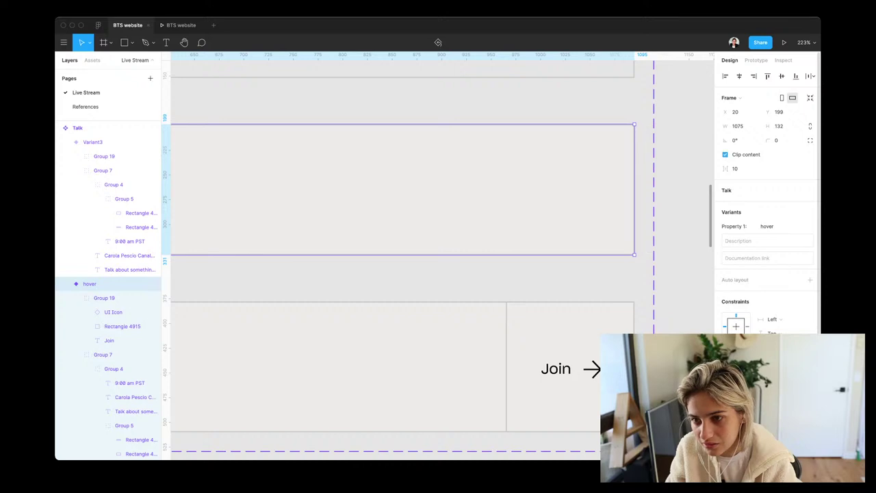
left_click(92, 141)
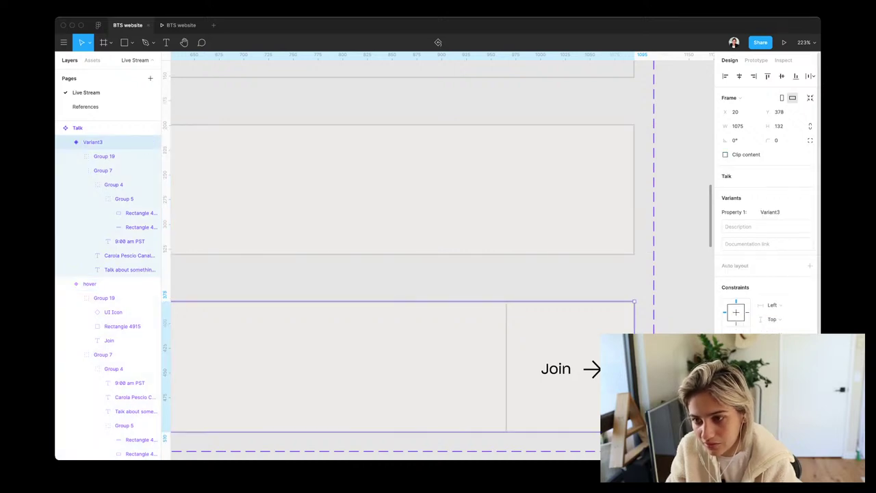
left_click(725, 154)
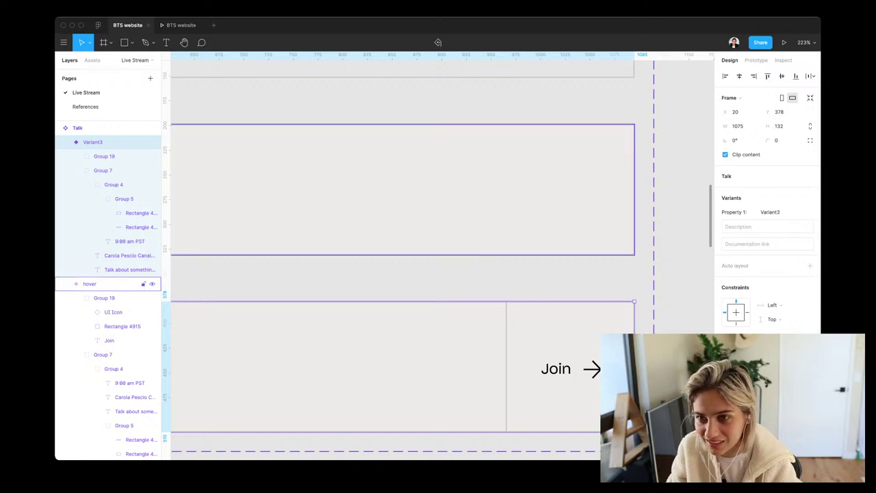
Move the speaker names and talk title layers above the bottom row's grey background
key("shift+Tab")
scroll(393, 260, "down", 5)
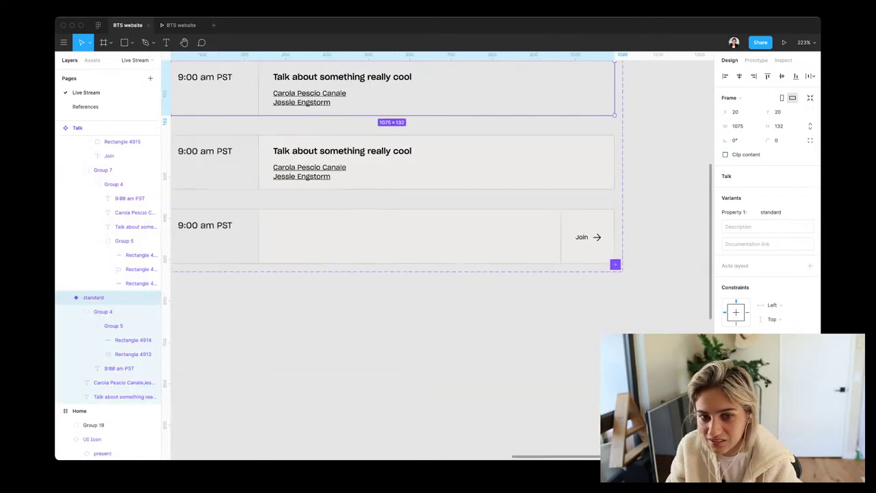
key("shift+1")
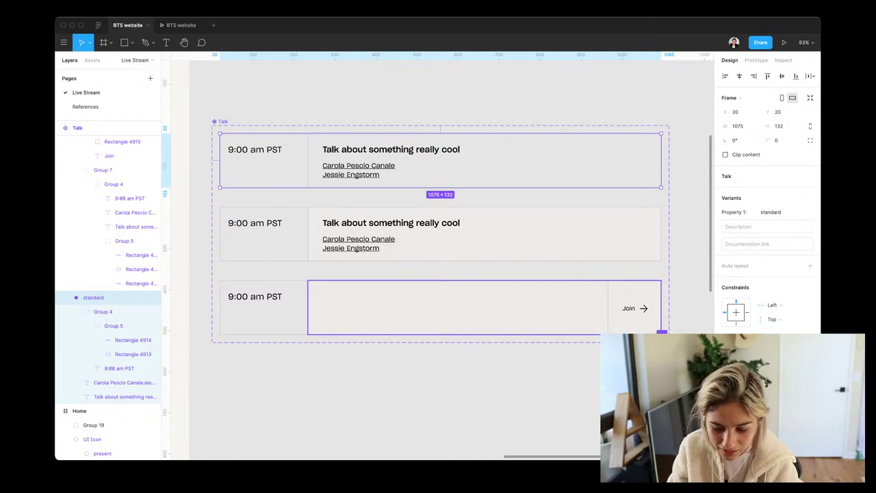
left_click(451, 308)
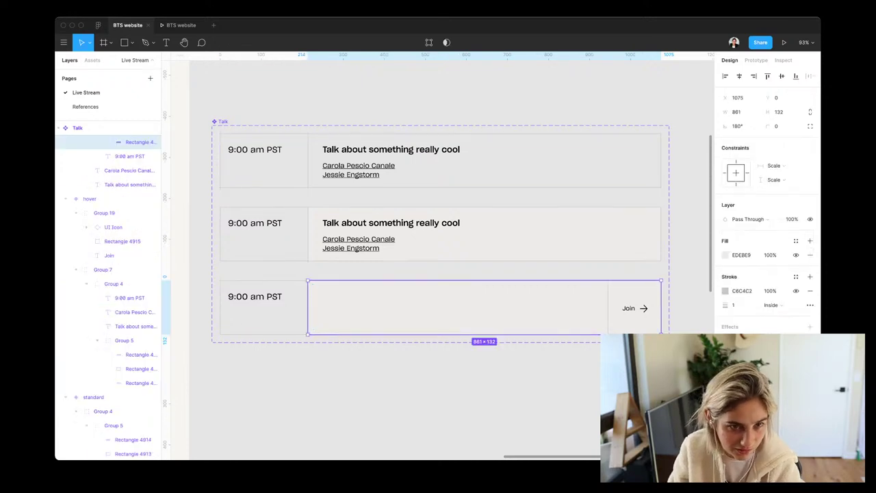
left_click(127, 171)
left_click(120, 184, "shift")
scroll(140, 199, "up", 3)
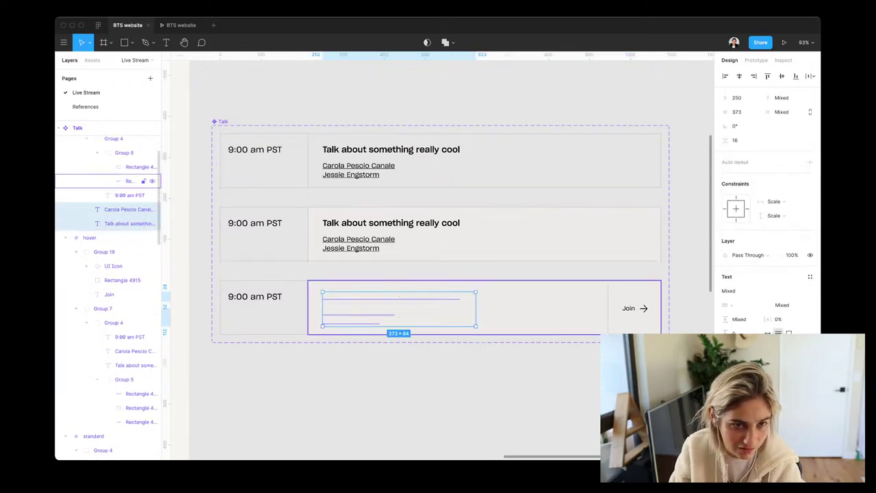
left_click_drag(123, 216, 130, 153)
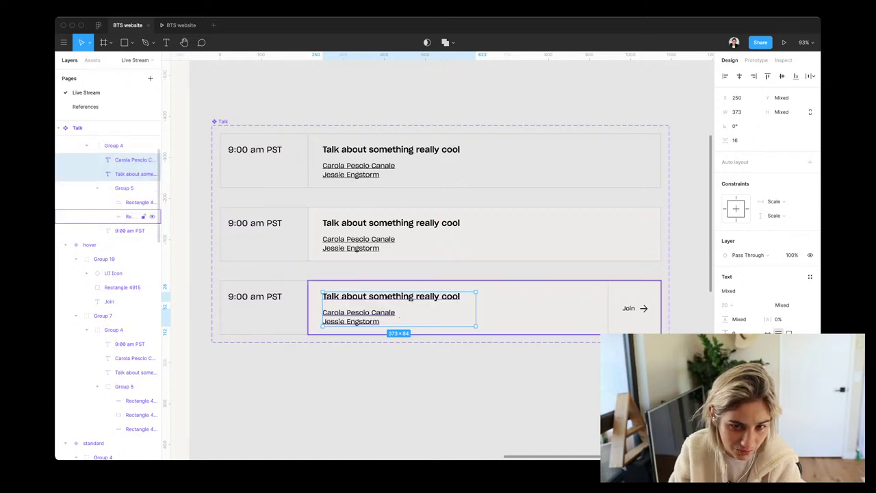
key("Escape")
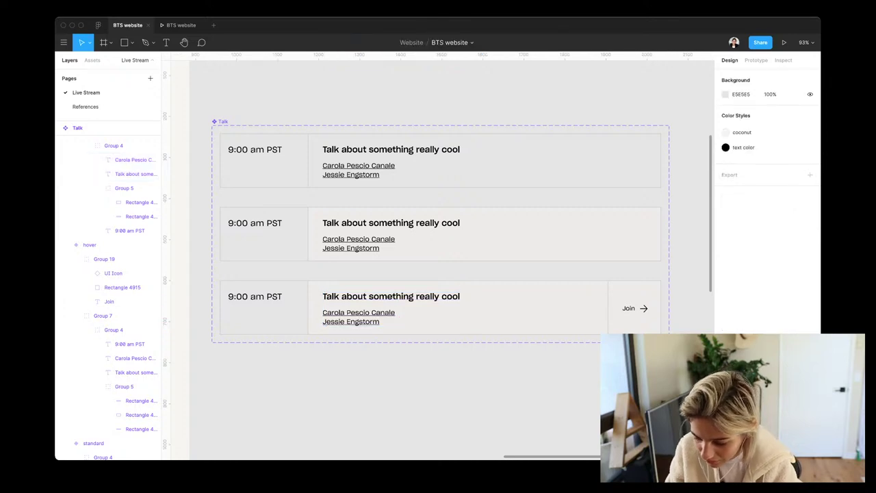
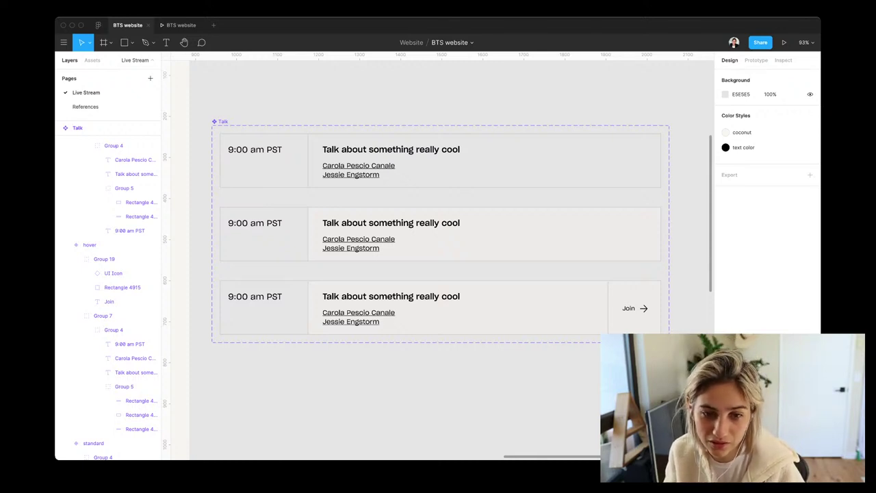
Preview the Home page frame as a running prototype, then return to the design editor
scroll(438, 260, "left", 3)
scroll(438, 260, "down", 5, "ctrl")
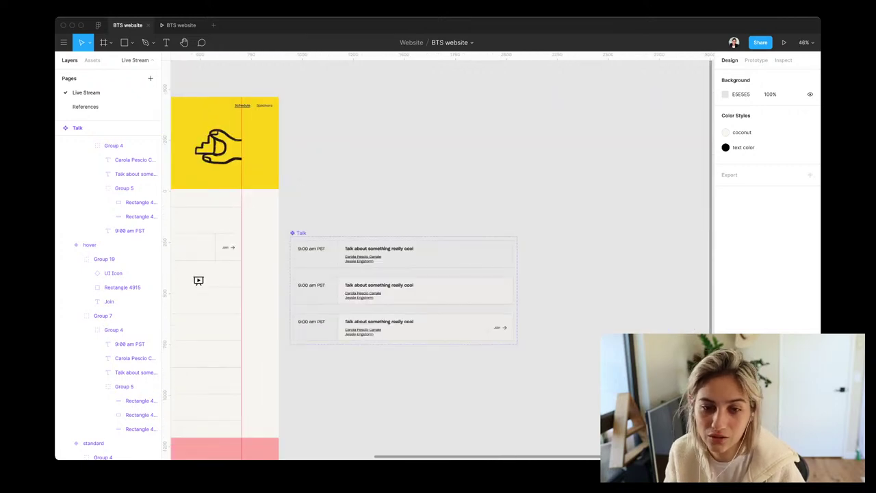
scroll(438, 260, "left", 3)
scroll(438, 260, "left", 2)
scroll(438, 260, "up", 2)
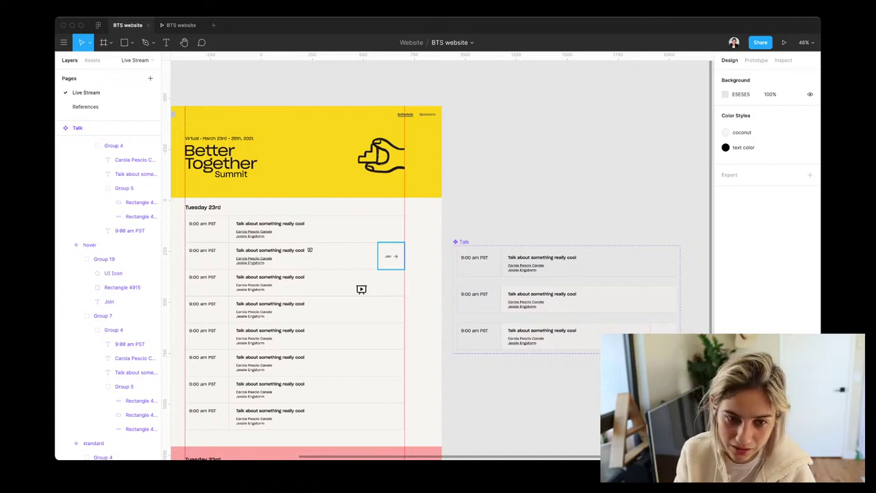
scroll(390, 256, "left", 3)
scroll(391, 256, "up", 1)
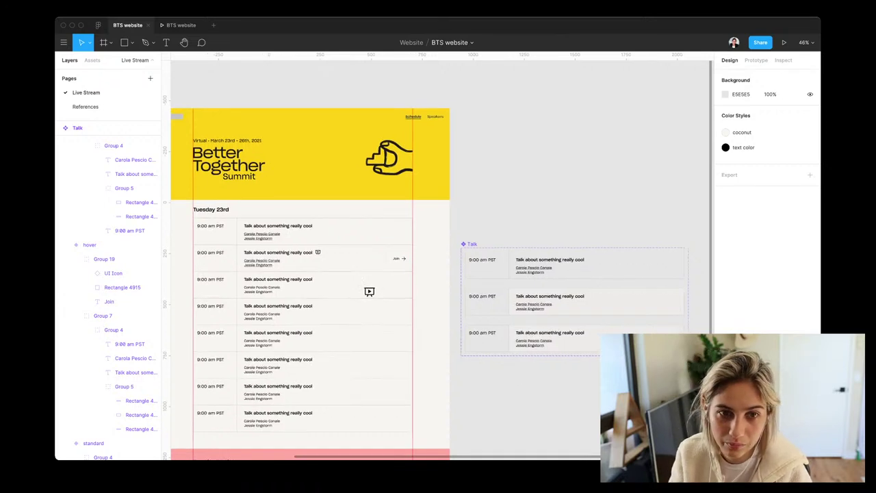
left_click(250, 121)
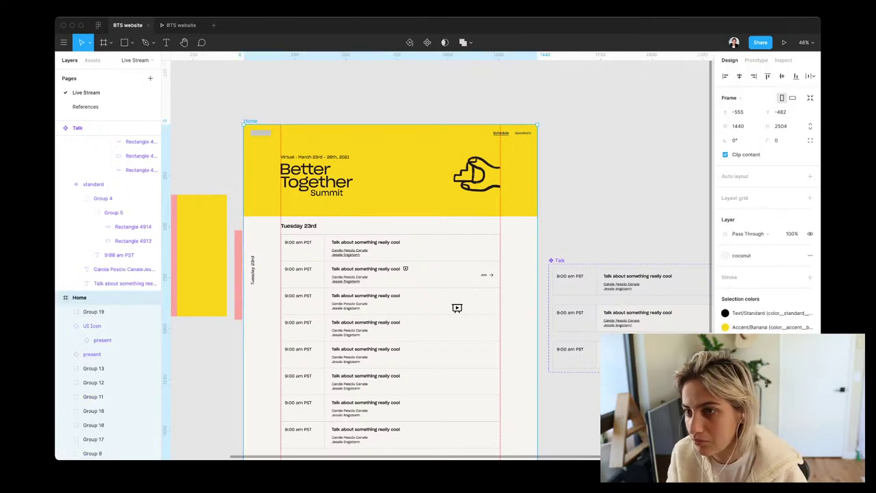
left_click(784, 42)
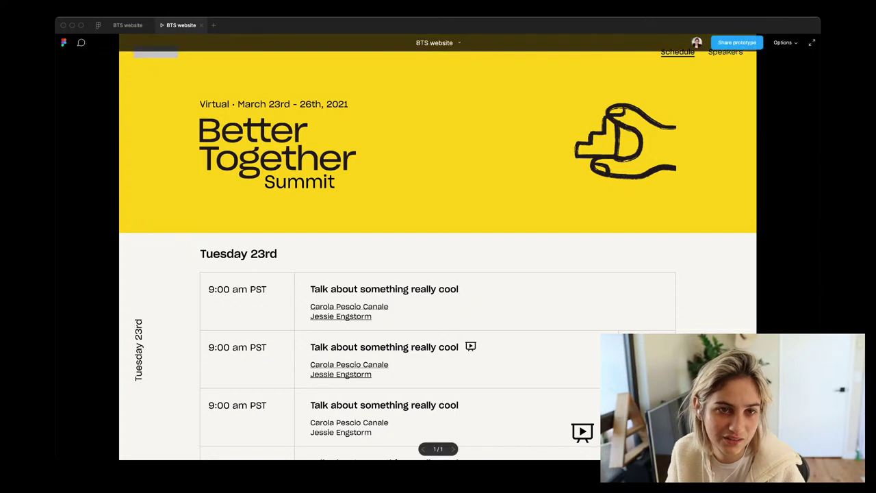
left_click(127, 25)
scroll(438, 273, "right", 3)
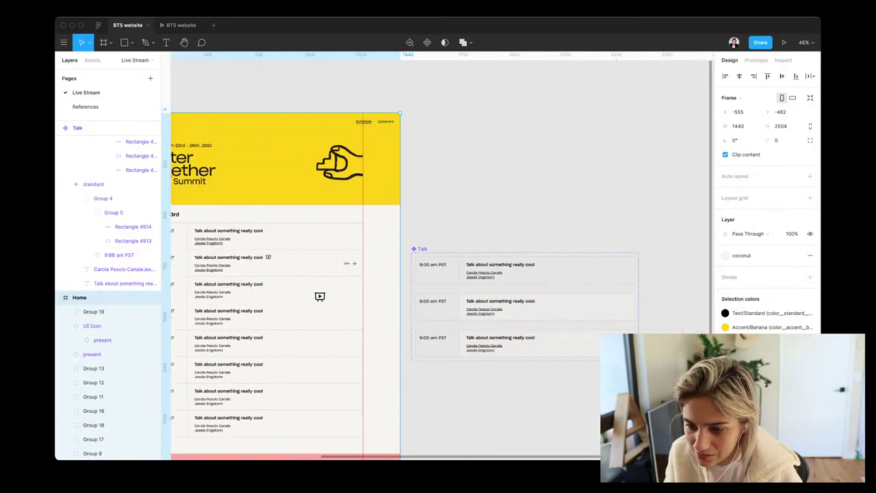
Give the middle row's right-end square a While hovering → Change to Variant3, Smart animate interaction, then preview it
left_click(503, 300)
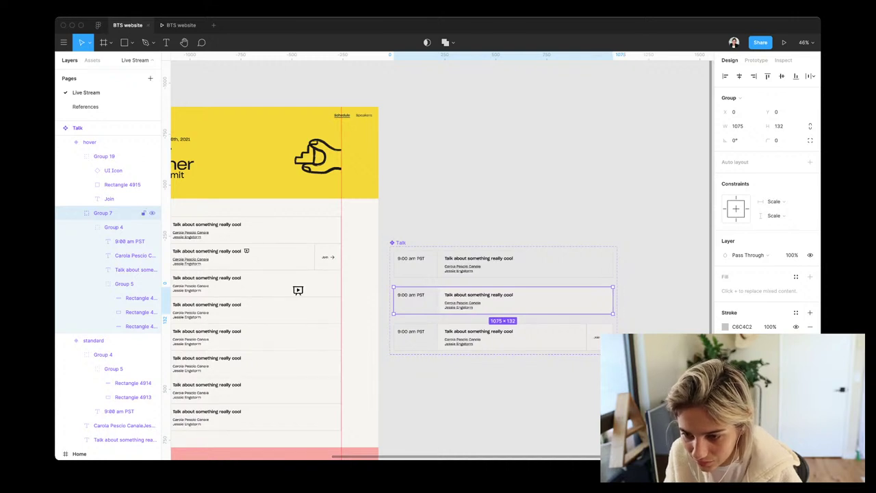
left_click(600, 302)
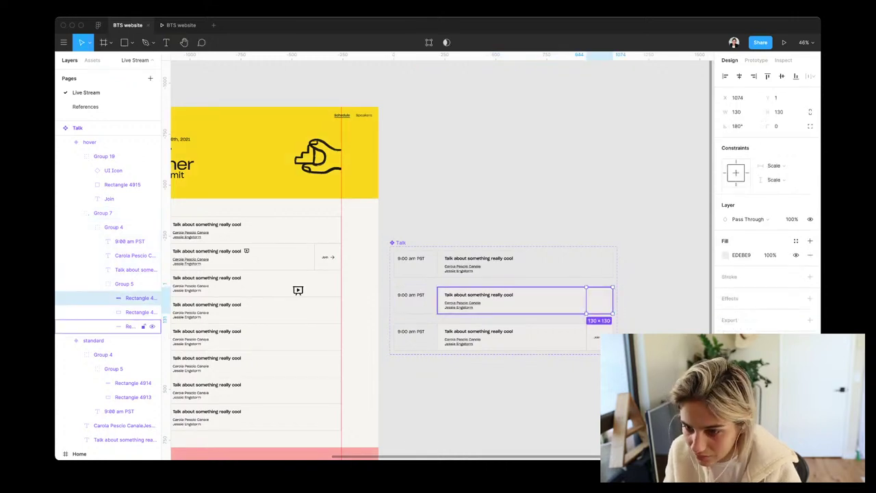
key("shift+e")
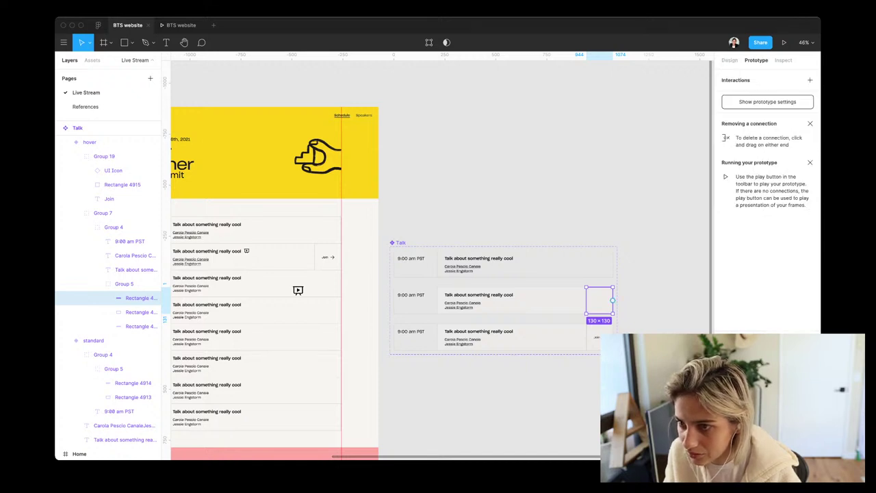
left_click(810, 80)
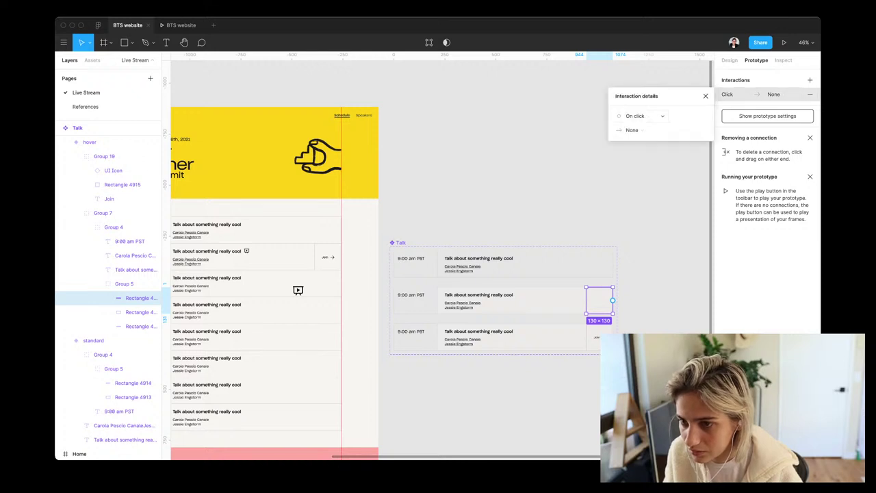
left_click(640, 116)
left_click(644, 137)
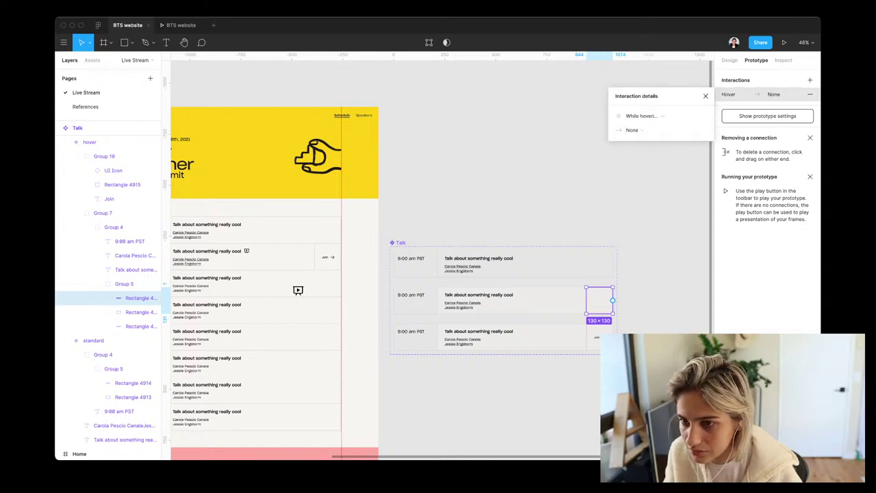
left_click(631, 130)
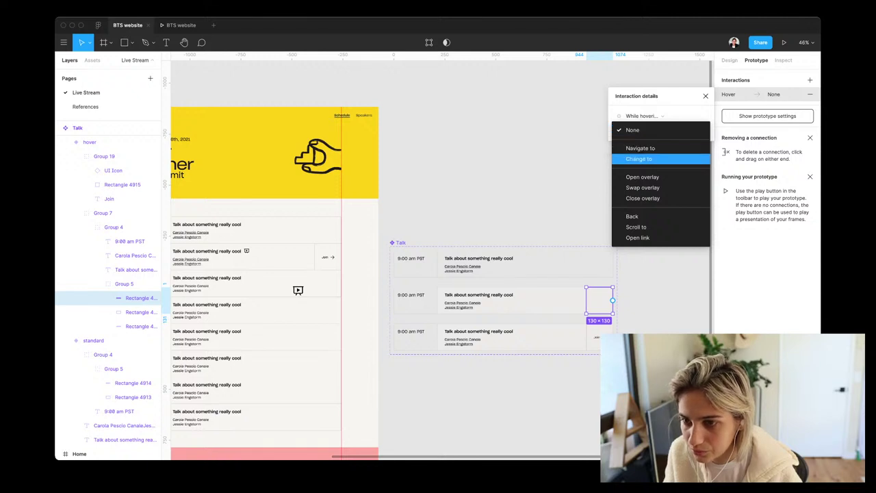
left_click(639, 158)
left_click(683, 130)
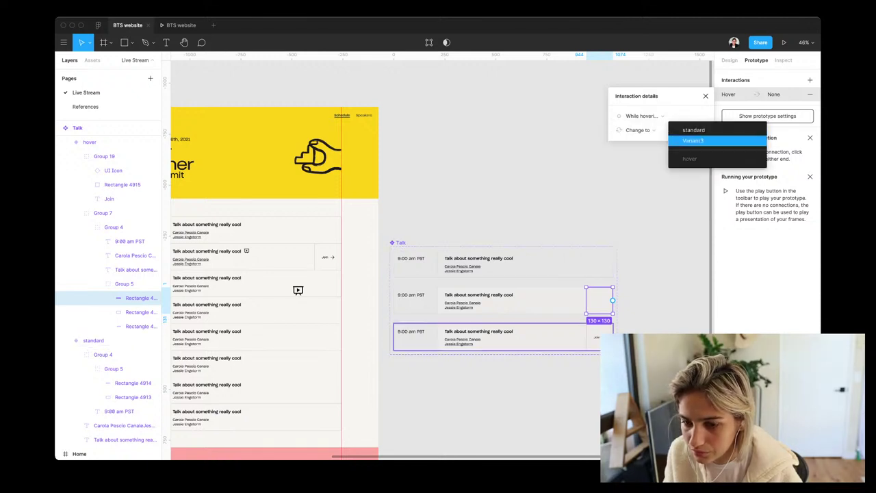
left_click(693, 140)
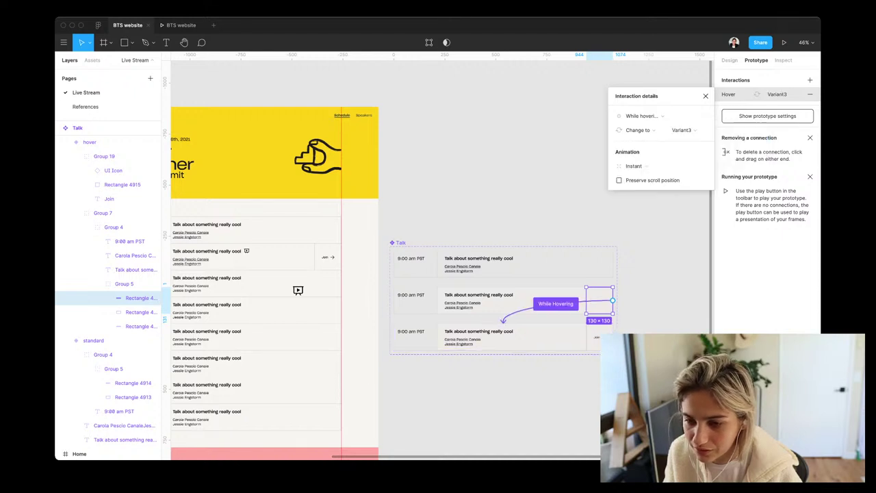
left_click(657, 166)
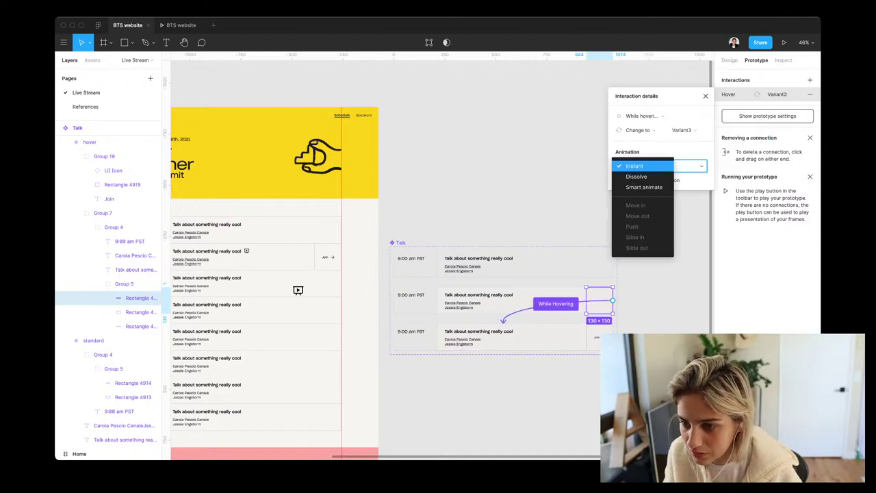
left_click(644, 185)
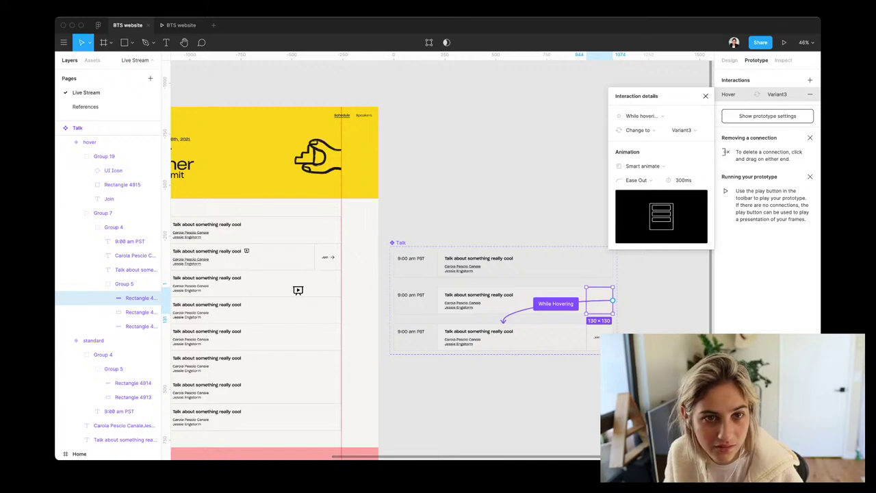
key("super+alt+Return")
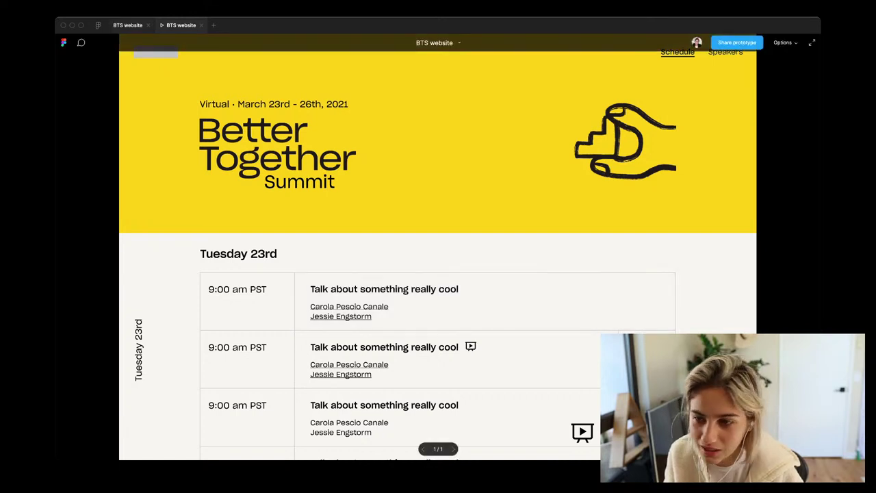
Return to the design editor and bring the Tuesday 23rd talk rows into view
left_click(127, 25)
key("Escape")
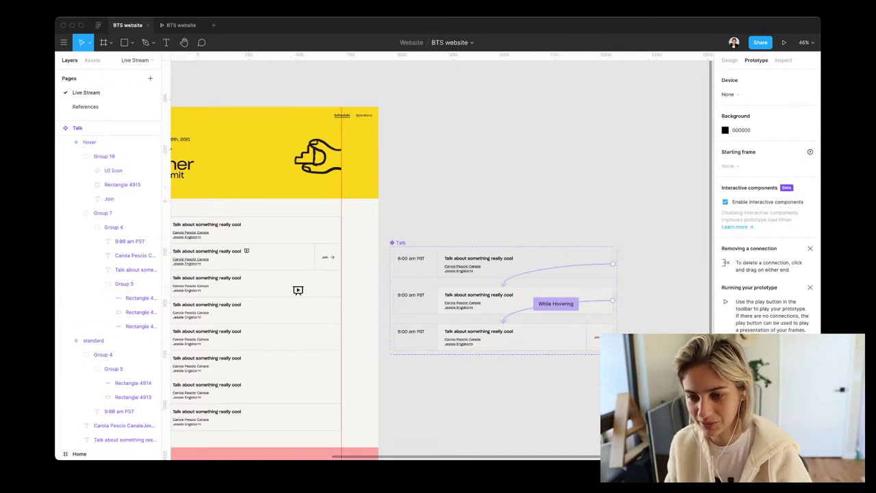
scroll(479, 329, "left", 2)
scroll(479, 328, "down", 1)
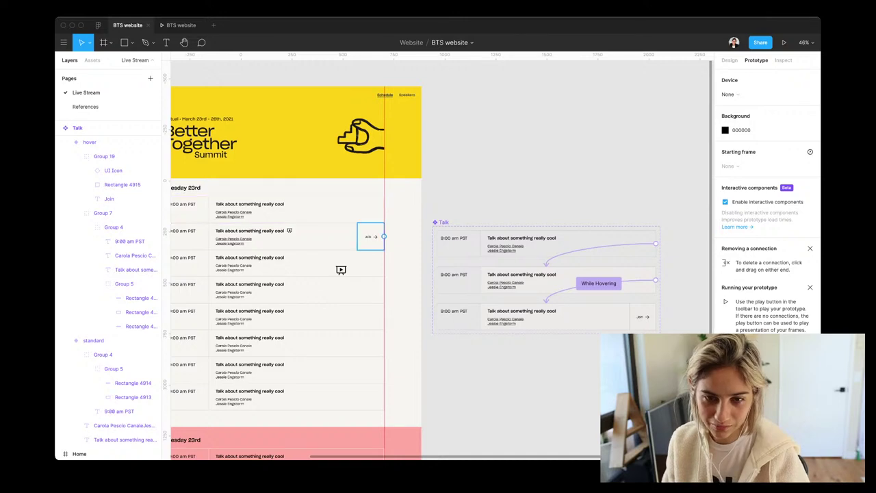
scroll(438, 260, "left", 3)
scroll(395, 271, "down", 1)
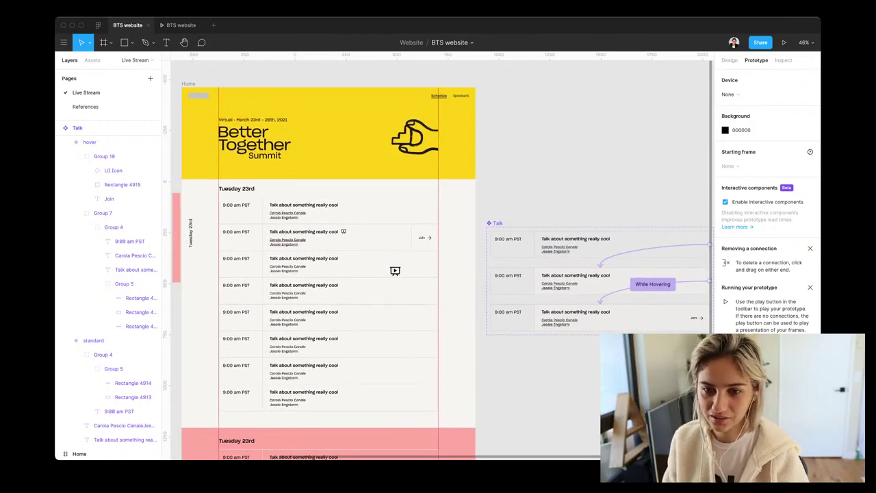
scroll(224, 195, "up", 5)
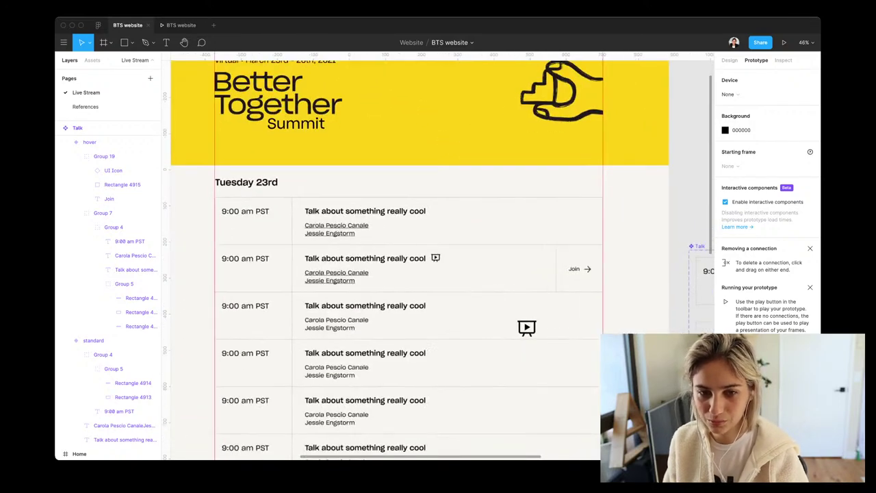
scroll(419, 260, "down", 2)
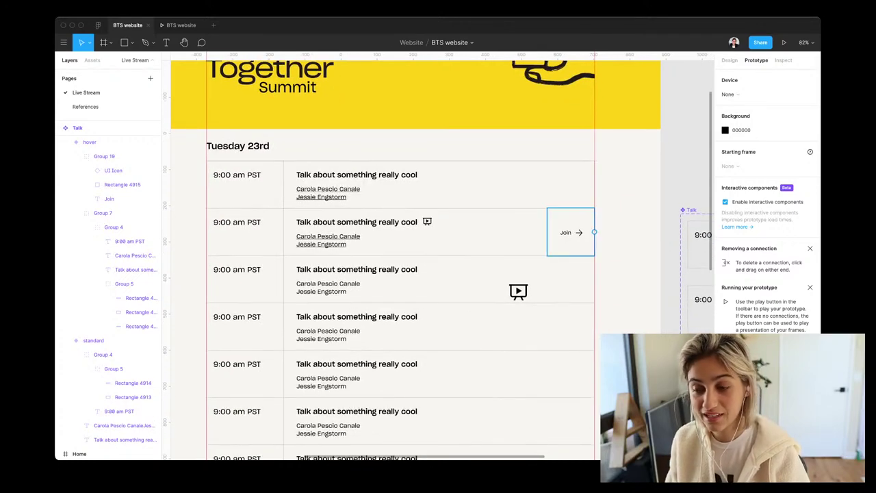
scroll(568, 233, "right", 3)
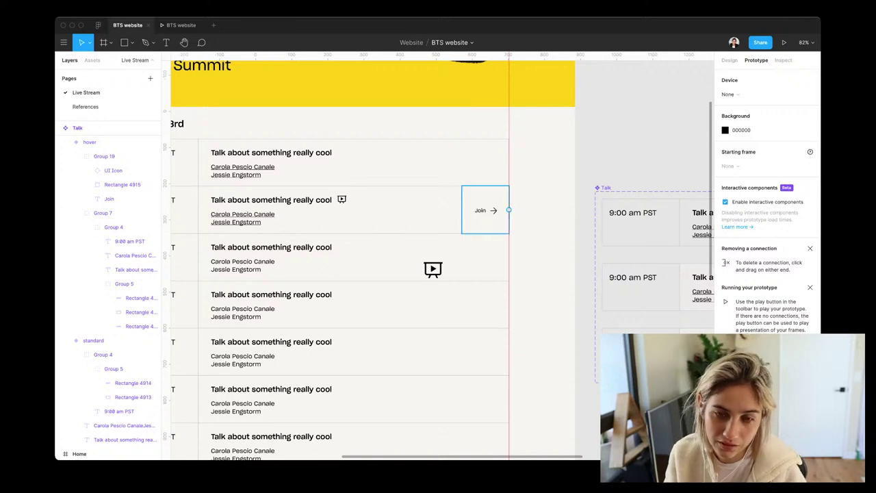
left_click_drag(432, 269, 522, 215)
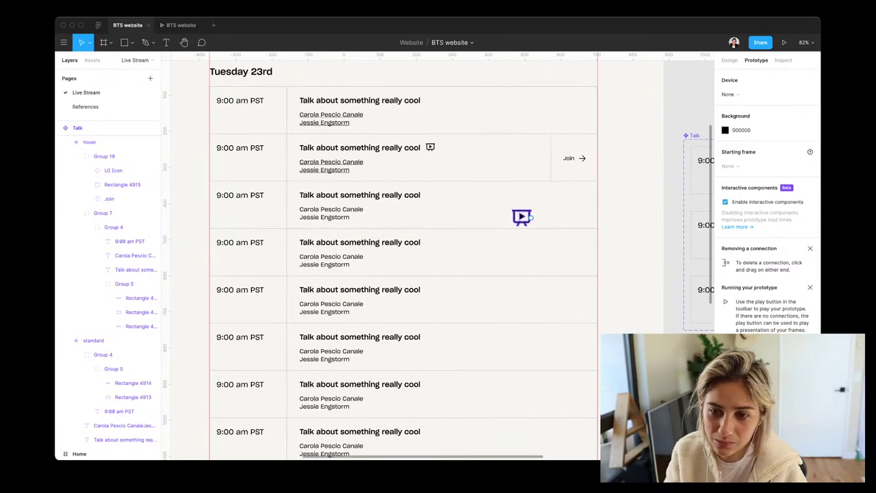
Delete the floating presentation icon in row three and the icon beside row two's title
left_click(522, 216)
key("Escape")
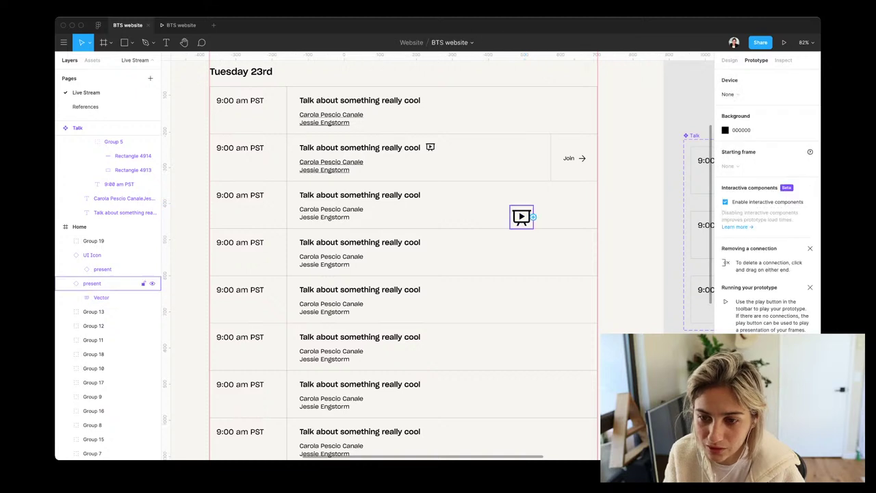
key("Delete")
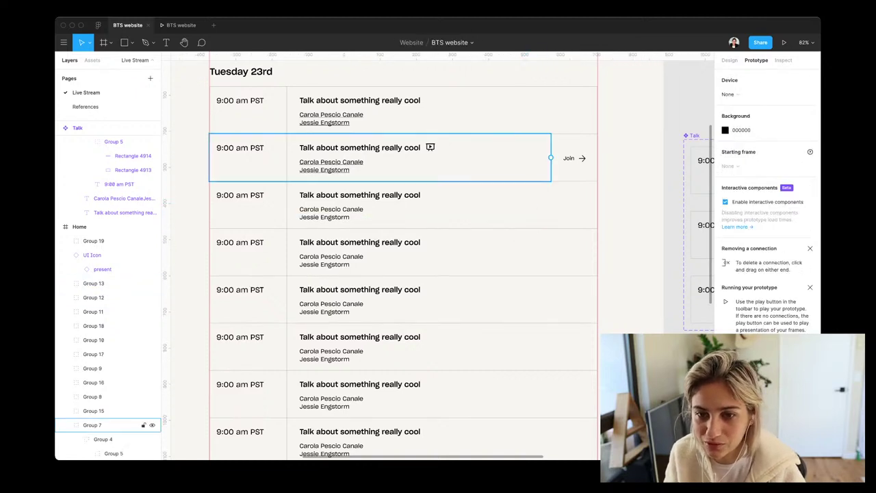
left_click(430, 147)
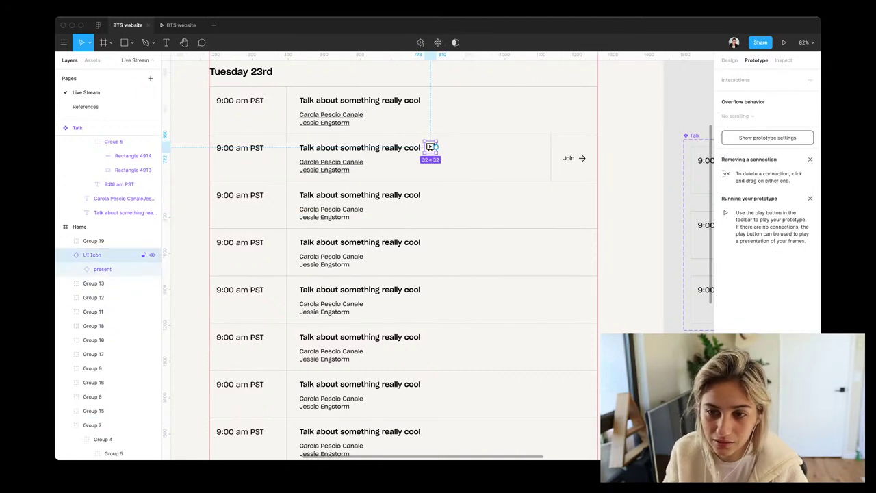
key("Delete")
Move the Talk component down beside the schedule
scroll(430, 146, "down", 3)
scroll(430, 146, "down", 3)
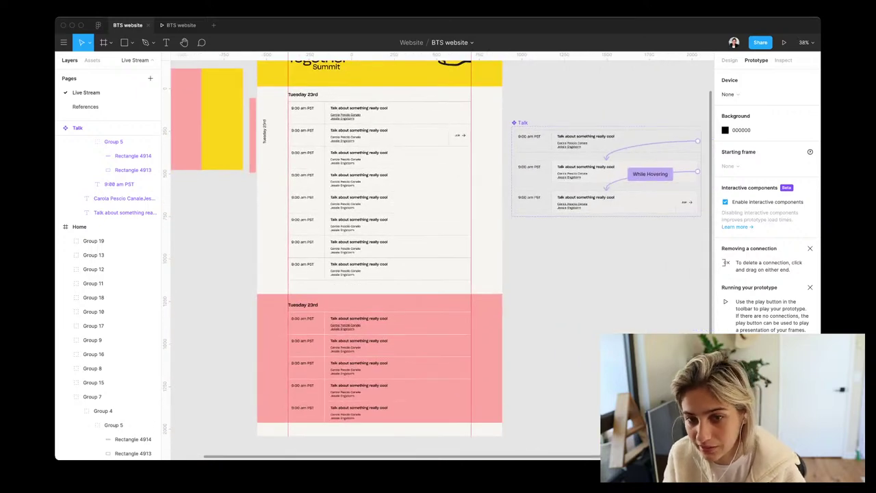
left_click_drag(696, 208, 423, 371)
scroll(423, 371, "right", 3)
scroll(387, 255, "up", 5)
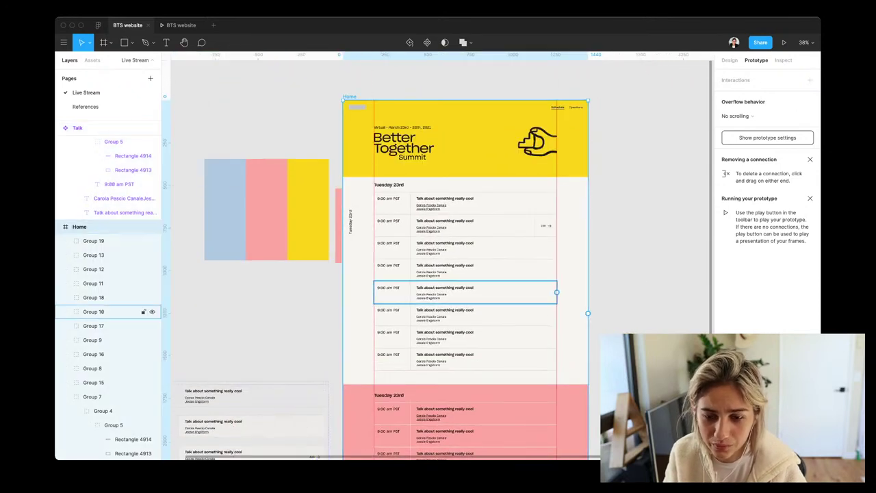
scroll(465, 274, "down", 5)
Retype the pink section heading as 'Wednesday 24th' and widen its text box to fit one line
left_click(388, 280)
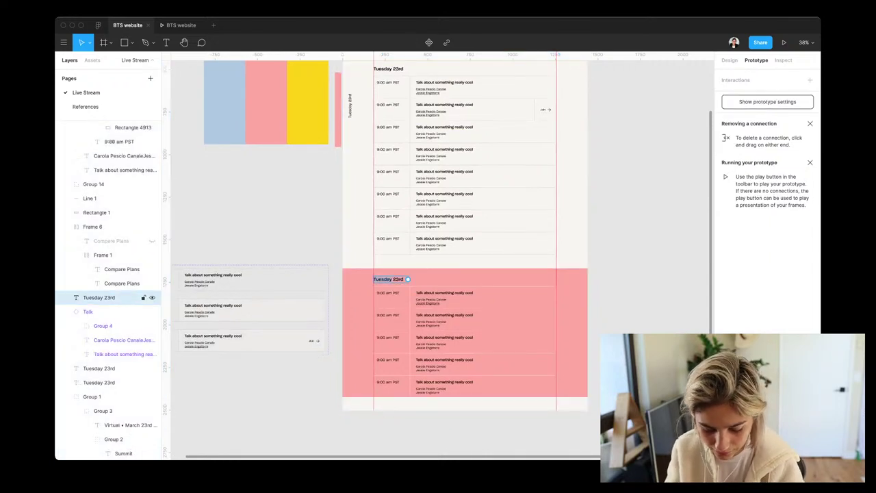
type("We")
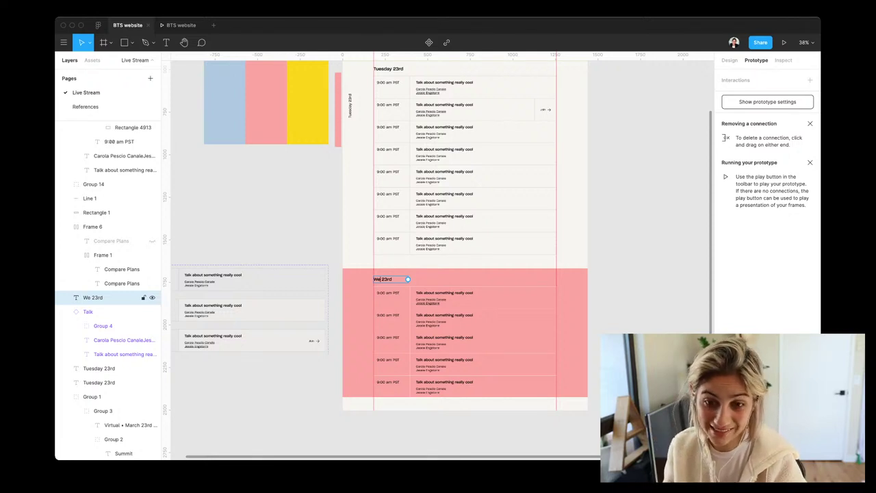
type("d")
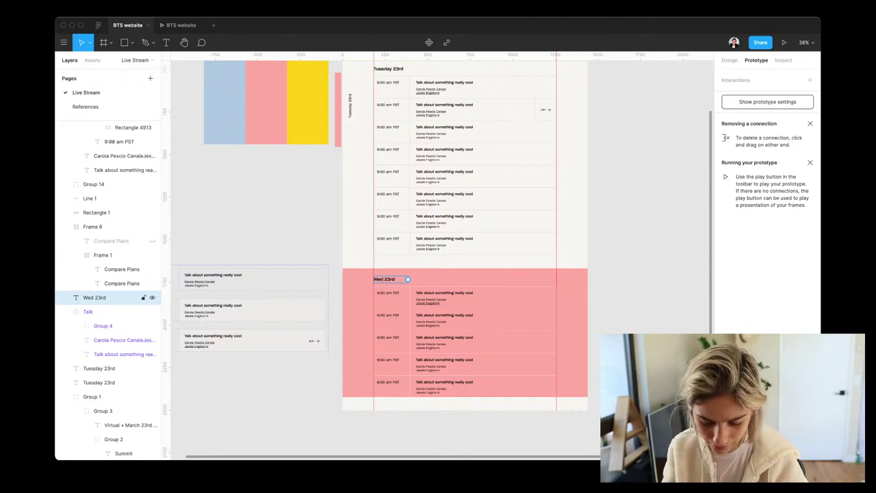
type("nesday")
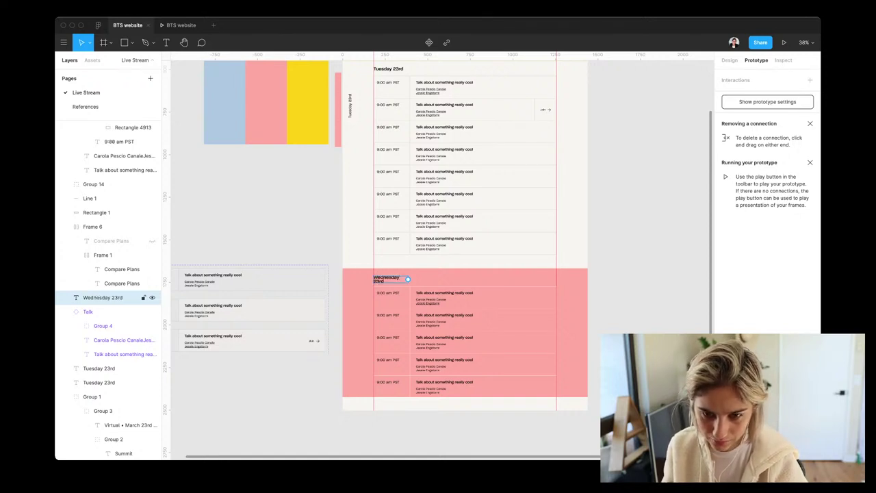
key("BackSpace")
type("4")
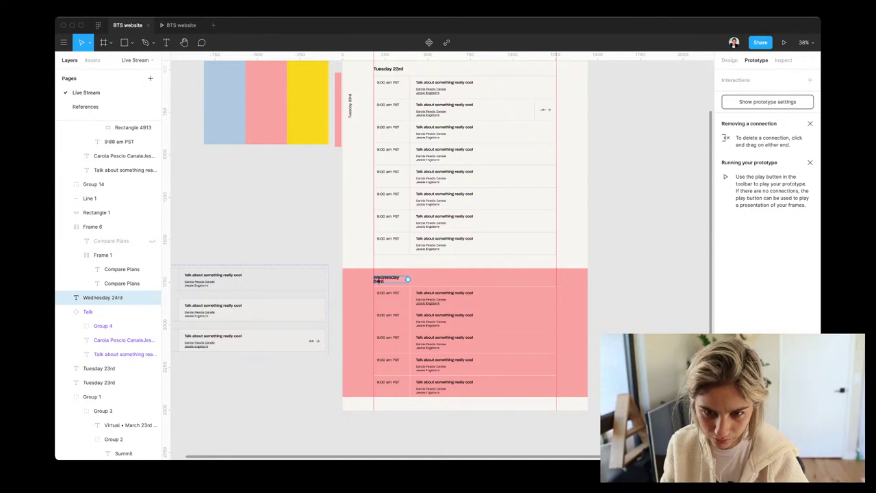
key("BackSpace")
key("BackSpace")
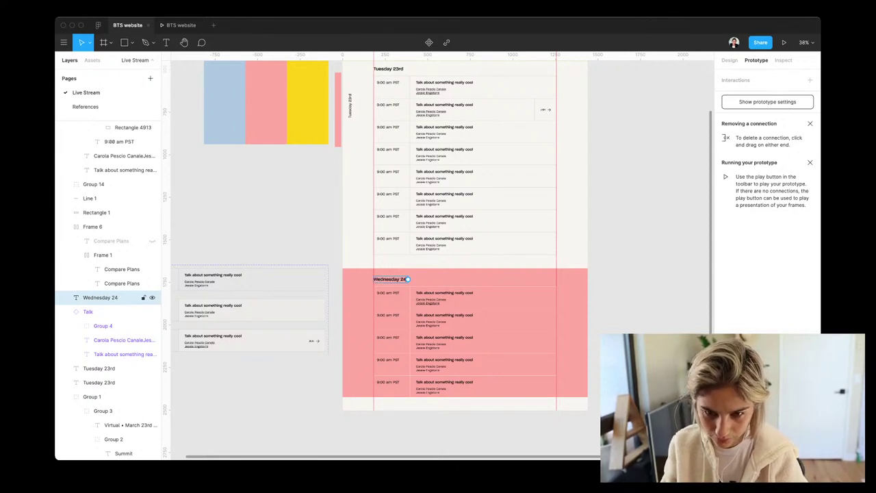
type("th")
key("Escape")
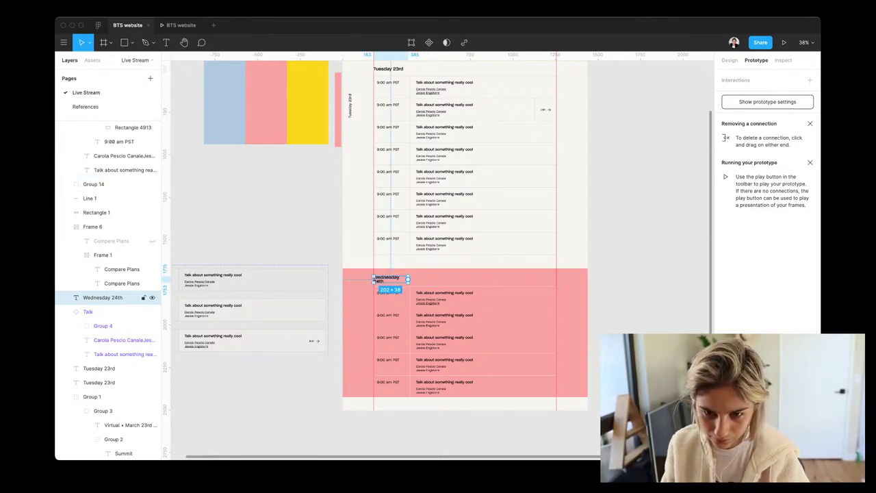
scroll(411, 280, "up", 5)
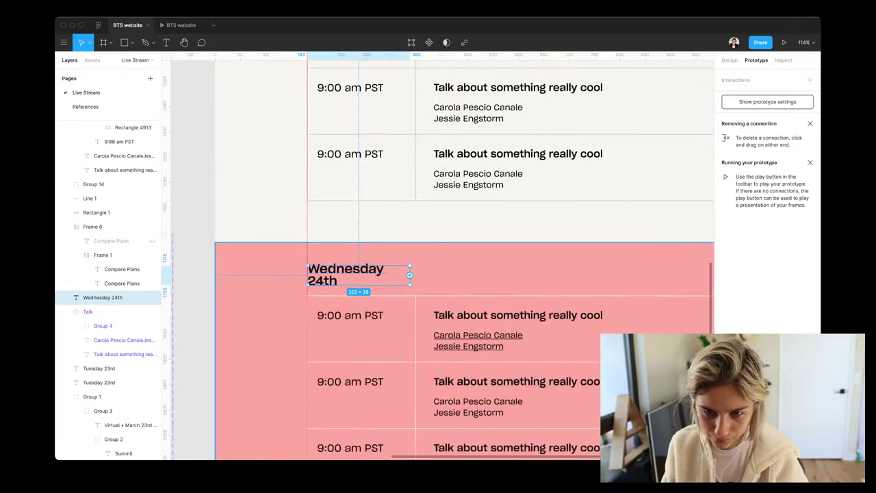
left_click_drag(410, 275, 444, 275)
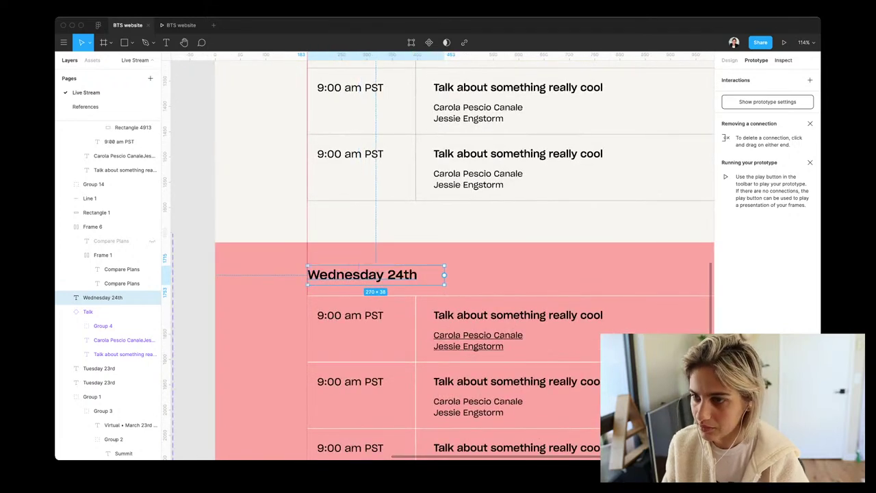
Select all five Wednesday talk rows in the pink section together
left_click(260, 356)
scroll(533, 200, "down", 5)
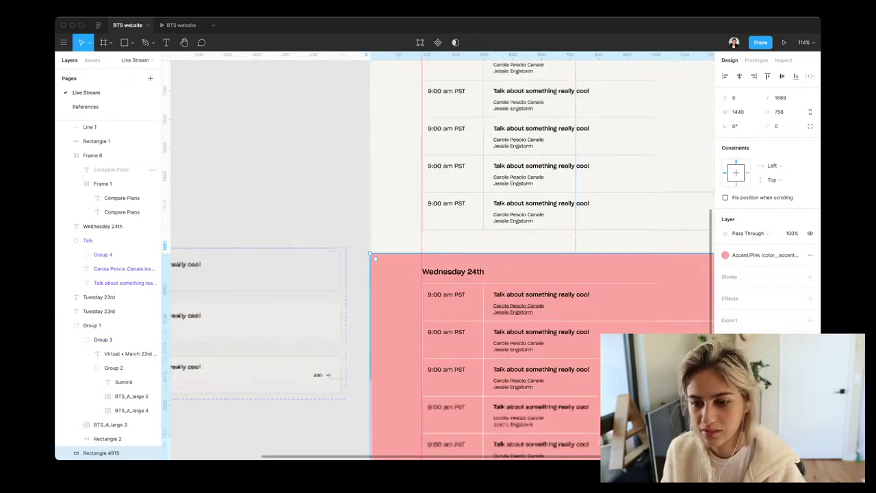
scroll(438, 240, "down", 2)
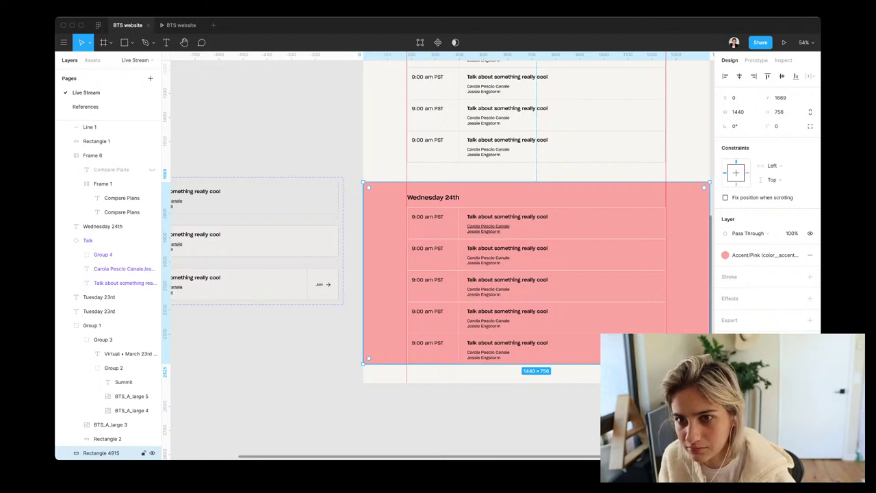
scroll(438, 253, "up", 5)
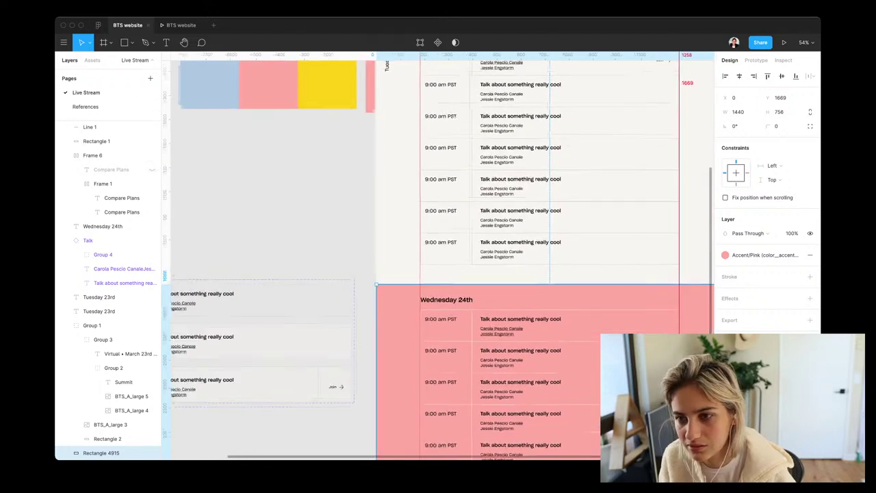
scroll(439, 254, "down", 5)
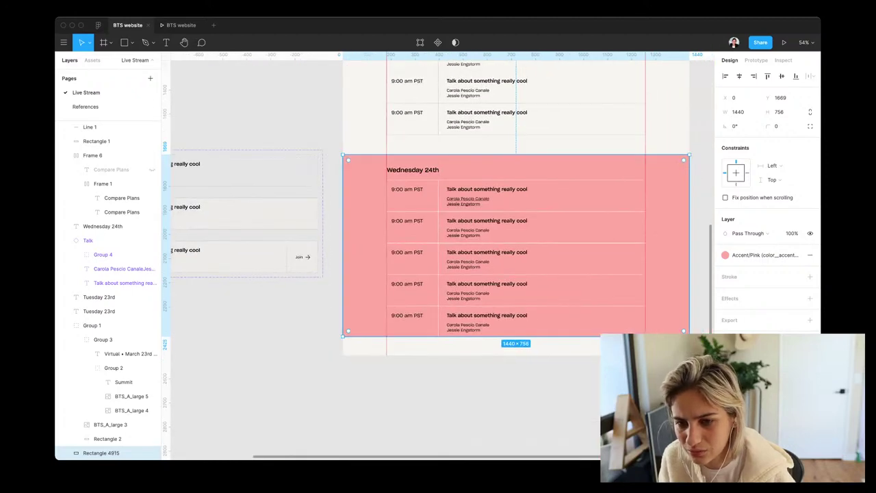
left_click(541, 195, "super")
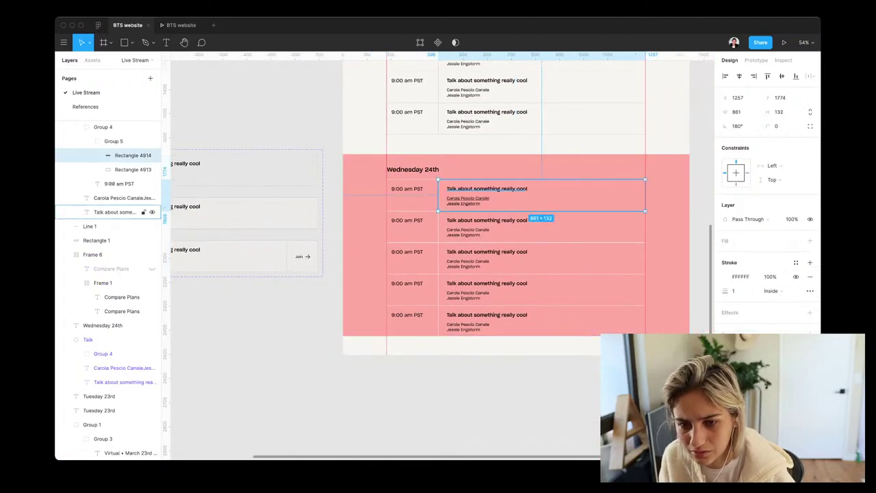
left_click(410, 195, "shift+super")
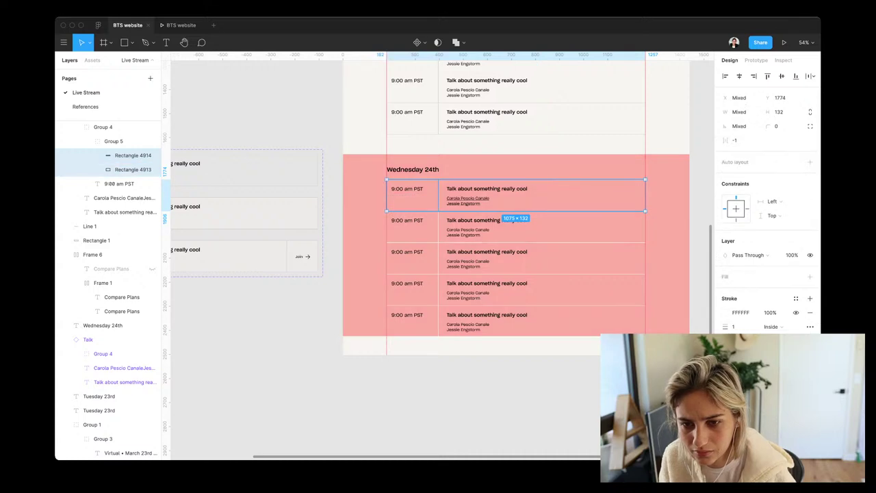
left_click(541, 227, "shift+super")
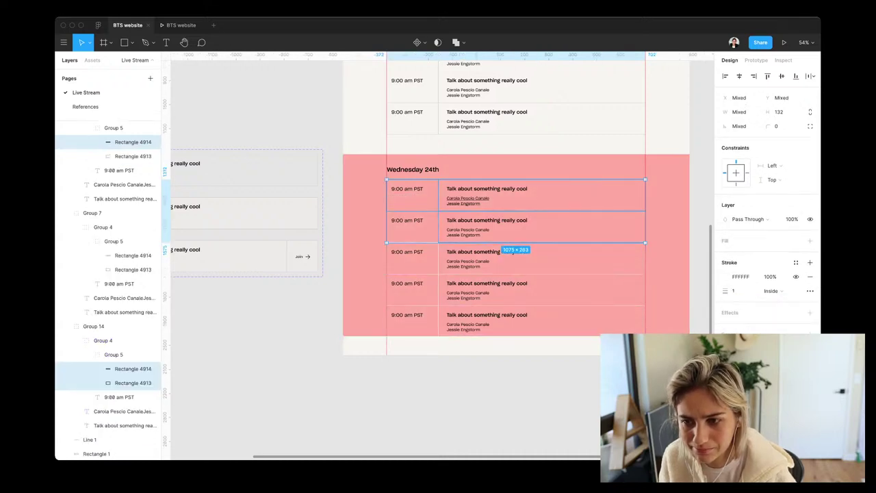
left_click(363, 274)
key("super+z")
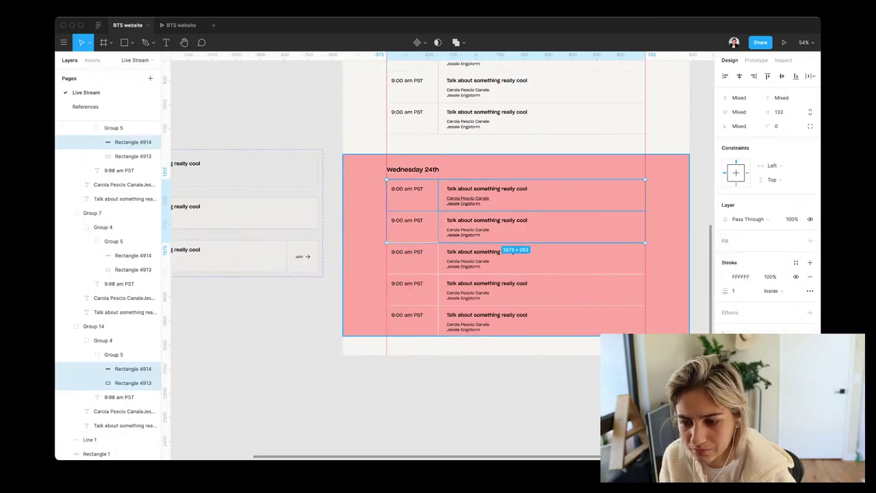
left_click_drag(656, 383, 372, 178)
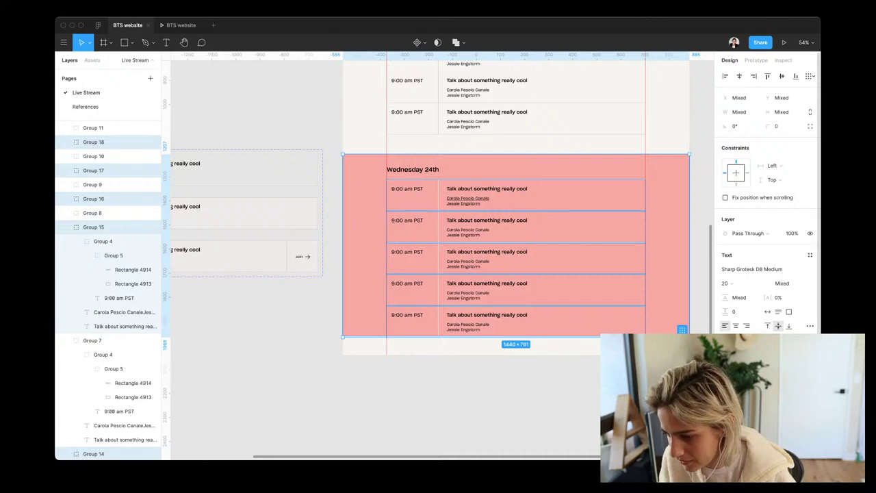
scroll(766, 206, "down", 2)
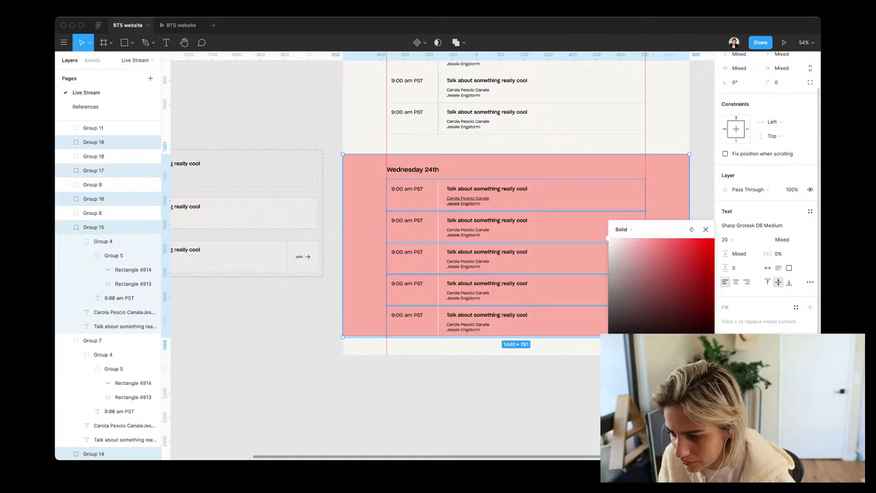
Eyedrop a pale canvas colour as the talk rows' fill and close the colour picker
key("i")
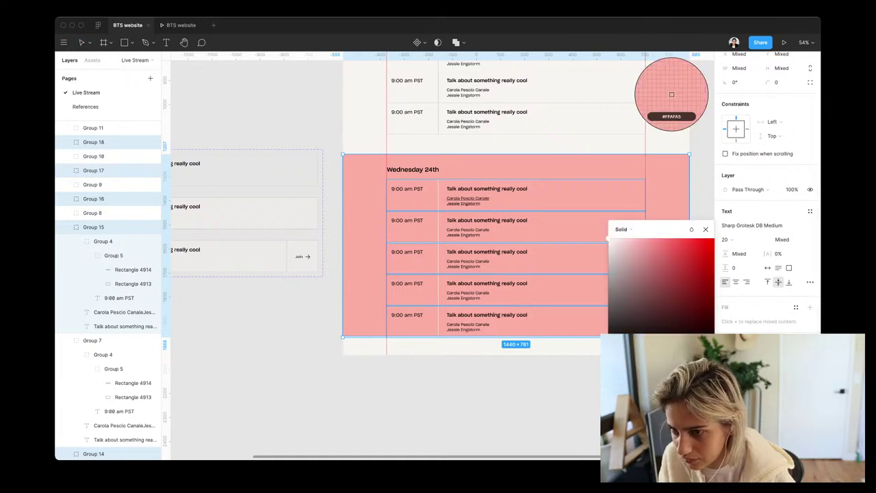
left_click(672, 93)
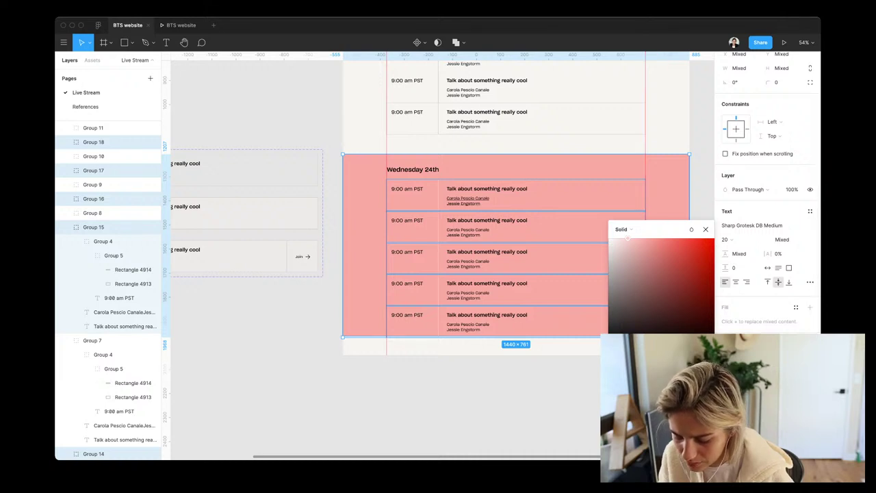
key("Escape")
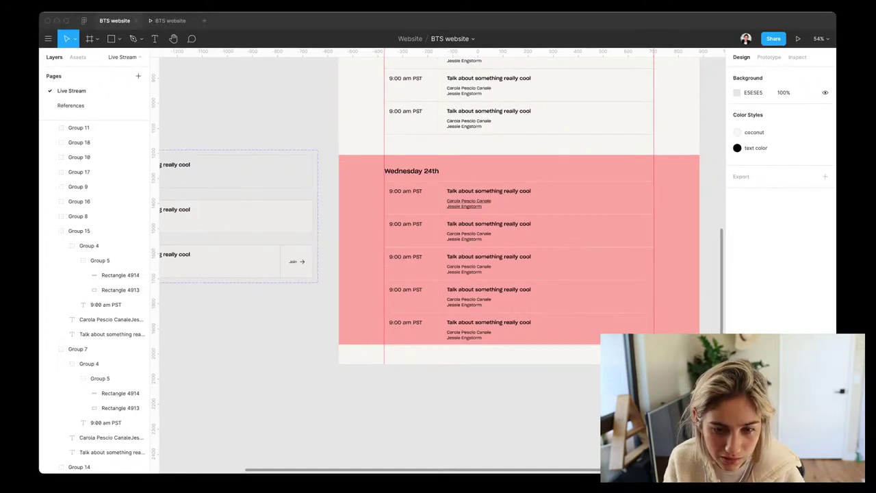
Search 'google fonts' in a new browser tab and open the Roboto specimen page
key("super+Tab")
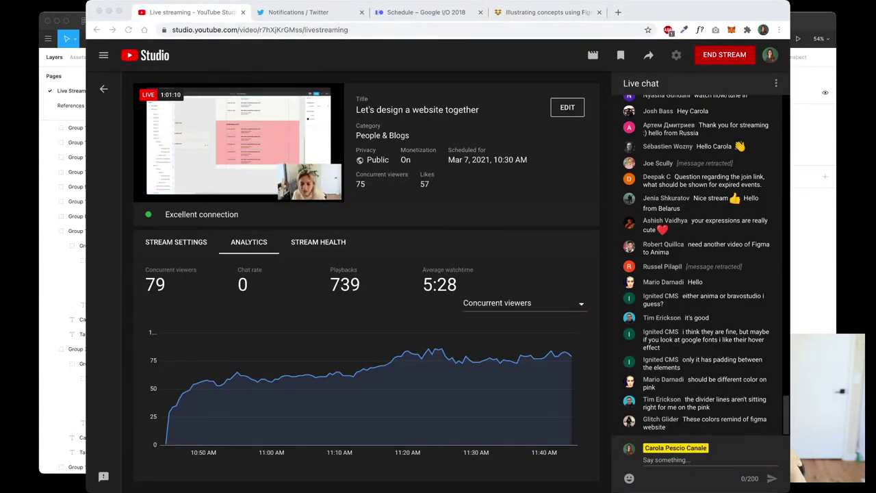
key("super+t")
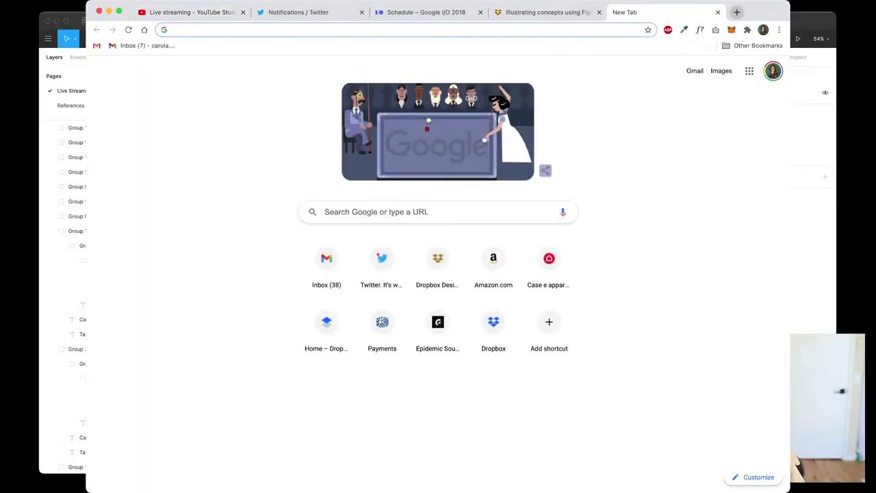
type("goo")
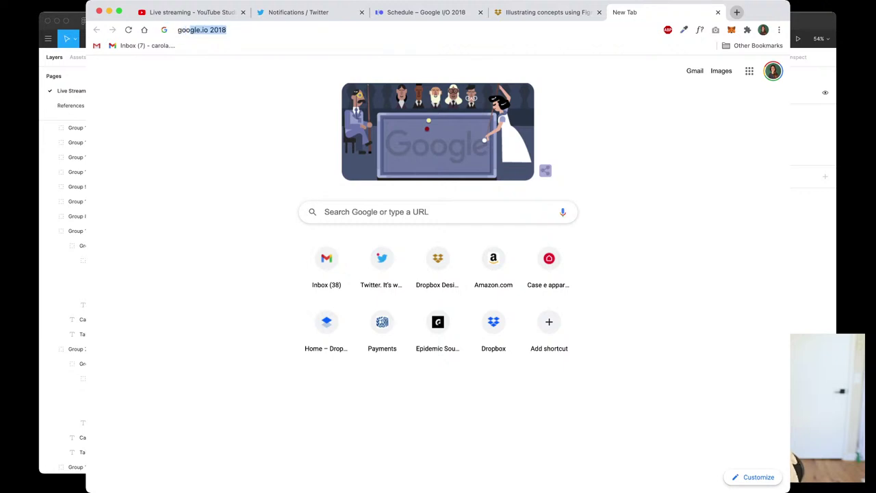
type("gle fonts")
key("Return")
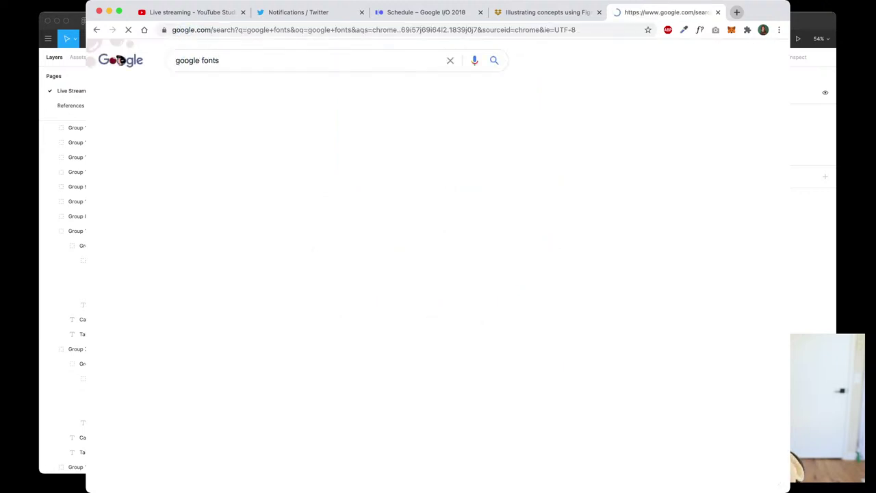
left_click(237, 143)
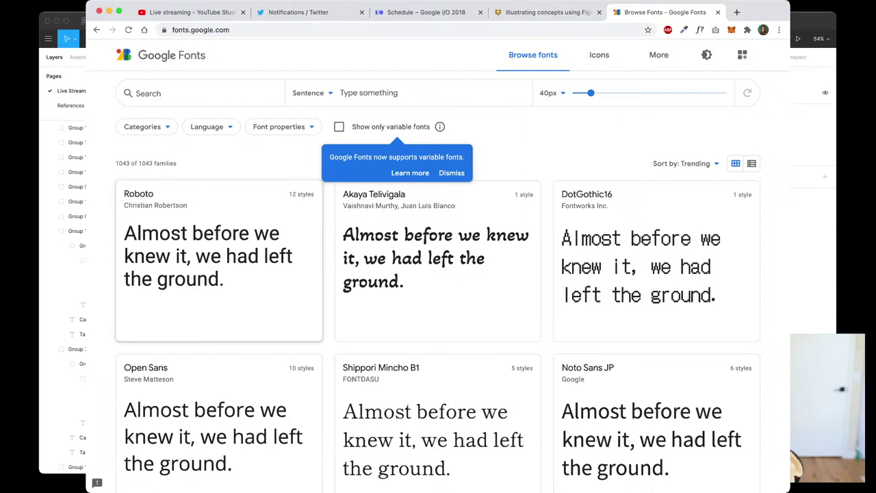
left_click(219, 260)
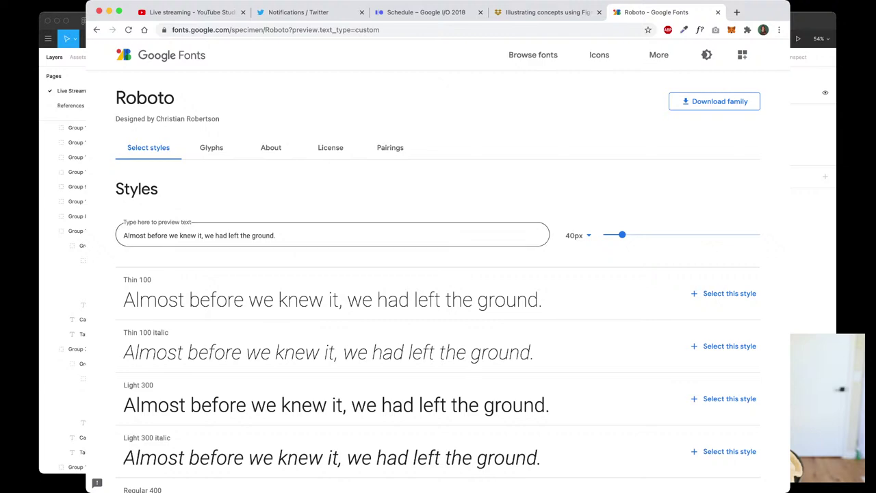
Try the Thin 100 preview sentence, then switch to the Google I/O 2018 schedule tab
left_click(234, 299)
scroll(234, 300, "down", 5)
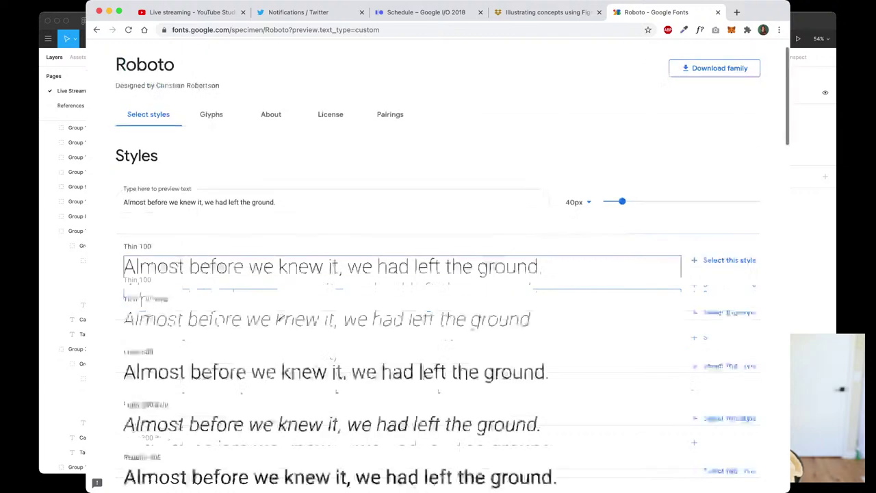
scroll(438, 287, "down", 6)
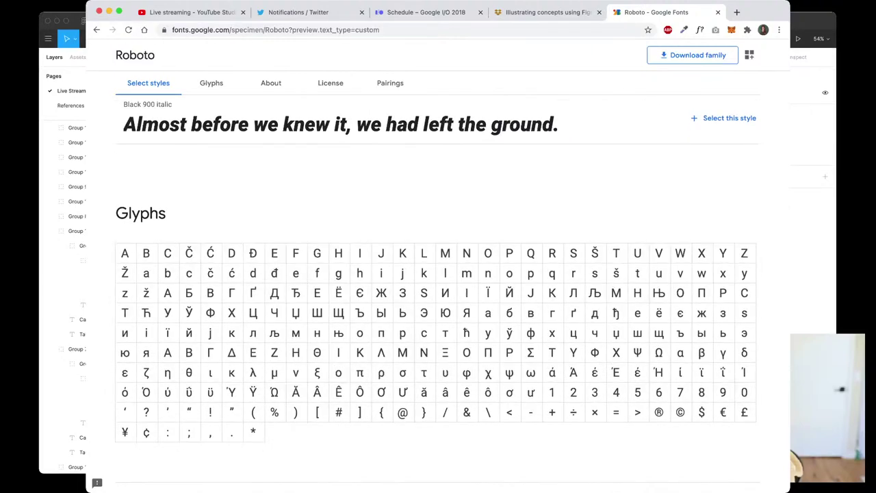
scroll(438, 274, "up", 15)
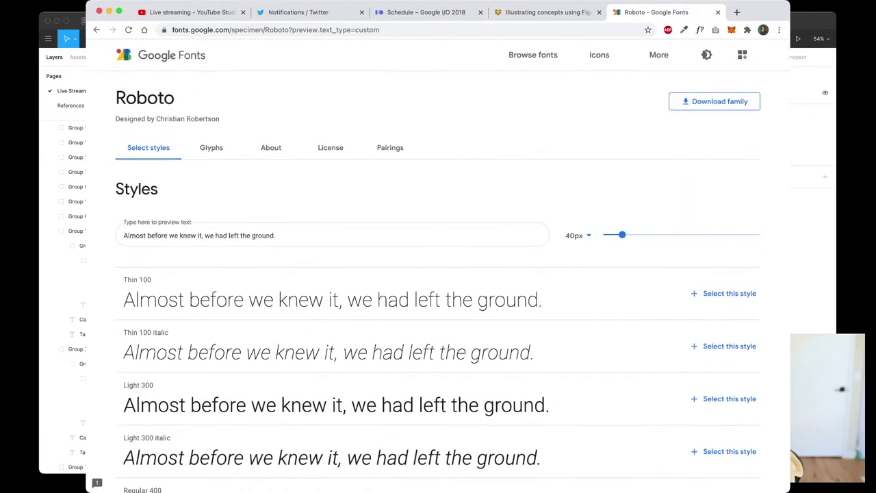
left_click(426, 12)
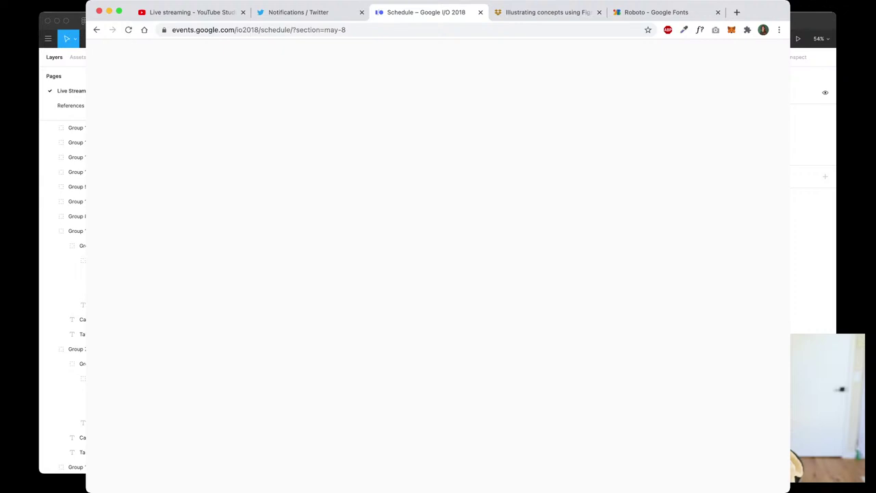
Reload the Google I/O schedule and scroll through the Tuesday, May 8 sessions and back
key("super+r")
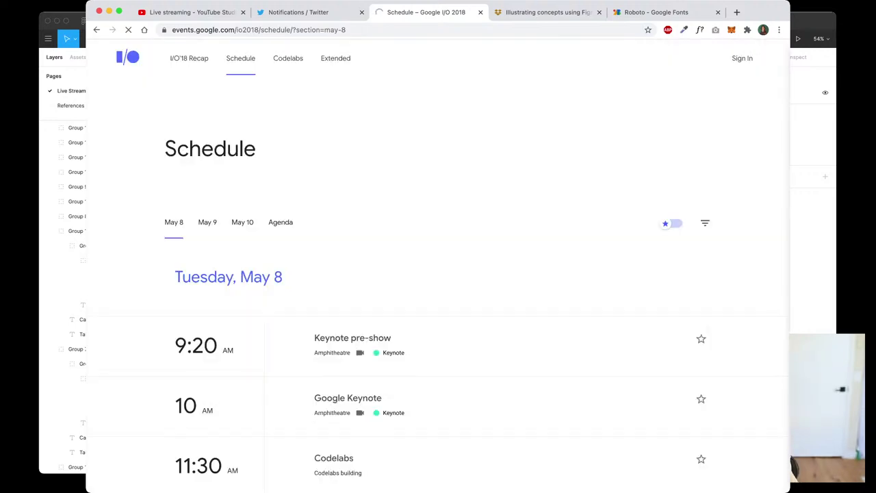
scroll(438, 274, "down", 3)
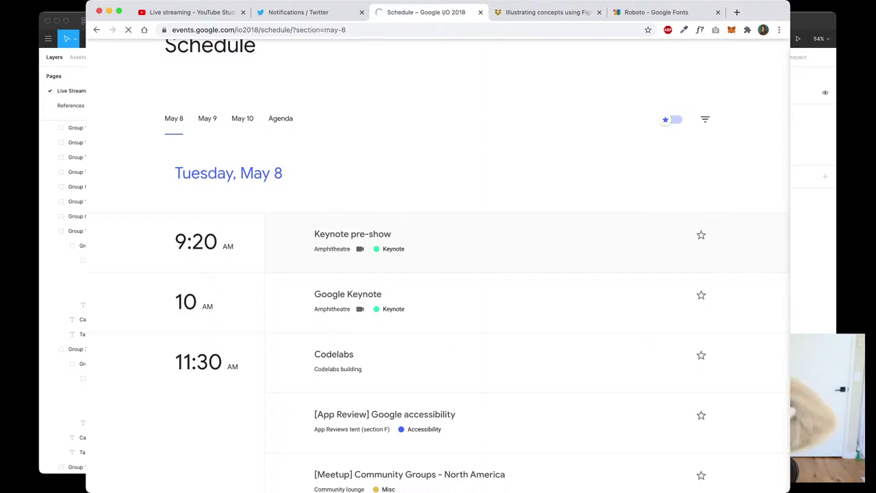
scroll(438, 274, "down", 2)
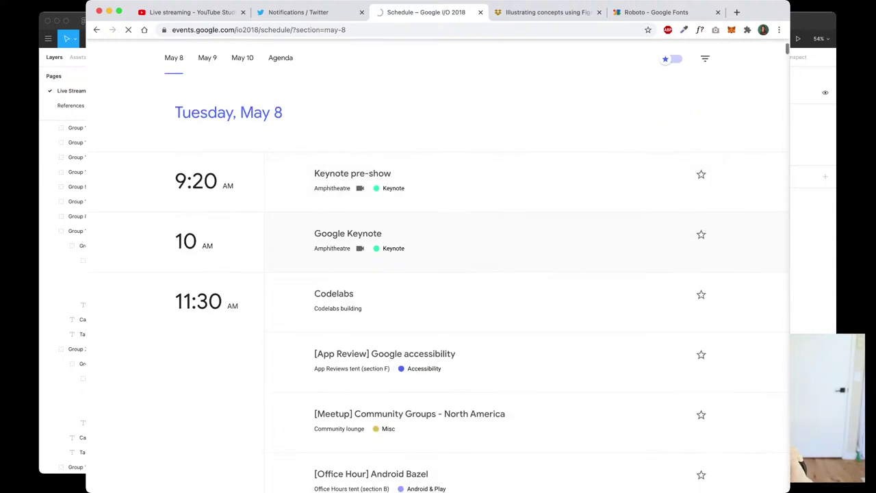
scroll(438, 274, "down", 1)
scroll(439, 274, "up", 3)
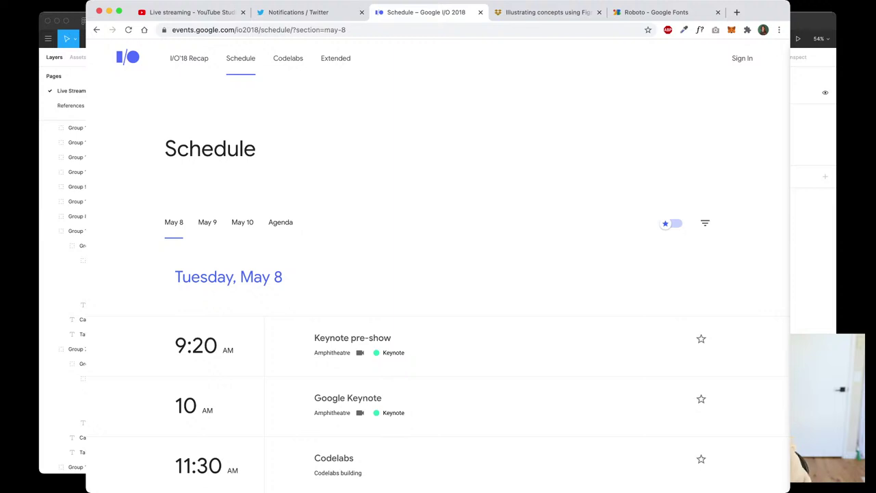
Zoom in on the Keynote pre-show session row to study it, then zoom back out
scroll(438, 274, "down", 5)
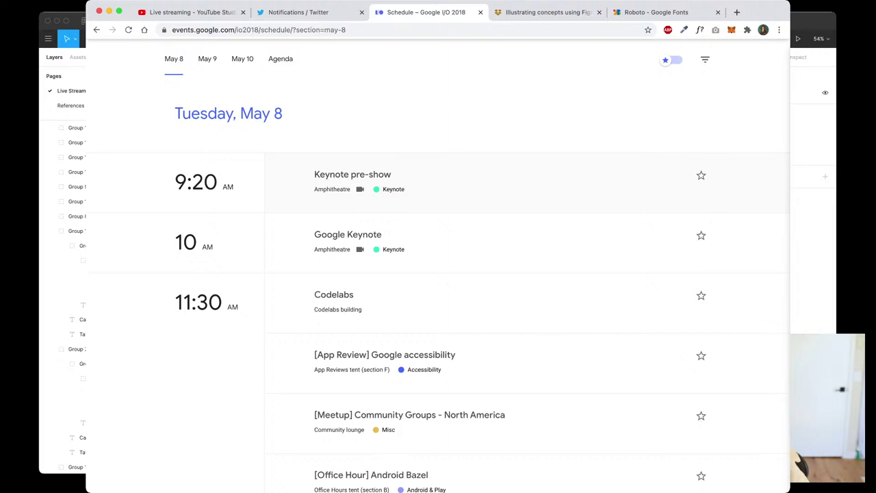
scroll(331, 184, "up", 5)
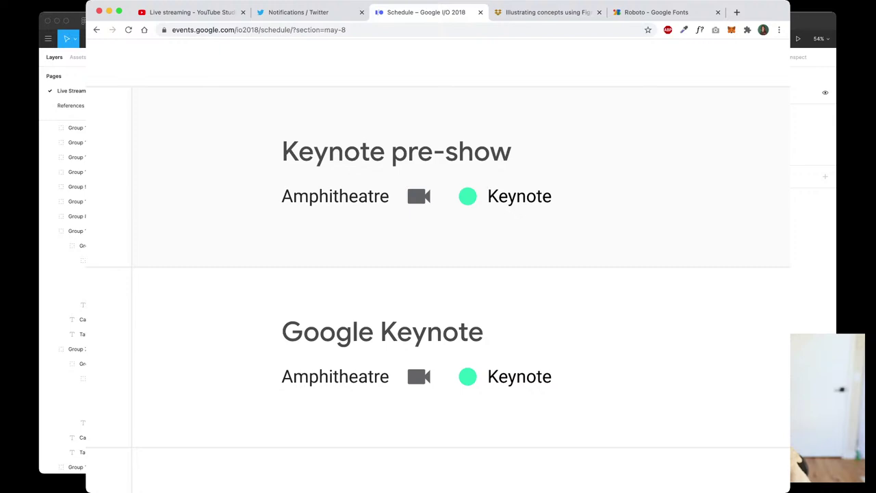
scroll(366, 206, "down", 5)
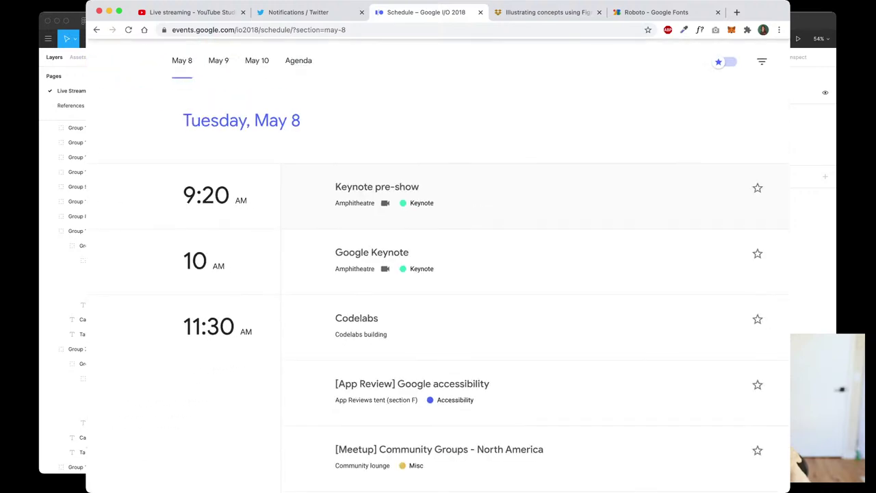
scroll(438, 274, "down", 2)
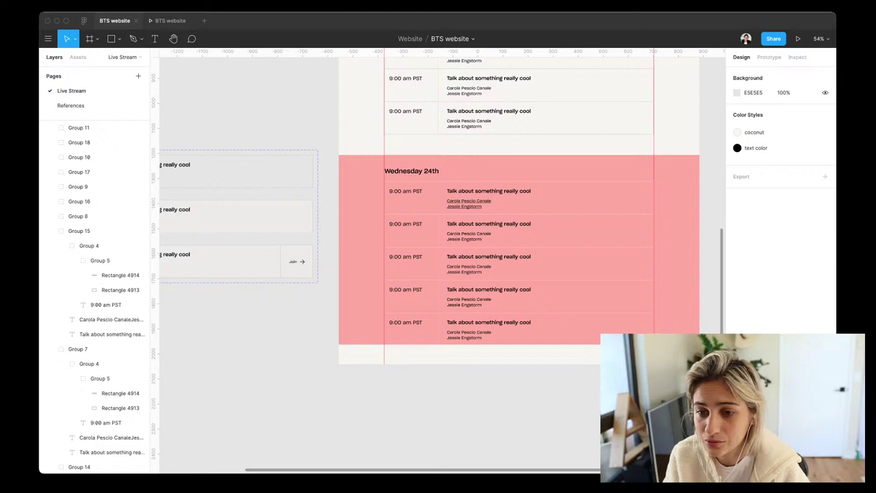
Extend the pink Wednesday background and drag the Home frame taller to 3839
left_click(89, 231)
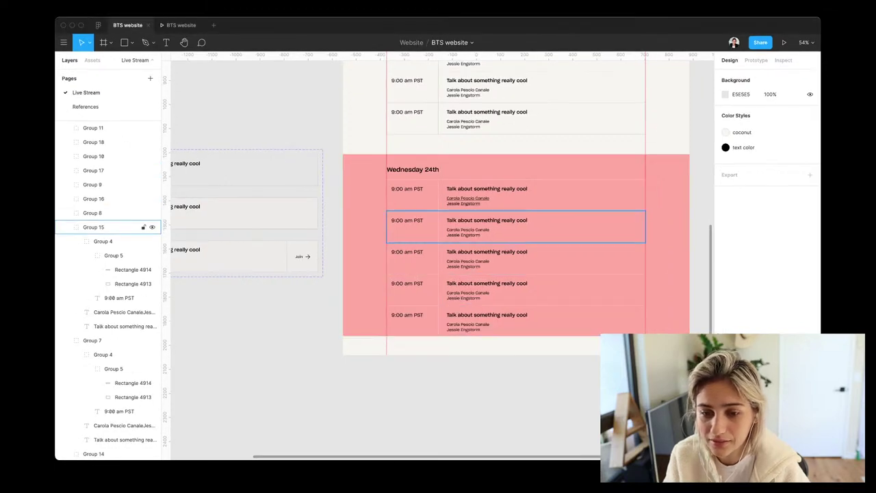
key("Escape")
scroll(490, 207, "down", 3)
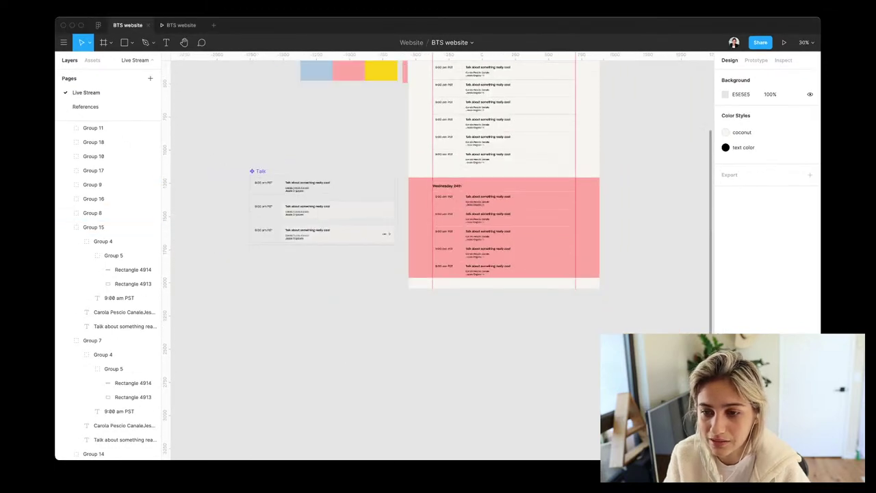
left_click(504, 226)
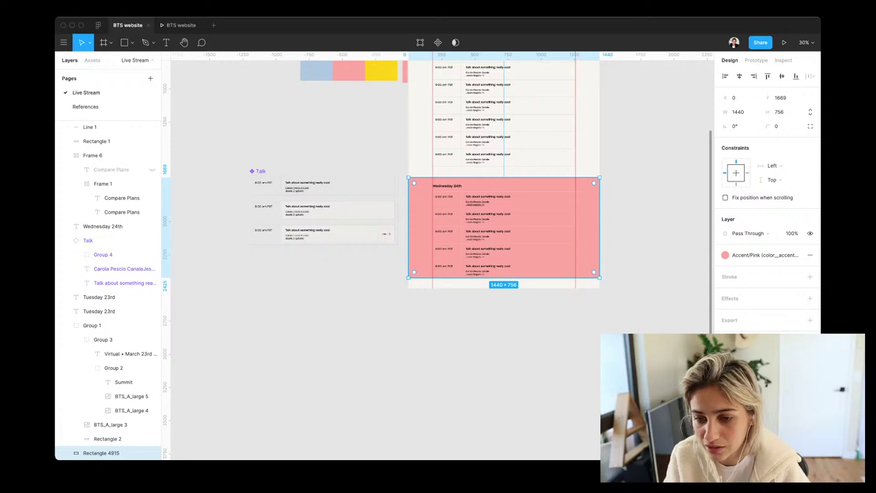
left_click_drag(504, 277, 504, 292)
scroll(503, 205, "up", 5)
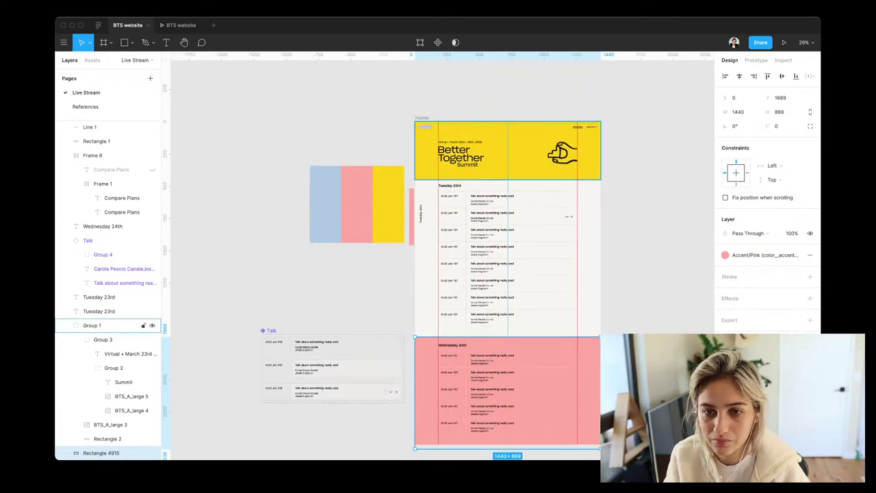
key("shift+Return")
scroll(438, 253, "down", 2)
scroll(490, 205, "down", 6)
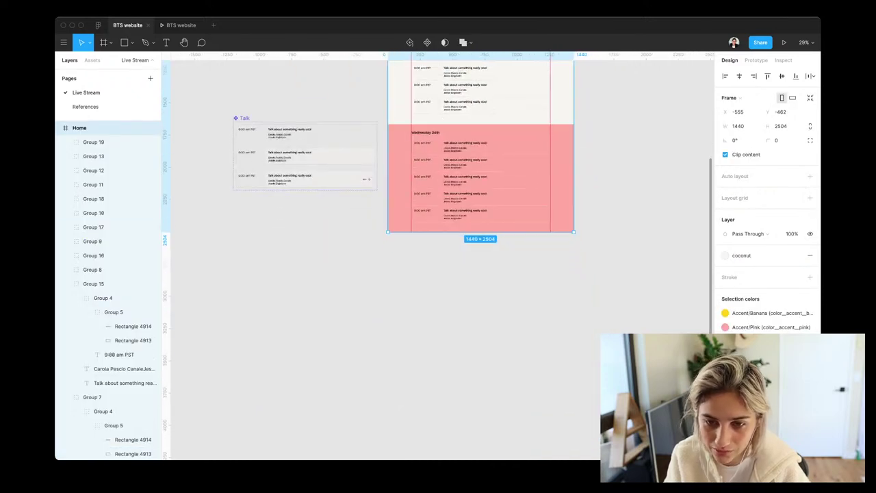
left_click_drag(479, 233, 480, 404)
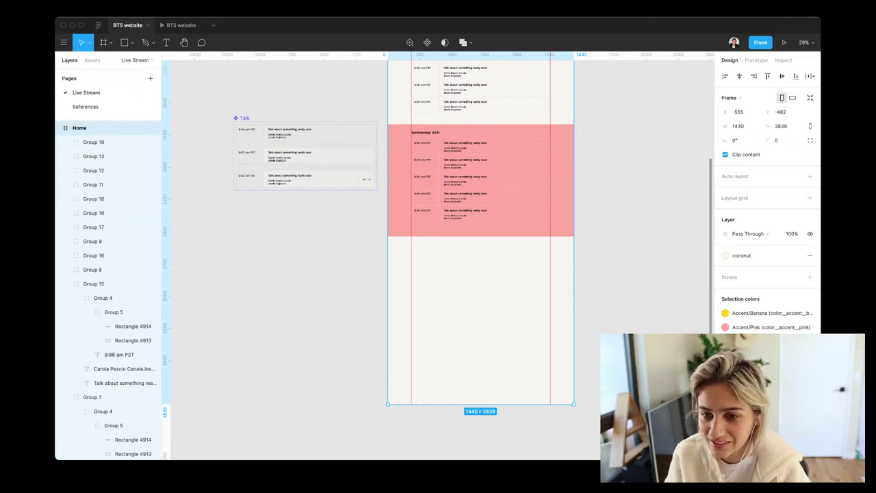
Shorten the pink background to 838 high and duplicate its five talk rows
left_click(481, 180)
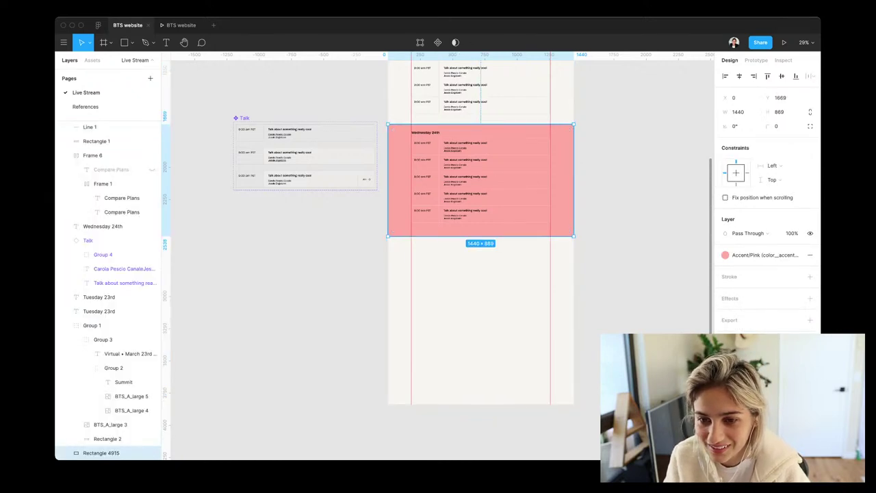
left_click_drag(480, 236, 480, 232)
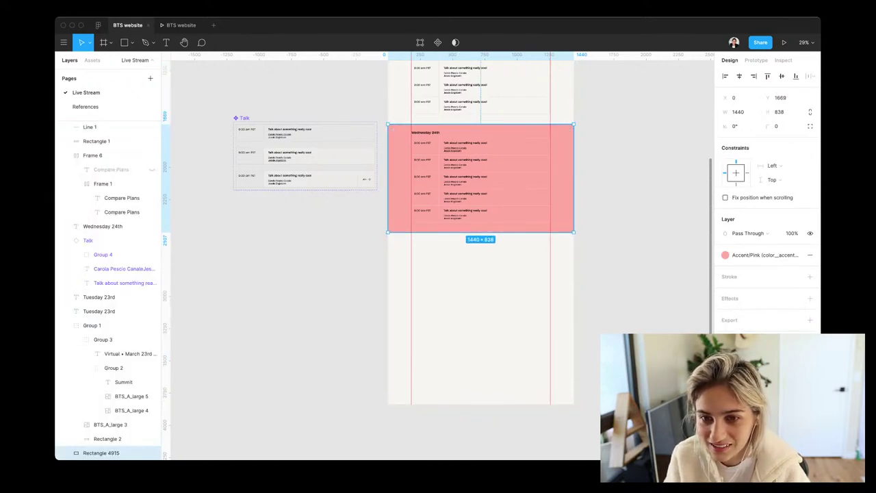
left_click_drag(563, 251, 410, 127)
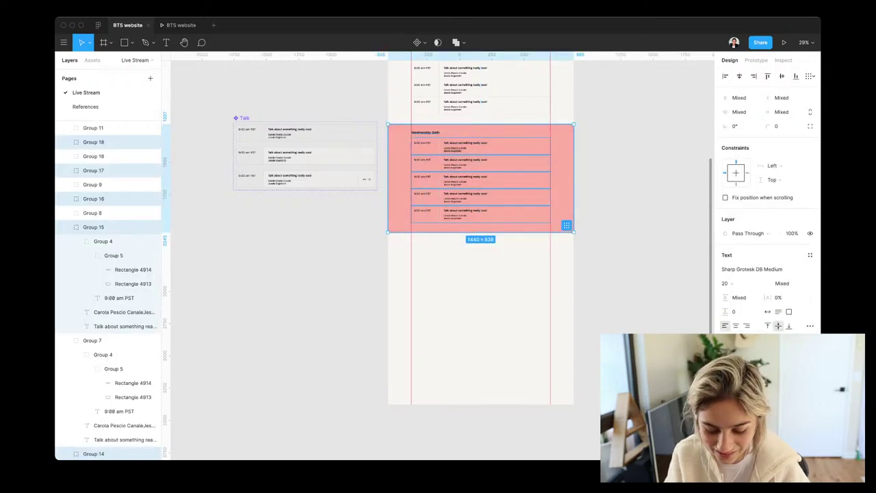
key("super+d")
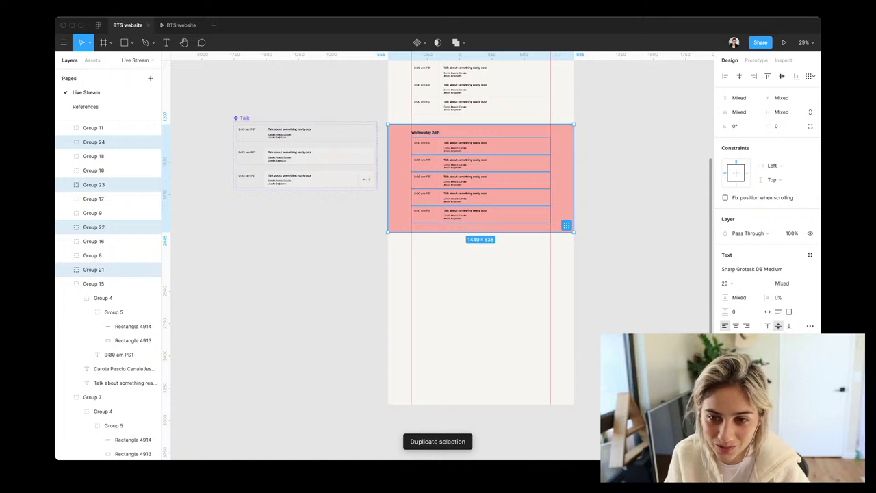
Move the copied talk rows below the original Wednesday block
left_click_drag(481, 178, 481, 286)
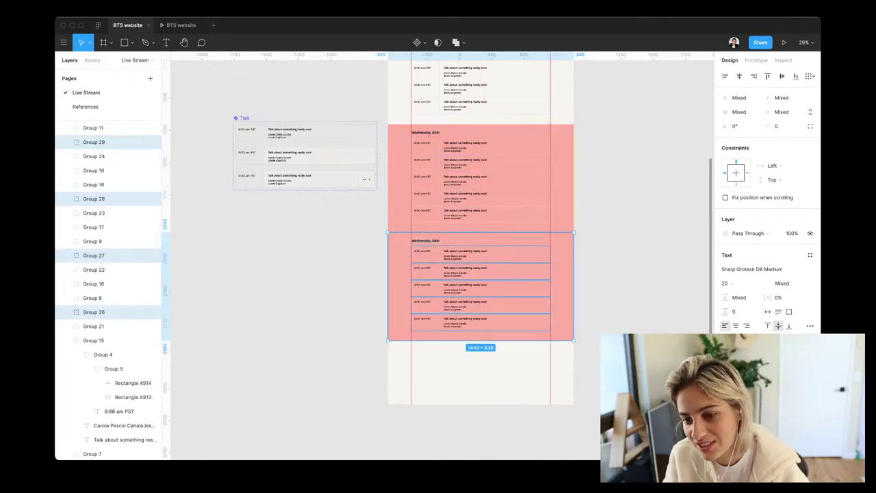
key("Escape")
scroll(110, 308, "down", 10)
left_click(101, 424)
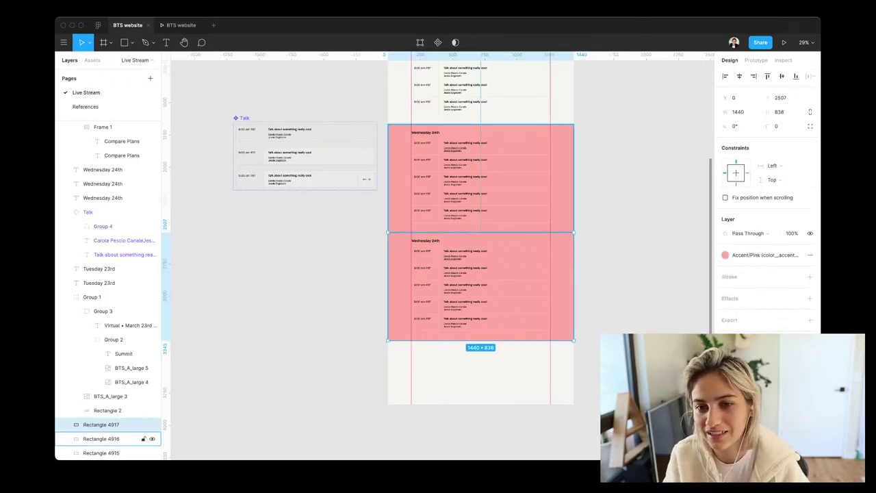
Undo and redo recent edits to get back to a shorter Home frame
scroll(479, 273, "up", 5)
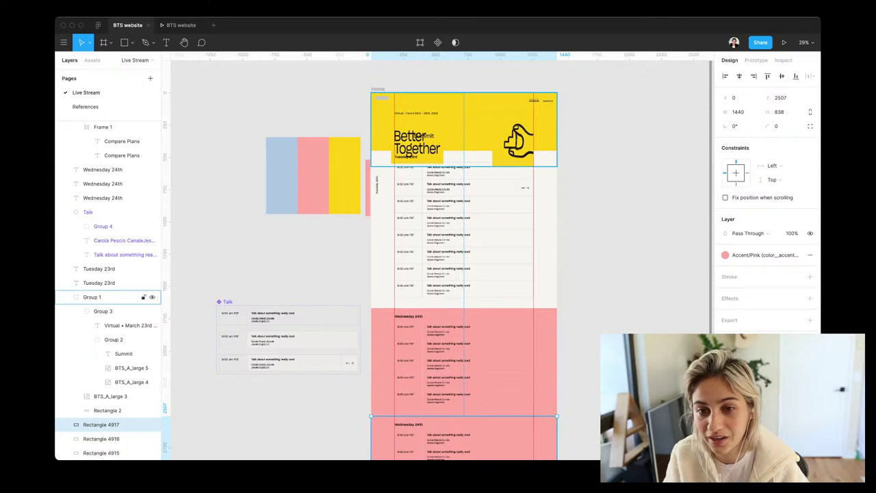
key("super+z")
key("super+z")
key("super+z")
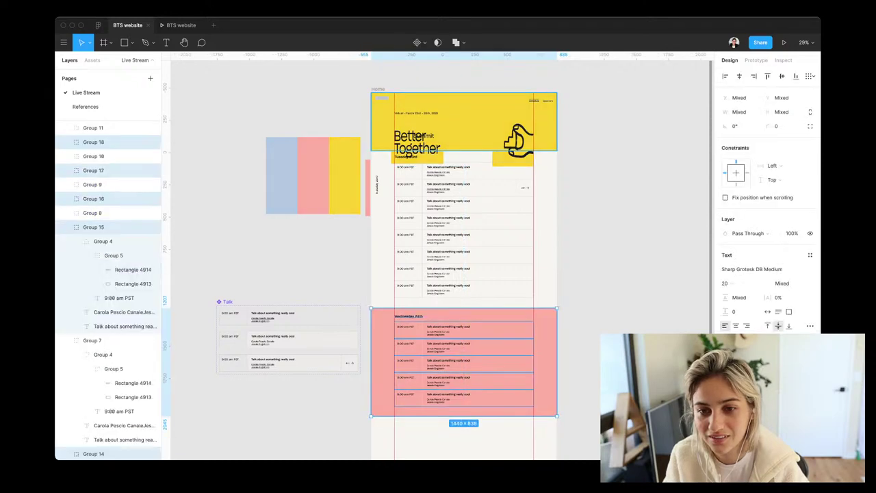
key("super+z")
key("super+z")
key("super+z")
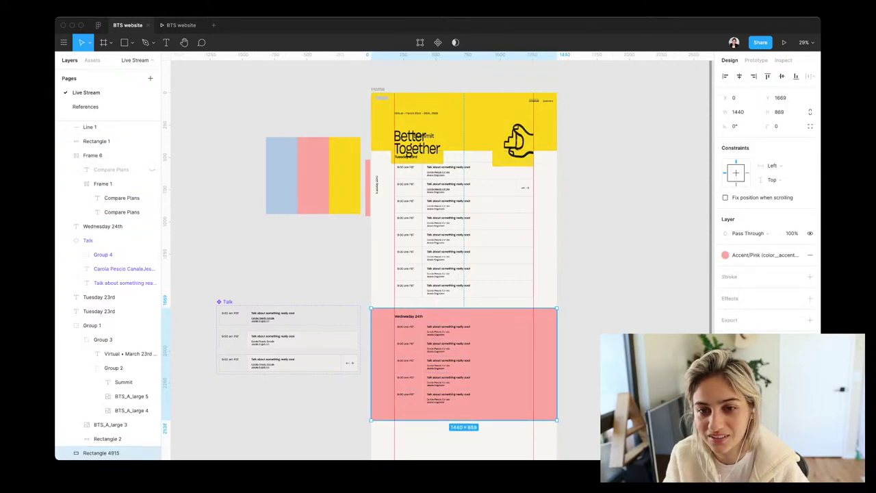
key("super+z")
key("super+z")
key("super+z")
key("super+z")
key("super+z")
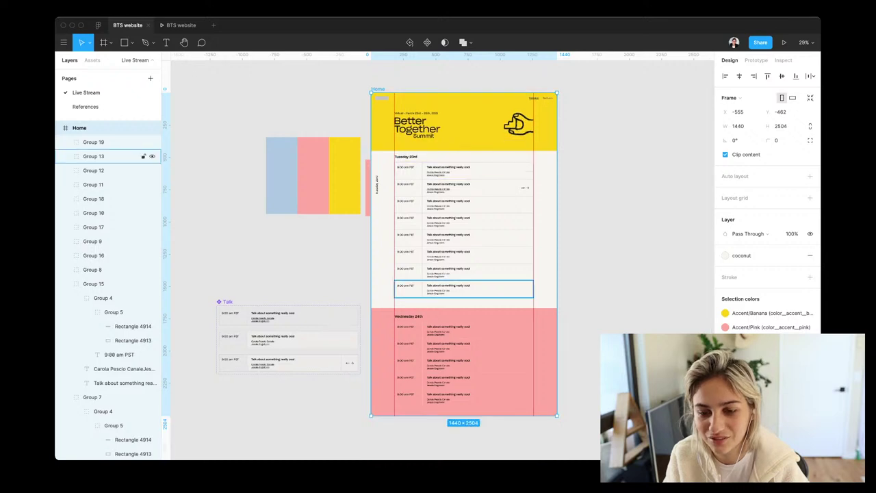
scroll(438, 254, "down", 5)
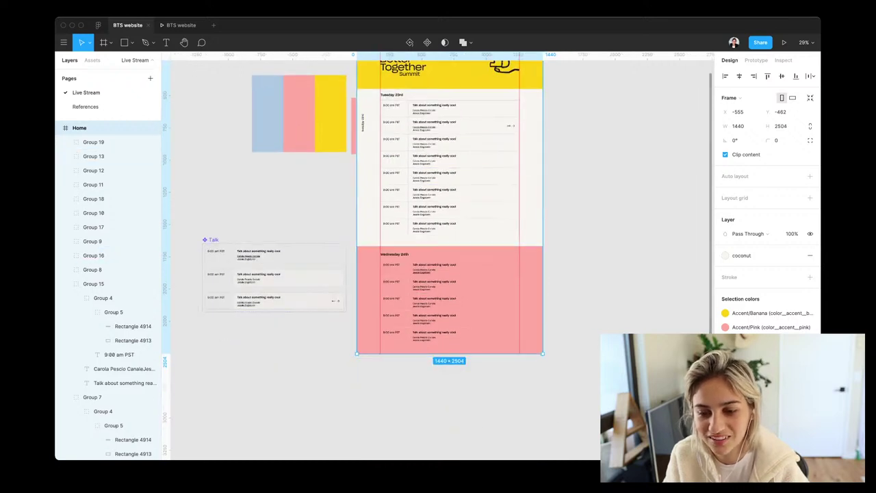
key("super+shift+z")
scroll(438, 260, "down", 5)
key("super+z")
scroll(438, 261, "up", 5)
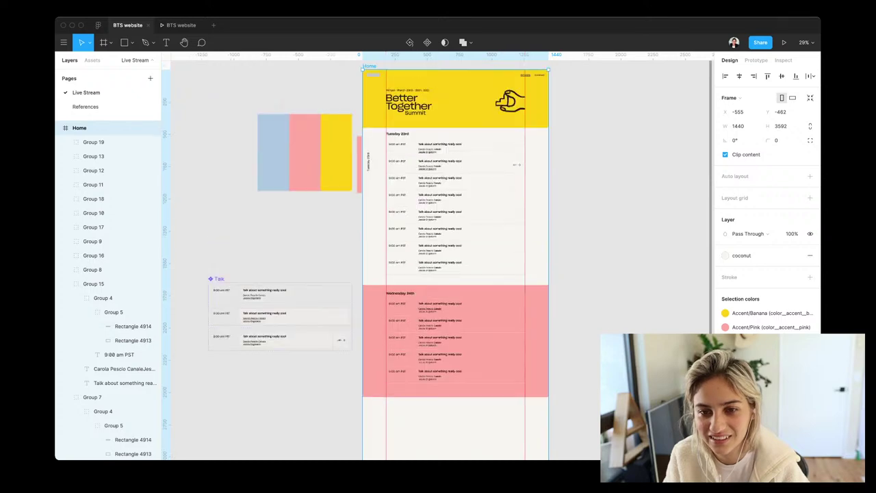
scroll(438, 261, "down", 5)
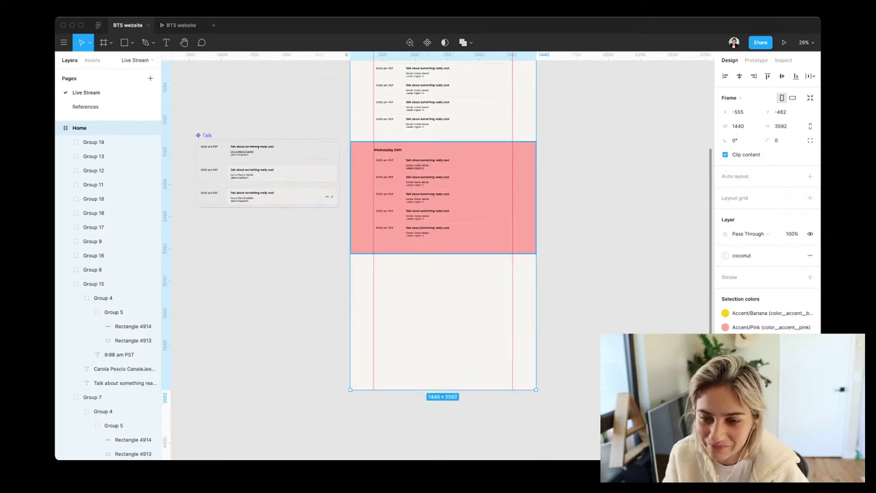
Place the duplicated Wednesday 24th heading and five talk rows beneath the original pink block
left_click_drag(563, 264, 351, 264)
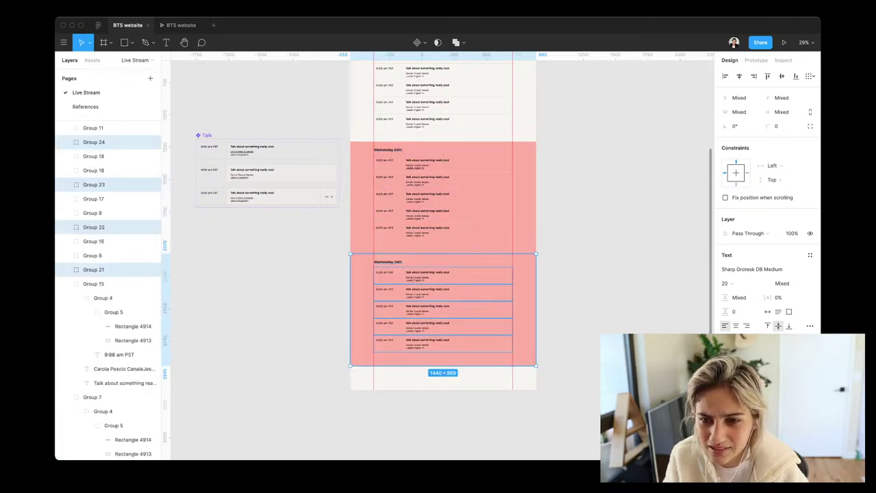
key("Escape")
scroll(438, 260, "up", 2)
scroll(438, 260, "up", 3)
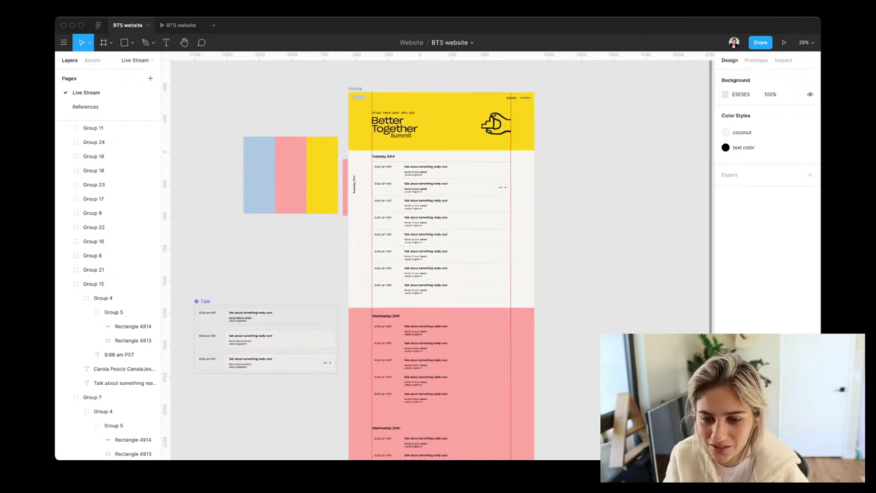
scroll(442, 260, "down", 2)
Apply the Accent/Cloud style to the lower Wednesday 24th section's background, turning it light blue
scroll(438, 308, "down", 2)
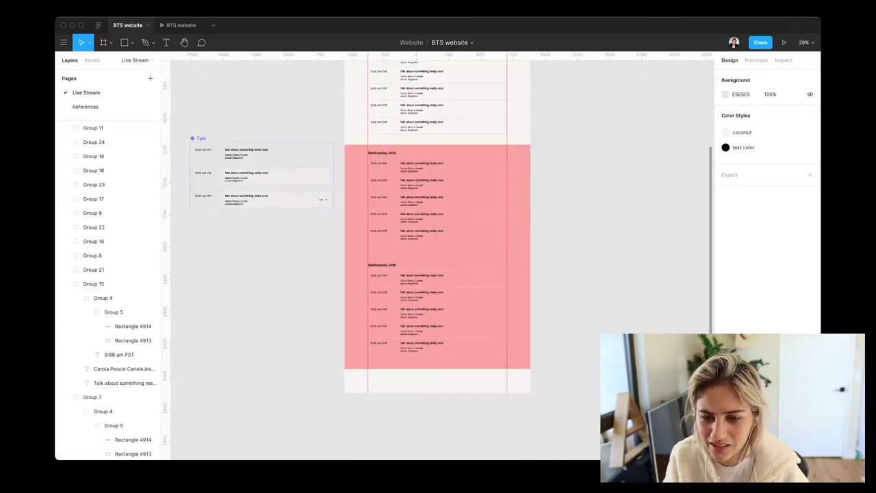
left_click(438, 308)
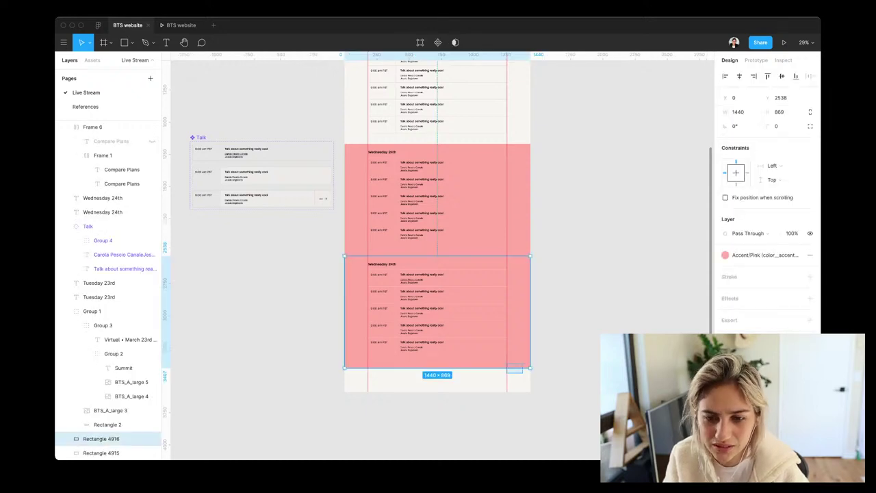
left_click_drag(524, 374, 370, 257)
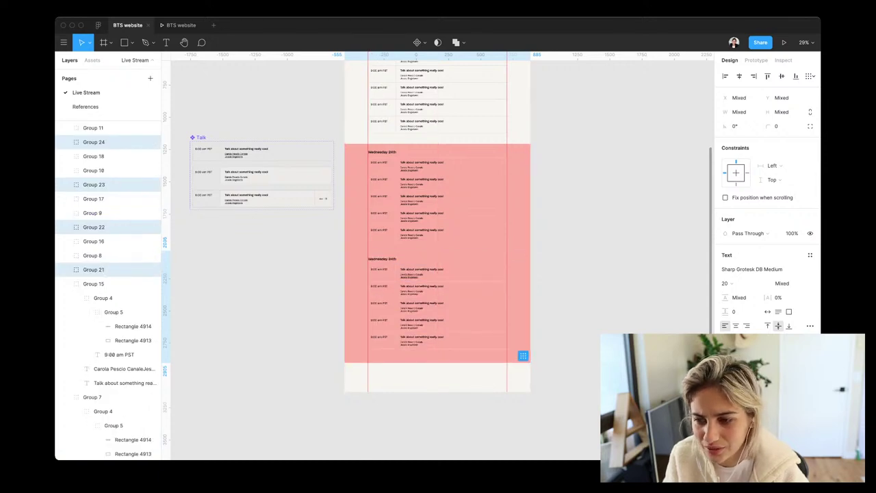
left_click(369, 257)
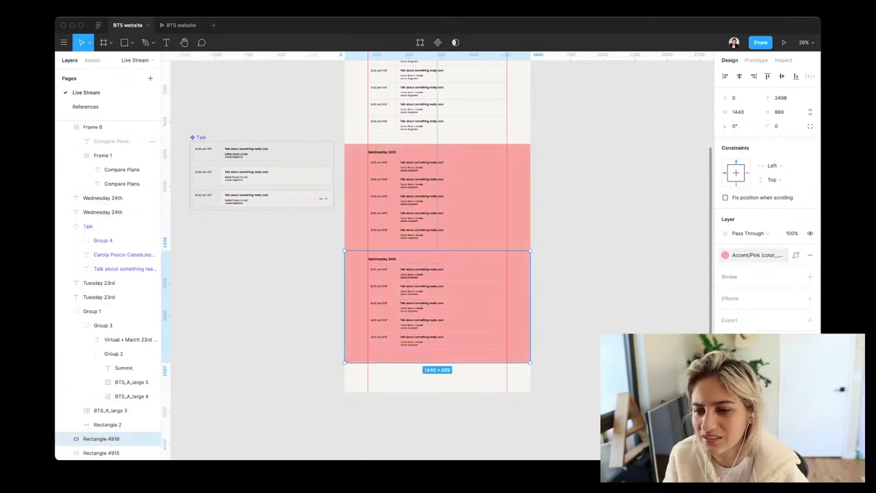
left_click(756, 255)
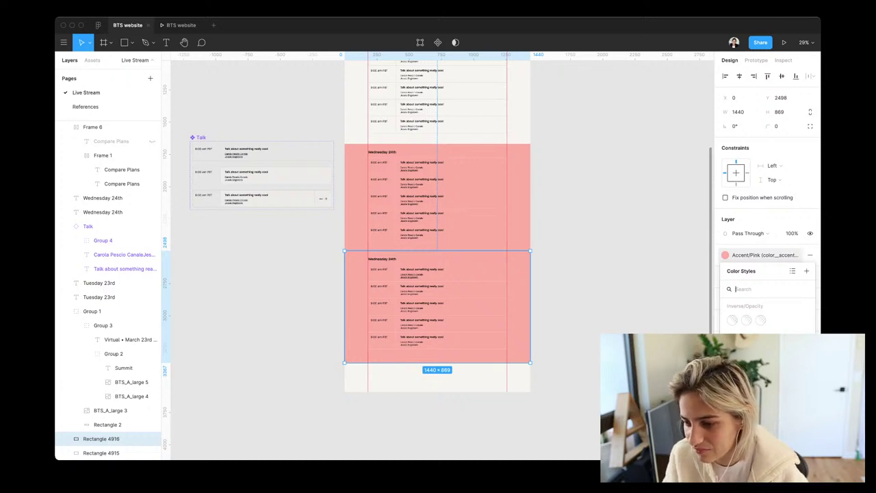
left_click(746, 320)
key("Escape")
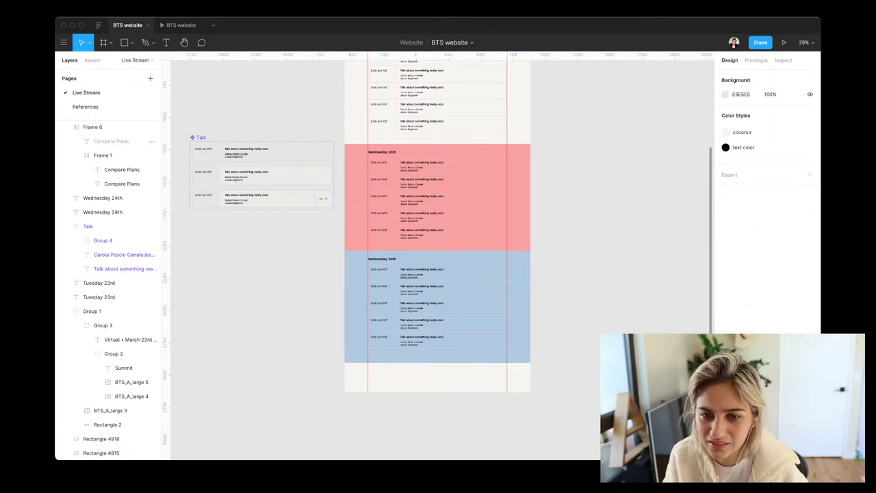
scroll(437, 247, "up", 2)
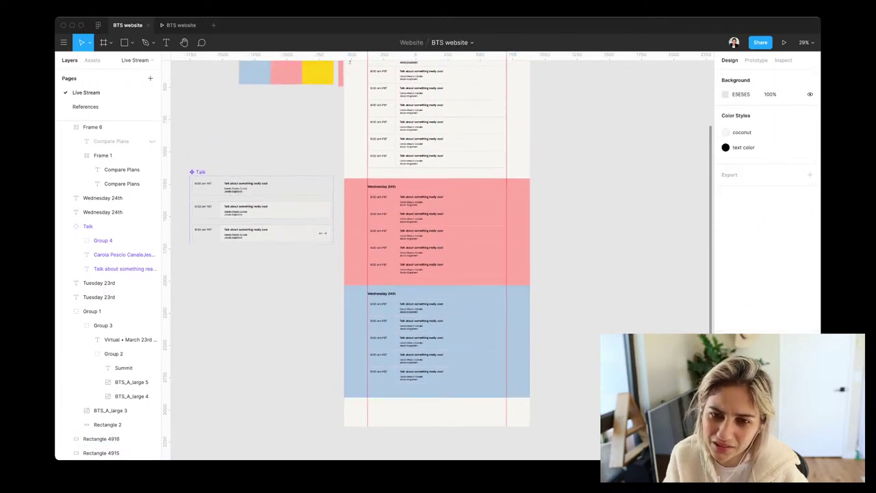
scroll(438, 260, "up", 4)
scroll(438, 260, "down", 2)
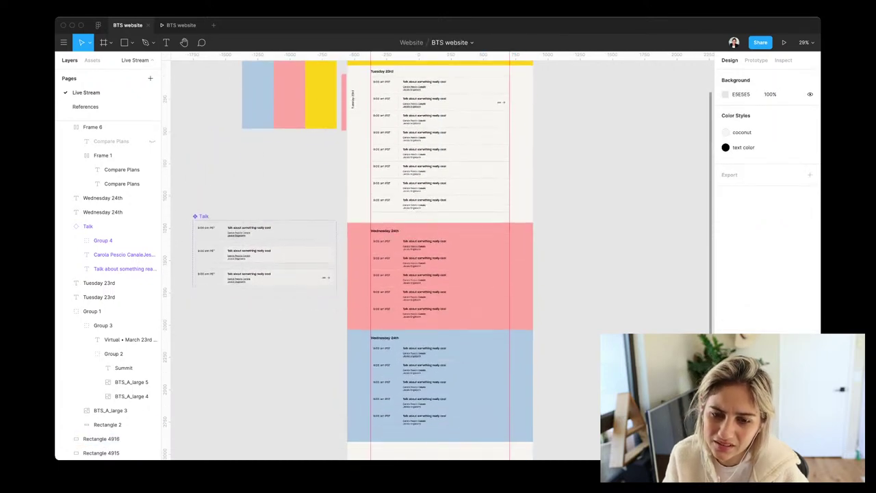
scroll(438, 260, "down", 3)
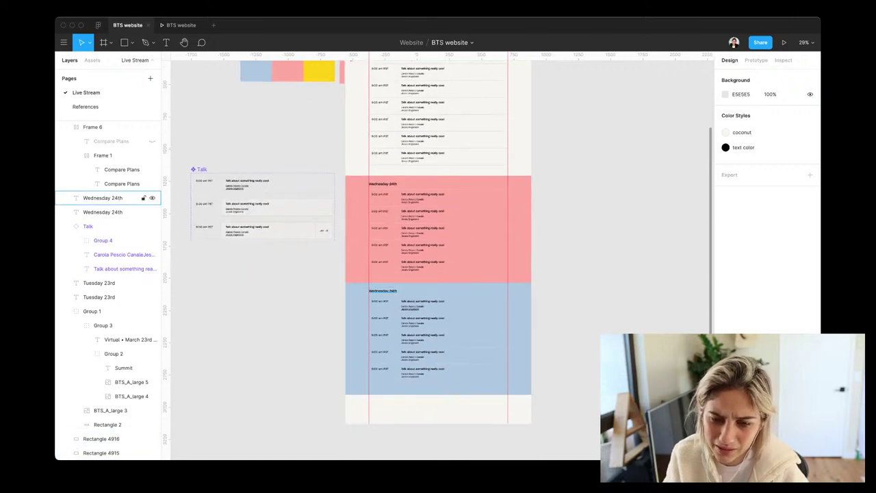
Retitle the blue section's heading from Wednesday 24th to Thursday 25th
left_click(103, 198)
key("Return")
type("T")
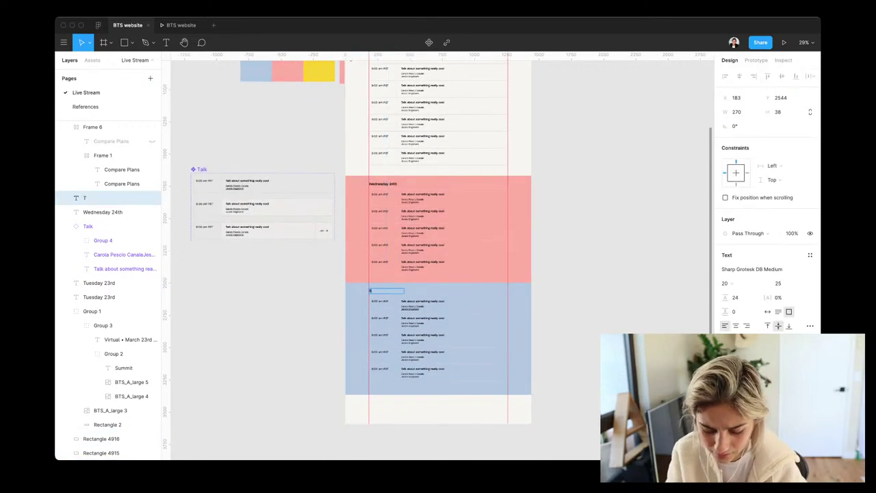
type("hur")
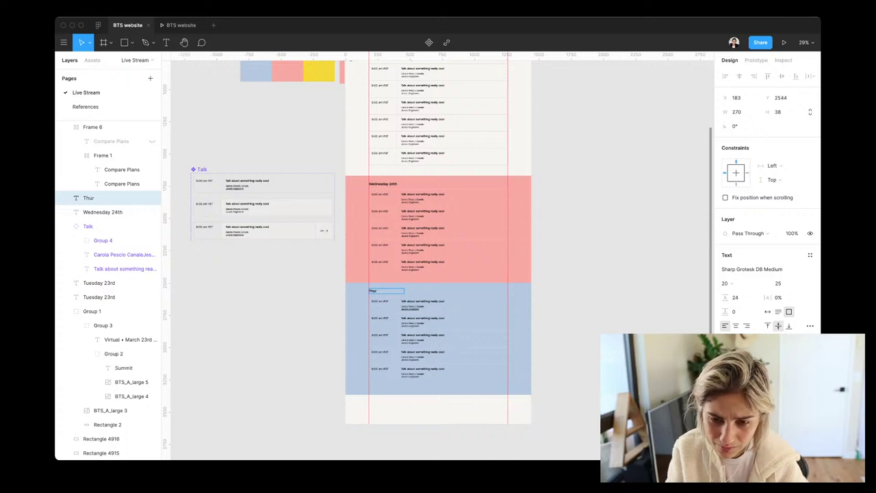
key("BackSpace")
key("BackSpace")
key("BackSpace")
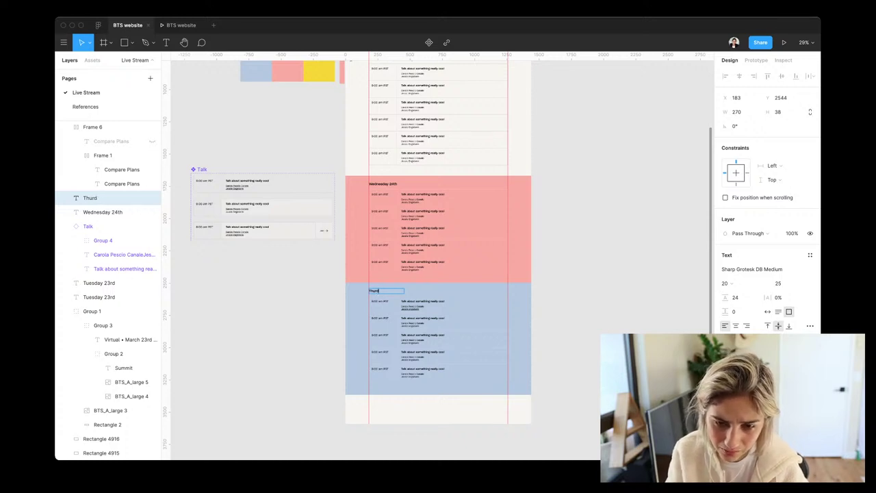
type("sday 25th")
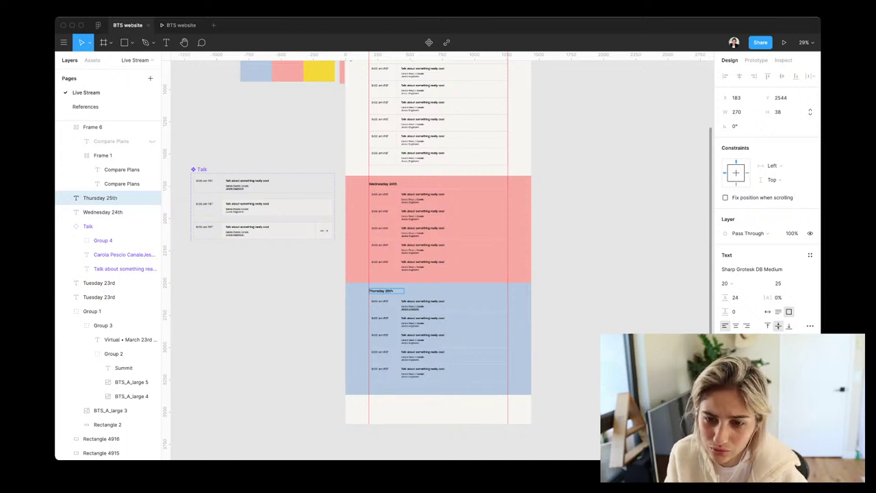
key("Escape")
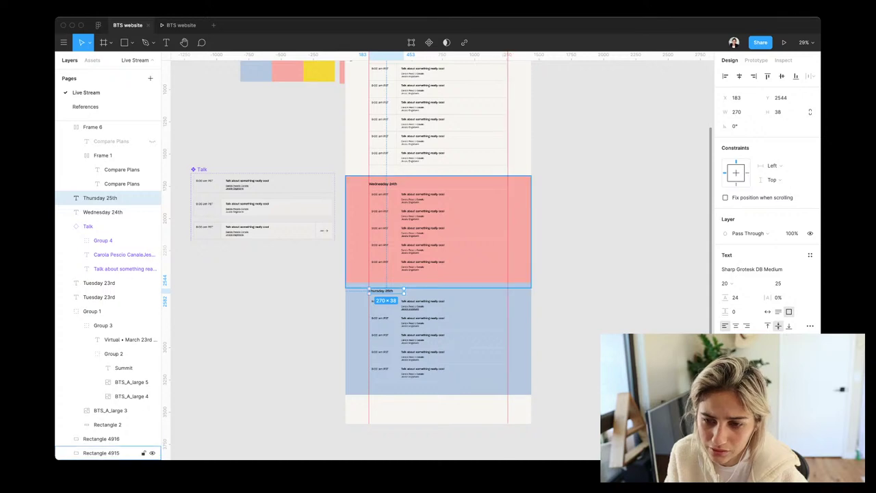
Give the blue section's background rectangle the light coconut colour style
left_click(479, 343)
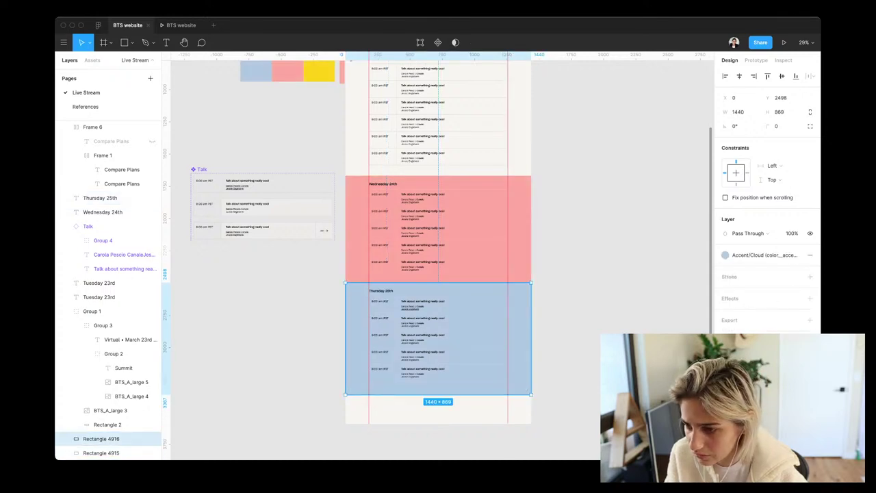
left_click(753, 254)
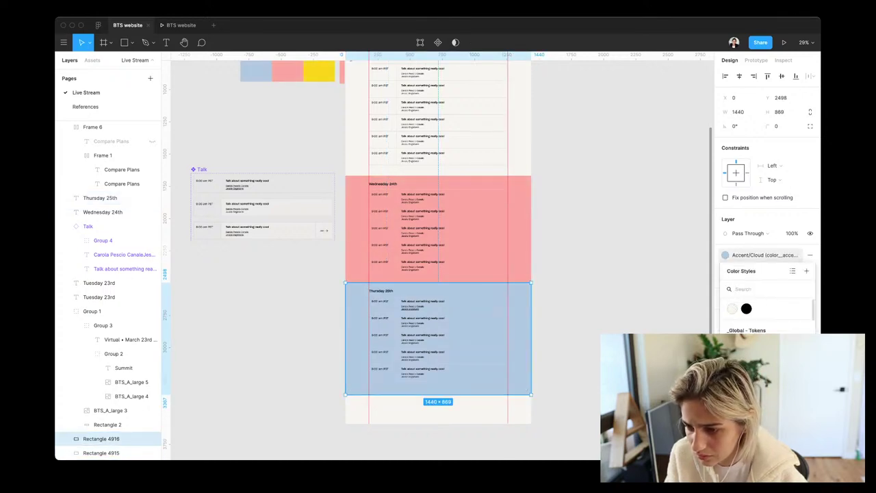
left_click(732, 309)
Drag the Home frame's bottom edge down to a height of 4732
scroll(569, 282, "down", 5)
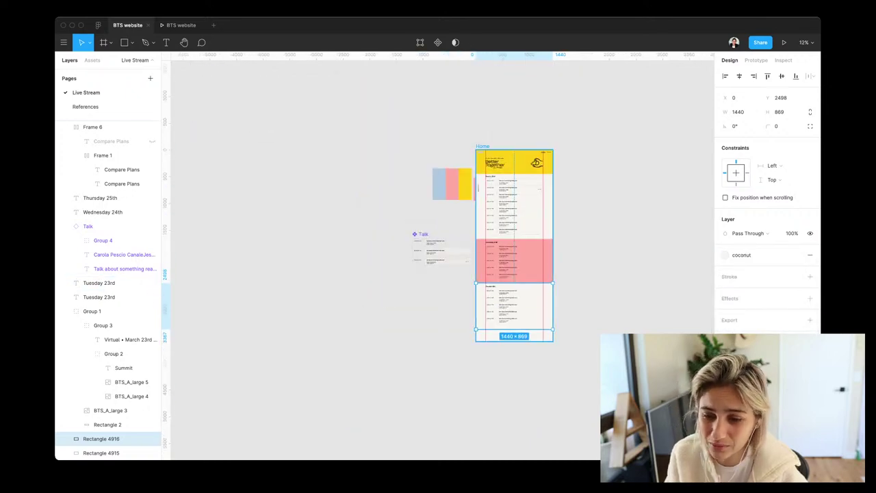
key("Escape")
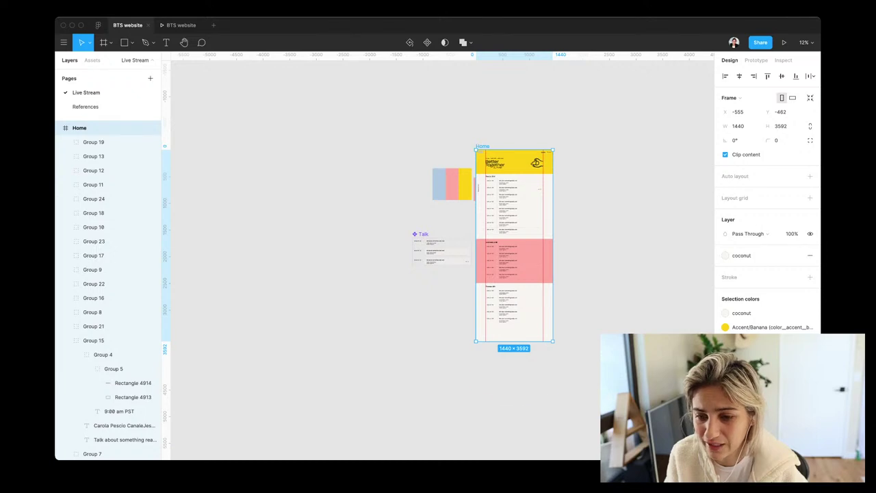
left_click_drag(514, 340, 514, 402)
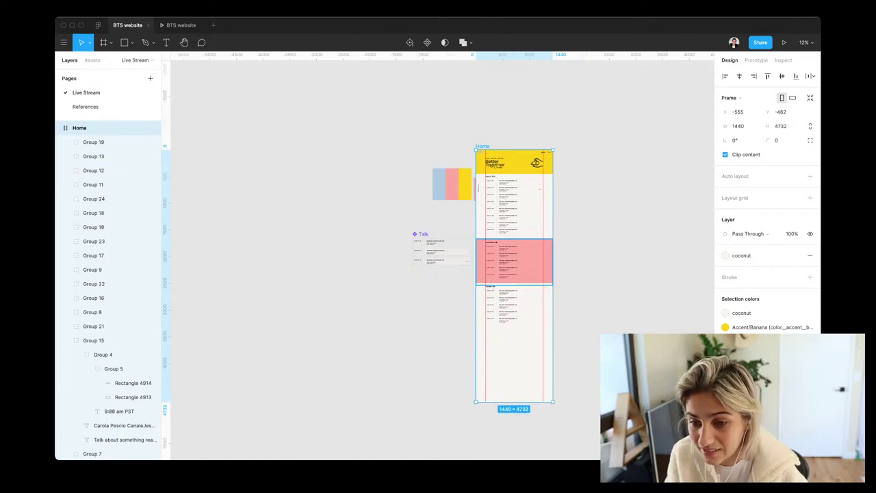
scroll(535, 248, "up", 5)
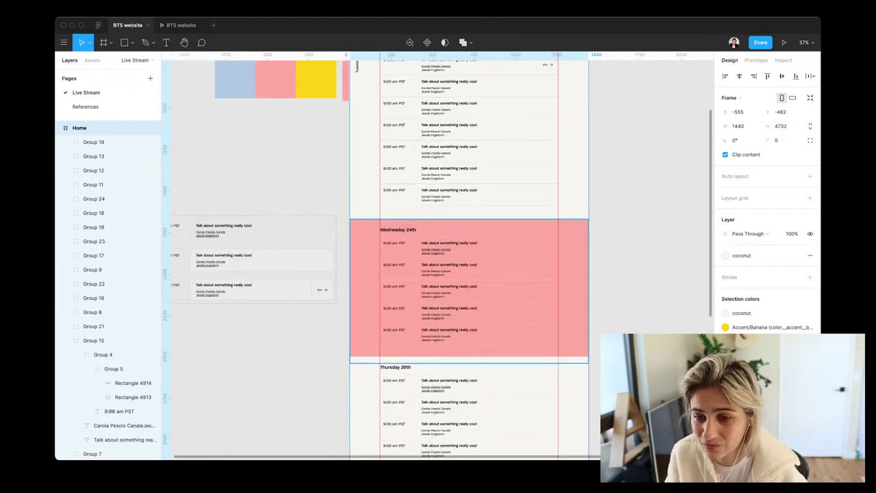
scroll(465, 261, "down", 5)
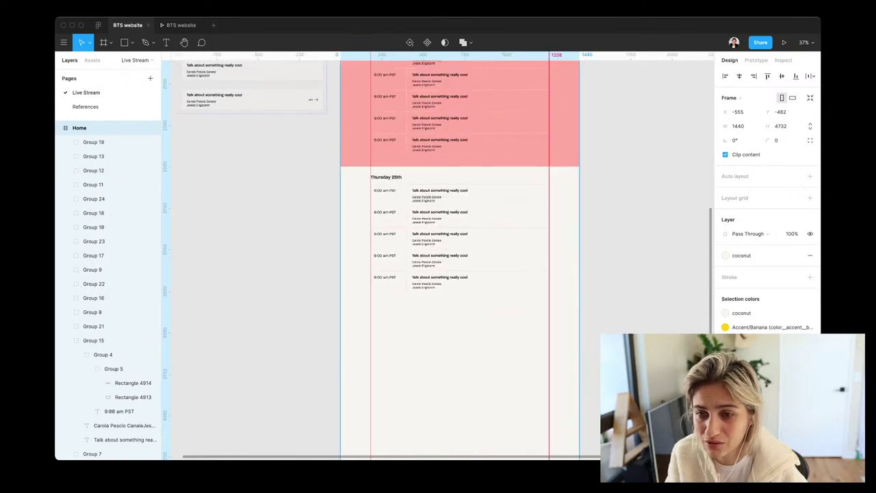
Select the Wednesday and Thursday section elements, undoing an accidental duplicate of the Thursday block
left_click(459, 117)
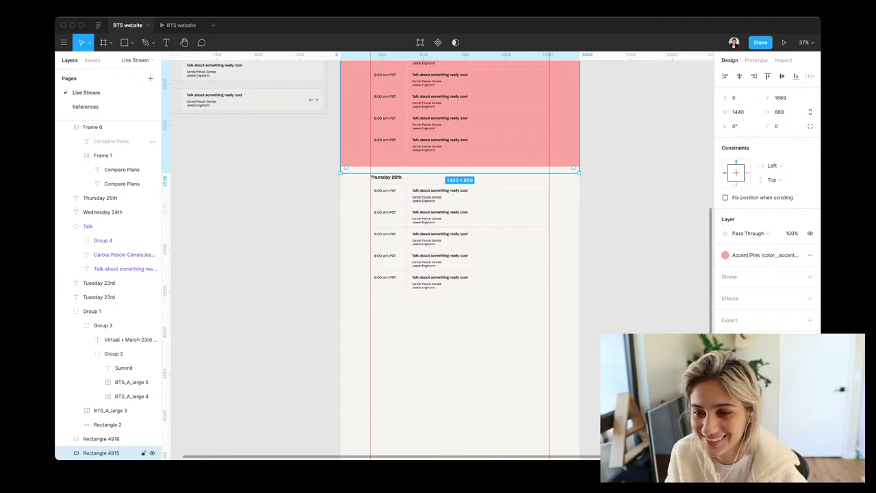
scroll(459, 254, "up", 10)
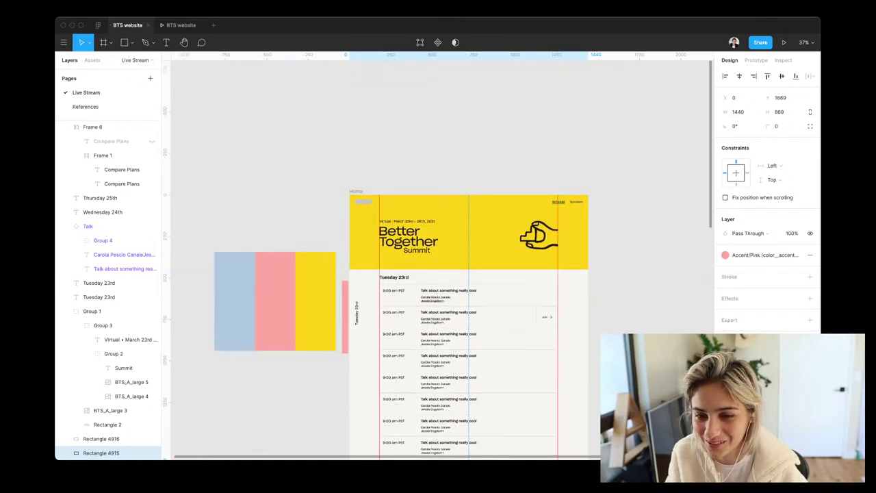
scroll(470, 253, "down", 10)
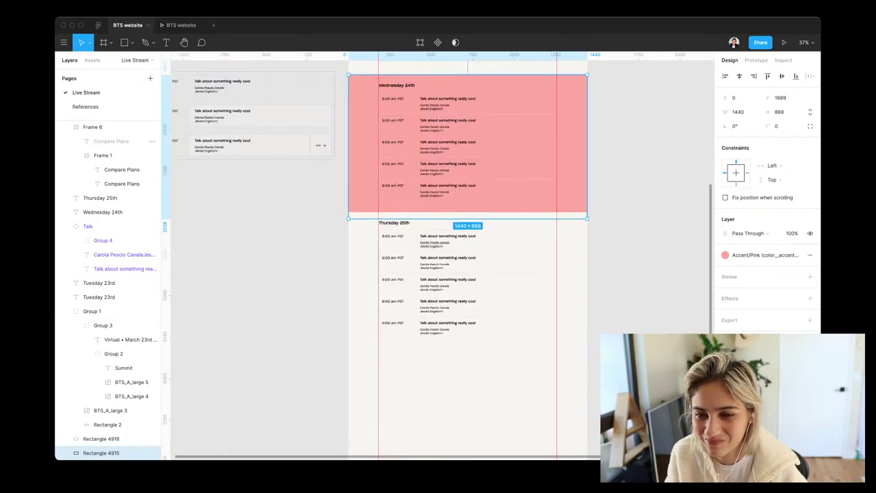
left_click(102, 438)
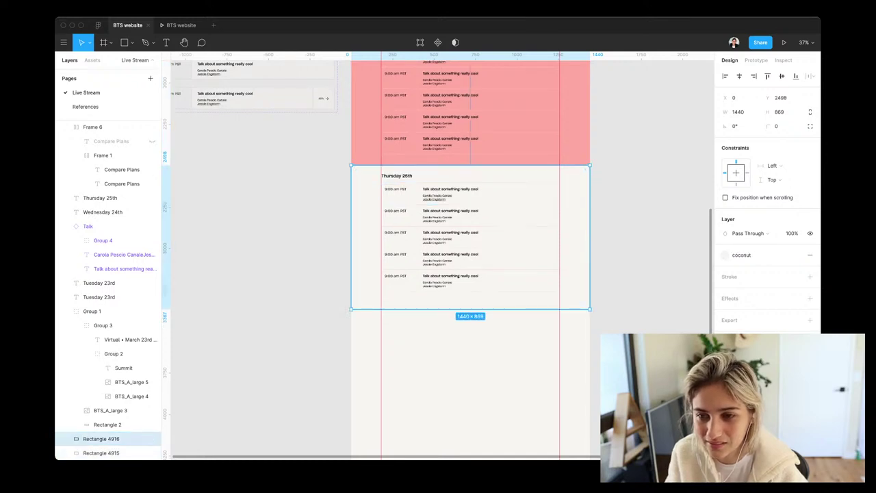
left_click_drag(596, 166, 352, 455)
key("ctrl+z")
Select the lower Thursday background and search colour styles for 'light', 'brand' and 'pink library'
key("Escape")
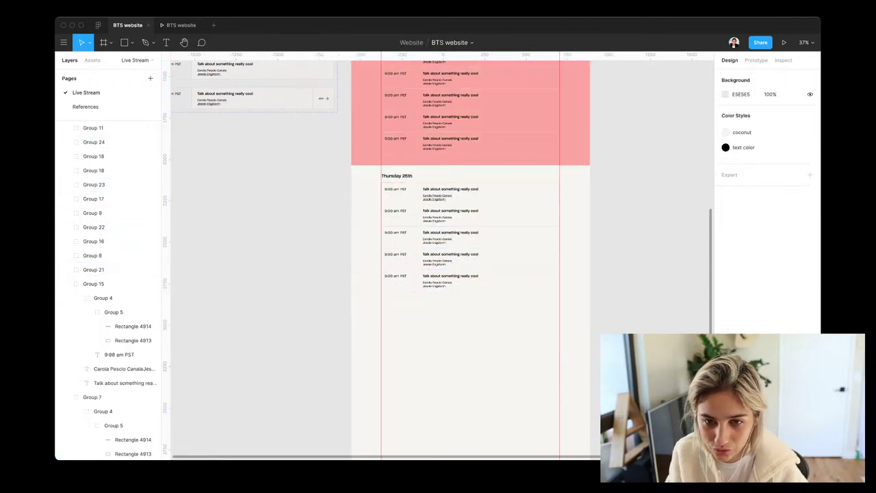
left_click_drag(342, 173, 583, 435)
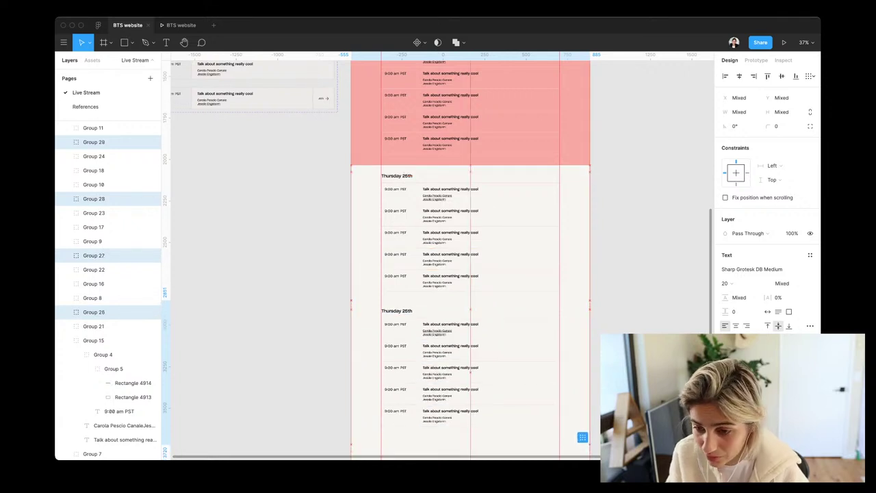
left_click(575, 430)
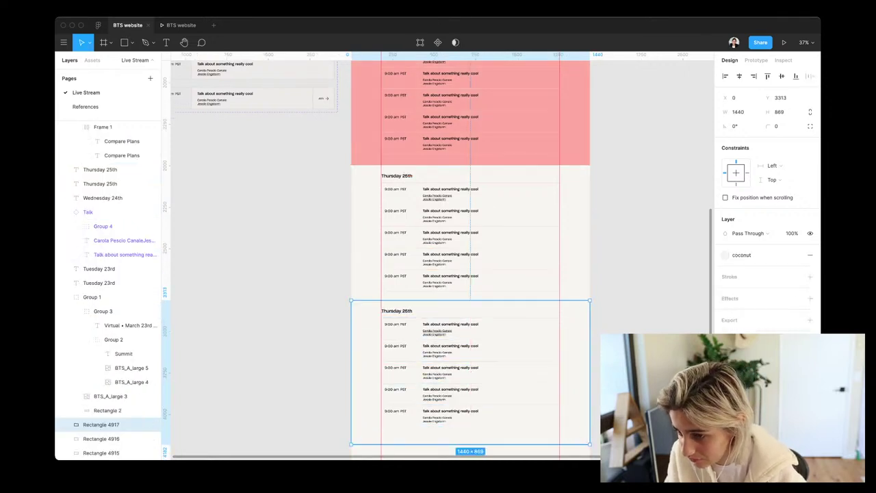
left_click(796, 255)
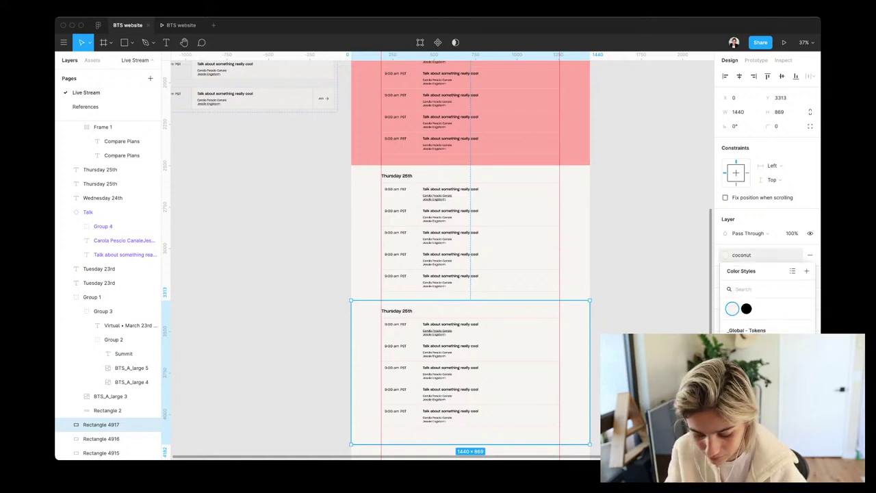
type("light")
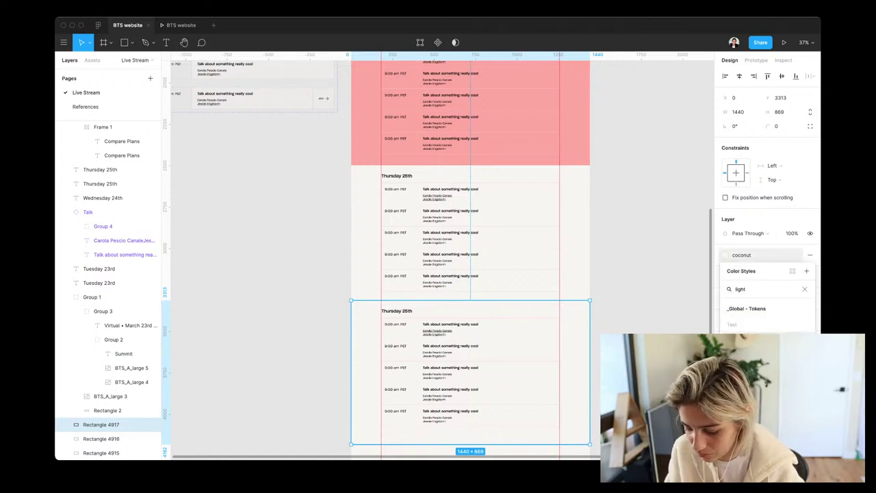
key("BackSpace")
key("BackSpace")
key("BackSpace")
key("BackSpace")
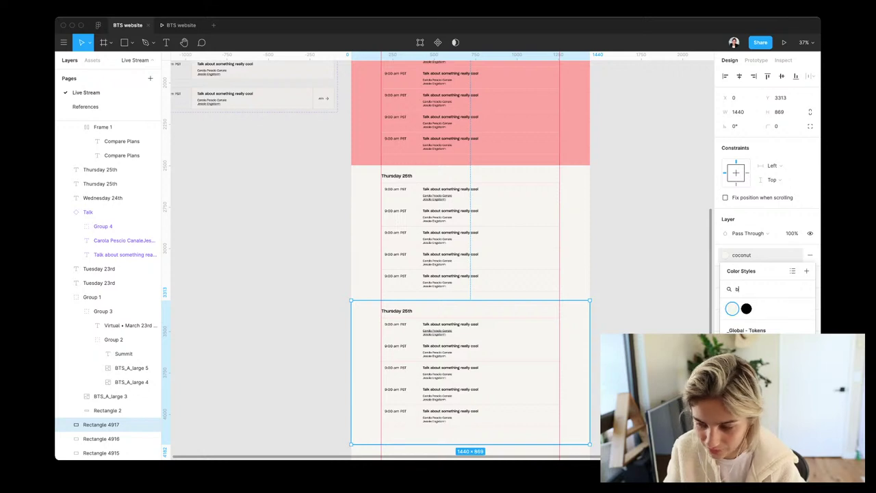
type("brand")
key("BackSpace")
key("BackSpace")
key("BackSpace")
key("BackSpace")
key("BackSpace")
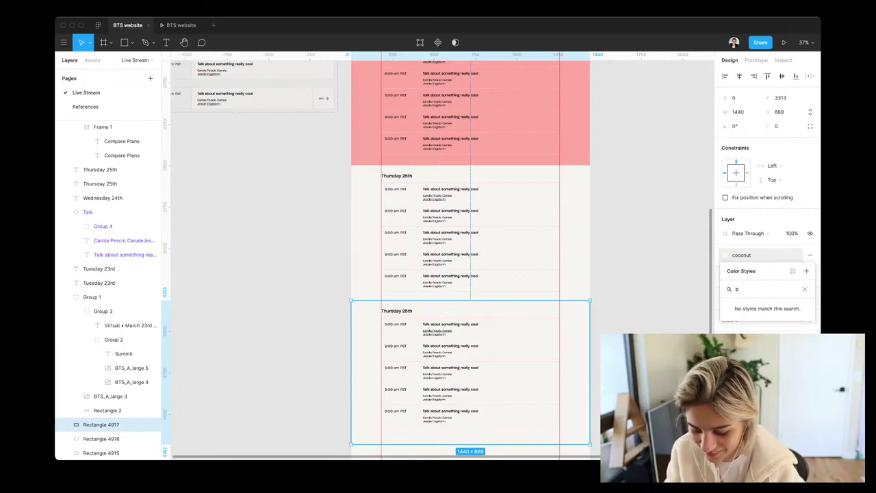
type("pink")
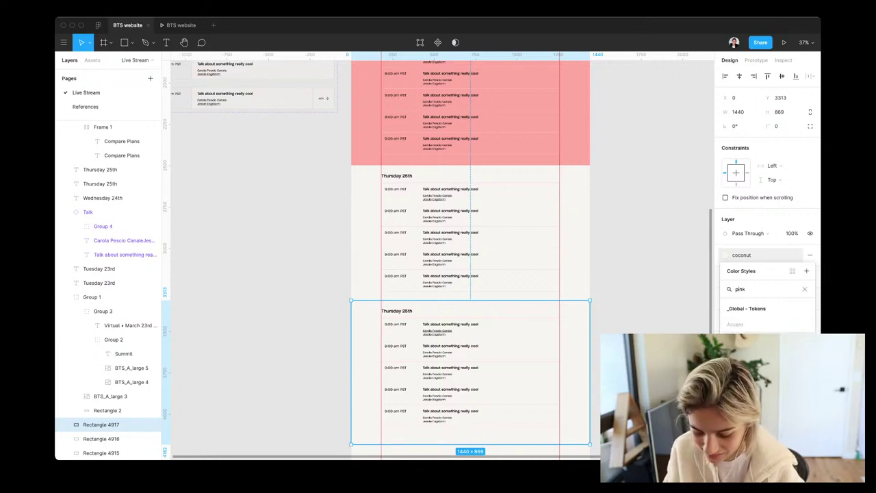
type(" library")
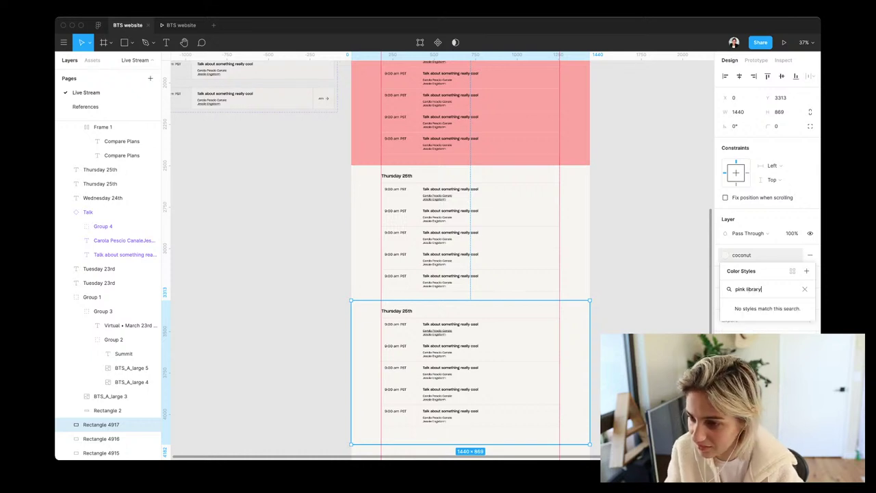
key("BackSpace")
key("BackSpace")
key("BackSpace")
key("BackSpace")
key("BackSpace")
key("BackSpace")
key("BackSpace")
key("BackSpace")
key("BackSpace")
key("BackSpace")
key("BackSpace")
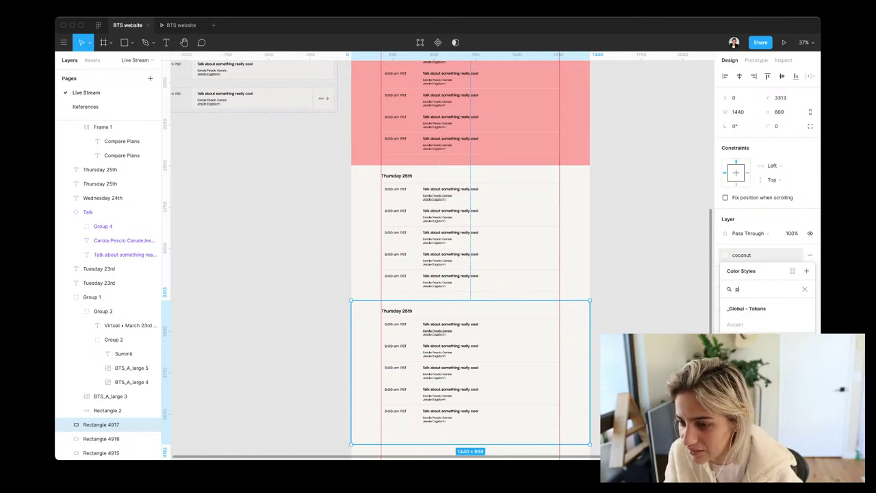
key("Escape")
key("Escape")
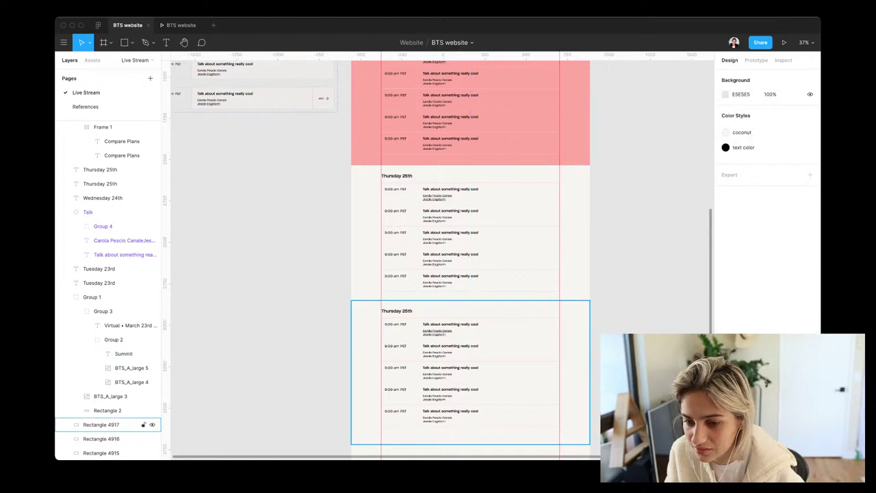
Apply the light-blue colour style to the lower Thursday 25th background rectangle
left_click(109, 425)
left_click(794, 254)
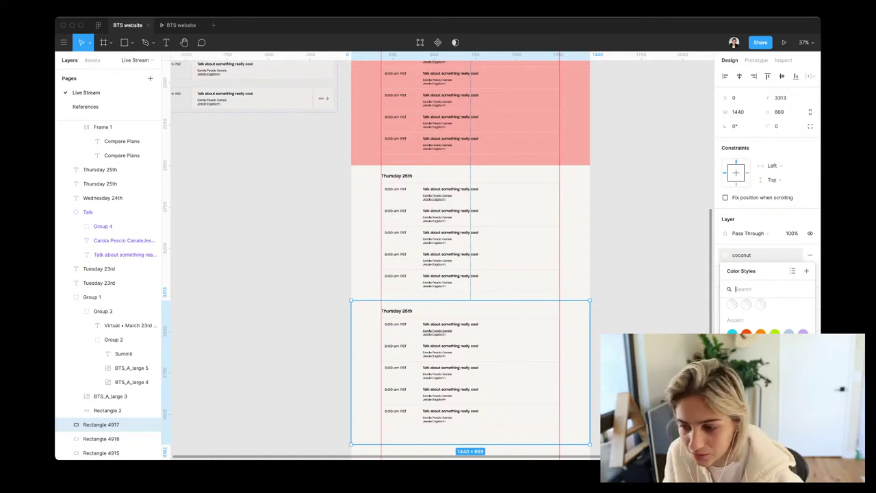
left_click(788, 333)
key("Escape")
scroll(438, 261, "down", 2)
scroll(438, 260, "left", 2)
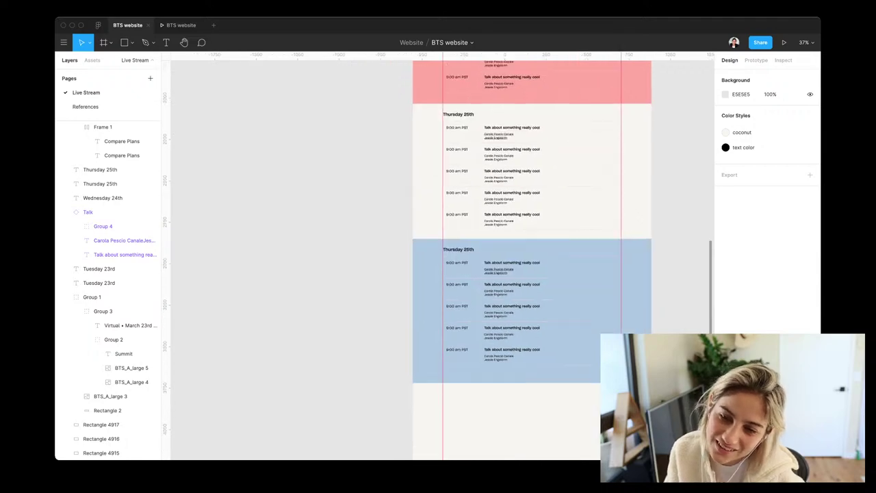
scroll(490, 294, "up", 5)
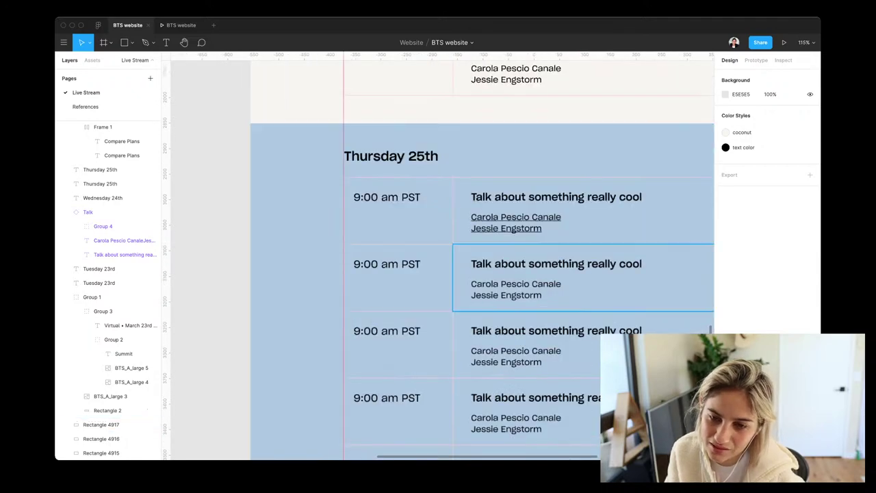
scroll(479, 198, "down", 5)
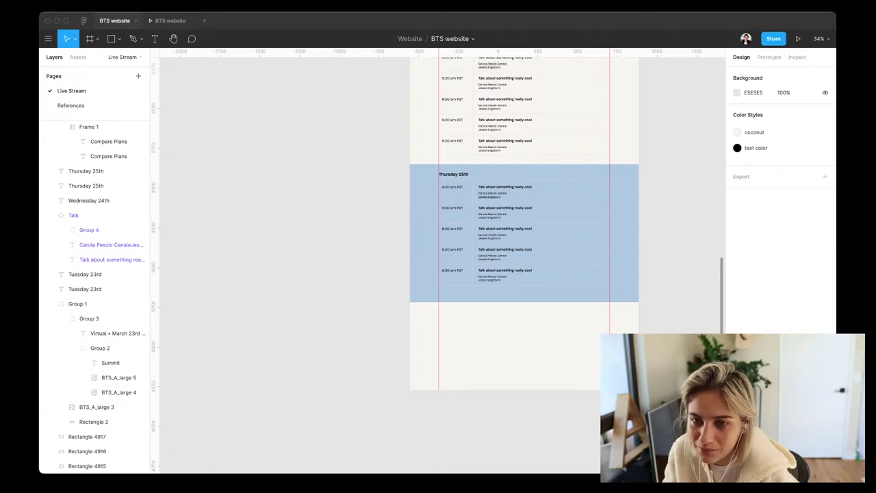
Detach the Accent/Pink style from the Wednesday 24th rectangle's fill
scroll(479, 260, "up", 7)
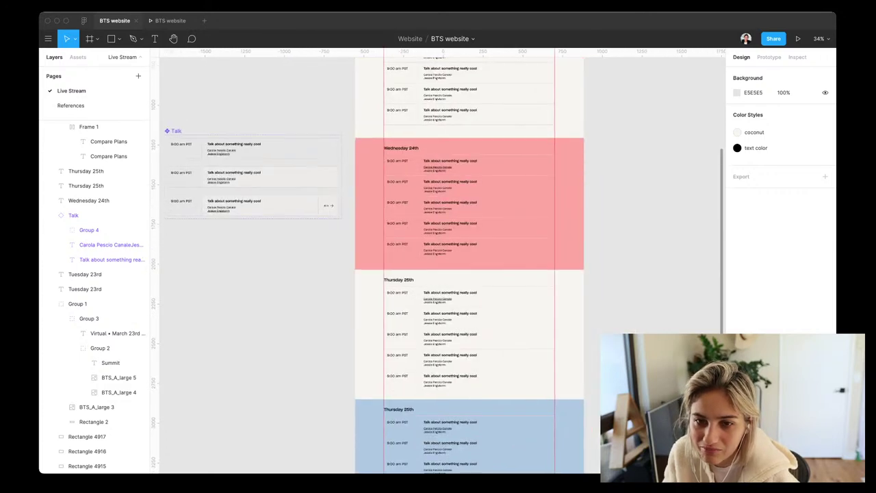
left_click(568, 205)
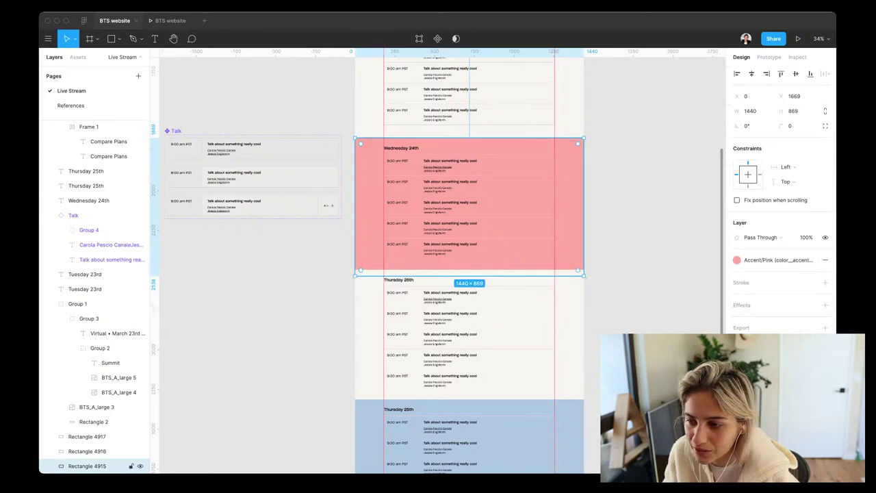
left_click(804, 255)
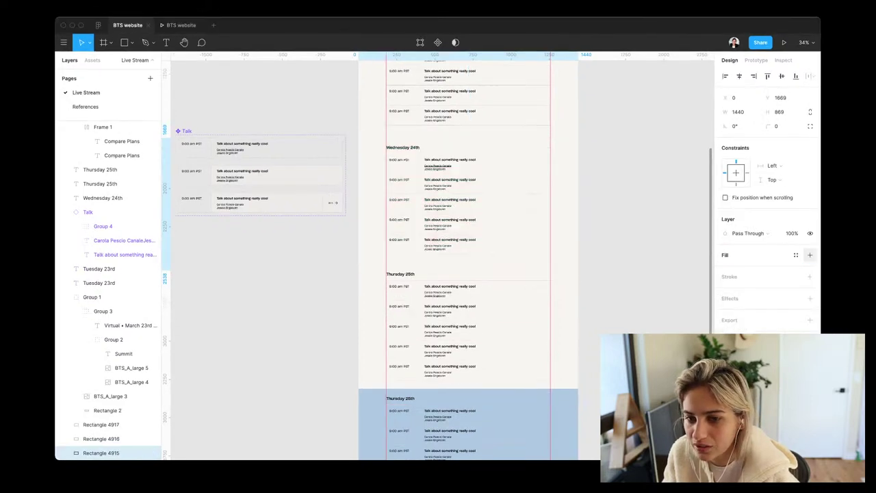
left_click(804, 254)
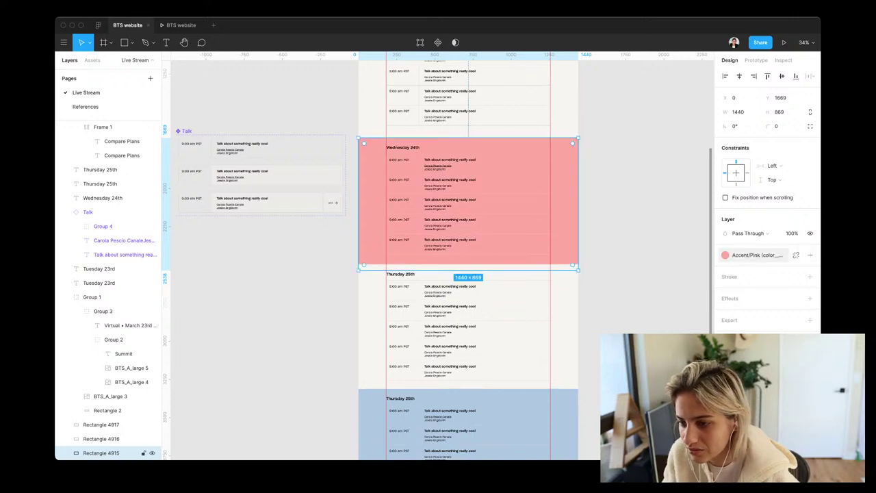
left_click(756, 255)
left_click(796, 255)
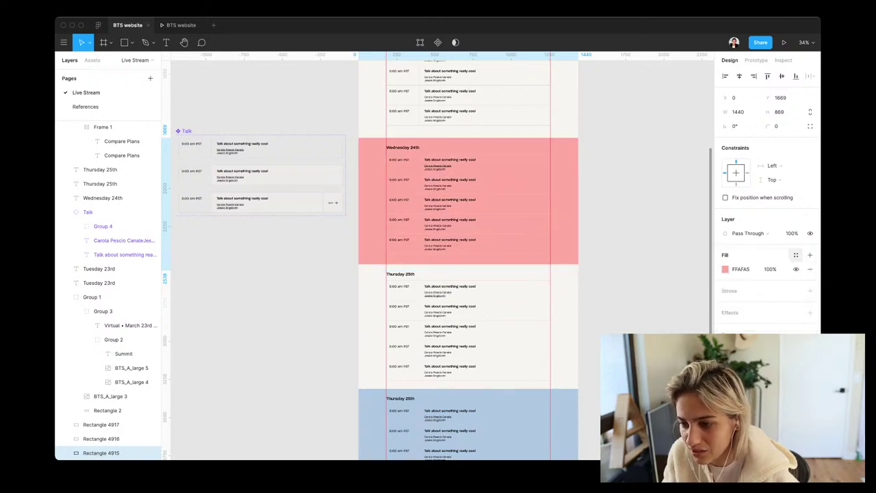
Try a paler pink fill on the Wednesday rectangle, then undo back to FFAFA5
left_click(725, 269)
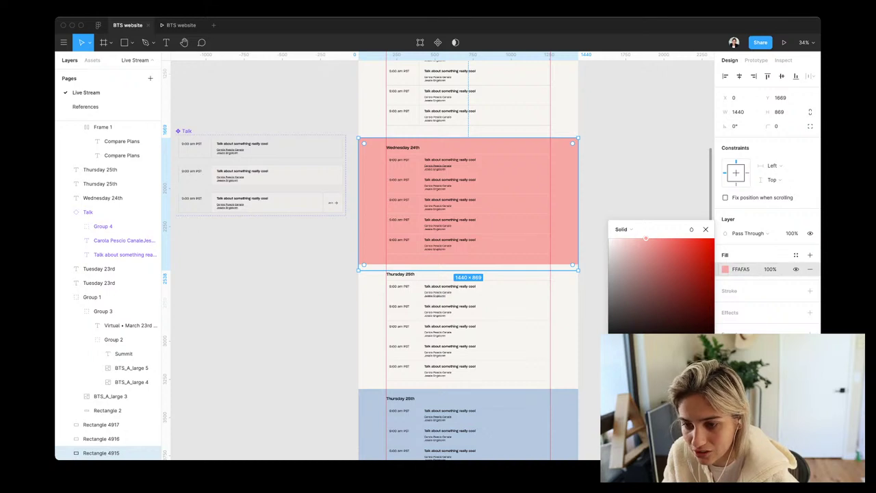
left_click_drag(645, 239, 618, 238)
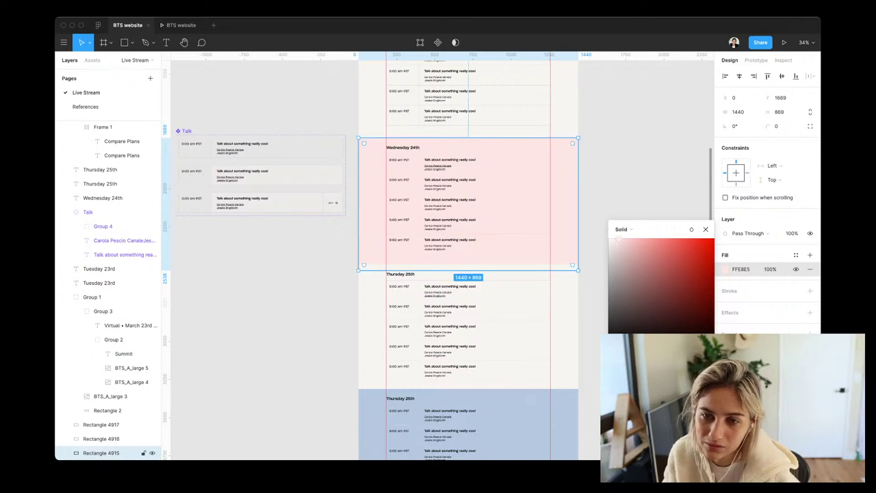
key("Escape")
scroll(438, 260, "up", 5)
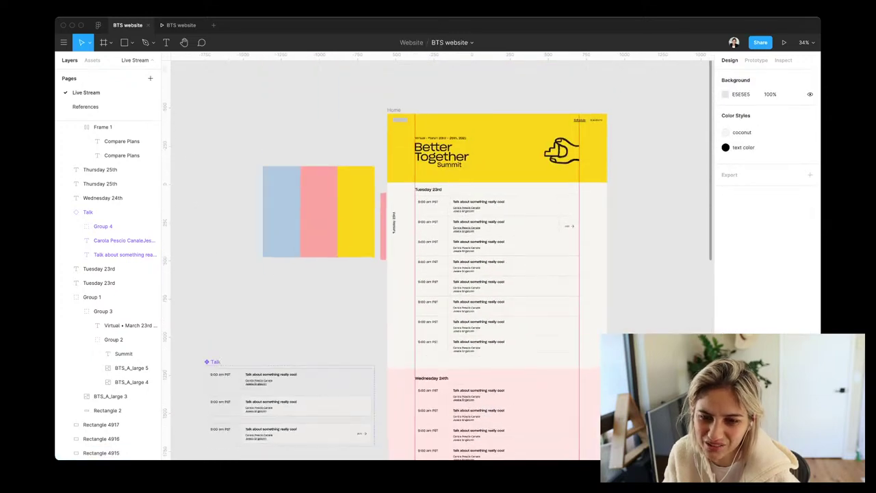
scroll(438, 260, "down", 5)
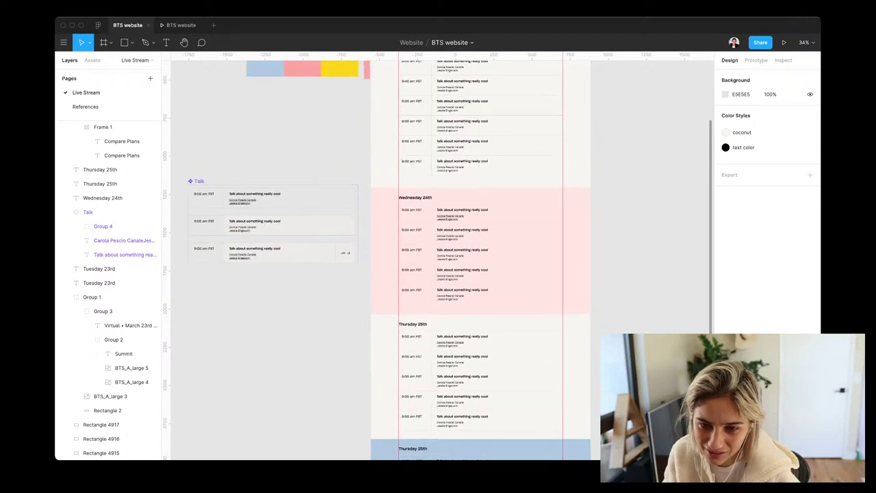
key("ctrl+z")
key("ctrl+z")
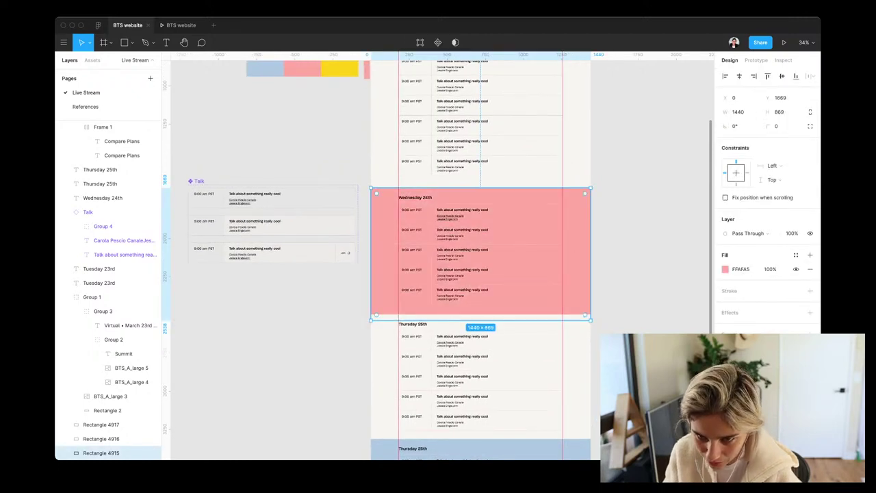
Shrink the pink Wednesday rectangle to an 84 px tall bar aligned with its heading
left_click_drag(481, 319, 480, 200)
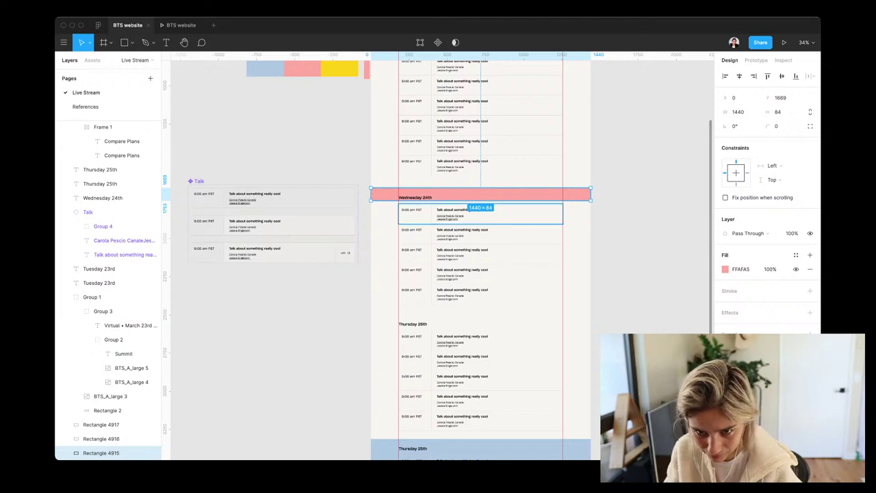
left_click(102, 198, "shift")
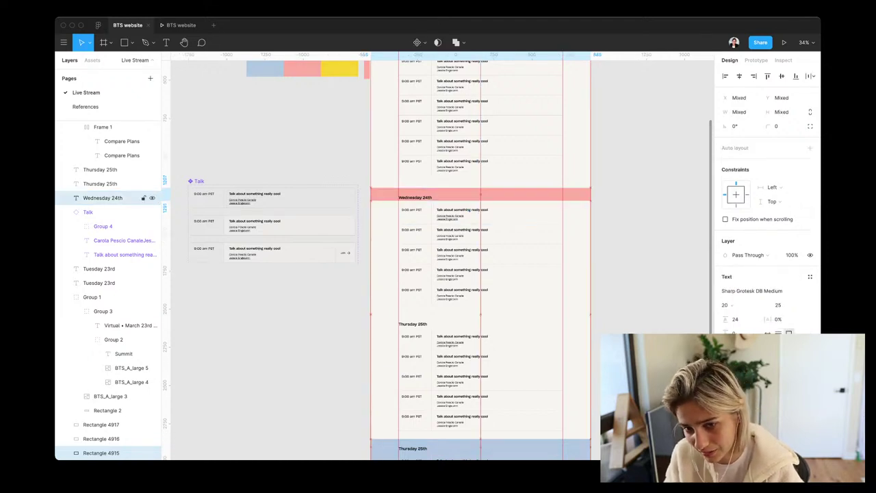
key("shift+Down")
key("shift+Down")
key("shift+Up")
key("shift+Up")
key("shift+Up")
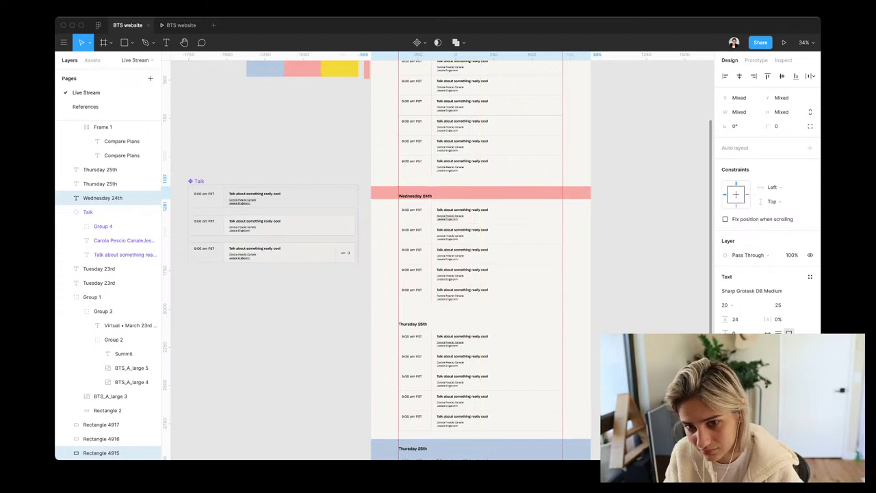
Nudge the Wednesday 24th heading into position within the pink bar and check the result
left_click(102, 198)
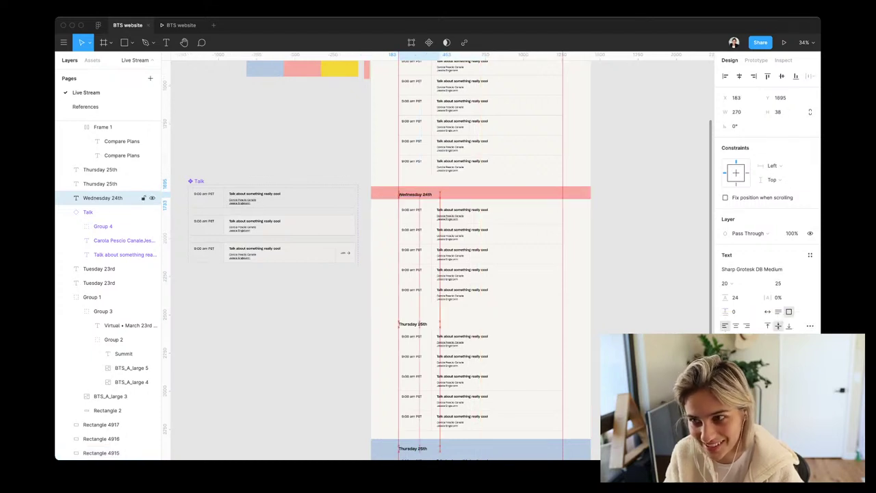
key("shift+Up")
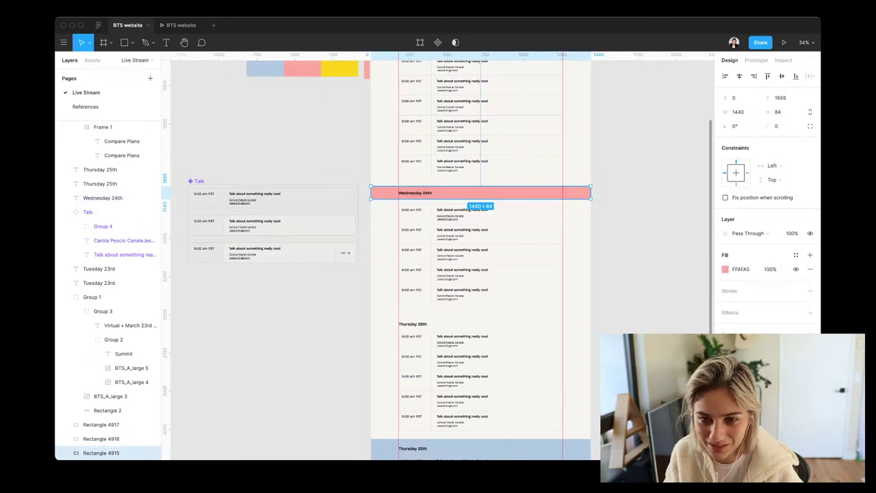
key("Escape")
left_click(109, 198)
key("shift+Down")
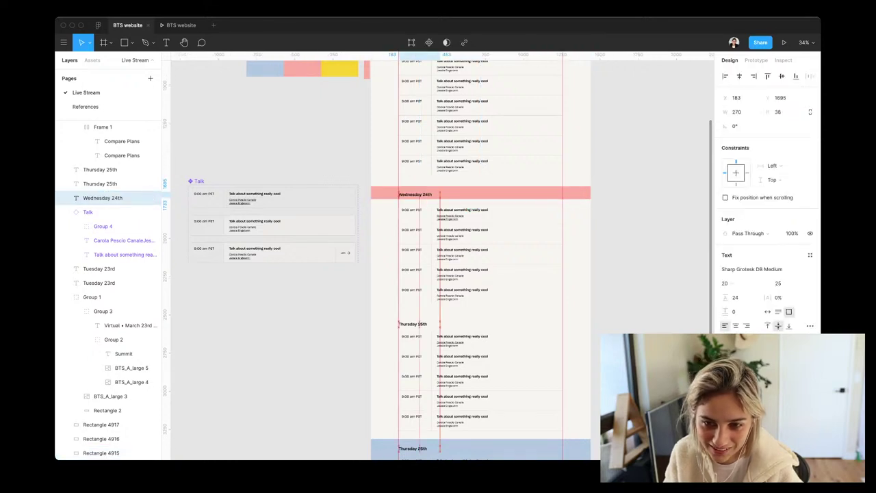
key("Escape")
scroll(438, 253, "up", 1)
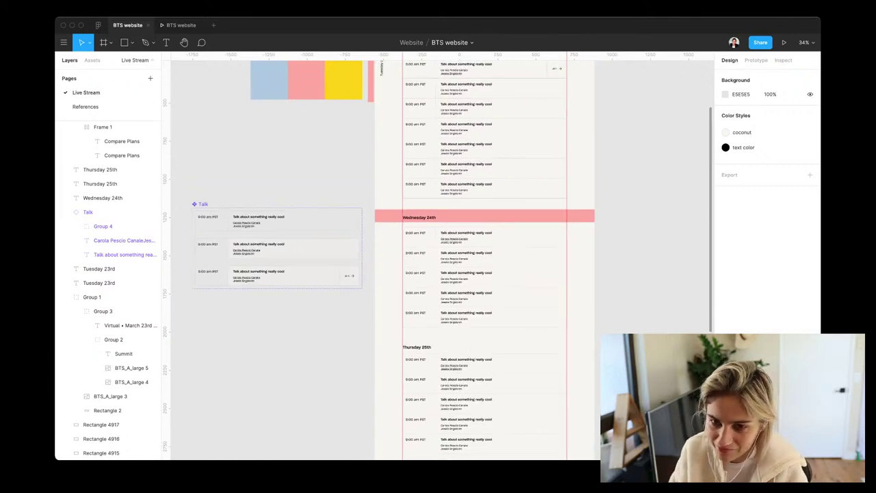
scroll(438, 253, "up", 5)
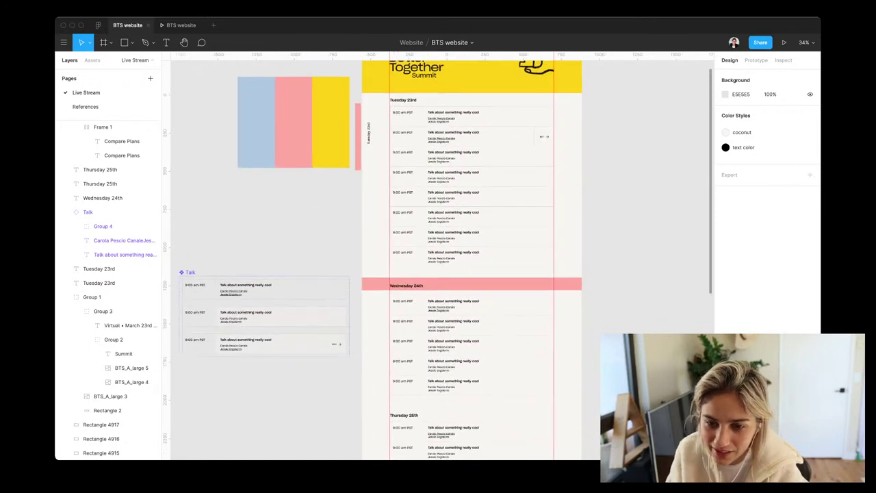
left_click(465, 285)
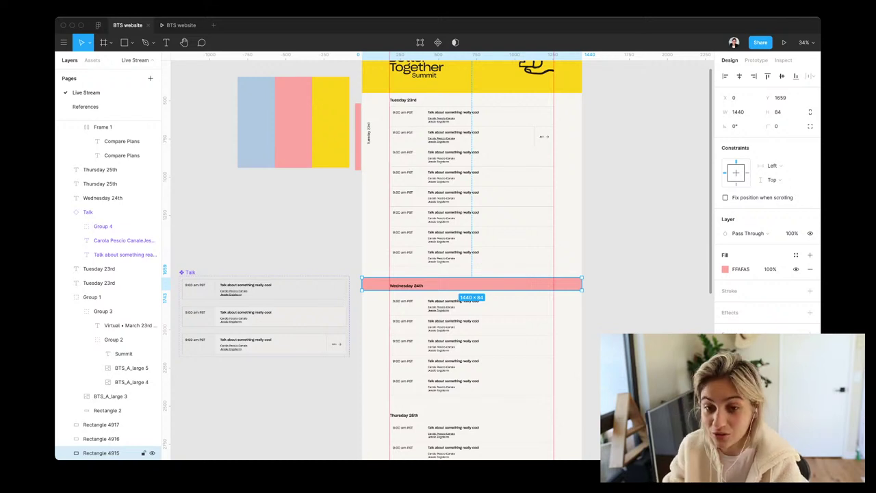
scroll(503, 287, "down", 3)
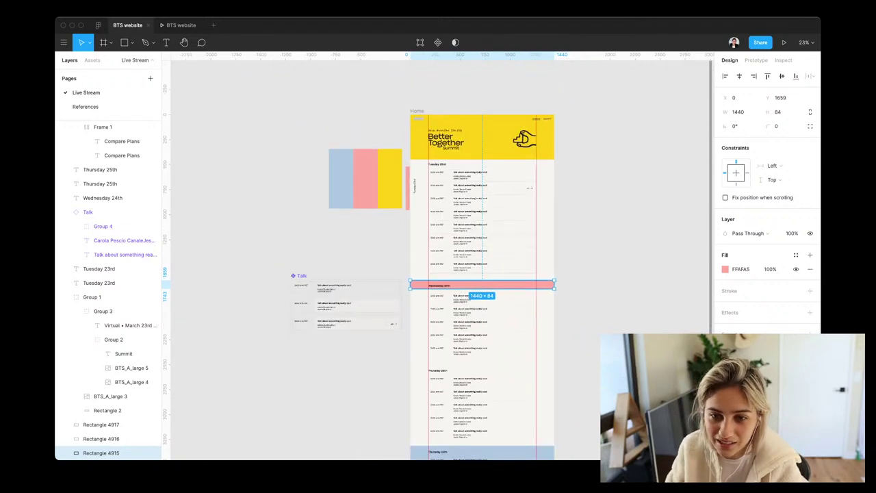
key("Escape")
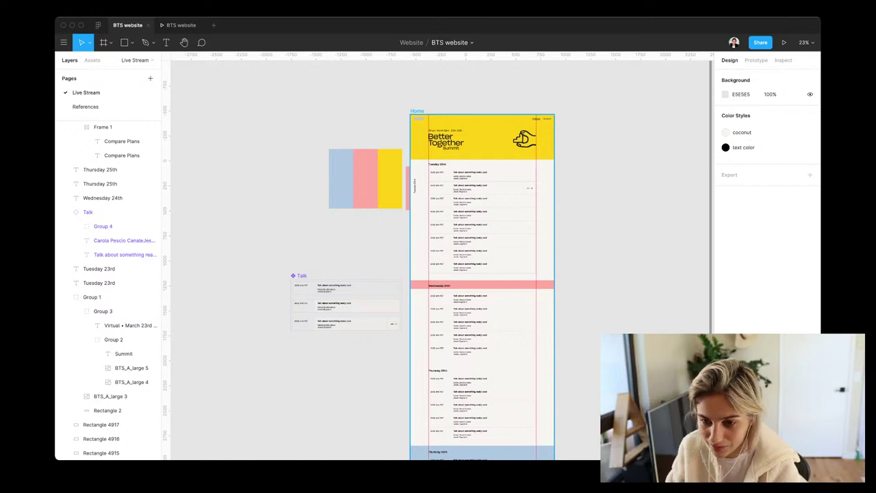
Duplicate the Home frame and delete the full-width pink Wednesday banner in the copy
left_click(417, 110)
key("super+d")
scroll(539, 186, "up", 5)
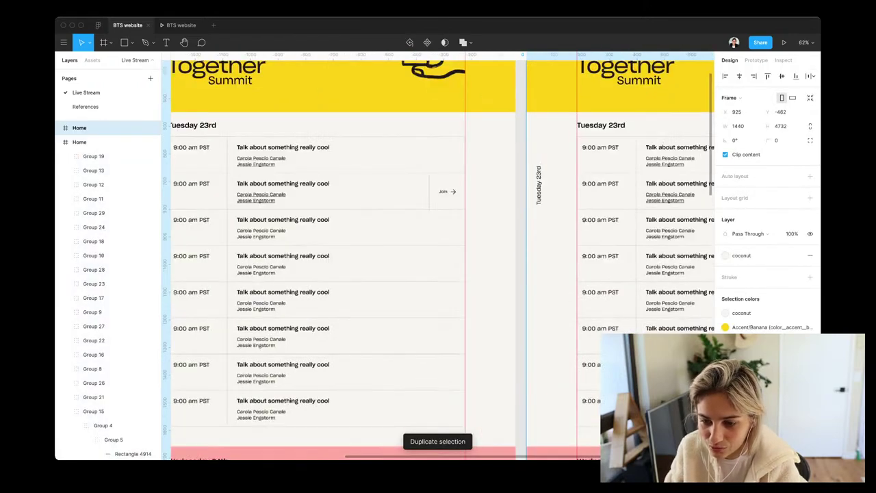
scroll(442, 255, "down", 2)
left_click(547, 399)
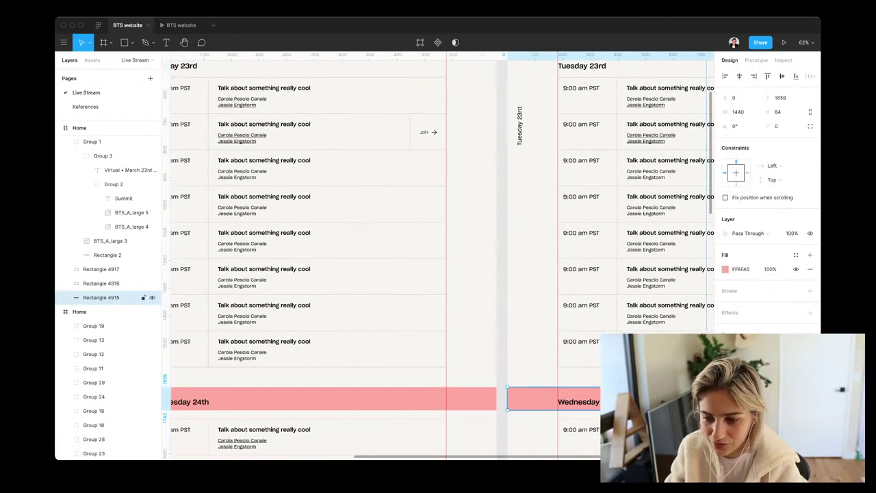
key("Delete")
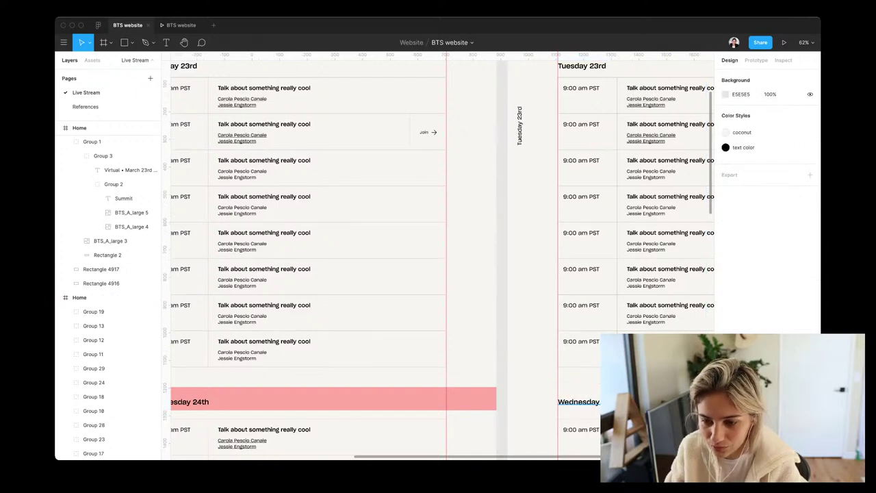
Copy the thin pink strip and paste it beside the Wednesday 24th talk rows
left_click(577, 402)
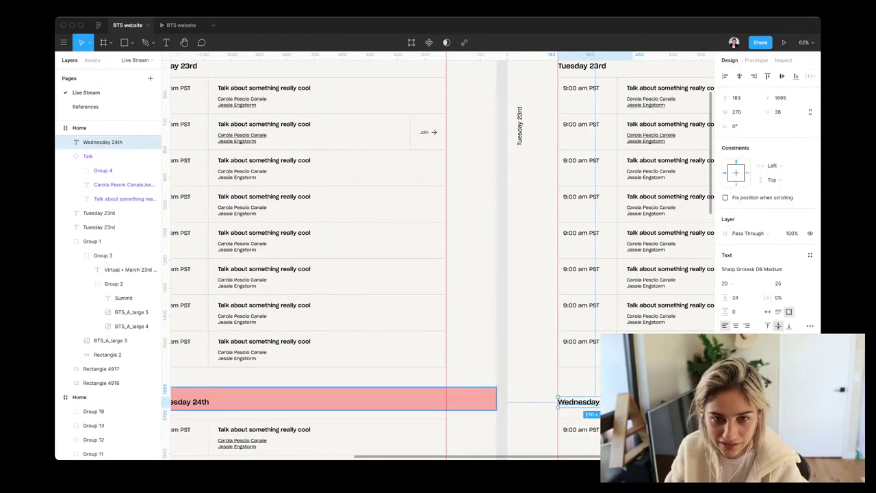
scroll(442, 256, "left", 15)
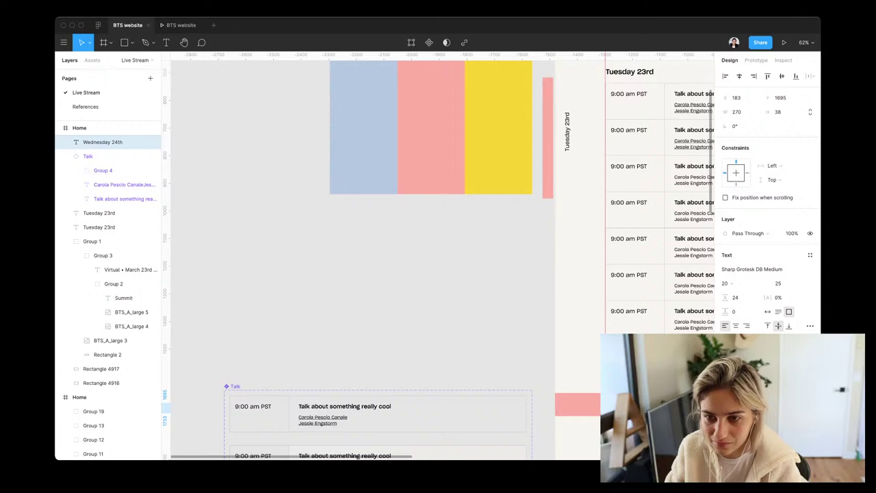
left_click(548, 137)
scroll(384, 253, "right", 10)
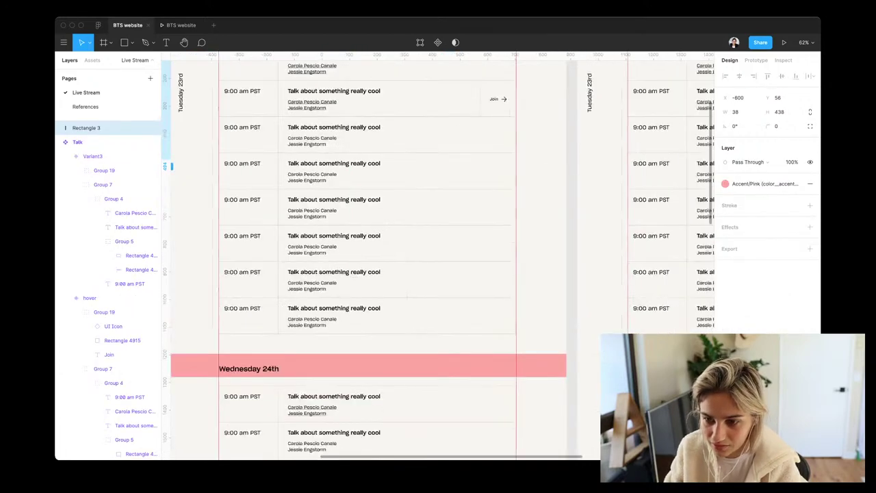
scroll(369, 255, "down", 2)
scroll(369, 256, "right", 2)
left_click(606, 301)
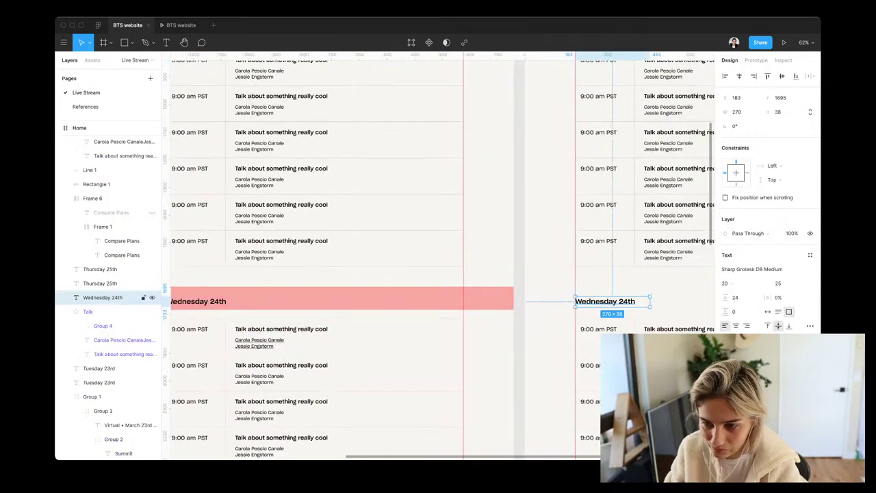
key("ctrl+v")
left_click_drag(561, 334, 549, 366)
scroll(548, 366, "down", 1)
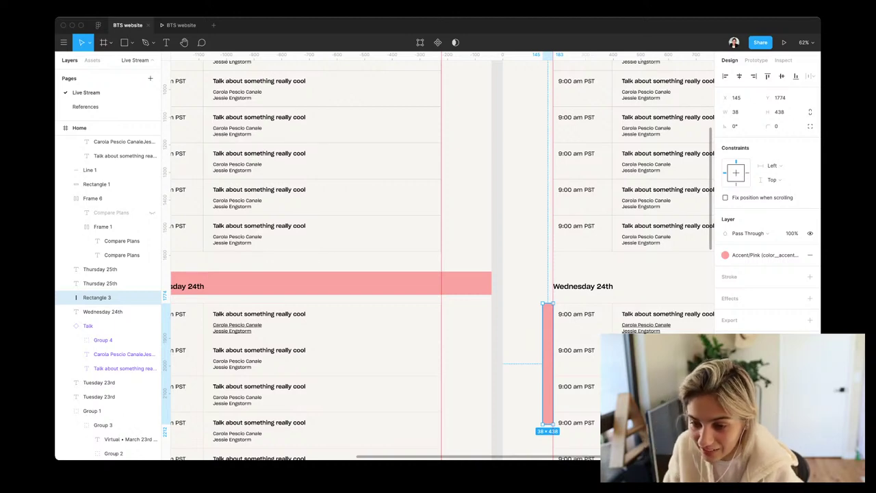
Stretch the pink strip down alongside all of Wednesday's talk rows
scroll(513, 301, "down", 5)
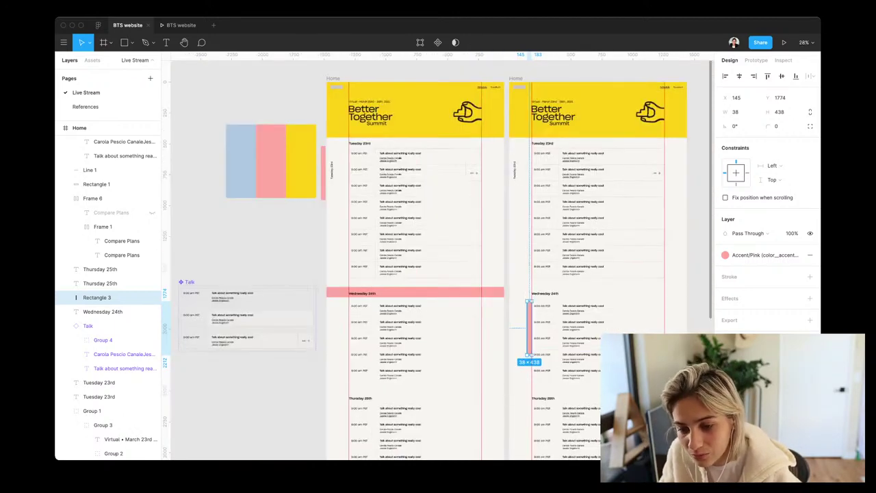
left_click_drag(528, 355, 528, 382)
scroll(528, 382, "up", 5)
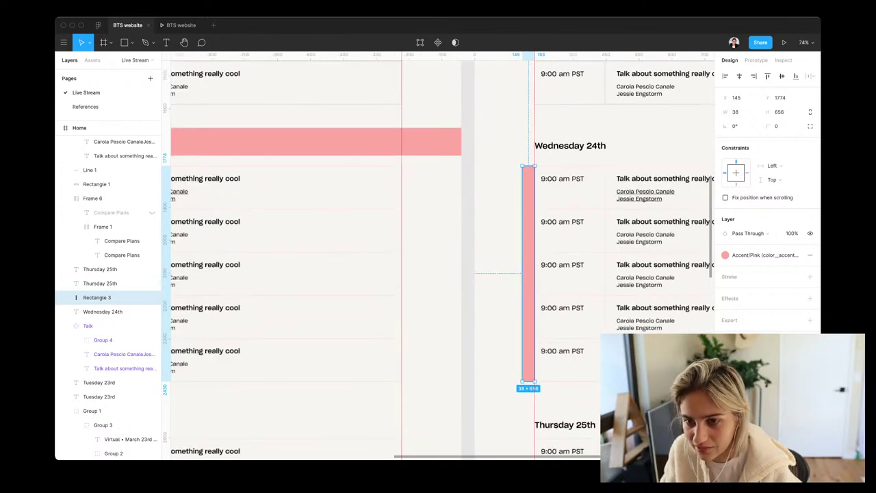
key("Escape")
Select the pink Wednesday accent bar and Wednesday 24th heading to review their placement
scroll(438, 260, "up", 2)
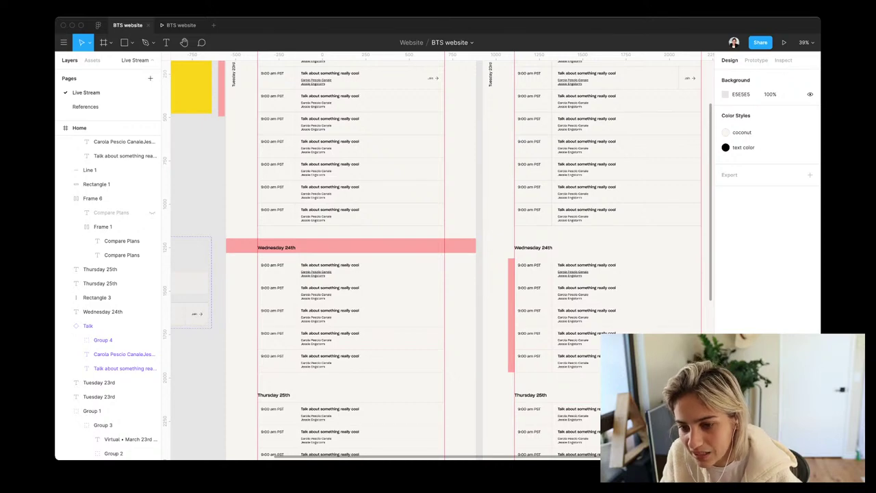
scroll(438, 260, "right", 3)
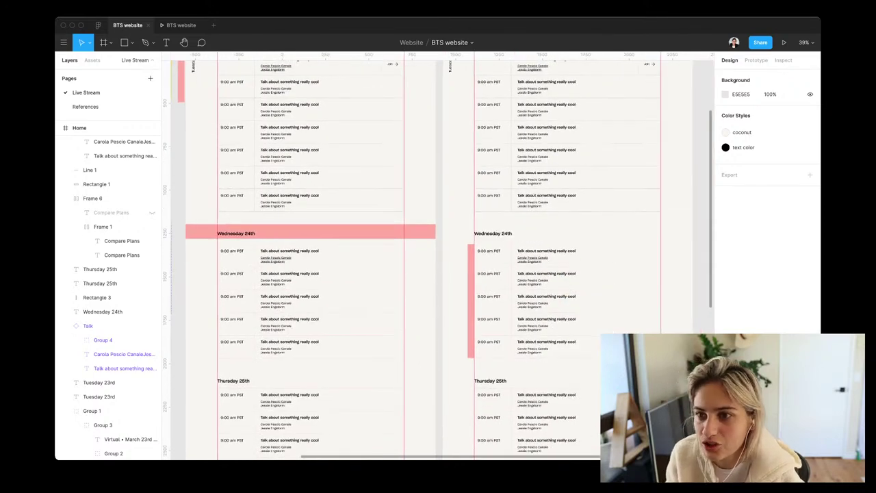
scroll(548, 274, "up", 5)
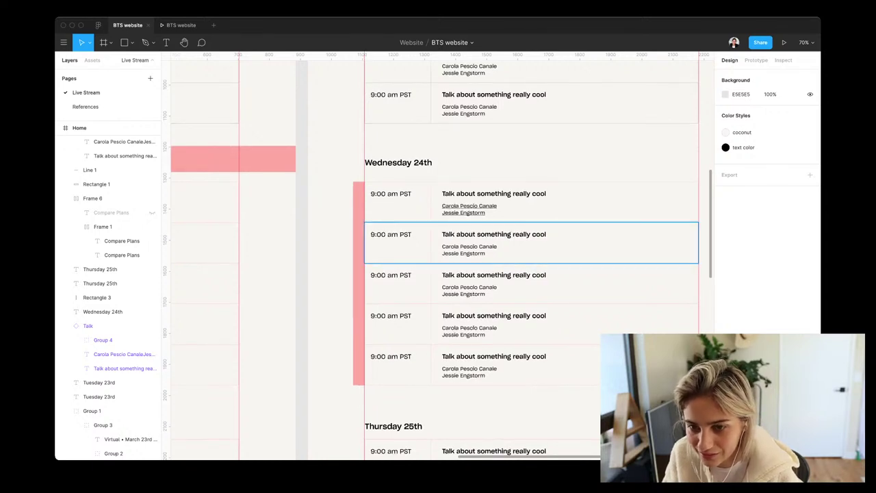
left_click(359, 205)
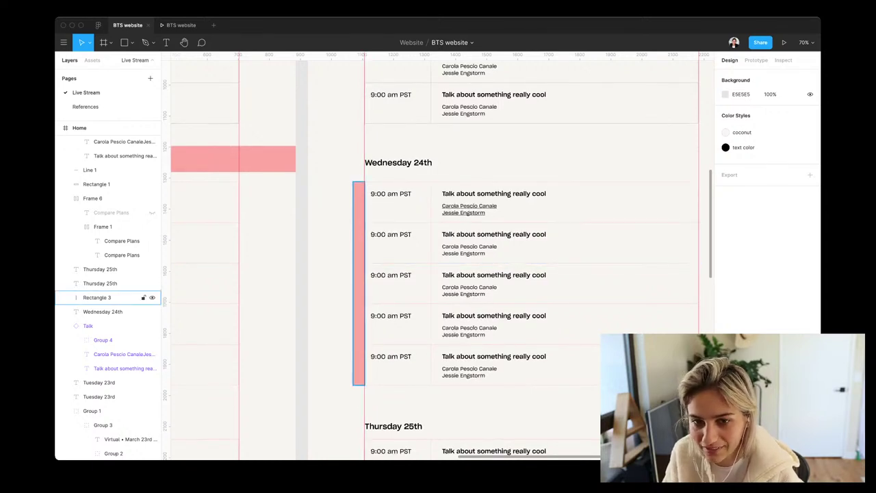
left_click(102, 312)
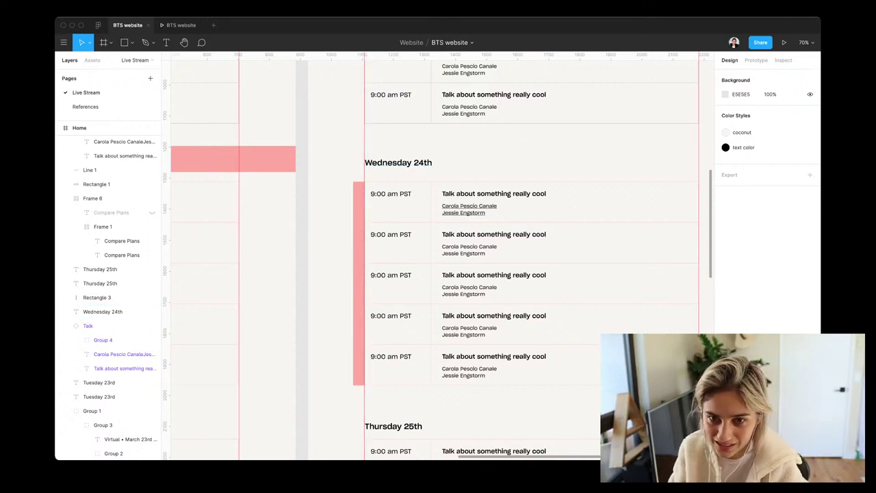
scroll(438, 253, "up", 3)
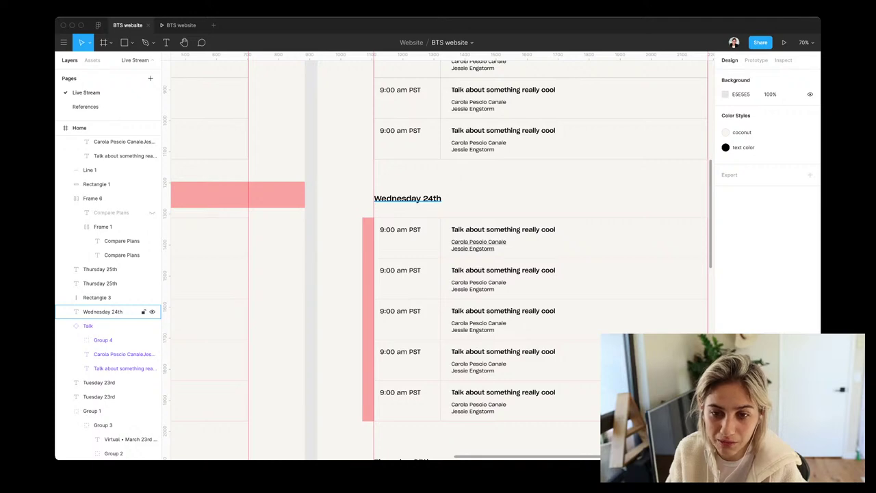
scroll(439, 253, "up", 10)
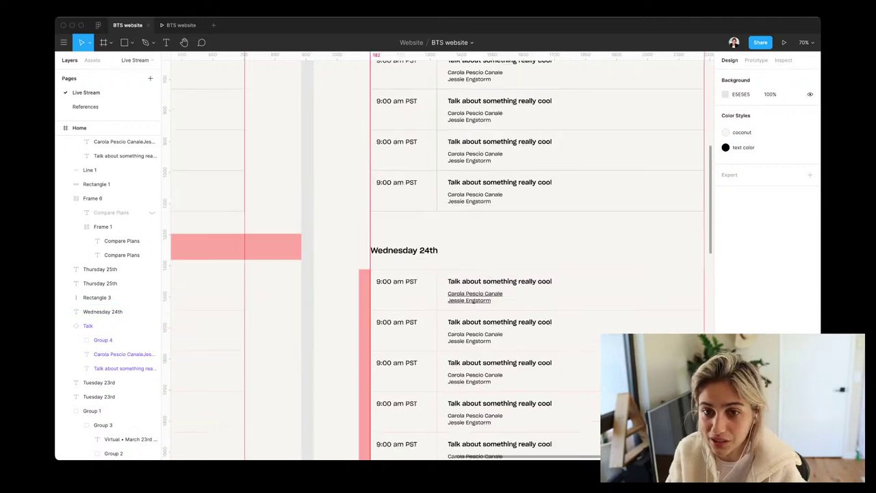
scroll(438, 253, "up", 4)
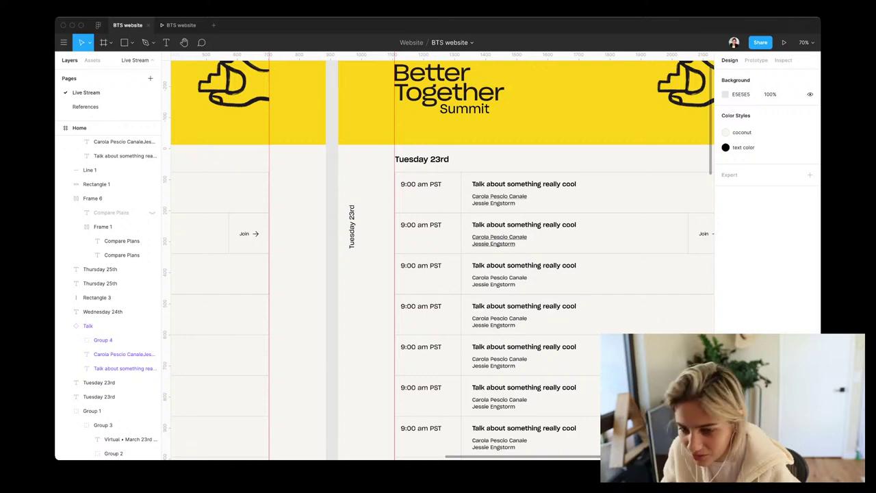
scroll(441, 256, "down", 5)
scroll(442, 255, "down", 2)
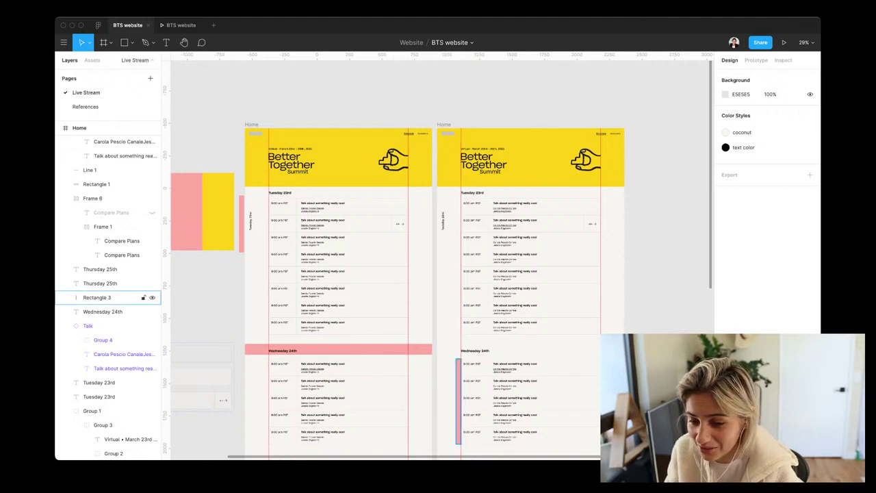
Copy the pink bar up beside Tuesday's talks and stretch it to span them all
left_click(96, 297)
left_click_drag(458, 400, 458, 239)
scroll(450, 226, "up", 5)
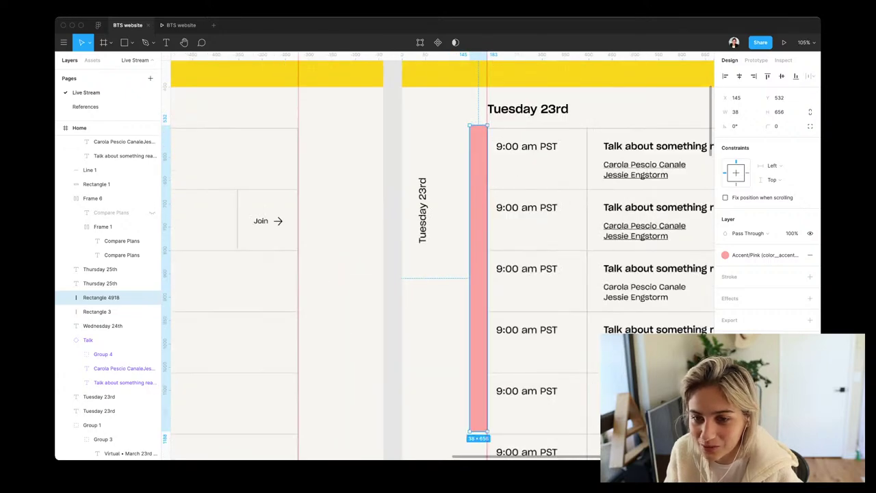
key("Down")
key("Down")
key("Down")
key("Down")
key("Down")
key("Down")
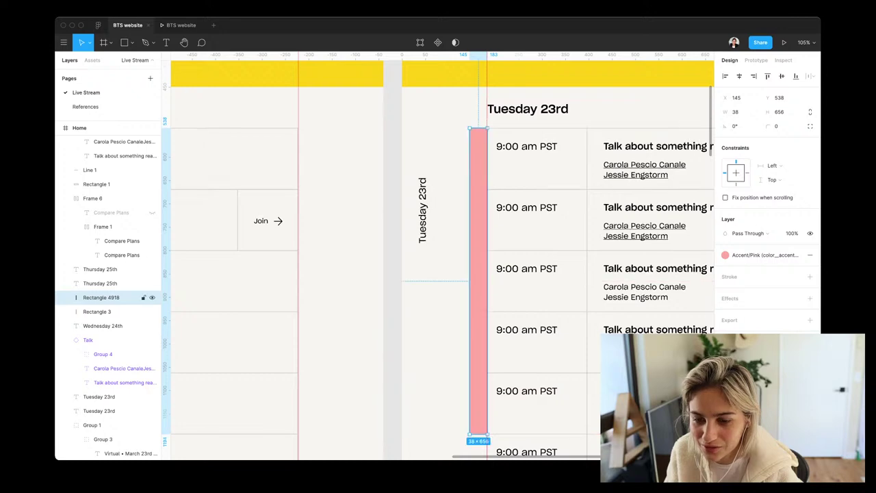
scroll(438, 256, "down", 2)
scroll(438, 255, "down", 3)
scroll(457, 277, "down", 4)
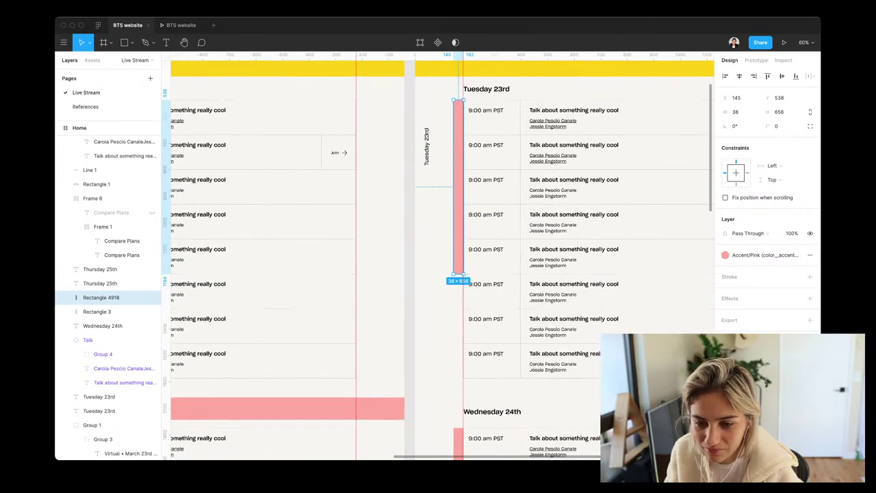
left_click_drag(458, 274, 458, 377)
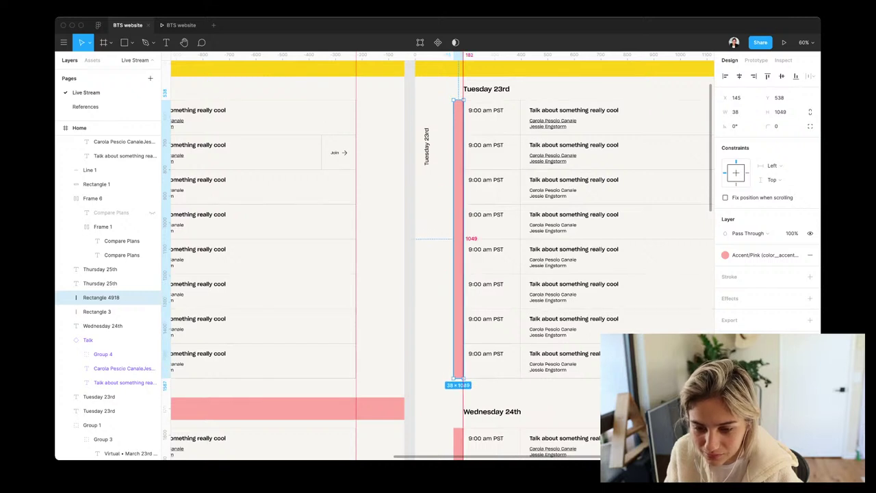
scroll(438, 255, "down", 6)
Recolour the Wednesday accent bar blue with the Accent/Cloud style
left_click(109, 312)
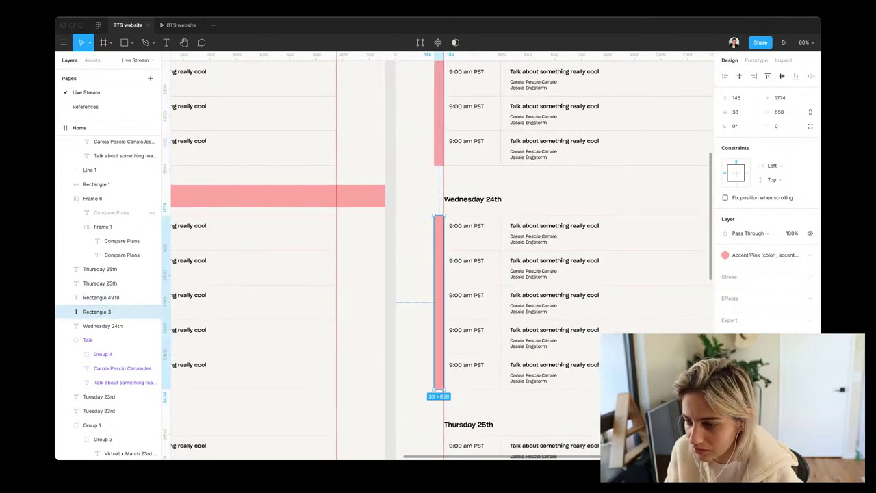
left_click(760, 255)
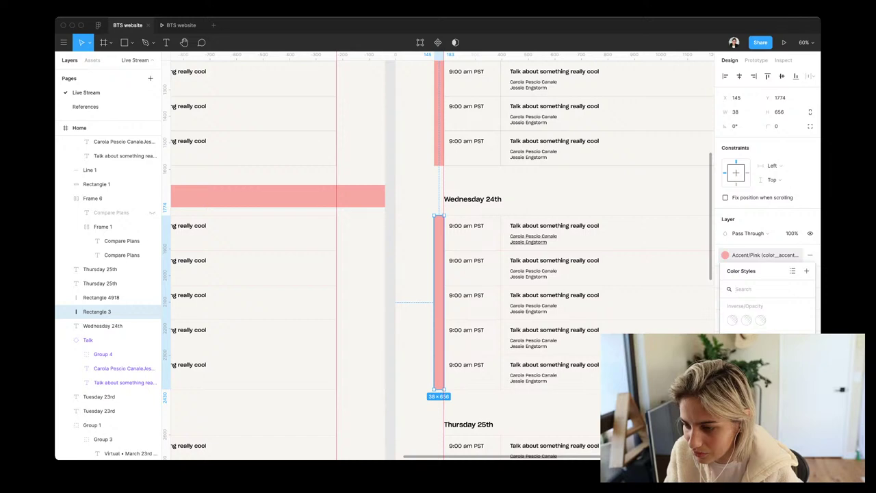
key("Escape")
left_click(547, 374)
scroll(548, 373, "down", 3)
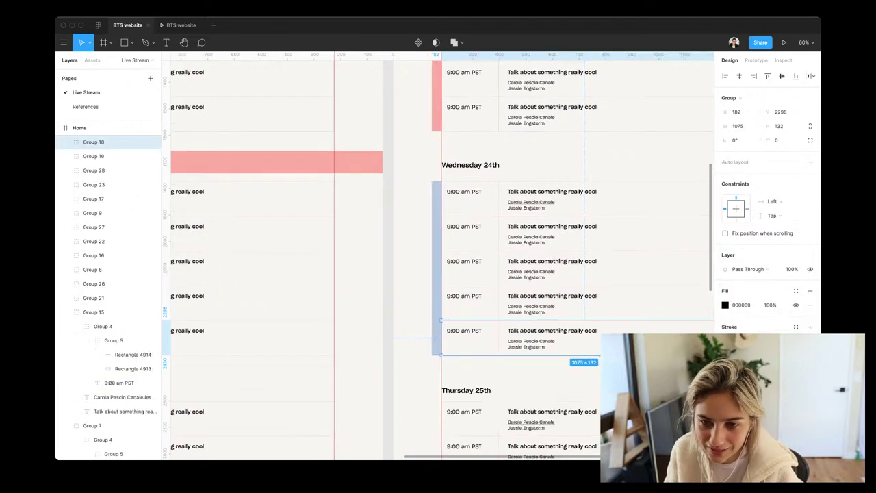
scroll(547, 373, "down", 2)
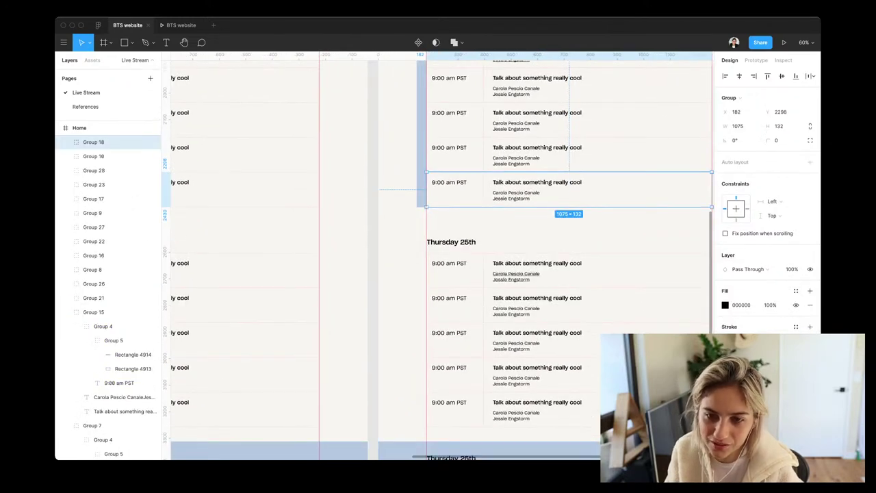
Copy the blue bar down beside Thursday's talks and make it yellow with Accent/Banana
left_click(421, 137)
left_click_drag(421, 137, 421, 355)
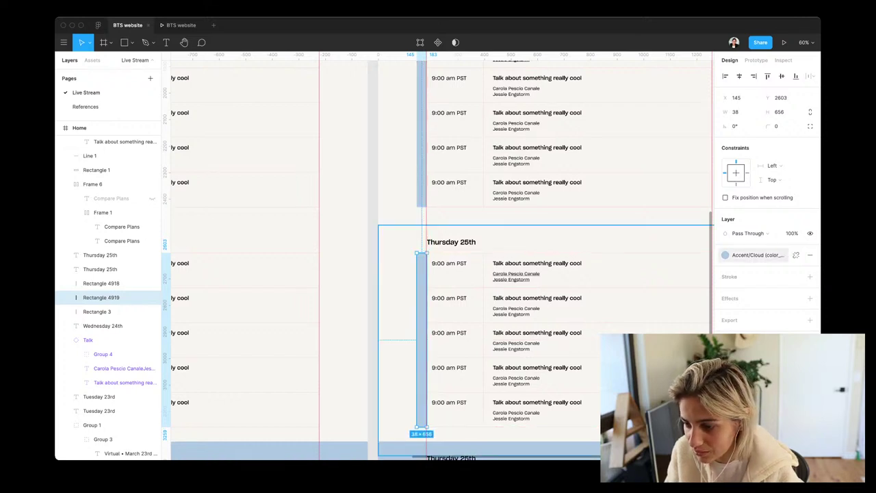
left_click(753, 254)
left_click(732, 303)
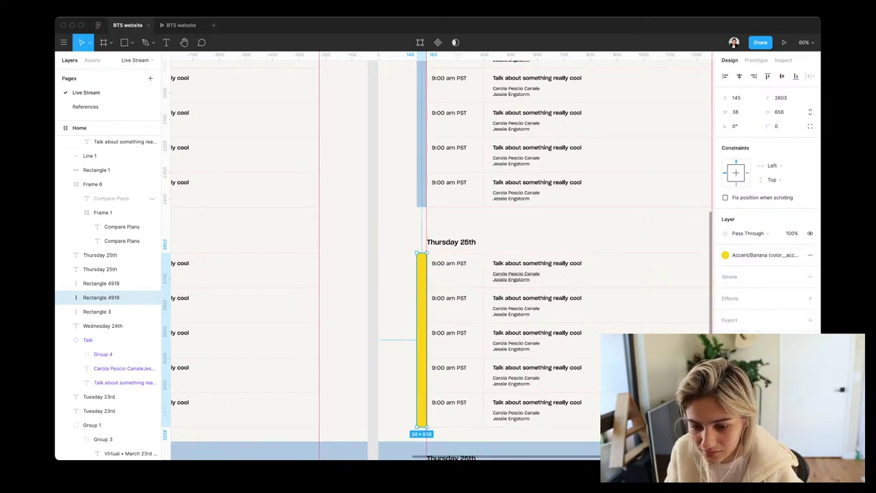
key("Escape")
scroll(438, 274, "down", 5)
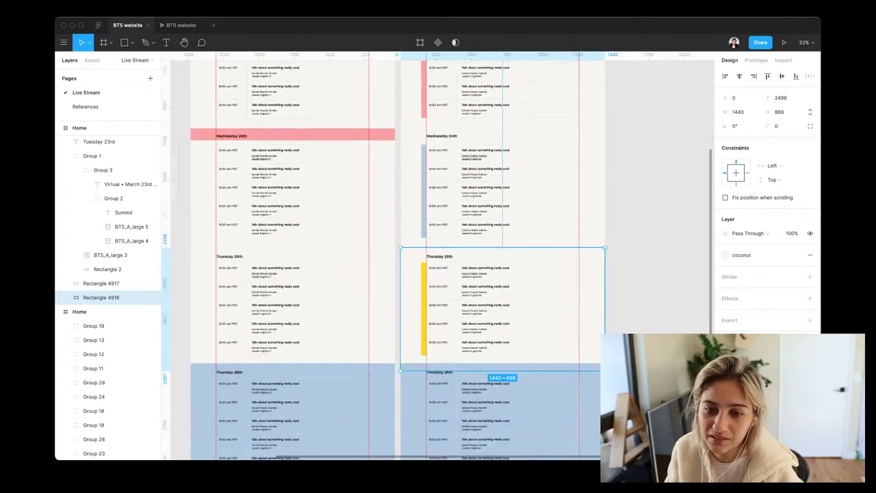
Delete the blue 1440×869 overlays on both Thursday sections and review the schedule
scroll(438, 260, "up", 2)
scroll(438, 260, "down", 6)
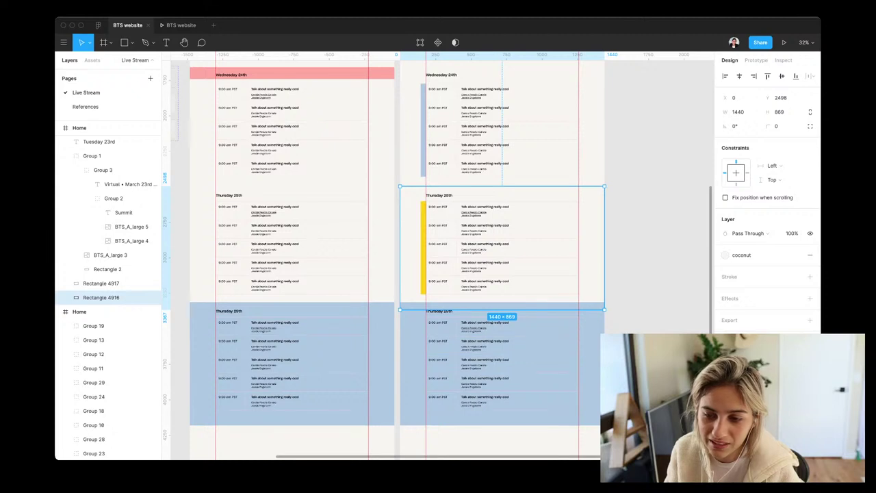
key("Delete")
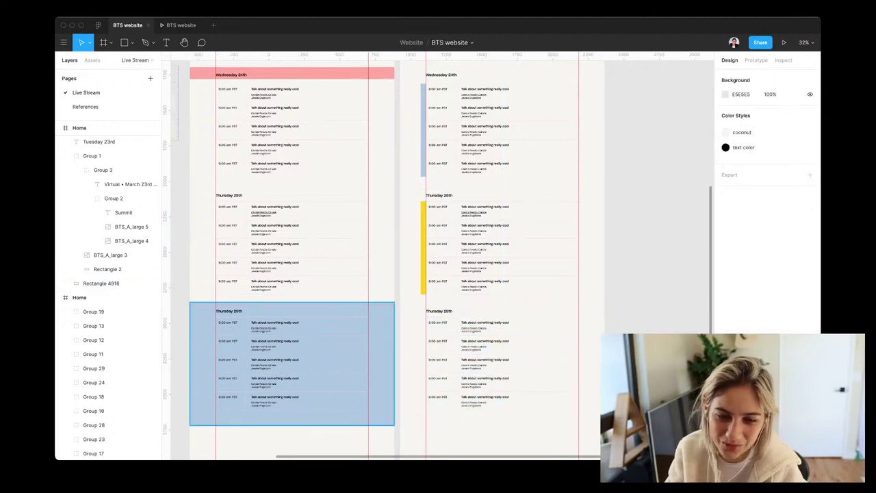
key("Delete")
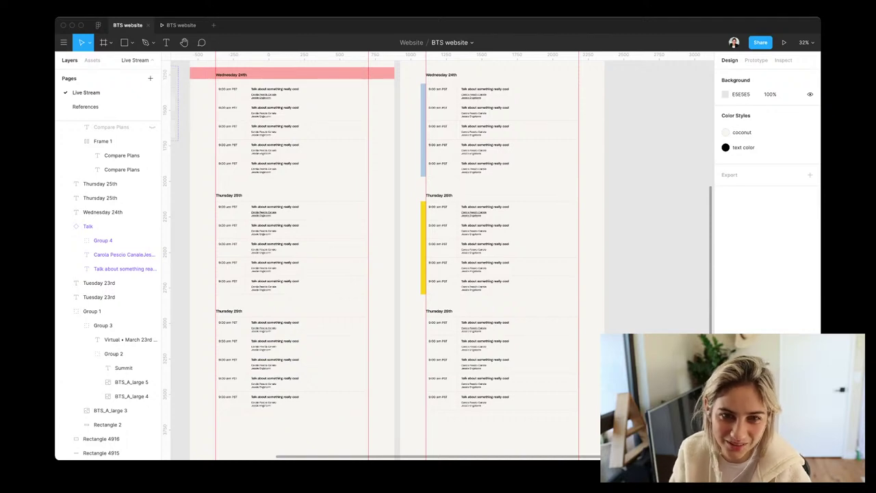
scroll(384, 260, "up", 5)
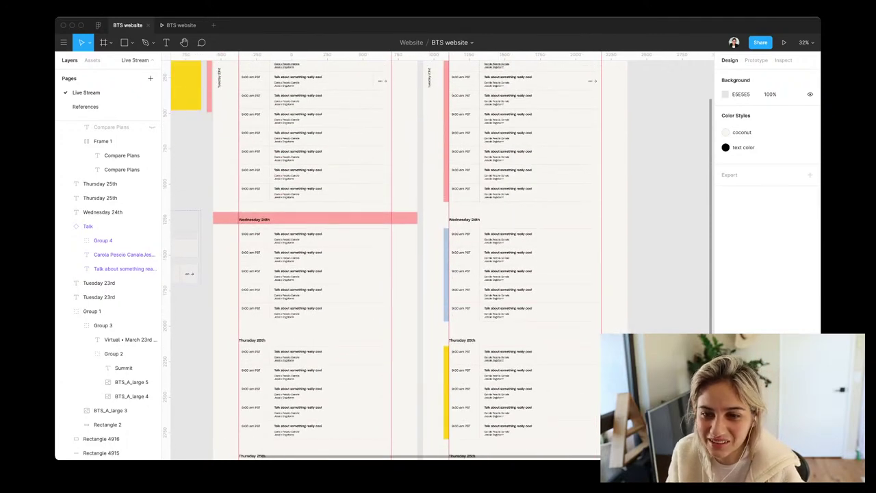
scroll(384, 260, "up", 2)
scroll(383, 260, "down", 5)
scroll(384, 260, "right", 2)
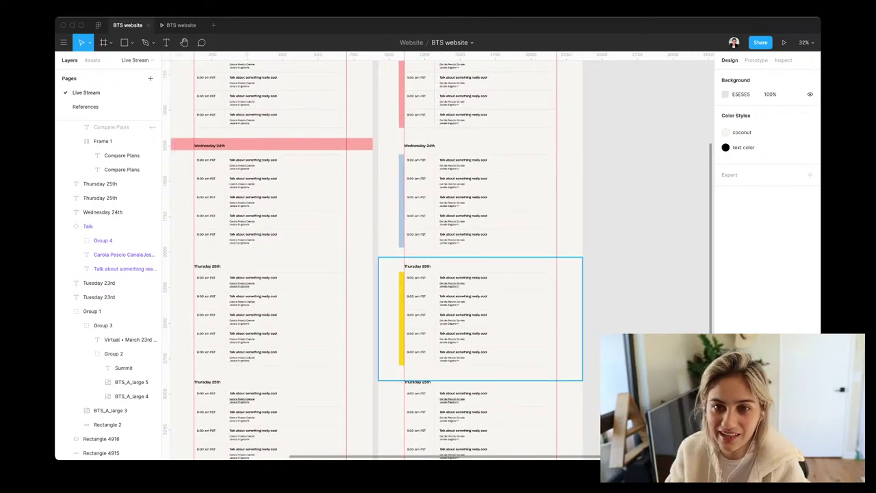
scroll(384, 260, "up", 5)
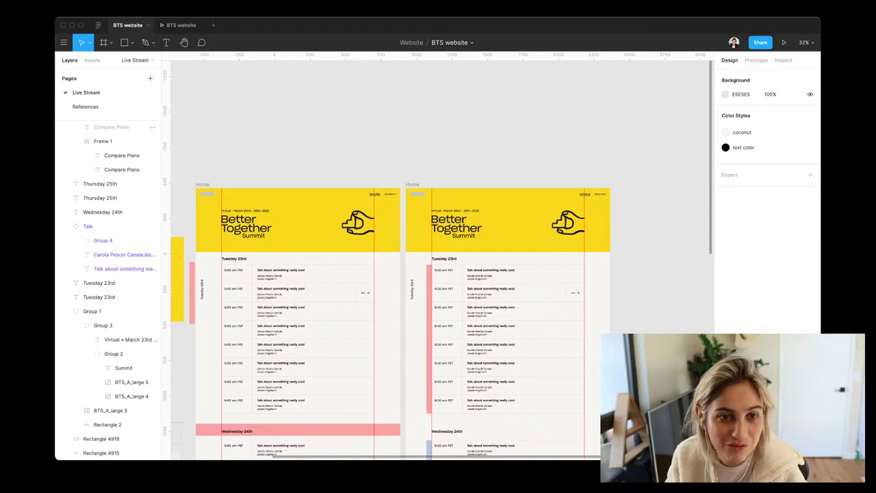
scroll(404, 274, "down", 2)
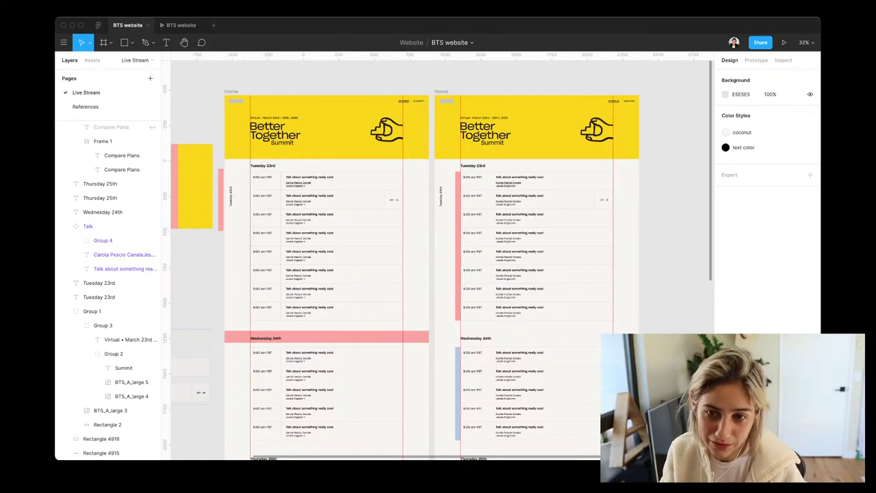
scroll(404, 274, "down", 1)
scroll(404, 274, "down", 3)
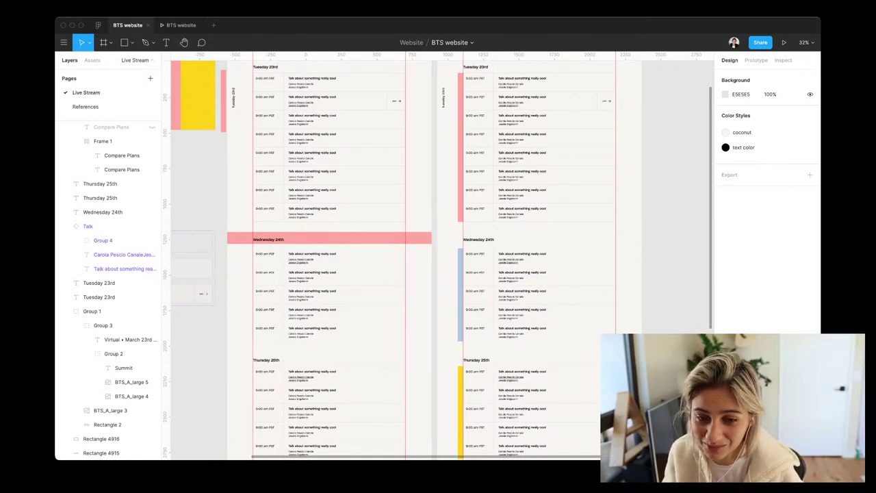
scroll(404, 260, "down", 6)
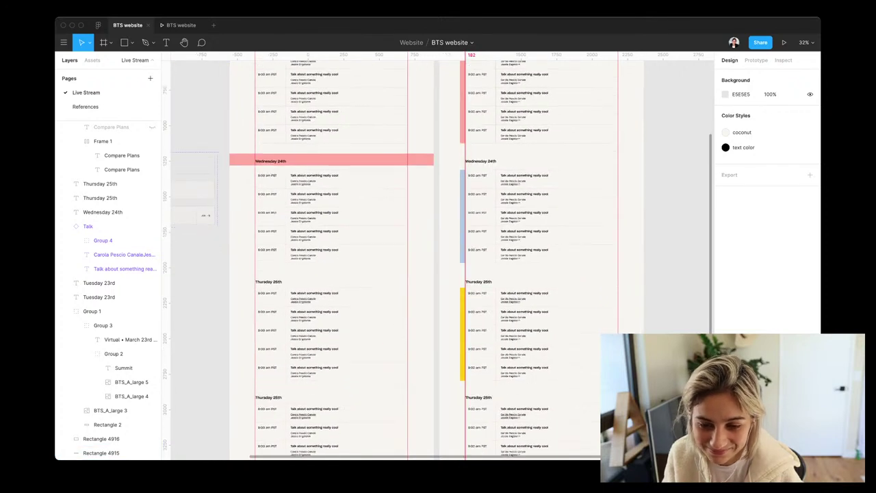
Place a vertical guide at x 182 and copy the yellow bar down to the next Thursday section
left_click_drag(166, 219, 458, 219)
left_click(455, 218)
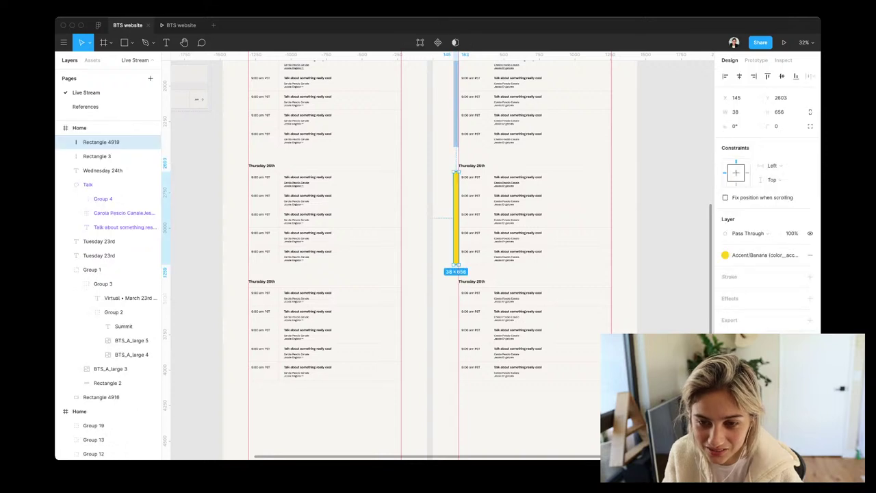
left_click(457, 227)
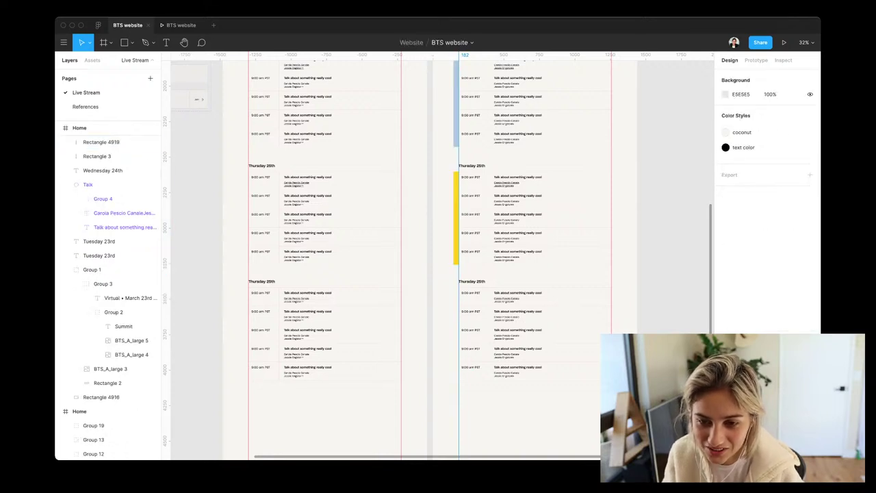
scroll(456, 244, "up", 5)
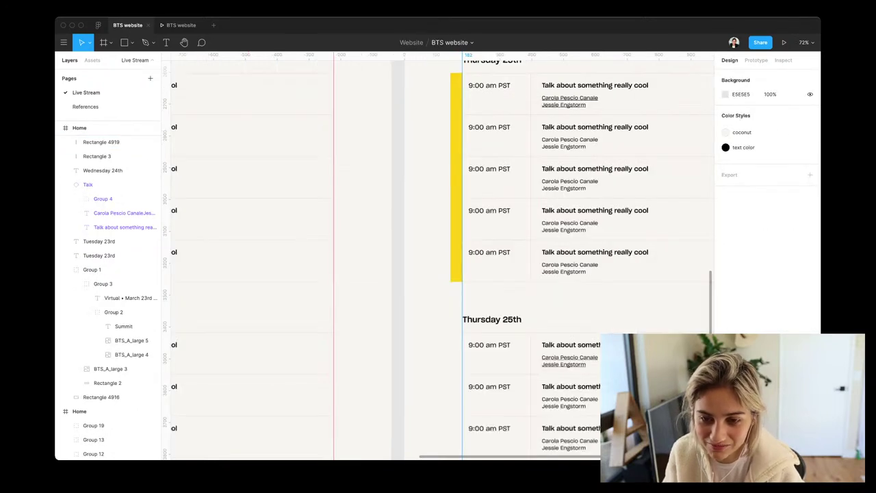
left_click(456, 205)
scroll(451, 205, "down", 3)
scroll(451, 206, "down", 1)
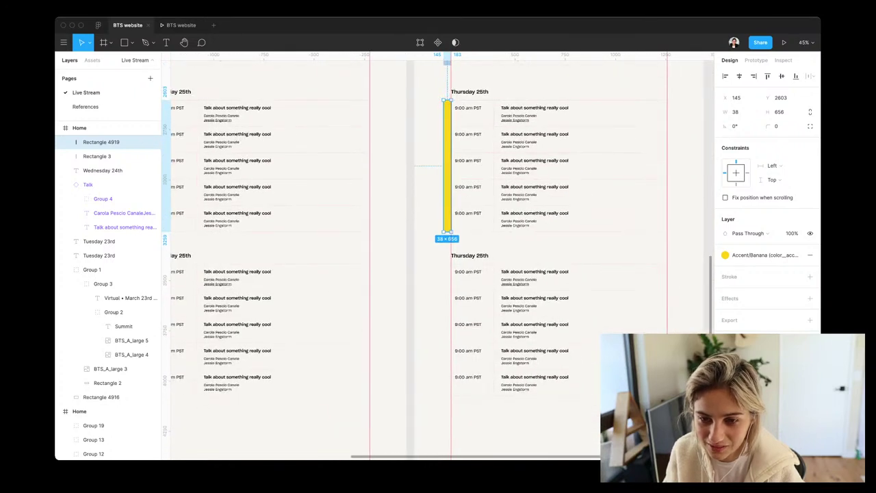
left_click_drag(447, 165, 447, 328)
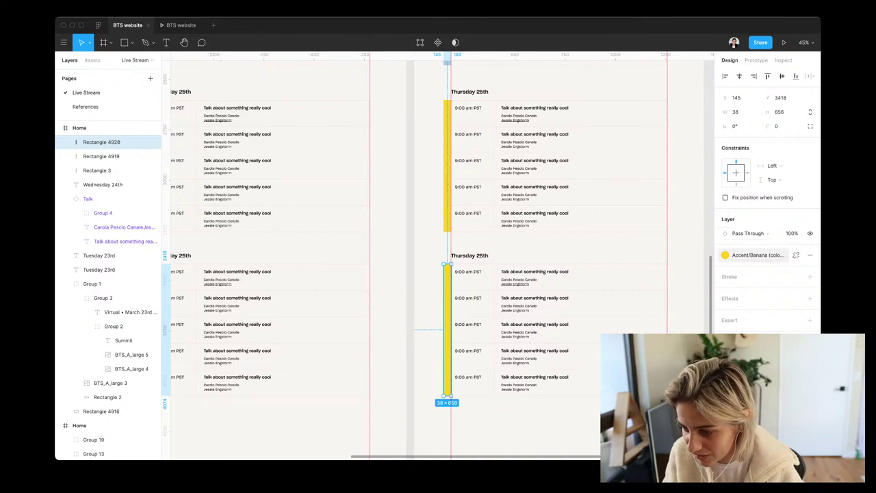
Fill the copied 38 × 656 accent bar with the lavender colour style
left_click(757, 255)
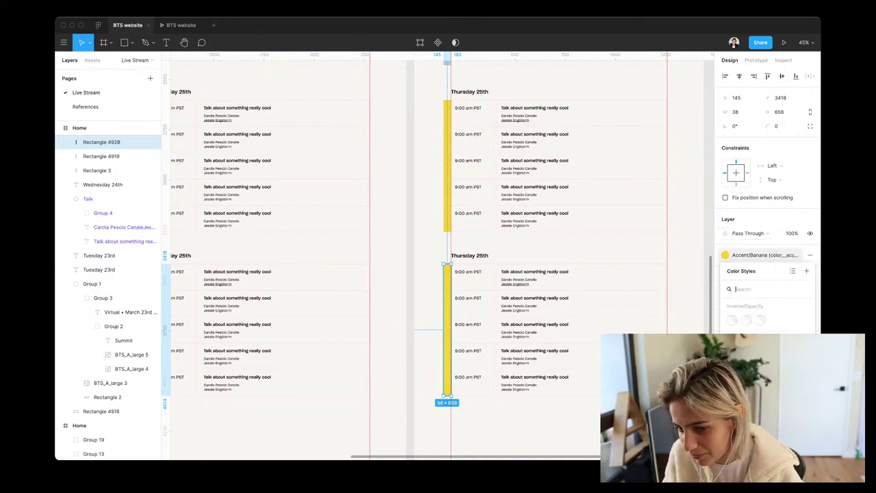
left_click(761, 349)
left_click(657, 424)
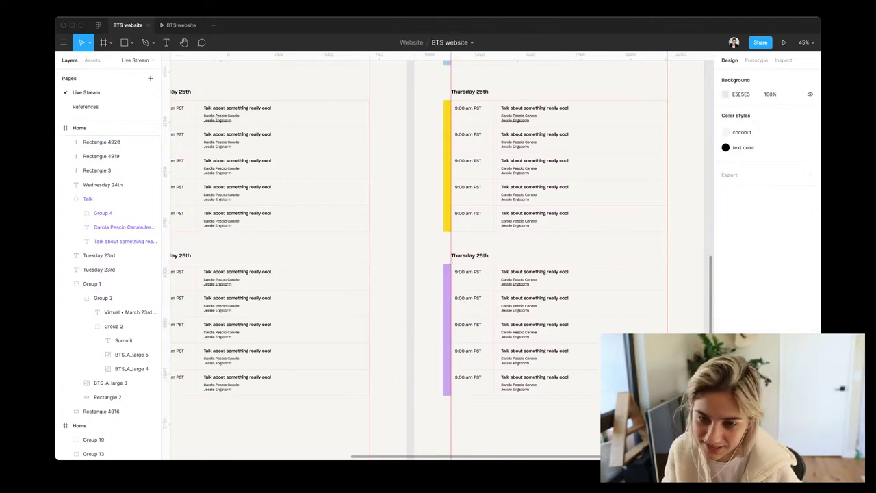
scroll(438, 261, "down", 2)
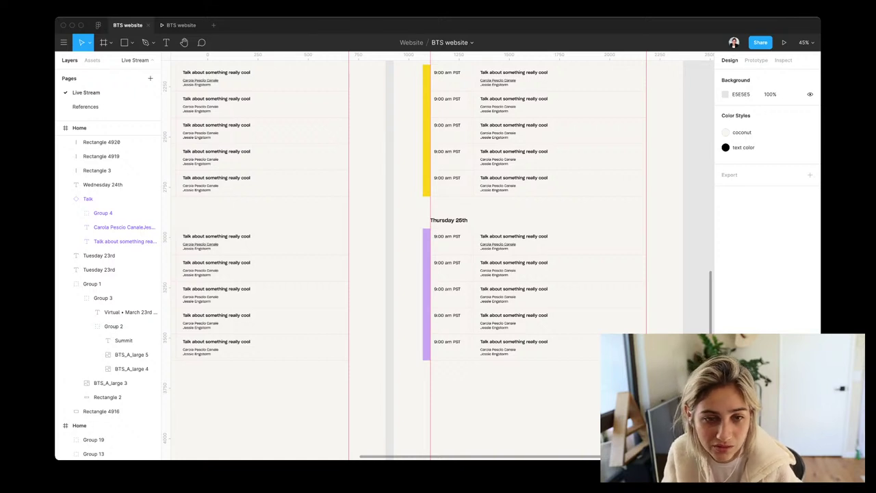
scroll(438, 260, "down", 5)
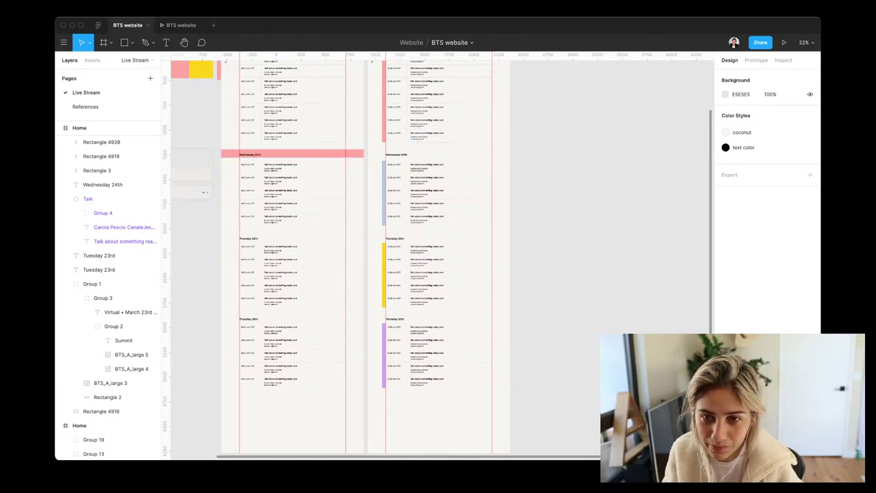
scroll(377, 129, "up", 5)
scroll(438, 261, "up", 5)
scroll(438, 260, "right", 3)
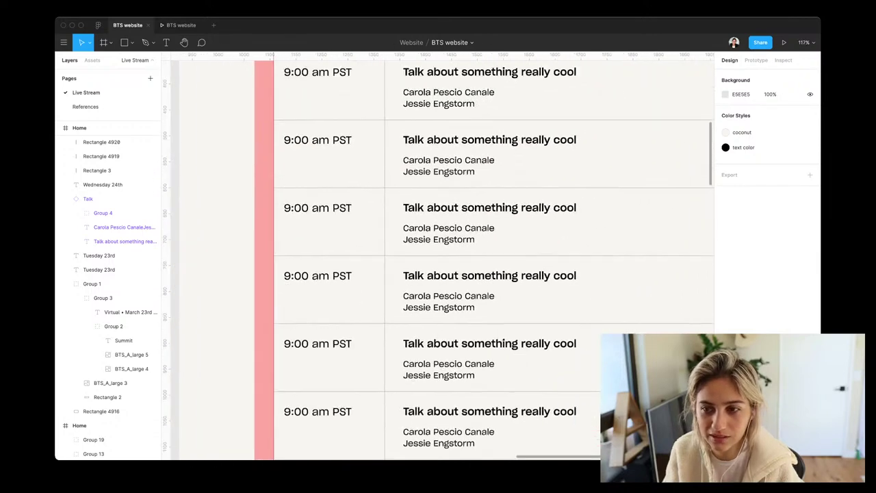
scroll(438, 260, "right", 2)
scroll(438, 260, "up", 1)
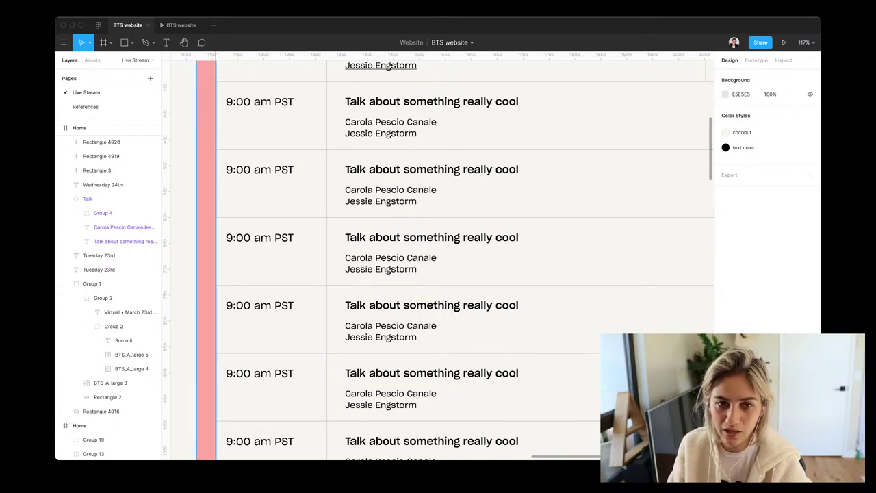
scroll(438, 260, "left", 3)
scroll(438, 260, "right", 10)
scroll(438, 260, "left", 10)
scroll(438, 260, "down", 10)
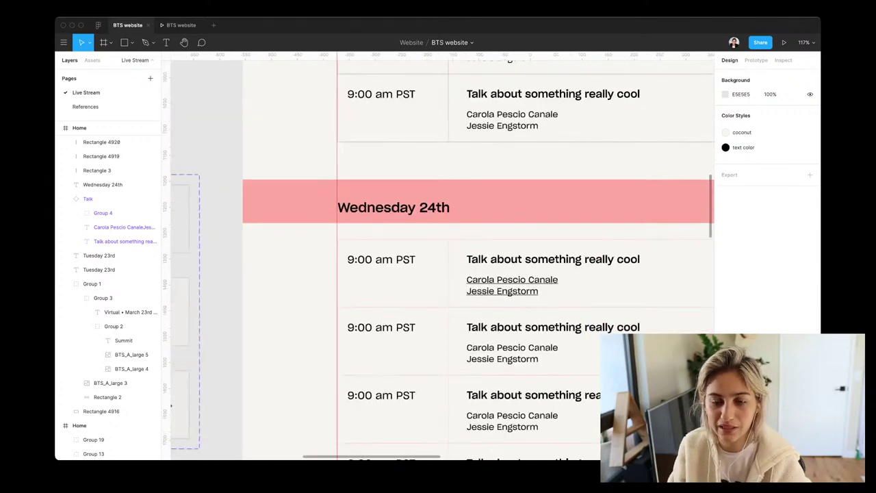
scroll(438, 260, "right", 5)
scroll(438, 260, "down", 2)
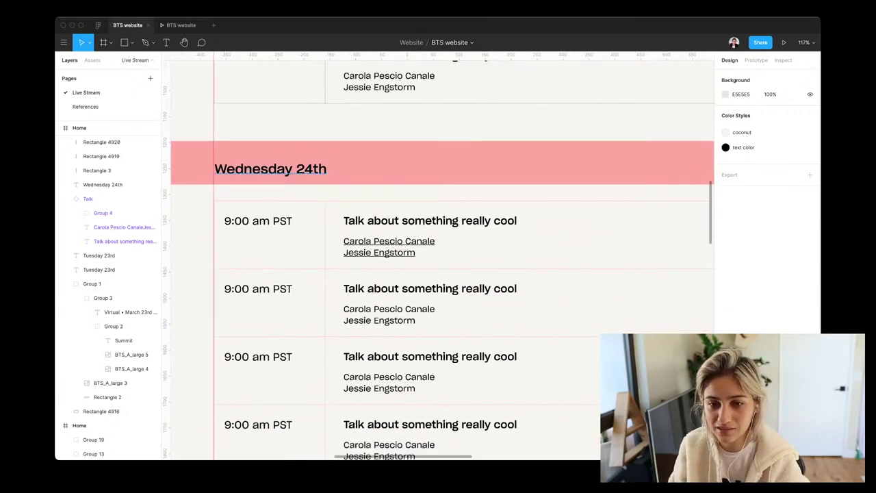
scroll(438, 260, "down", 5)
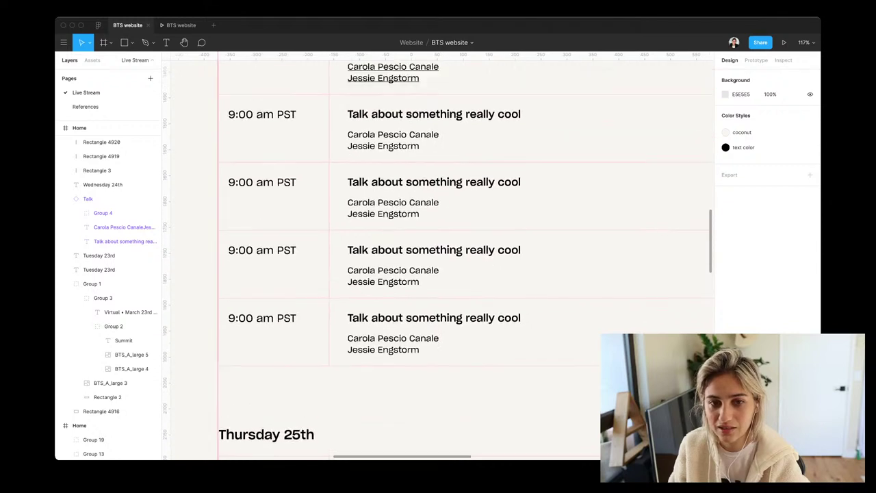
scroll(438, 260, "up", 3)
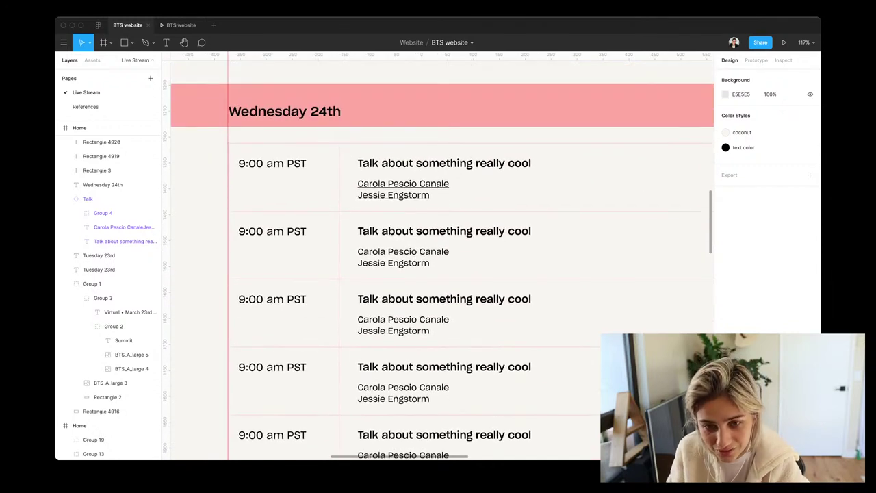
left_click(283, 244, "super")
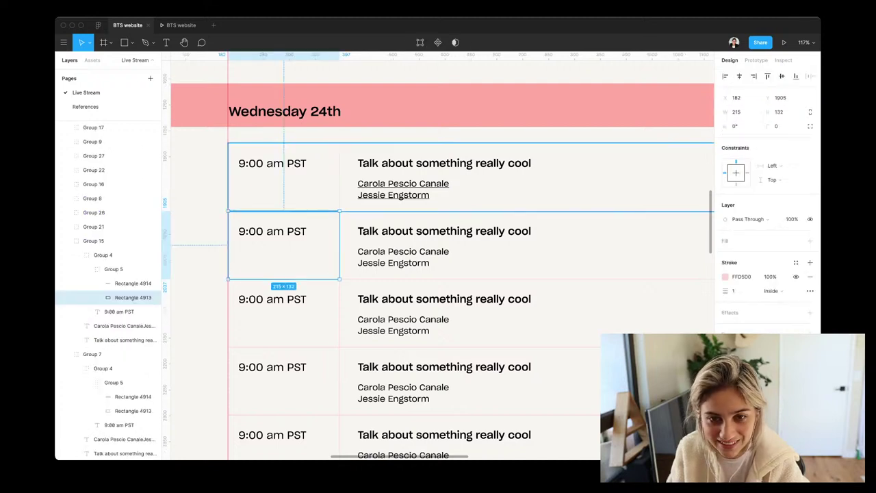
scroll(438, 261, "up", 5)
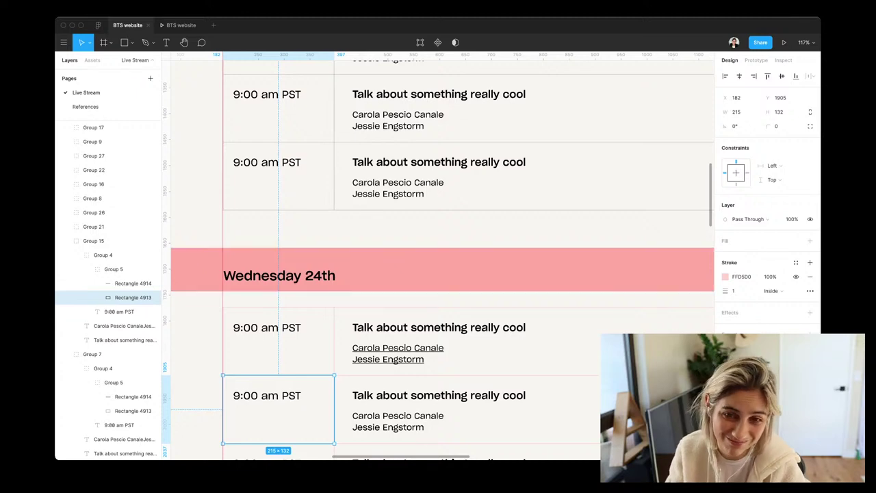
scroll(438, 255, "up", 2)
scroll(438, 256, "down", 6)
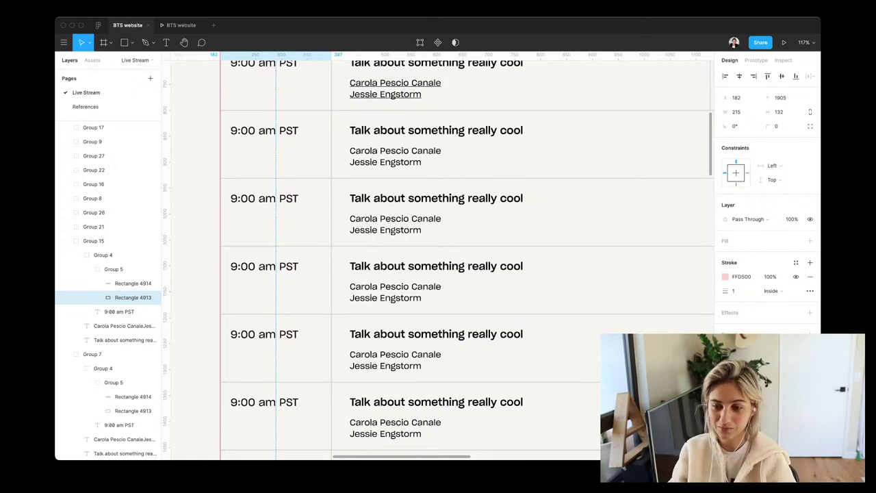
scroll(438, 260, "down", 5)
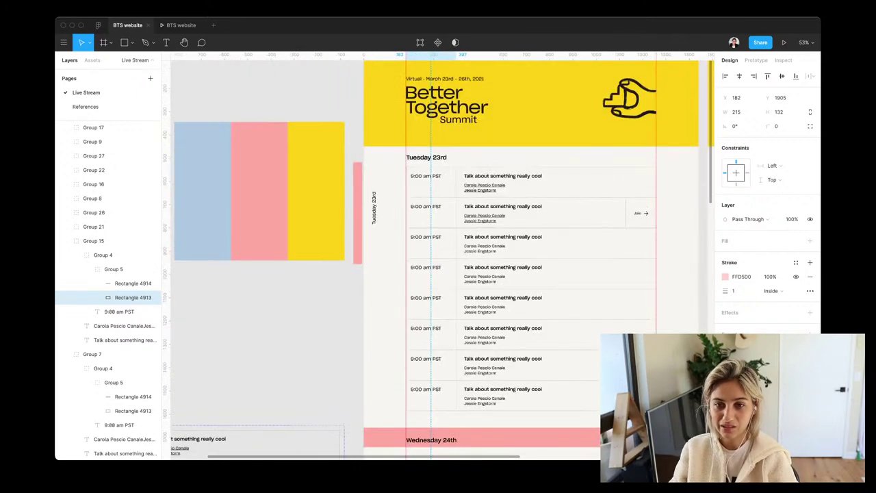
scroll(558, 315, "down", 2)
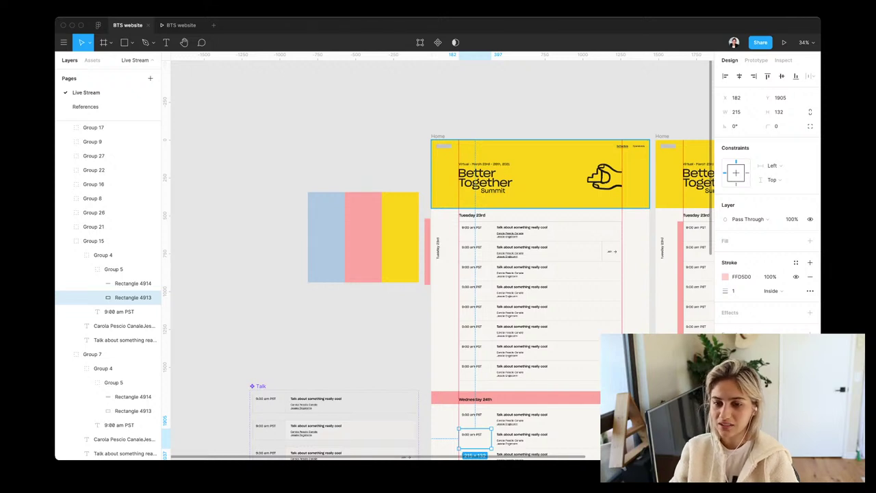
scroll(479, 288, "down", 1)
scroll(479, 287, "right", 1)
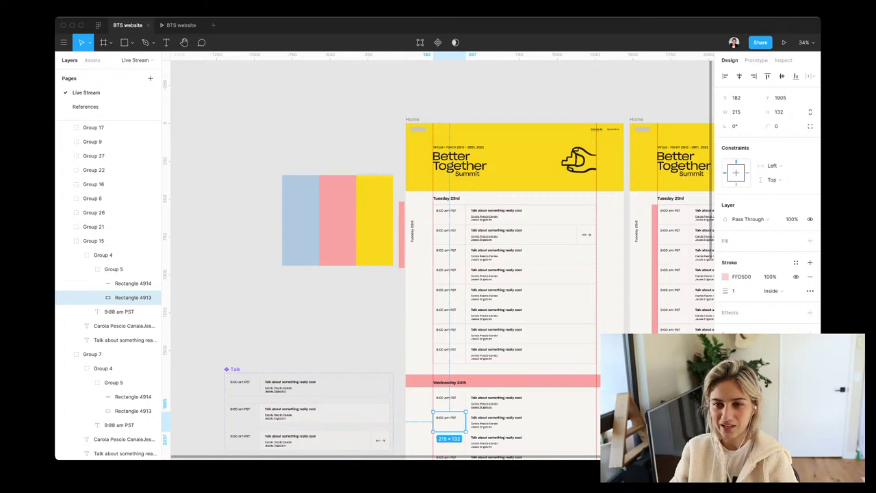
scroll(479, 287, "down", 1)
scroll(479, 288, "right", 1)
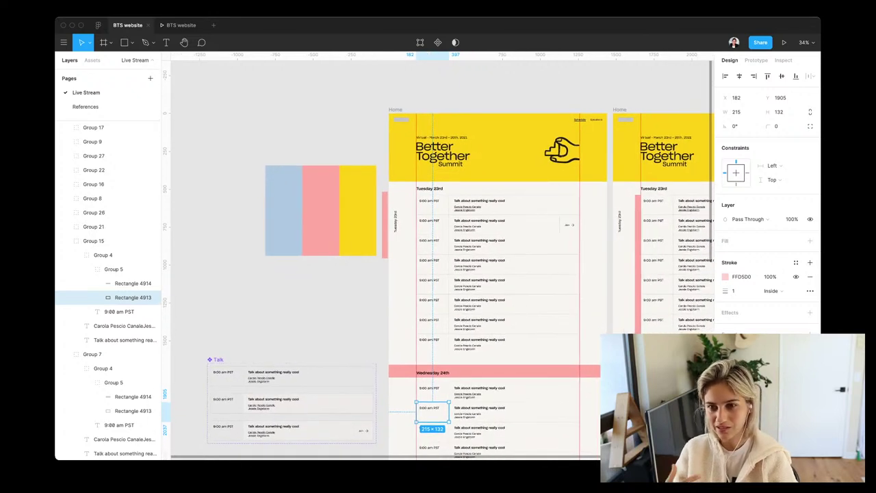
scroll(509, 136, "down", 5)
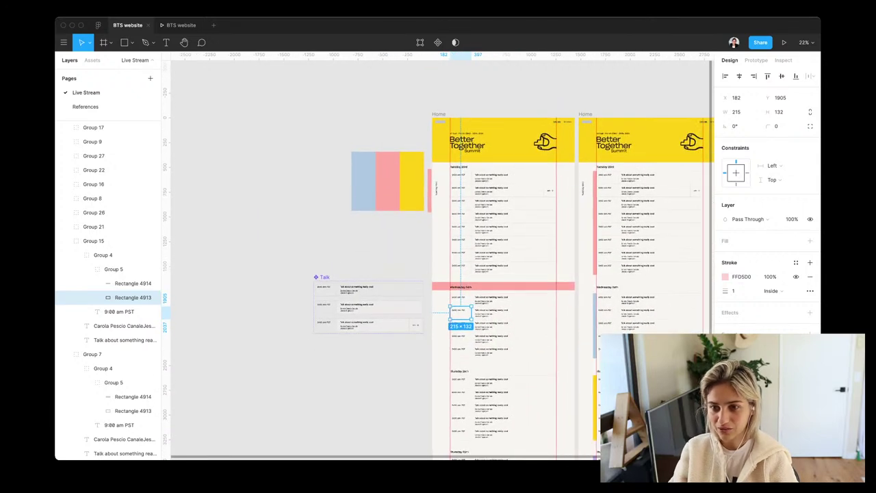
key("shift+Return")
key("Escape")
scroll(438, 274, "right", 3)
scroll(438, 274, "down", 1)
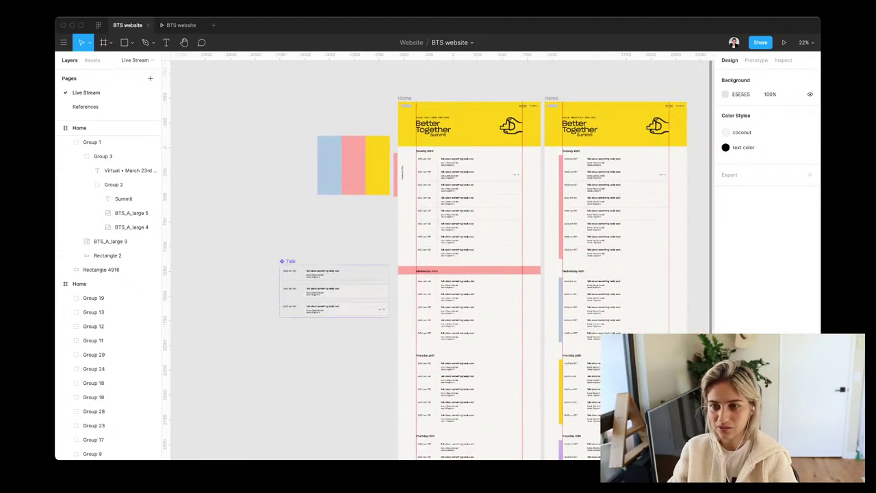
scroll(438, 274, "right", 2)
scroll(438, 274, "up", 1)
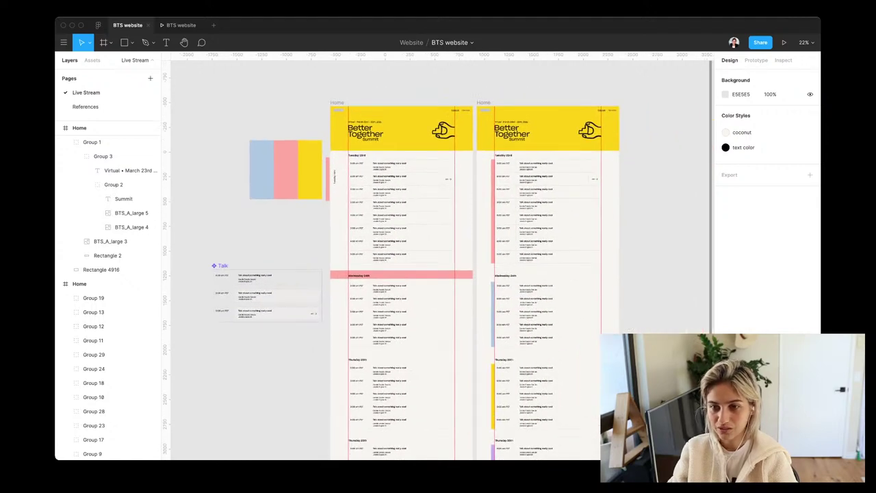
scroll(626, 186, "up", 5)
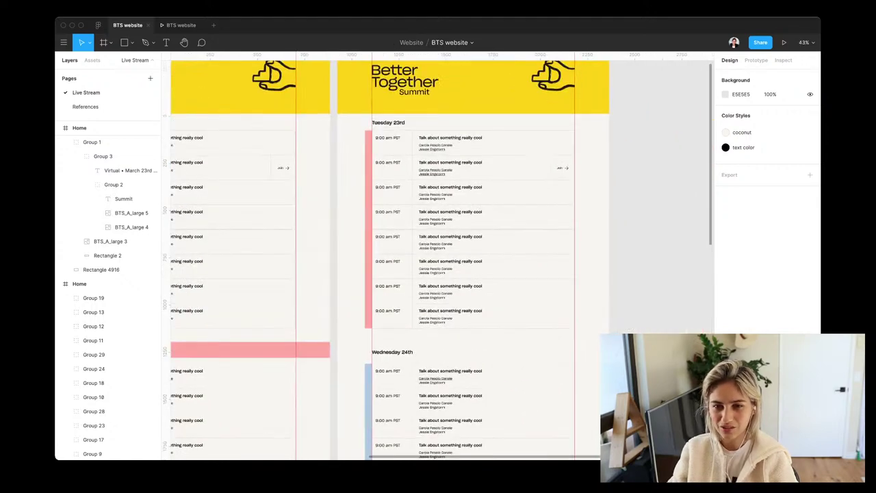
scroll(404, 260, "up", 3)
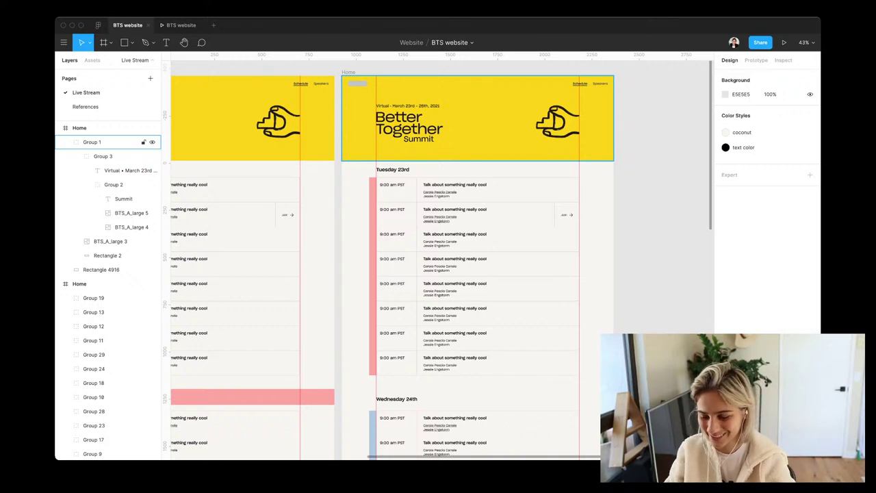
key("Escape")
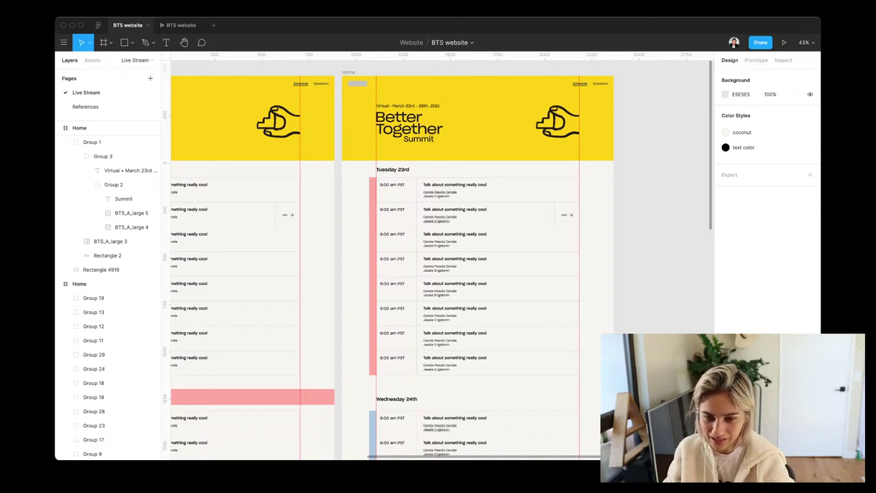
scroll(441, 256, "down", 3)
scroll(442, 256, "left", 6)
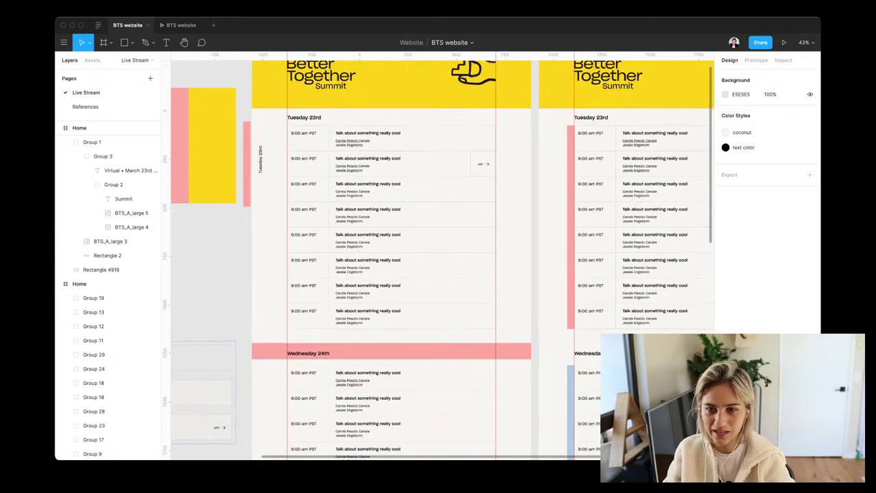
scroll(322, 302, "up", 5)
scroll(410, 260, "up", 1)
scroll(436, 352, "up", 3)
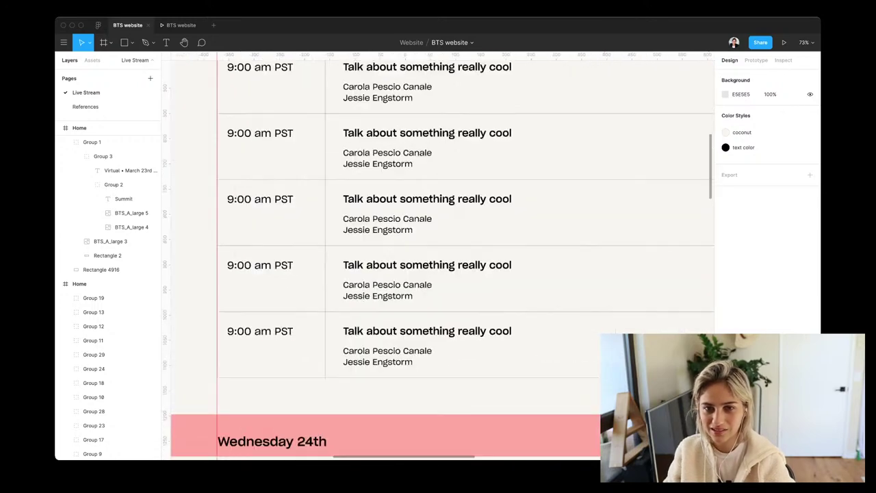
scroll(436, 352, "down", 4)
scroll(436, 274, "up", 5)
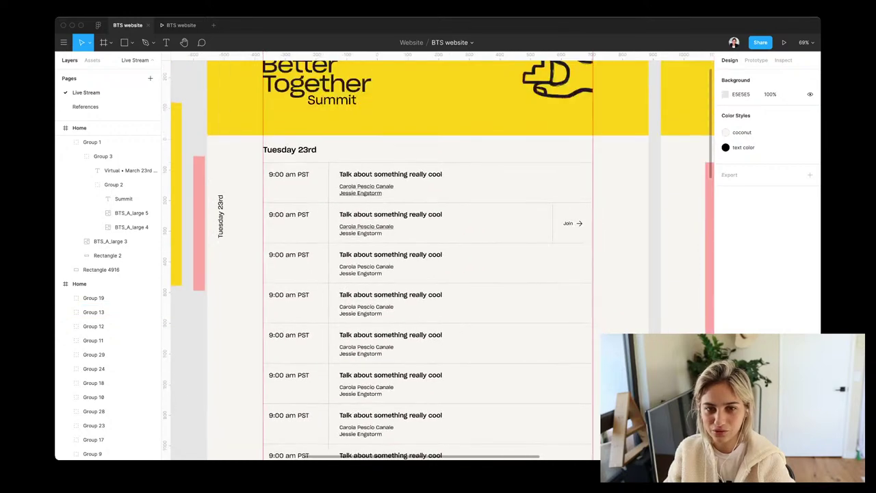
scroll(436, 274, "down", 8)
scroll(436, 274, "right", 1)
scroll(436, 217, "down", 10)
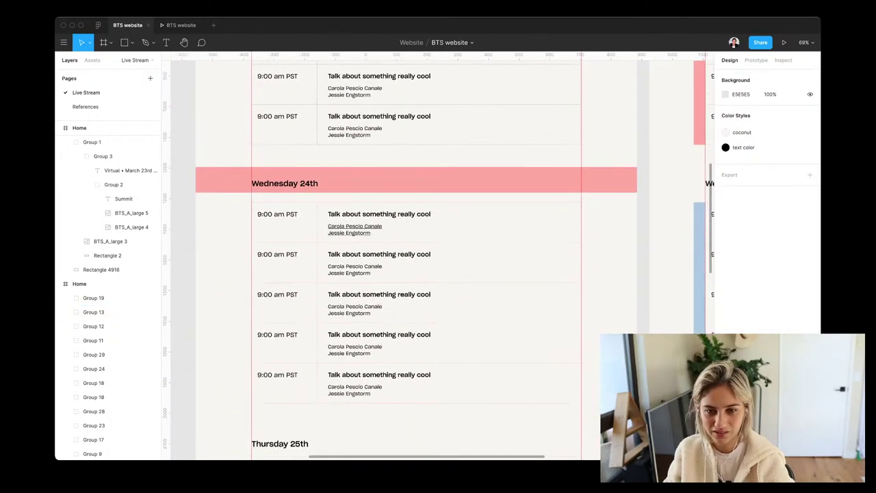
scroll(436, 217, "up", 3)
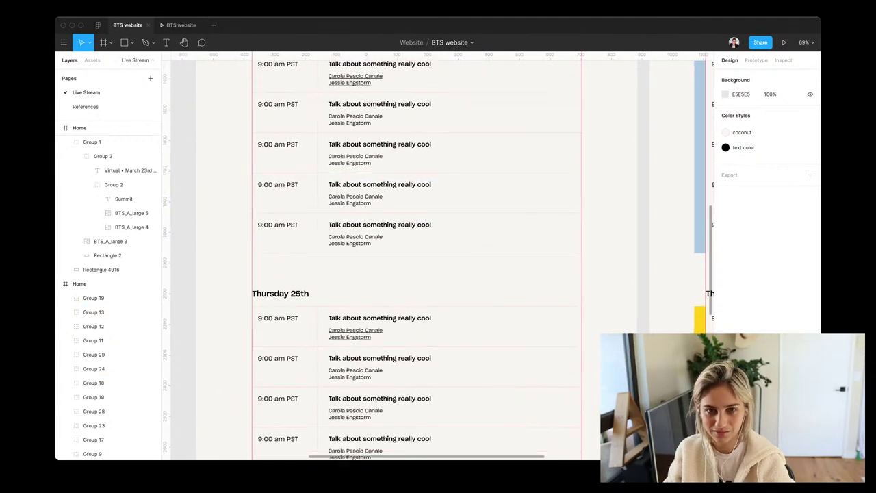
scroll(436, 217, "left", 1)
scroll(438, 255, "left", 4)
scroll(438, 255, "up", 1)
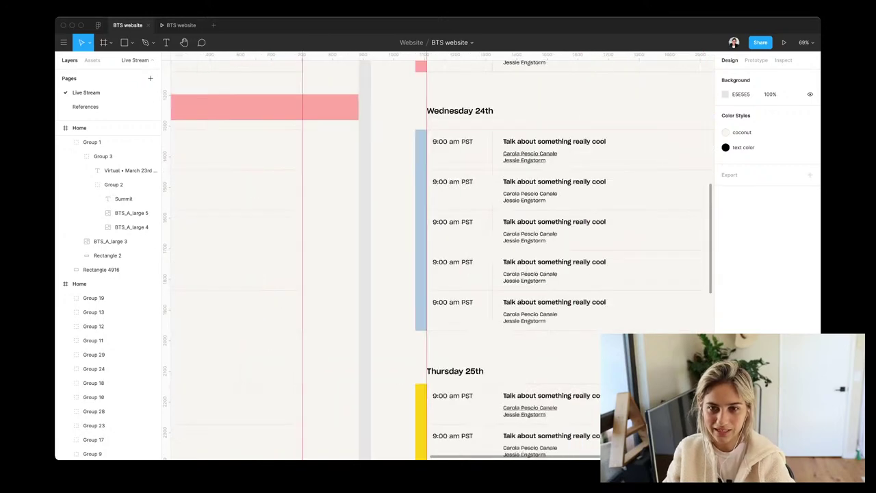
left_click(381, 226)
scroll(384, 325, "down", 5)
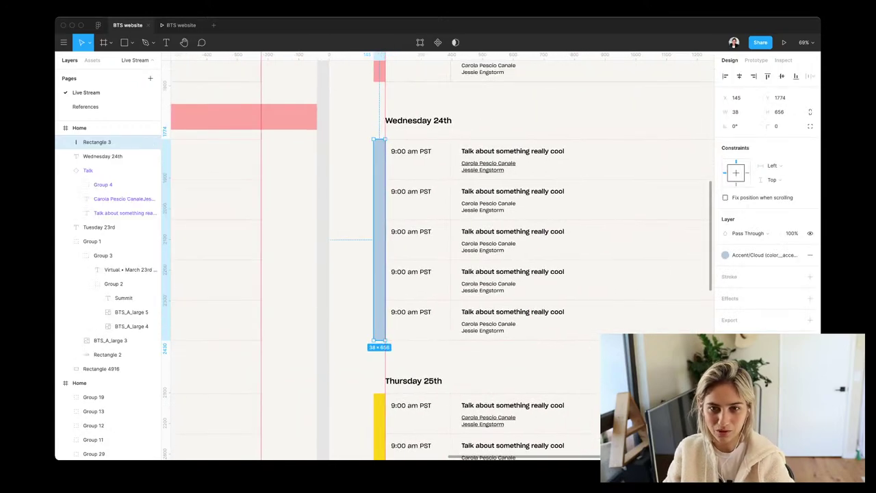
left_click(383, 110, "shift")
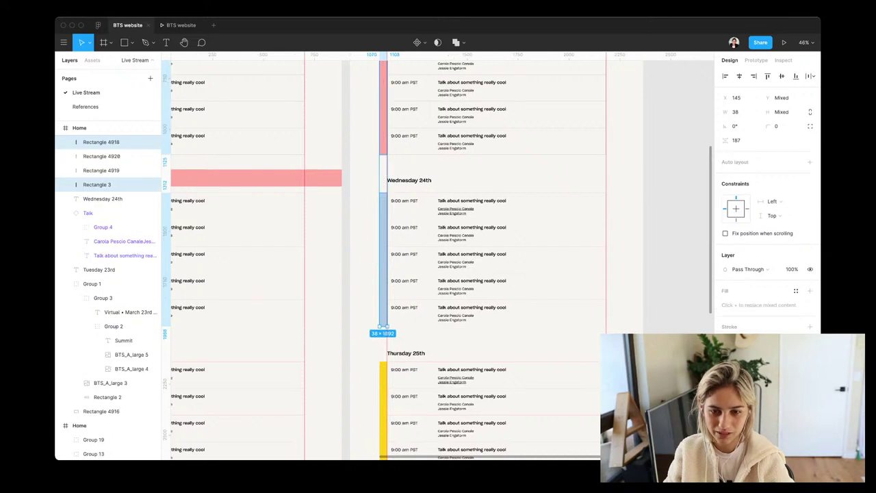
left_click(384, 410, "shift")
scroll(384, 273, "down", 2)
scroll(380, 411, "down", 3)
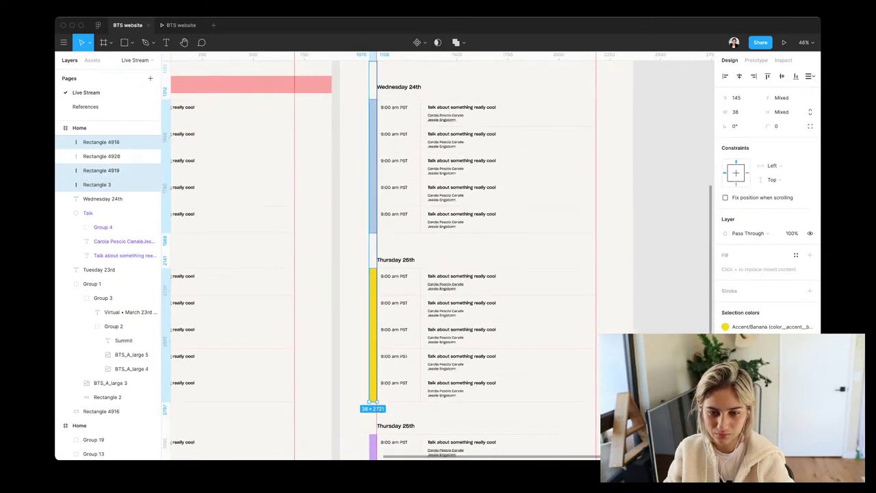
left_click(370, 428, "shift")
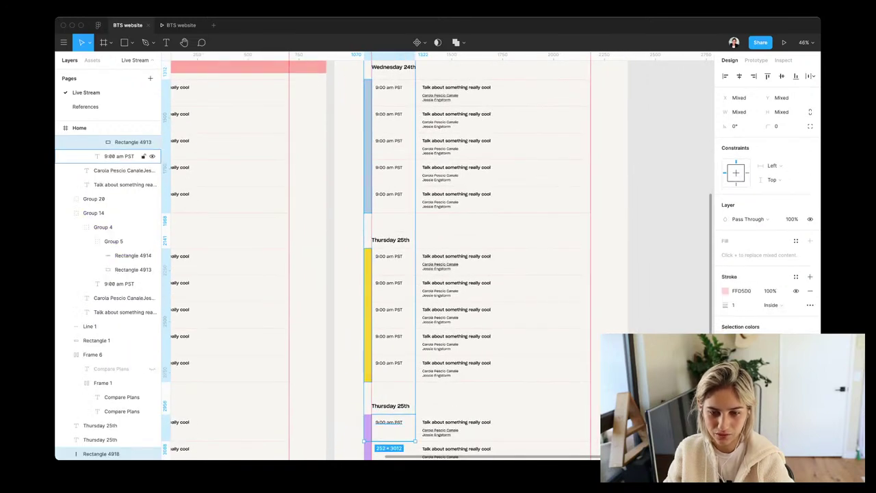
left_click(120, 156, "shift")
left_click(119, 156, "shift")
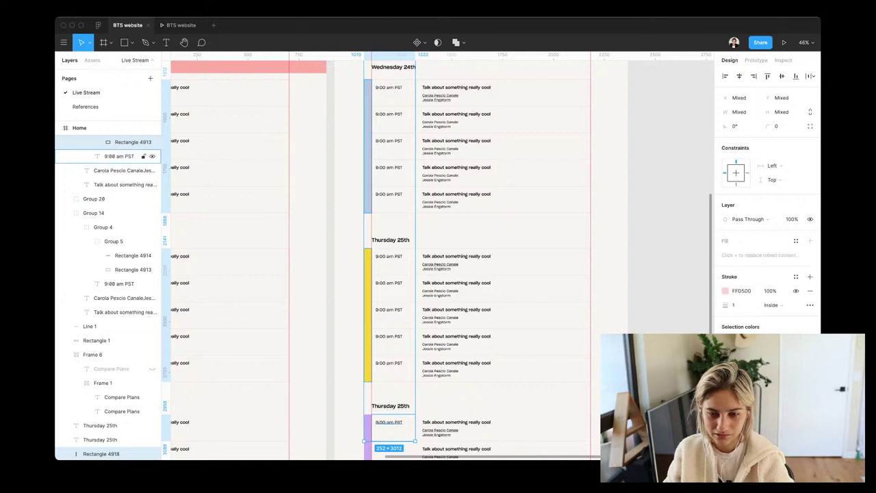
left_click(130, 141, "shift")
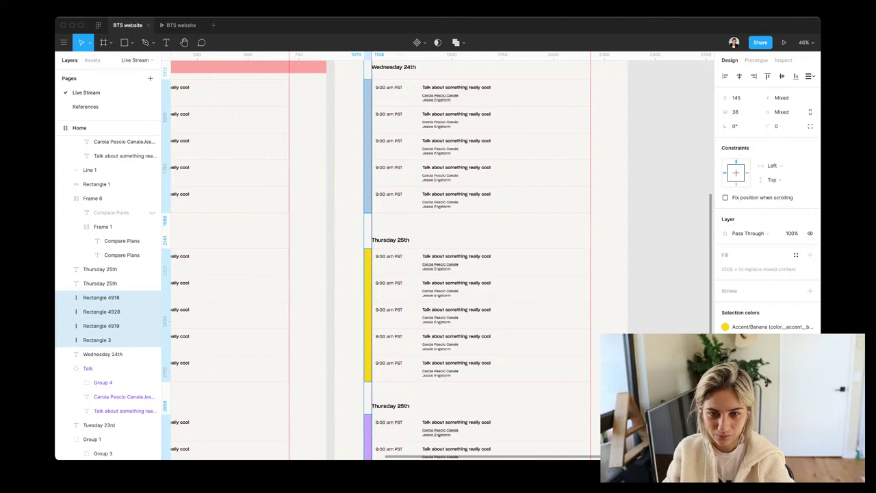
left_click(349, 314)
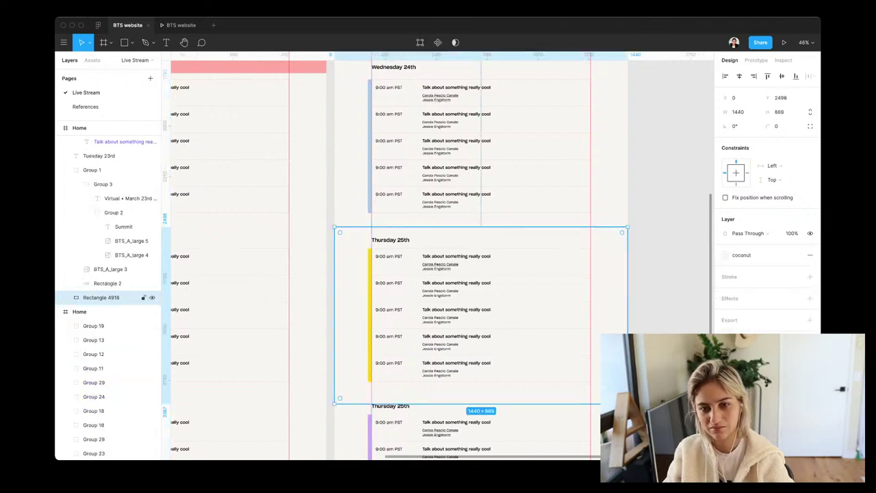
scroll(339, 375, "down", 5)
Select the Home frame and view it at 100% zoom
key("Escape")
scroll(383, 260, "up", 10)
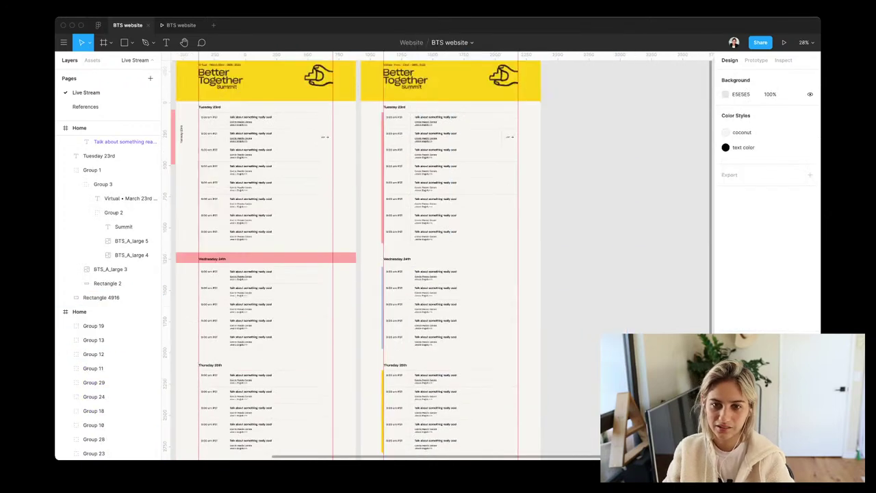
scroll(376, 274, "up", 1)
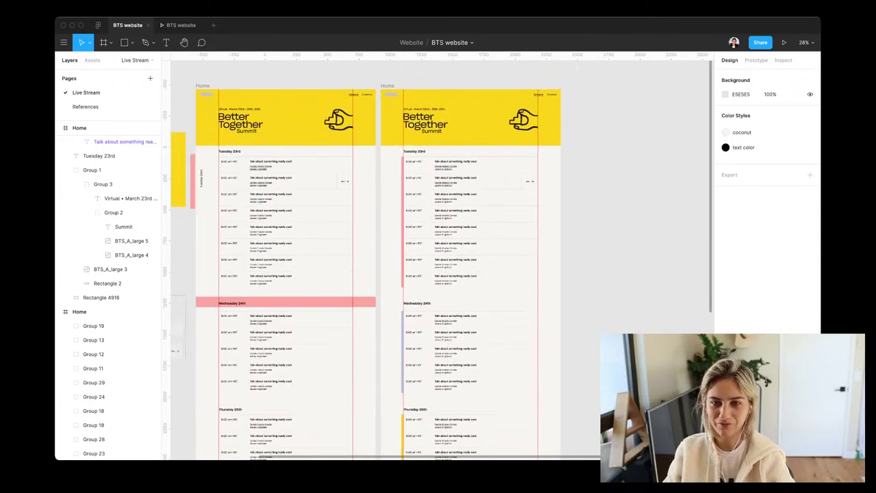
scroll(376, 274, "up", 2)
scroll(521, 151, "up", 5)
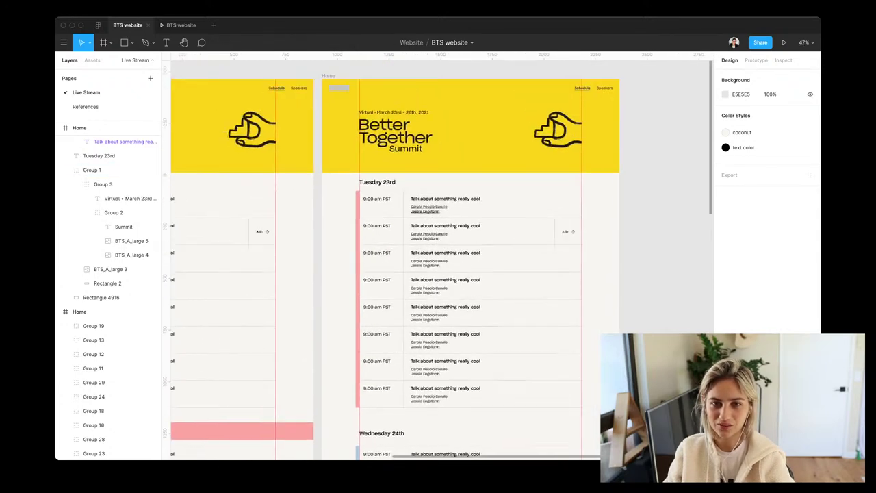
left_click(79, 128)
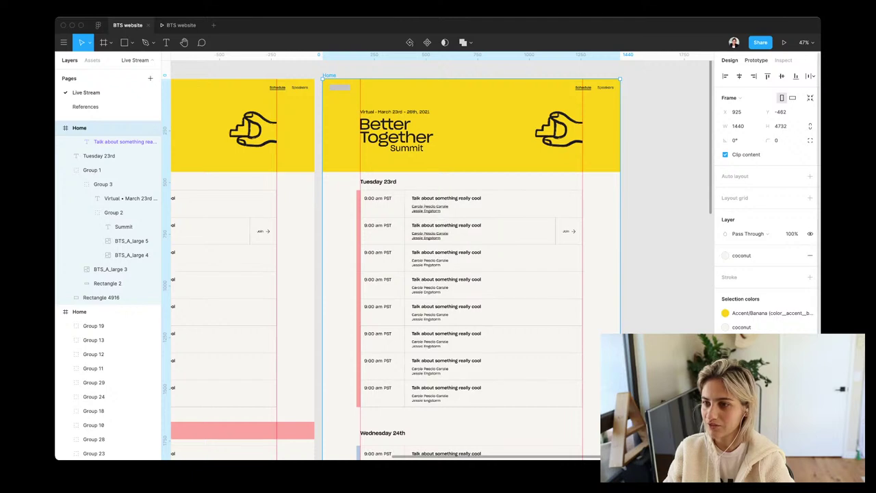
left_click(804, 42)
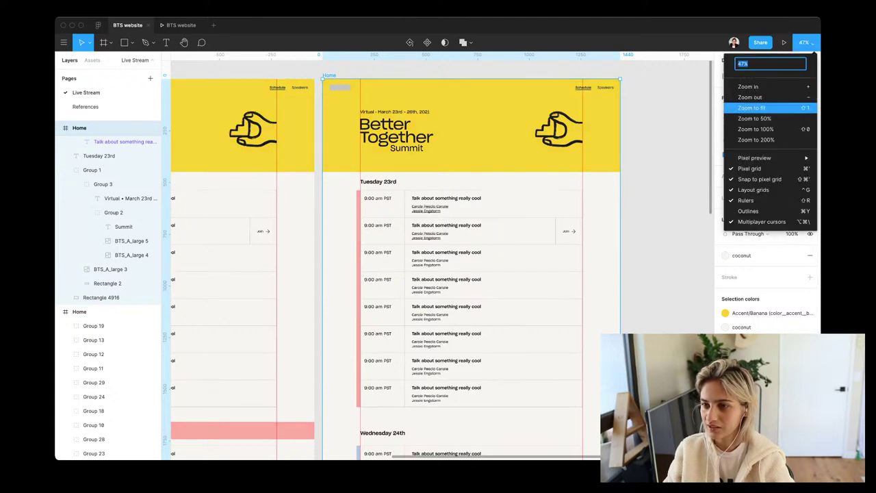
key("Return")
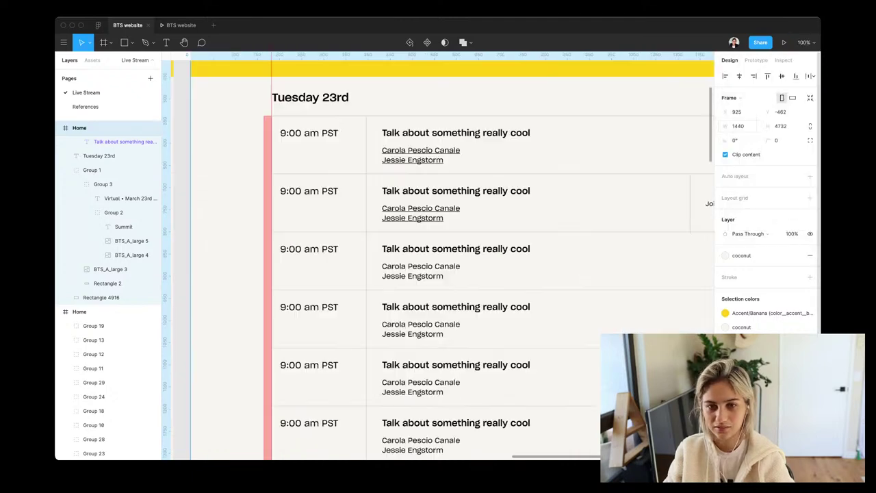
Hide the editor interface so only the Tuesday 23rd design shows
scroll(438, 256, "right", 2)
scroll(438, 255, "up", 1)
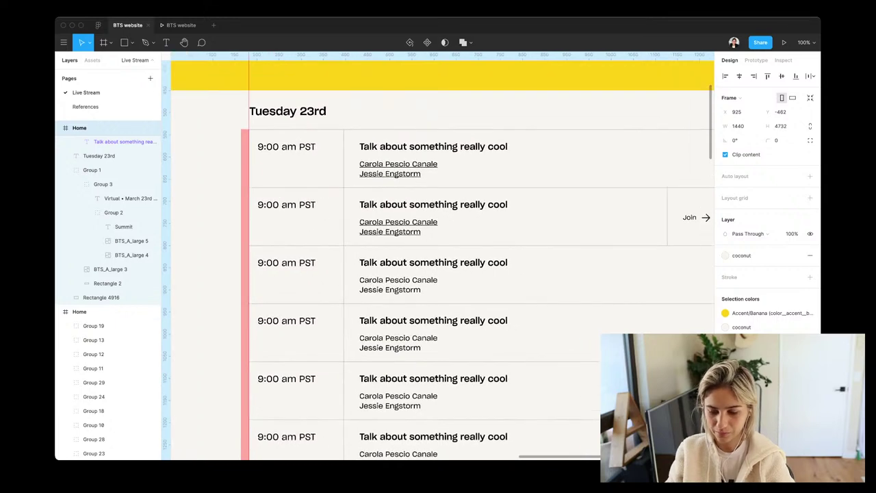
key("super+backslash")
scroll(438, 255, "up", 1)
scroll(438, 255, "right", 1)
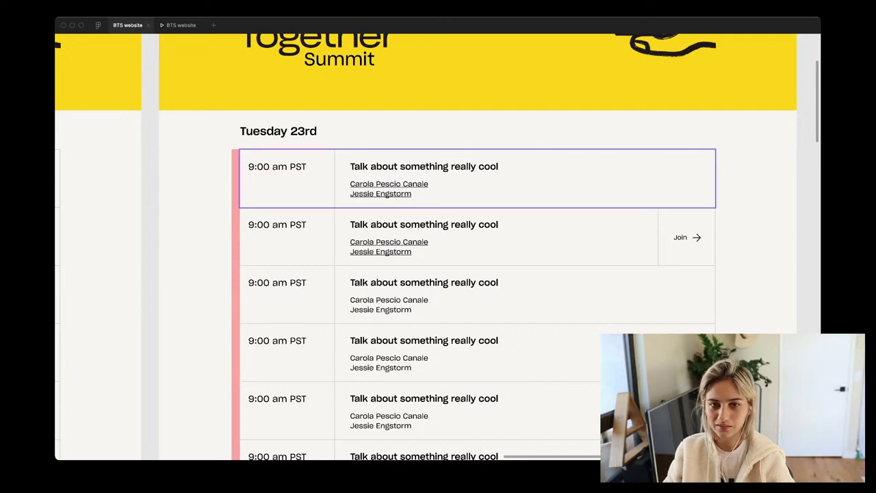
scroll(411, 185, "up", 5)
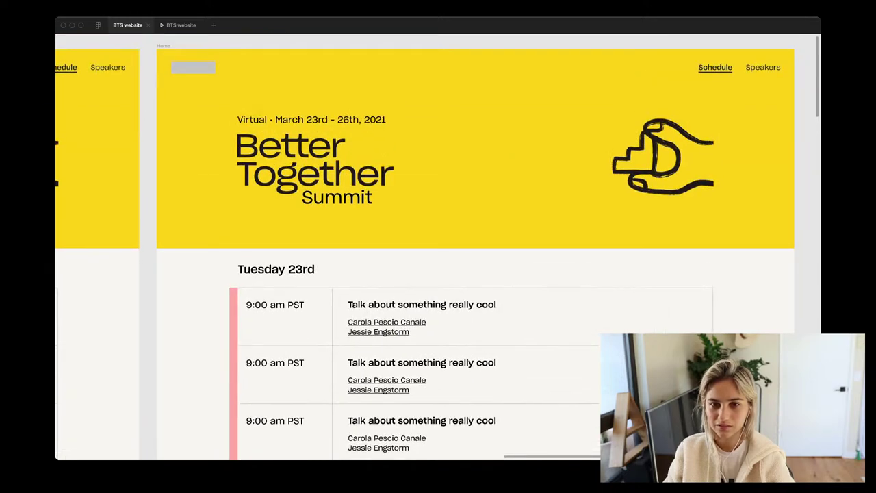
scroll(438, 247, "down", 2)
scroll(438, 246, "right", 1)
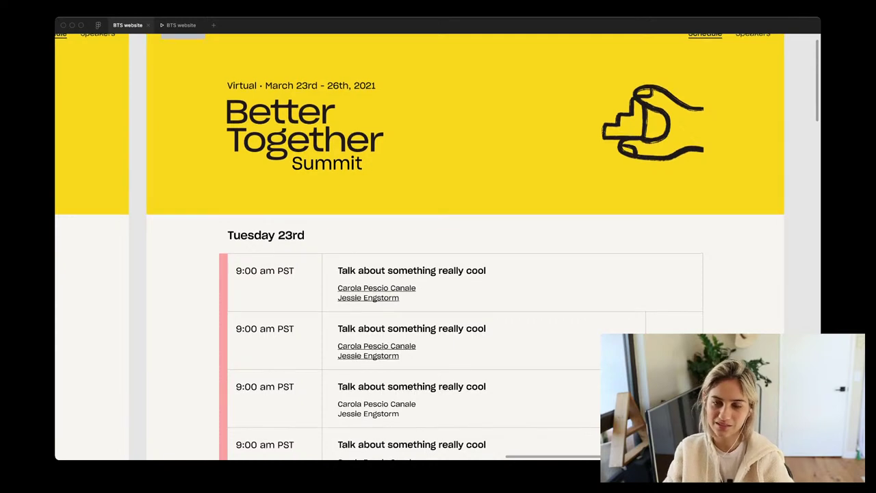
scroll(438, 247, "up", 2)
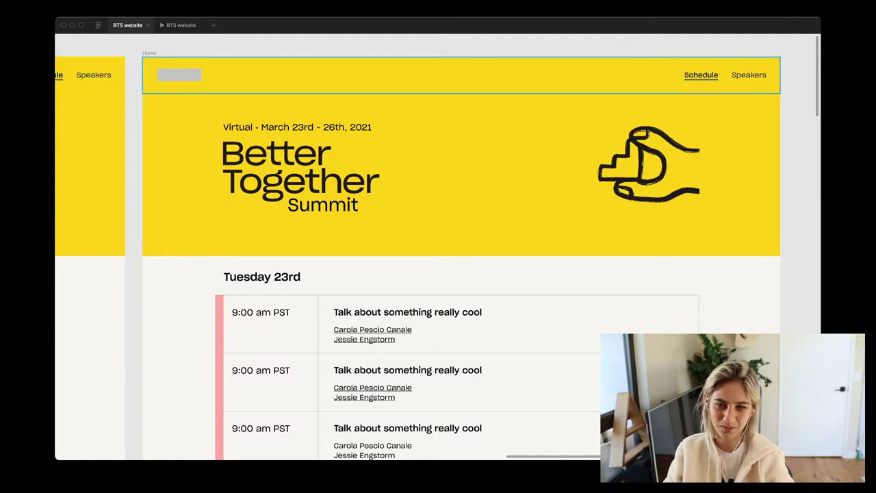
scroll(438, 247, "down", 2)
scroll(438, 247, "down", 5)
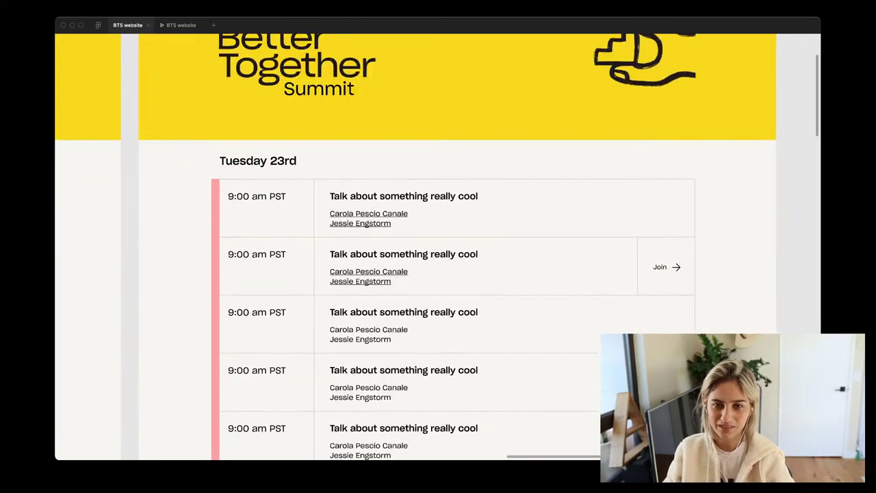
scroll(438, 246, "down", 15)
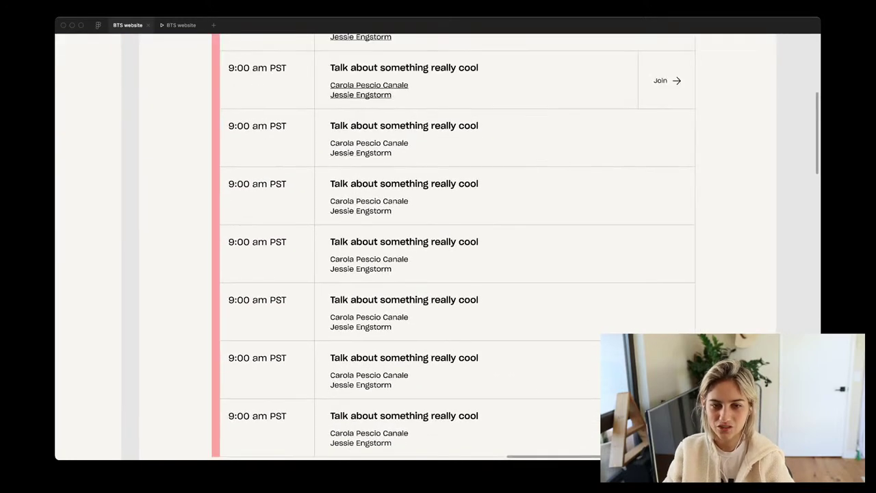
scroll(439, 247, "down", 2)
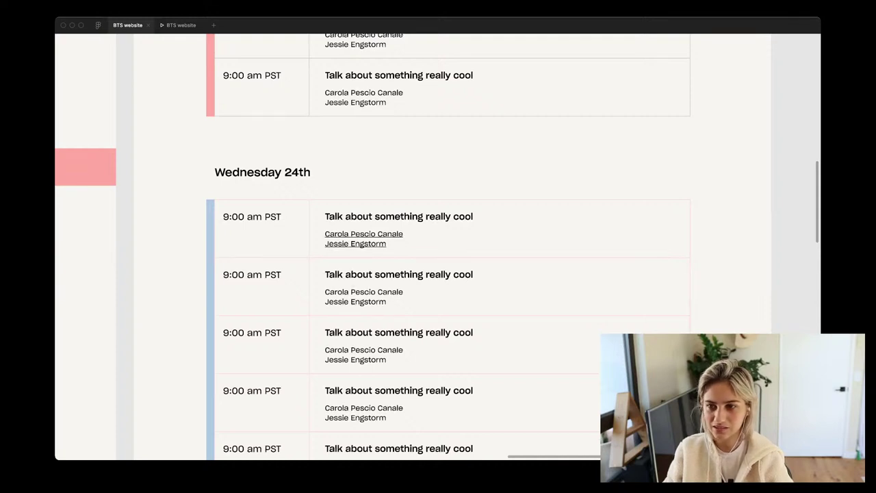
Save the Tuesday talk row's C6C4C2 grey stroke as a new colour style named 'border'
left_click(500, 87)
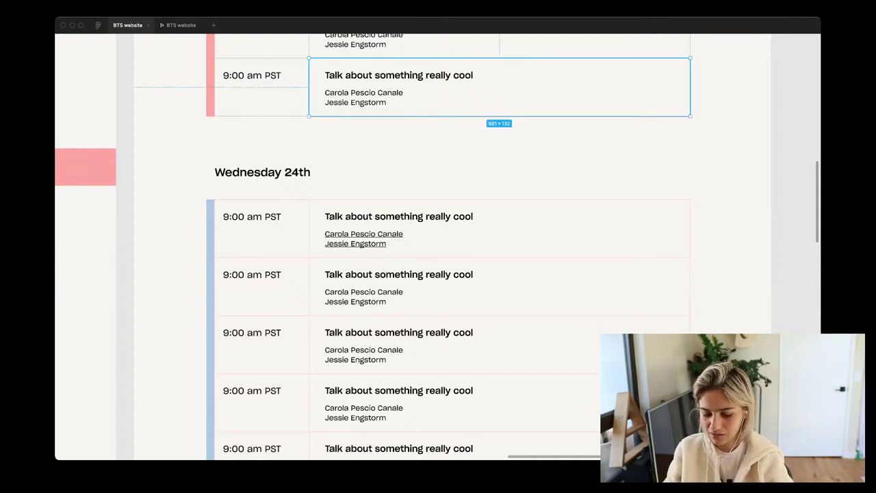
key("super+backslash")
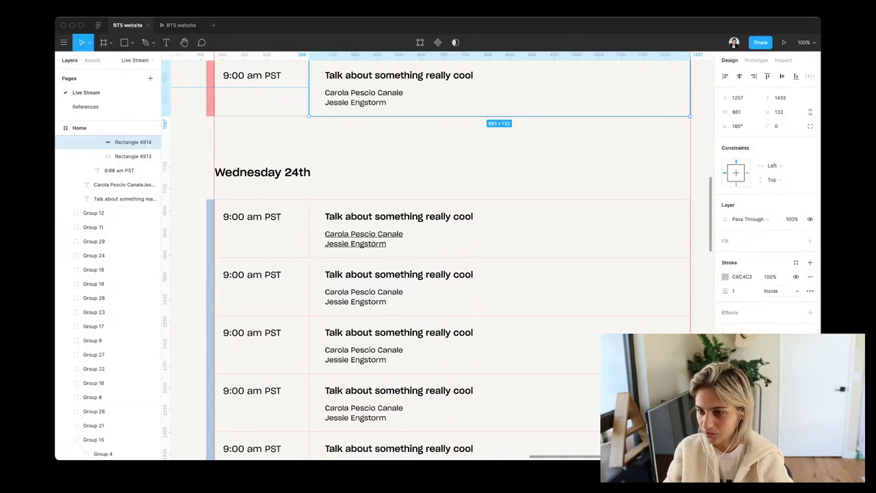
left_click(796, 262)
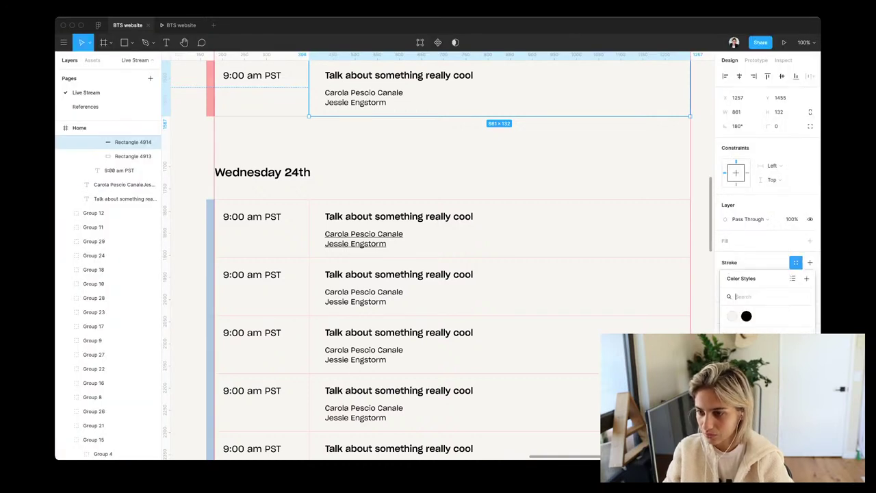
left_click(806, 278)
type("border")
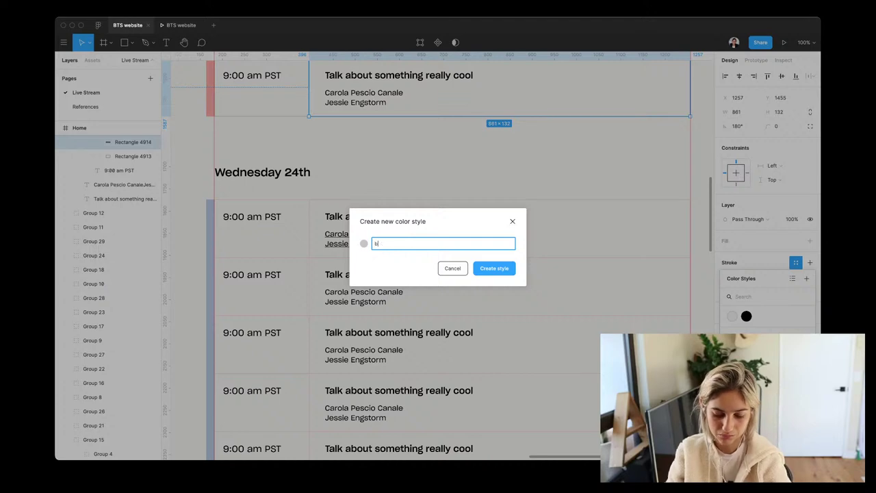
key("Return")
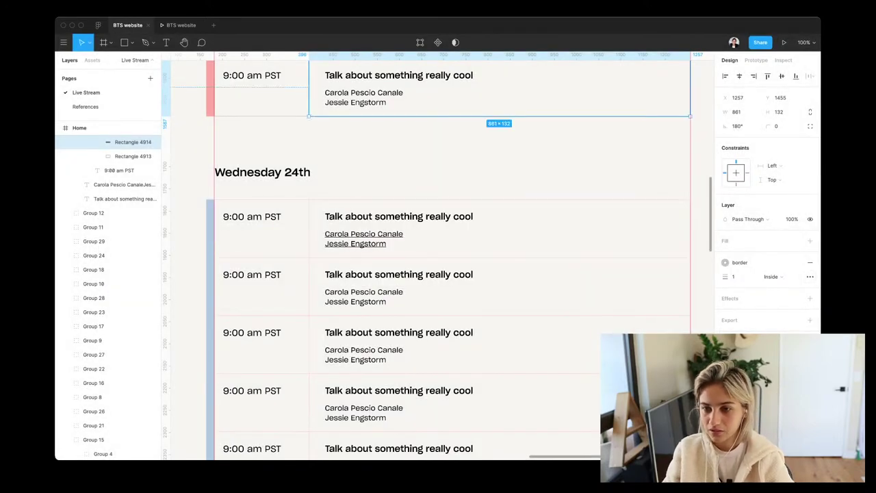
scroll(694, 200, "down", 5)
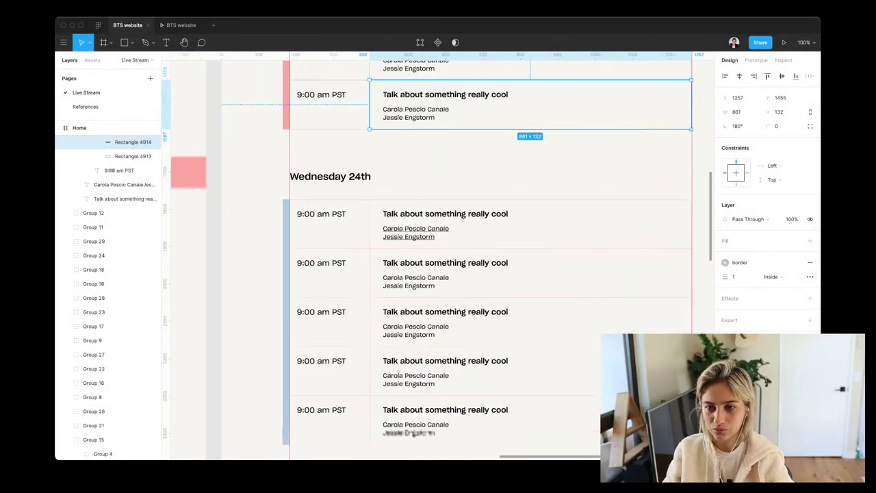
Select the day groups' talk rows and revert their FFD5D0 pink stroke to grey C6C4C2
left_click_drag(705, 175, 431, 455)
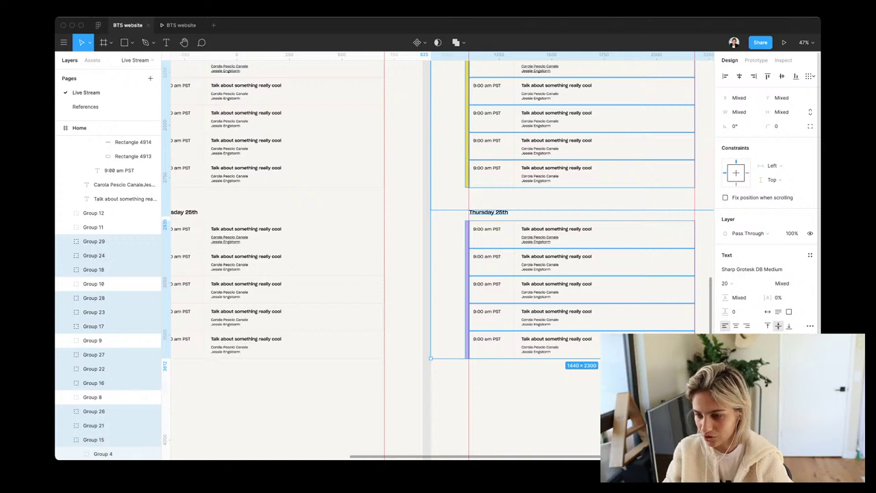
scroll(766, 274, "down", 3)
left_click(795, 282)
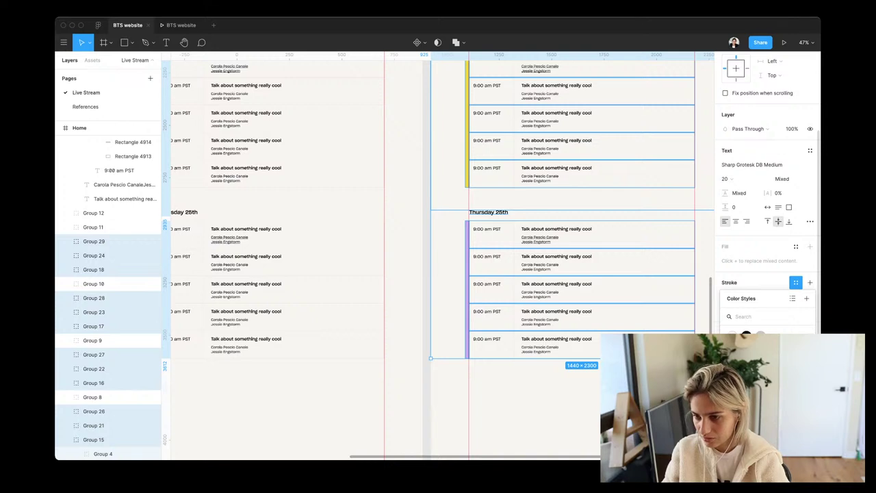
key("Escape")
left_click(741, 297)
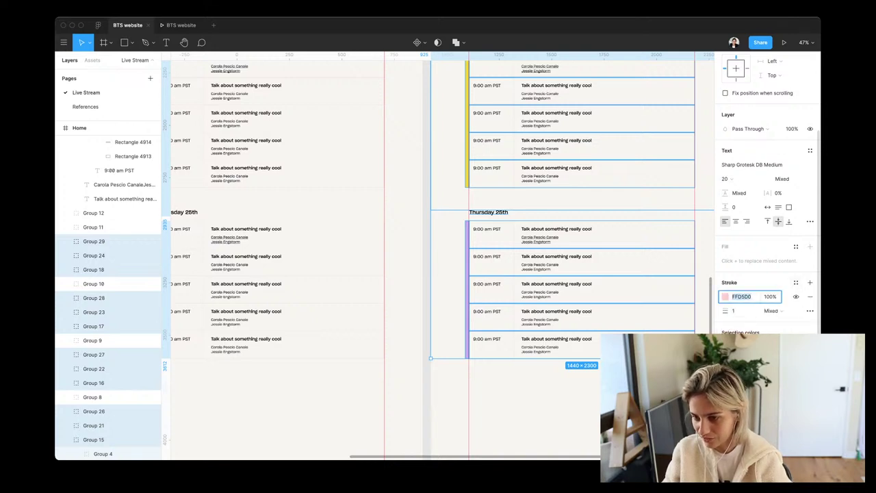
left_click(725, 296)
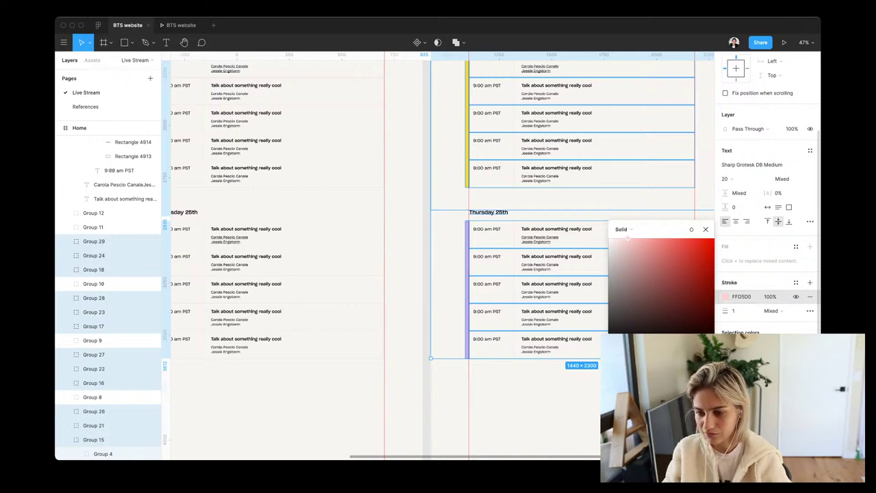
key("ctrl+z")
key("ctrl+z")
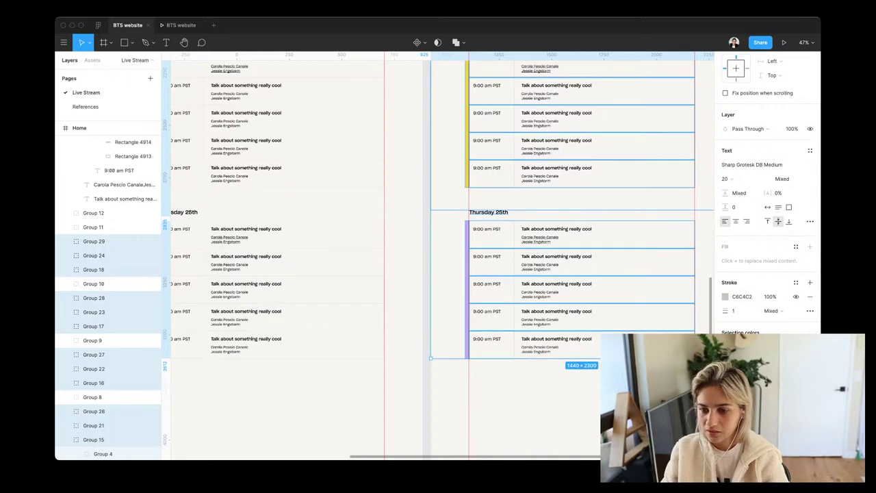
key("Escape")
scroll(438, 253, "up", 1)
scroll(438, 253, "right", 1)
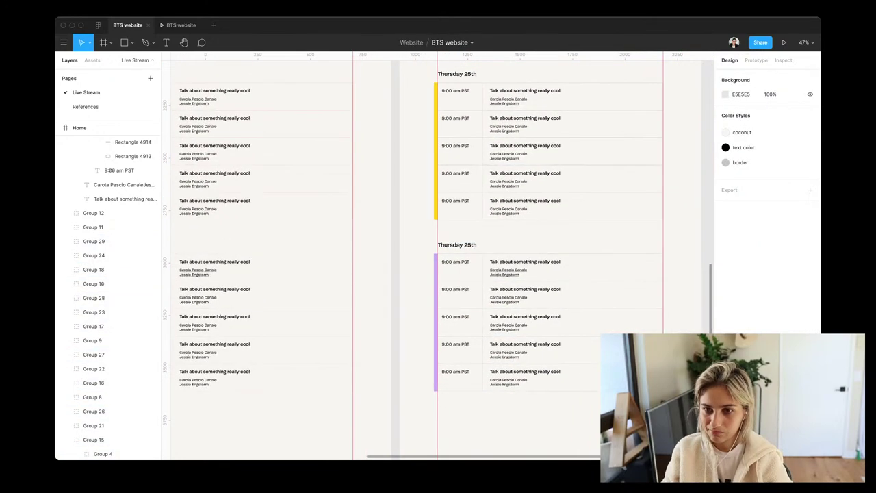
scroll(438, 254, "up", 3)
scroll(438, 253, "left", 1)
scroll(438, 253, "up", 2)
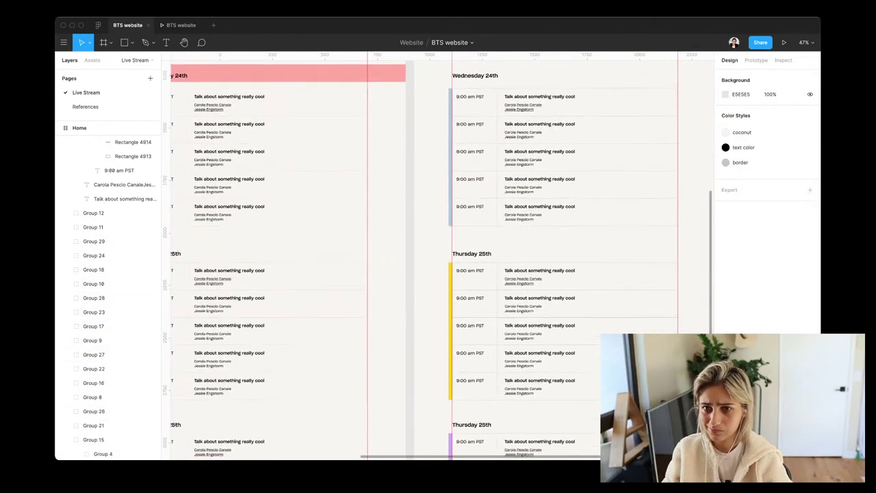
scroll(438, 253, "up", 5)
scroll(438, 253, "right", 1)
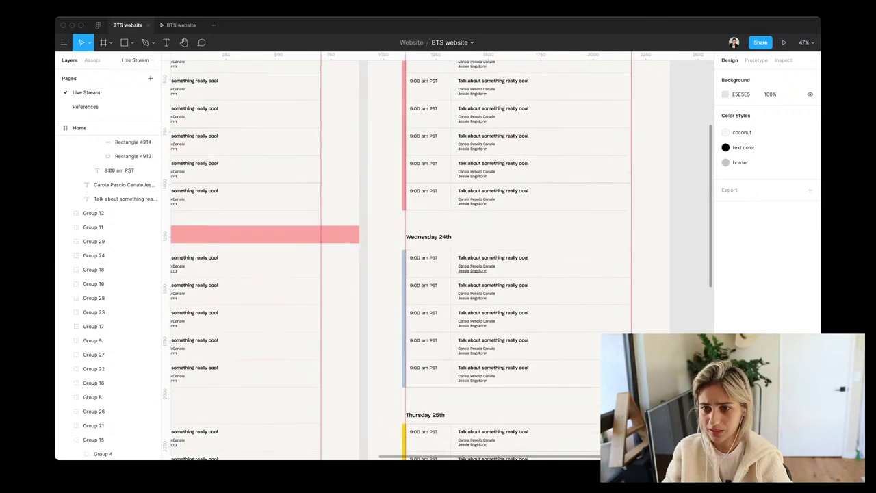
scroll(438, 253, "up", 5)
scroll(438, 253, "right", 1)
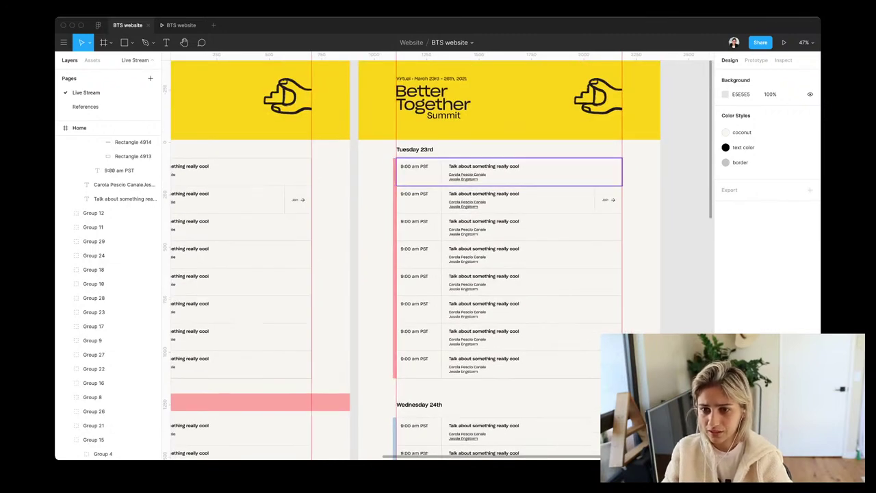
scroll(191, 202, "down", 5, "ctrl")
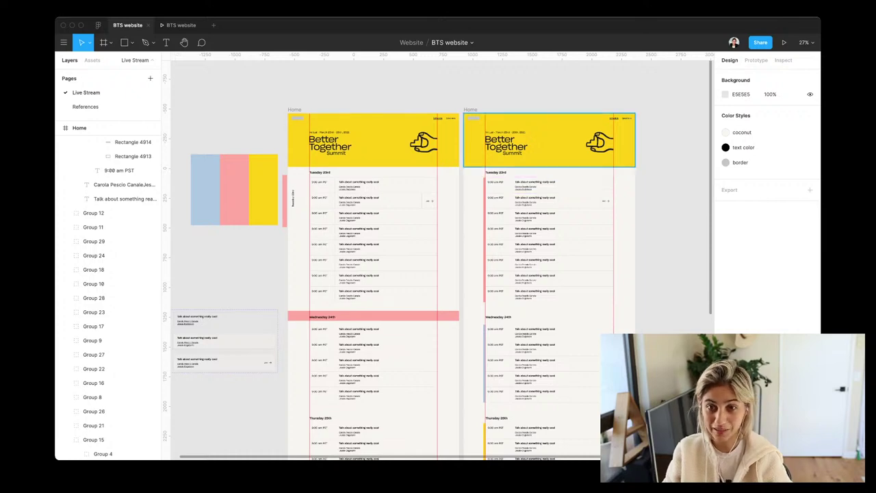
scroll(541, 200, "up", 5)
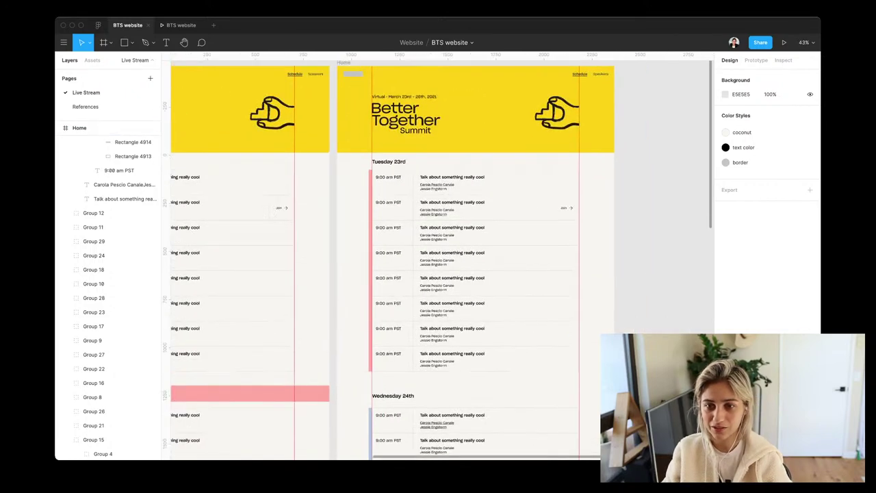
Copy the first Tuesday Talk row onto empty canvas right of both Home frames
left_click(425, 183)
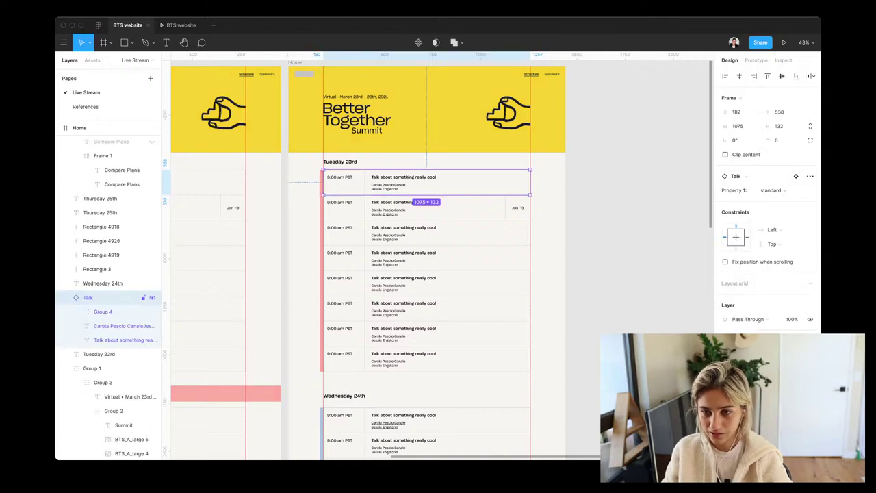
scroll(424, 260, "right", 3)
left_click_drag(613, 190, 529, 172)
scroll(525, 202, "right", 5)
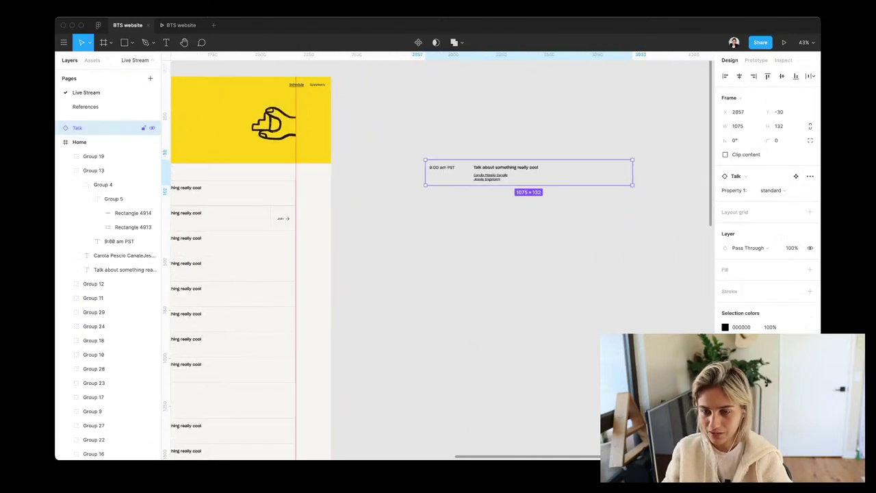
scroll(562, 156, "up", 5)
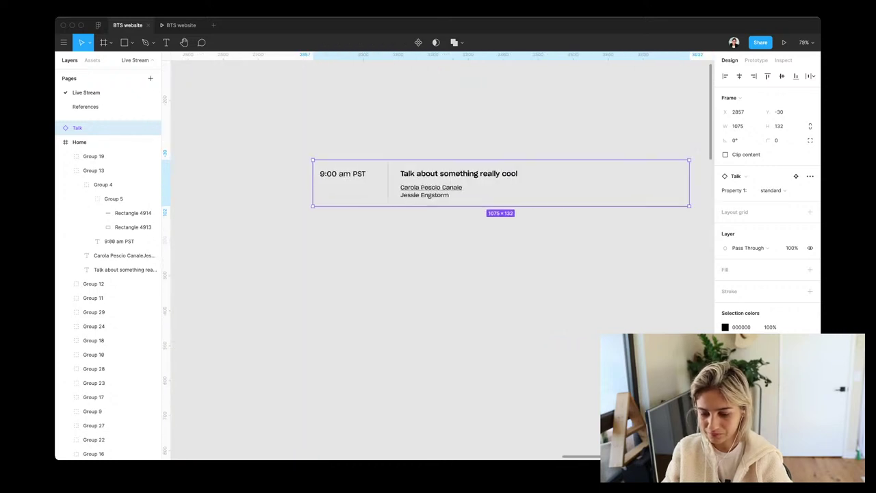
scroll(486, 180, "right", 2)
scroll(486, 179, "down", 1)
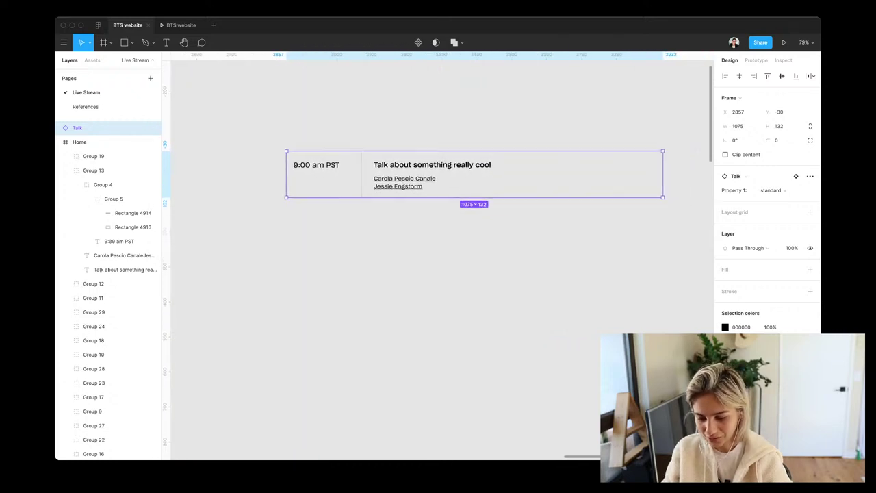
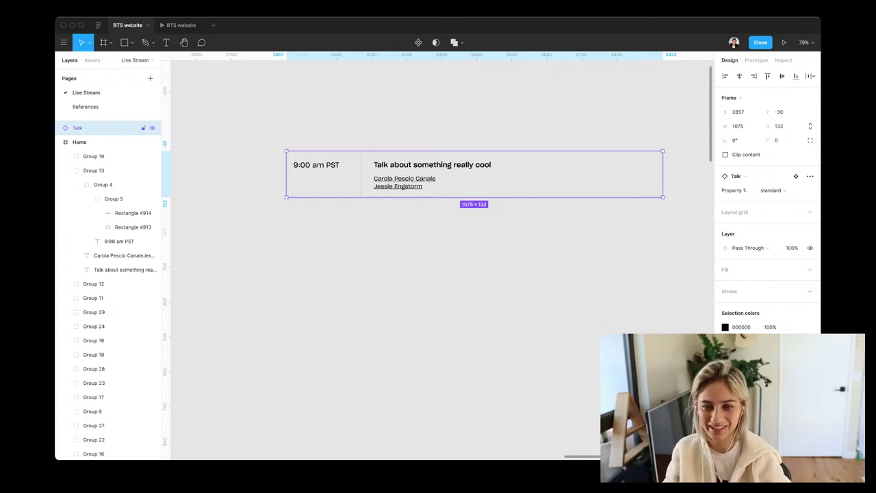
Duplicate the Talk card below the original and label the top card 'Standard view'
left_click_drag(475, 174, 474, 272)
key("t")
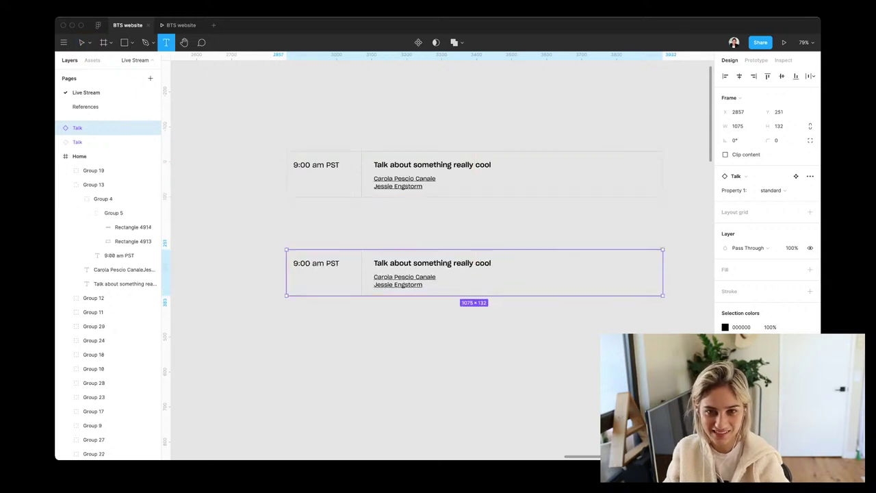
left_click(278, 125)
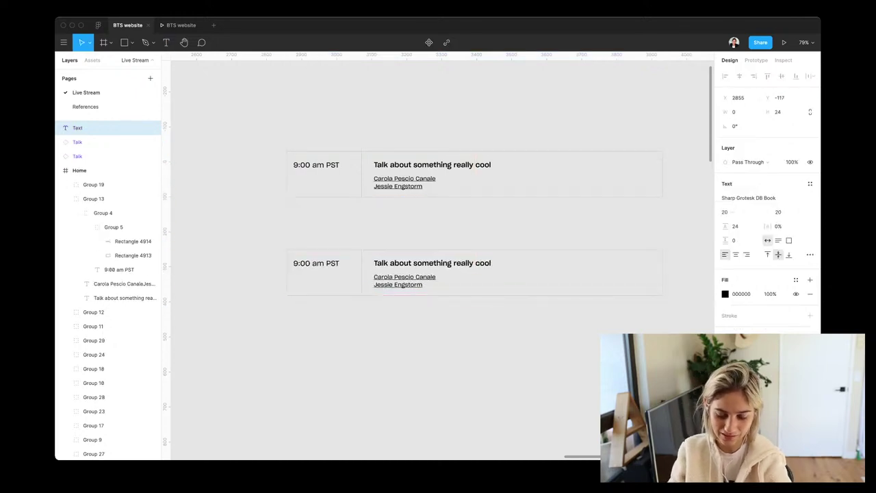
type("Starnda")
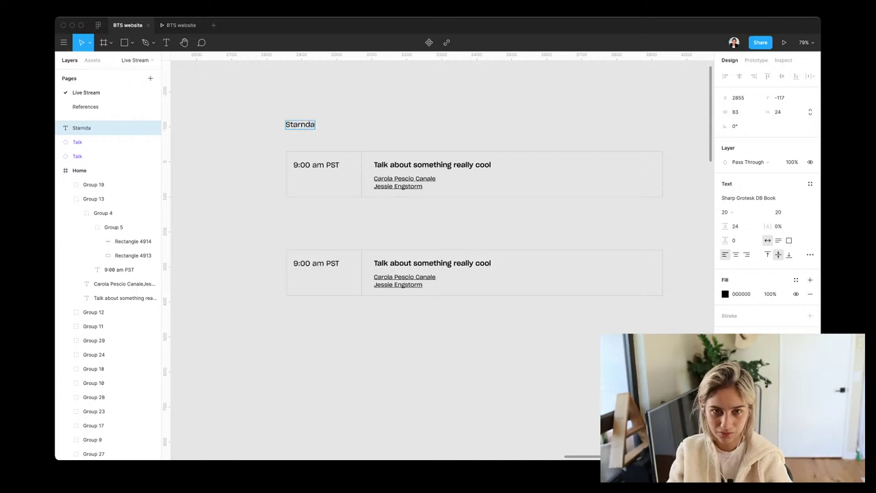
key("BackSpace")
key("BackSpace")
key("BackSpace")
key("BackSpace")
key("BackSpace")
type("andard v")
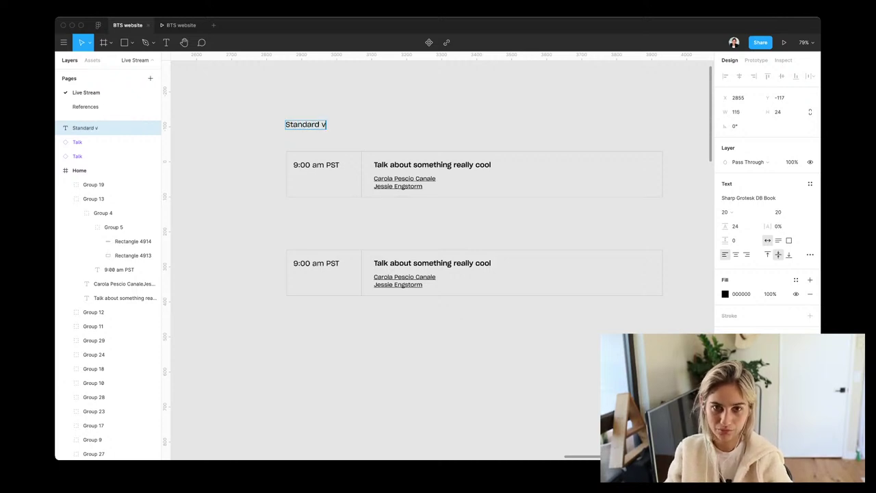
type("iew")
key("Escape")
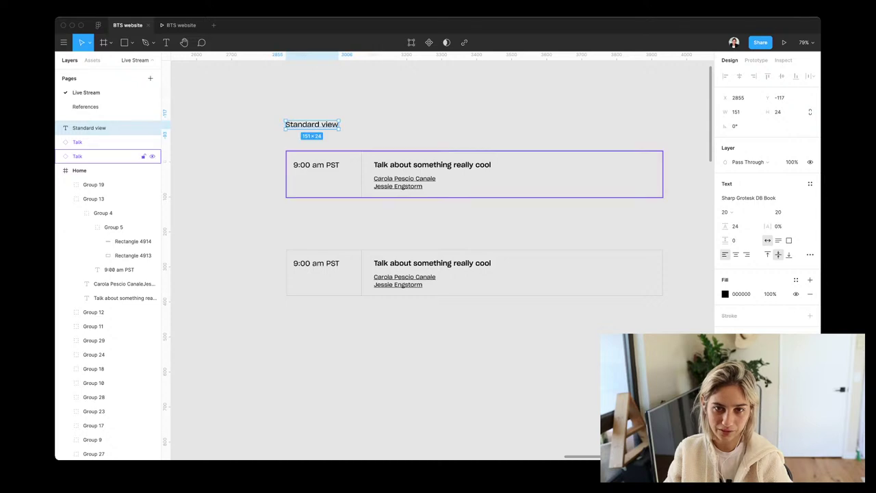
Copy the label above the lower card and change it to 'Click and it expands'
left_click_drag(311, 124, 311, 234)
key("Return")
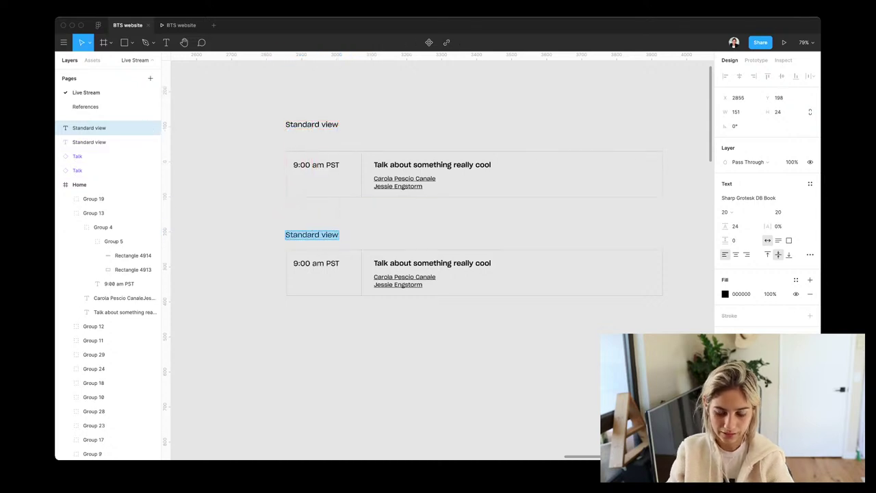
type("Click and")
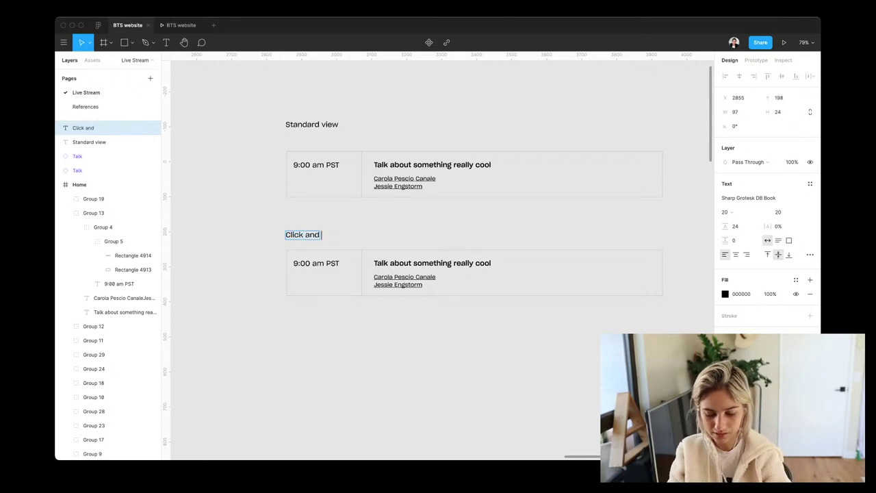
type(" it expands")
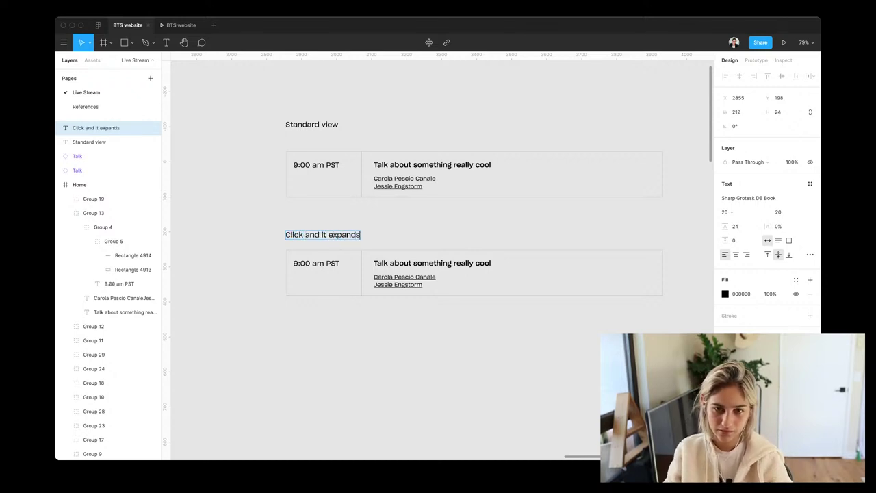
key("Escape")
double_click(404, 281)
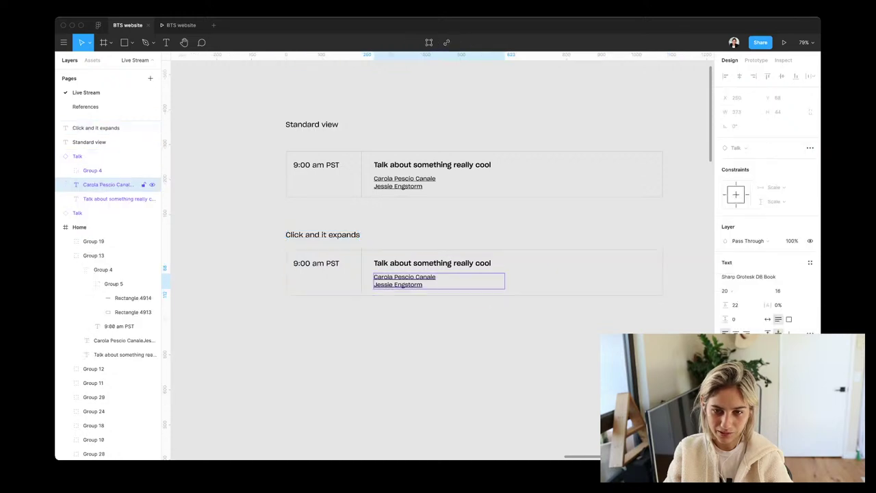
key("Escape")
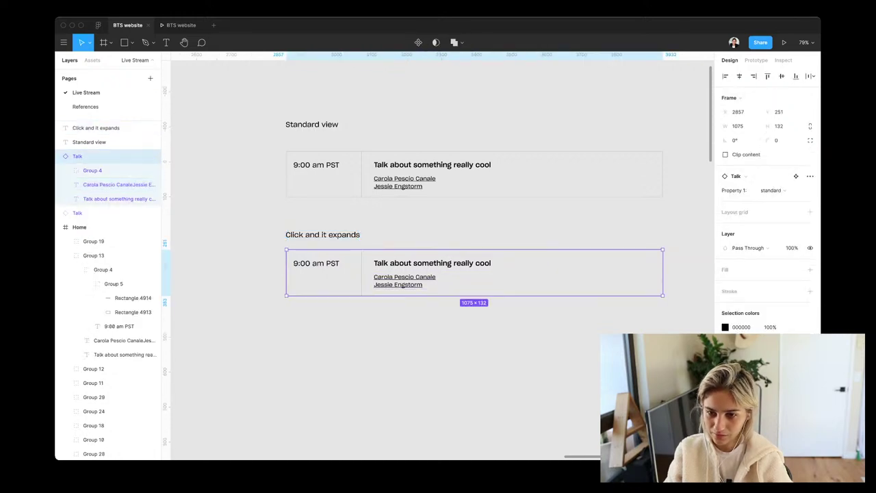
Stretch the lower card to 273 high, then undo back to only the original card
left_click_drag(473, 295, 473, 345)
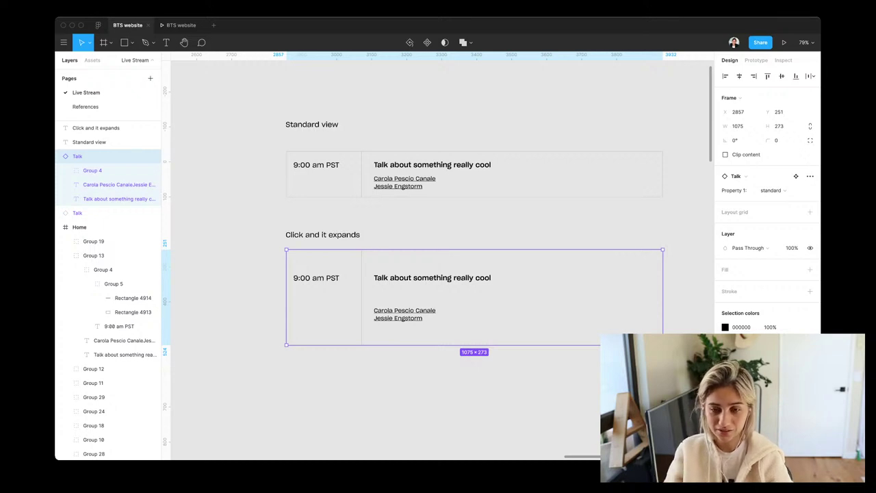
key("super+z")
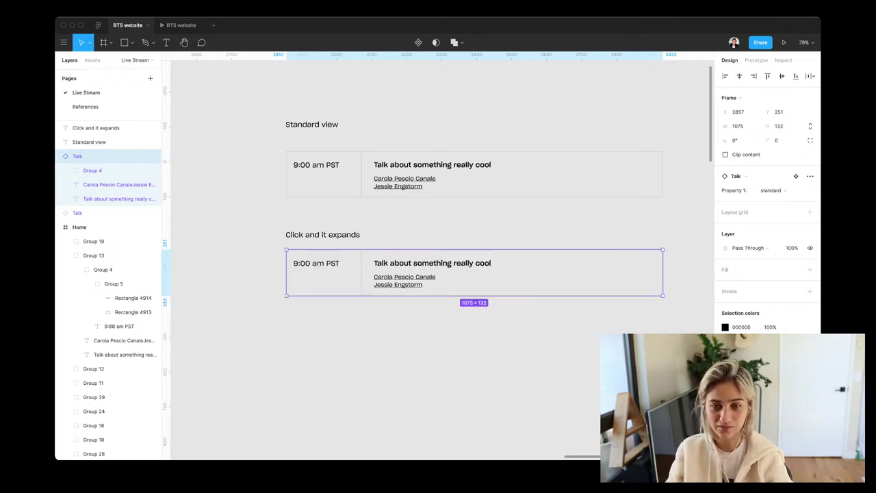
key("super+z")
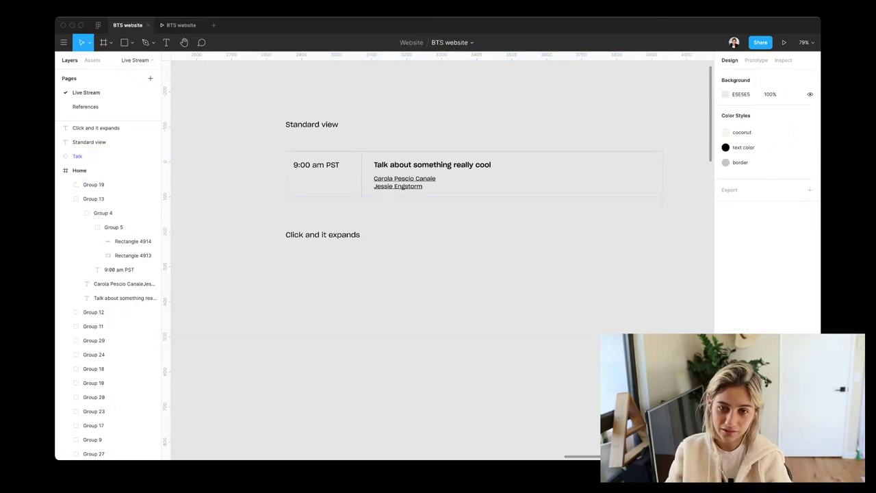
left_click(431, 164)
left_click(103, 156)
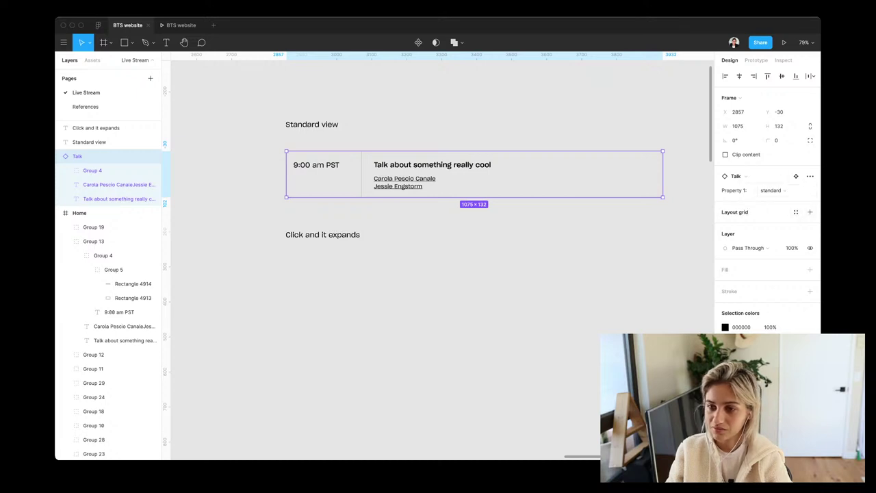
Duplicate the Talk card below the original again at its standard 132 px height
scroll(438, 260, "left", 5)
scroll(438, 260, "down", 10)
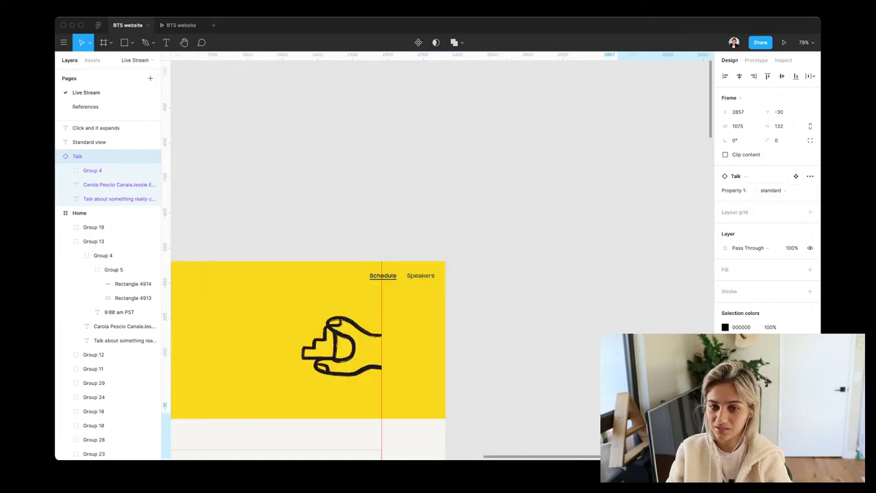
scroll(438, 260, "up", 10)
scroll(438, 260, "right", 5)
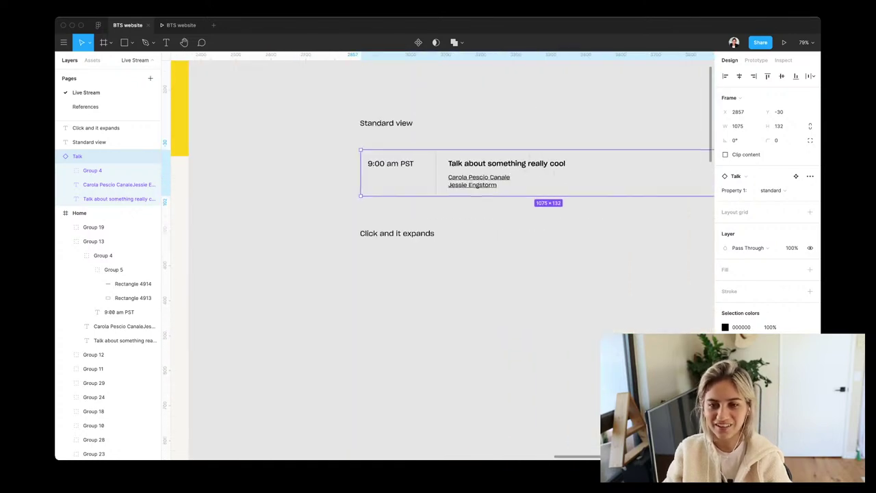
left_click_drag(479, 171, 480, 269)
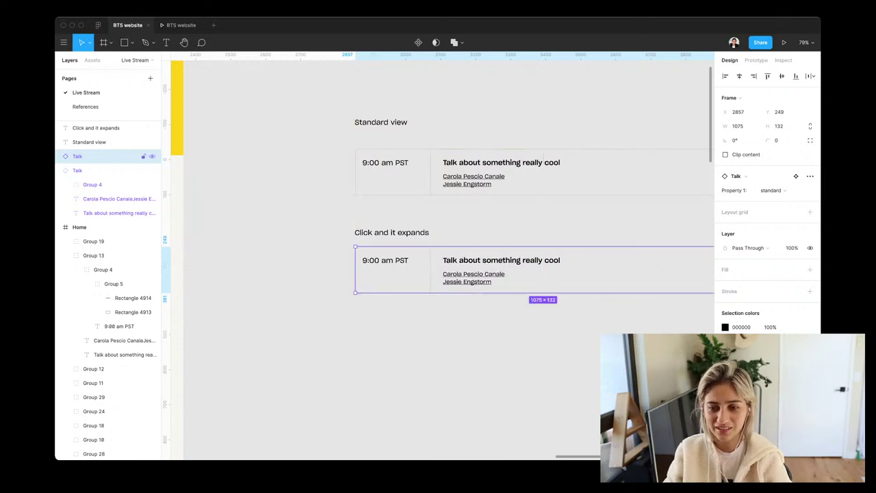
Make a loose copy of the lower card's talk title with Cmd+D
double_click(473, 277)
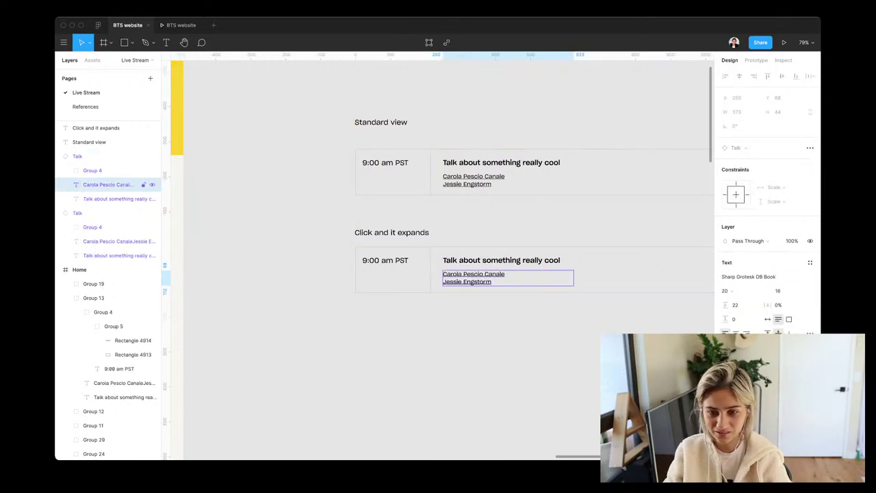
left_click(518, 262)
left_click(518, 261)
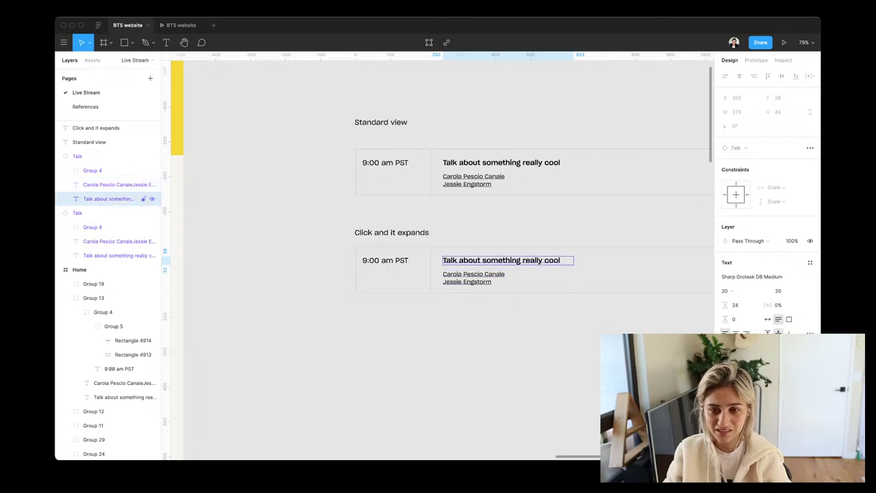
key("super+d")
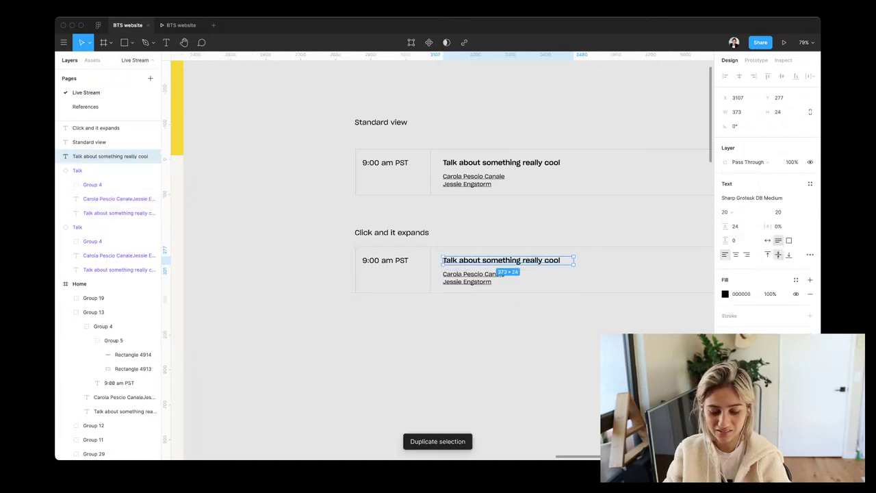
key("Escape")
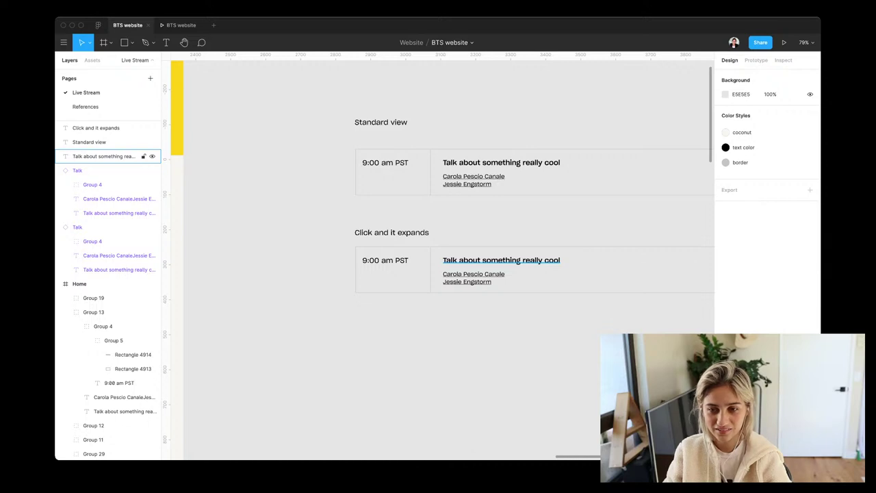
left_click(109, 156)
left_click_drag(501, 312, 407, 267)
Detach the lower card from its component and add a duplicate title line below the original
right_click(407, 267)
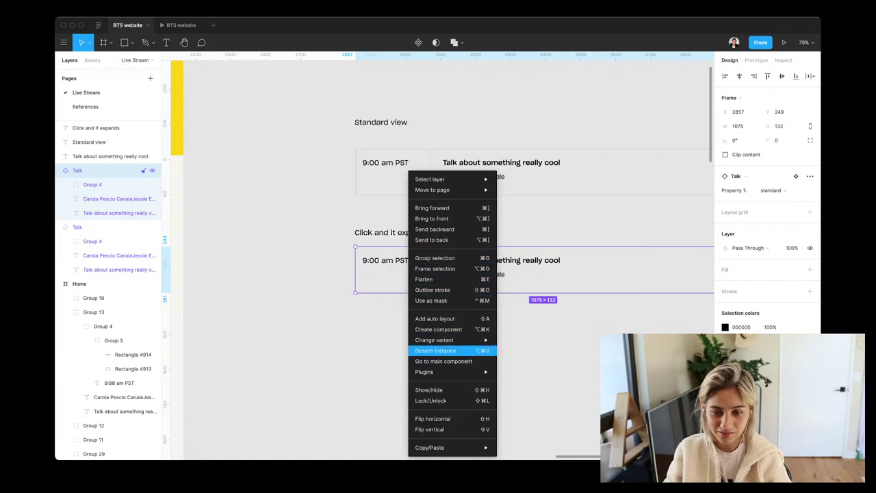
left_click(436, 350)
left_click(119, 198)
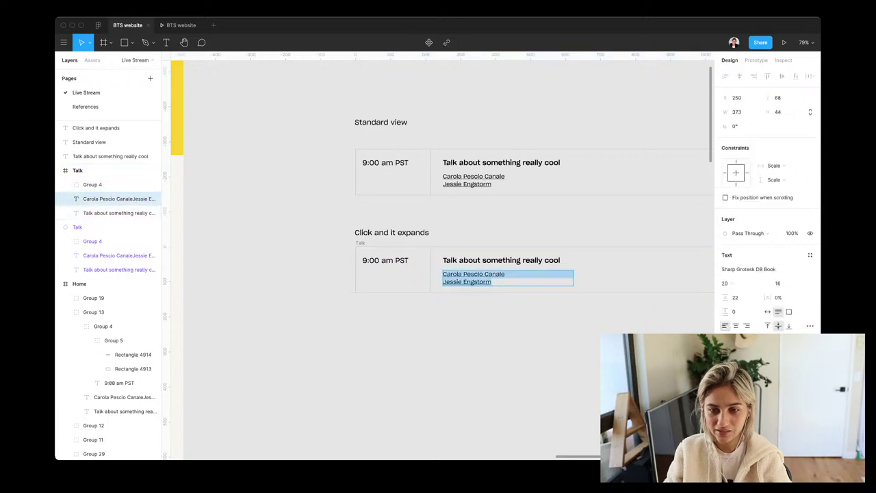
left_click(503, 260)
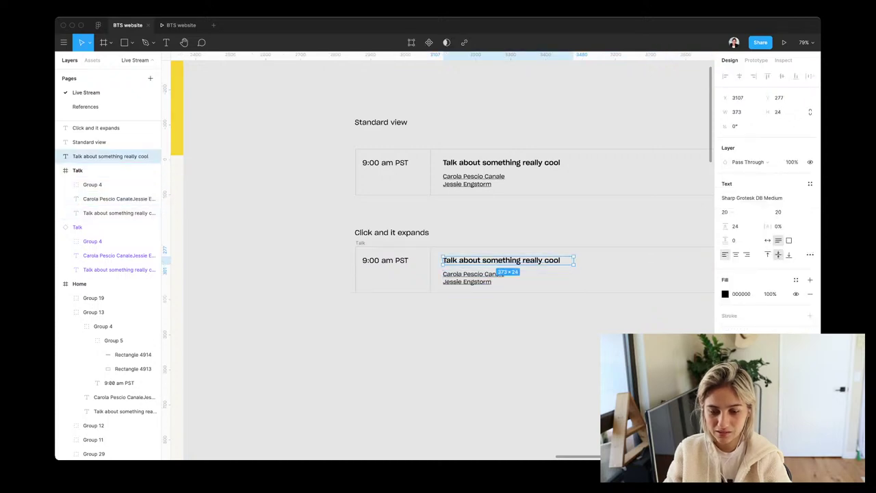
key("super+d")
key("shift+Down")
key("shift+Down")
key("shift+Down")
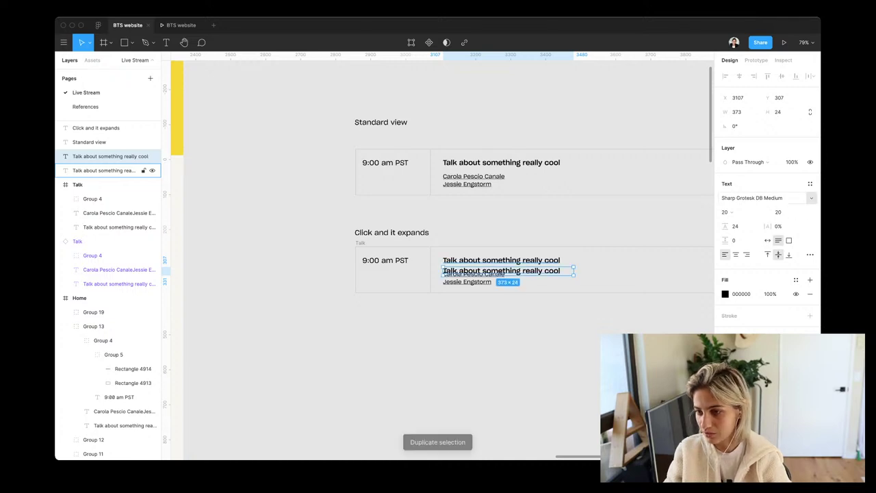
Set the copied title line to Sharp Grotesk DB Book at size 20
left_click(811, 198)
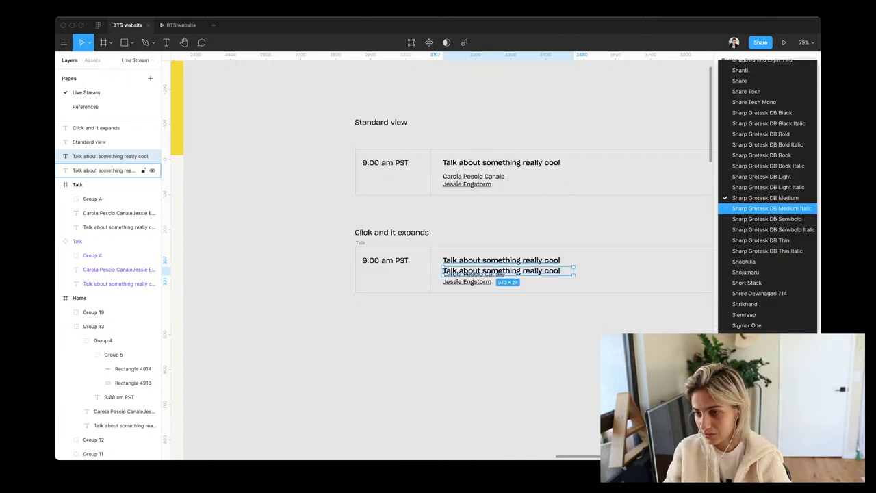
key("Up")
key("Return")
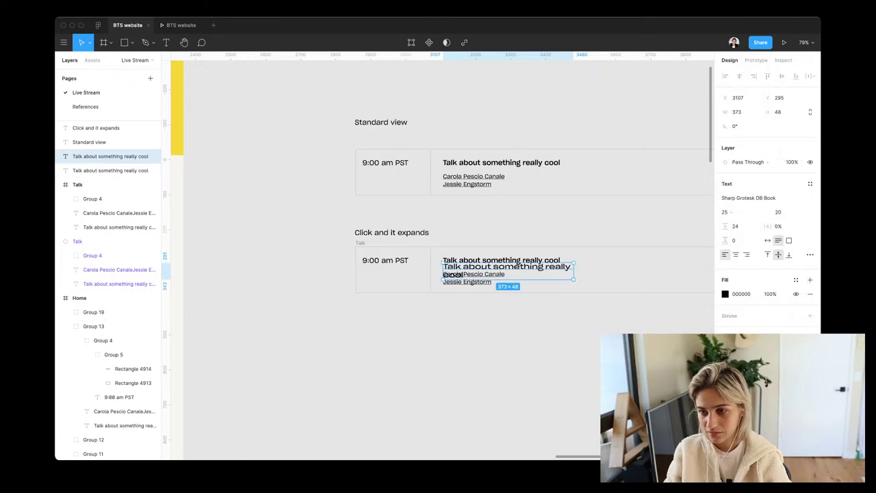
left_click(765, 212)
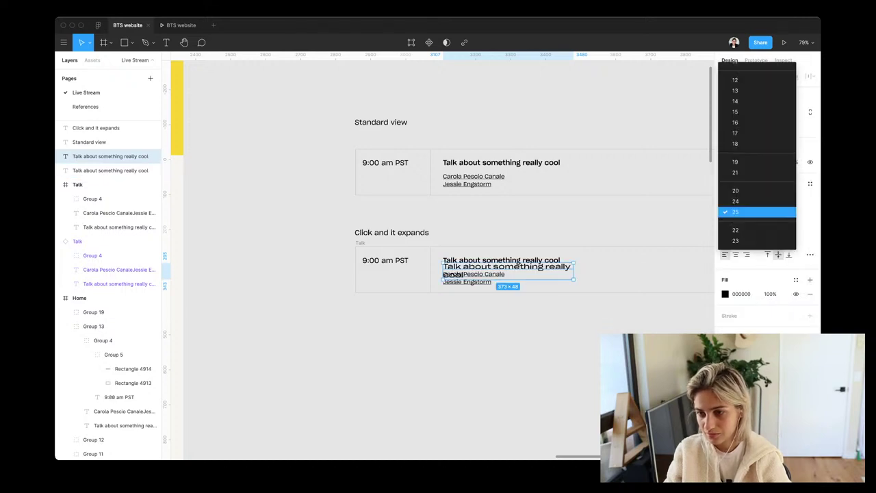
key("Up")
key("Up")
key("Return")
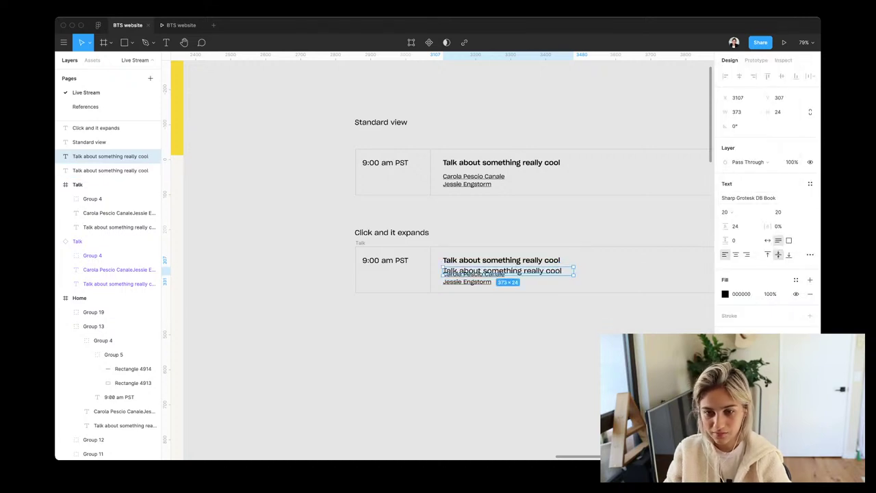
key("Escape")
Make the expanded card 227 px tall and move the speaker names further down
left_click(116, 213)
key("shift+Down")
key("shift+Down")
key("shift+Down")
key("shift+Down")
key("shift+Down")
key("shift+Down")
key("shift+Down")
key("shift+Down")
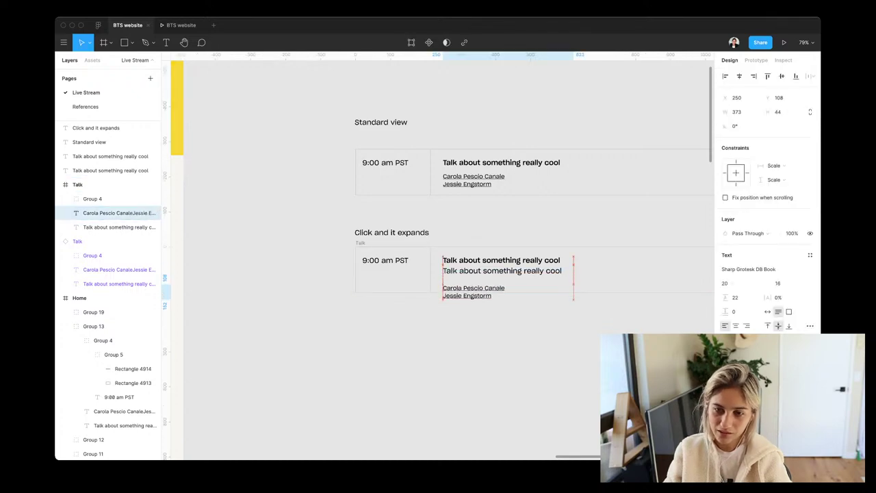
key("shift+Down")
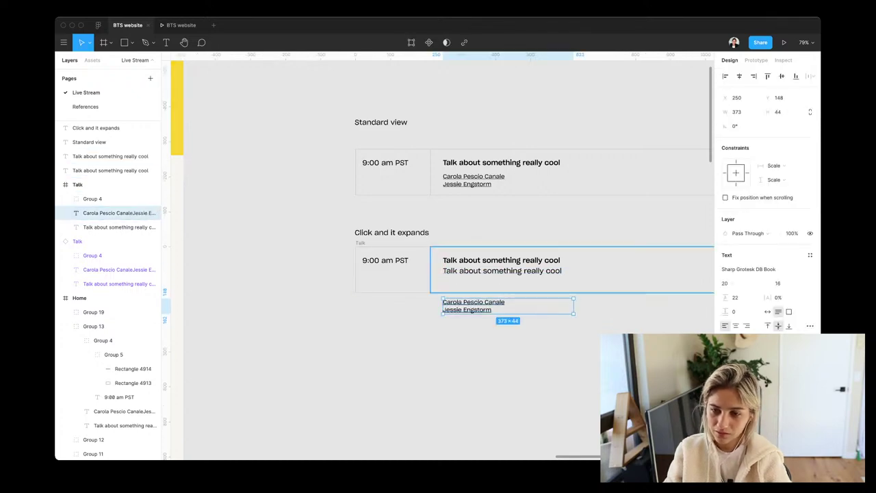
left_click(572, 284)
left_click(120, 242, "shift")
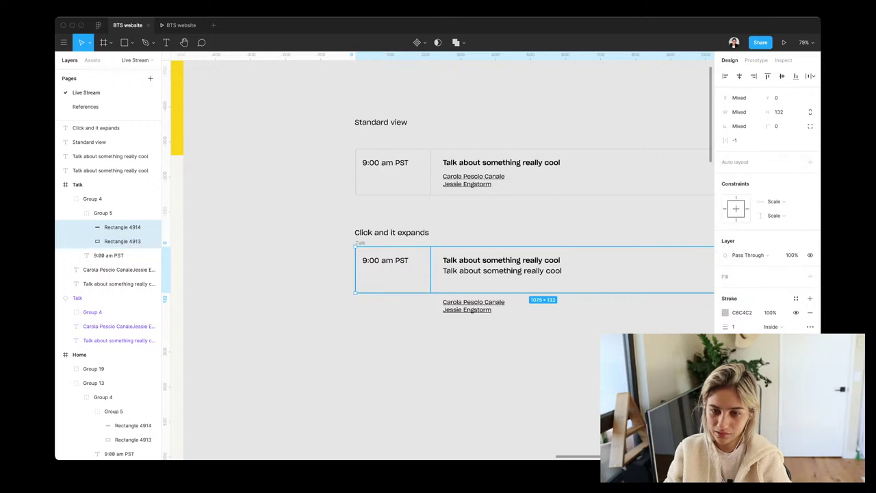
key("super+Down")
key("super+Down")
key("super+Down")
key("super+Down")
key("super+Down")
key("super+Down")
key("super+Down")
key("super+Down")
scroll(438, 260, "left", 3)
scroll(438, 260, "up", 1)
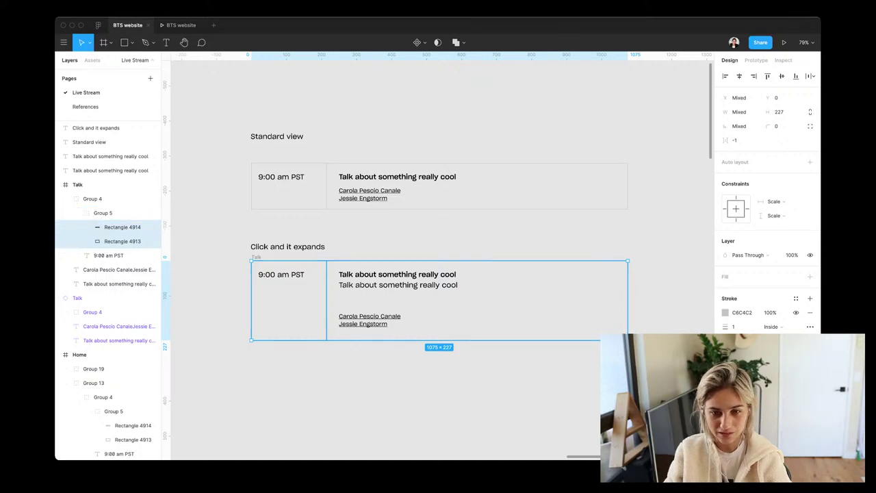
left_click(370, 320)
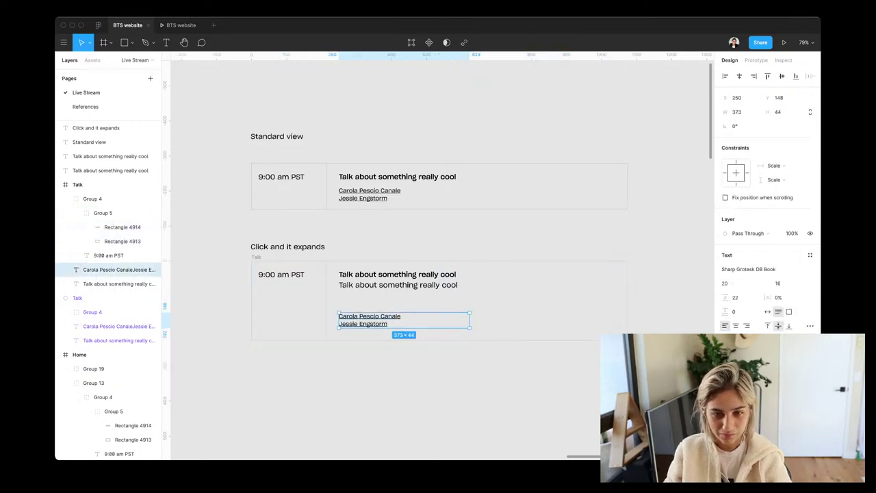
key("shift+Down")
key("shift+Down")
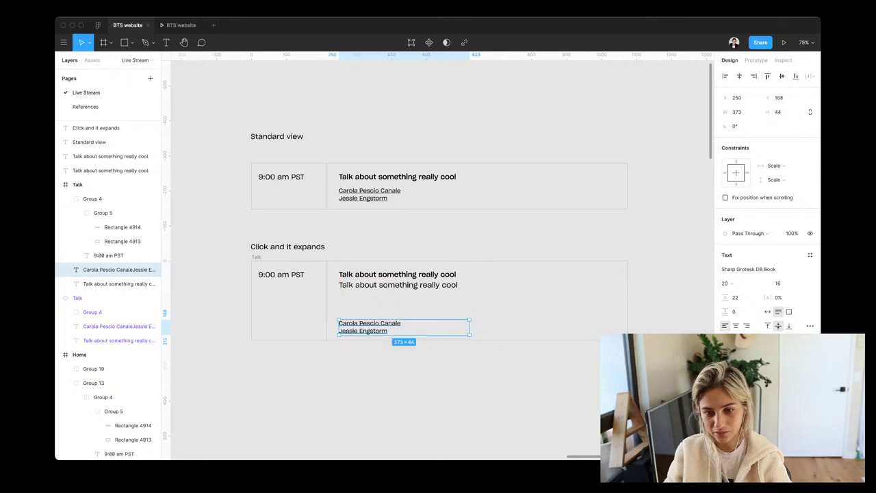
left_click(109, 156)
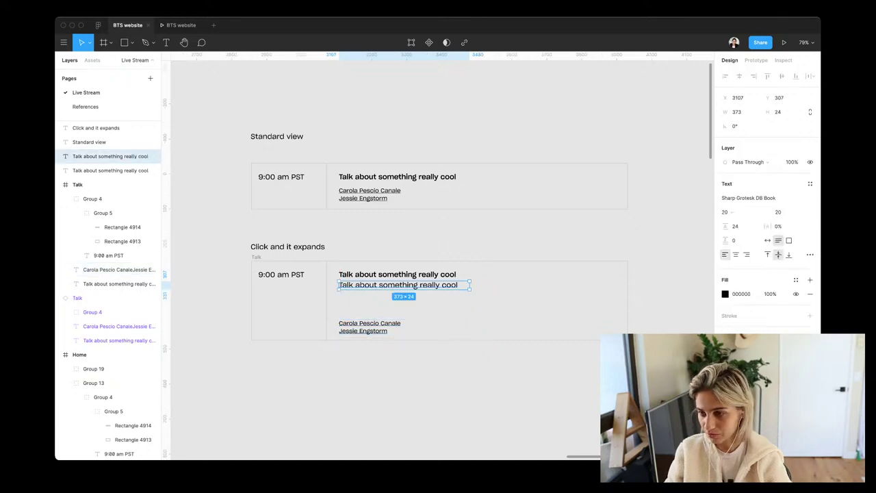
Resize the second line to 18 and rewrite it as 'Something about this talk that describes what the speakers will talk about.'
left_click(781, 212)
type("18")
key("Return")
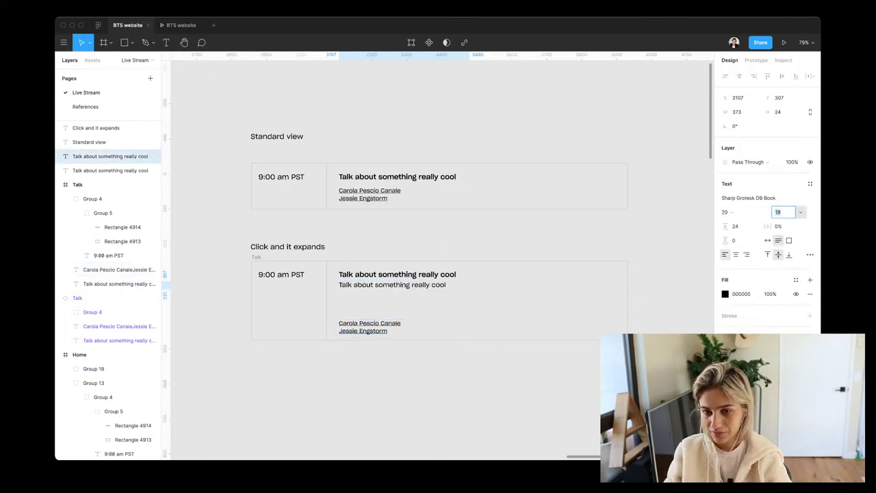
key("Escape")
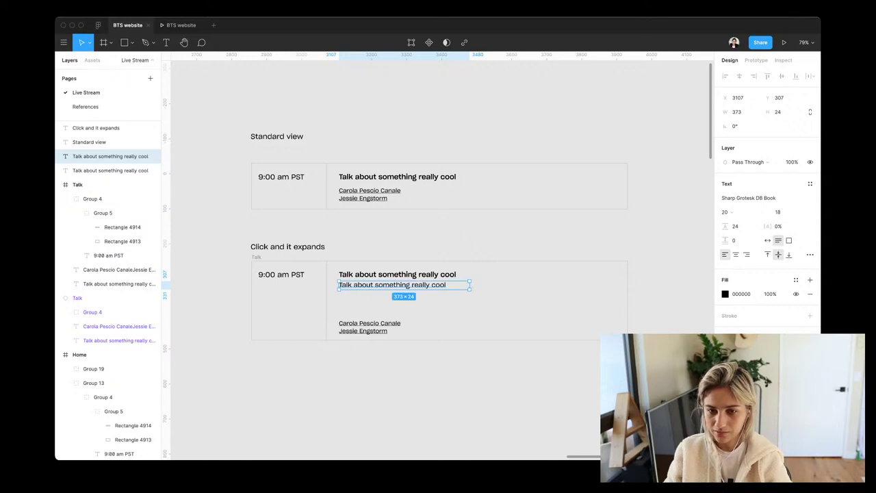
key("Return")
type("Som")
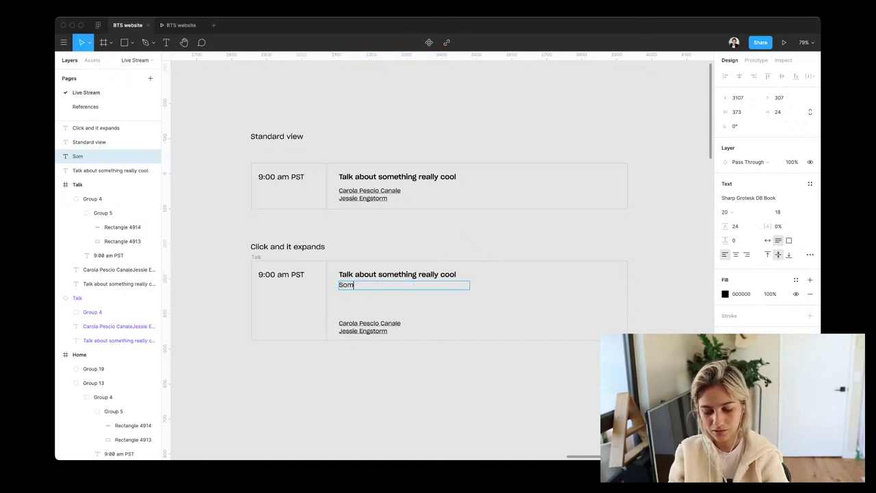
type("ething about thi")
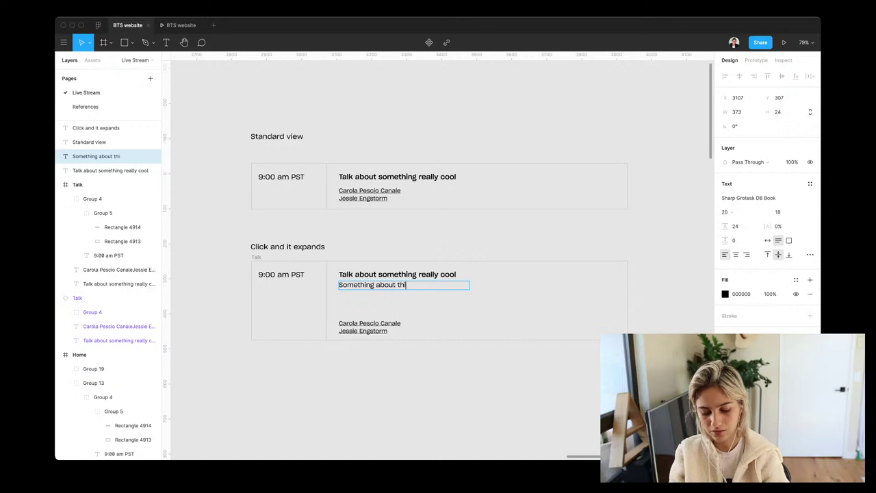
type("s talk tha")
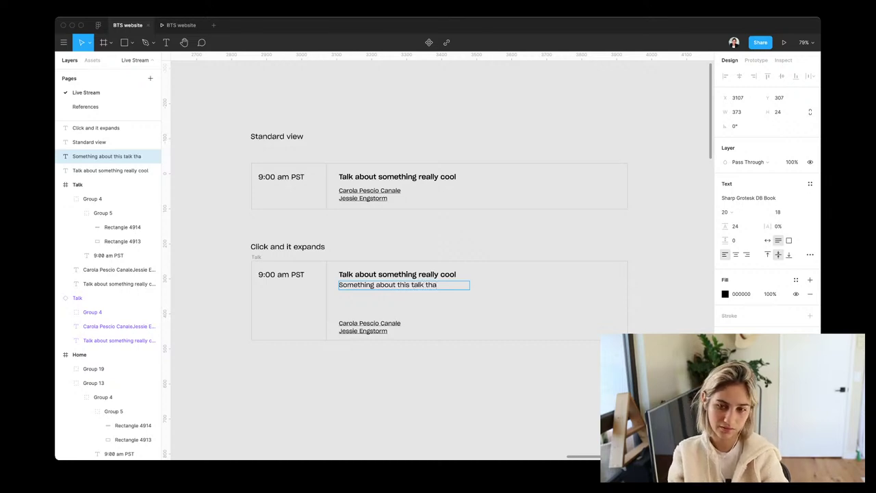
type("t descri")
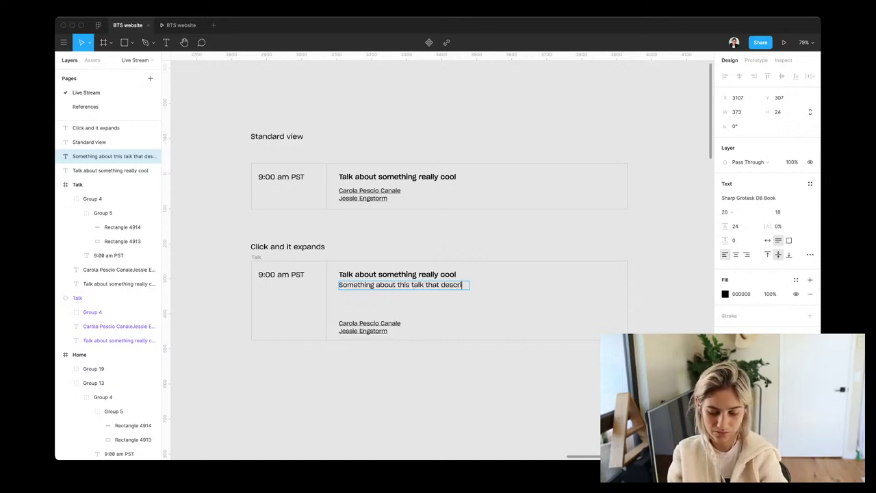
type("bes what ")
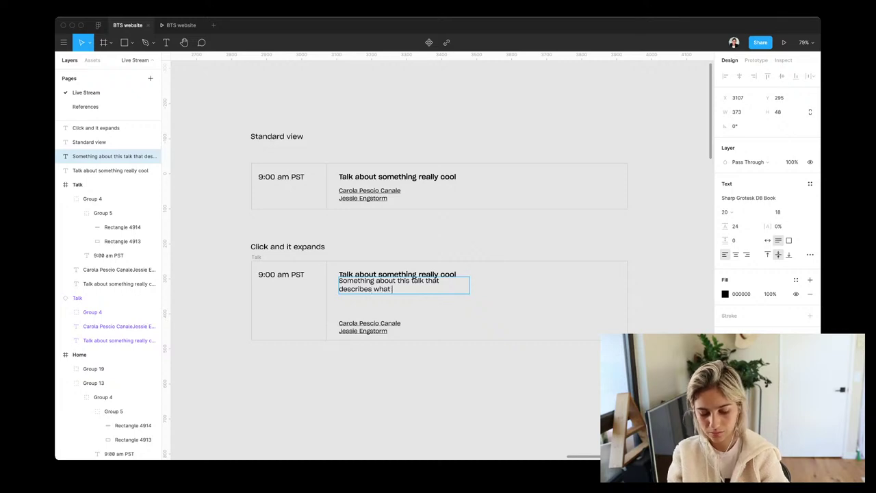
type("the speakers ")
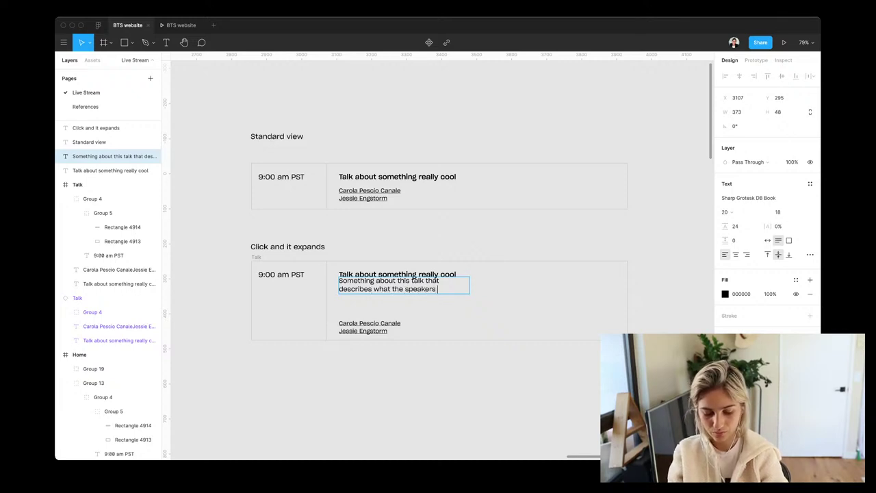
type("will talk ab")
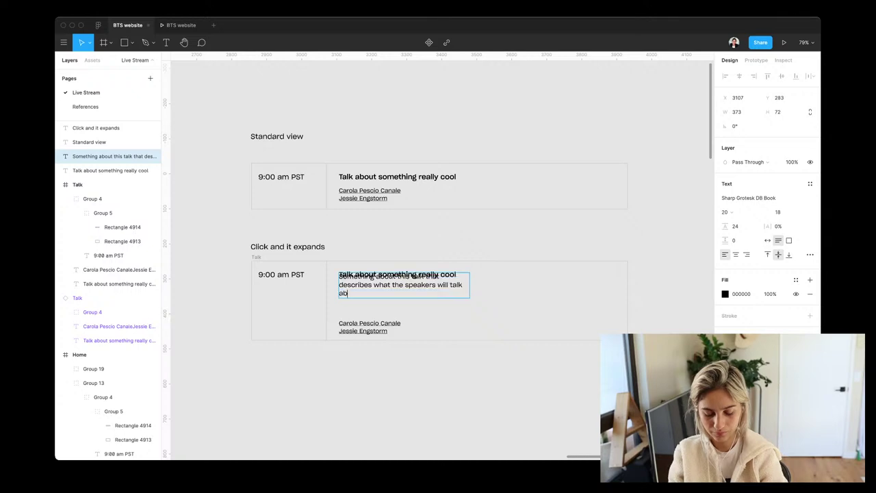
type("out.")
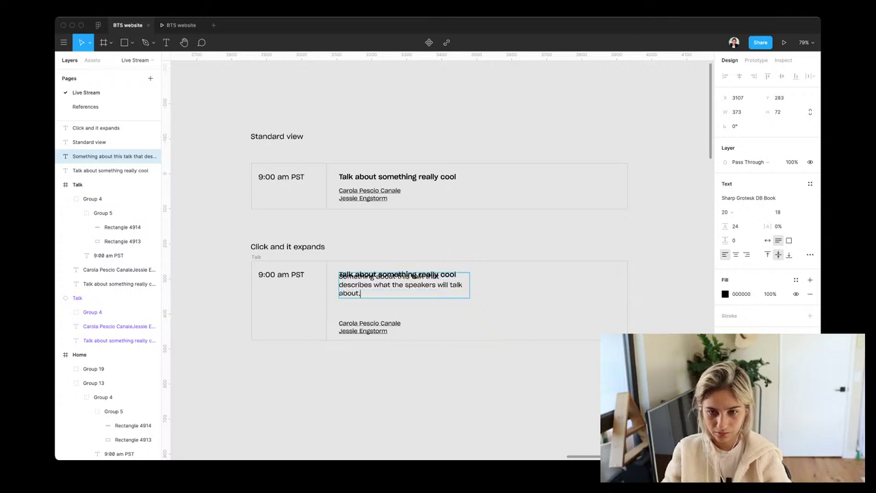
key("Escape")
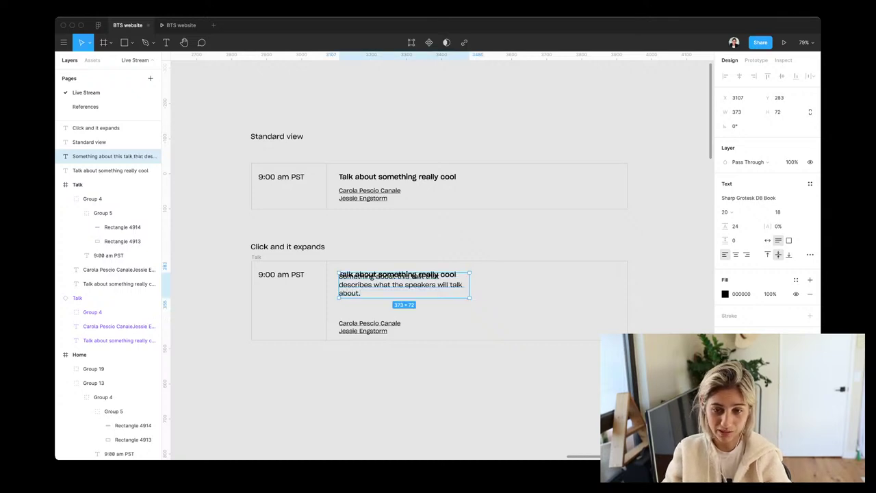
left_click_drag(400, 284, 401, 298)
Repeat the sentence twice more, widen the text box, and place it below the title
key("Return")
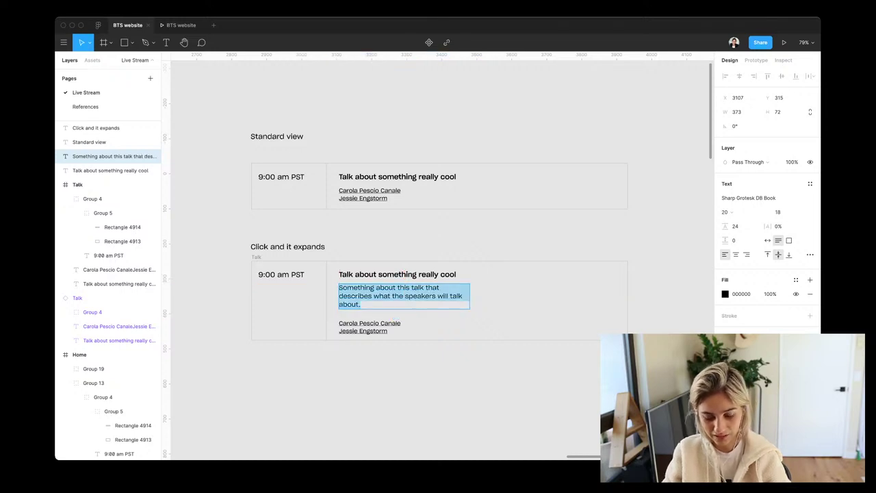
key("Escape")
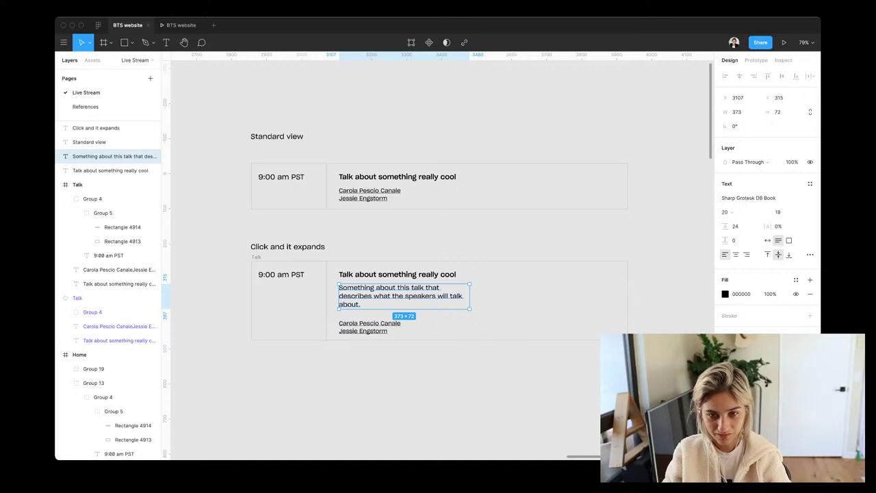
key("Return")
key("ctrl+c")
left_click(360, 304)
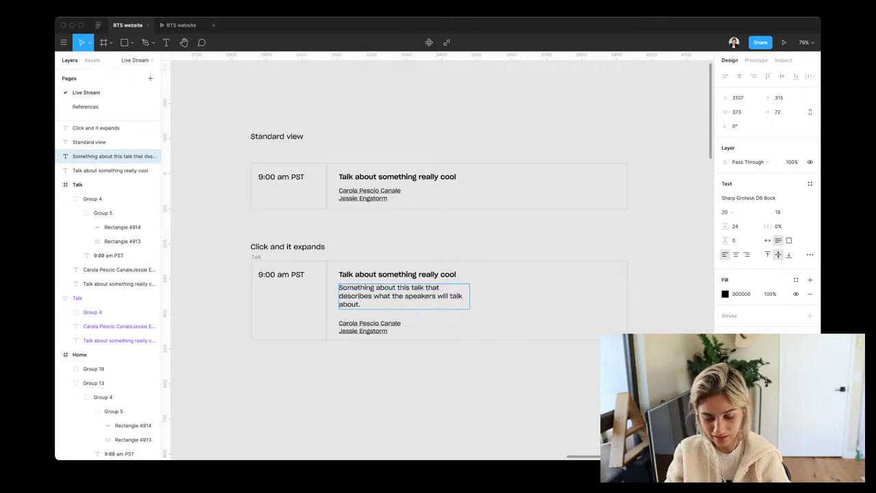
key("ctrl+v")
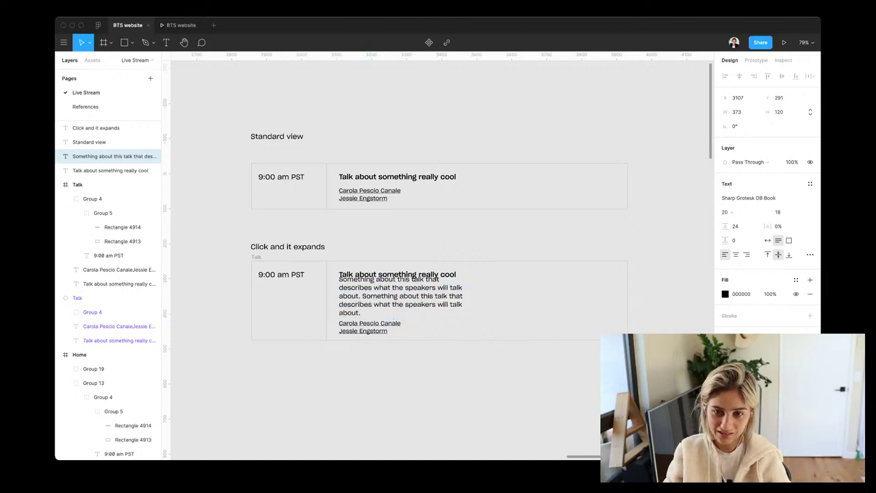
key("super+v")
key("Escape")
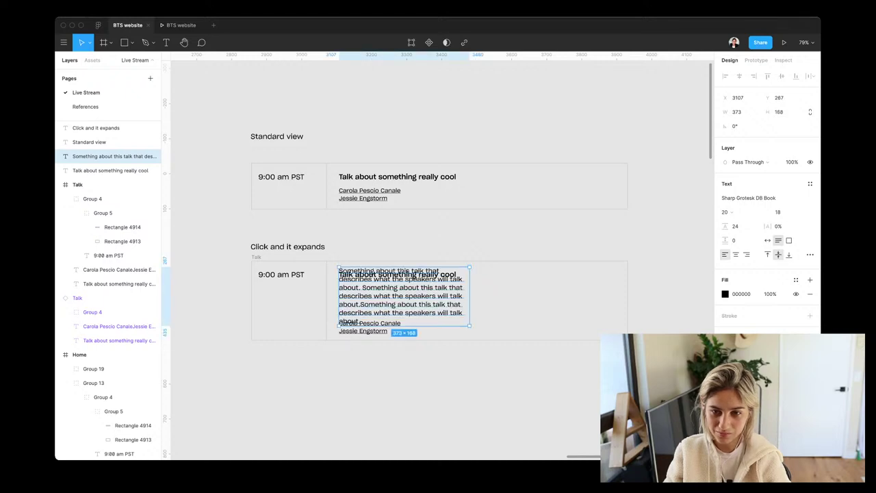
left_click_drag(470, 297, 559, 297)
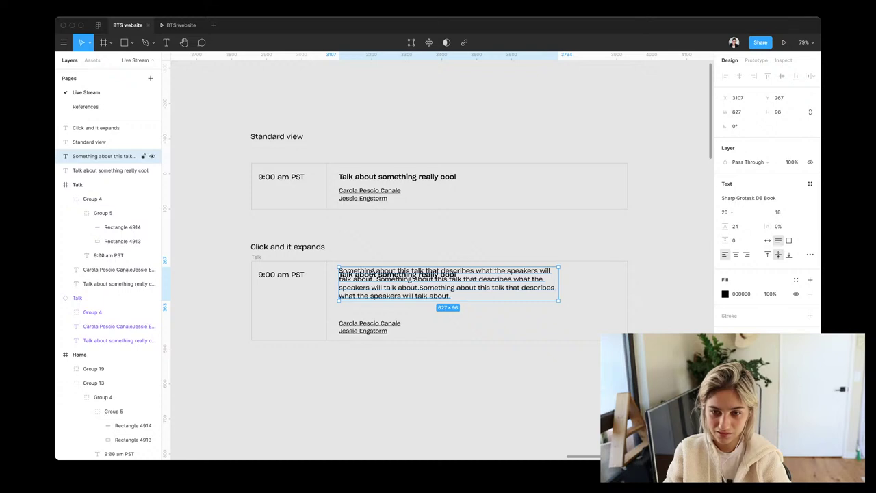
left_click_drag(449, 284, 449, 308)
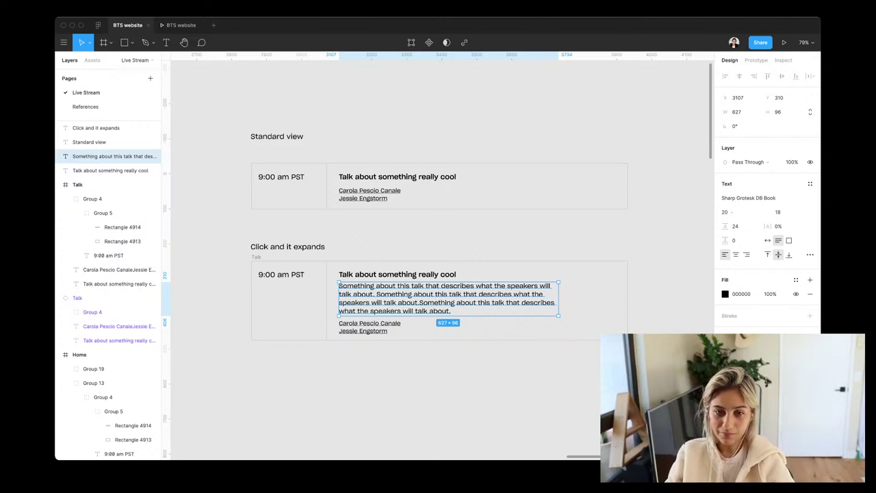
key("Escape")
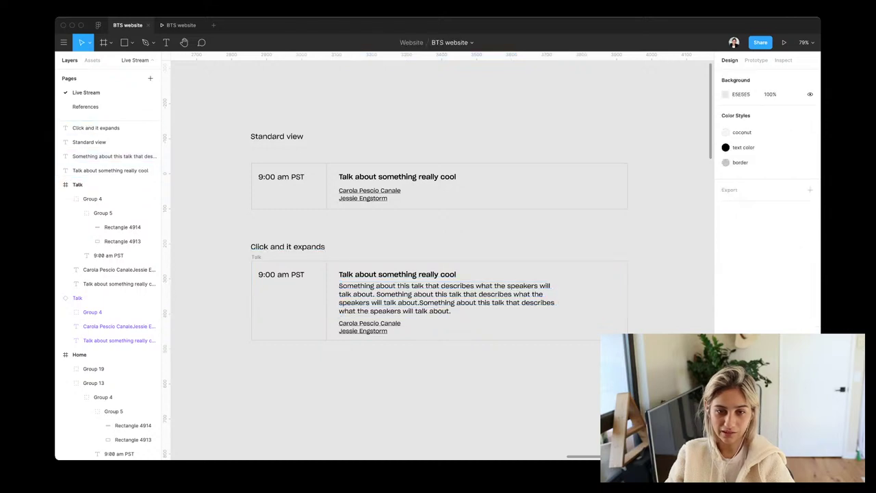
Set both headings to Sharp Grotesk DB Semibold at size 20
left_click(96, 128)
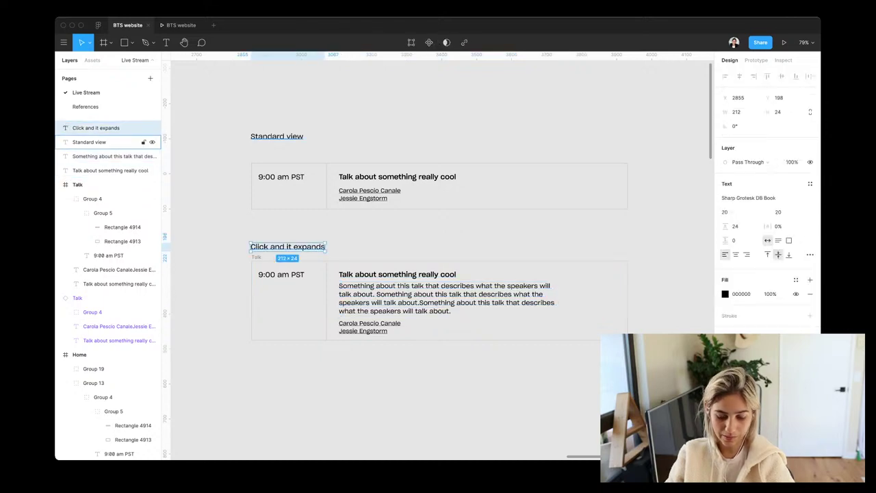
left_click(103, 142, "shift")
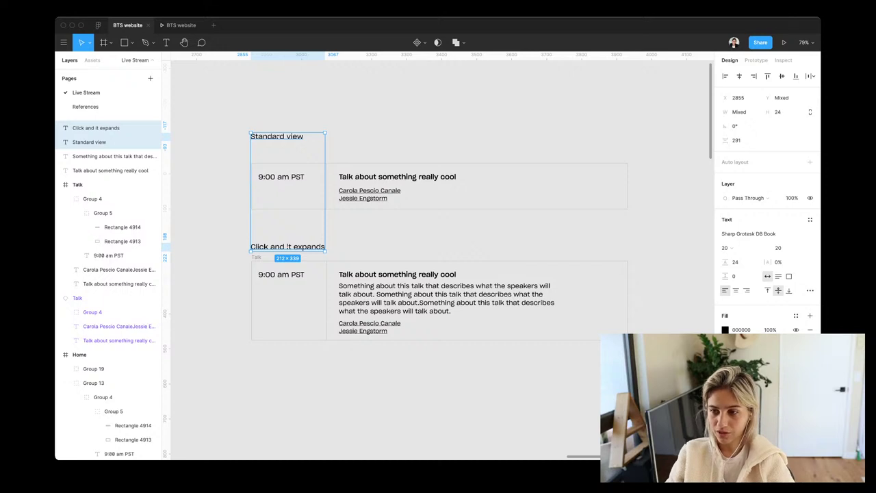
left_click(759, 233)
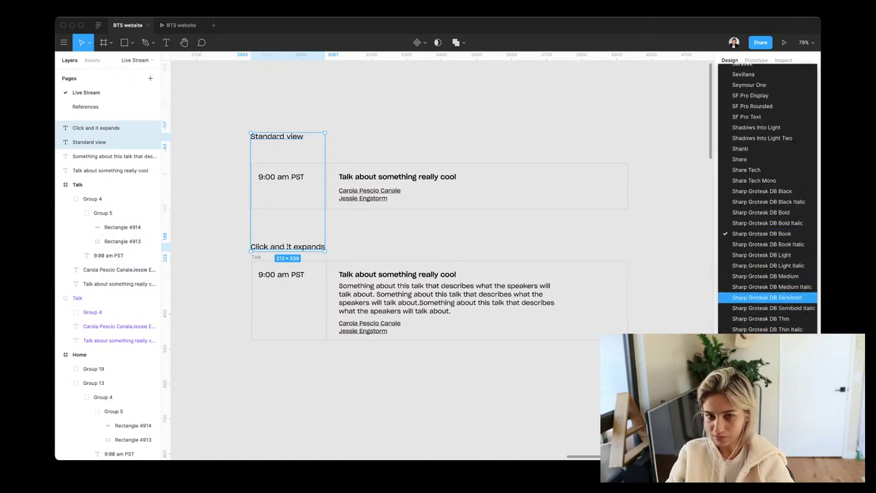
left_click(767, 297)
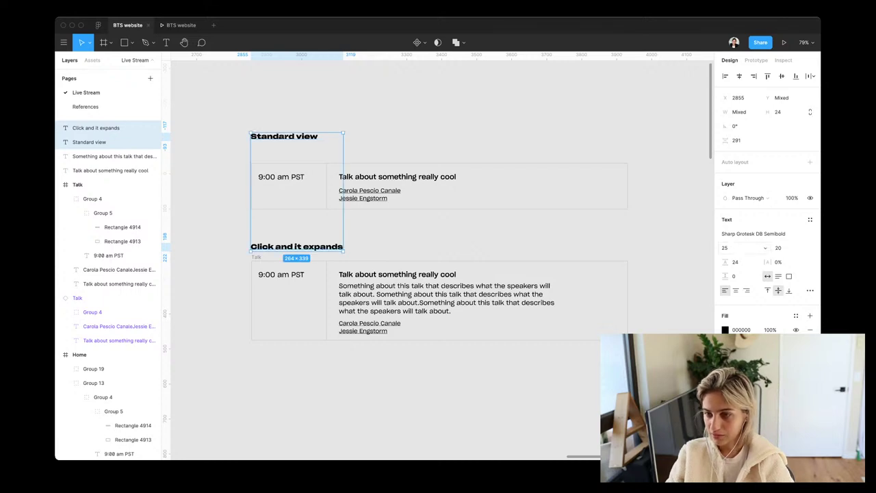
left_click(764, 248)
left_click(753, 201)
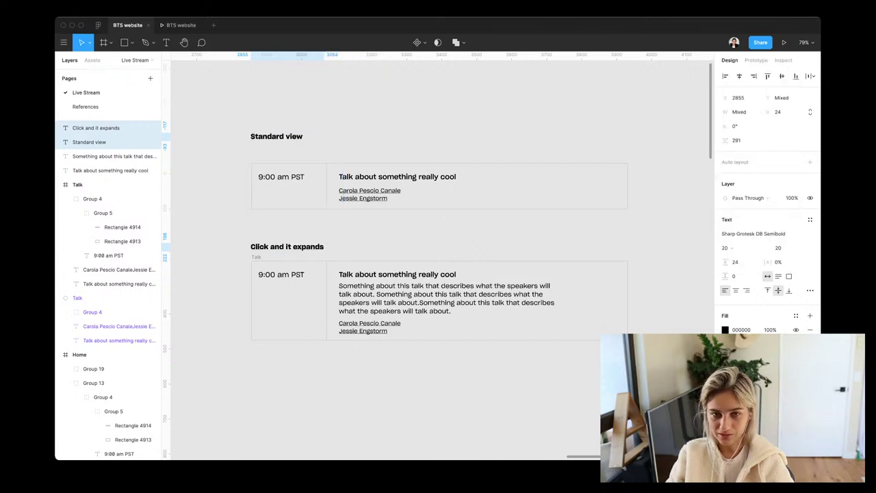
key("Escape")
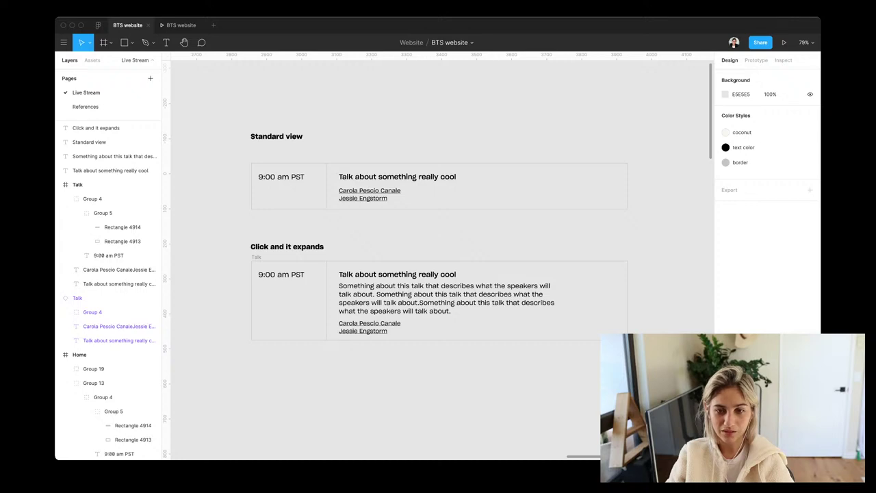
Prefix the expanding-talk heading with '1) '
left_click(103, 156)
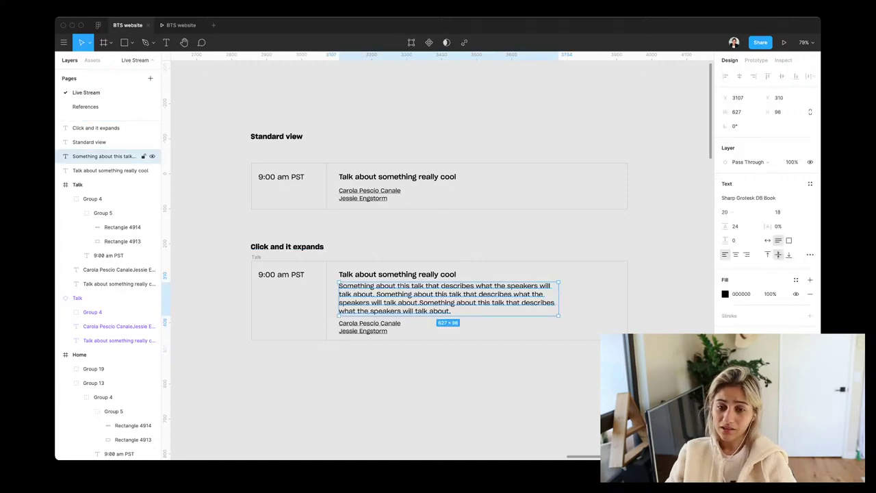
left_click(96, 127)
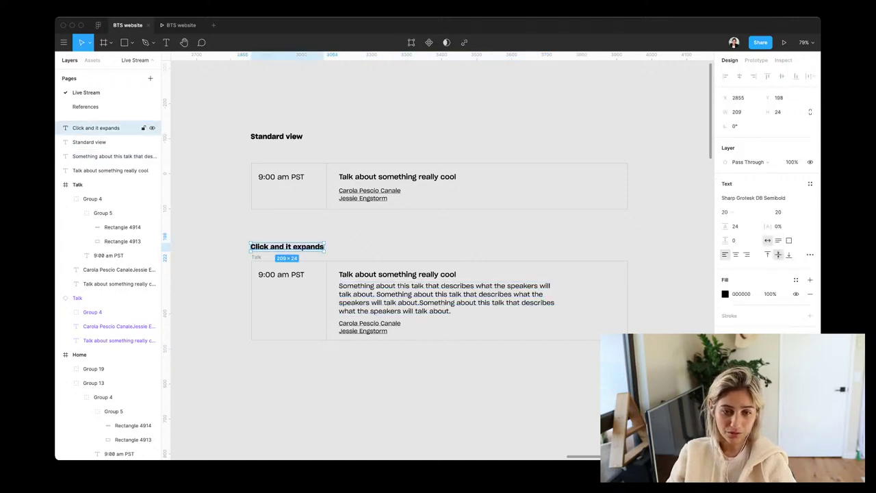
key("Return")
key("Left")
type("1)")
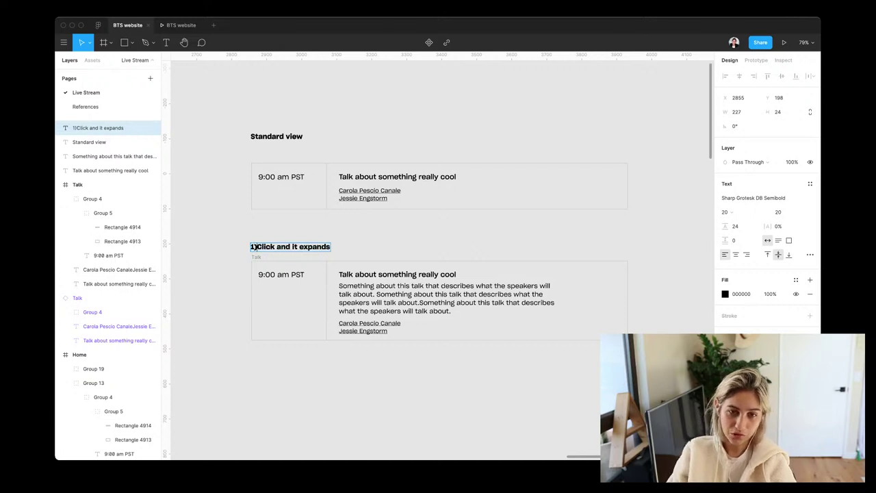
key("Escape")
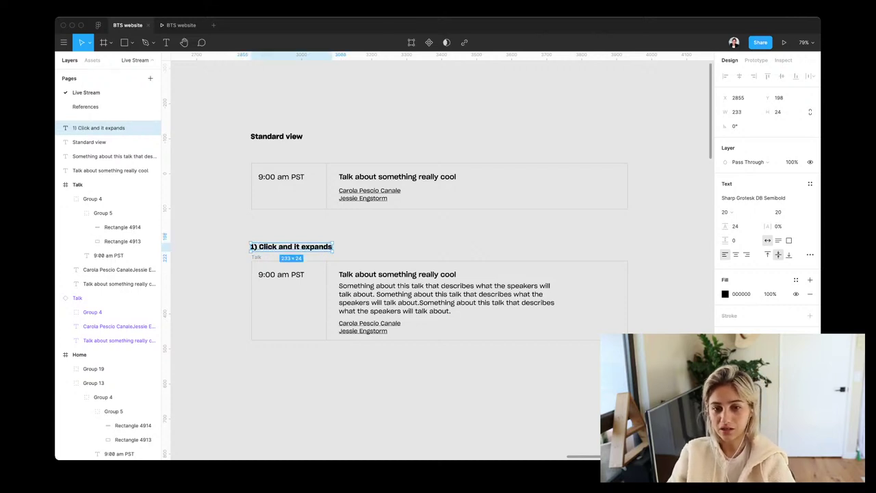
Set the description to font size 16 with a 20 line height
left_click(103, 156)
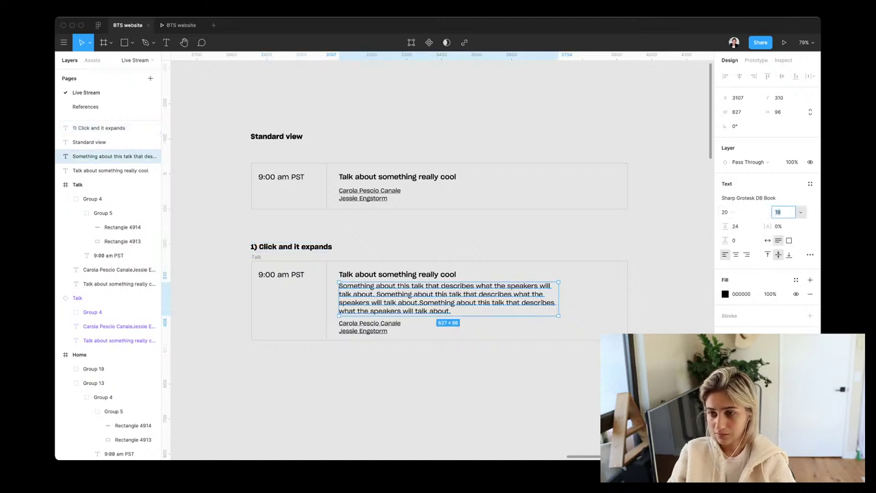
left_click(780, 211)
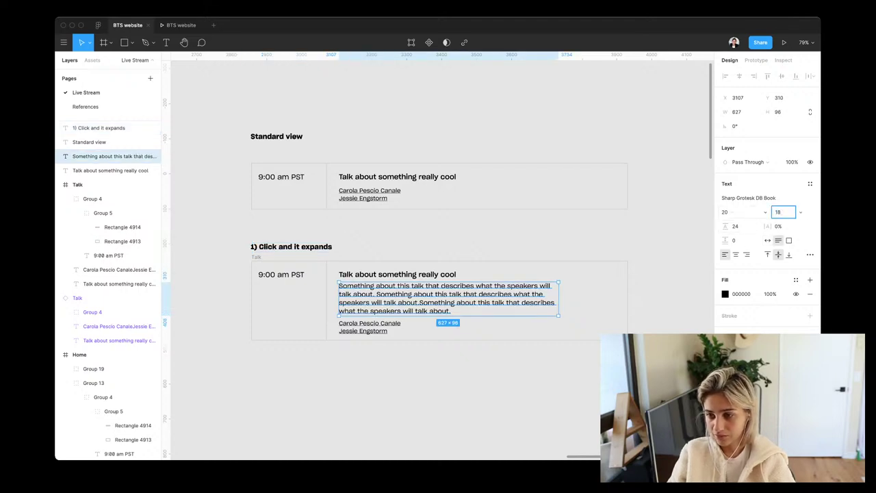
left_click(765, 212)
key("Escape")
key("Return")
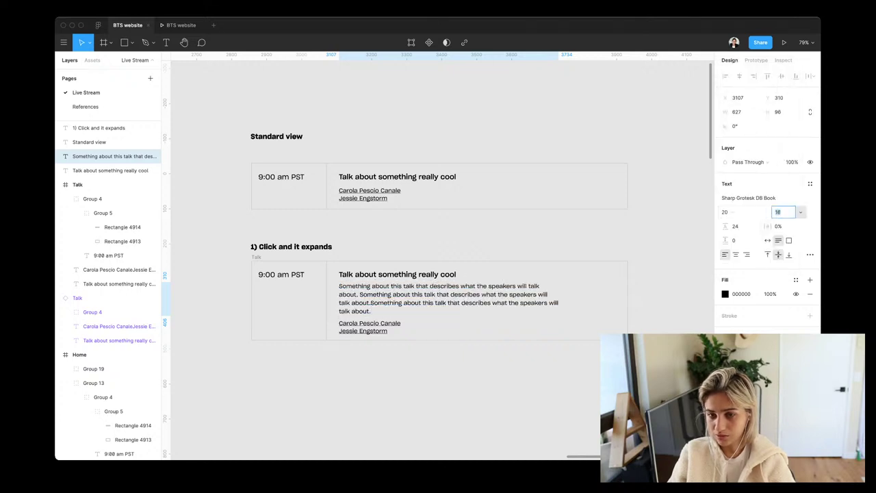
key("Tab")
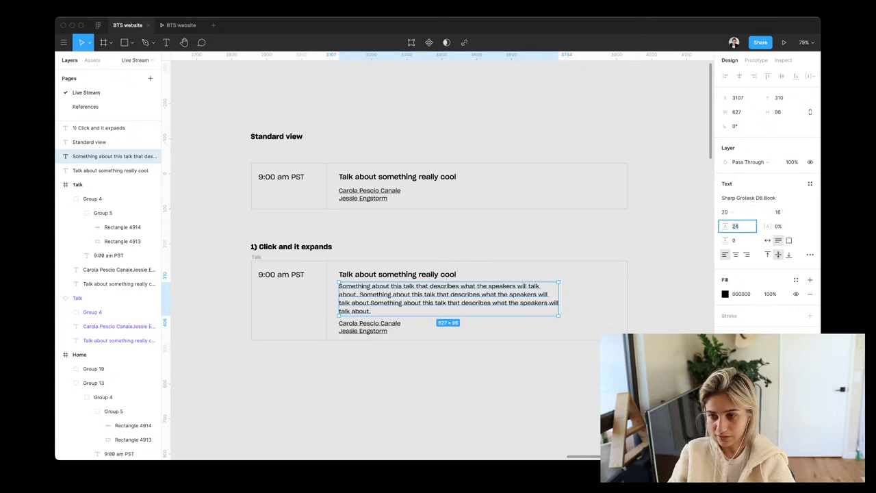
type("21")
key("Return")
key("Down")
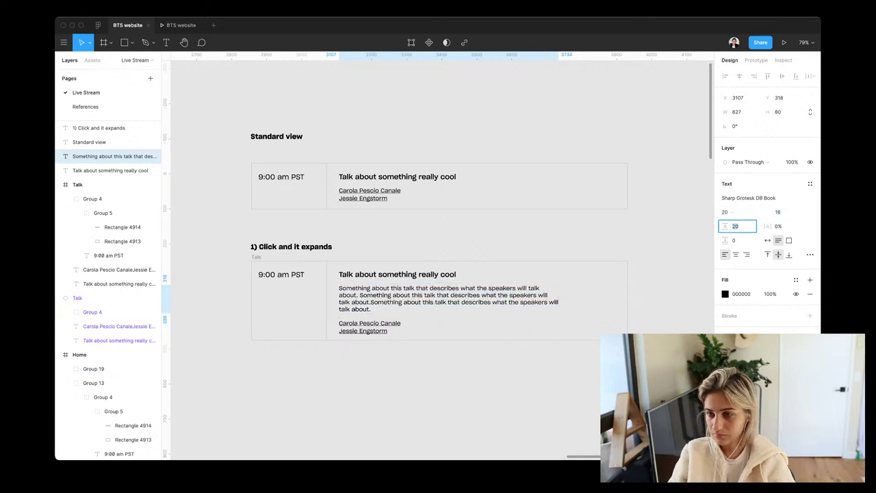
key("Escape")
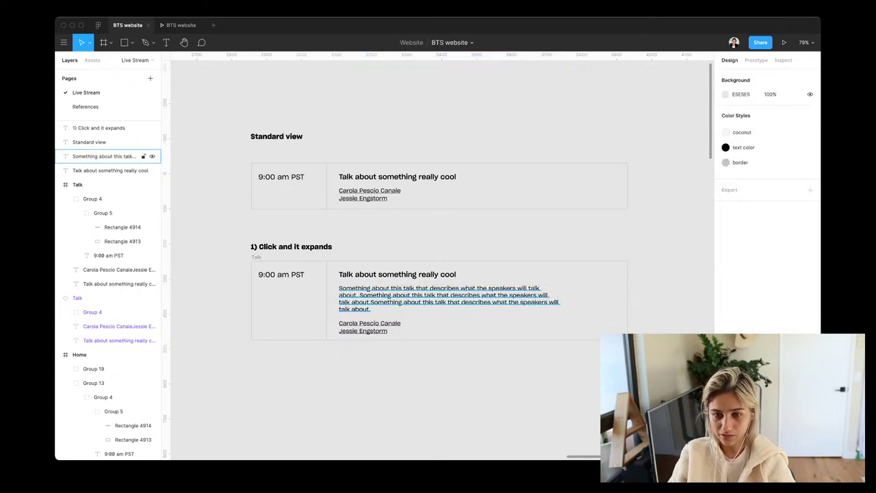
Nudge the description up slightly and narrow its text box to 613 px wide
left_click(103, 156)
key("Up")
key("Up")
key("Up")
key("Up")
key("Up")
key("Up")
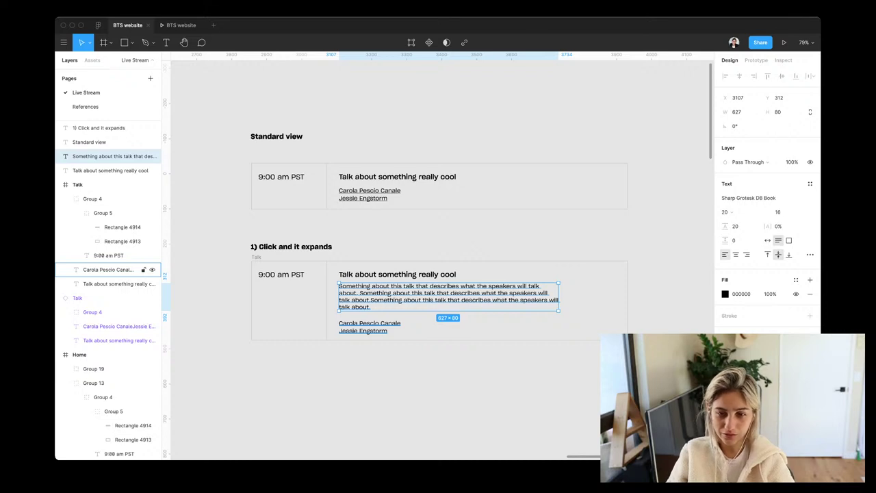
key("Escape")
scroll(438, 260, "right", 2)
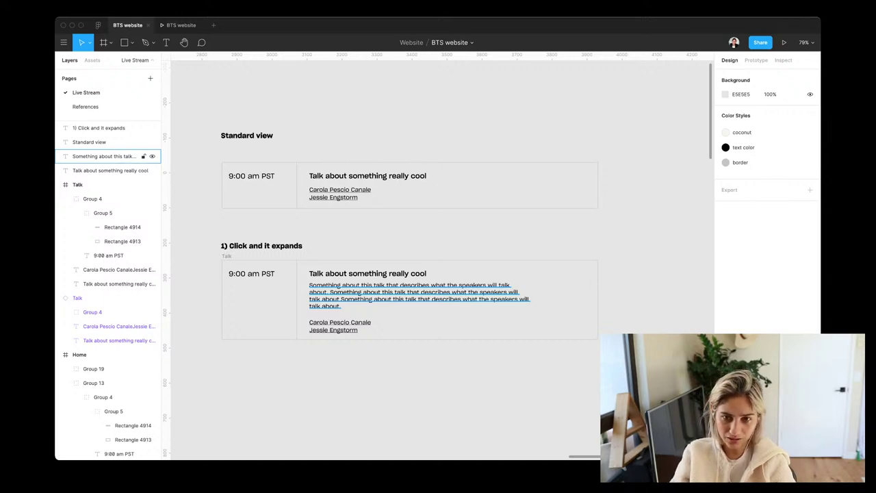
left_click(102, 156)
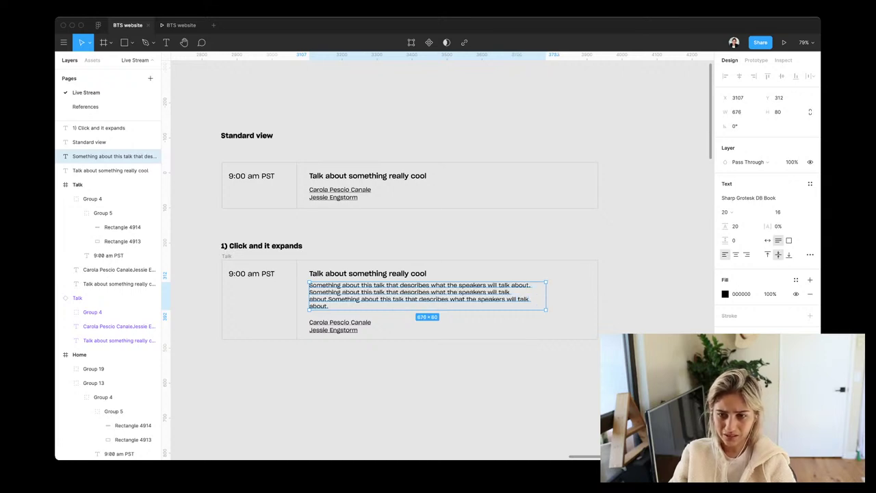
left_click_drag(529, 296, 524, 296)
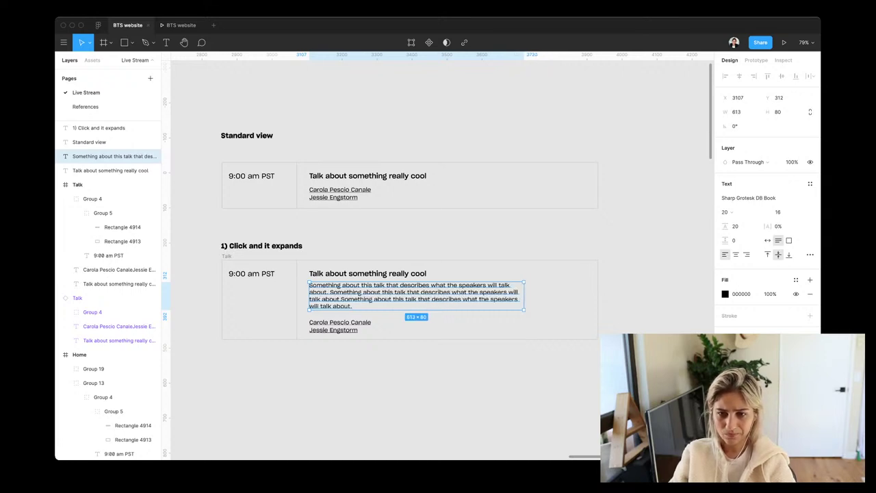
key("Escape")
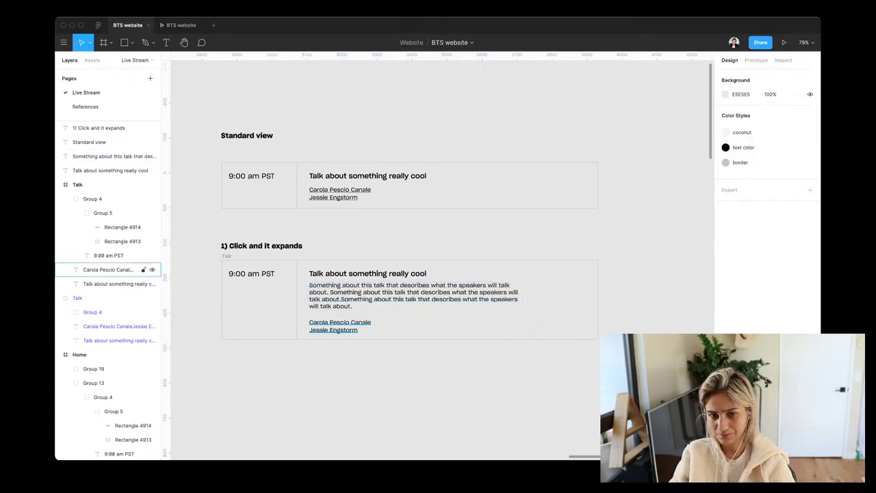
scroll(438, 260, "right", 2)
scroll(439, 260, "down", 1)
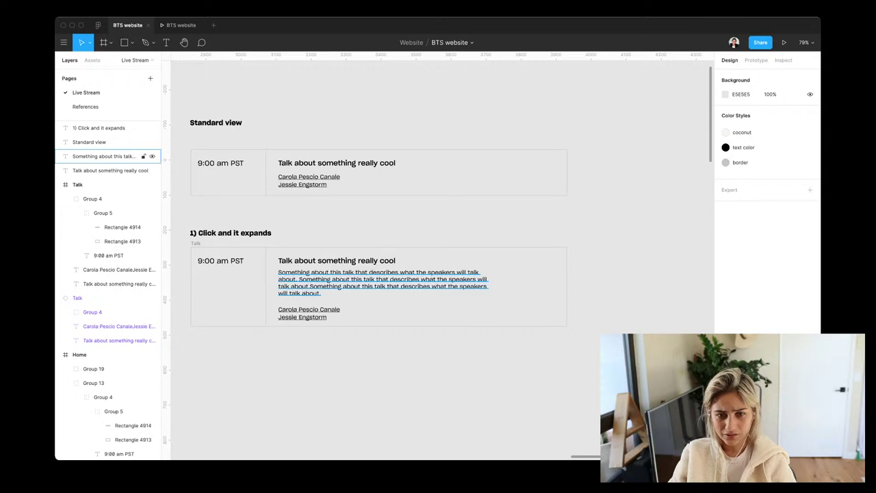
left_click(103, 156)
key("Return")
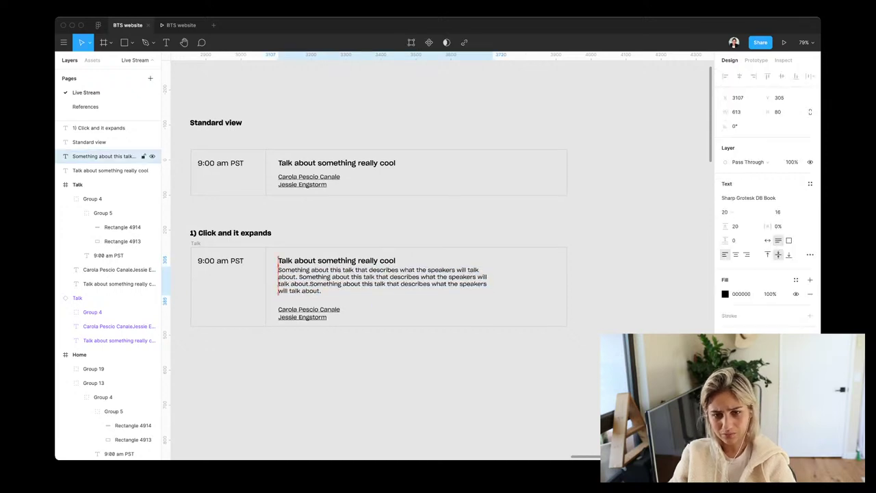
key("Escape")
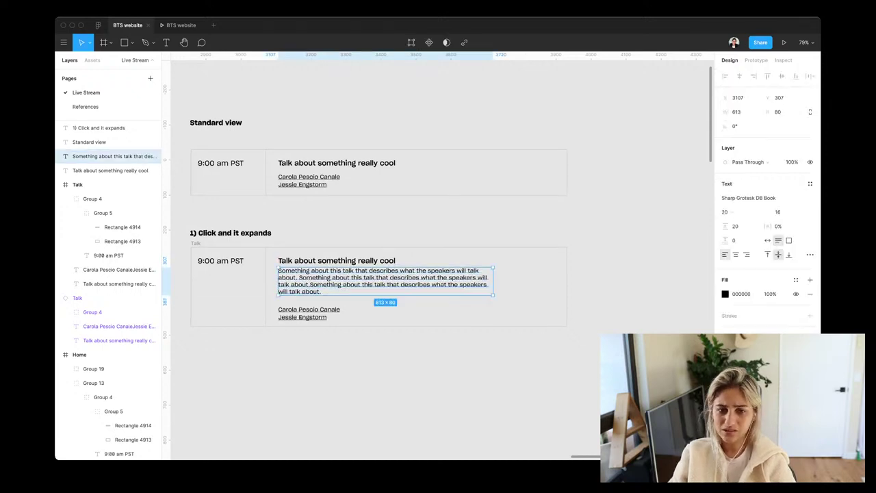
key("Escape")
Switch the description paragraph's typeface to Atlas Grotesk Regular
scroll(469, 290, "down", 5)
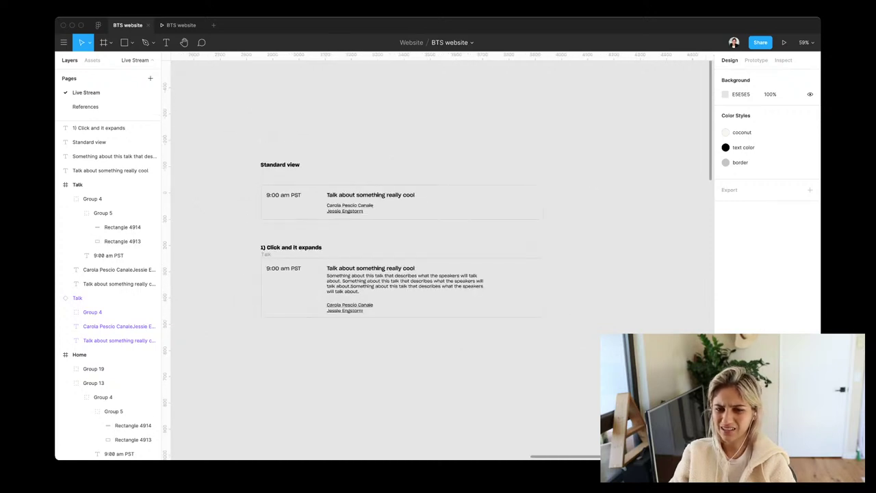
left_click(106, 156)
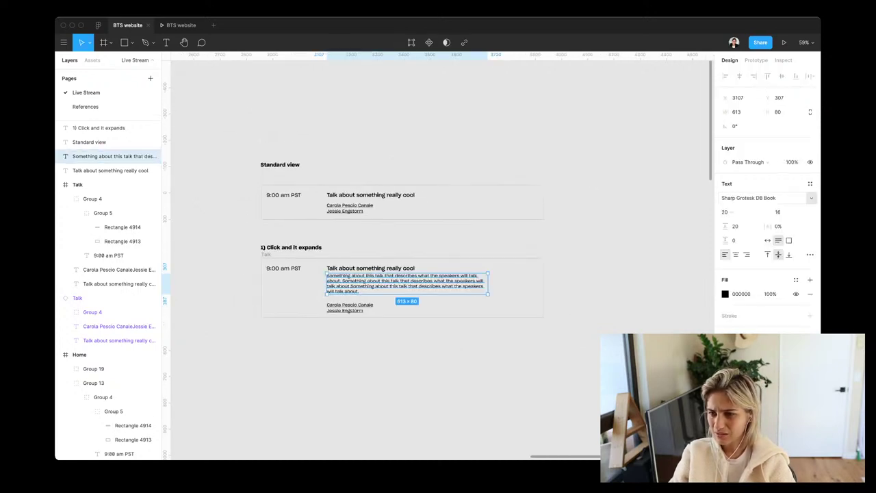
left_click(760, 198)
type("Atlas Grotesk")
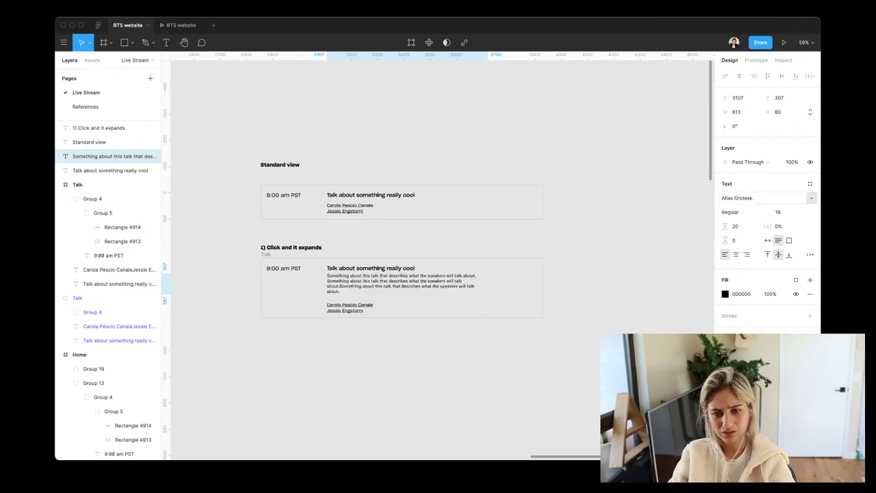
key("Return")
key("Escape")
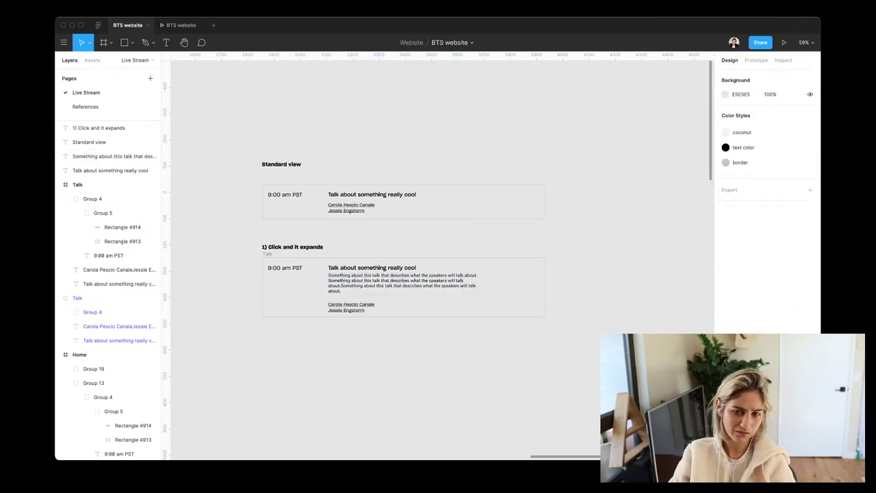
scroll(439, 260, "left", 2)
scroll(480, 391, "up", 5)
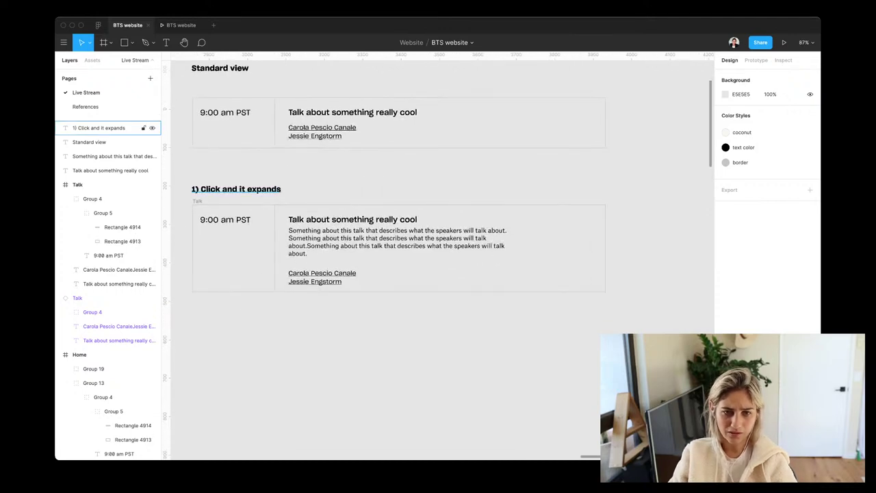
Copy the numbered heading below the expanding talk and rename it '2) Modal'
left_click(236, 189)
left_click_drag(236, 189, 236, 327)
key("Return")
key("BackSpace")
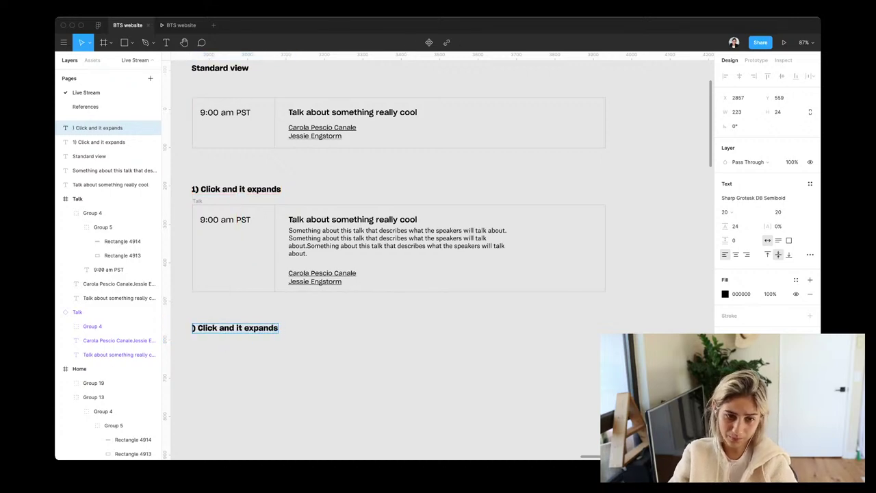
type("2")
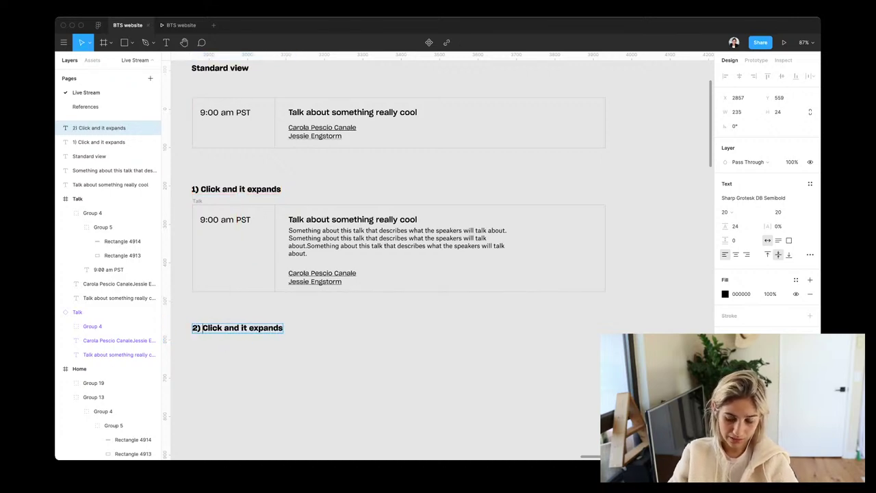
left_click_drag(203, 328, 284, 328)
type("Modal")
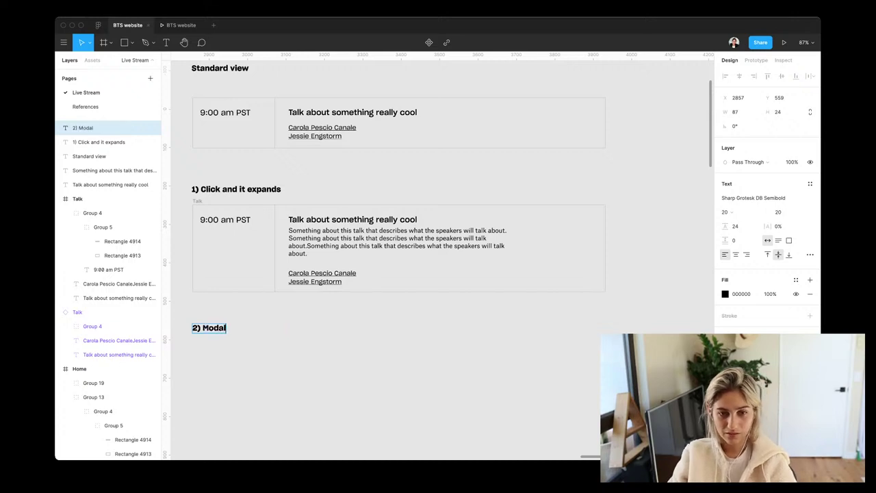
key("Escape")
key("Escape")
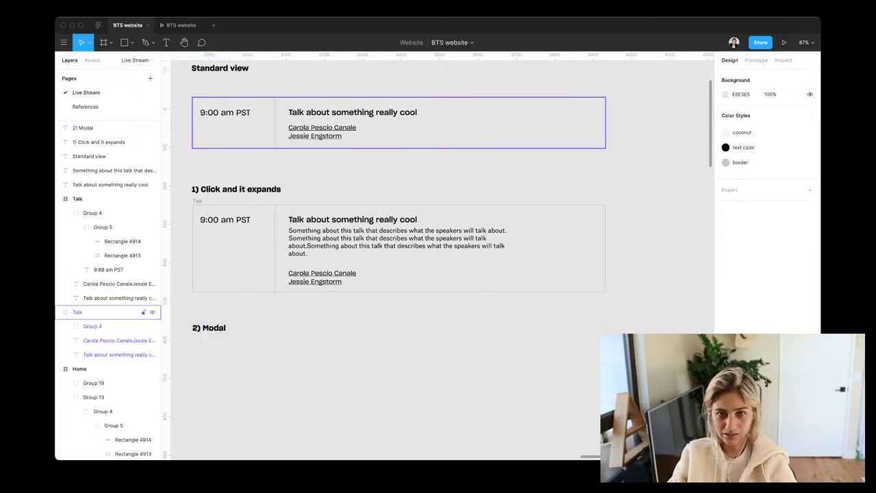
Draw a 676×523 grey placeholder rectangle beneath the '2) Modal' heading
left_click(102, 312)
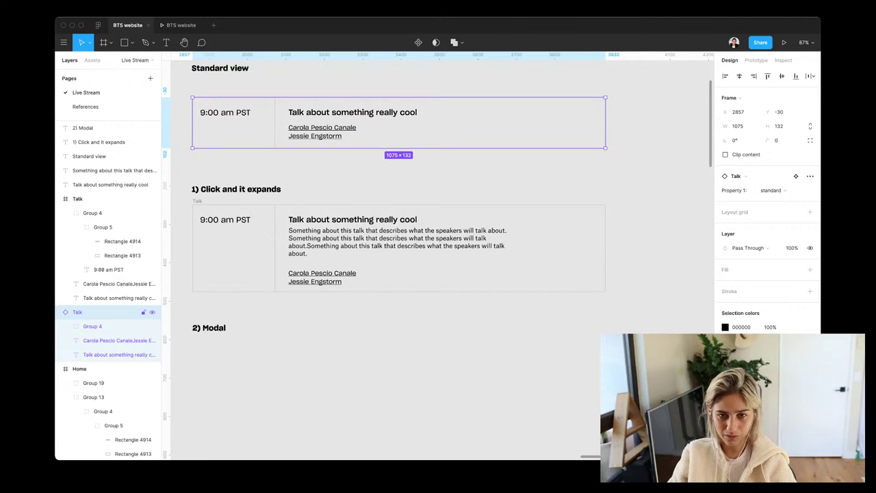
scroll(438, 260, "down", 4)
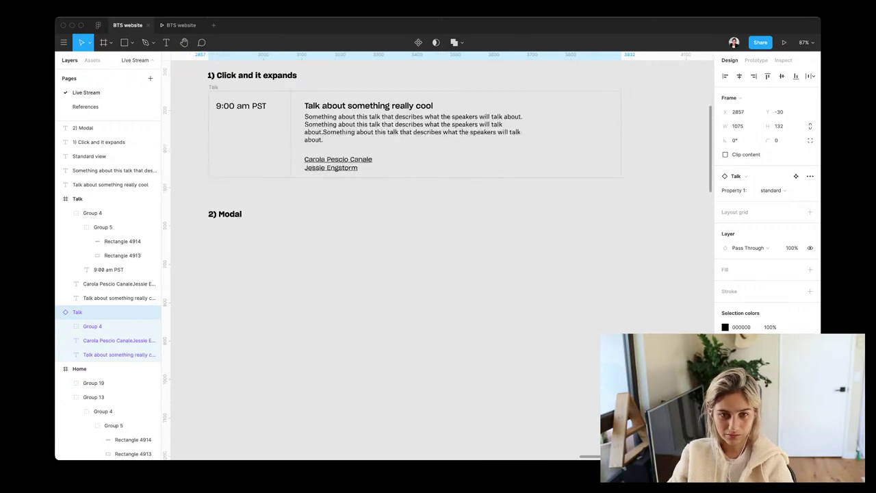
key("r")
left_click_drag(208, 229, 468, 430)
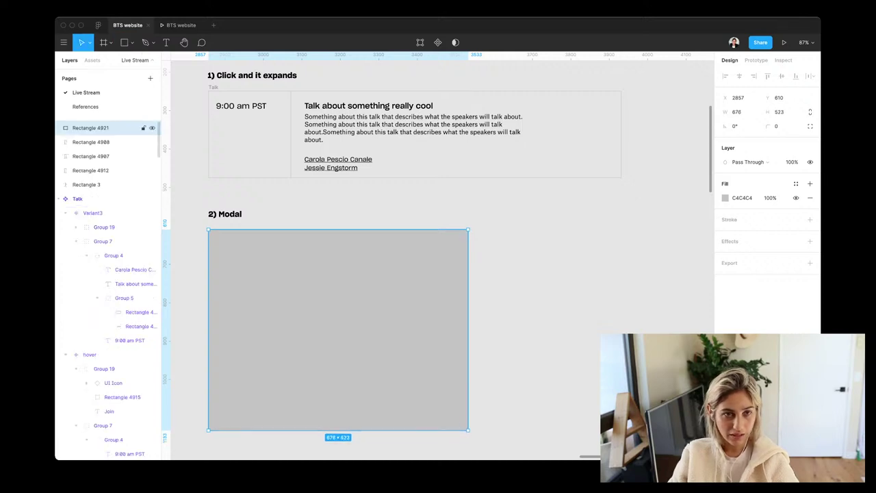
left_click(91, 59)
Search Assets for 'modal' and drop the 600×228 Dialog component onto the grey placeholder
type("modal")
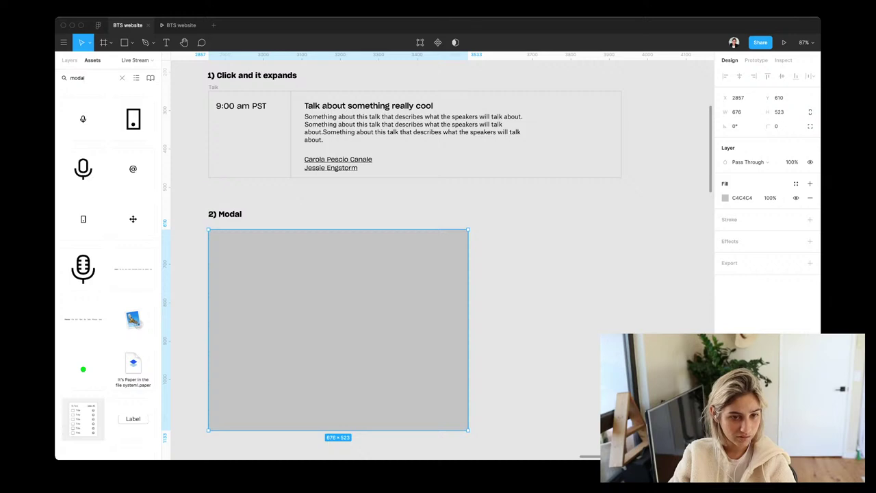
scroll(107, 267, "down", 3)
scroll(130, 417, "down", 10)
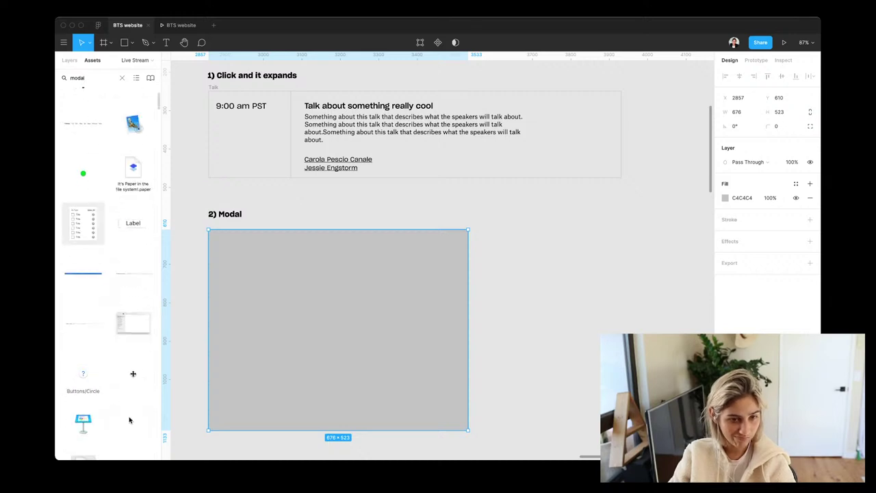
scroll(129, 226, "down", 10)
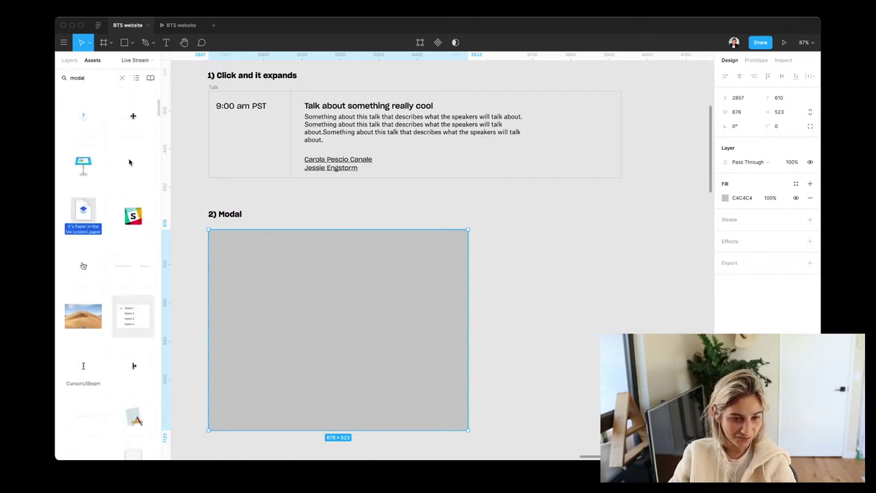
scroll(107, 274, "down", 5)
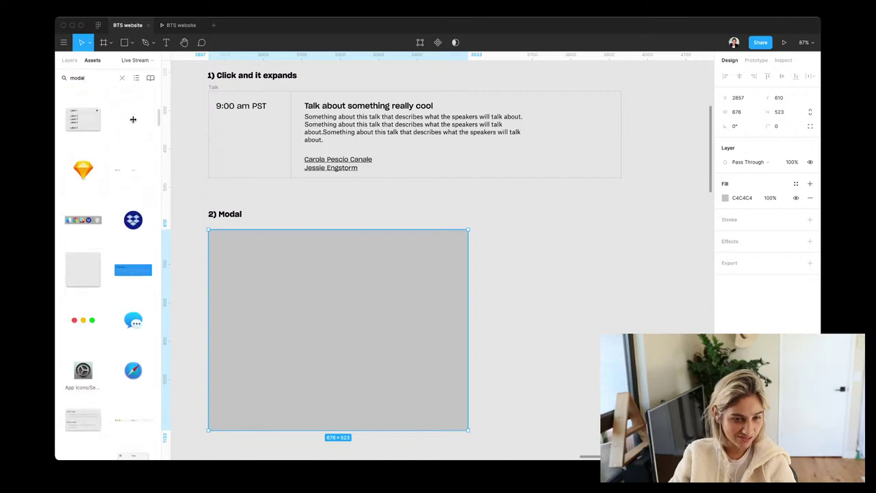
scroll(80, 271, "down", 10)
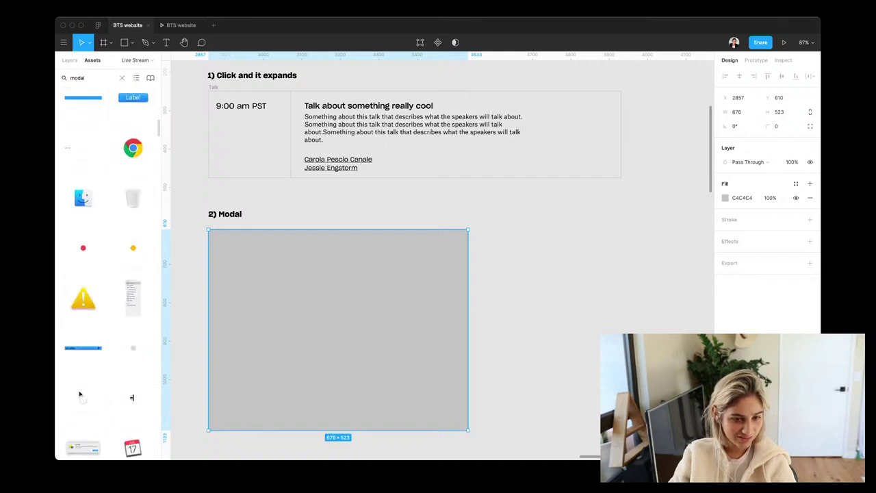
scroll(107, 274, "down", 5)
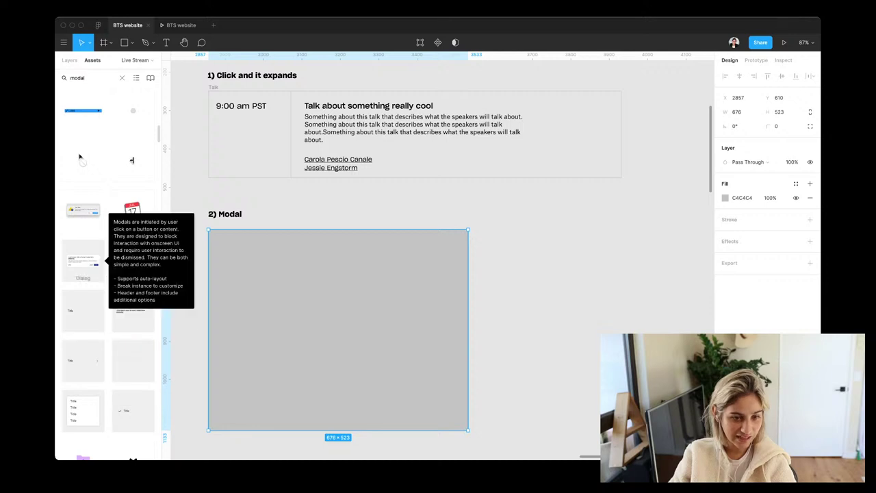
left_click_drag(83, 259, 303, 275)
Delete the grey placeholder rectangle and detach the Dialog instance from its component
left_click(339, 330)
key("Delete")
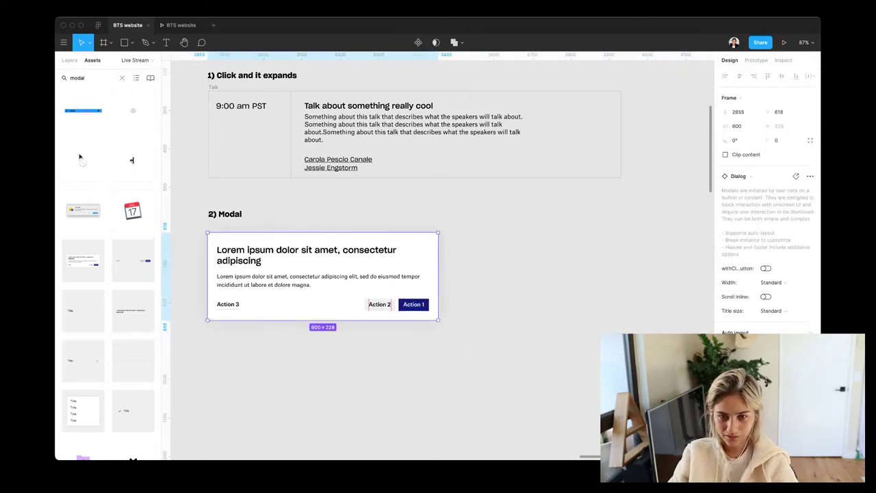
mouse_move(438, 277)
left_mouse_down()
mouse_move(527, 277)
mouse_move(438, 277)
left_mouse_up()
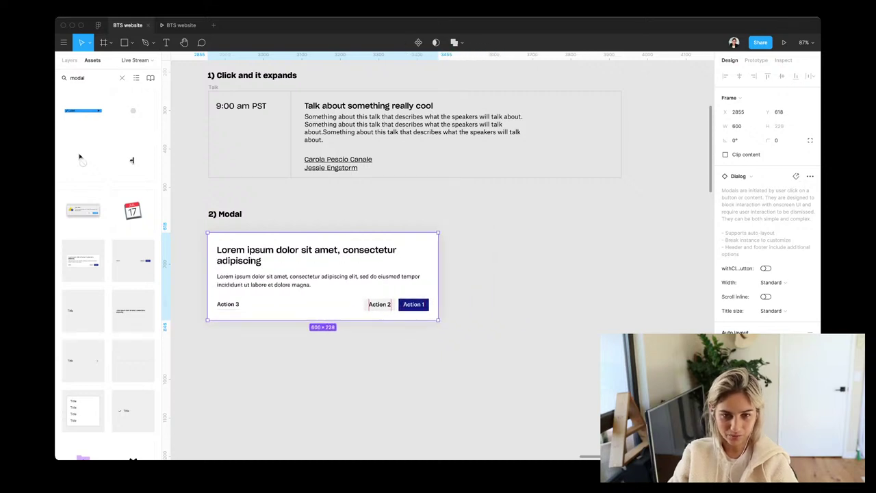
double_click(306, 254)
key("Return")
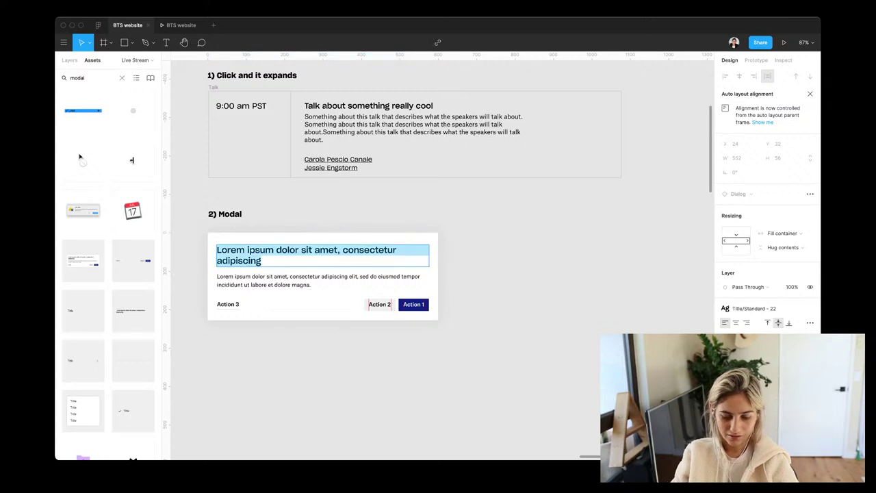
key("Tab")
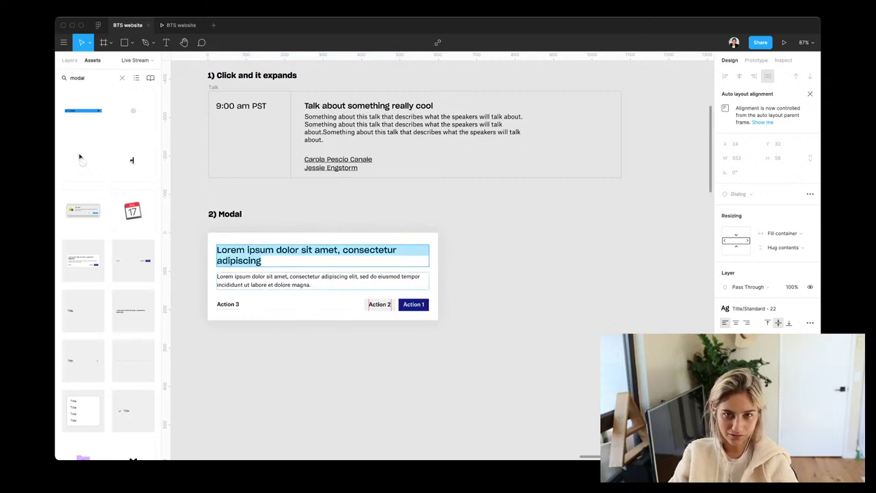
double_click(305, 276)
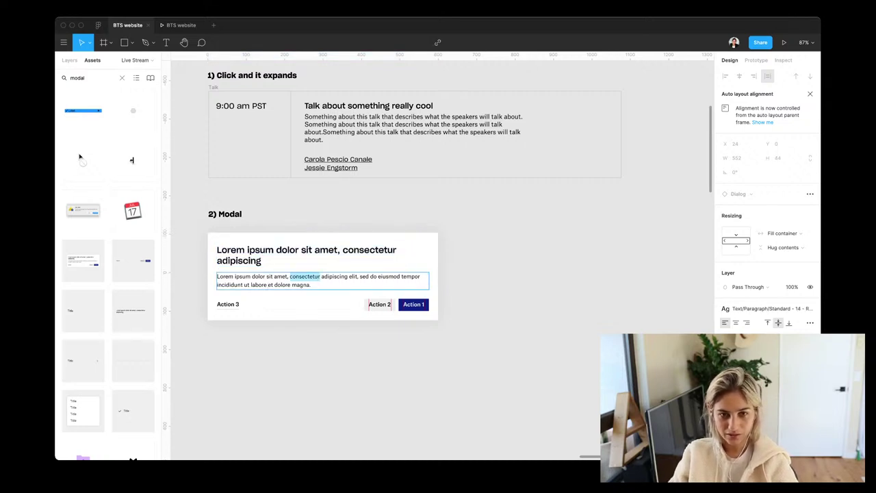
key("Escape")
key("super+d")
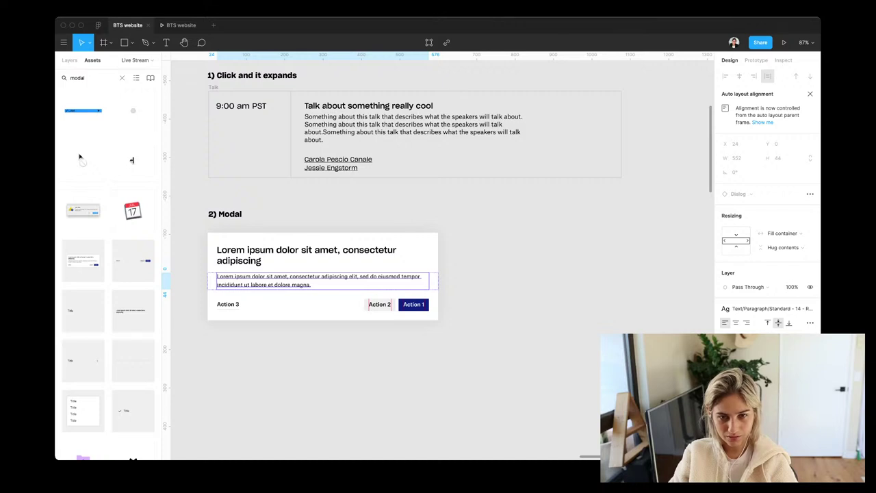
key("Escape")
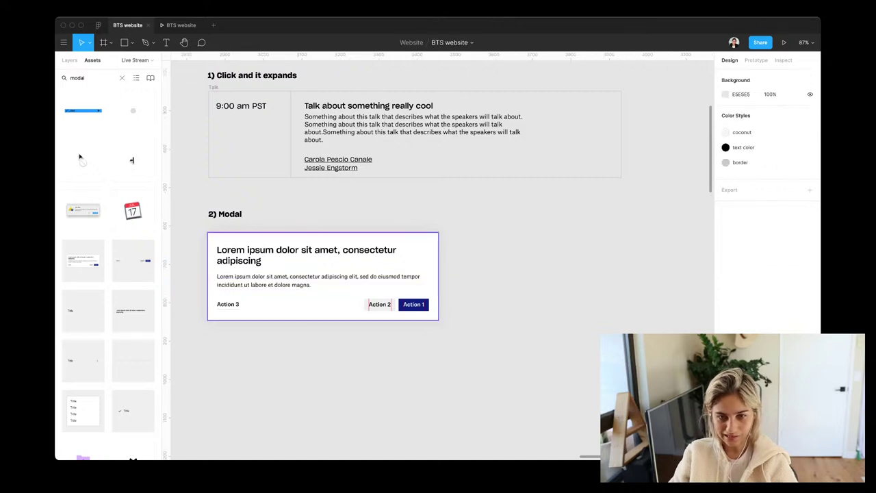
key("Escape")
right_click(301, 250)
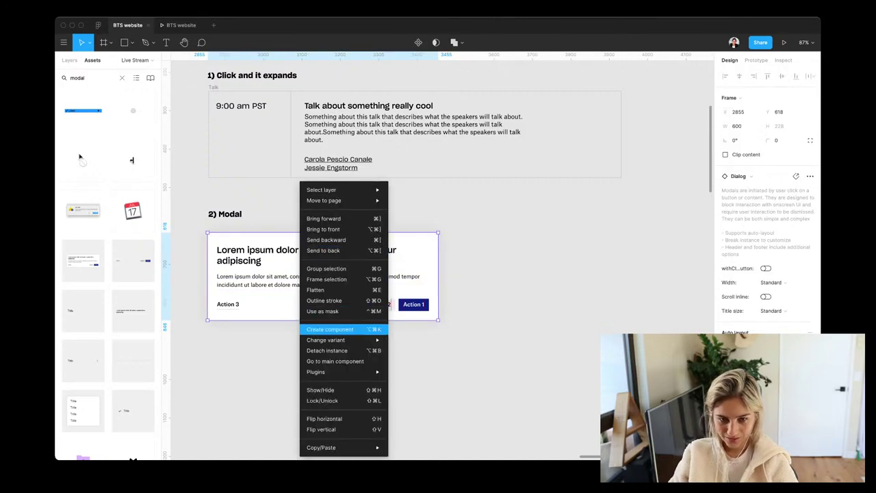
left_click(326, 349)
Duplicate the body text and replace it with the two speaker names on separate lines
left_click(322, 280)
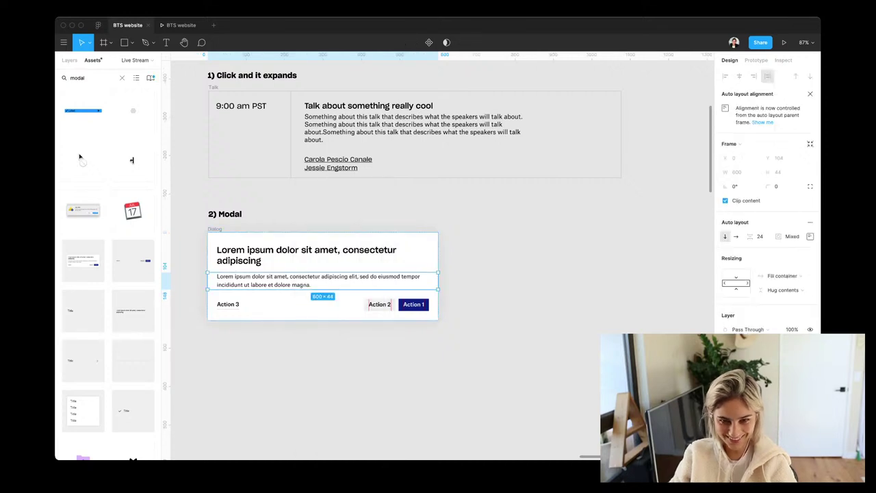
key("super+d")
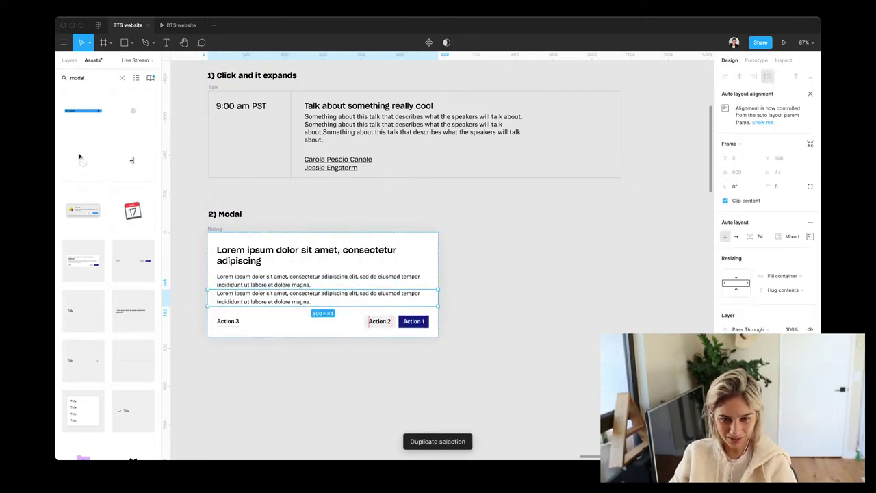
key("Return")
key("Return")
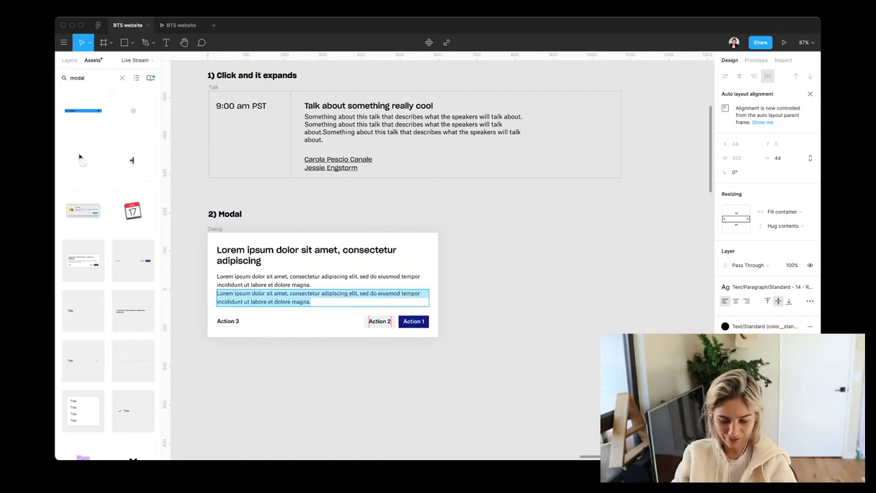
key("BackSpace")
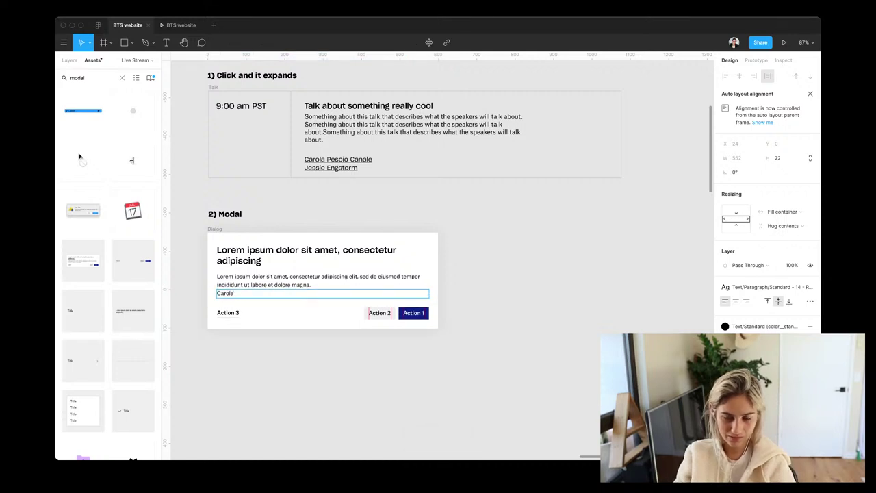
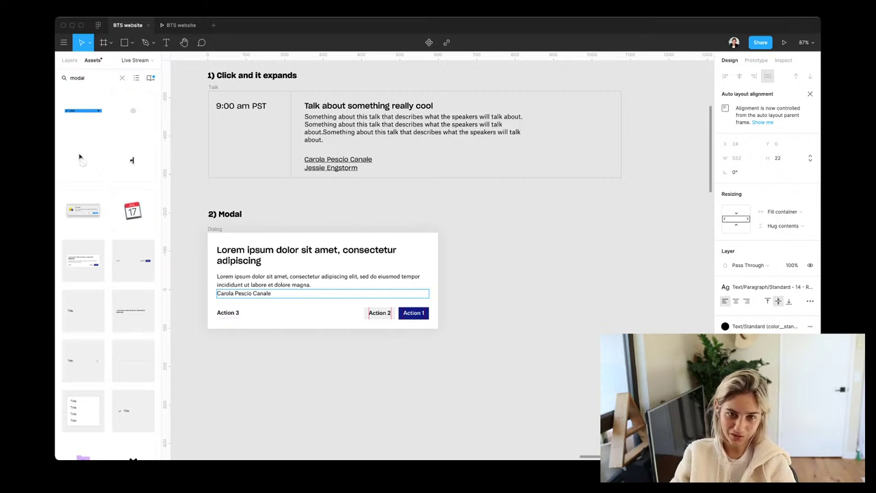
key("Return")
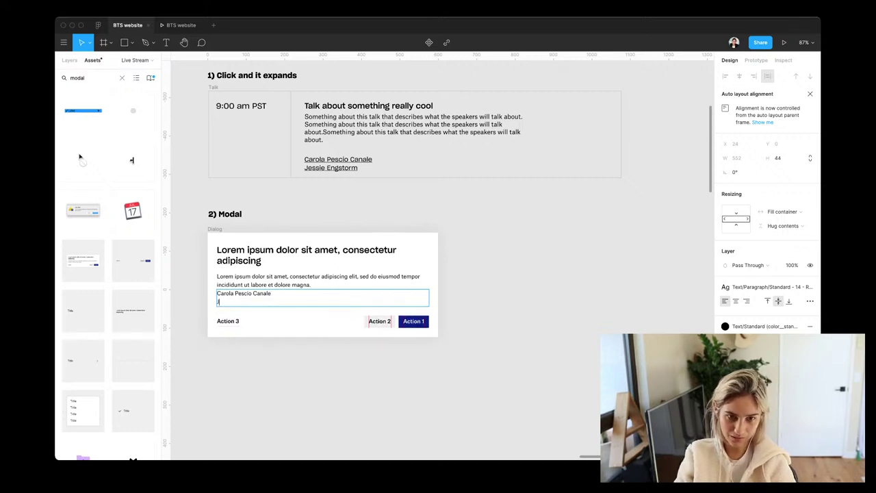
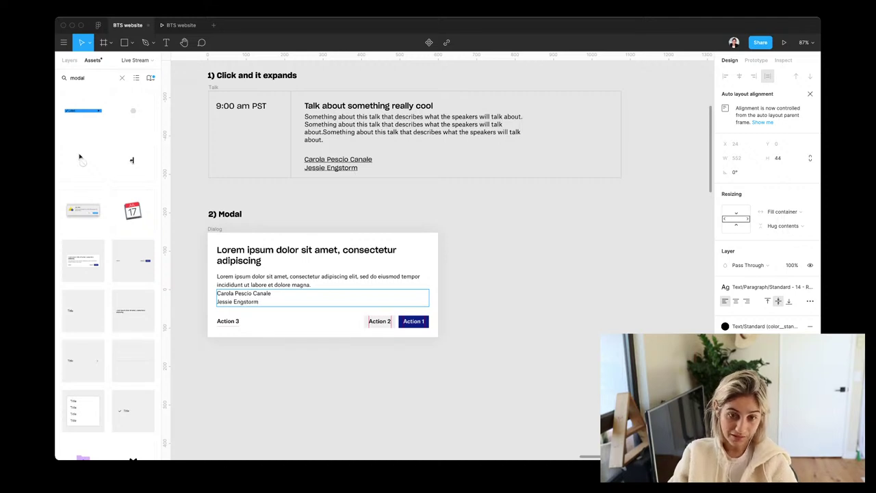
key("Escape")
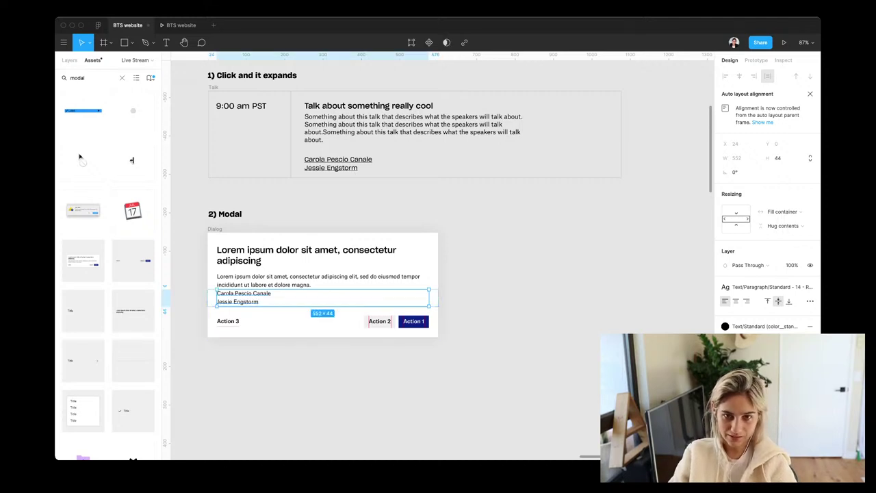
Paste the Talk card's speaker-name style onto the modal's speaker names
left_click(338, 163)
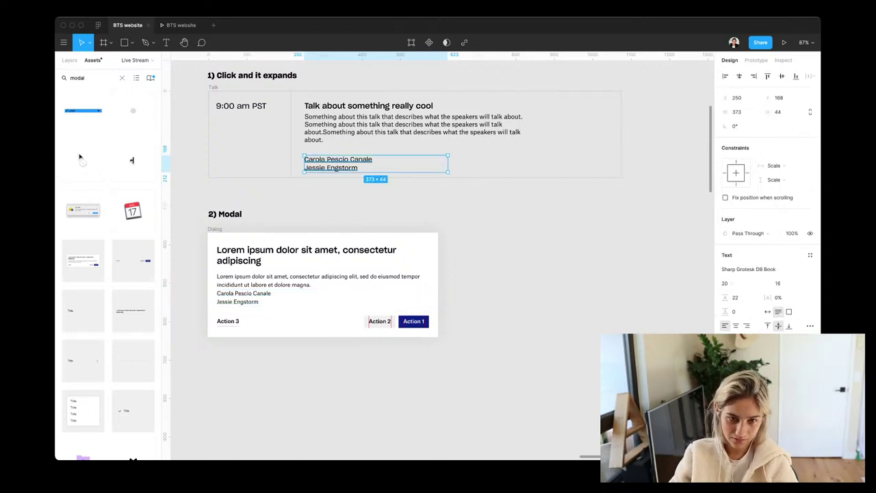
left_click(244, 297)
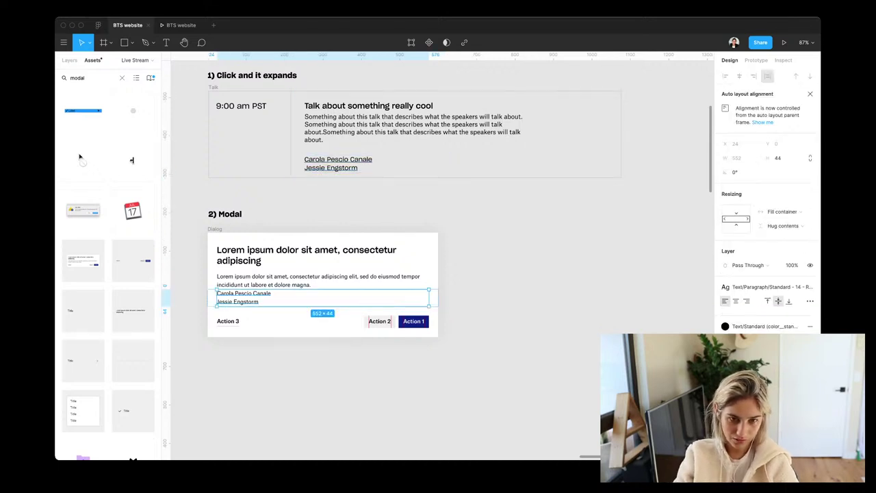
key("super+alt+v")
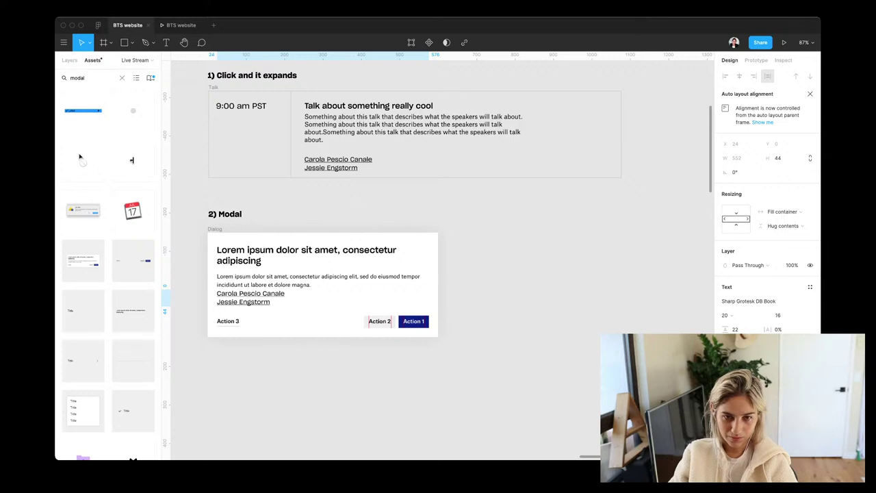
Wrap the description and speaker names in auto layout with 40 spacing
key("shift+Tab")
key("super+a")
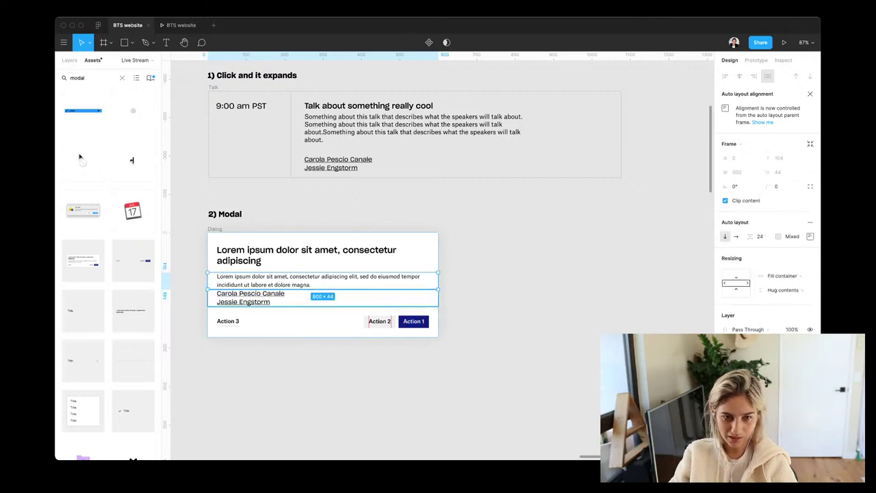
key("shift+a")
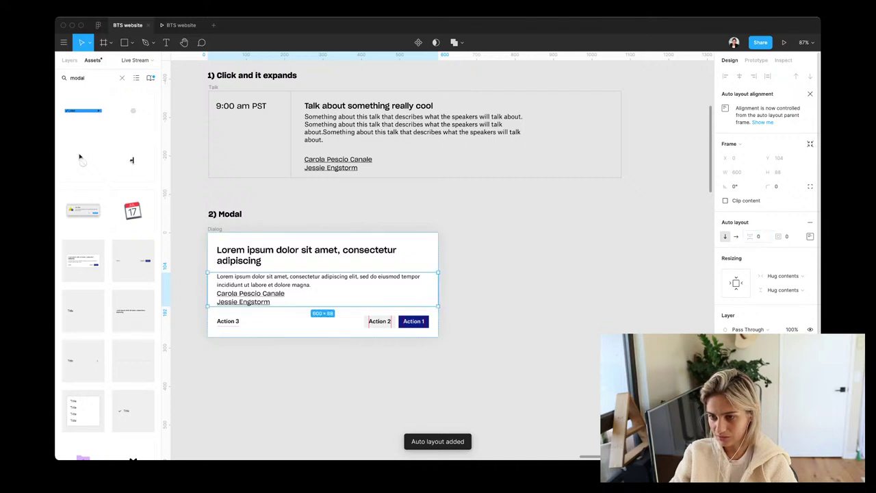
left_click(758, 236)
type("40")
key("Return")
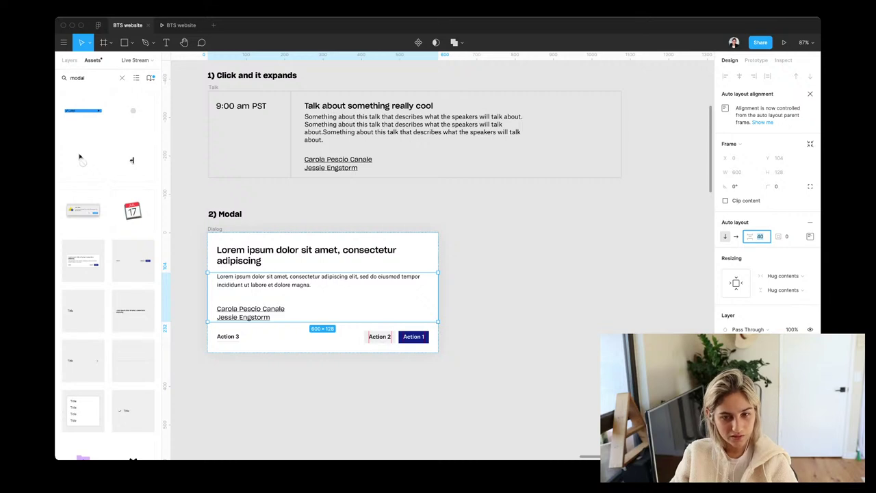
key("Escape")
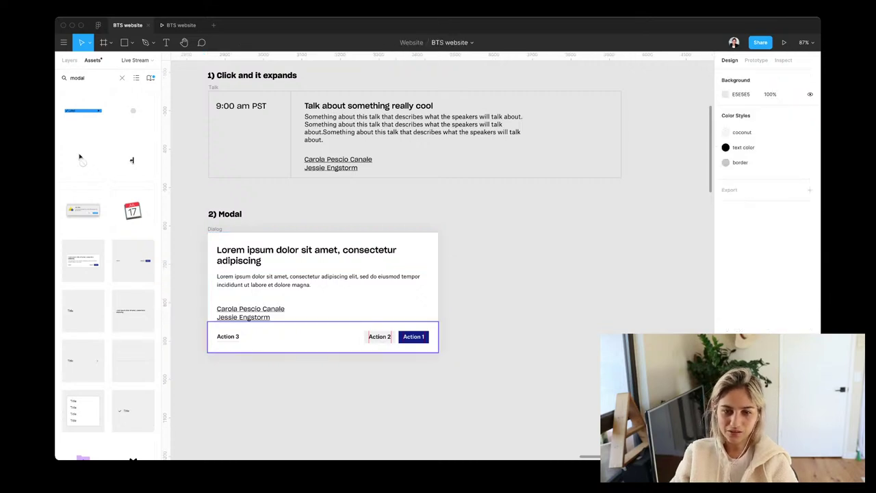
Delete the Action 1 button and relabel the remaining footer button 'Join'
key("ctrl+z")
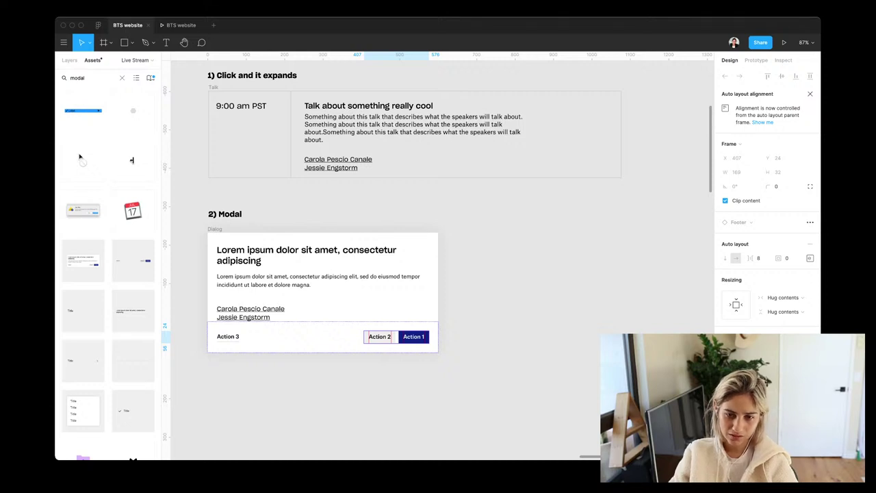
key("Return")
key("Delete")
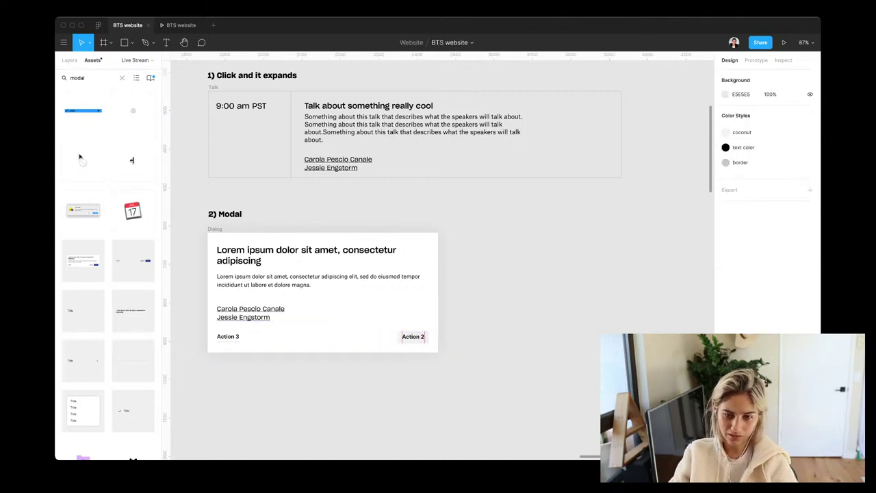
key("Return")
key("Return")
type("Close")
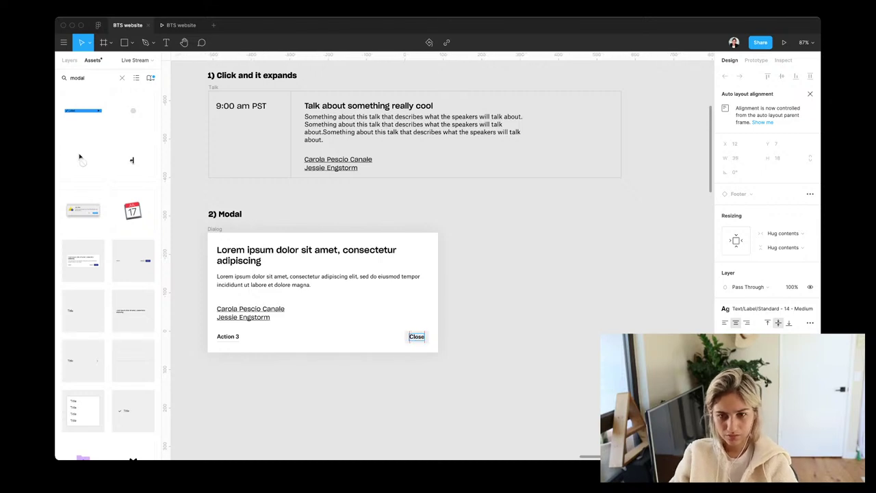
key("Escape")
key("Escape")
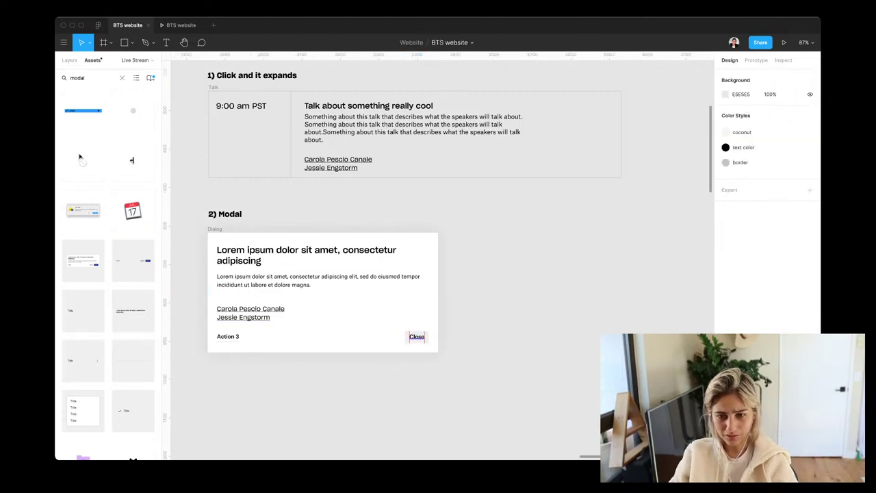
left_click(416, 336)
key("Return")
type("Joi")
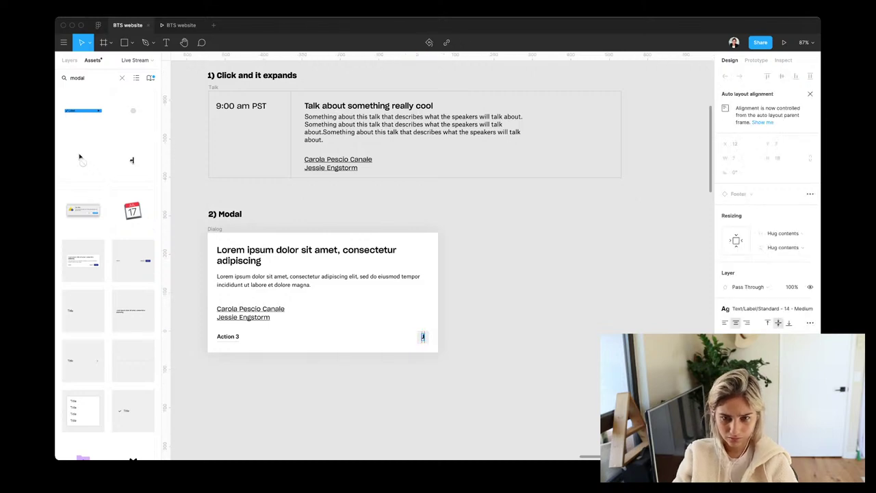
type("n")
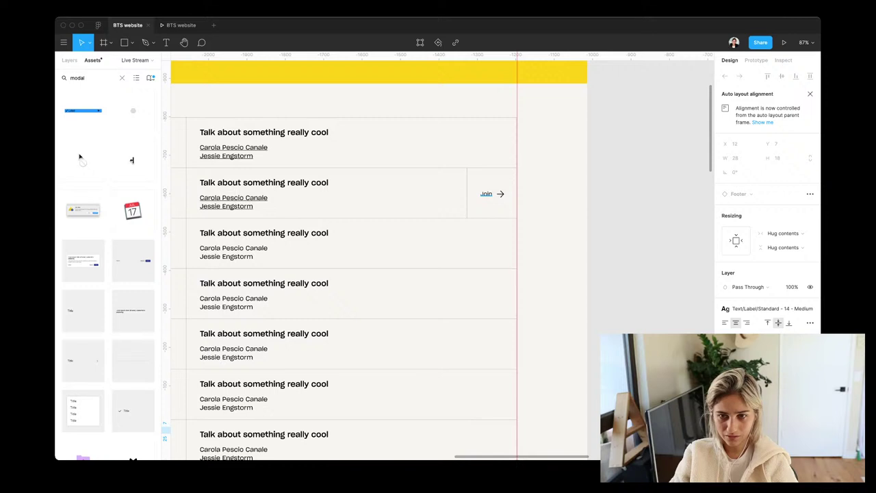
key("Return")
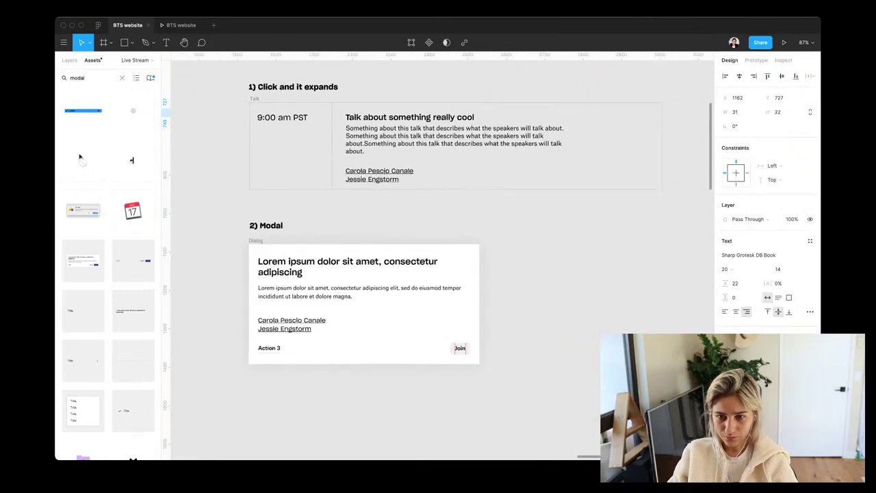
Set the Join button's variant to Transparent
key("shift+Return")
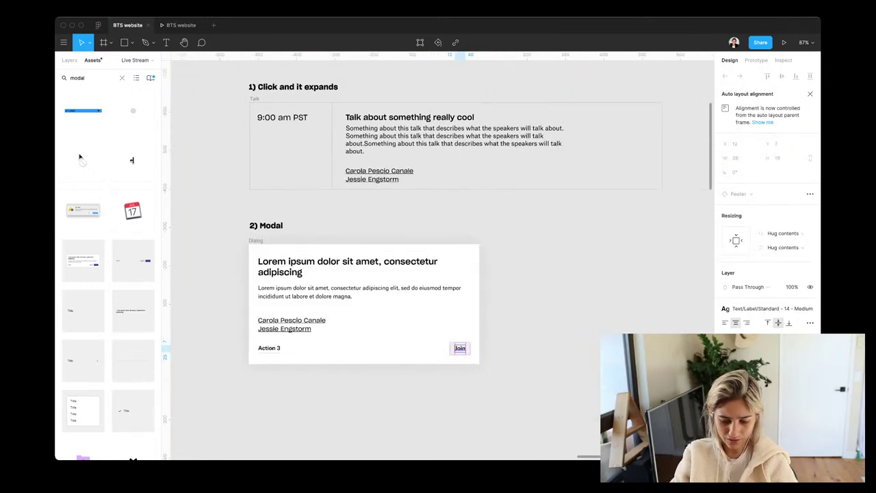
key("Return")
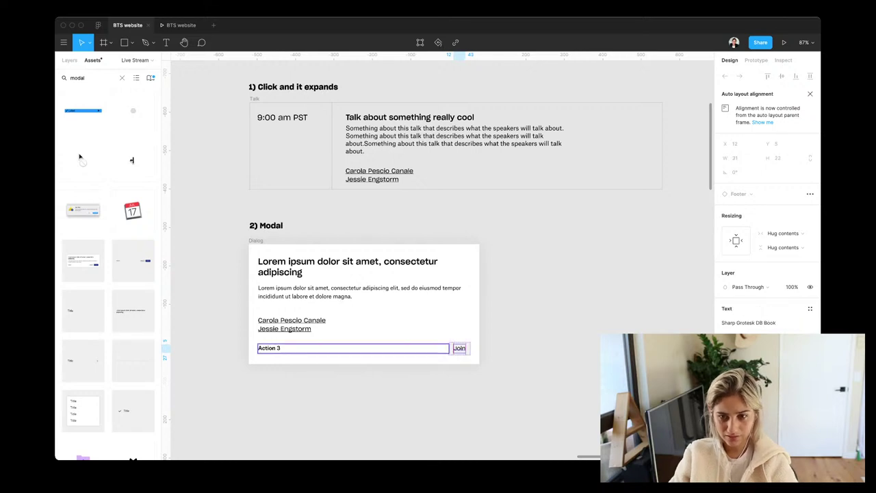
key("Escape")
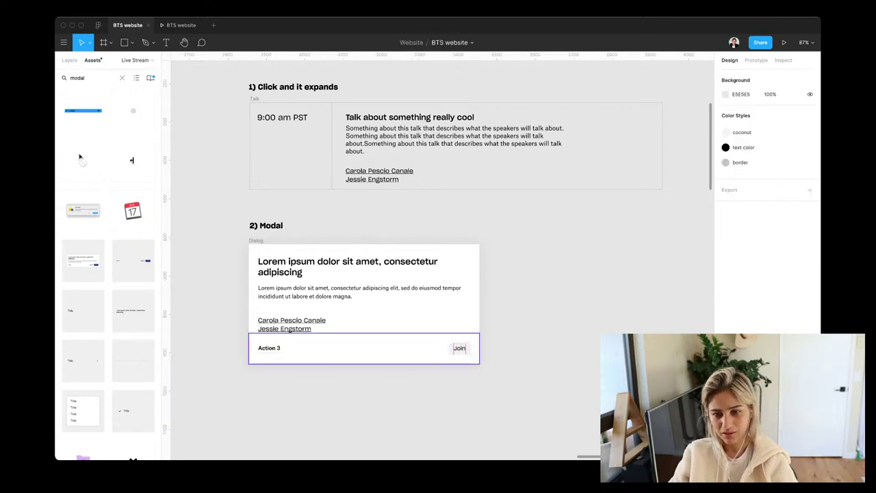
key("shift+Return")
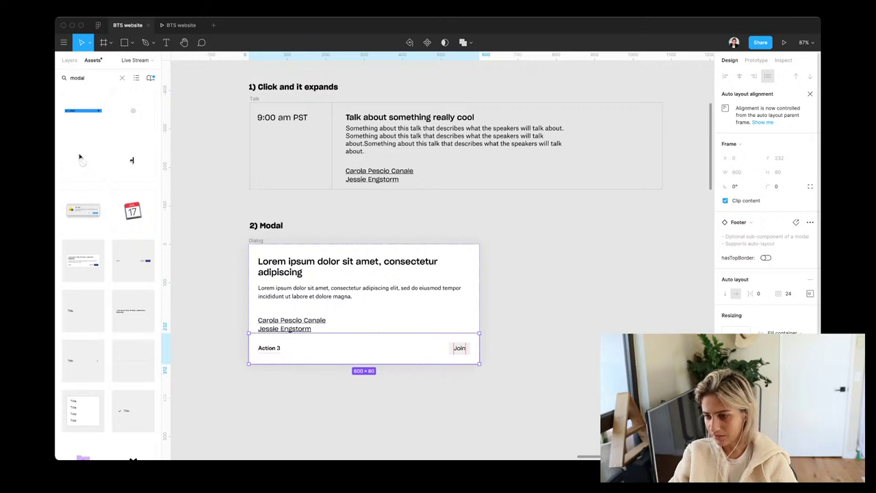
scroll(767, 205, "down", 4)
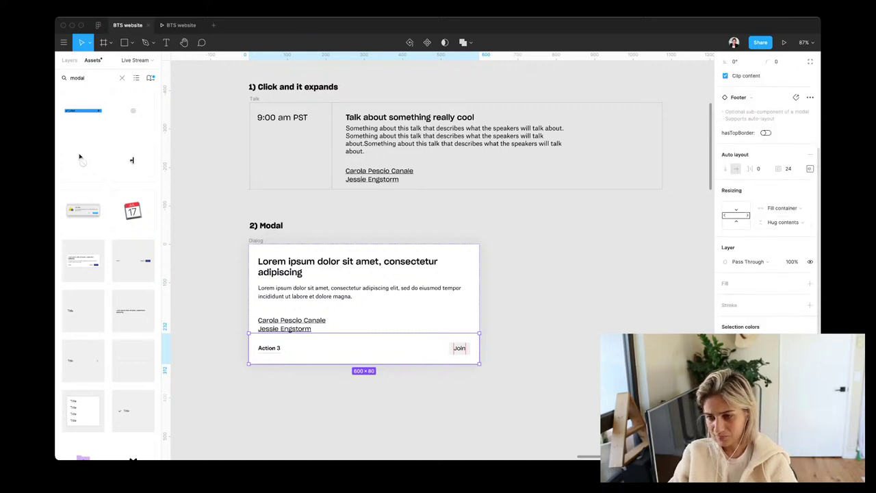
left_click(796, 305)
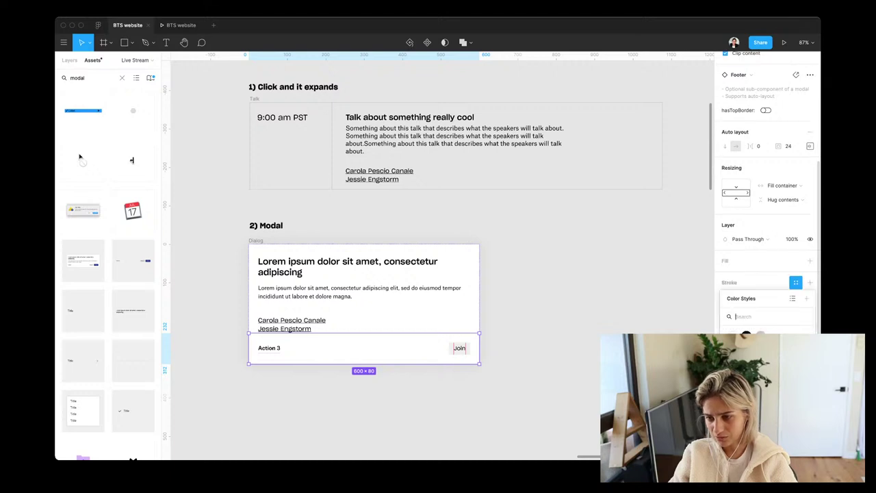
key("Escape")
key("Escape")
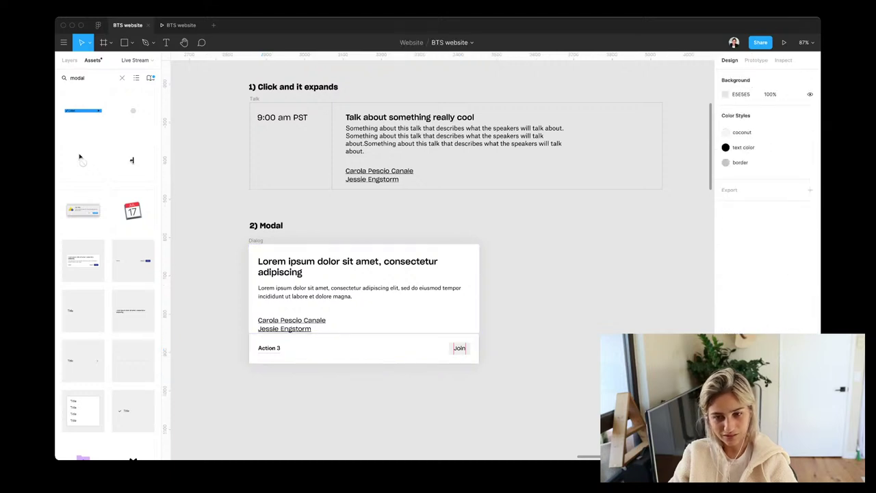
double_click(458, 349)
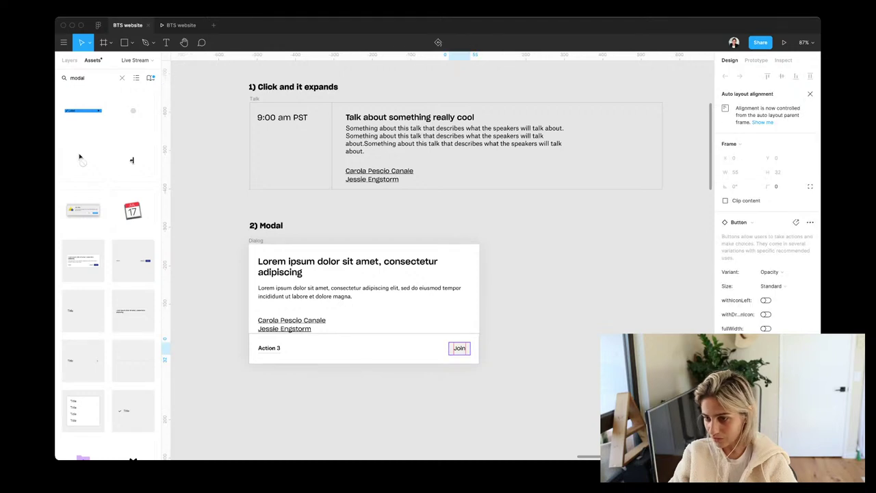
left_click(787, 271)
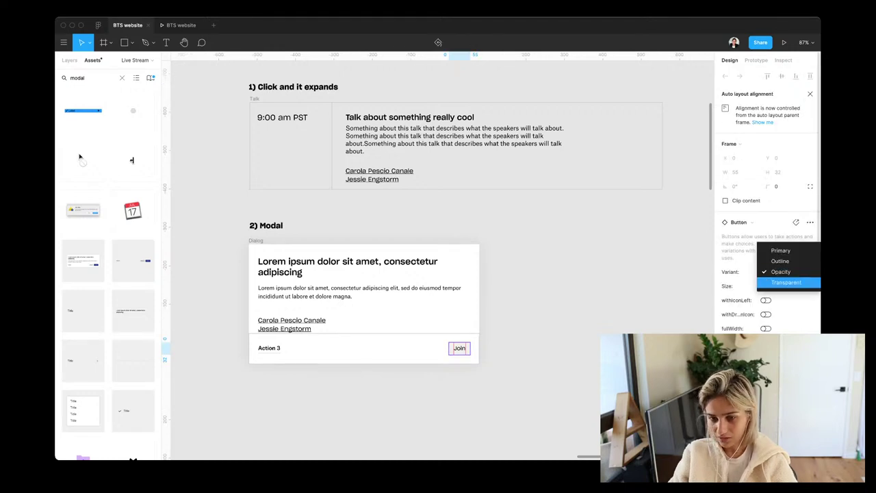
left_click(782, 280)
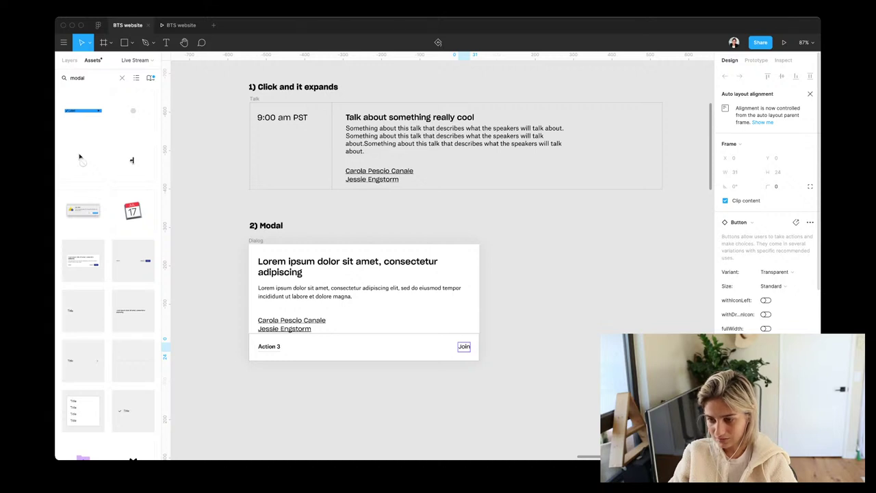
Search assets for 'arrow' and place an arrow right icon into the dialog
key("Escape")
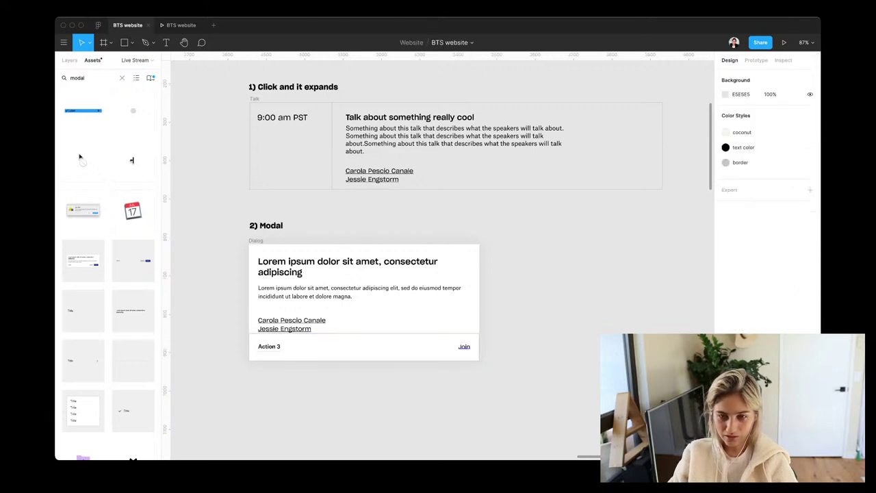
key("super+z")
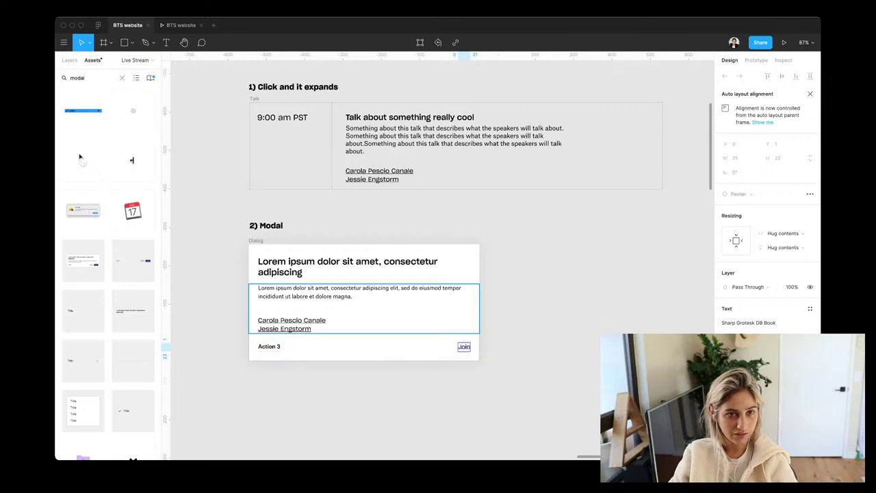
key("shift+i")
type("arrow")
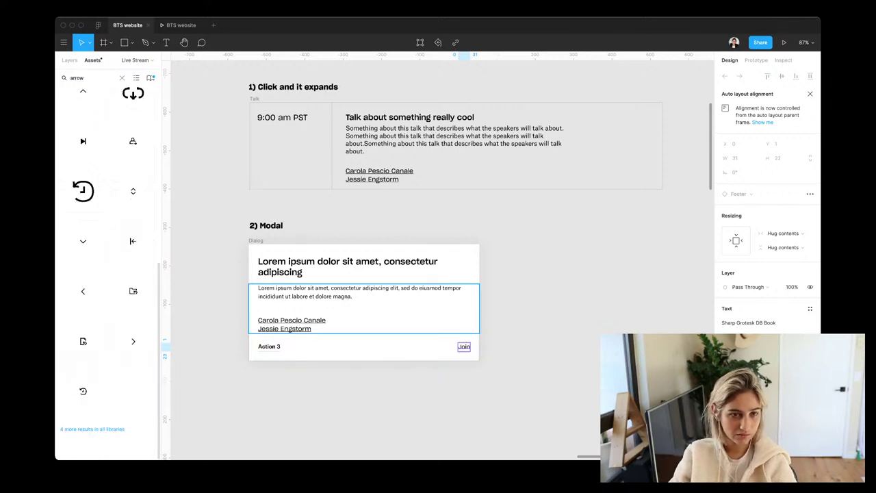
scroll(83, 191, "up", 10)
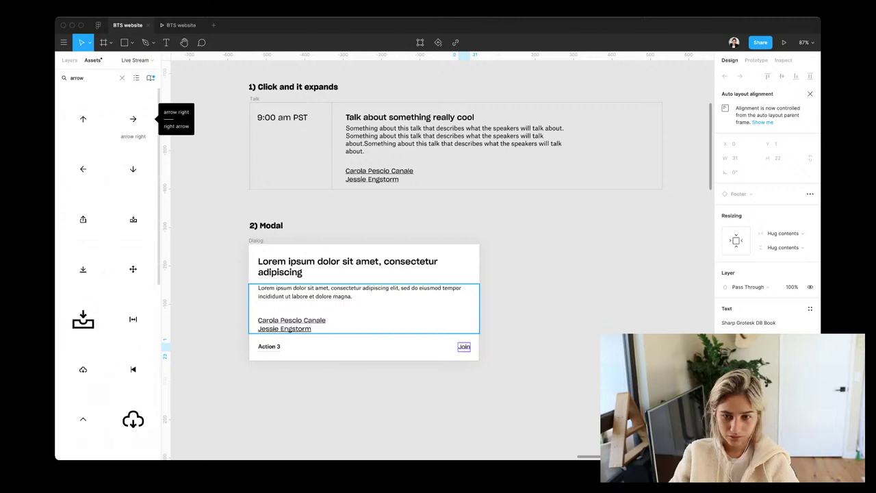
key("Escape")
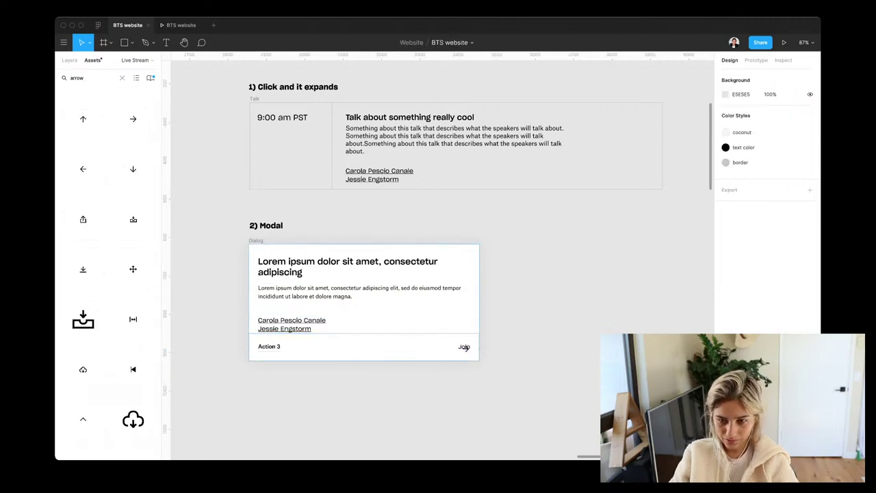
left_click_drag(464, 346, 464, 346)
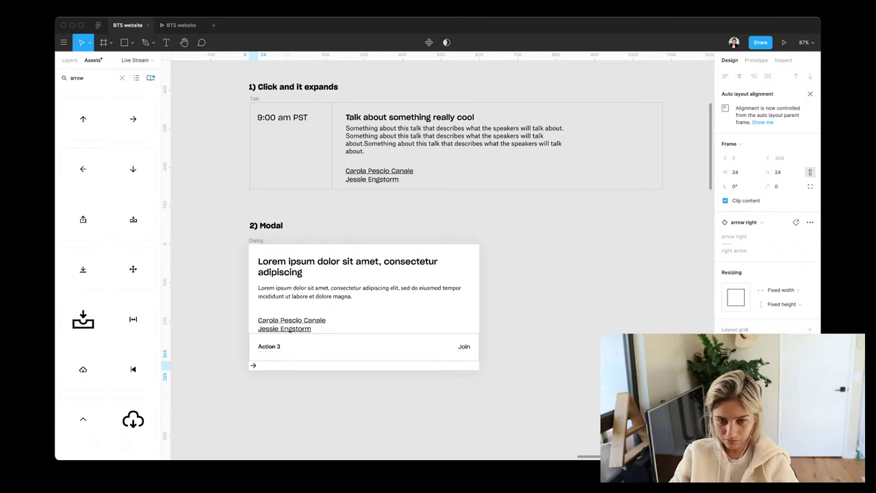
scroll(454, 354, "up", 5)
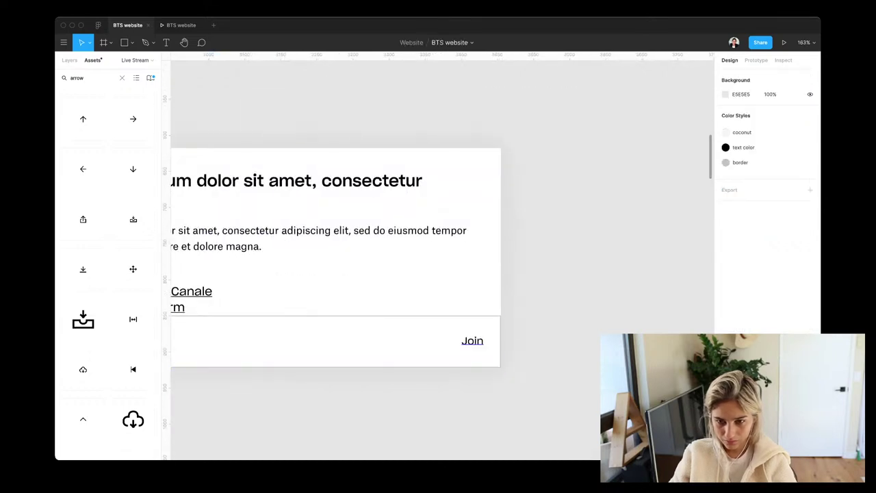
key("ctrl+v")
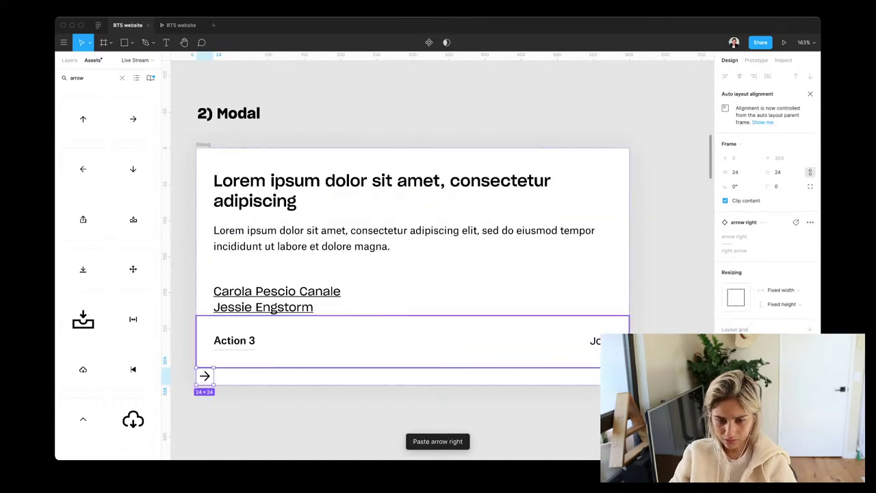
key("ctrl+z")
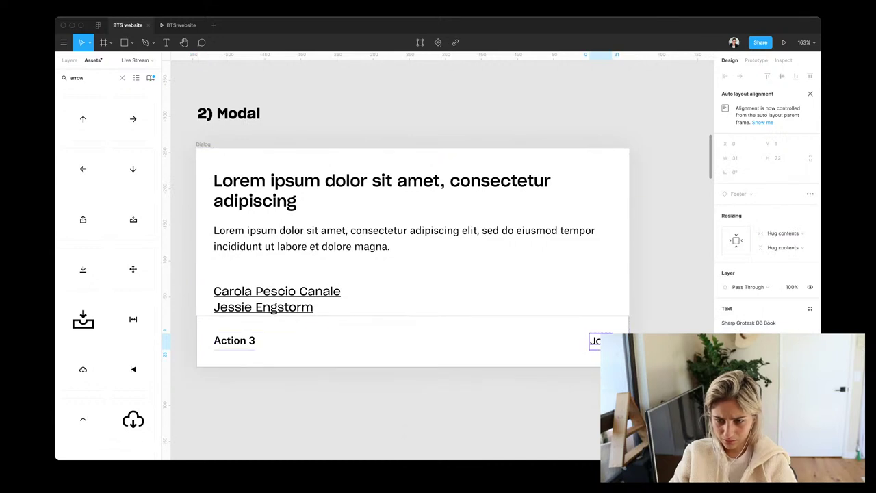
Detach the footer instance and move the arrow right icon beside Join
left_click(401, 340)
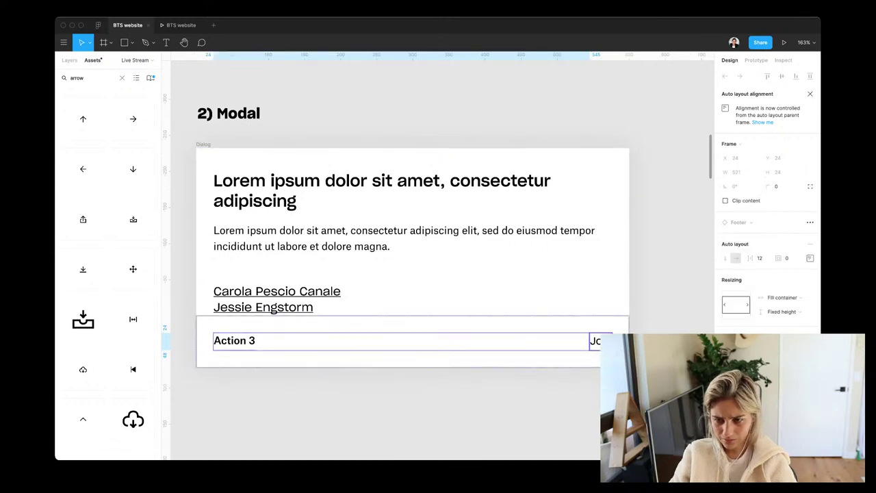
left_click(594, 341)
key("ctrl+v")
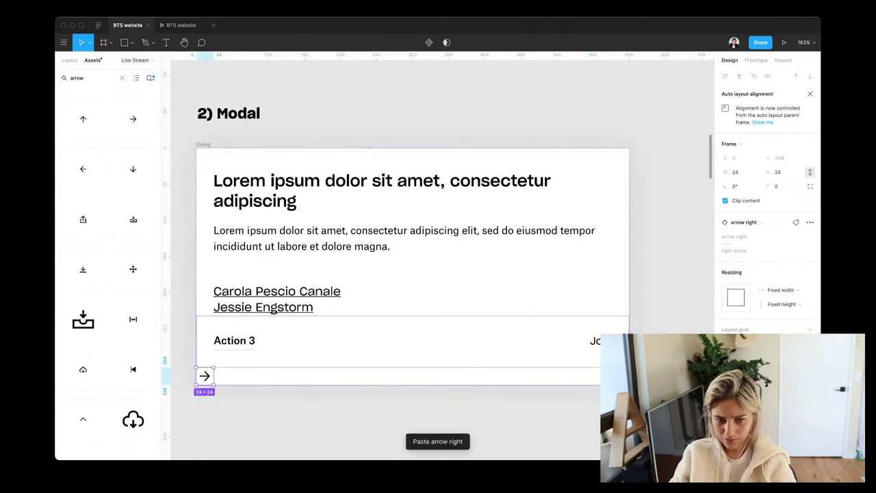
left_click_drag(204, 375, 253, 353)
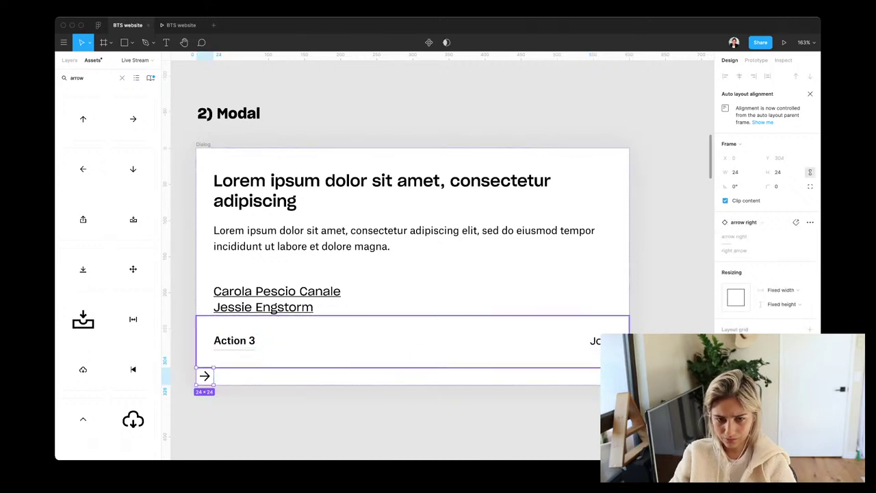
key("Escape")
right_click(251, 373)
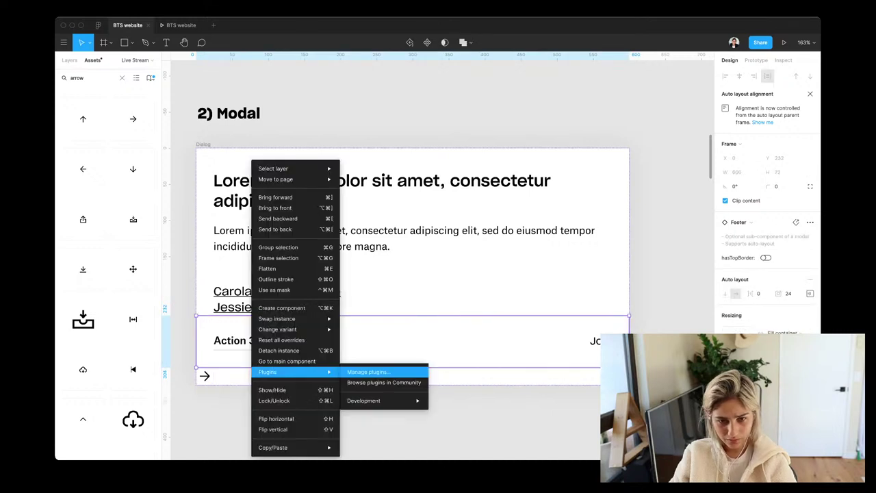
left_click(278, 350)
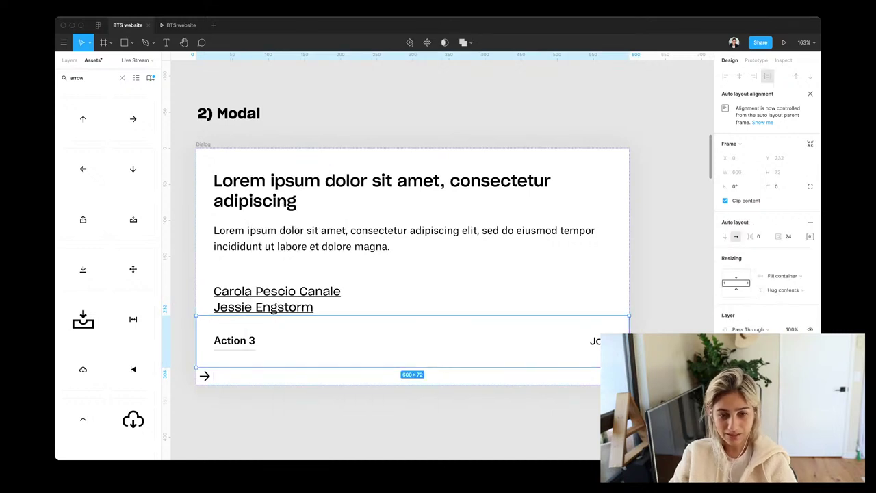
left_click_drag(204, 375, 594, 341)
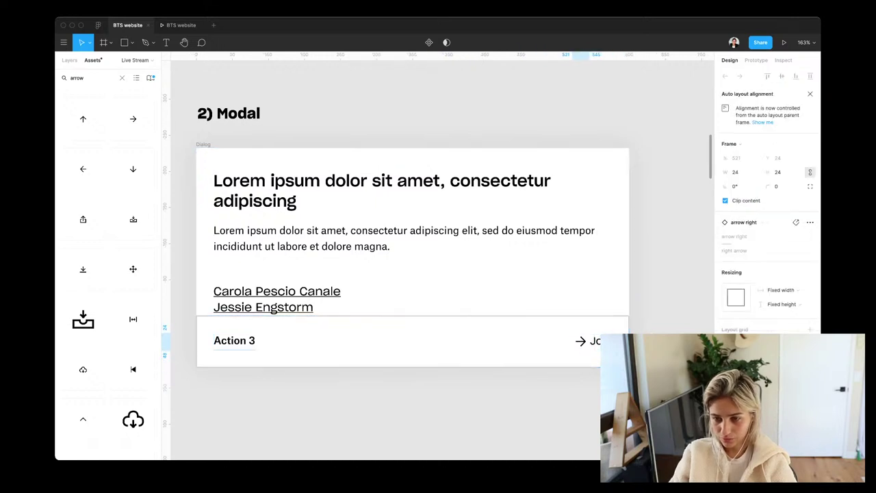
key("Escape")
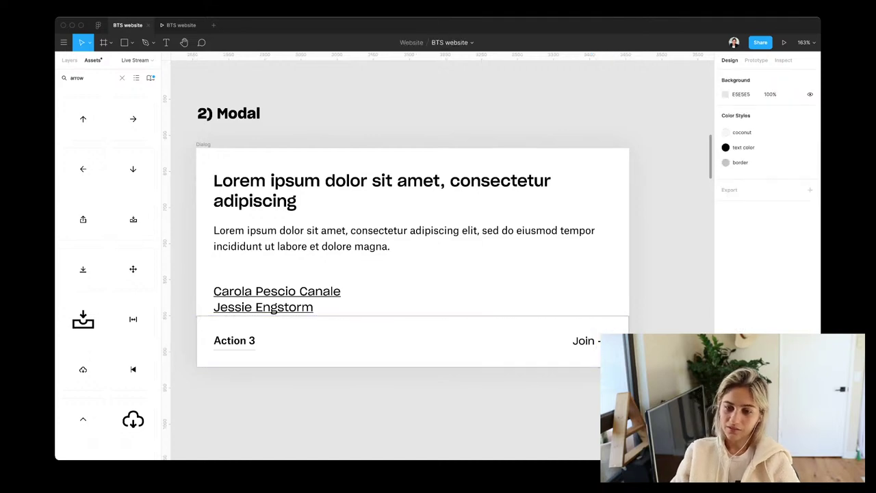
scroll(438, 260, "left", 3)
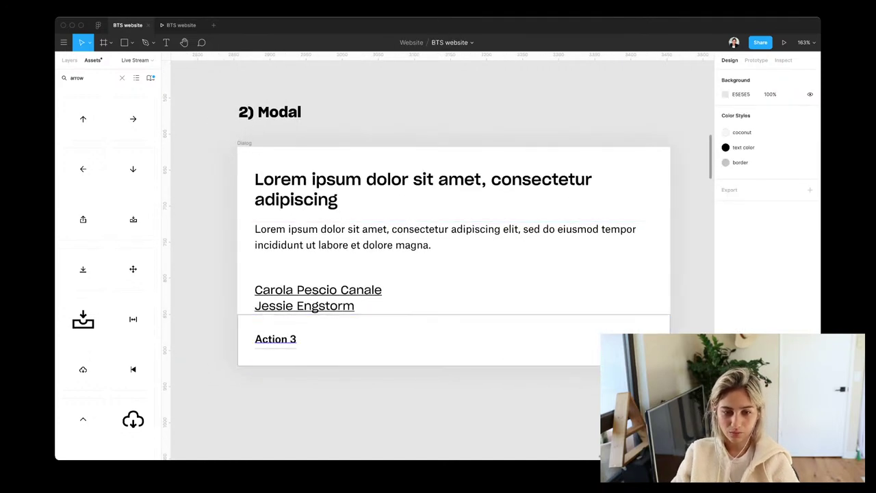
Delete the Action 3 row from the dialog footer
left_click(275, 339)
key("Escape")
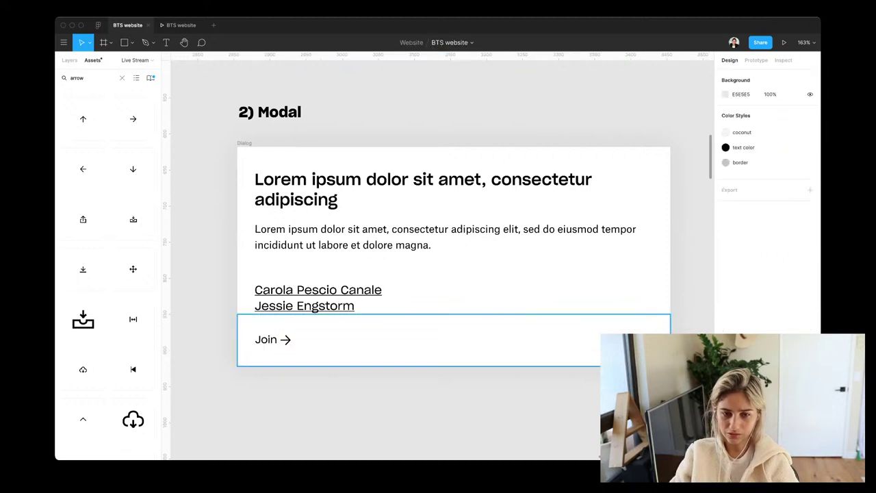
left_click(275, 339)
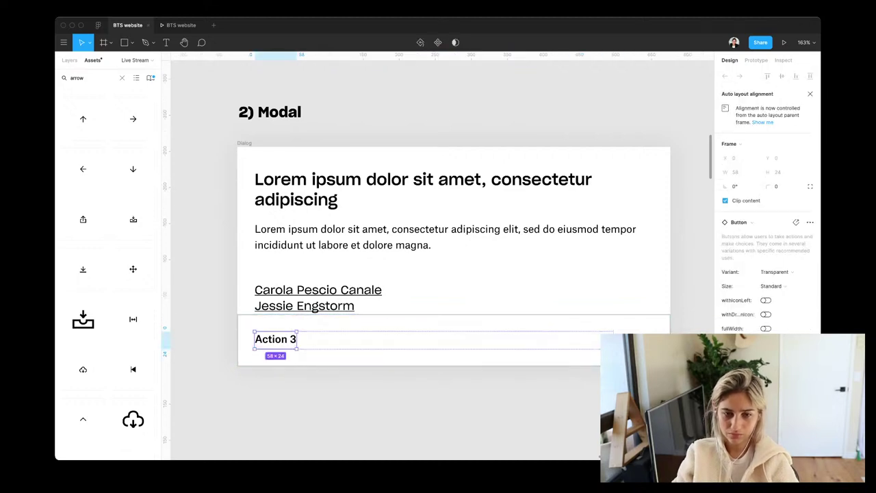
key("Delete")
scroll(419, 340, "up", 1)
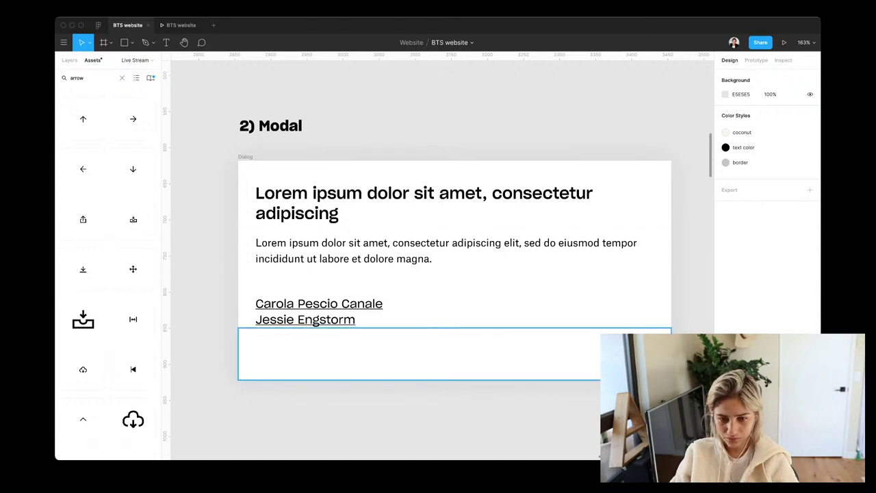
left_click(419, 354)
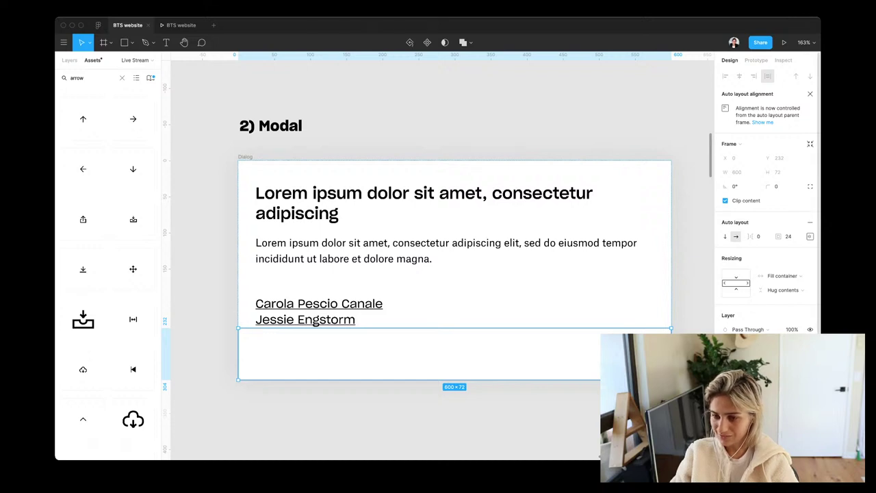
key("Escape")
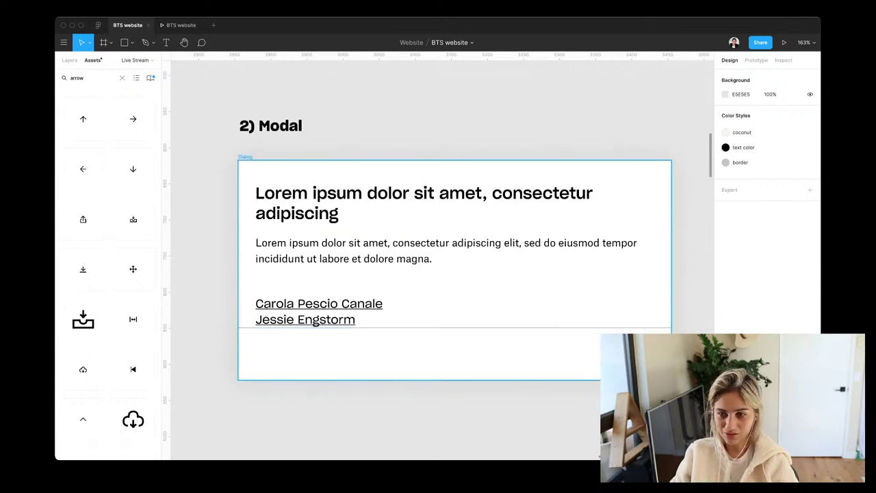
Give the Dialog frame the 'border' stroke style and turn on Clip content
left_click(246, 157)
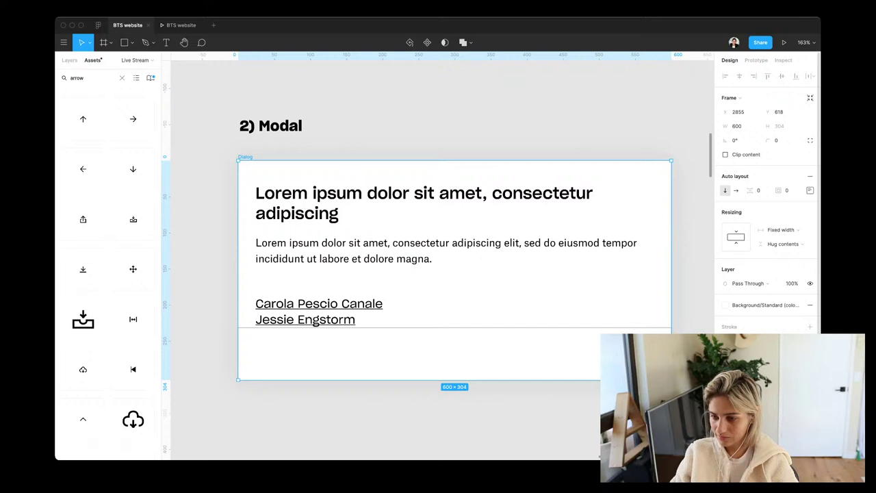
left_click(765, 304)
key("Escape")
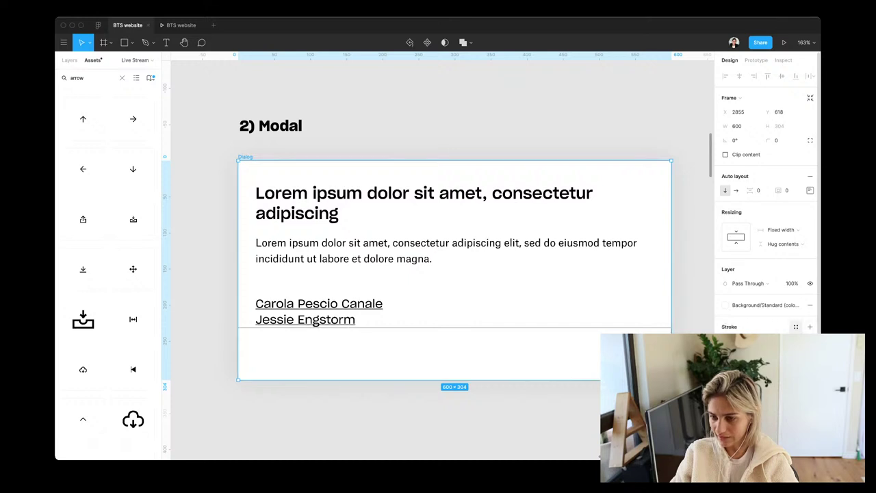
left_click(795, 327)
left_click(746, 339)
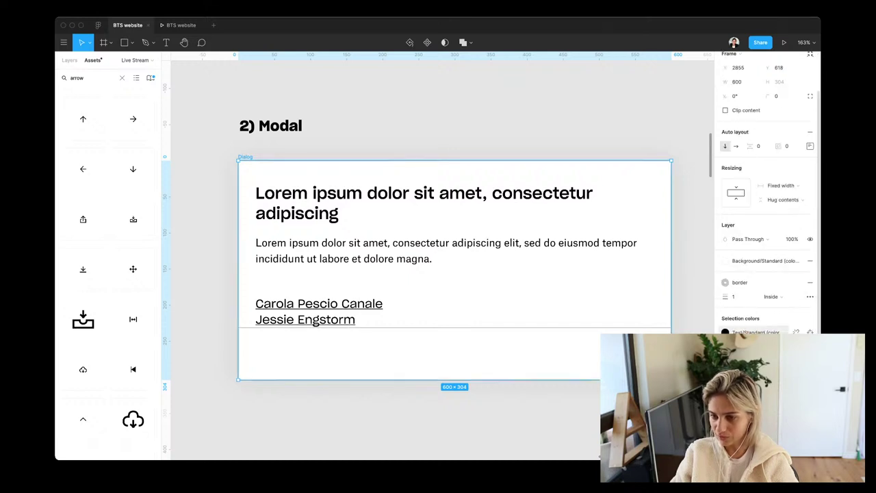
key("Escape")
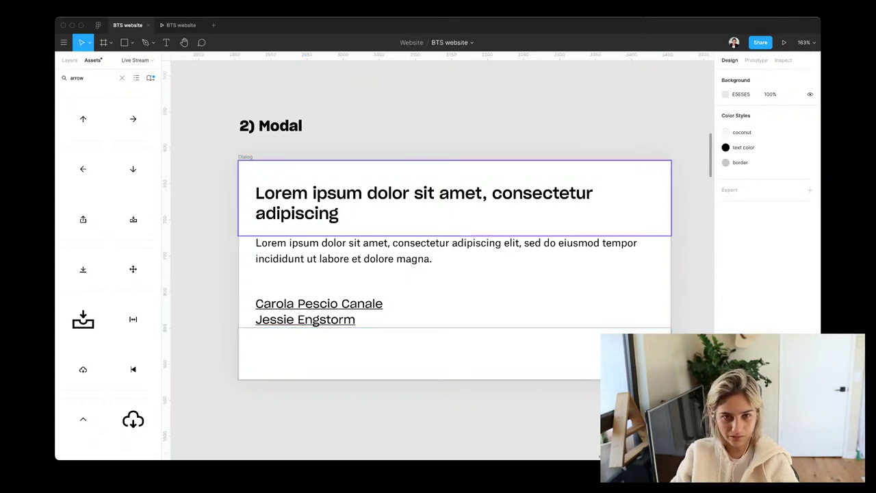
left_click(245, 156)
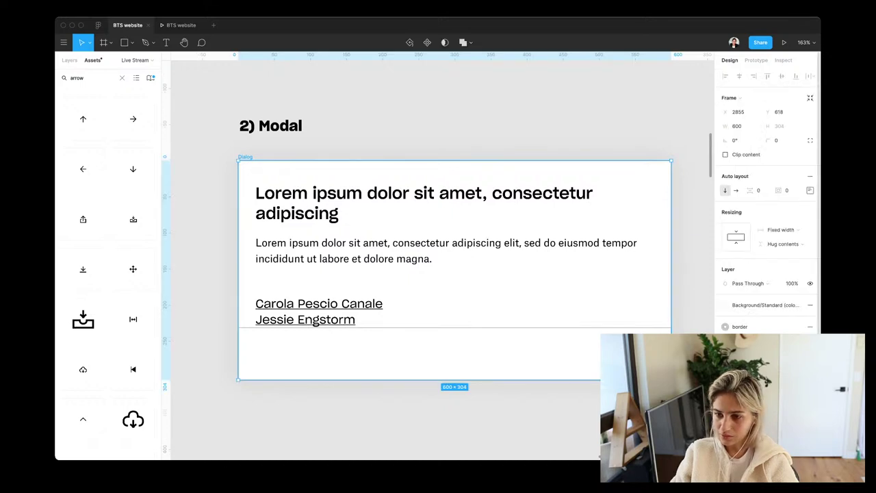
left_click(725, 154)
key("Escape")
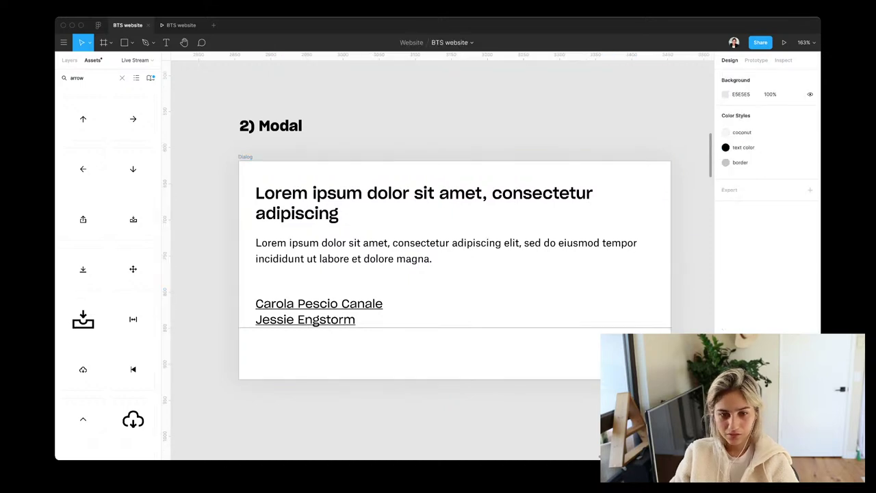
Duplicate the speaker names block, empty it, then delete the leftover empty layer
scroll(445, 260, "down", 1)
left_click(308, 289)
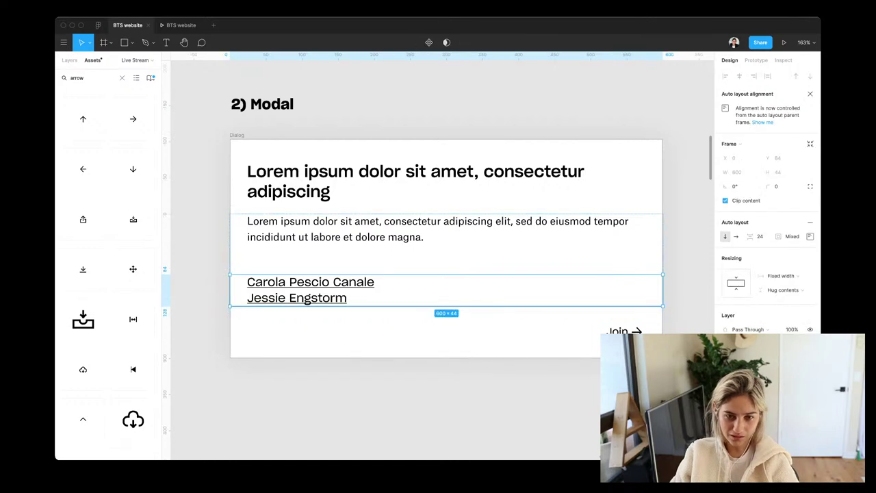
key("super+d")
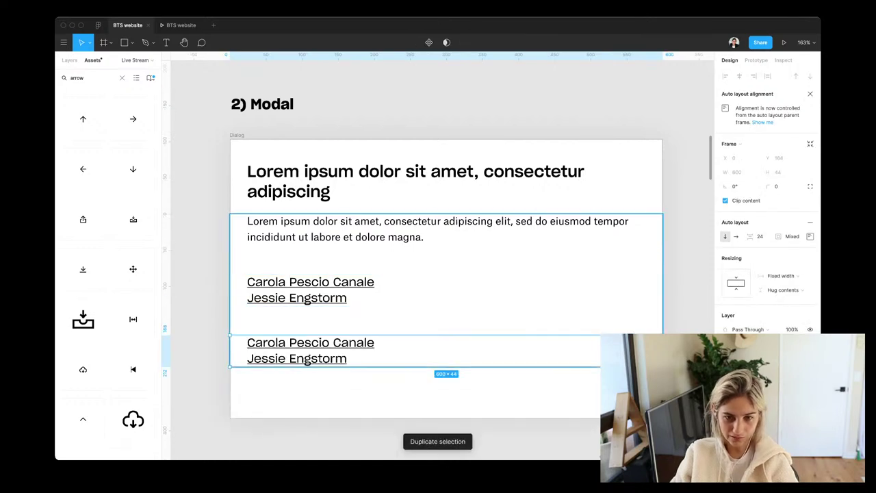
key("Return")
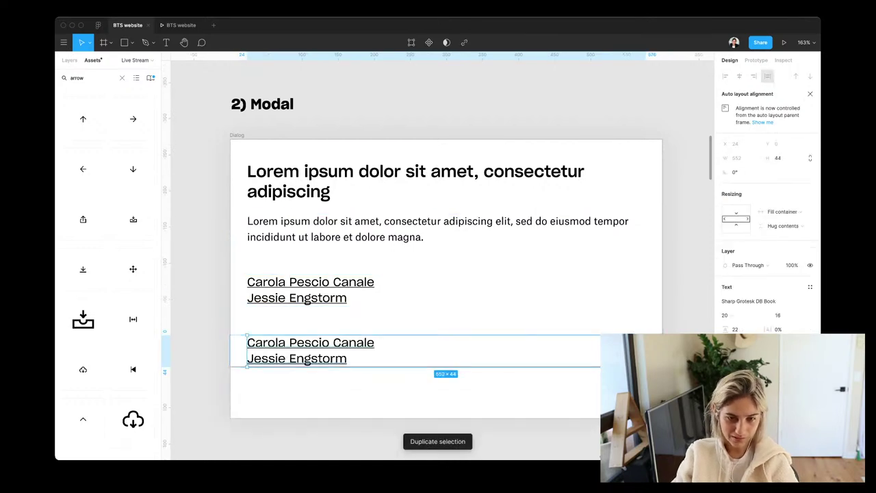
key("Return")
key("BackSpace")
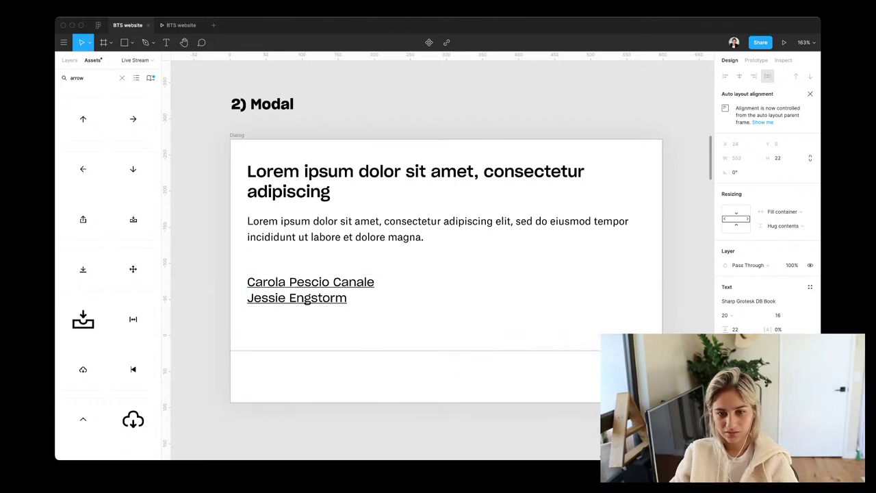
key("Escape")
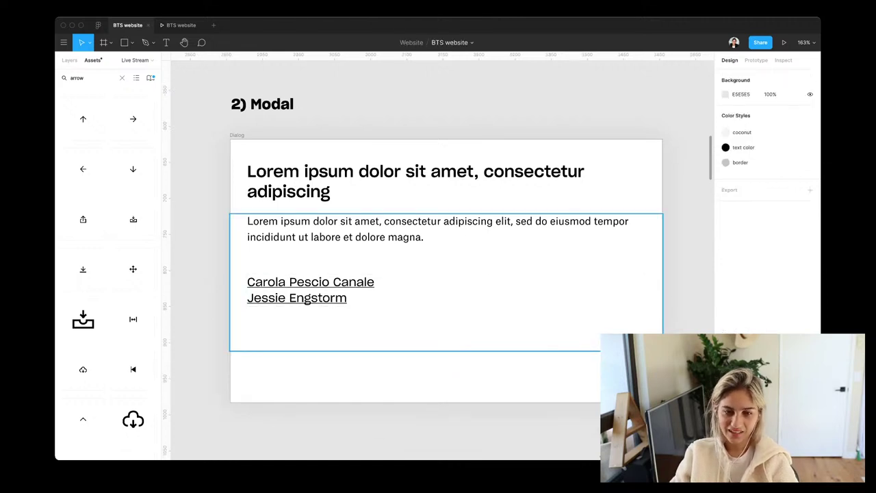
left_click(410, 342)
key("Delete")
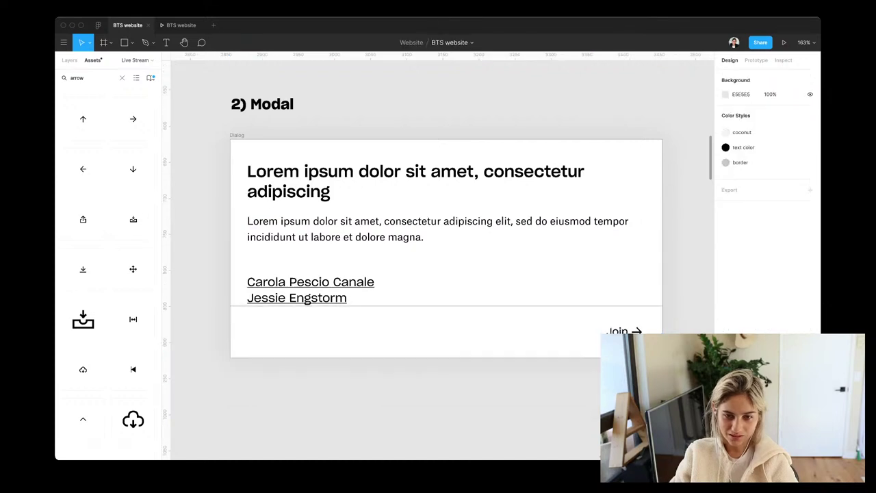
Add blank lines after the speaker names, growing the block to 552×66
left_click(308, 289)
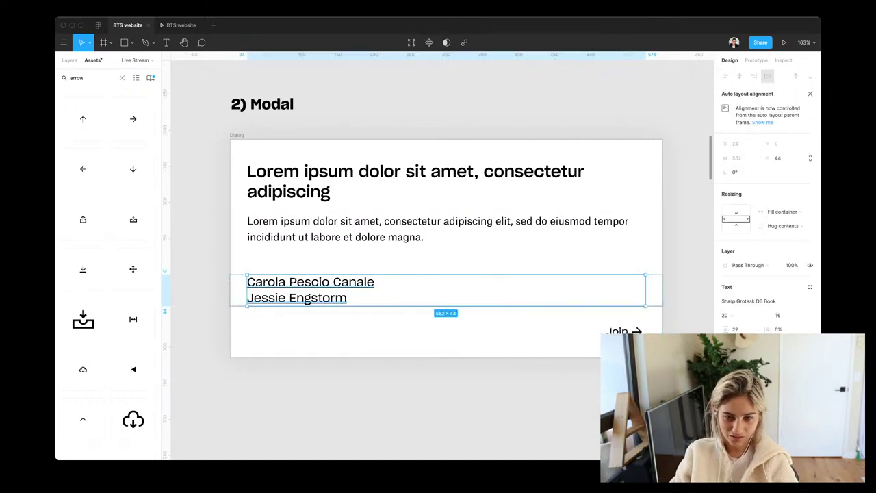
key("Return")
key("Right")
key("Return")
key("Return")
key("Return")
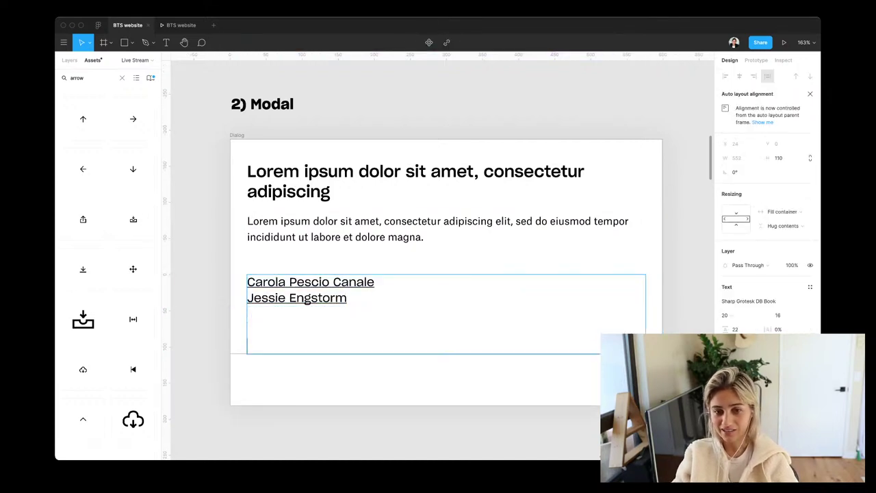
key("BackSpace")
key("BackSpace")
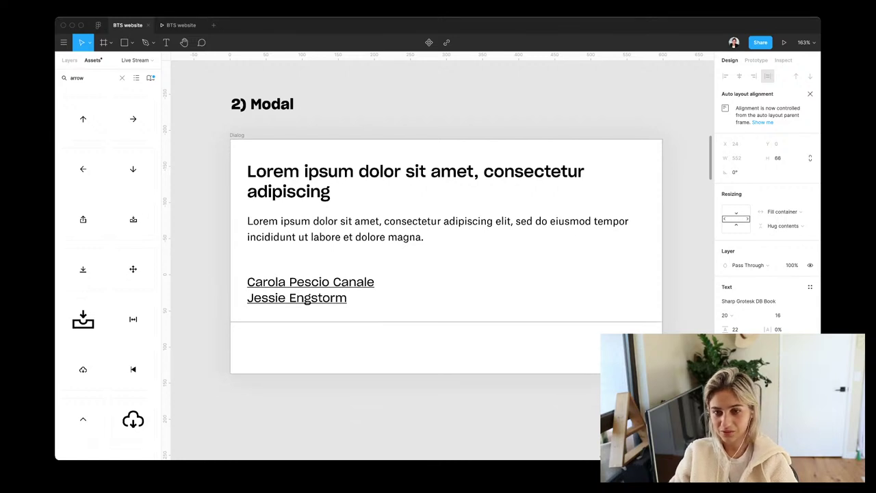
key("Escape")
scroll(526, 334, "down", 5)
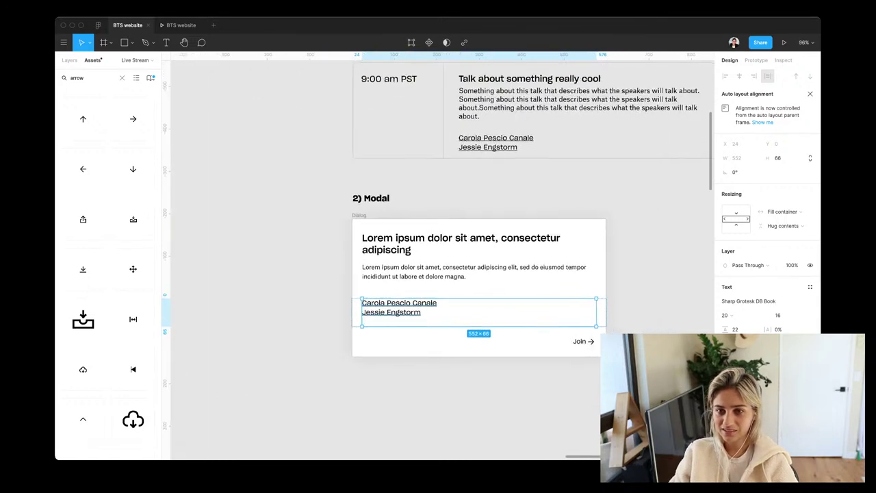
Replace the dialog's placeholder paragraph with the top card's talk description
double_click(578, 103)
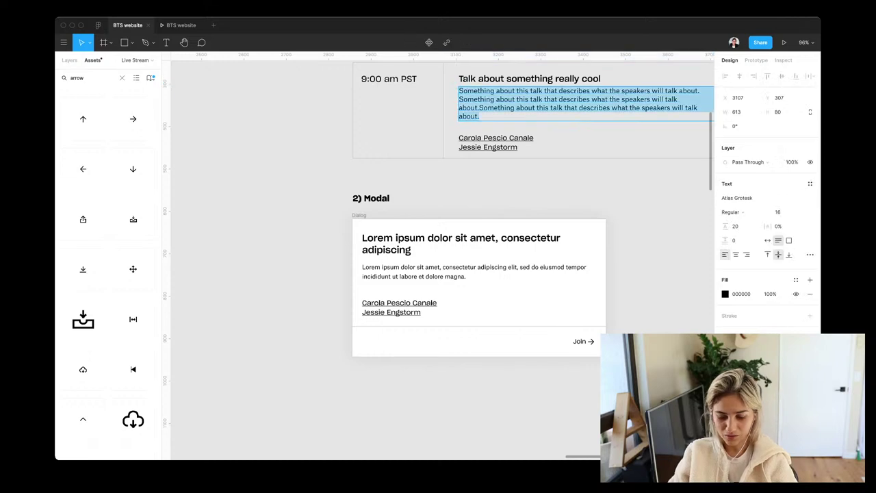
key("ctrl+c")
double_click(474, 272)
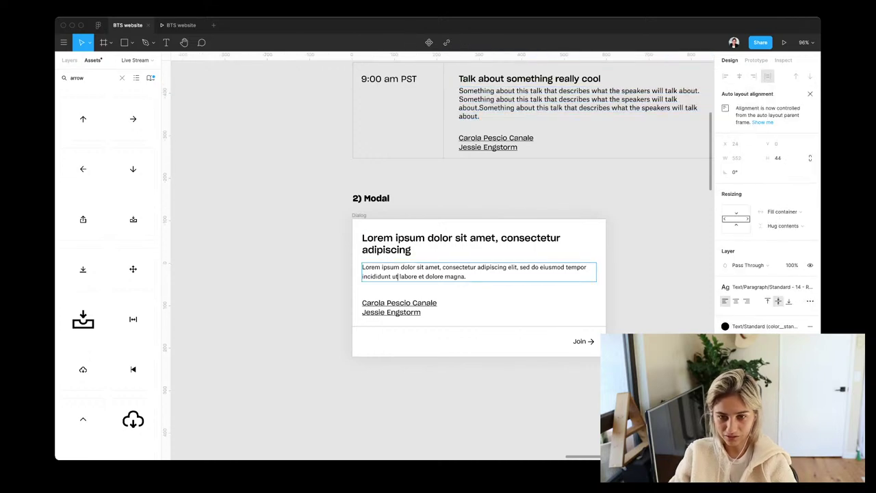
key("ctrl+v")
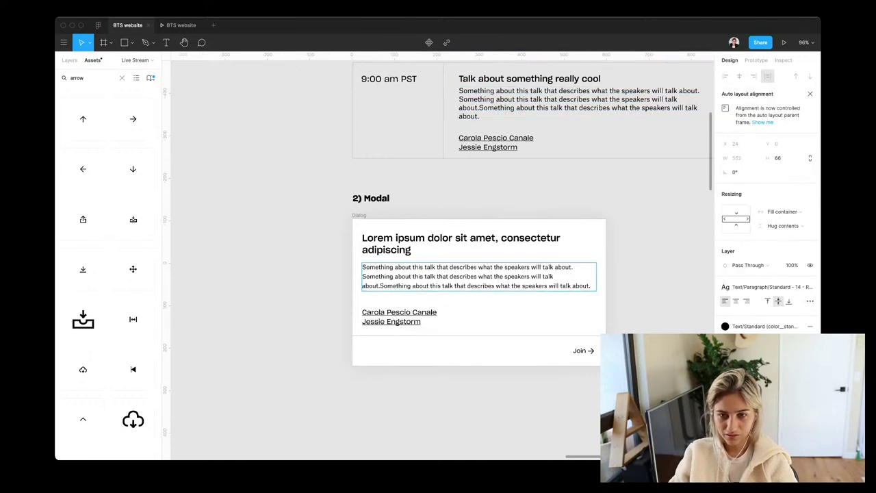
left_click(460, 244)
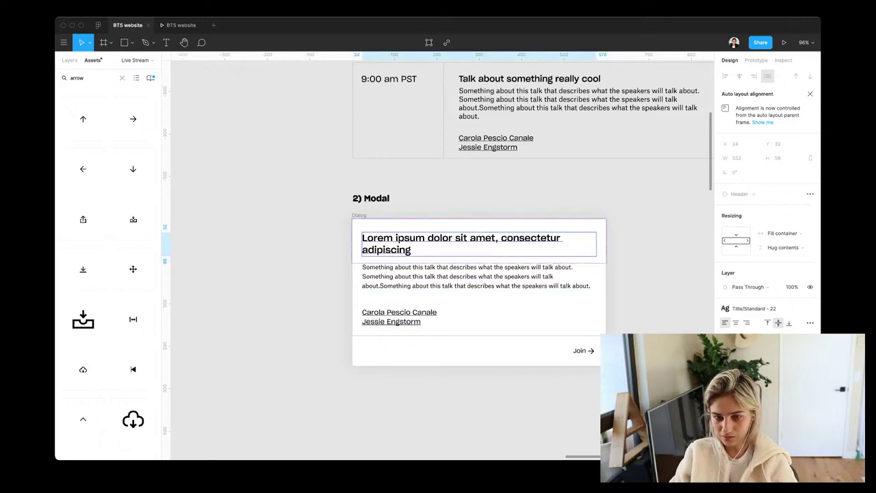
key("Escape")
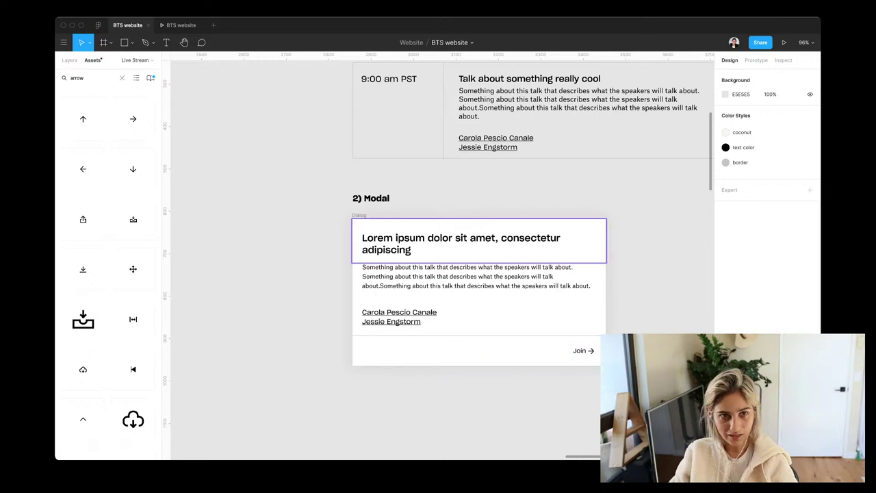
Search assets for 'close' and detach the dialog's Header instance
double_click(76, 77)
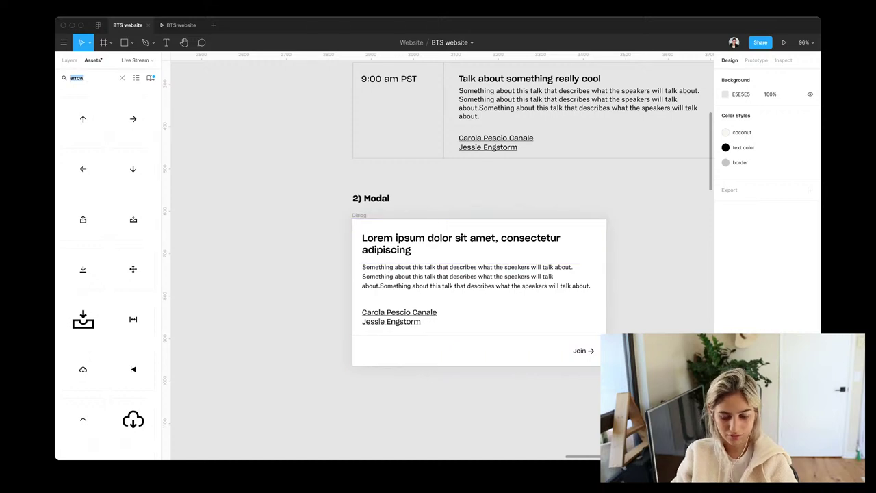
type("close")
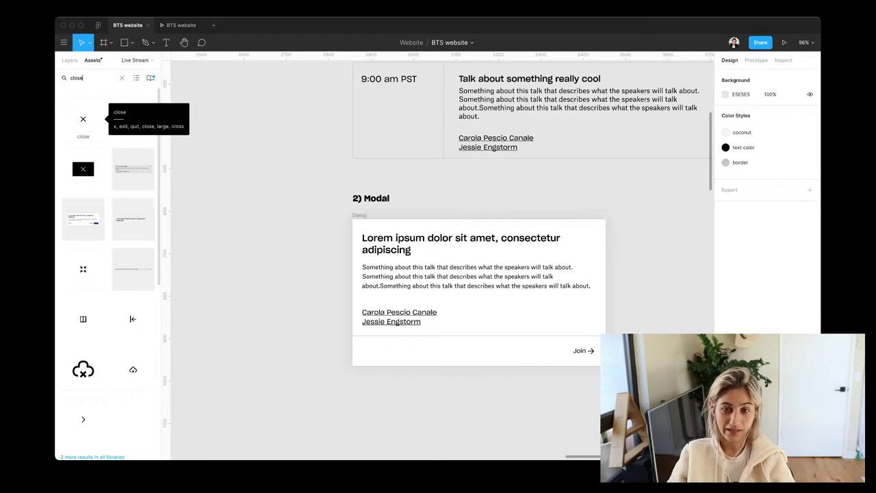
left_click_drag(83, 119, 594, 231)
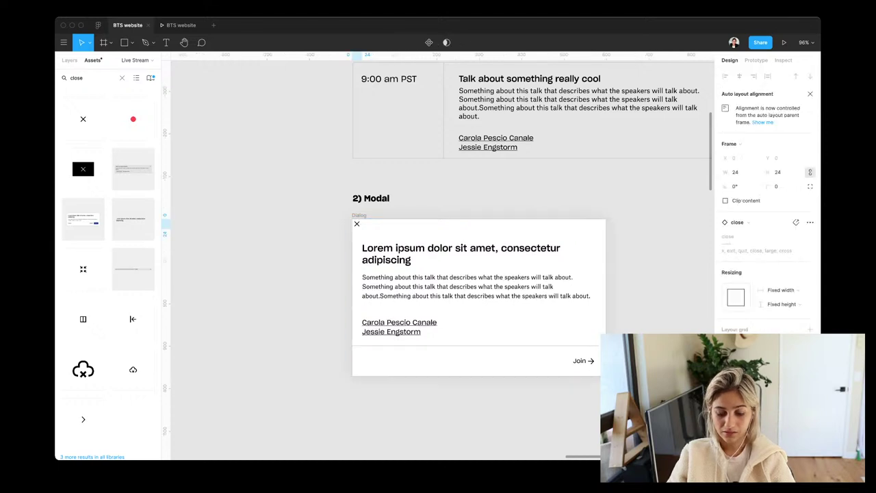
key("ctrl+z")
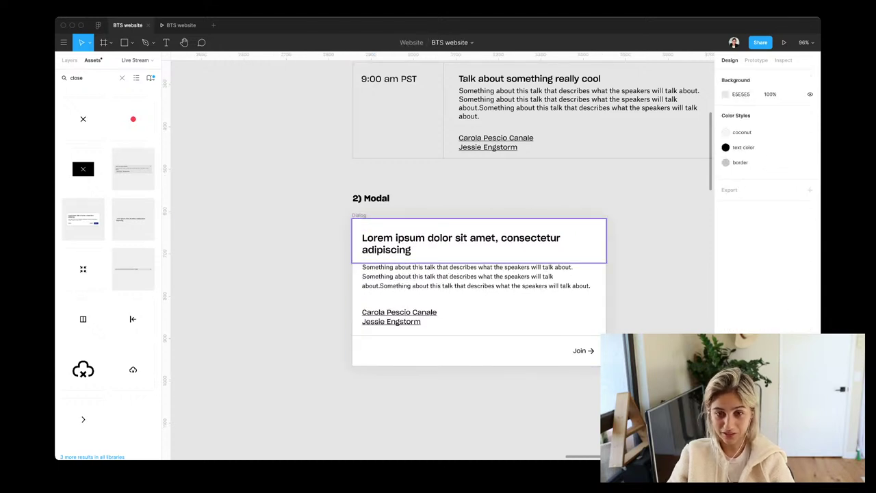
left_click(466, 243)
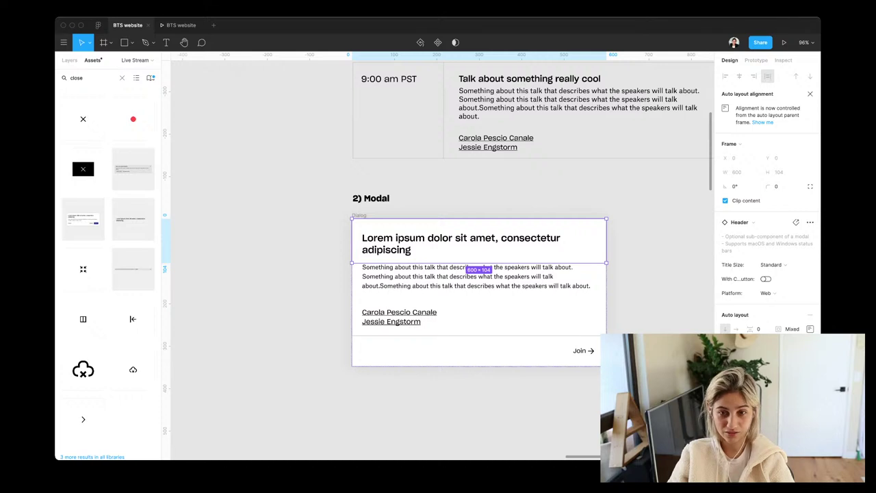
right_click(372, 225)
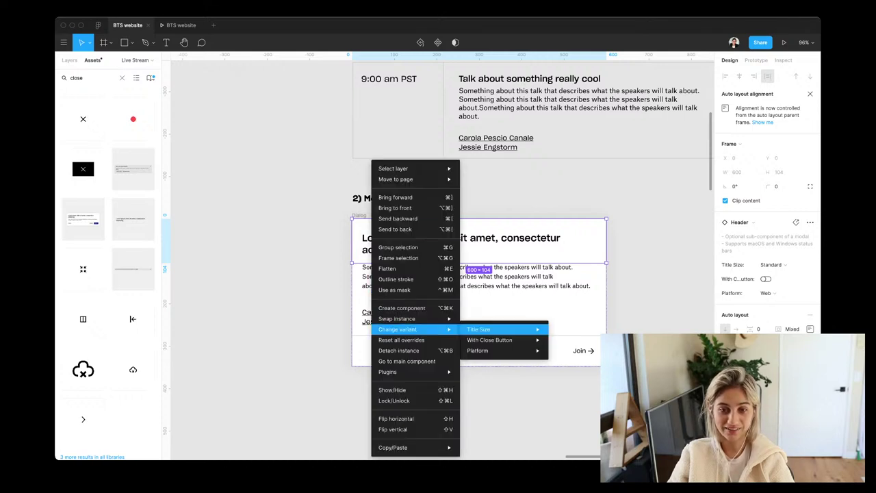
left_click(399, 350)
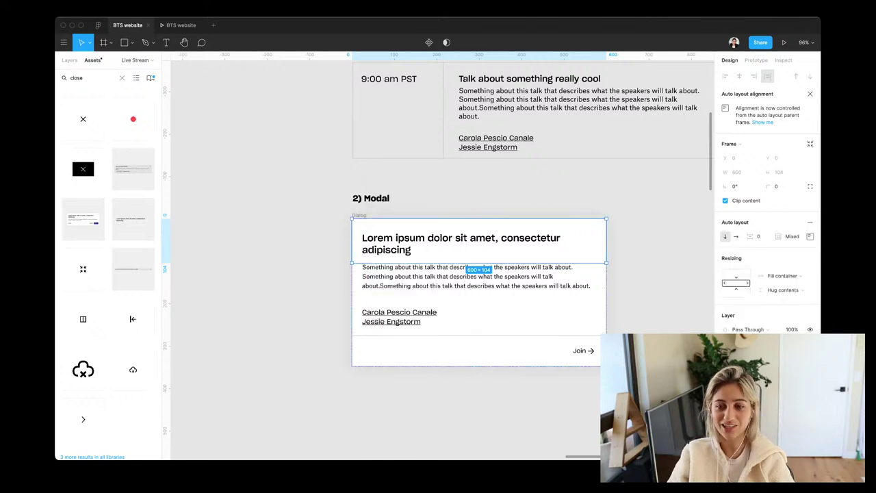
key("Escape")
Place the 24×24 close icon at the Dialog's top-right corner and group them together
key("ctrl+v")
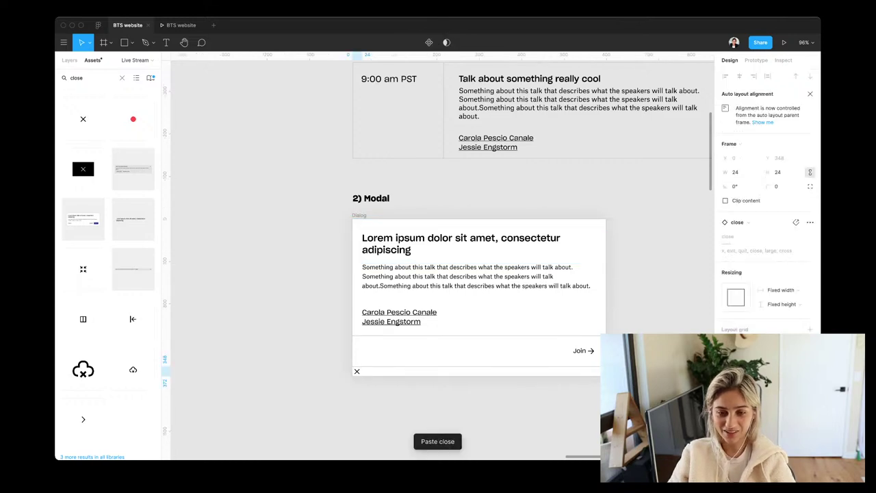
key("ctrl+z")
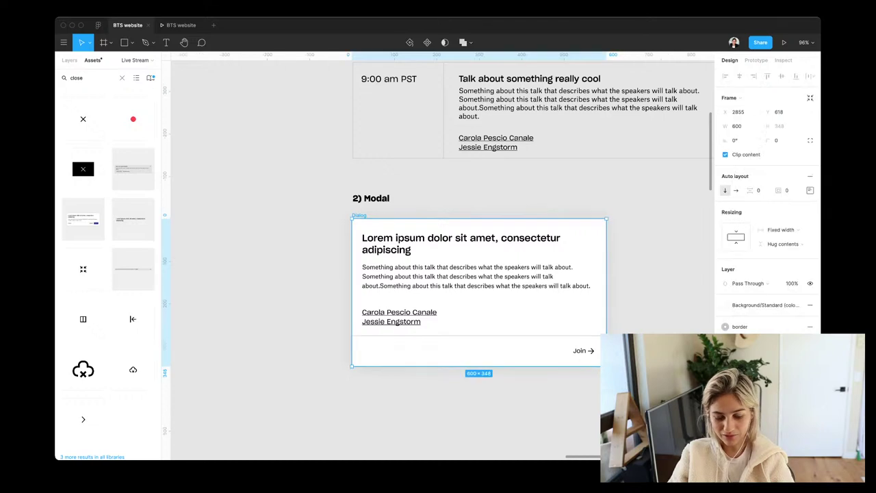
key("ctrl+v")
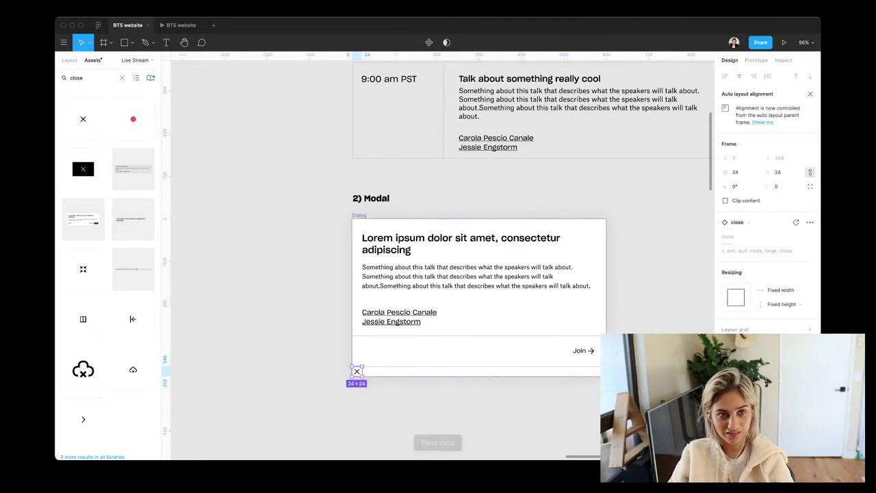
left_click(69, 60)
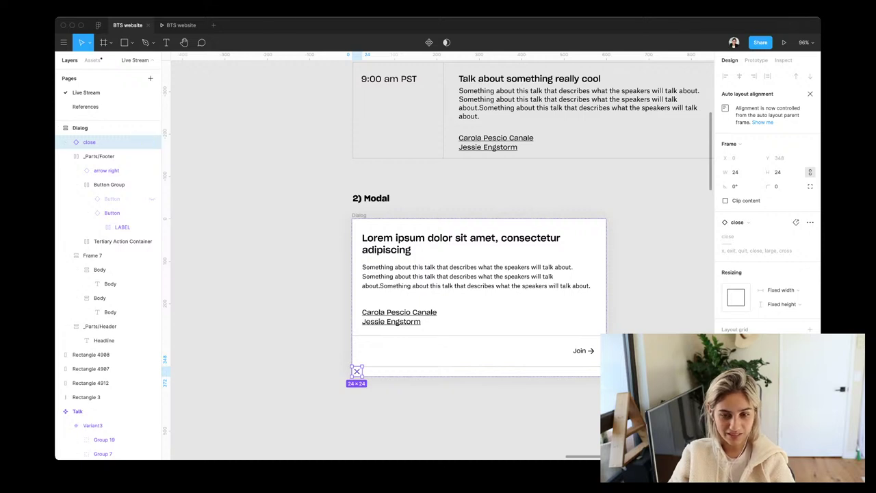
key("Delete")
key("super+v")
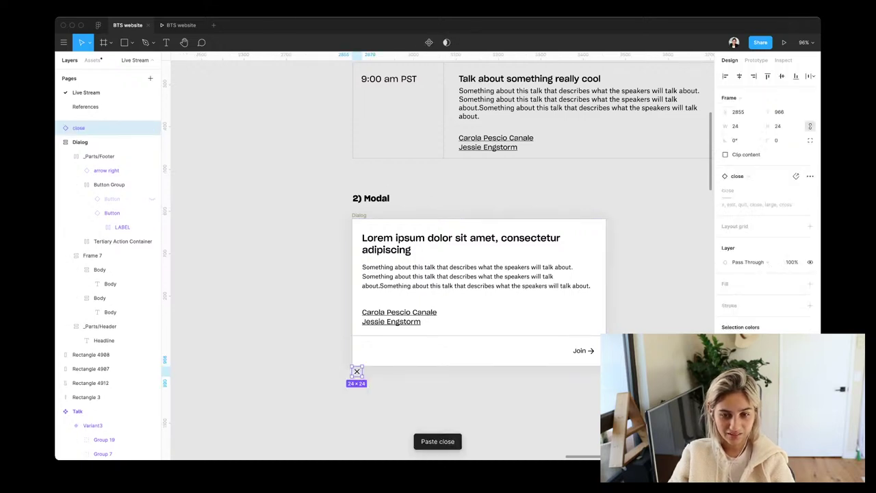
left_click_drag(356, 371, 593, 232)
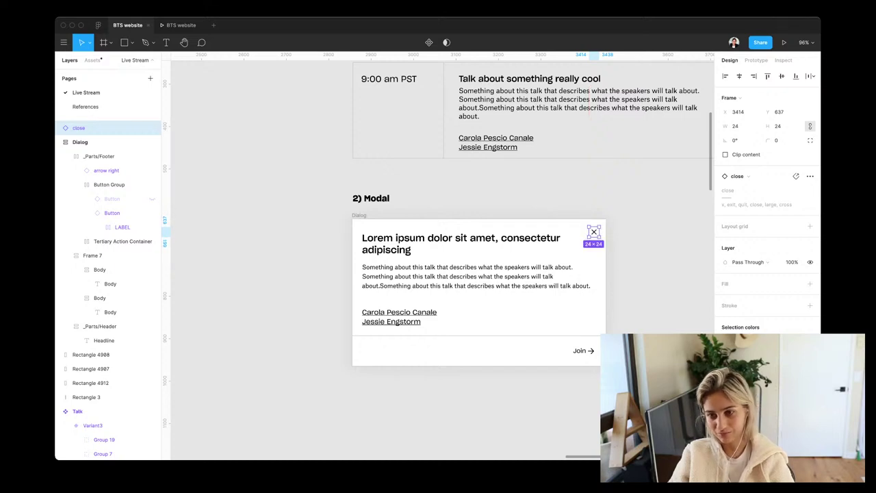
key("Escape")
left_click_drag(639, 206, 340, 403)
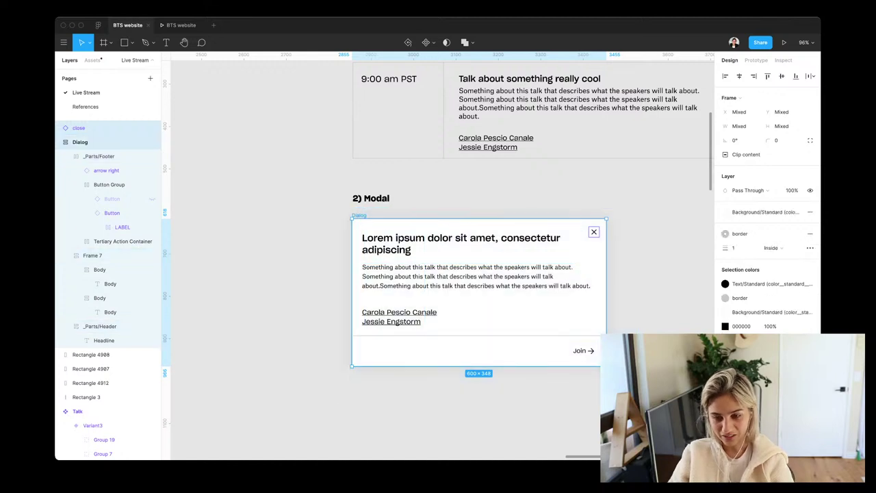
key("super+g")
key("Escape")
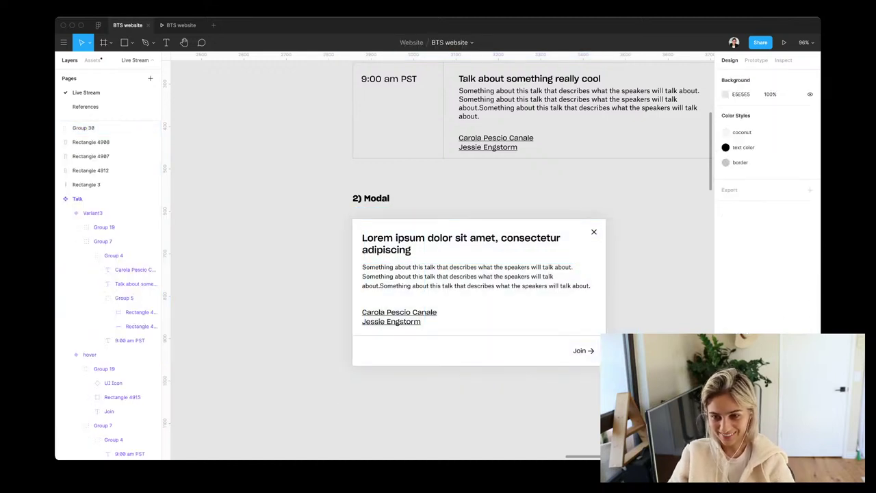
Duplicate the description paragraph and change the copy's text to 'Design talk'
double_click(594, 232)
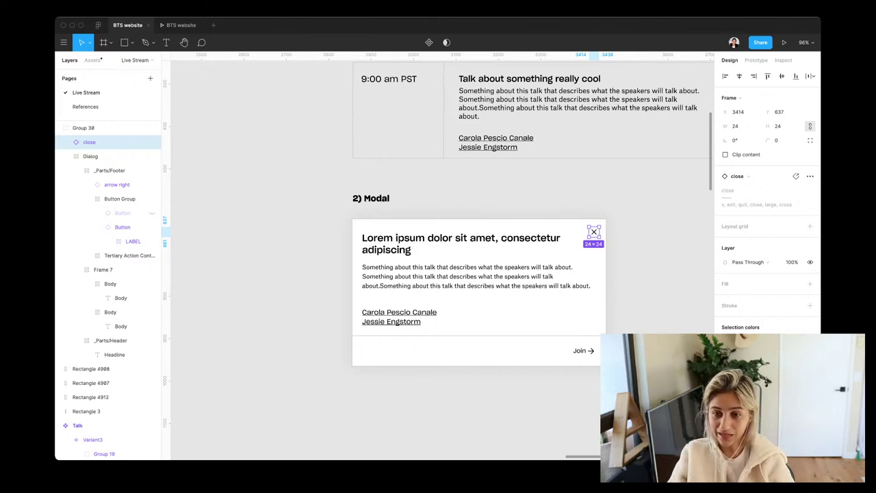
left_click(121, 326)
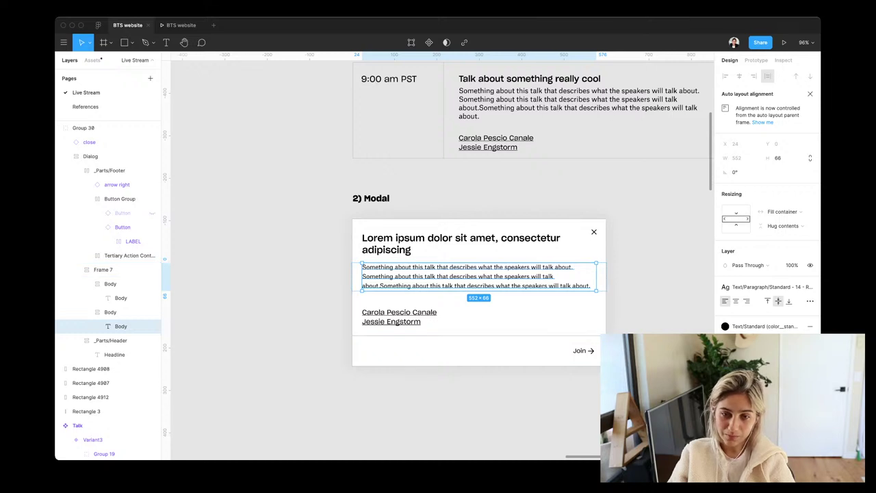
key("Return")
key("Escape")
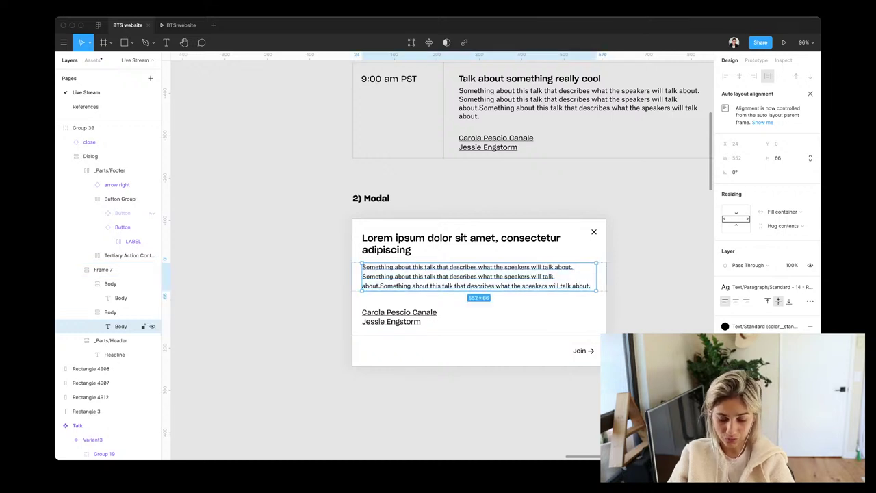
key("super+d")
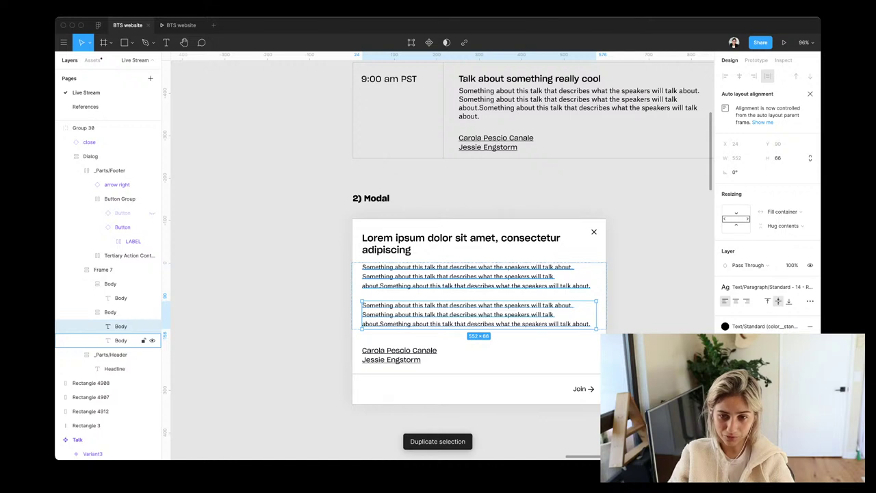
key("Return")
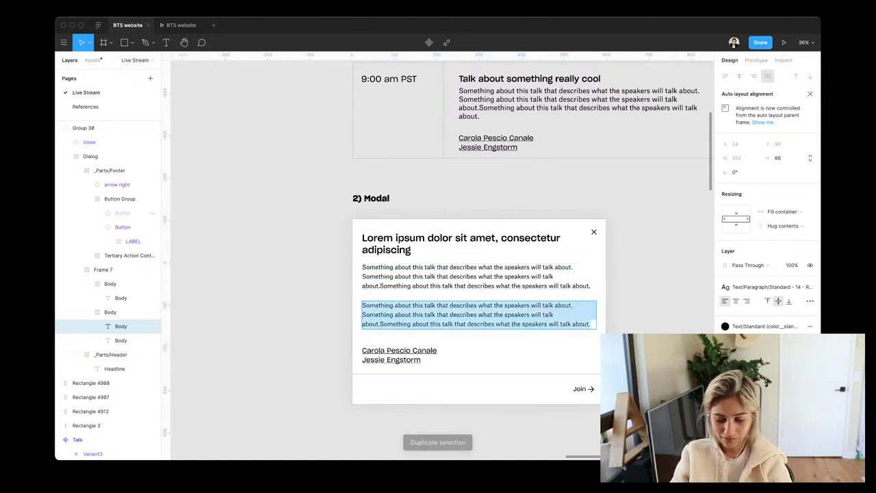
type("Design talk")
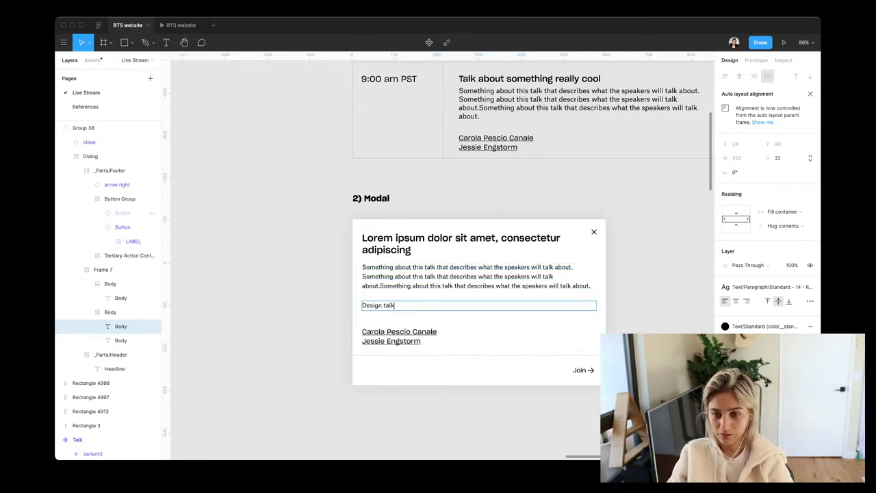
key("Escape")
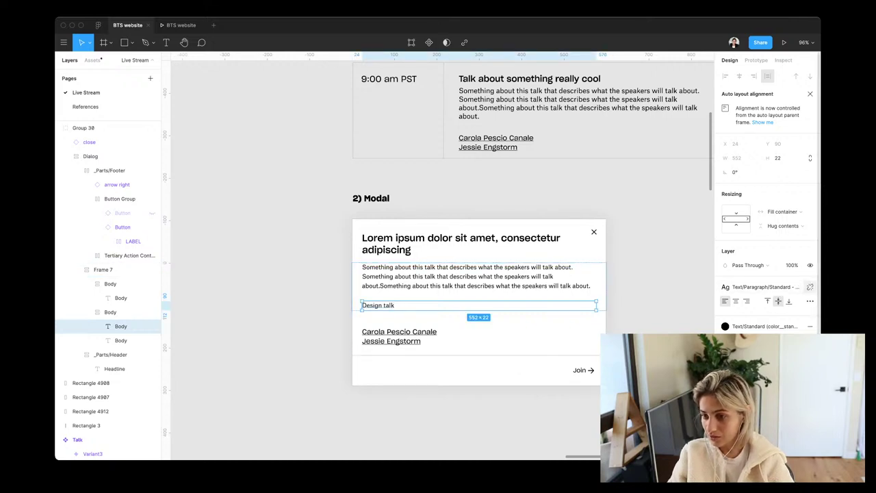
Detach the text style from 'Design talk', keep it at size 14, and make it grey
left_click(810, 287)
left_click(781, 315)
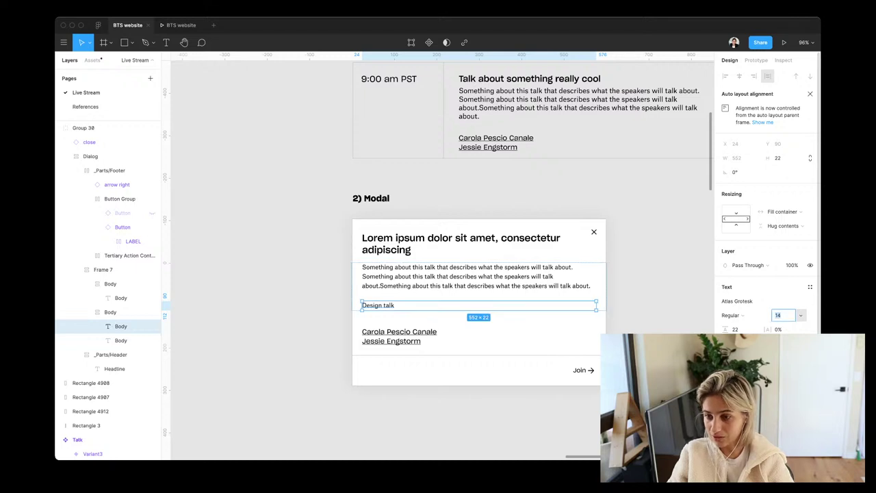
type("12")
key("Return")
key("Up")
key("Up")
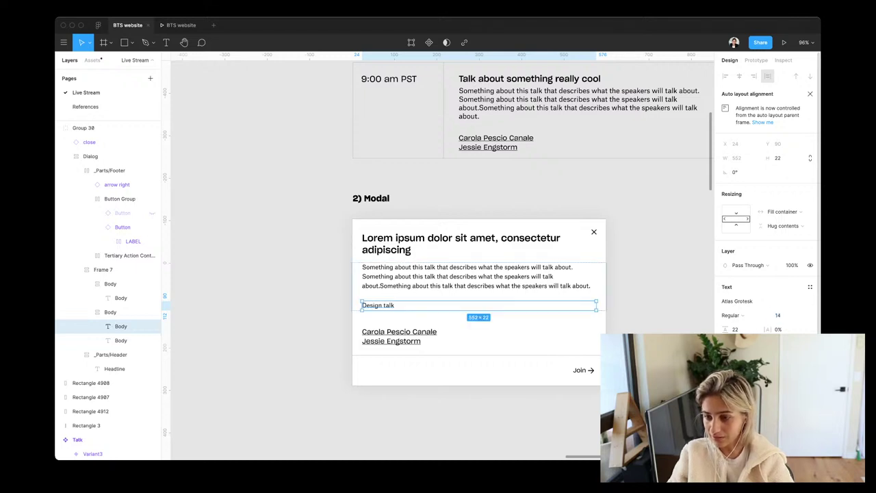
left_click(810, 287)
left_click(753, 346)
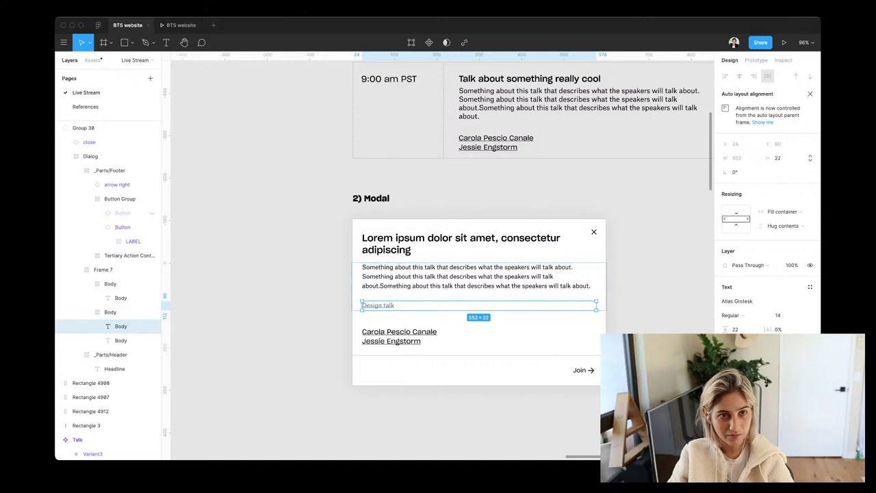
Find the emoji smile icon in Assets and place it beside the Design talk line
key("alt+2")
type("d")
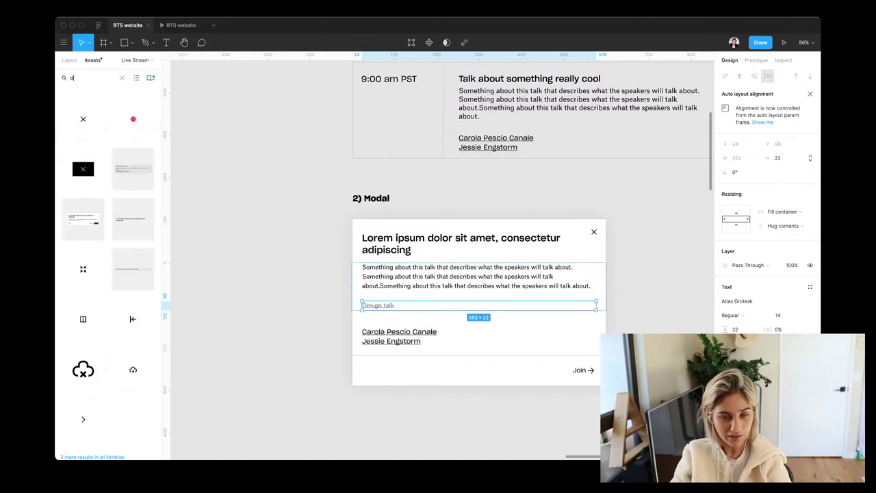
type("esign")
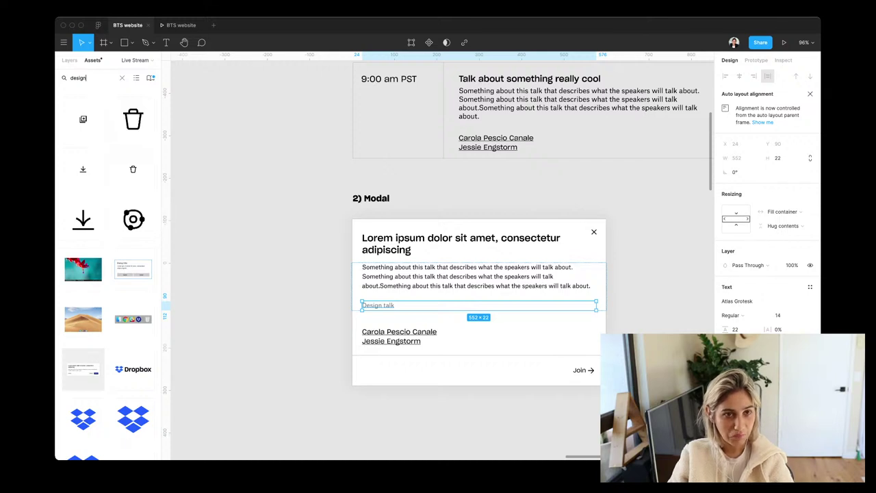
key("super+a")
type("s")
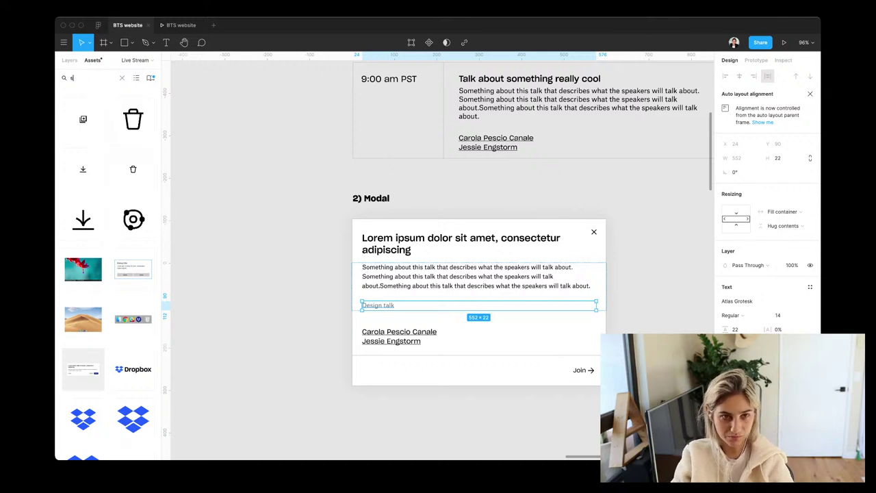
type("mile")
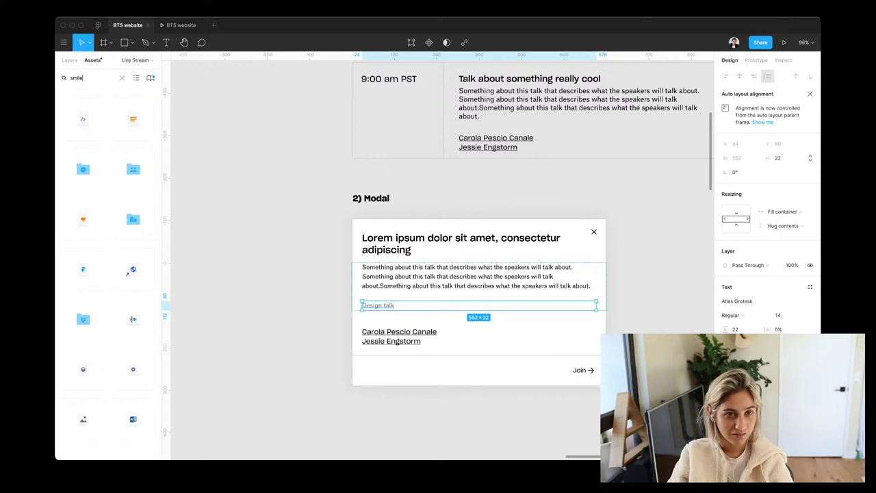
mouse_move(83, 119)
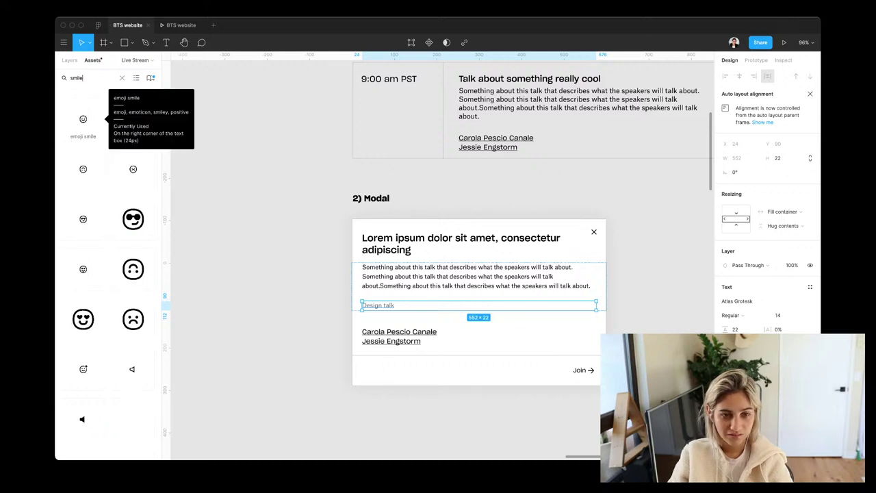
left_click_drag(93, 120, 368, 306)
left_click(378, 325)
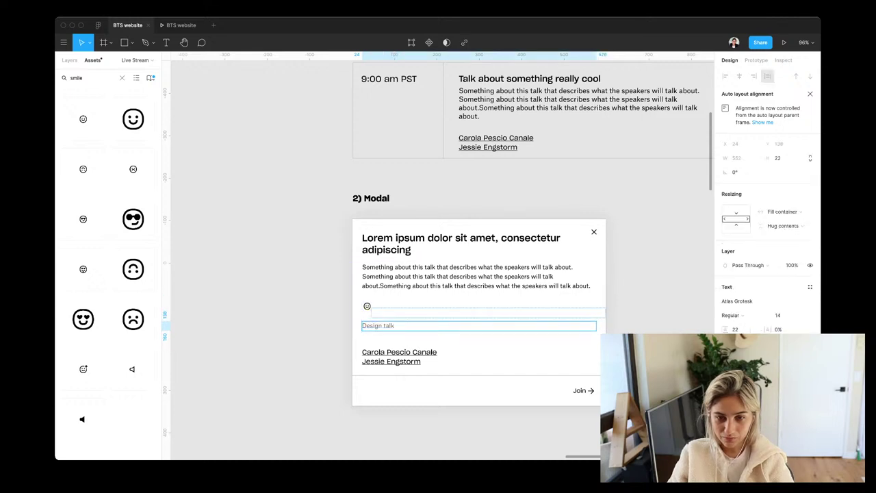
Group the emoji with Design talk at 0 spacing, with the emoji on the left
key("Up")
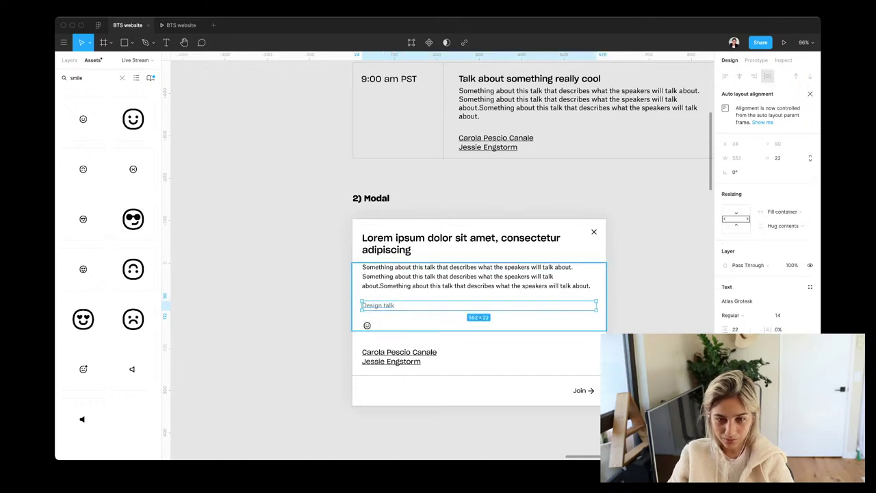
left_click(367, 325, "shift")
key("super+g")
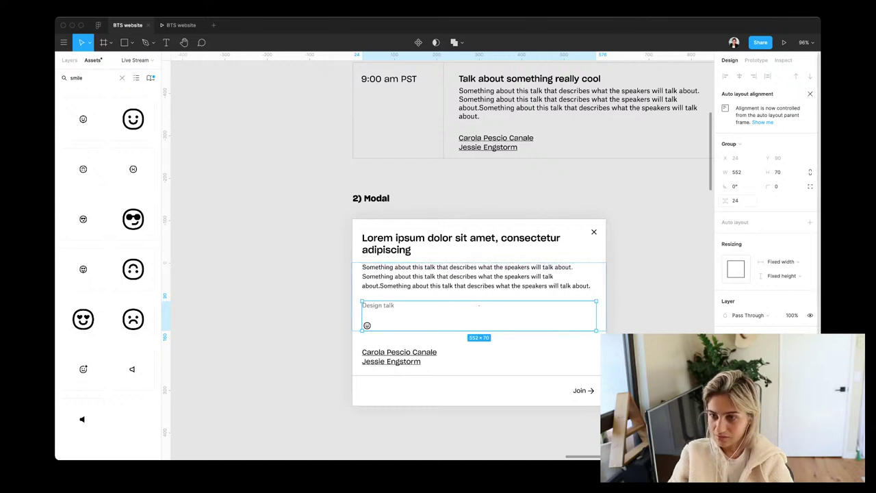
left_click(735, 200)
type("0")
key("Return")
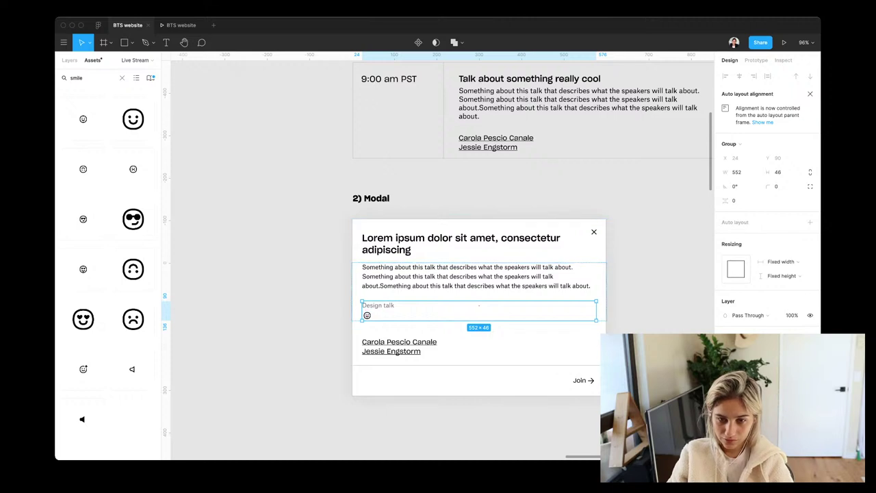
left_click(378, 305)
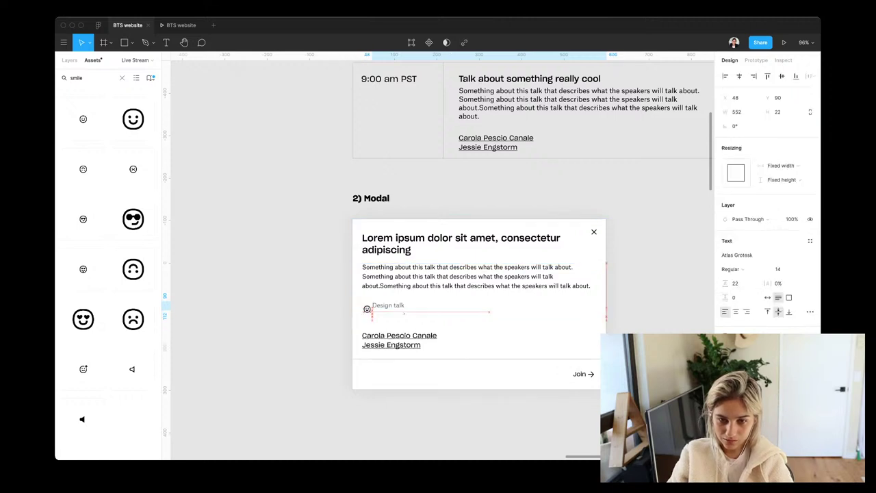
left_click_drag(363, 306, 373, 306)
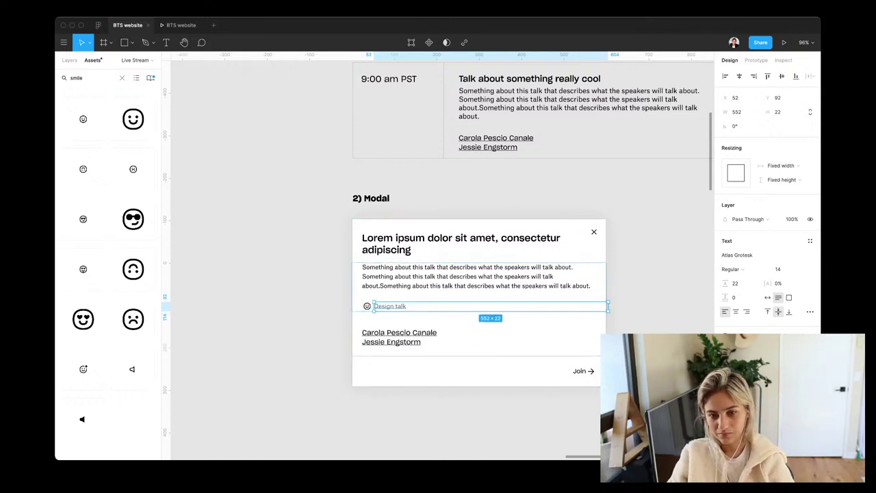
Open the fill colour styles for the smile icon's inner shape
left_click(367, 306)
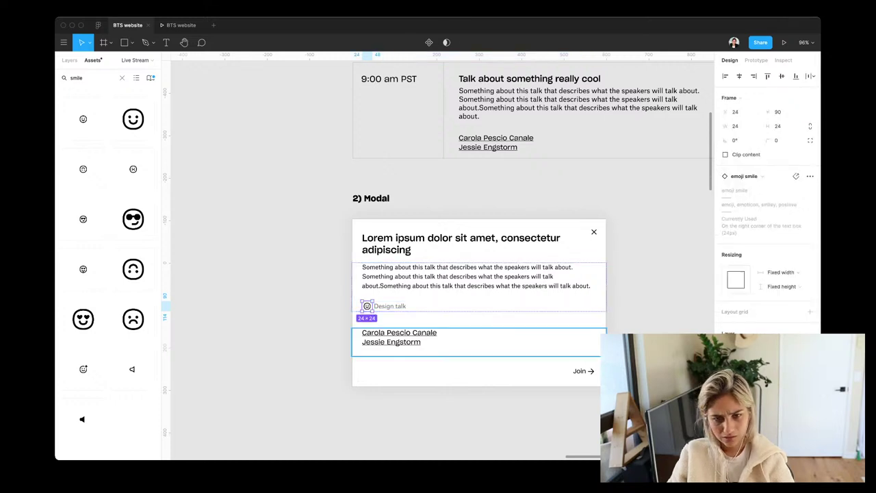
key("Return")
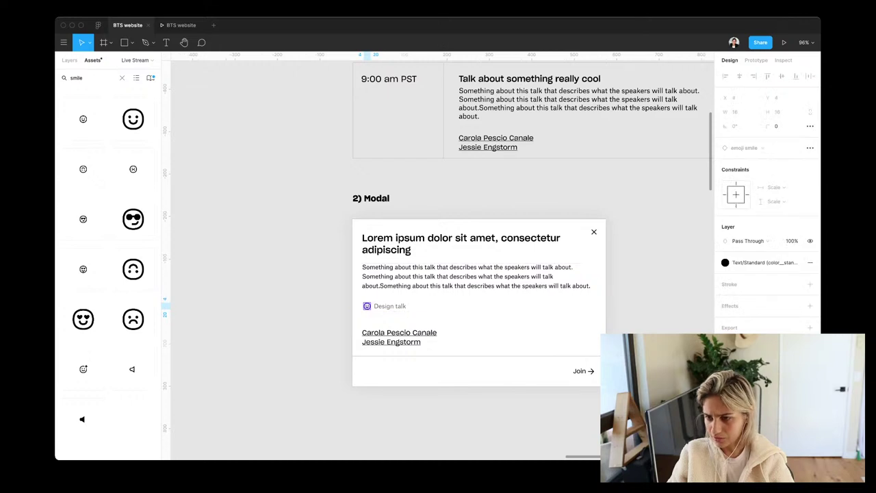
left_click(763, 262)
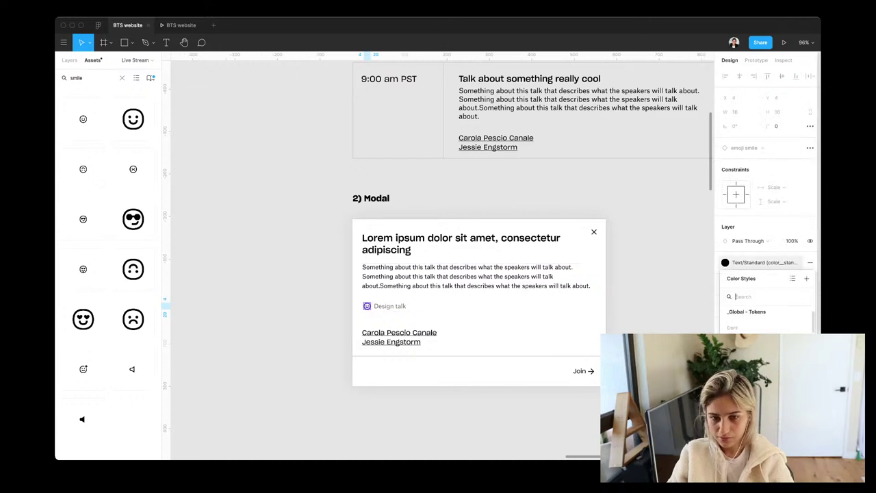
key("Escape")
key("Escape")
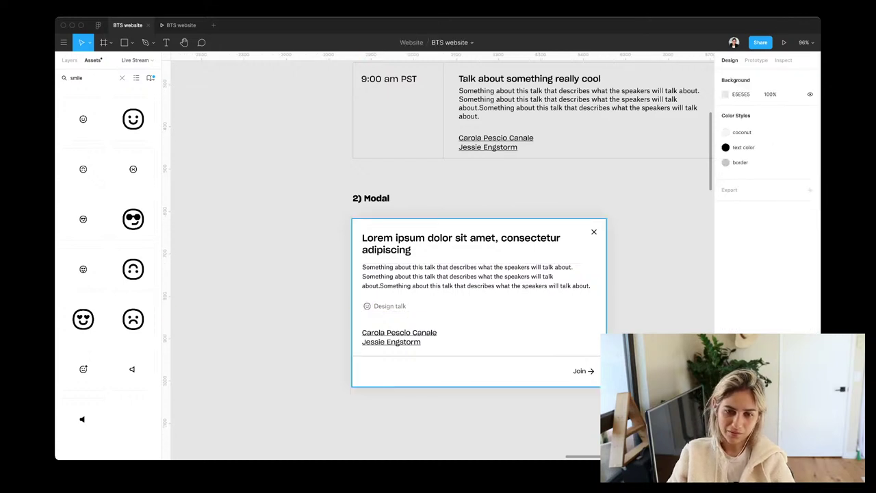
Move the Design talk tag row above the description in the modal
left_click(479, 308)
double_click(479, 308)
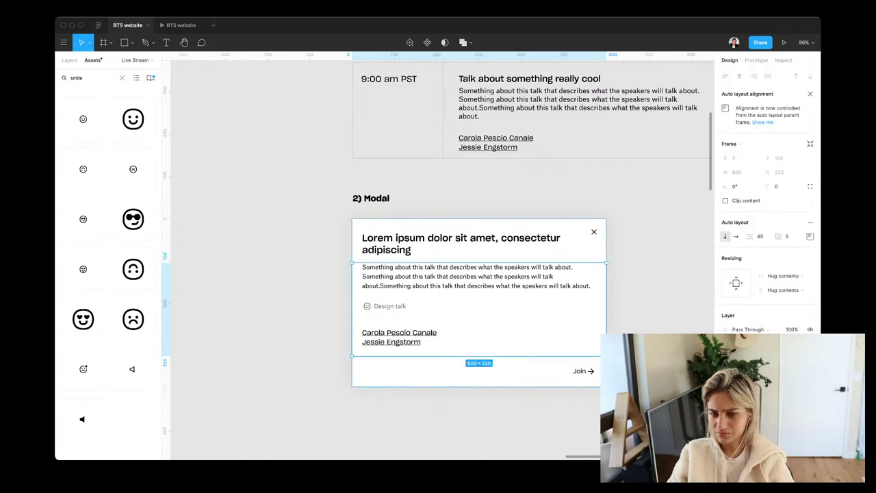
left_click(479, 306)
key("Up")
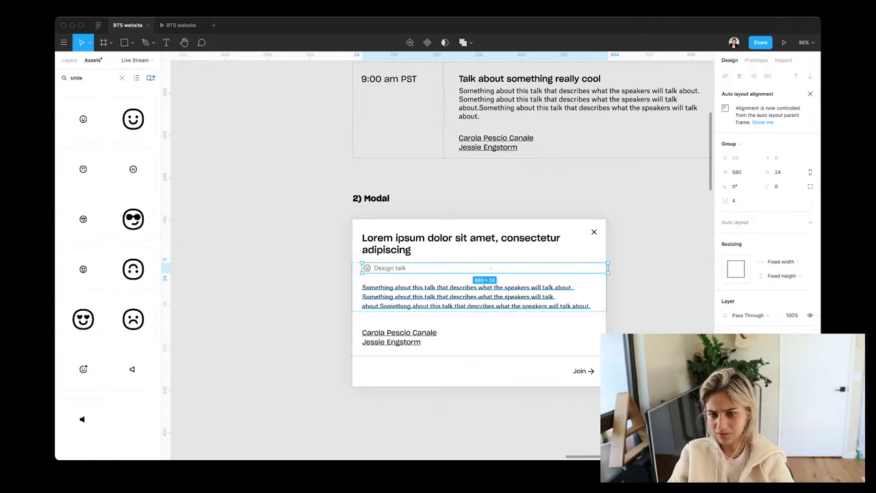
key("Escape")
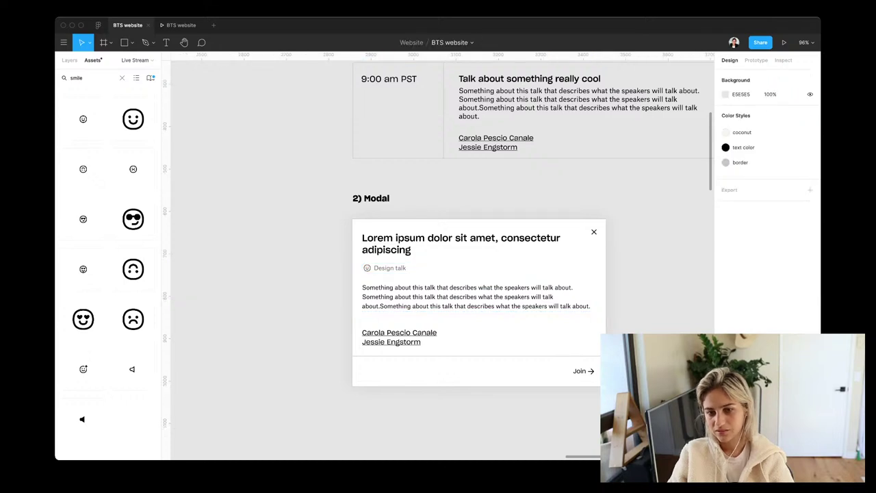
Paste a copy of the Home page frame next to the modal
left_click(479, 363)
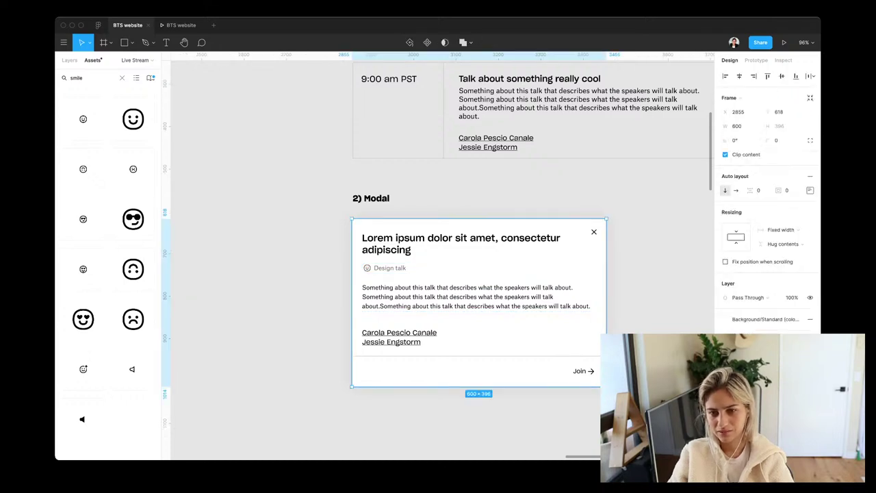
left_click(479, 308)
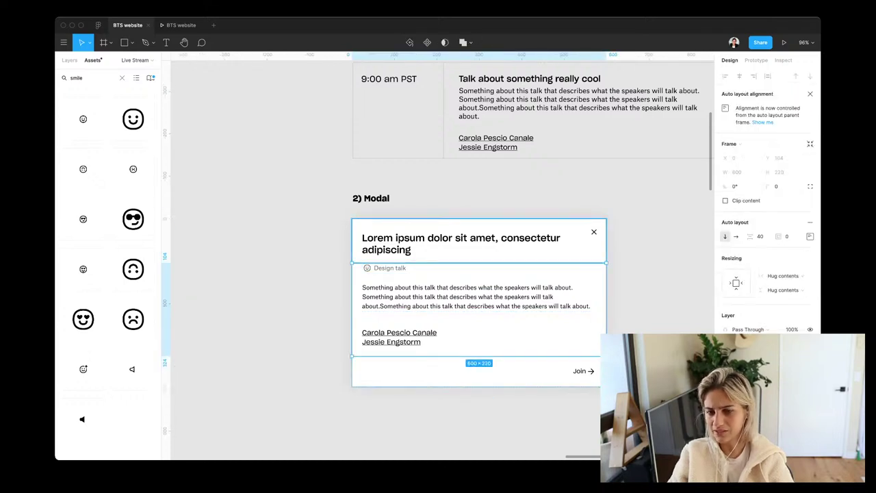
key("Escape")
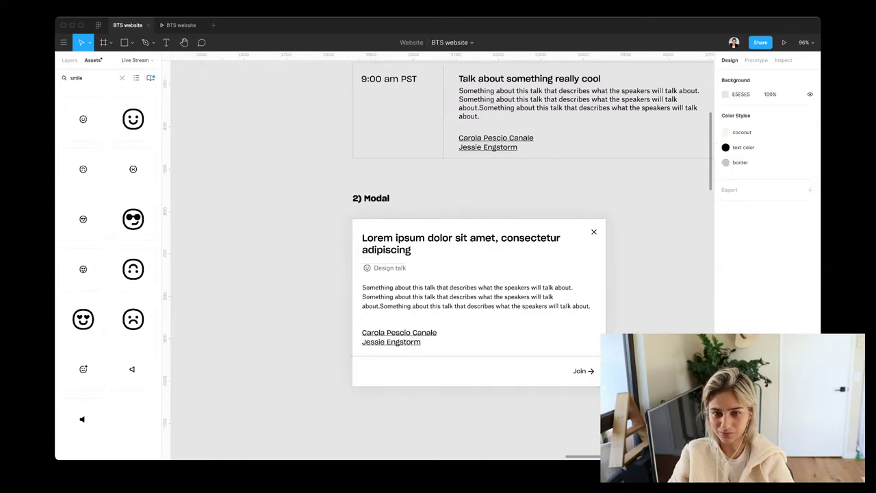
left_click(411, 241)
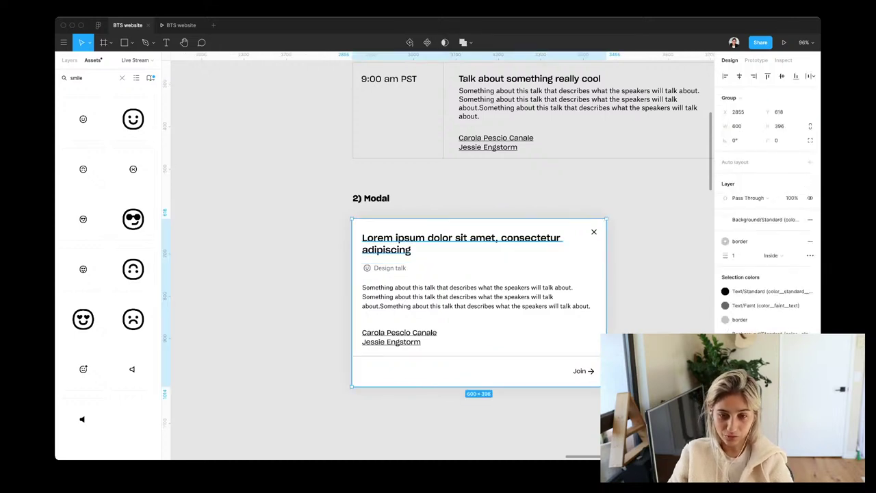
scroll(539, 231, "down", 5)
scroll(438, 260, "left", 5)
scroll(438, 260, "up", 2)
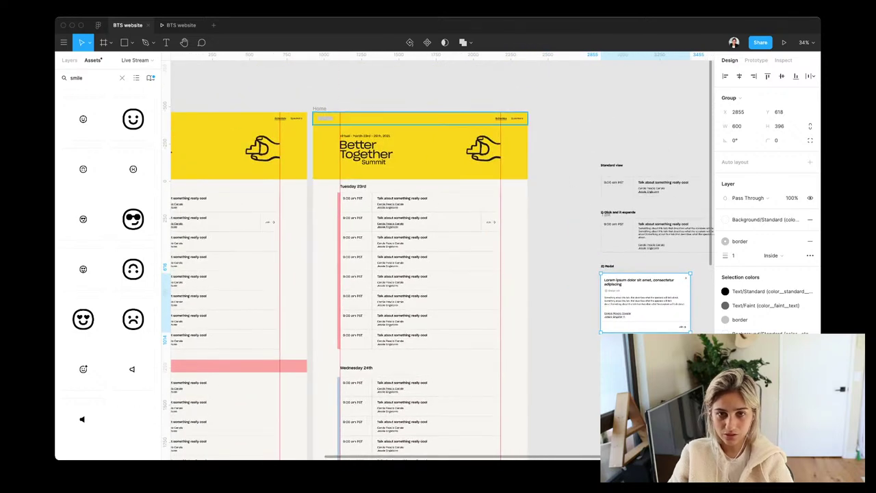
key("super+v")
Position the pasted Home frame to the right of the modal
left_click_drag(701, 143, 643, 126)
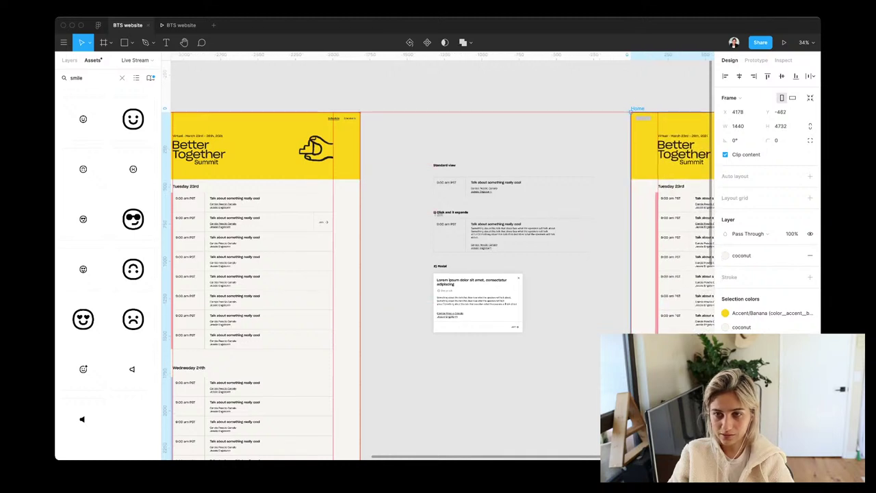
scroll(438, 260, "right", 6)
key("Escape")
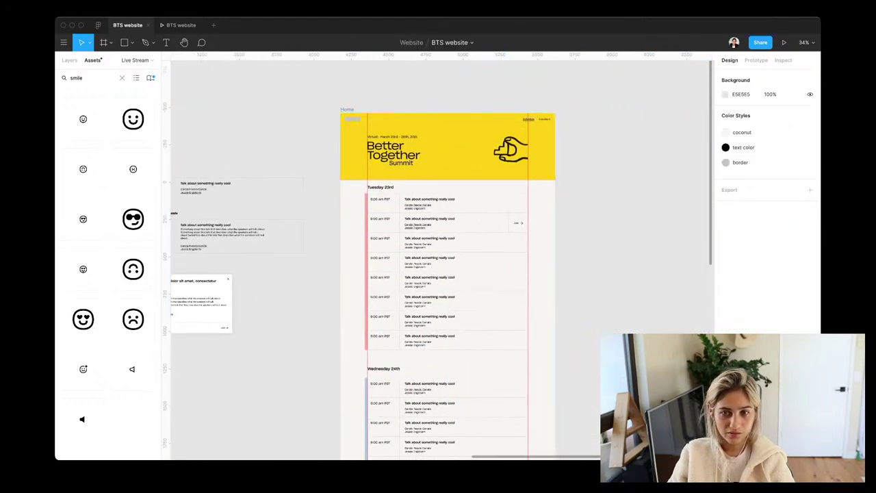
Add a Darken Overlay from Assets over the Home copy, sized 1440×1281
double_click(76, 78)
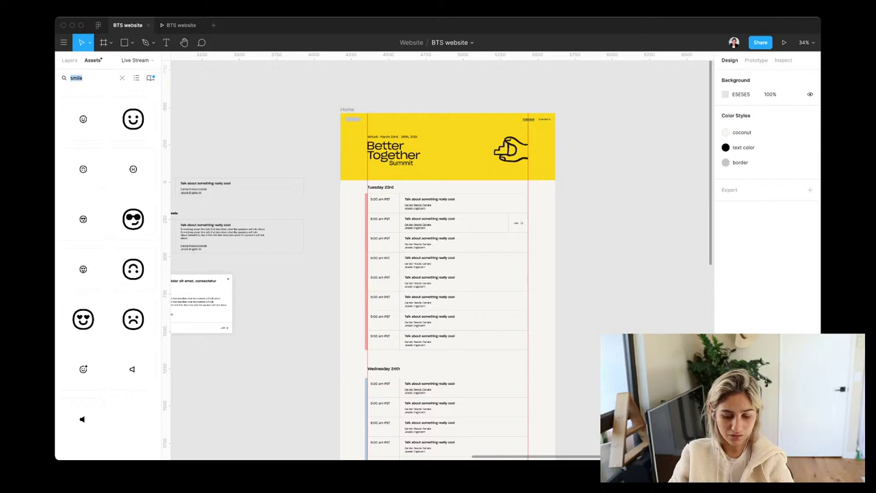
type("ovel")
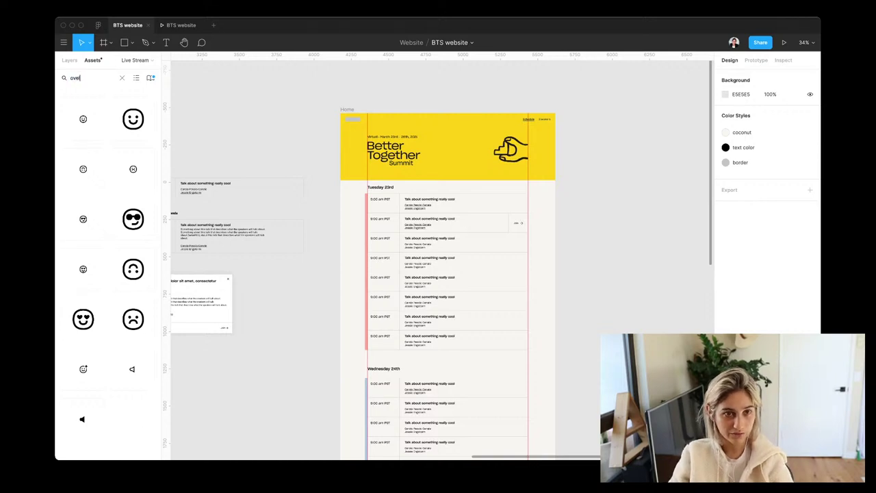
type("ay")
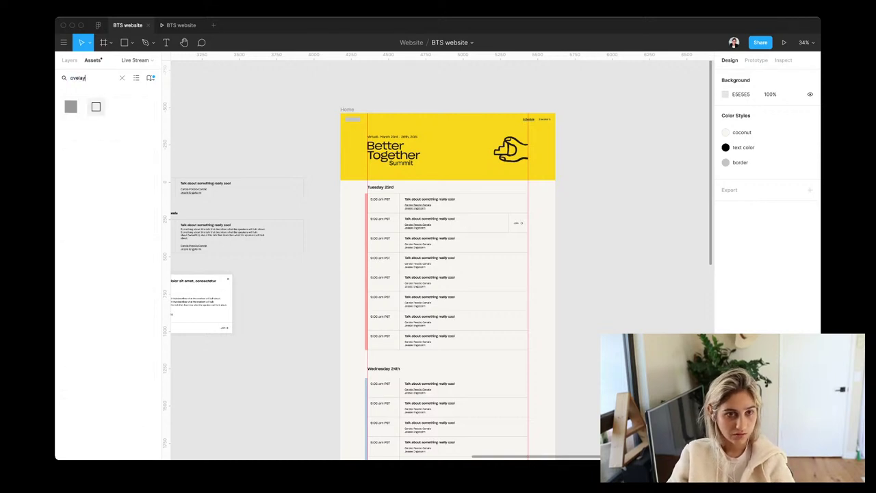
key("BackSpace")
key("BackSpace")
key("BackSpace")
key("BackSpace")
type("verlay")
left_click_drag(71, 106, 335, 273)
scroll(438, 274, "down", 1)
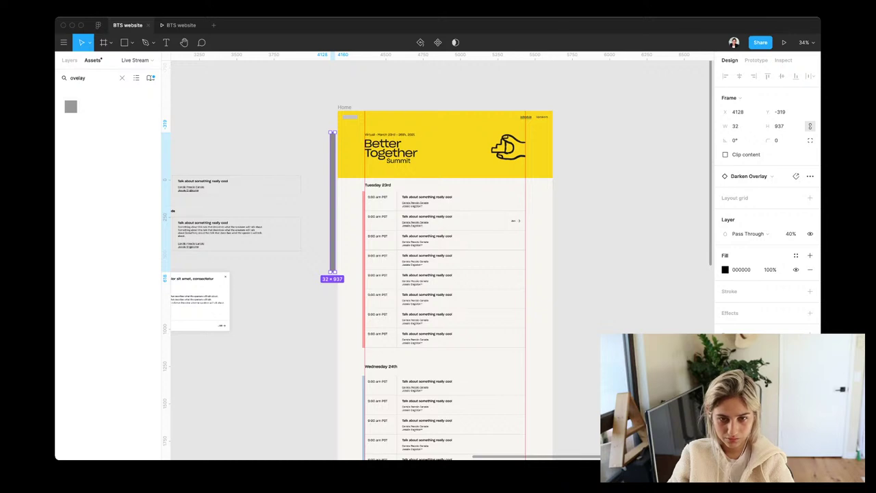
left_click_drag(334, 273, 555, 296)
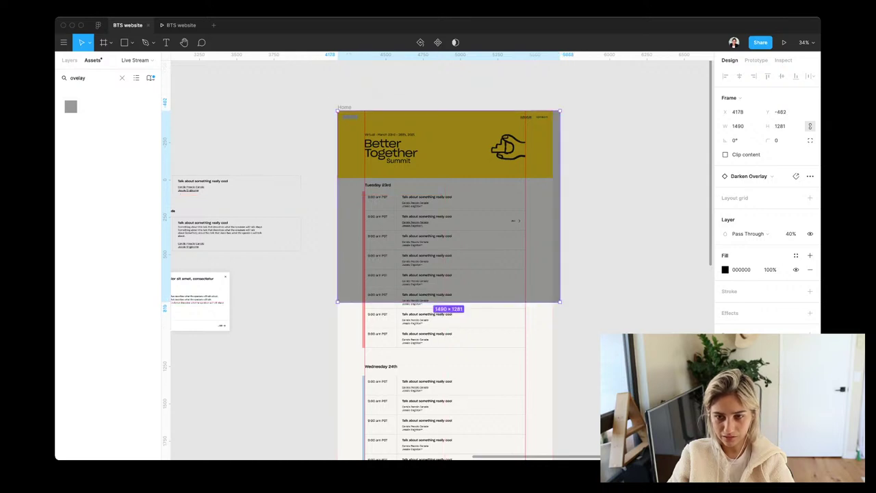
left_click_drag(560, 205, 552, 205)
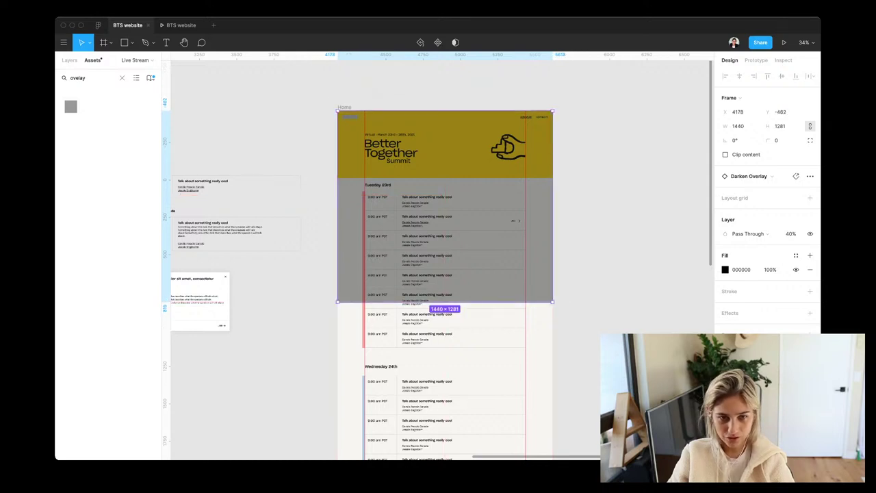
left_click(205, 301)
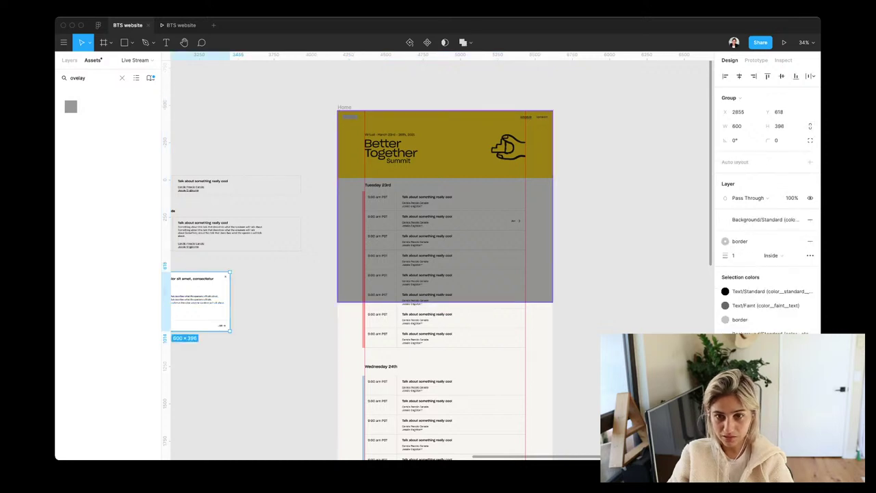
Paste a copy of the talk modal over the darkened Home page and position it
left_click(445, 240)
left_click(201, 301)
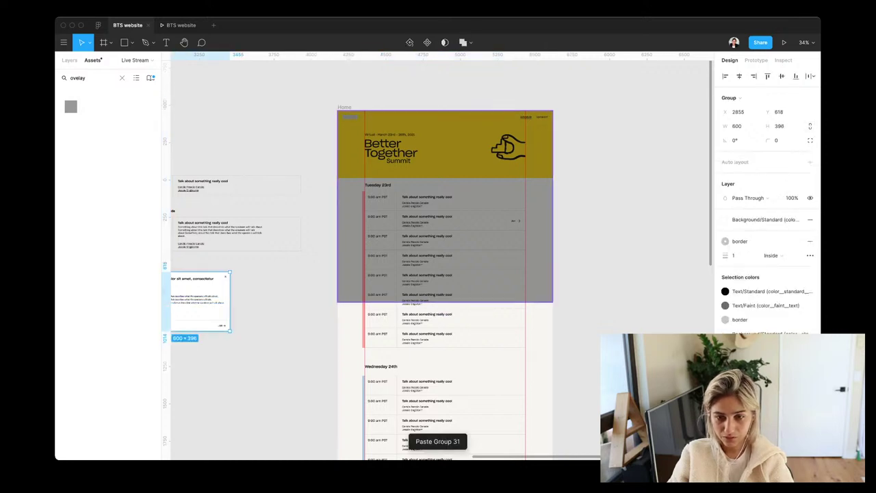
scroll(445, 253, "down", 5)
scroll(445, 253, "left", 2)
scroll(445, 253, "up", 4)
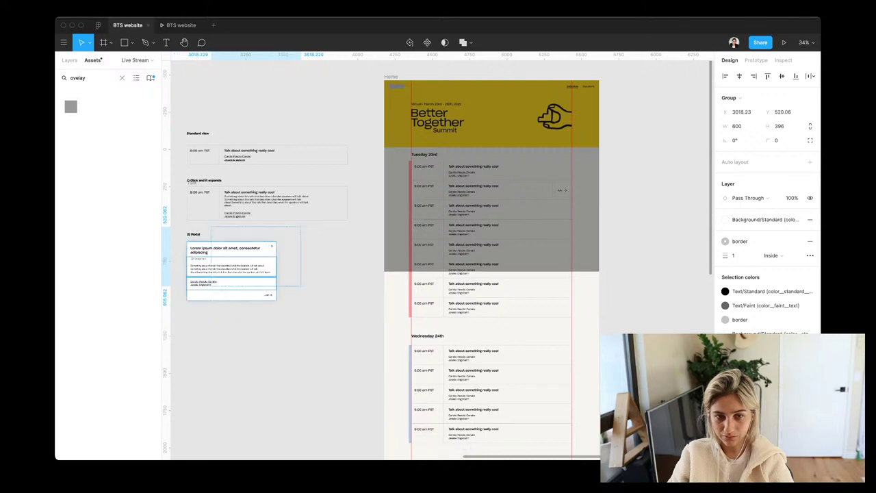
left_click_drag(232, 271, 496, 165)
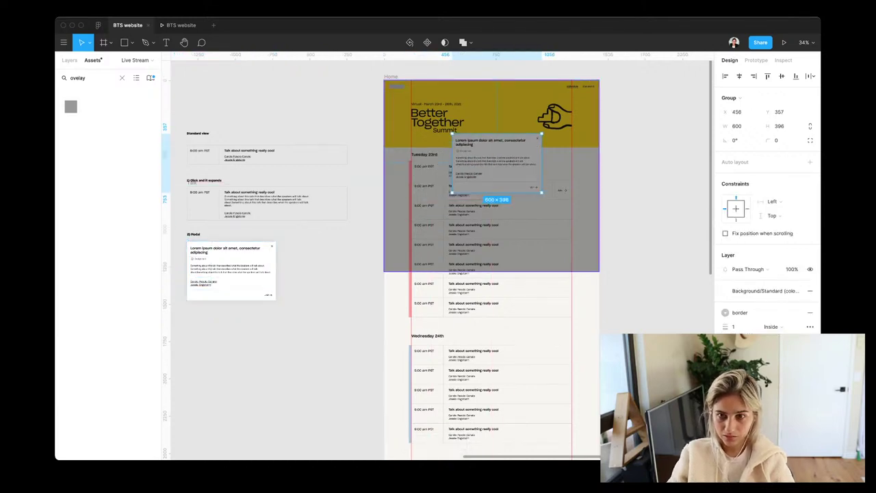
key("super+v")
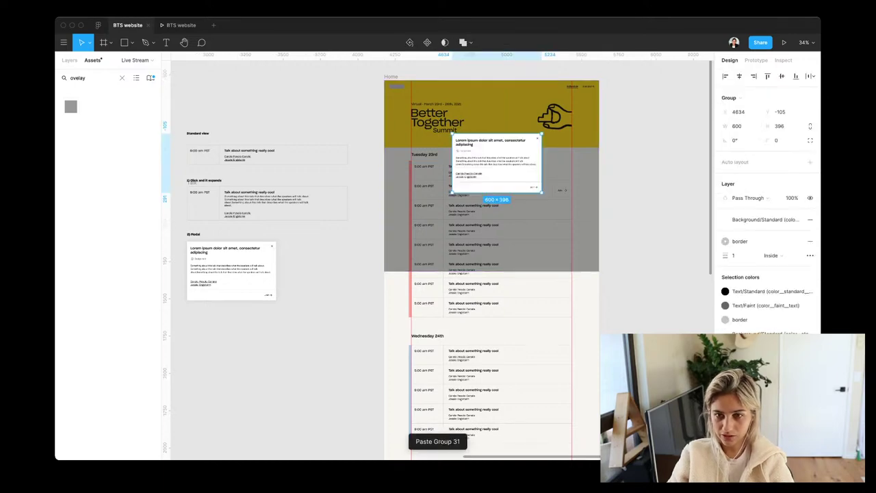
left_click_drag(496, 164, 495, 219)
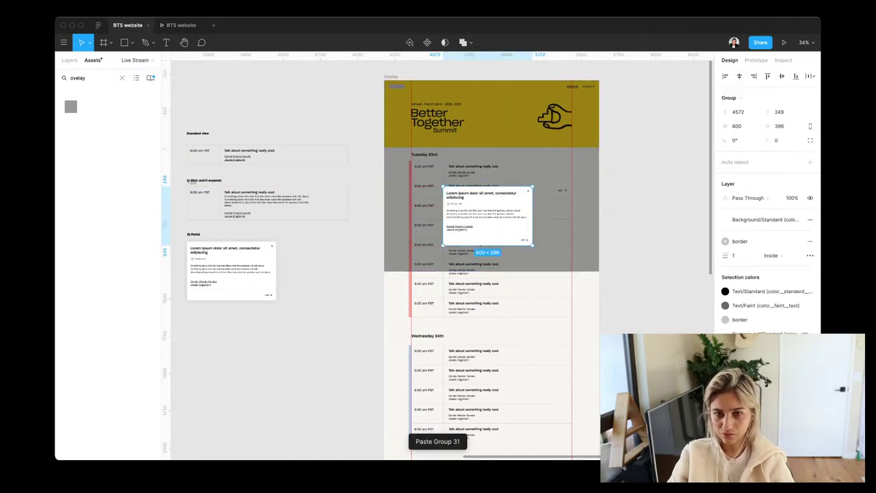
scroll(494, 219, "up", 5)
scroll(494, 219, "up", 2)
scroll(494, 219, "right", 3)
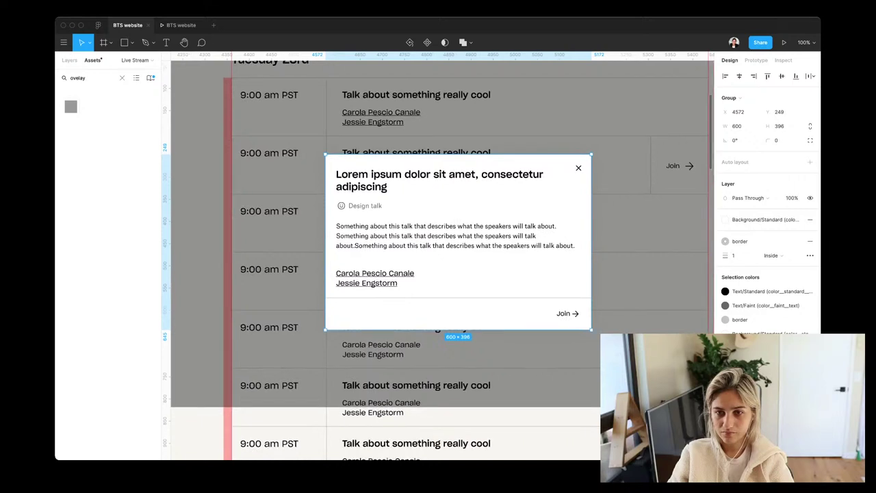
left_click_drag(495, 219, 541, 172)
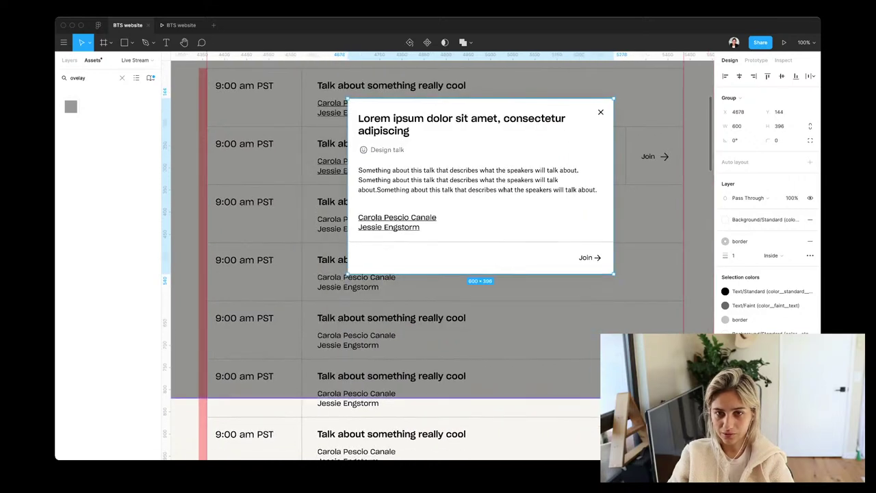
Change the modal title to 'Talk about something really cool'
key("Return")
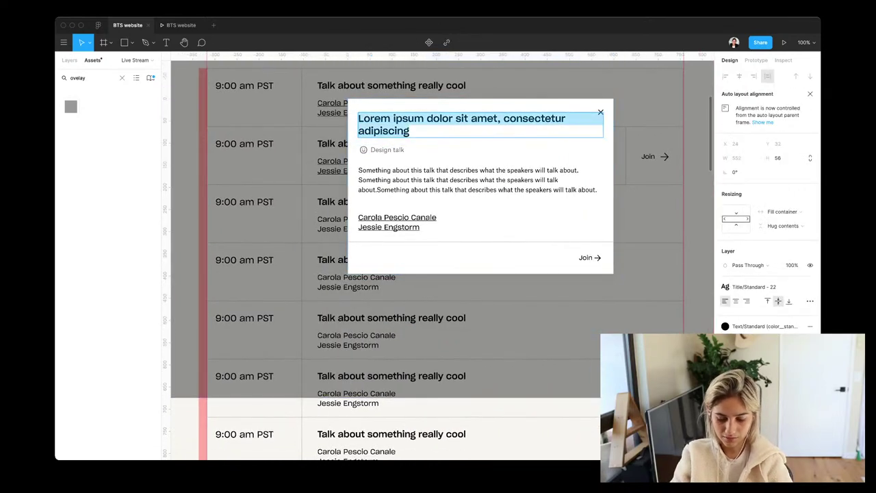
type("Talk about ")
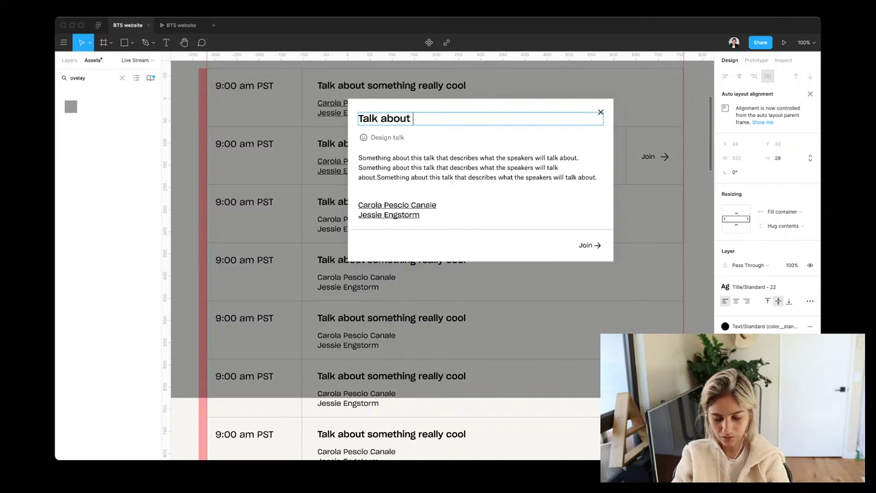
type("something real")
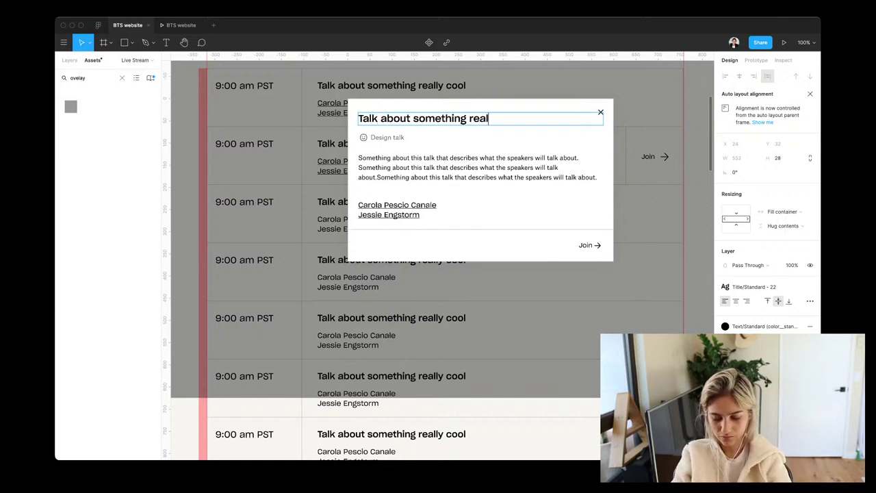
type("ly cool")
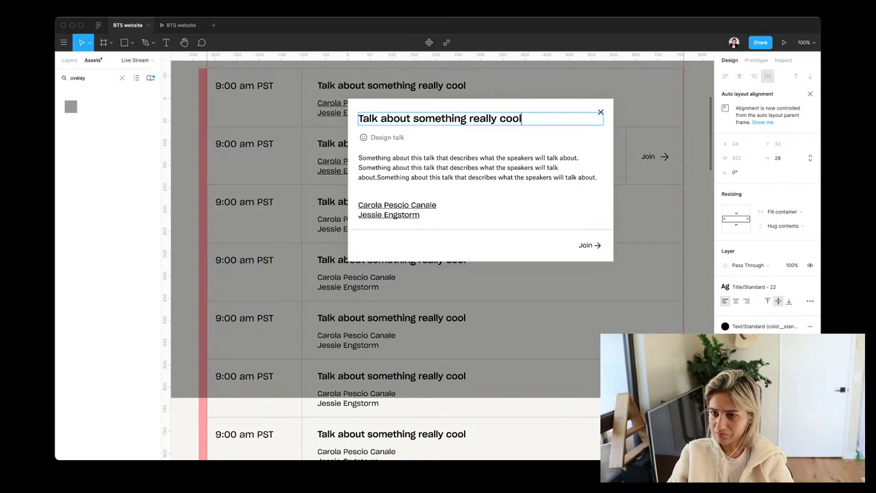
key("Escape")
key("Escape")
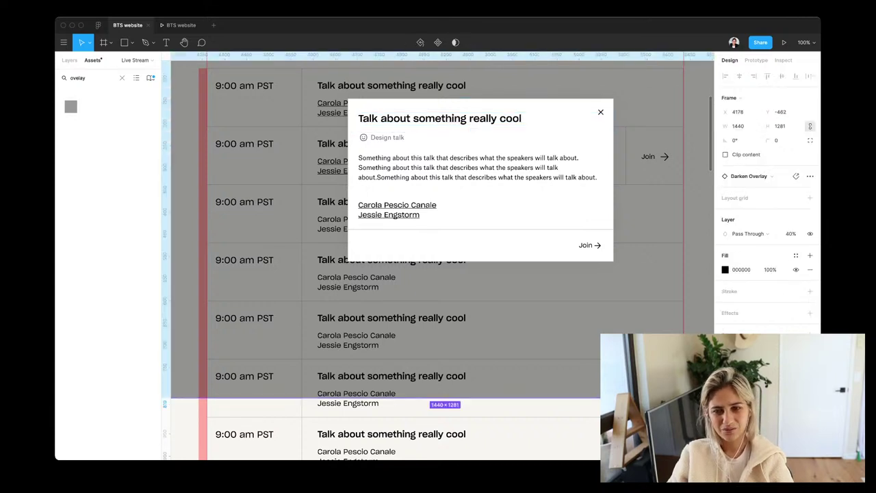
scroll(422, 262, "up", 2)
scroll(439, 262, "right", 1)
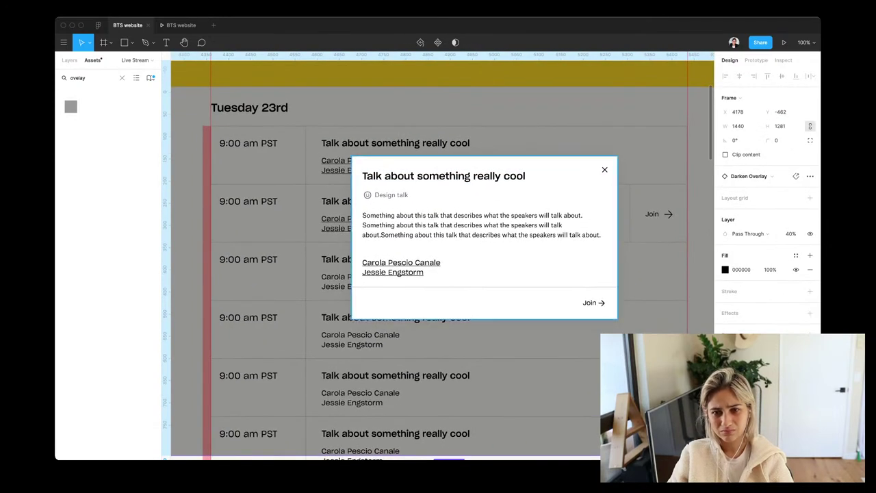
scroll(438, 262, "up", 3)
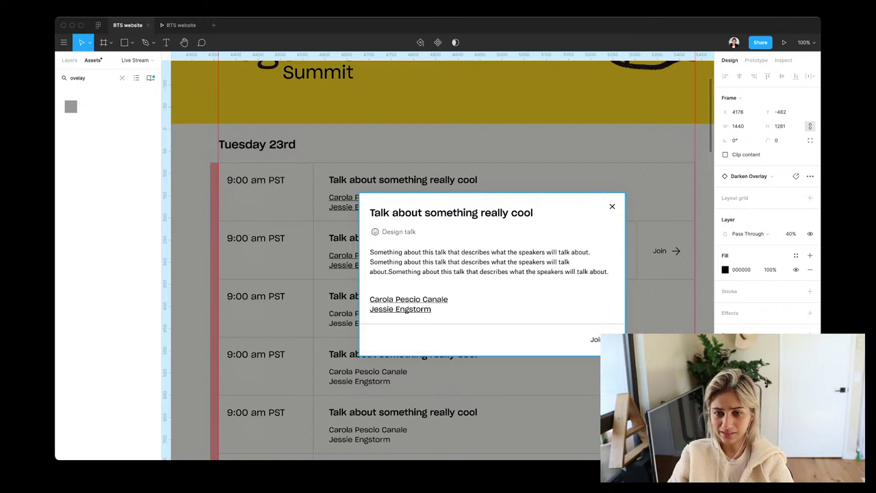
Duplicate the Design talk row with an 8 gap and retype the top one '9:00 am PST'
left_click(492, 274)
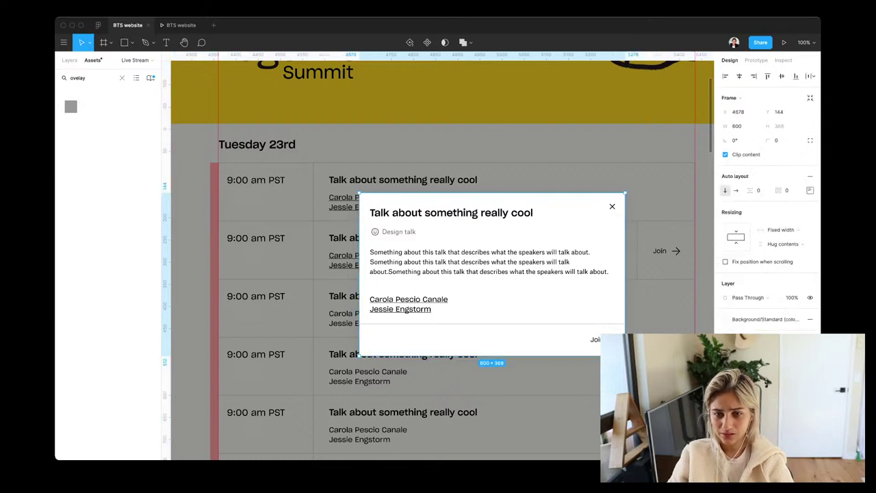
left_click(486, 262)
left_click(504, 232)
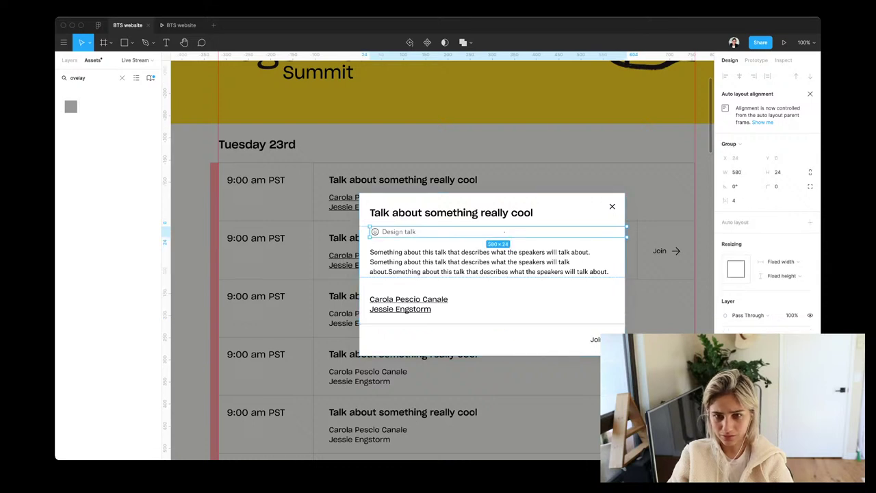
key("super+d")
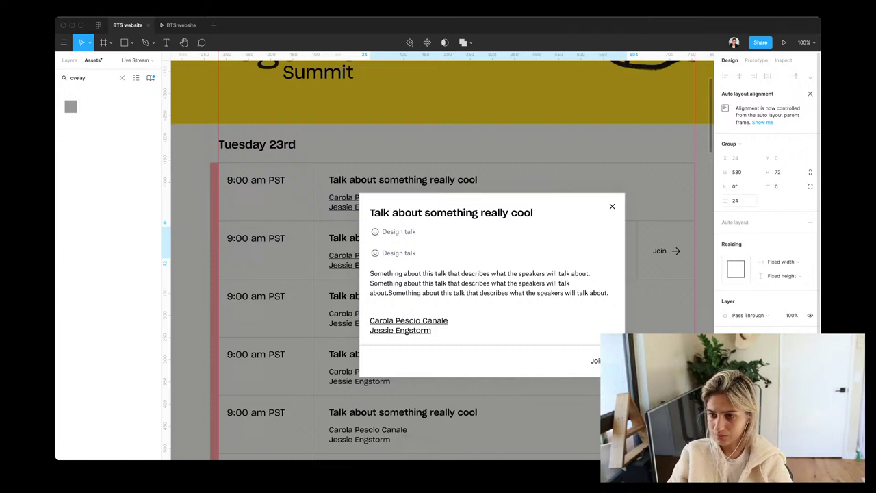
left_click(736, 200)
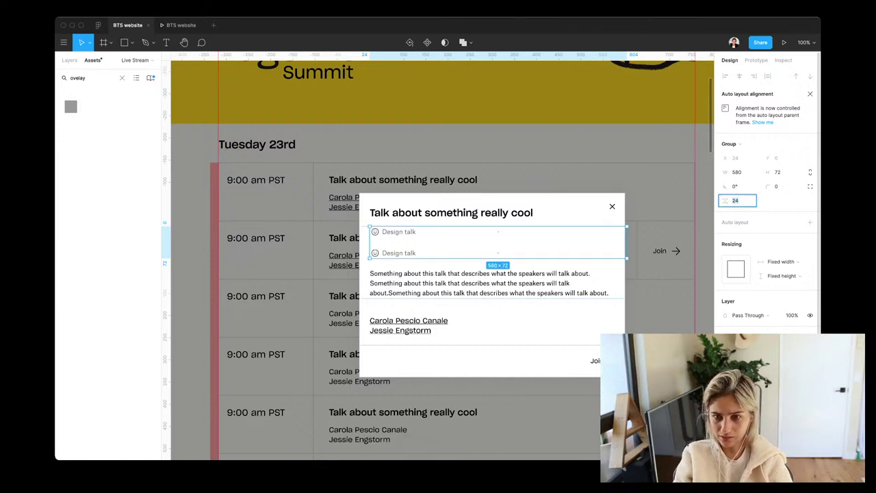
type("8")
key("Return")
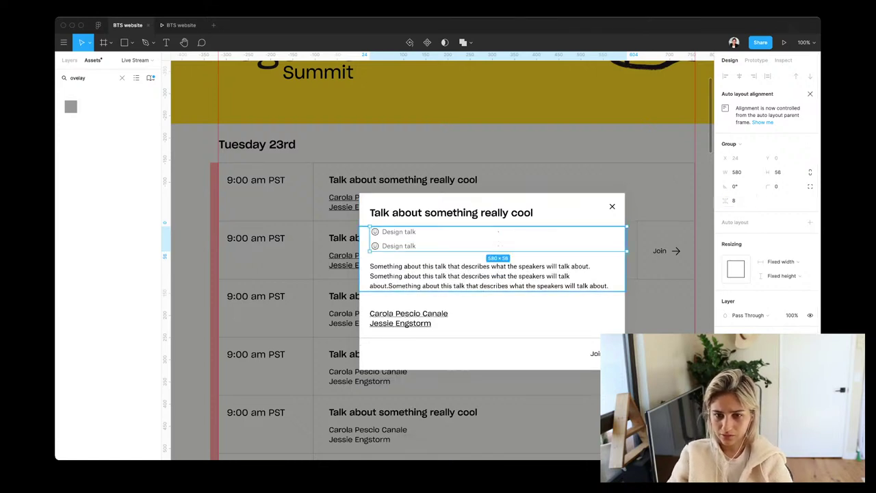
key("Return")
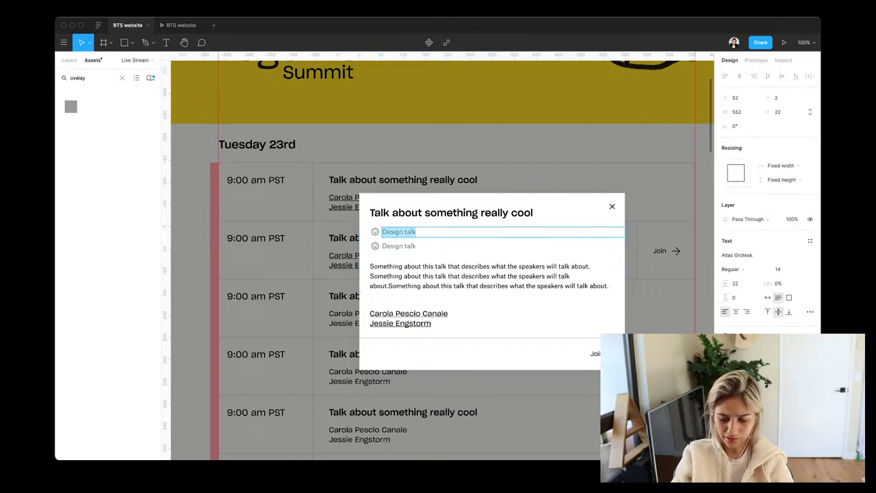
type("9:00 a")
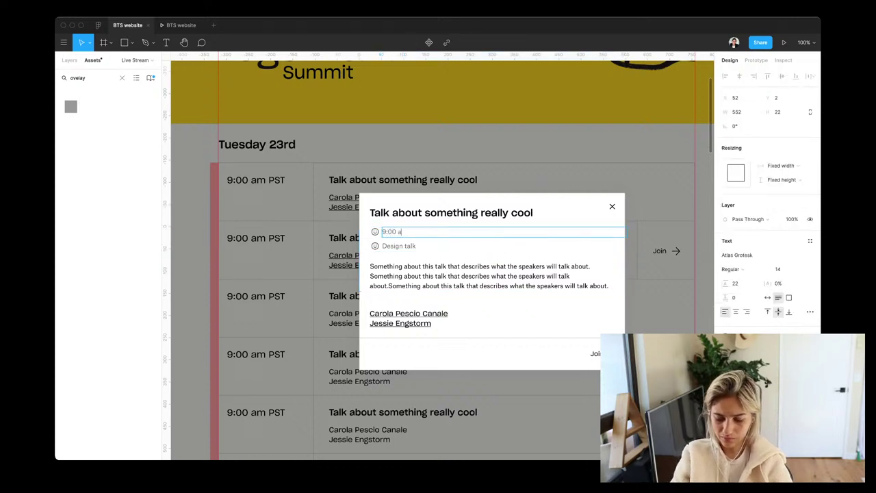
type("m PST")
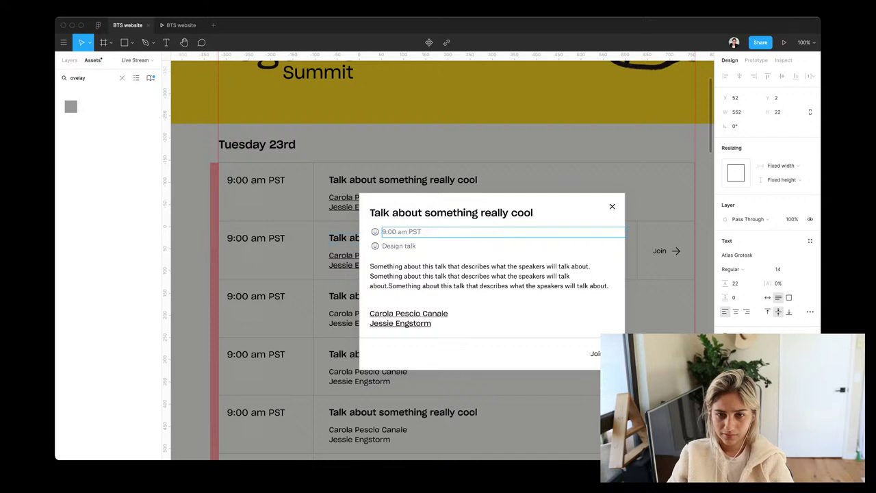
key("Escape")
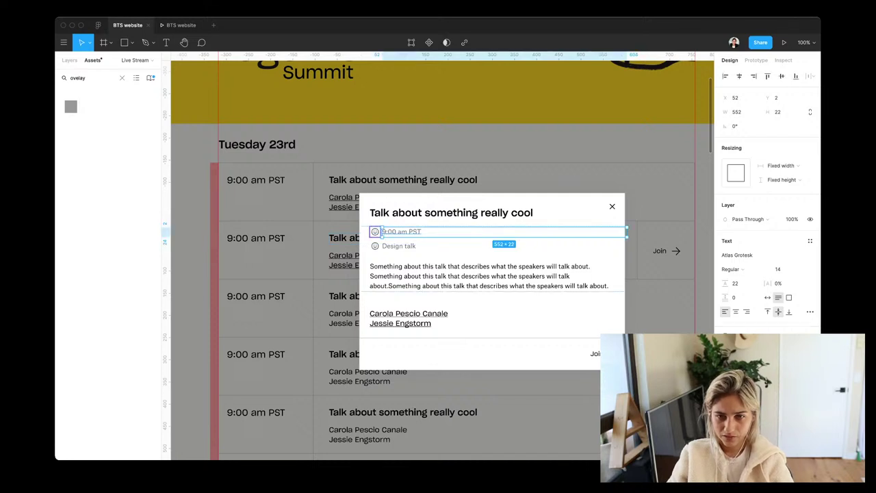
Swap the smiley icon beside 9:00 am PST for the calendar icon
left_click(374, 231)
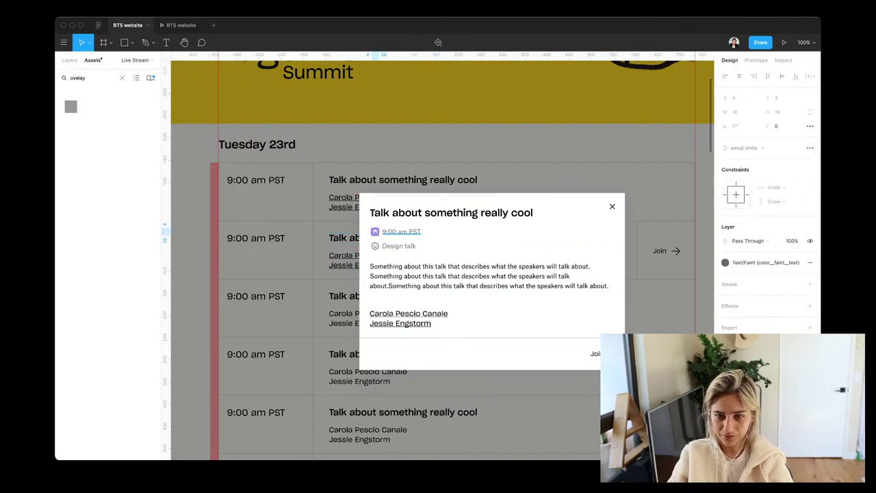
left_click(383, 231)
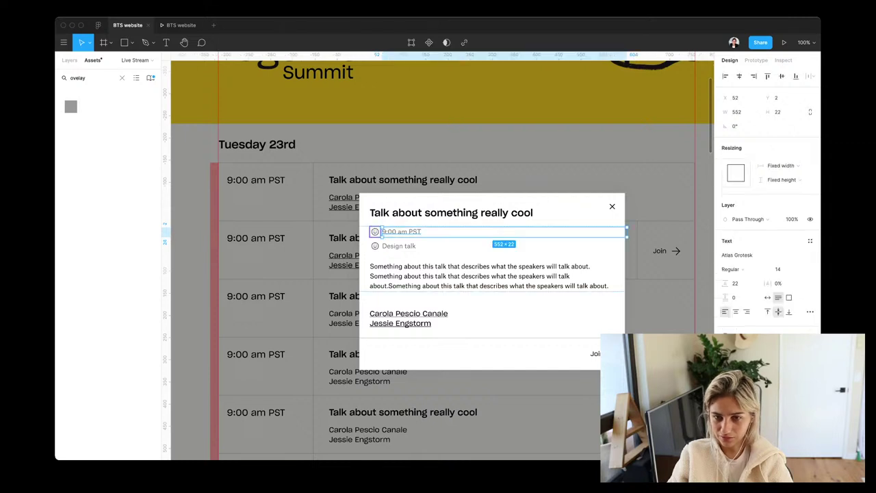
left_click(374, 231)
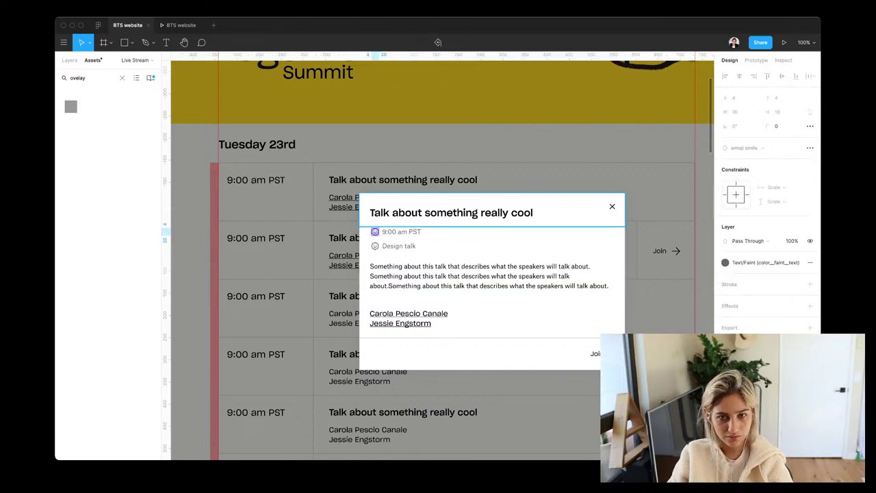
left_click(382, 232)
left_click(374, 231)
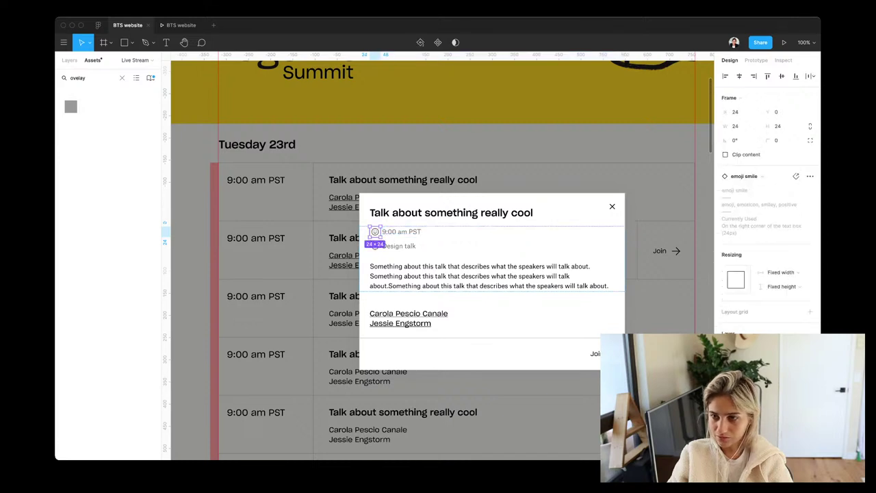
left_click(783, 176)
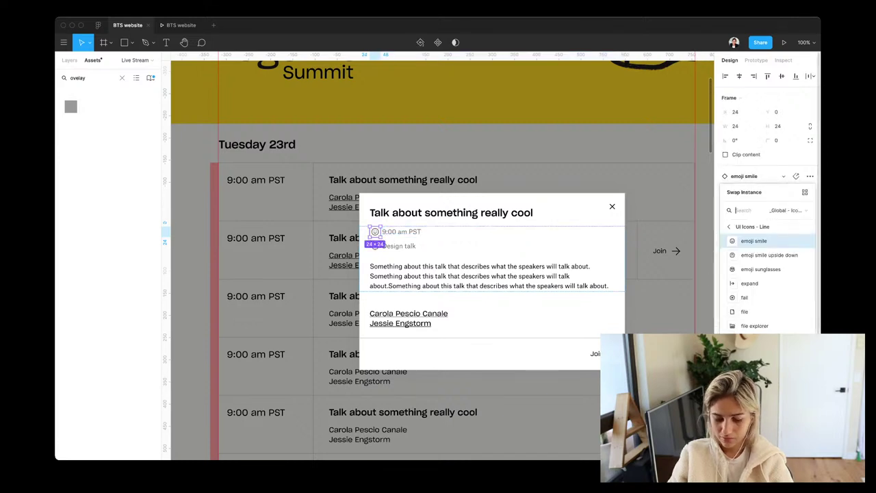
type("calendar")
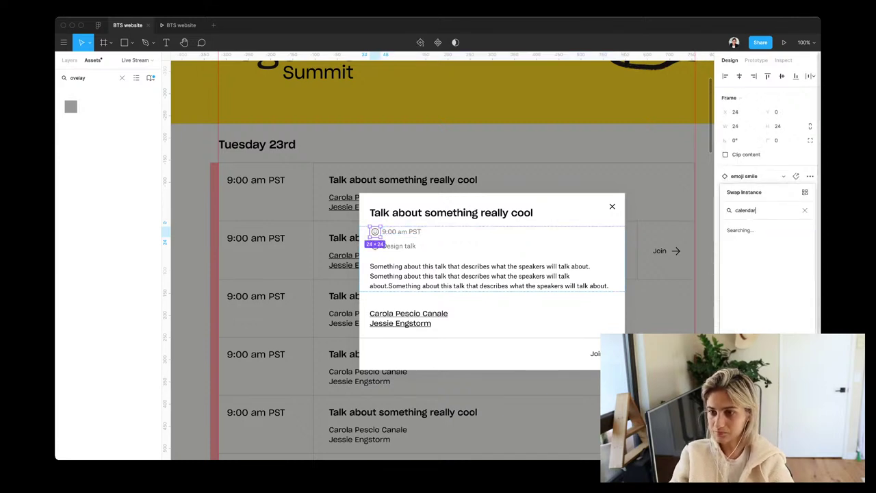
key("Return")
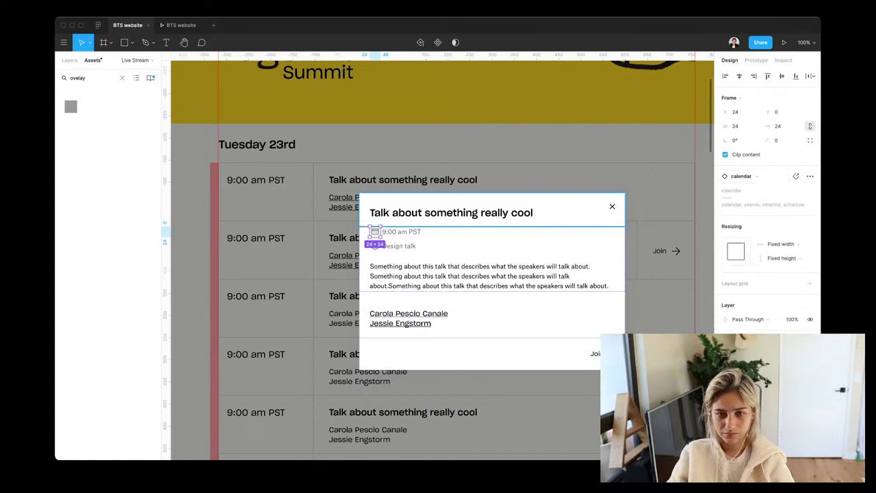
Tighten the spacing between the time and Design talk rows to 0
key("Escape")
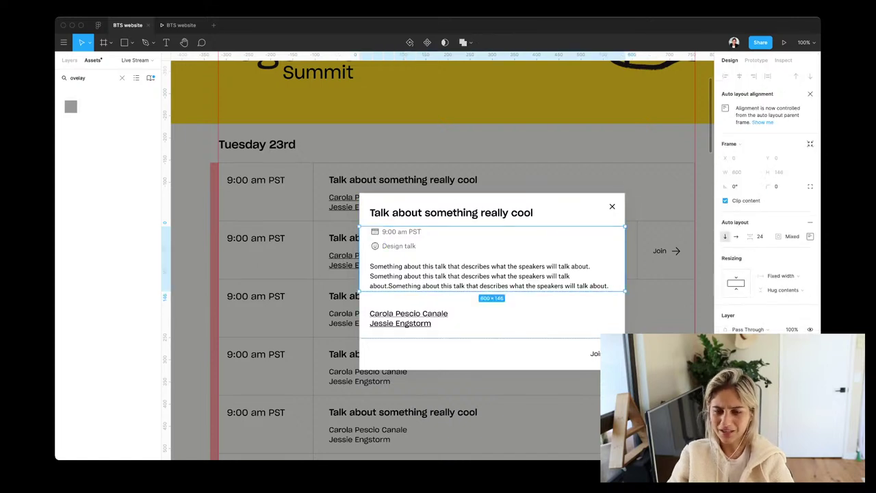
left_click(499, 238)
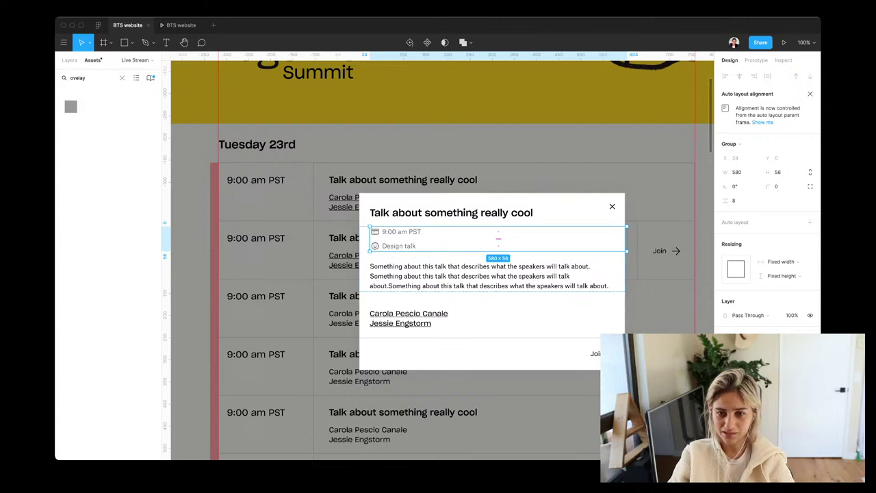
left_click(734, 200)
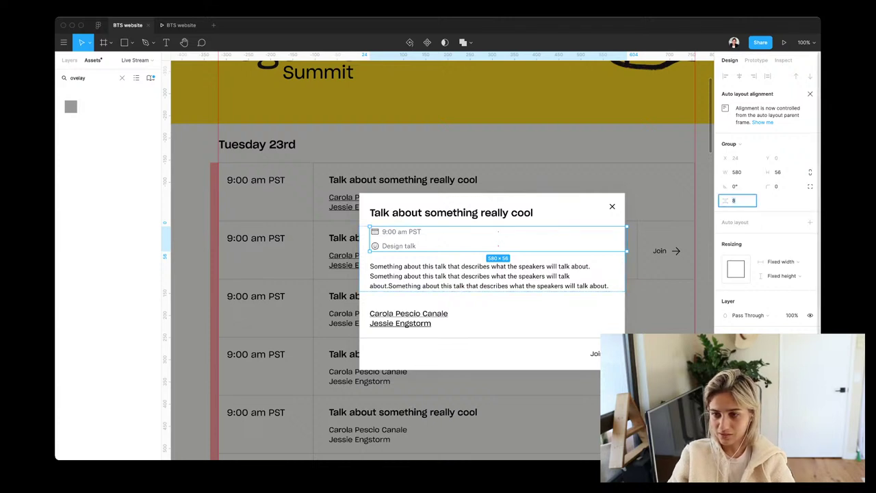
key("Down")
key("Down")
key("Down")
key("Down")
key("Down")
key("Down")
key("Down")
key("Down")
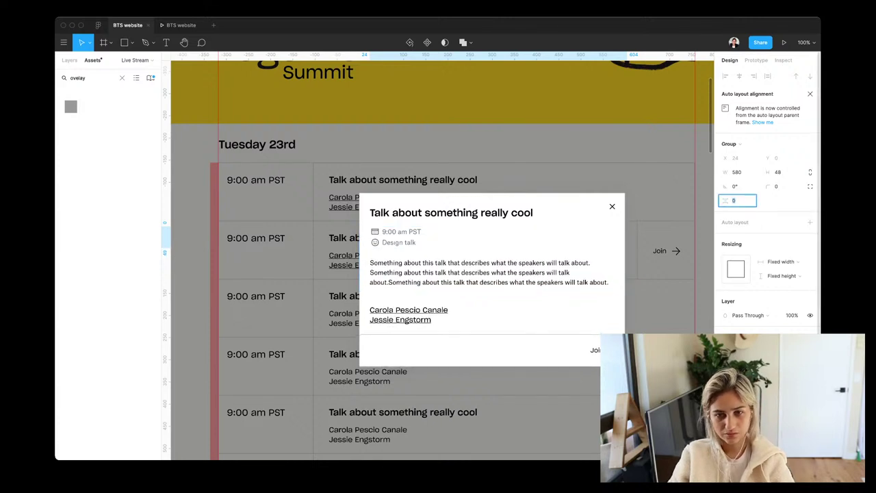
key("Return")
key("Tab")
key("Tab")
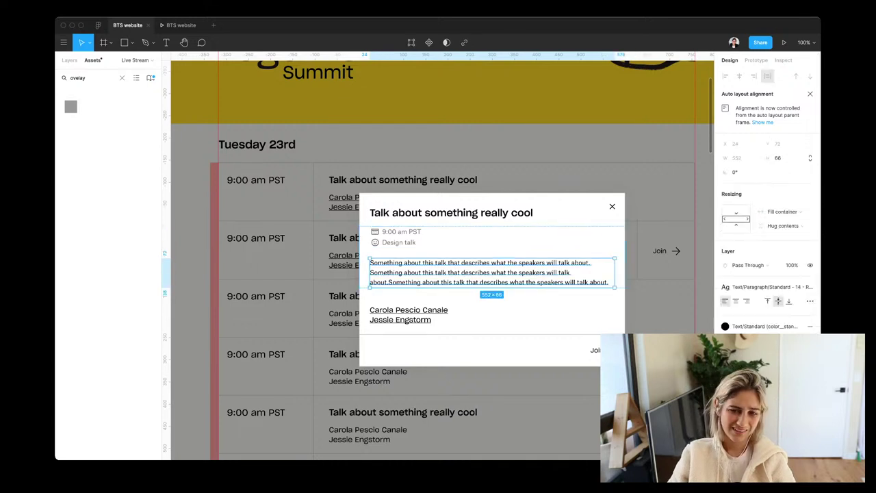
key("Escape")
key("Escape")
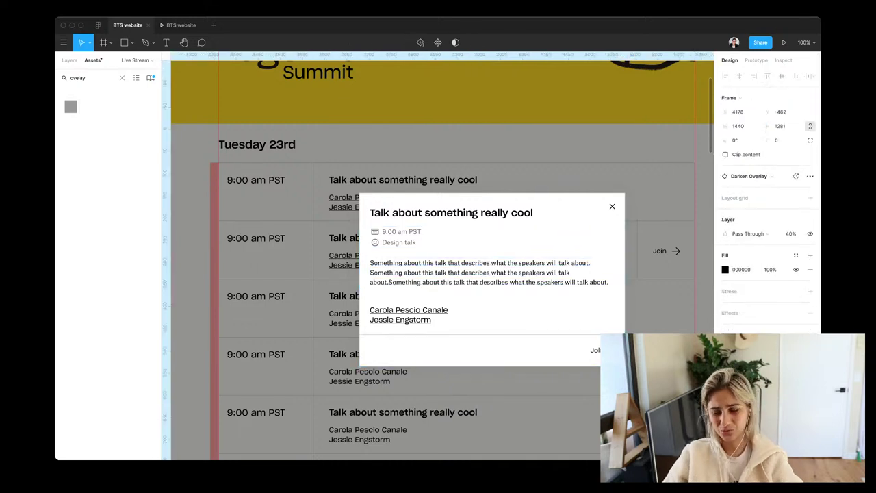
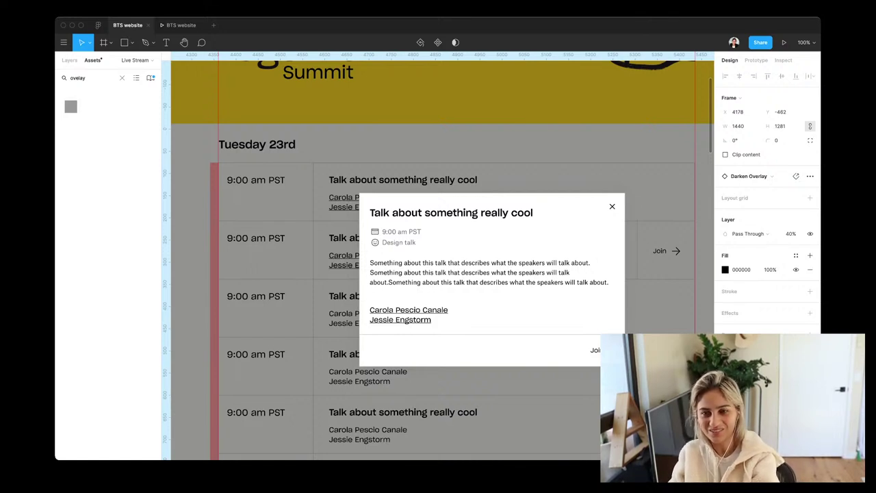
Move the talk-details modal card higher over the darkened schedule
scroll(497, 385, "down", 3)
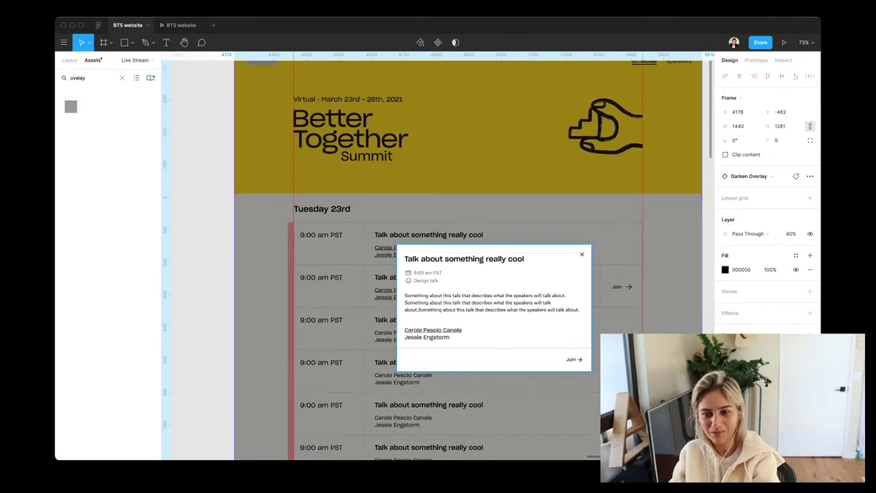
left_click_drag(605, 256, 581, 254)
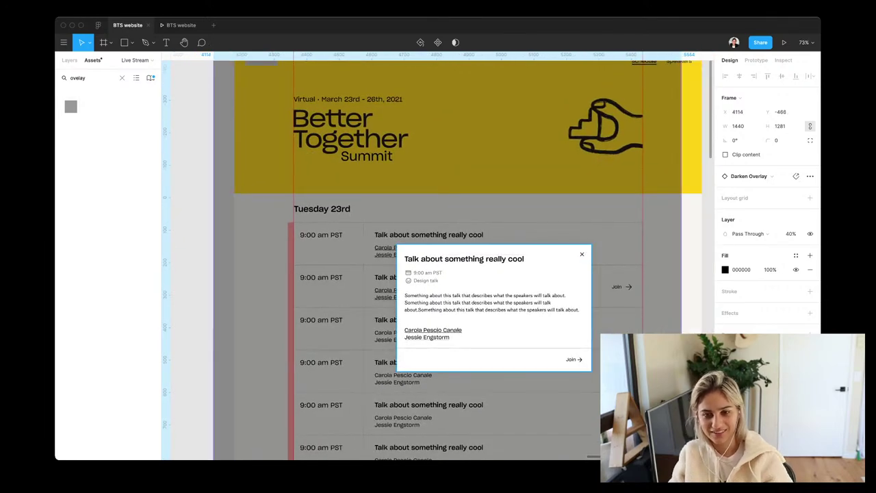
key("ctrl+z")
left_click(493, 308)
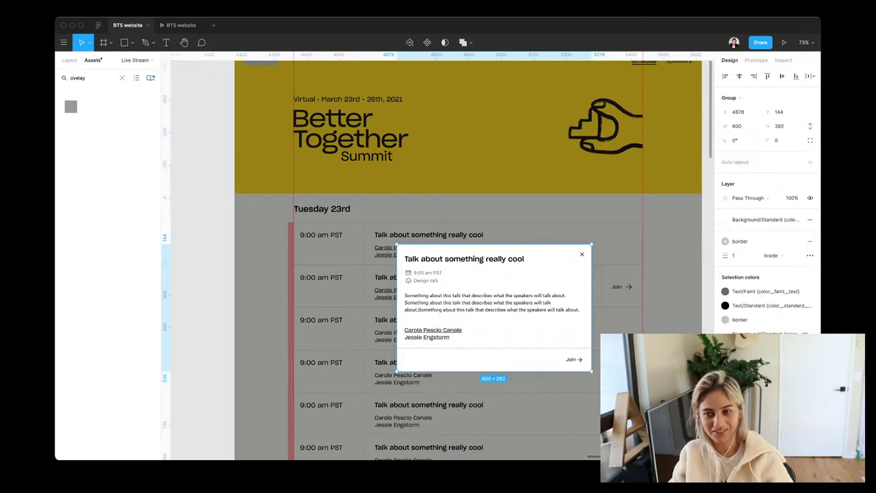
left_click_drag(493, 308, 479, 277)
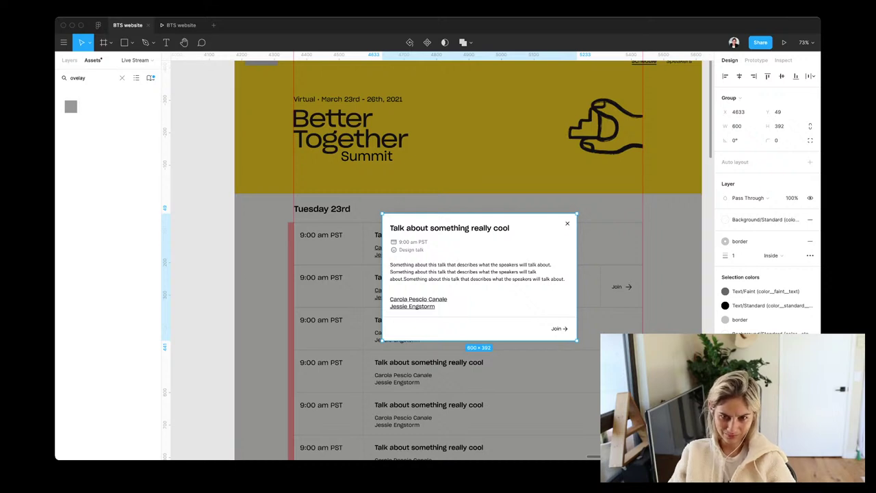
Widen the modal card to 755 × 392 and nudge it slightly left
left_click_drag(577, 340, 619, 341)
key("ctrl+z")
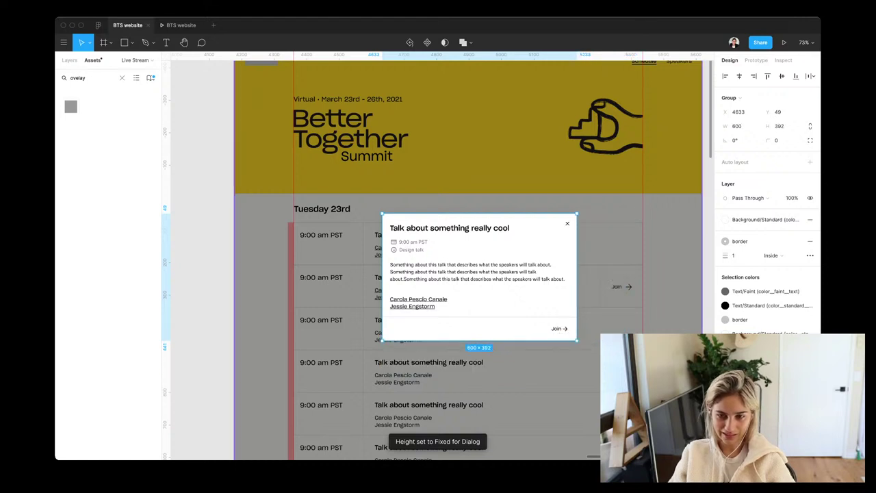
left_click_drag(577, 277, 628, 277)
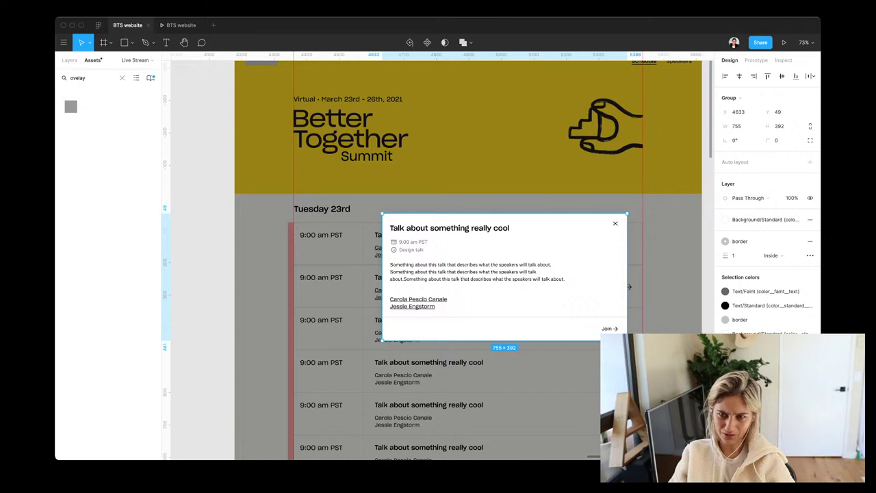
left_click_drag(504, 224, 497, 225)
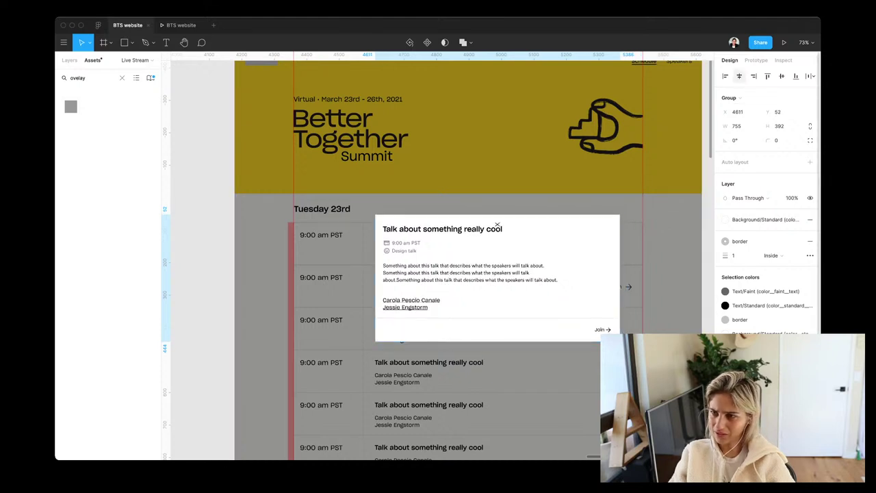
Set the canvas zoom to 100%
left_click(804, 42)
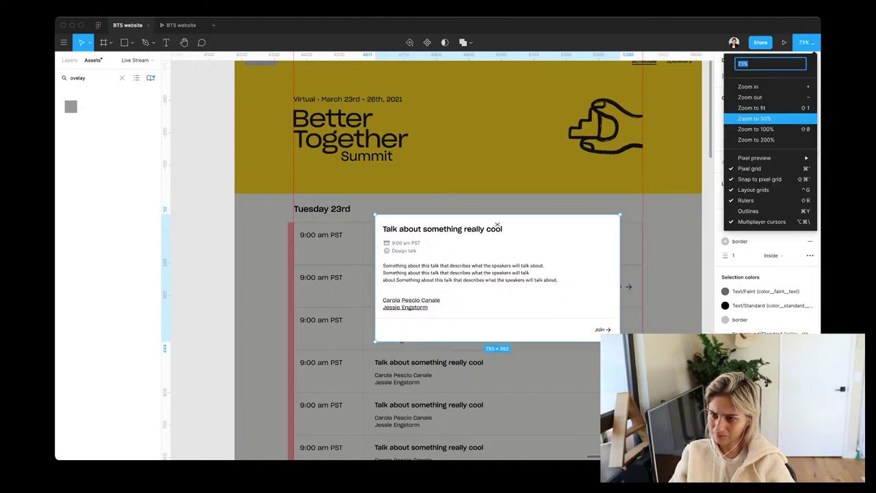
key("Down")
key("Down")
key("Up")
key("Up")
key("Up")
key("Down")
key("Down")
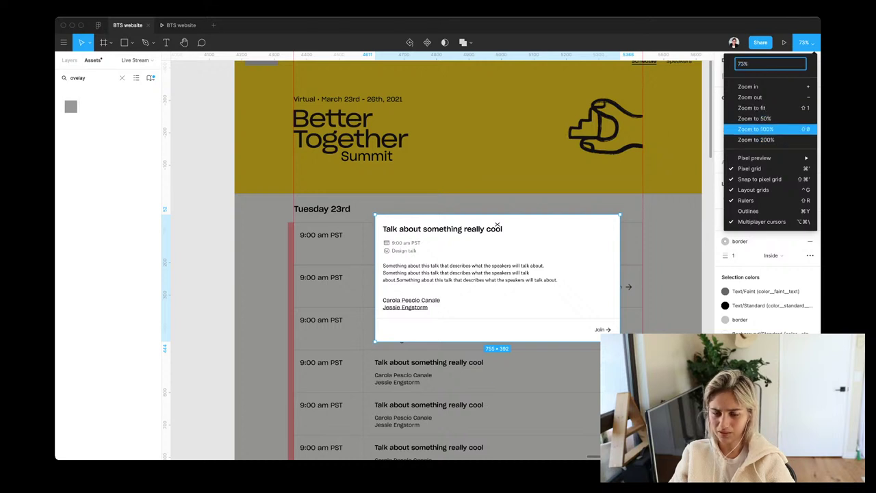
key("Return")
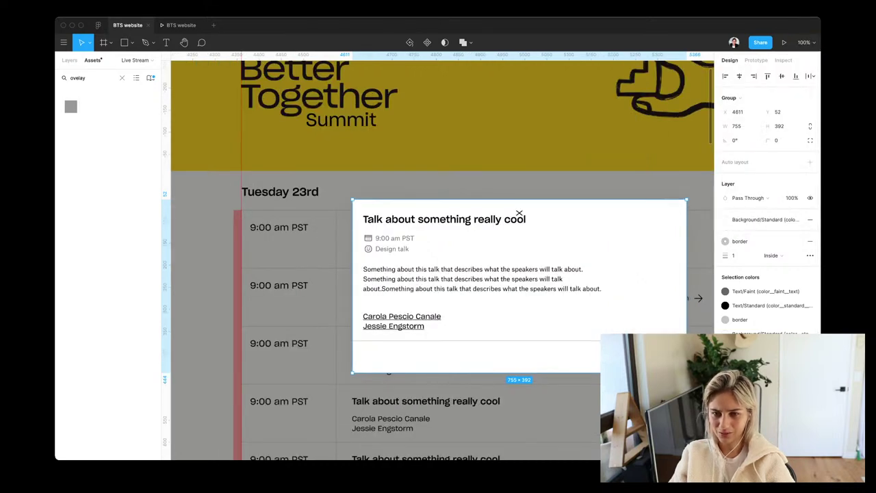
Resize the modal's close X icon to 24 × 24
double_click(519, 215)
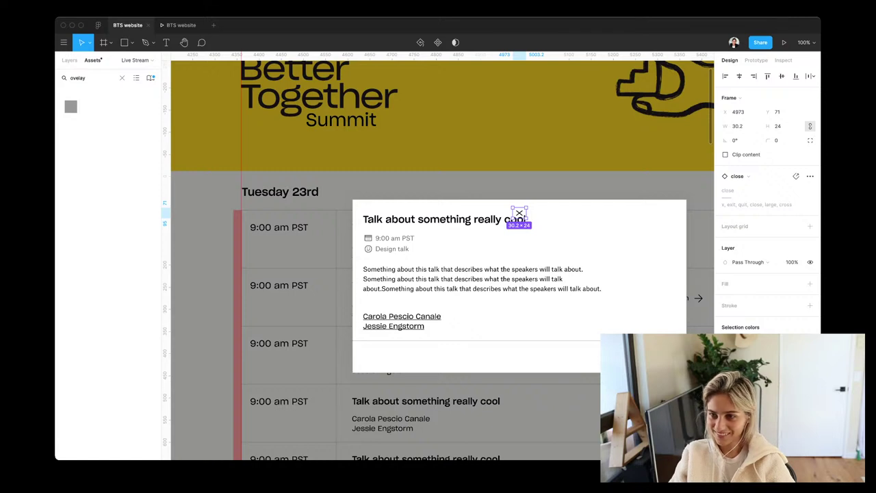
left_click(737, 126)
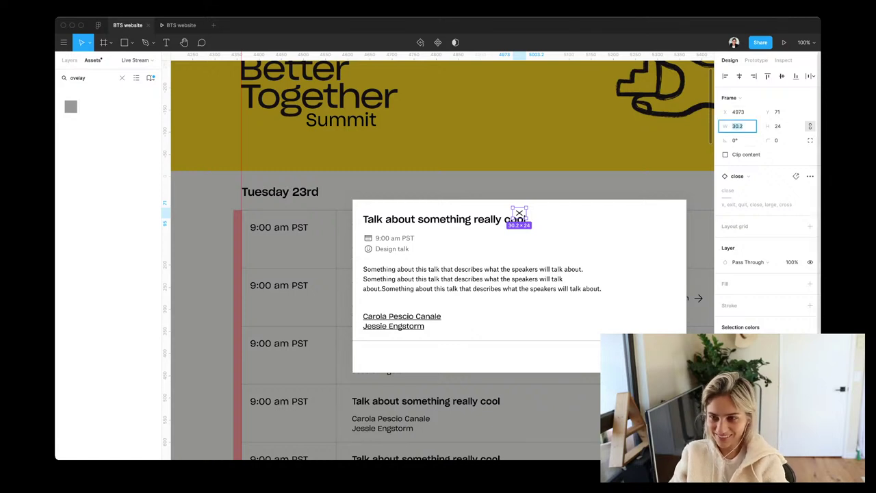
type("24")
key("Return")
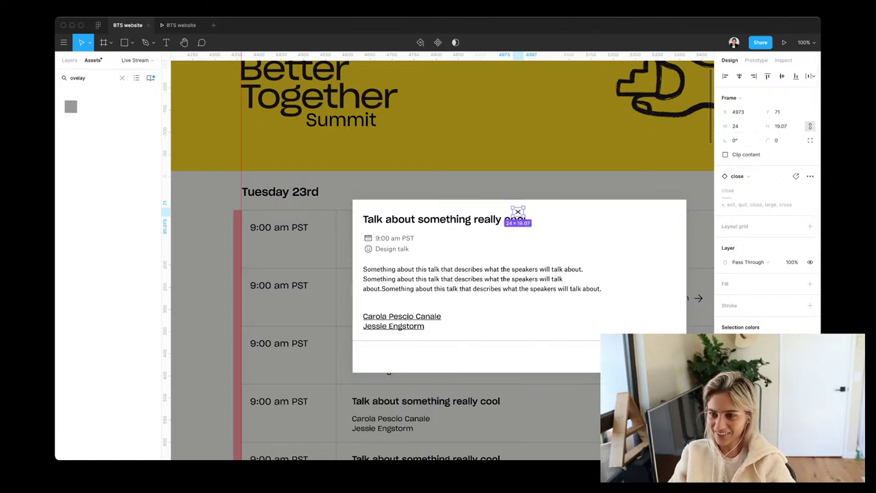
key("super+z")
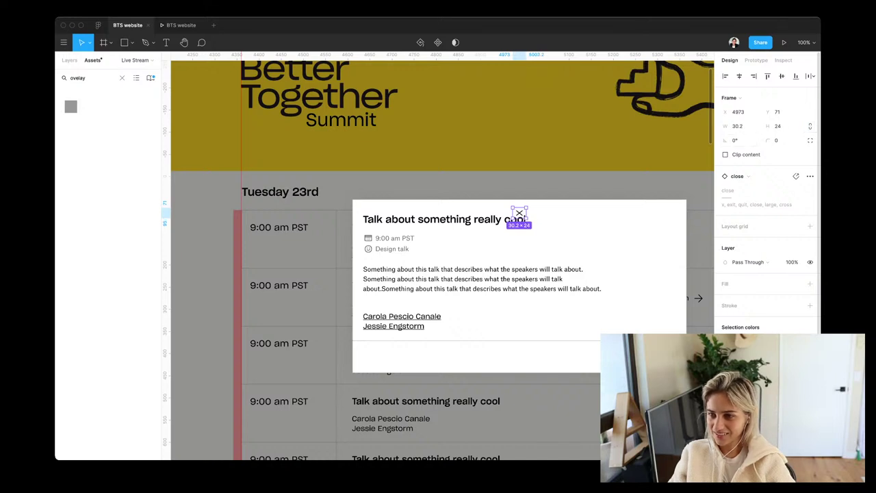
left_click(738, 126)
type("24")
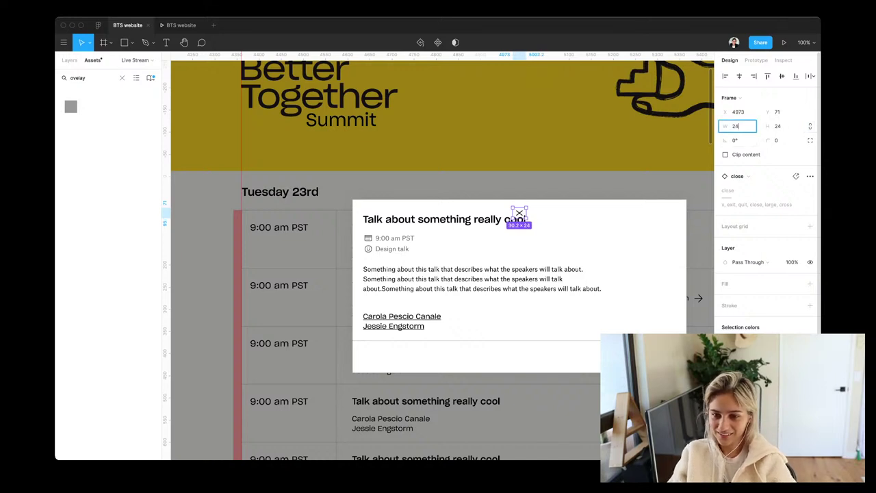
key("Return")
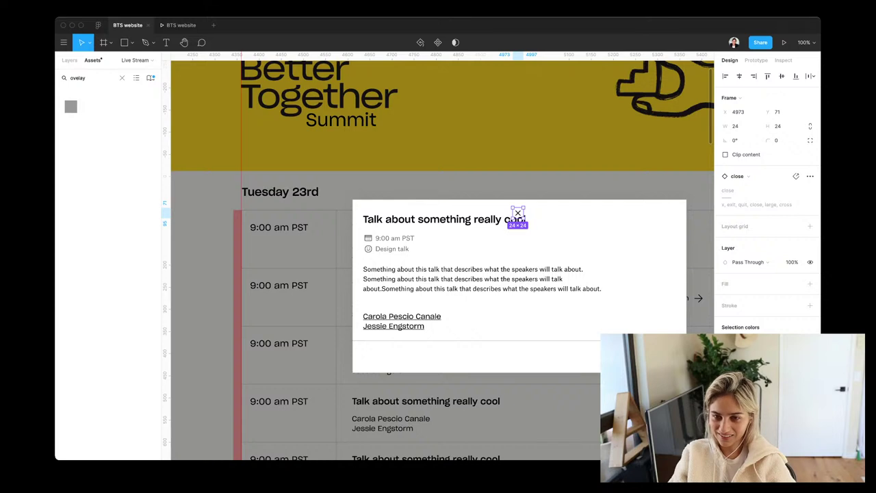
Move the close icon right to the card's top-right corner
key("shift+Right")
key("shift+Right")
key("shift+Right")
key("shift+Right")
key("shift+Right")
key("shift+Right")
key("shift+Right")
key("shift+Right")
key("shift+Right")
key("shift+Right")
key("shift+Right")
key("shift+Right")
key("shift+Right")
key("shift+Right")
key("shift+Right")
key("shift+Right")
key("shift+Right")
key("shift+Right")
key("shift+Right")
key("shift+Right")
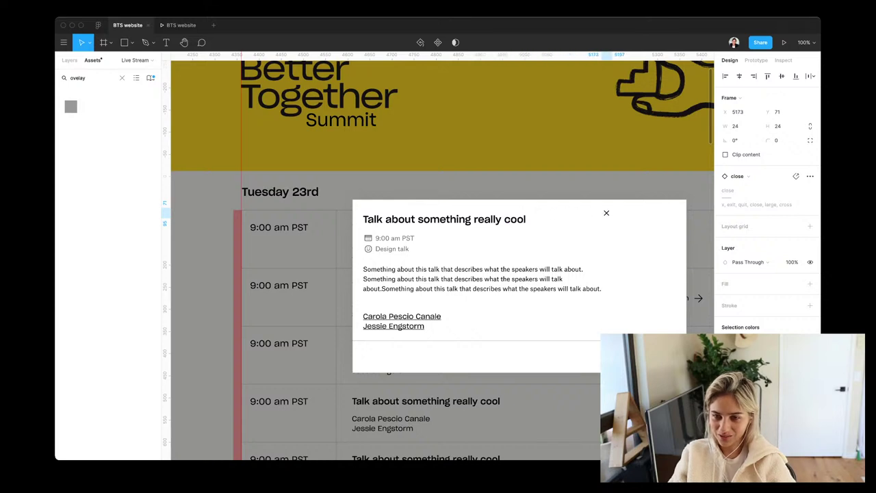
key("shift+Right")
key("shift+Right")
key("shift+Right")
key("shift+Right")
key("shift+Right")
key("shift+Right")
key("shift+Right")
key("shift+Right")
key("shift+Right")
key("shift+Right")
key("shift+Right")
key("shift+Right")
key("shift+Right")
key("shift+Right")
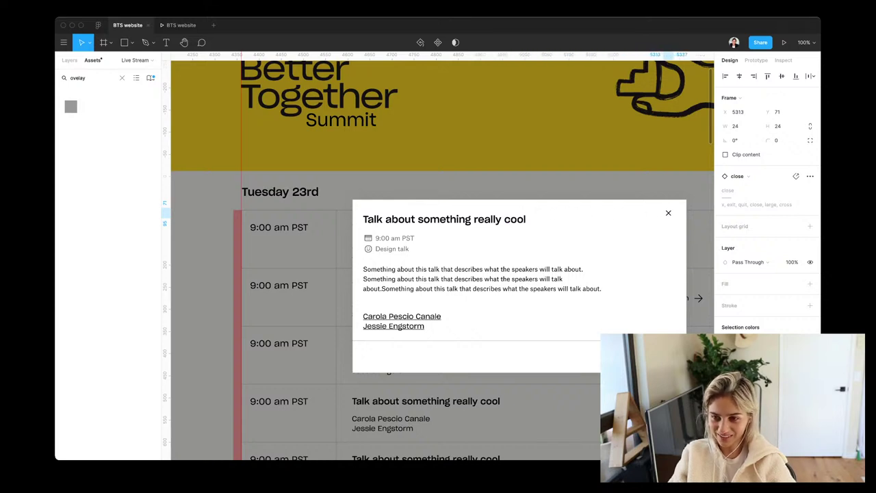
key("Right")
key("Right")
key("Right")
key("Right")
key("Right")
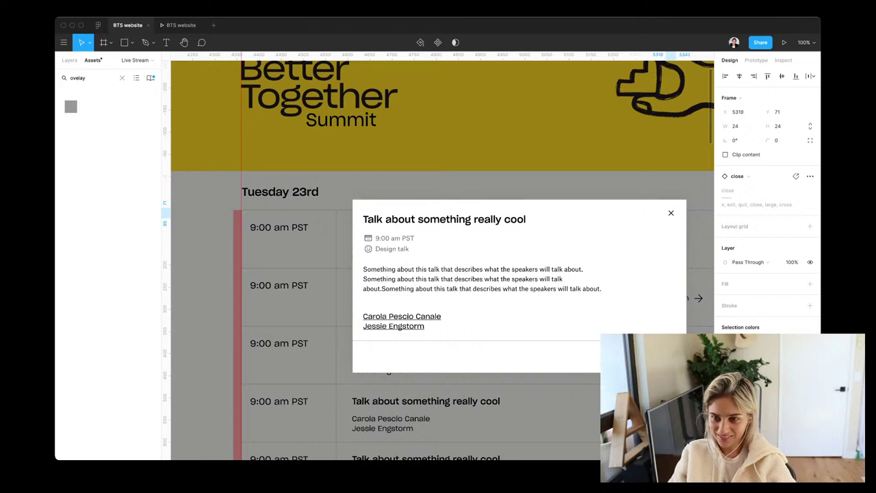
key("Right")
key("Right")
Select the modal group in the layer tree and test horizontal centring, then revert
scroll(513, 226, "down", 5)
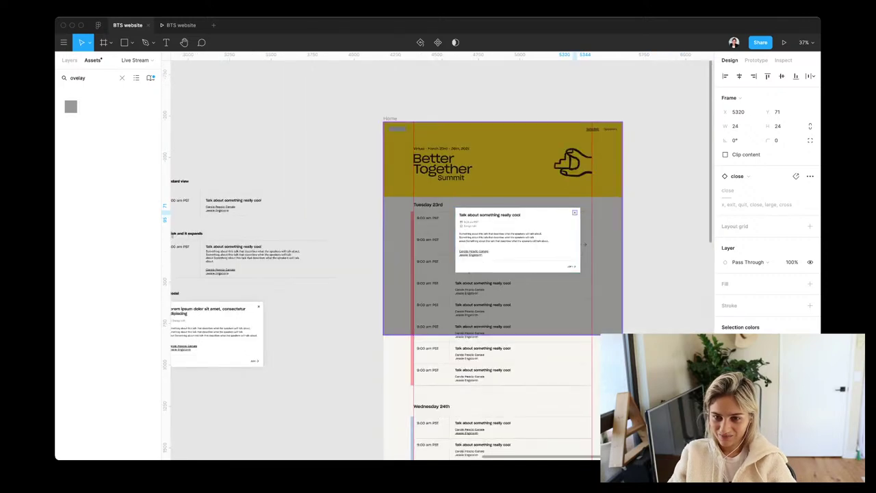
scroll(493, 260, "up", 4)
key("Escape")
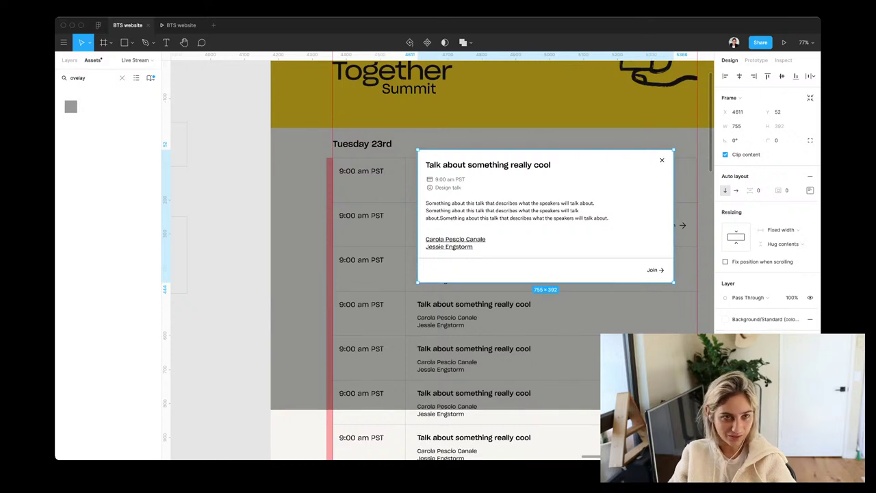
key("alt+1")
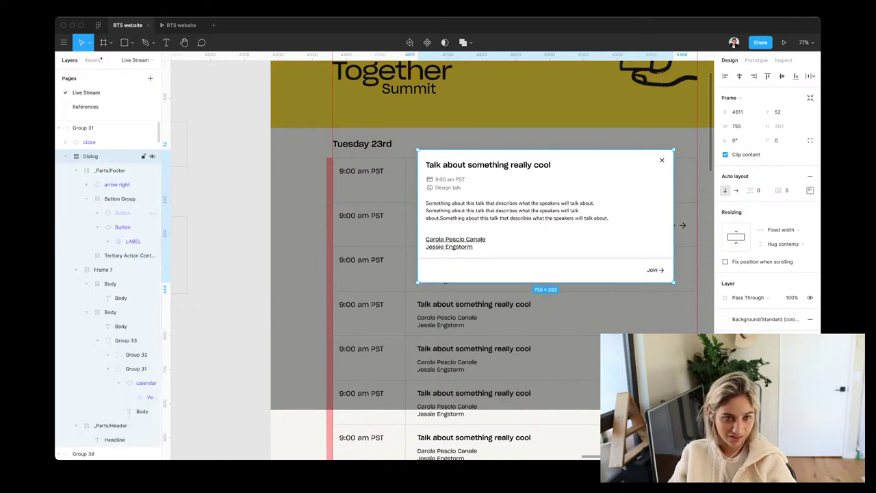
left_click(83, 128)
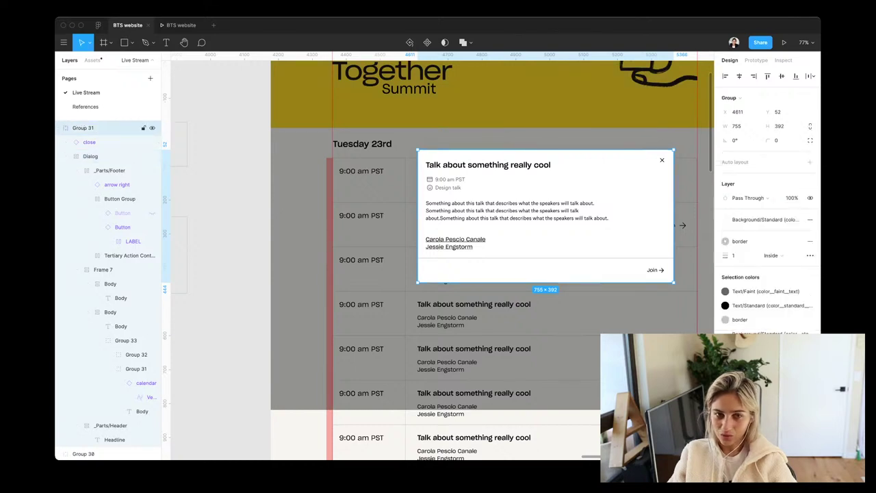
left_click(740, 76)
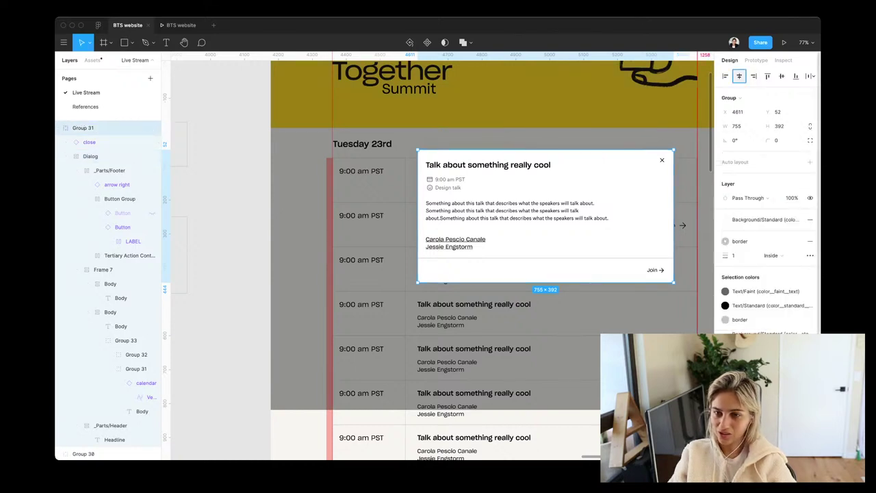
key("ctrl+z")
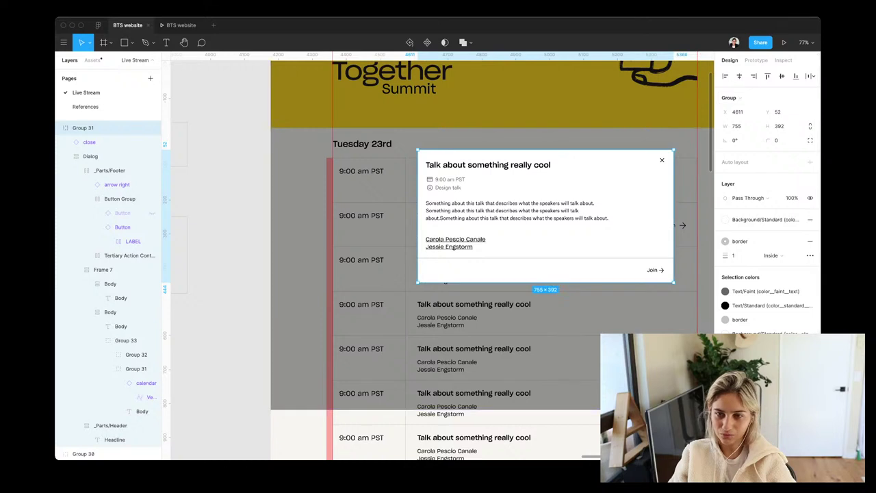
Nudge the modal group left and convert it into a frame
key("shift+Left")
key("shift+Left")
key("shift+Left")
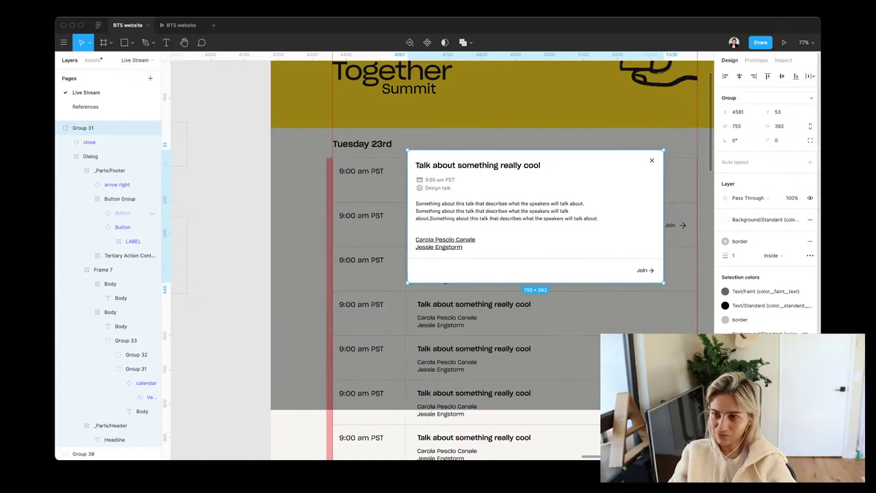
left_click(732, 98)
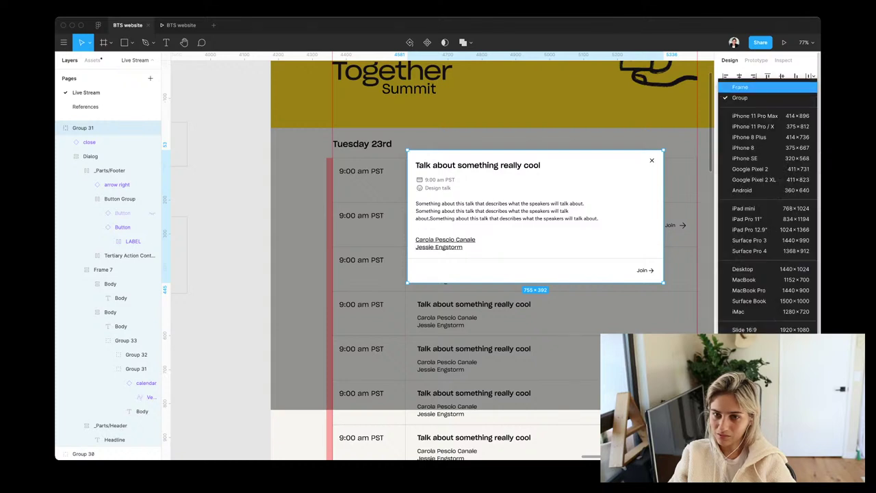
left_click(740, 86)
left_click(739, 76)
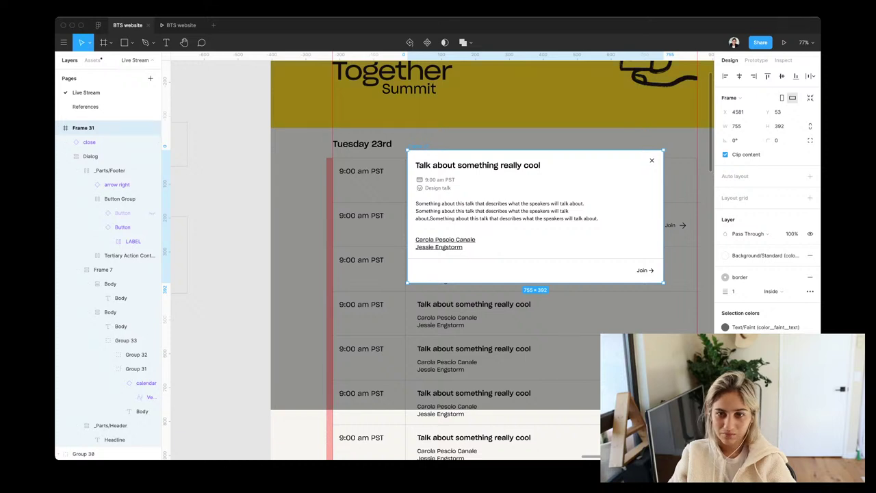
Nudge the dialog frame left until the spacing on both sides matches
scroll(438, 260, "down", 3)
scroll(438, 260, "up", 1)
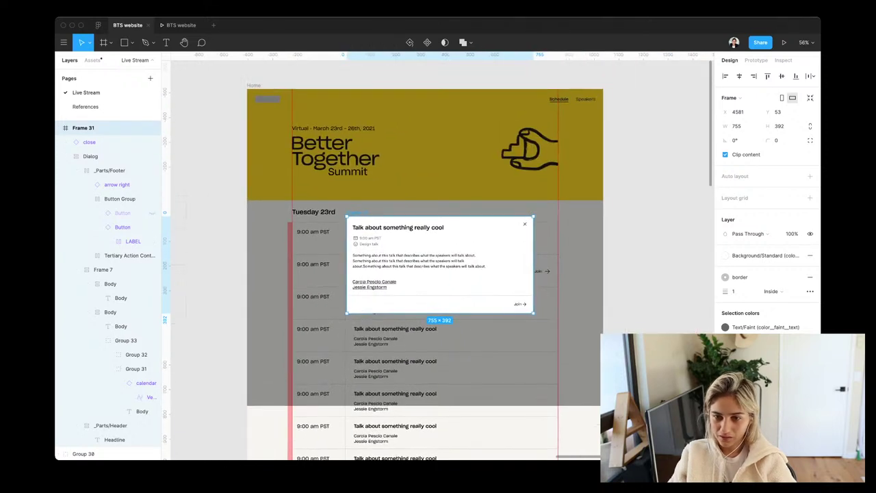
key("shift+Left")
key("shift+Left")
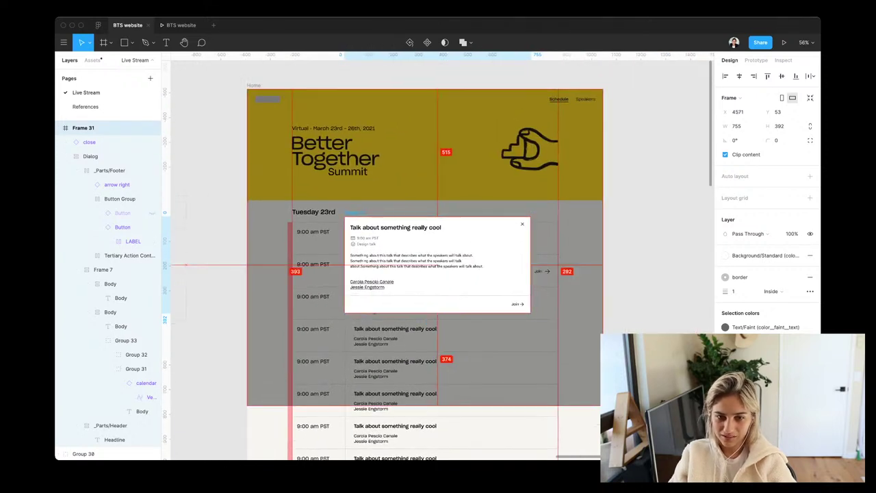
key("Left")
key("Left")
key("Left")
key("Left")
key("Left")
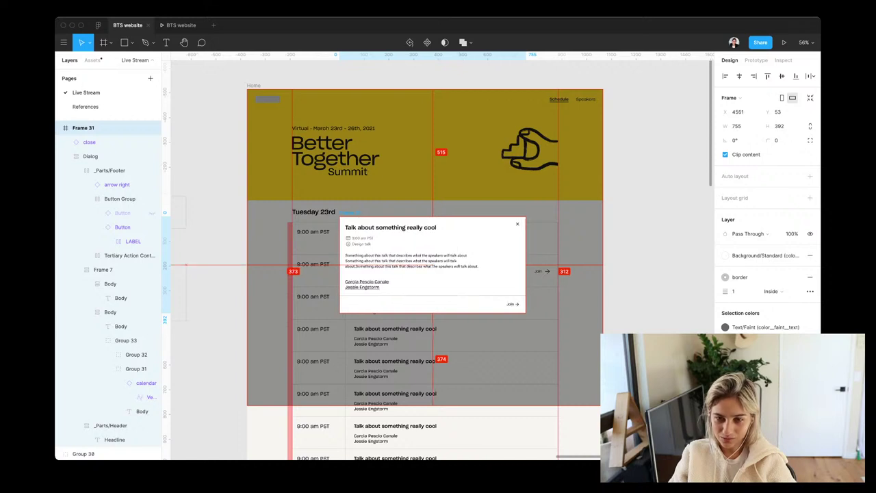
key("Left")
key("Left")
key("Left")
key("Left")
key("Left")
key("Left")
key("Left")
key("Left")
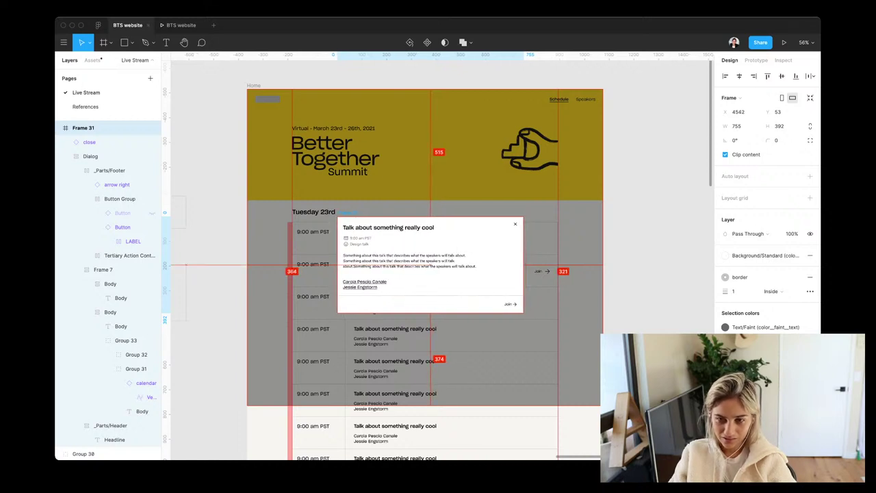
key("Left")
key("Left")
key("Left")
key("Left")
key("Left")
key("Left")
key("Left")
key("Left")
key("Left")
key("Left")
key("Left")
key("Left")
key("Left")
key("Left")
key("Left")
key("Left")
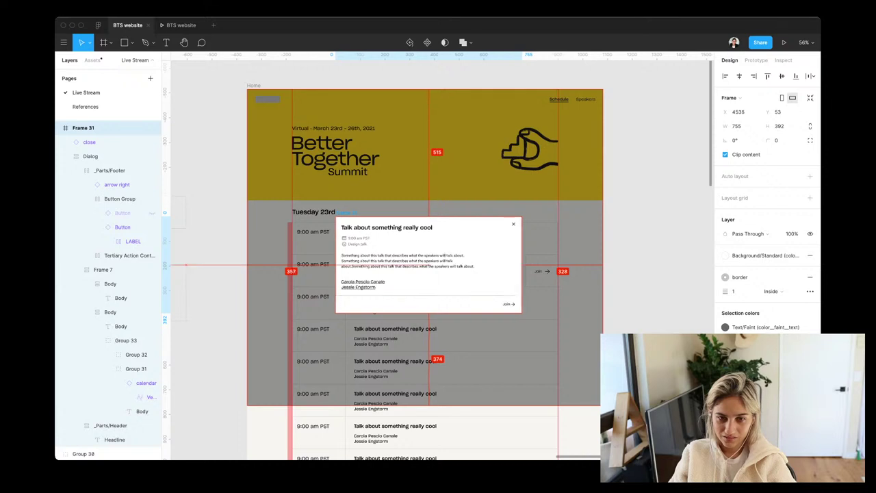
key("Left")
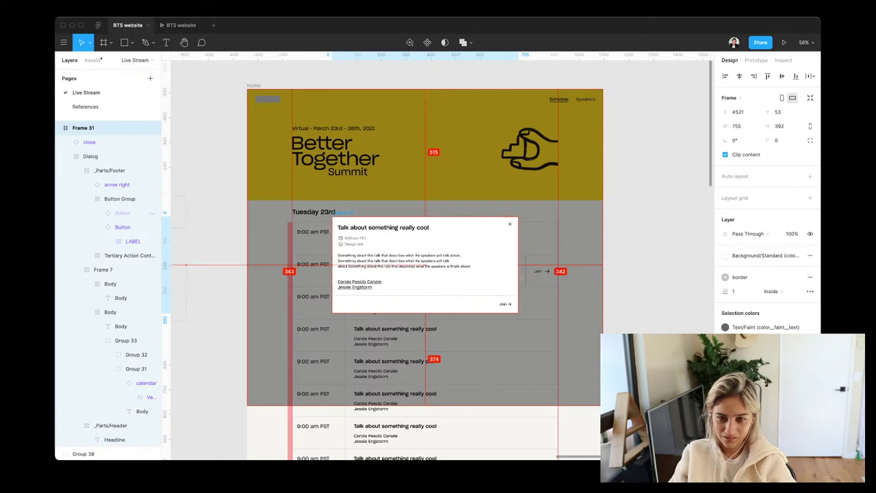
key("Escape")
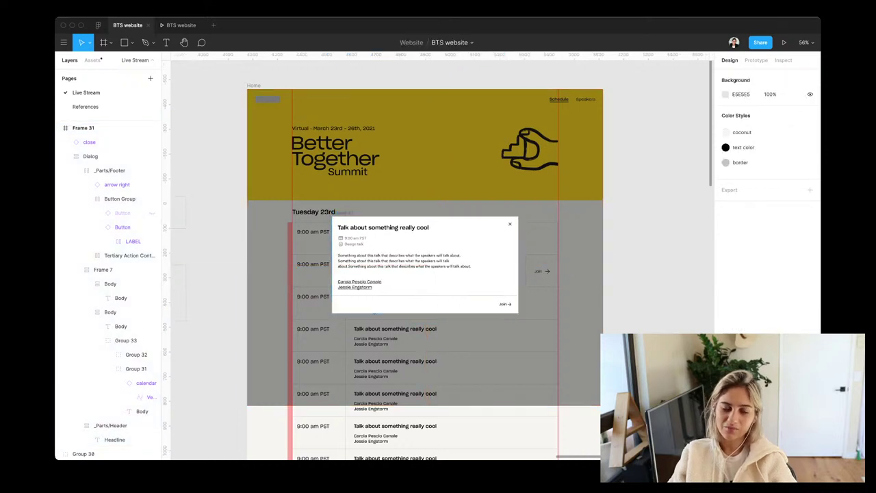
scroll(548, 303, "up", 5)
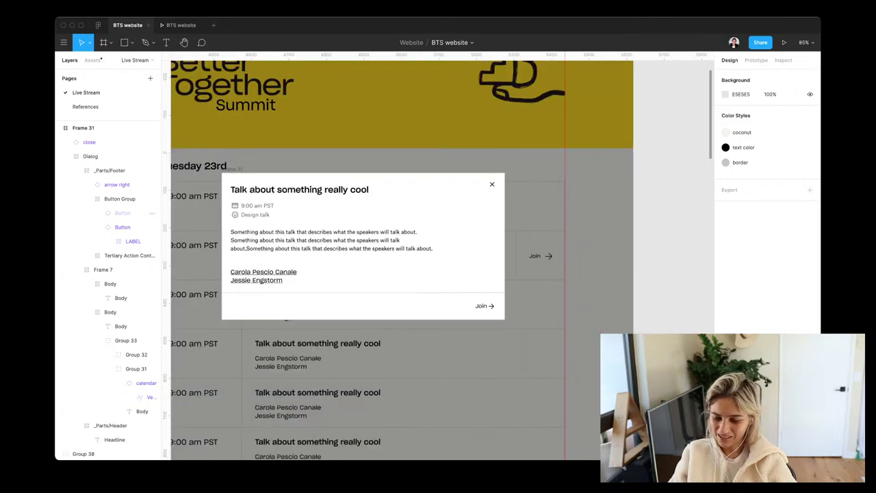
scroll(438, 261, "left", 3)
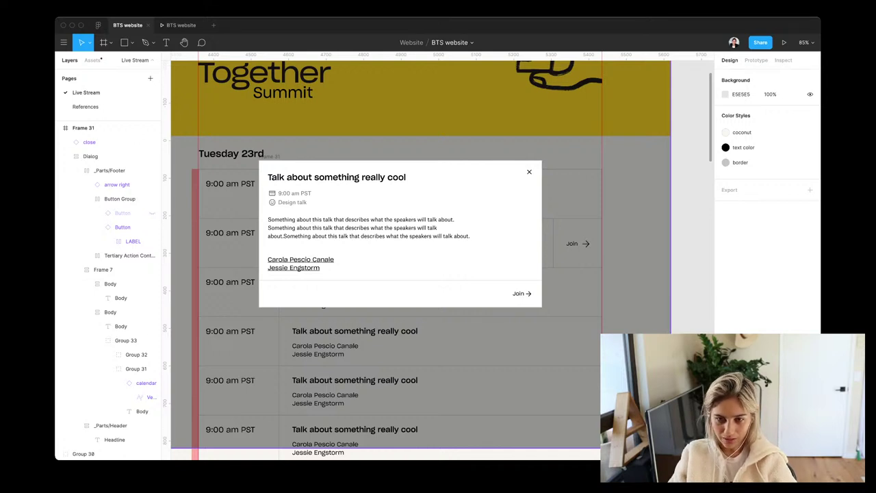
left_click(83, 127)
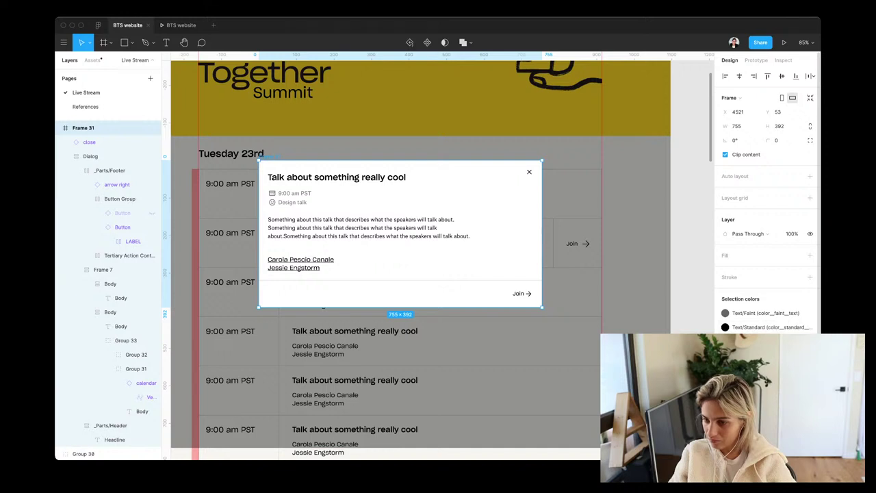
scroll(769, 193, "down", 1)
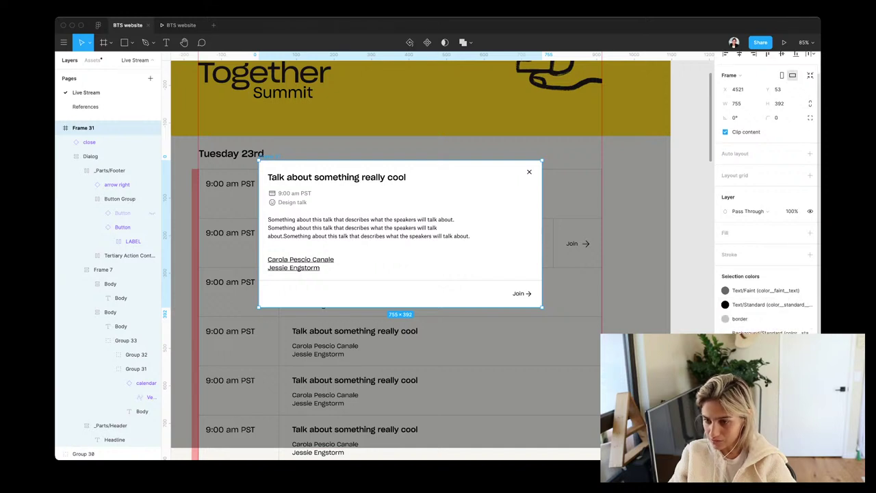
left_click(103, 269)
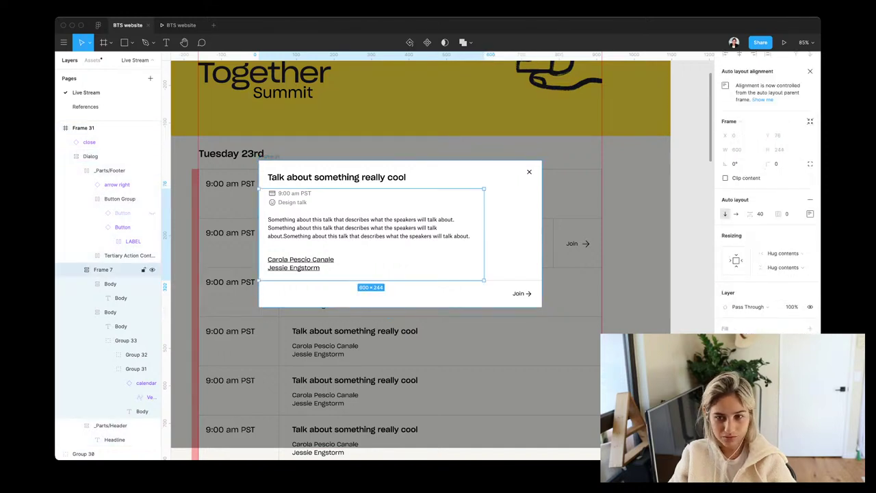
left_click(83, 127)
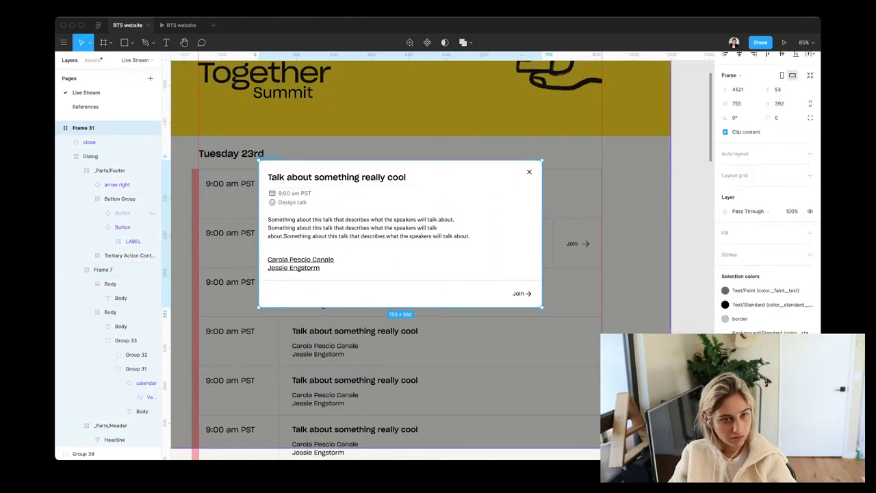
left_click(90, 156)
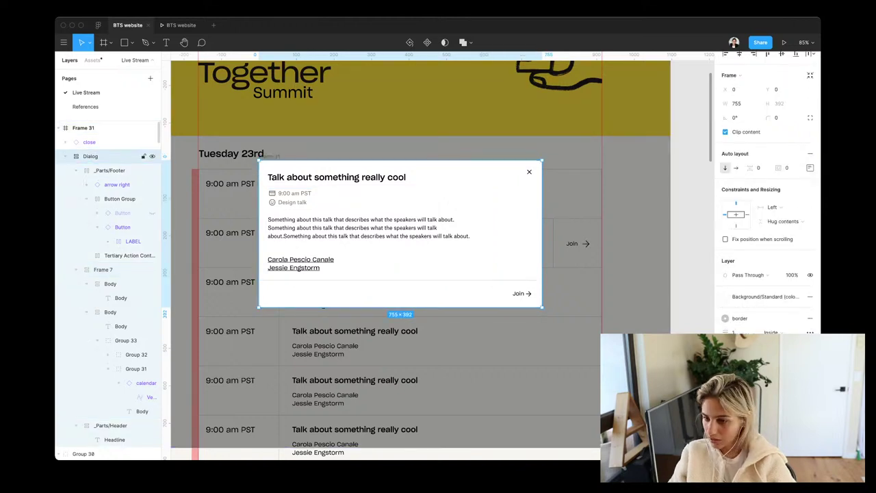
scroll(767, 192, "down", 3)
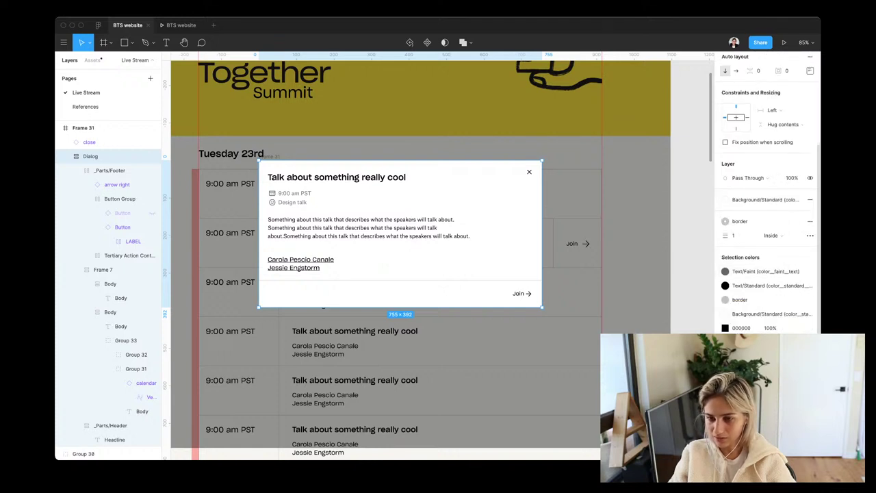
left_click(637, 206)
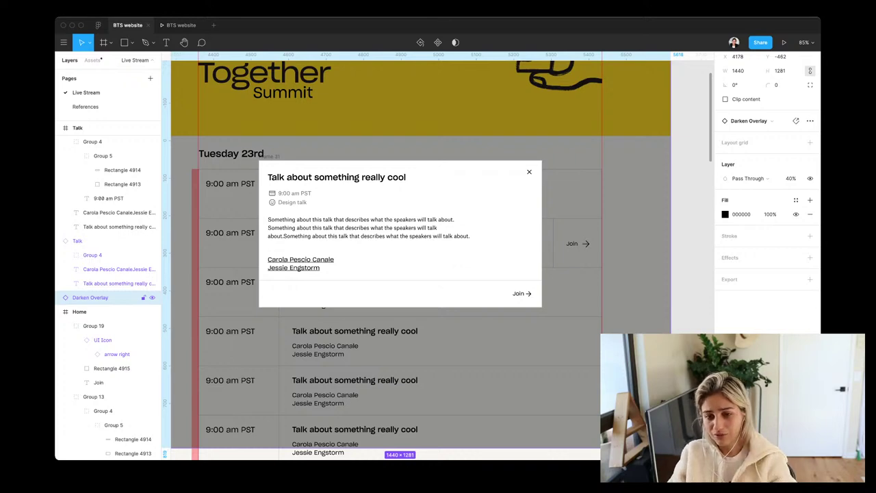
scroll(424, 257, "down", 10)
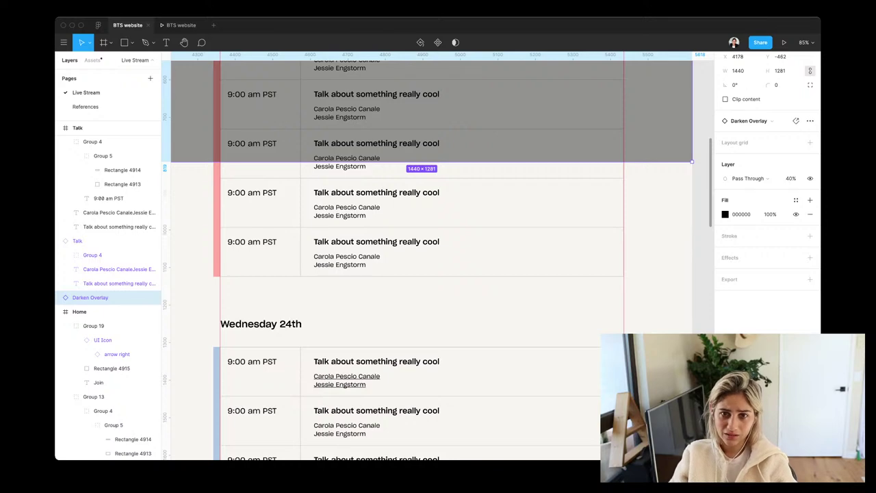
scroll(438, 253, "up", 10)
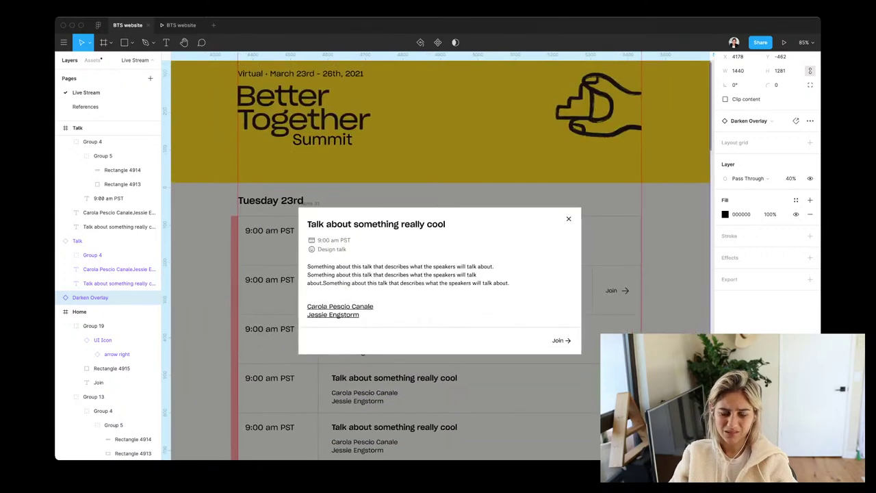
scroll(441, 255, "down", 5)
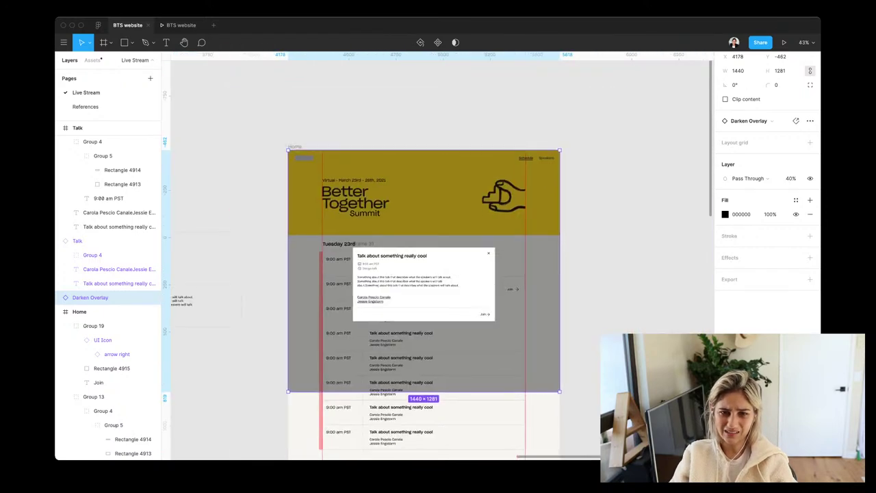
left_click(79, 311)
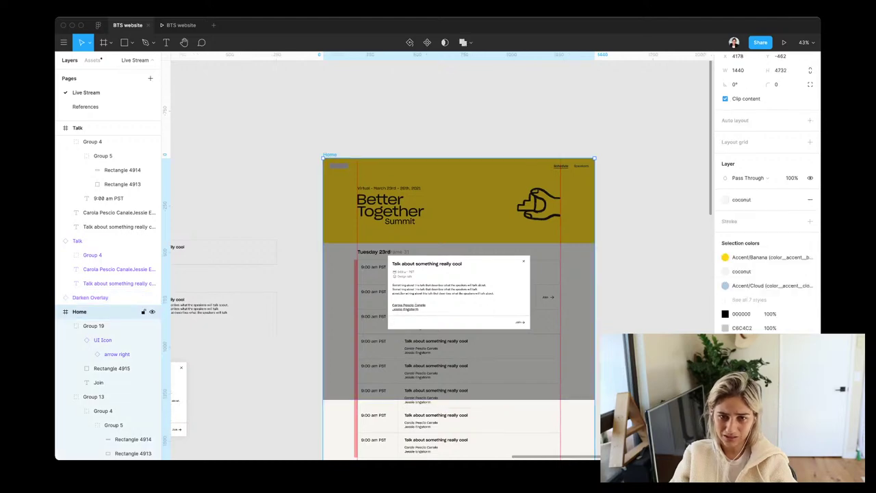
scroll(438, 253, "left", 5)
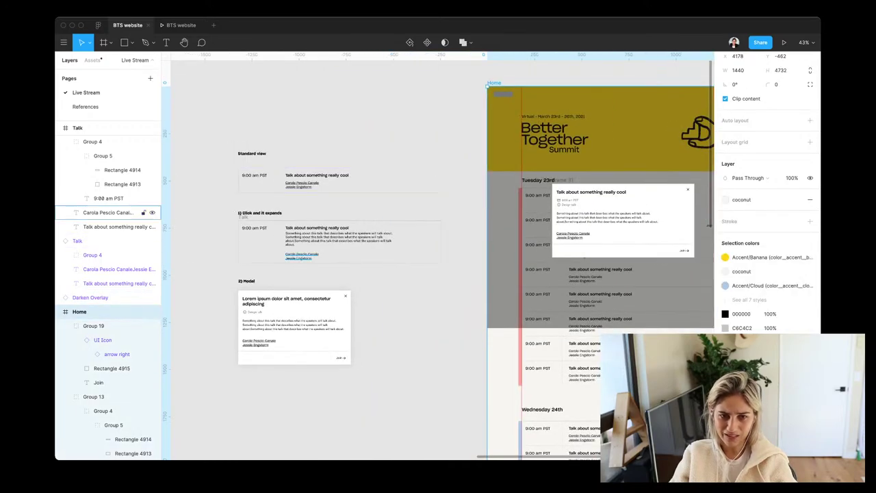
scroll(274, 206, "up", 5)
scroll(438, 260, "left", 2)
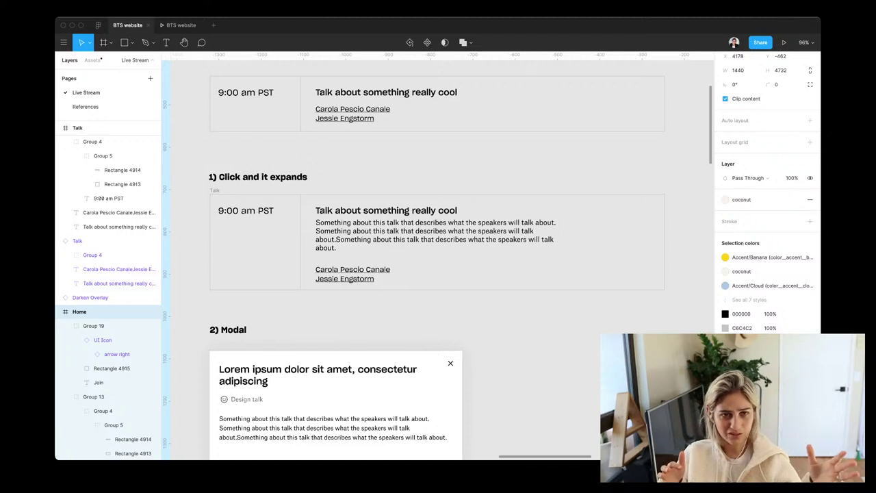
scroll(438, 260, "right", 10)
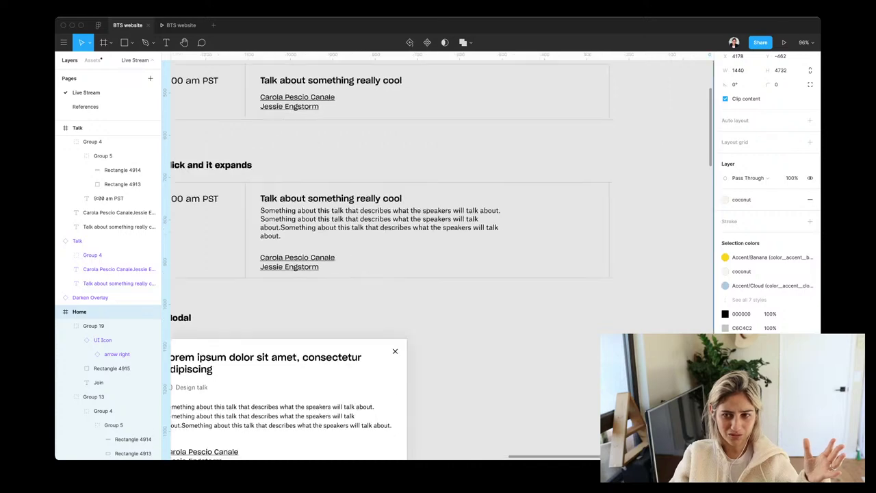
scroll(438, 260, "down", 5)
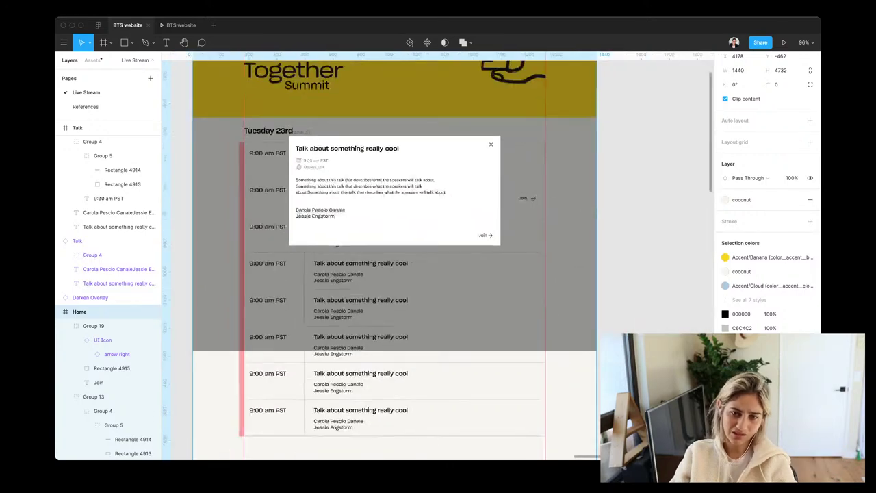
scroll(439, 260, "up", 3)
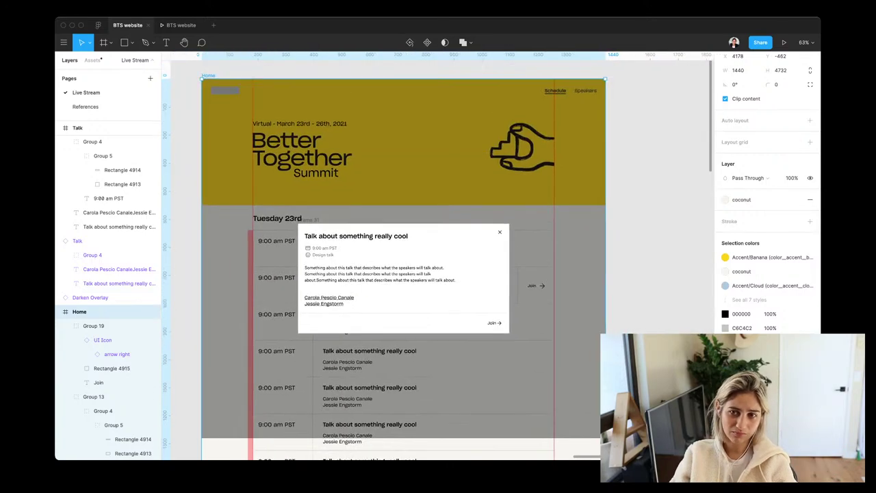
scroll(438, 255, "left", 2)
scroll(438, 255, "down", 1)
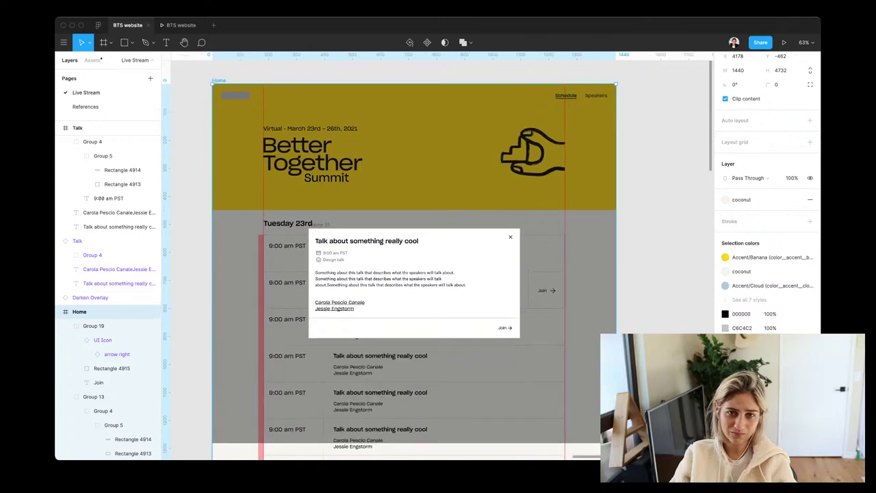
scroll(438, 260, "down", 1)
scroll(438, 260, "left", 1)
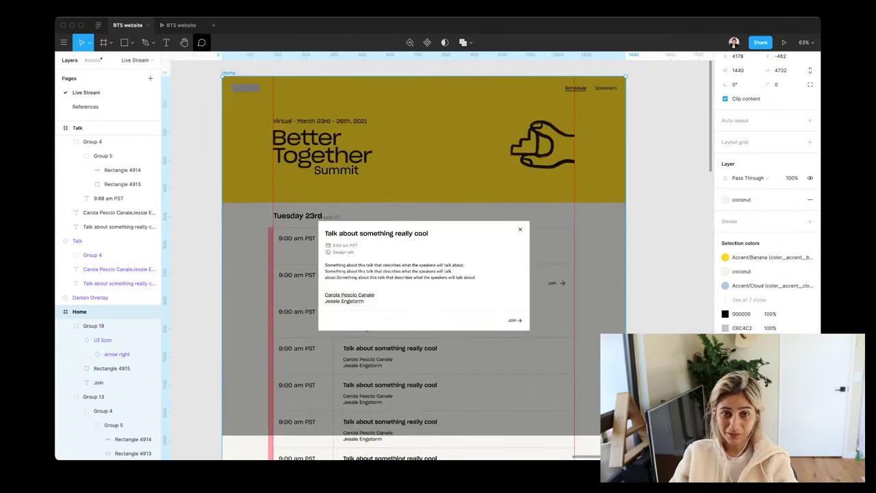
scroll(428, 260, "down", 5)
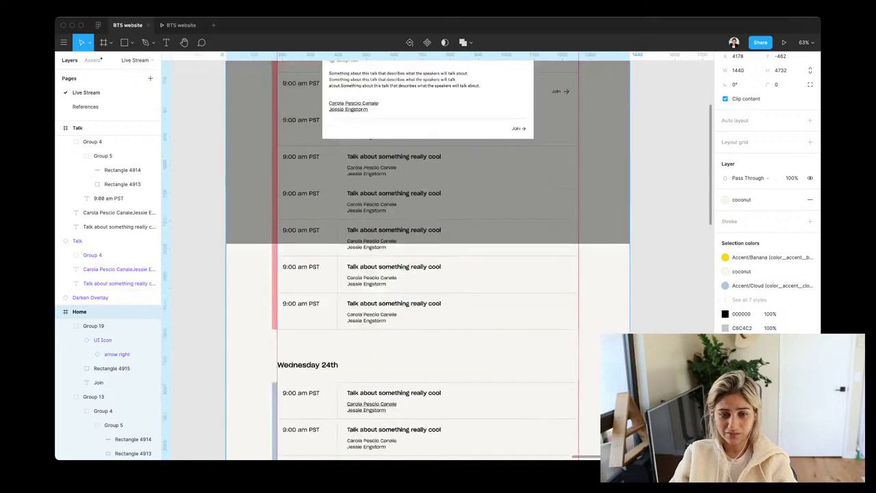
scroll(427, 260, "down", 8)
scroll(373, 193, "down", 3, "ctrl")
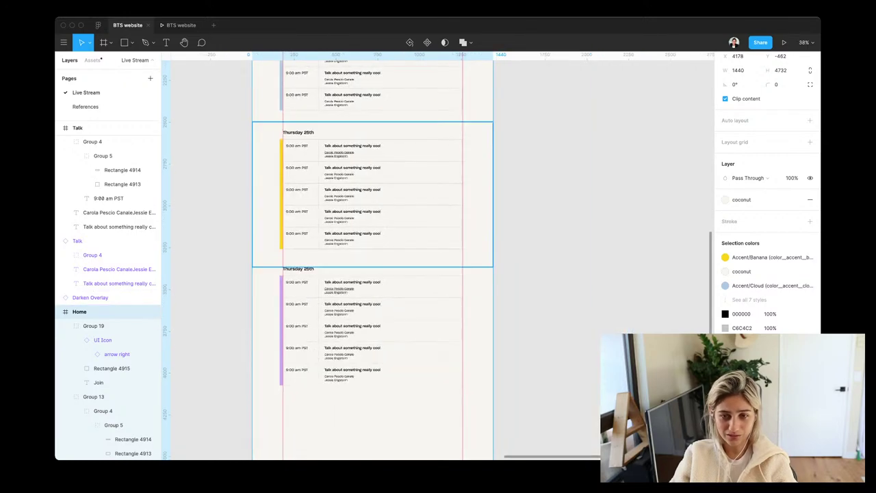
scroll(372, 260, "down", 4)
Shorten the Home frame to 1440 × 4638, ending just below the last session
left_click_drag(379, 329, 369, 257)
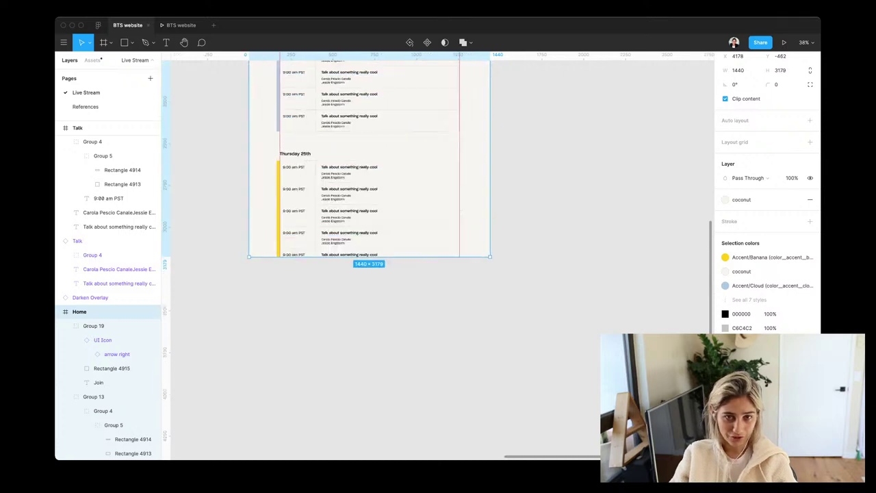
scroll(370, 226, "up", 4)
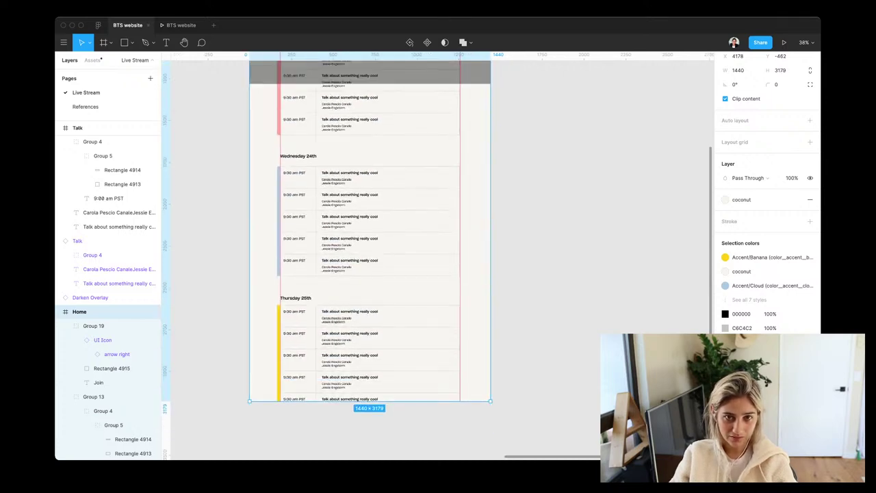
scroll(370, 260, "up", 10)
key("ctrl+z")
scroll(369, 261, "down", 10)
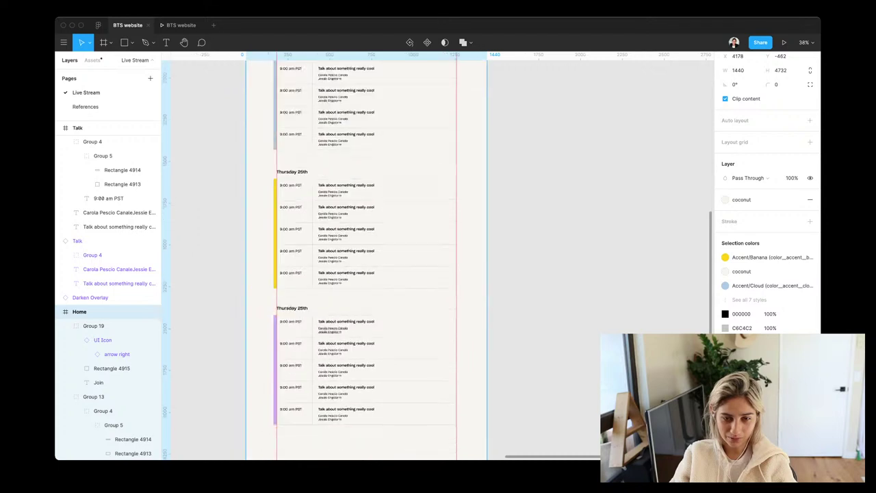
scroll(369, 260, "down", 4)
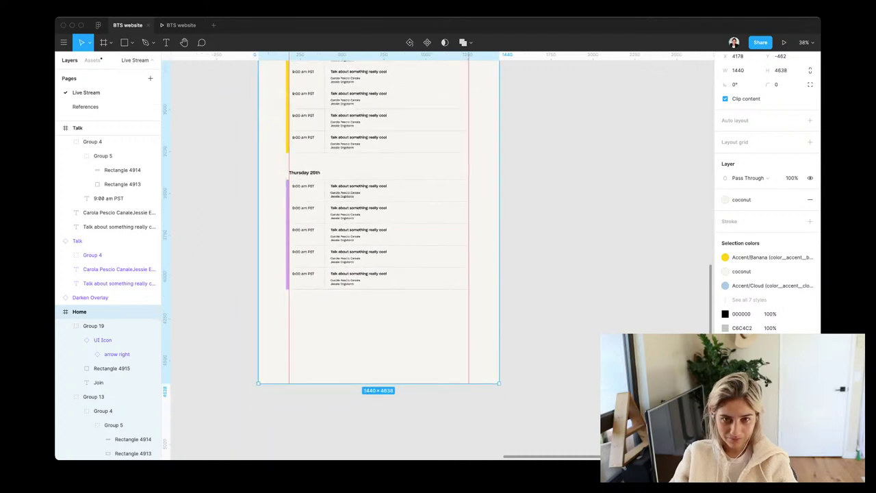